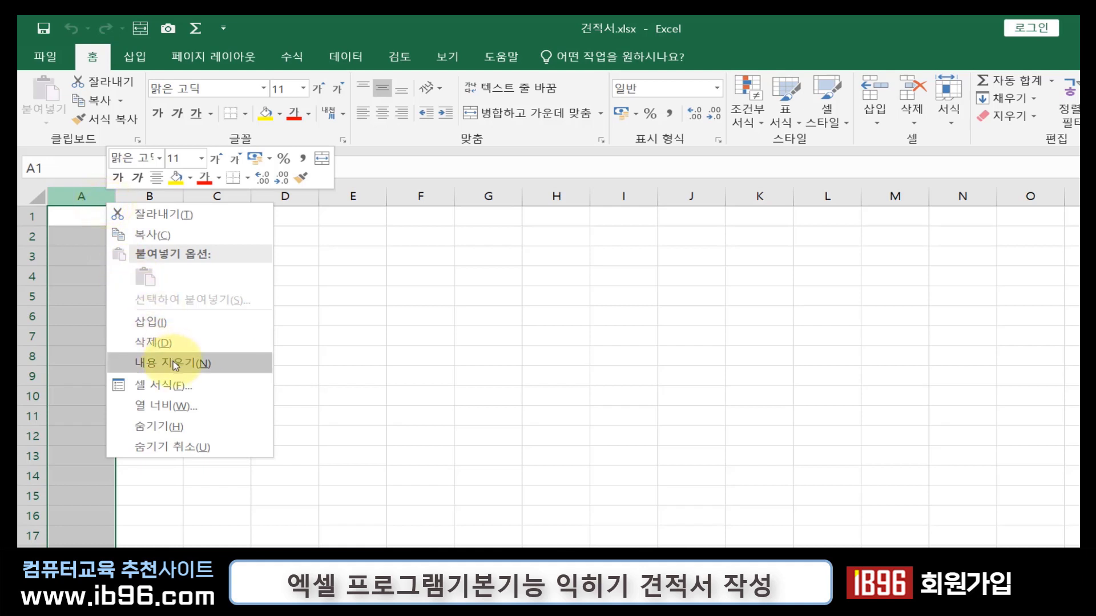
# - Set the width of column A to 1
pyautogui.click(197, 405)
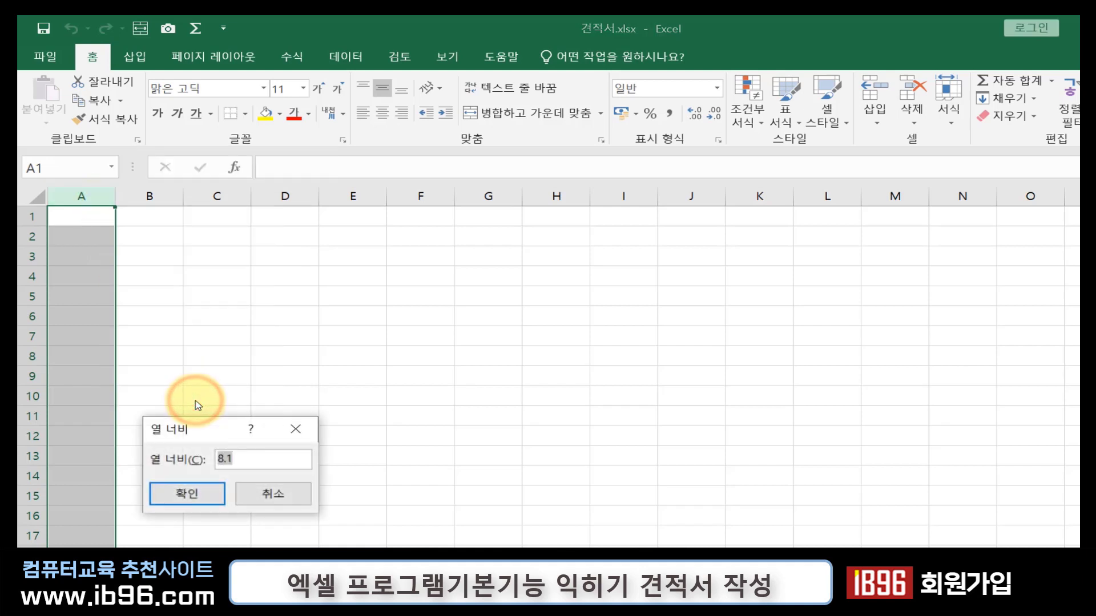
pyautogui.write('1')
pyautogui.click(212, 494)
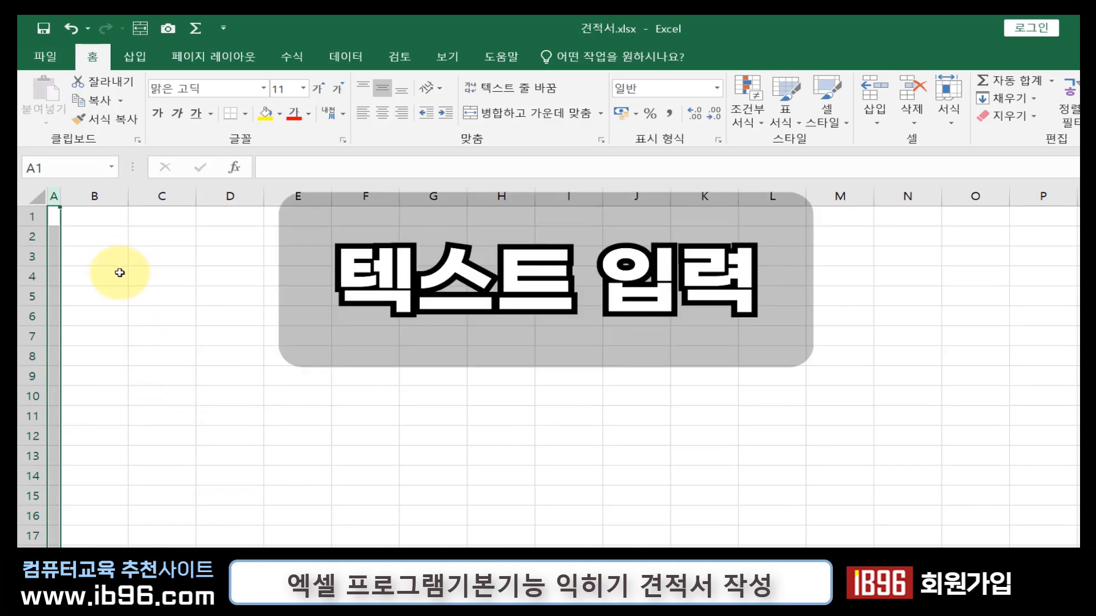
# - Enter the text 귀중 in cell B5
pyautogui.click(110, 297)
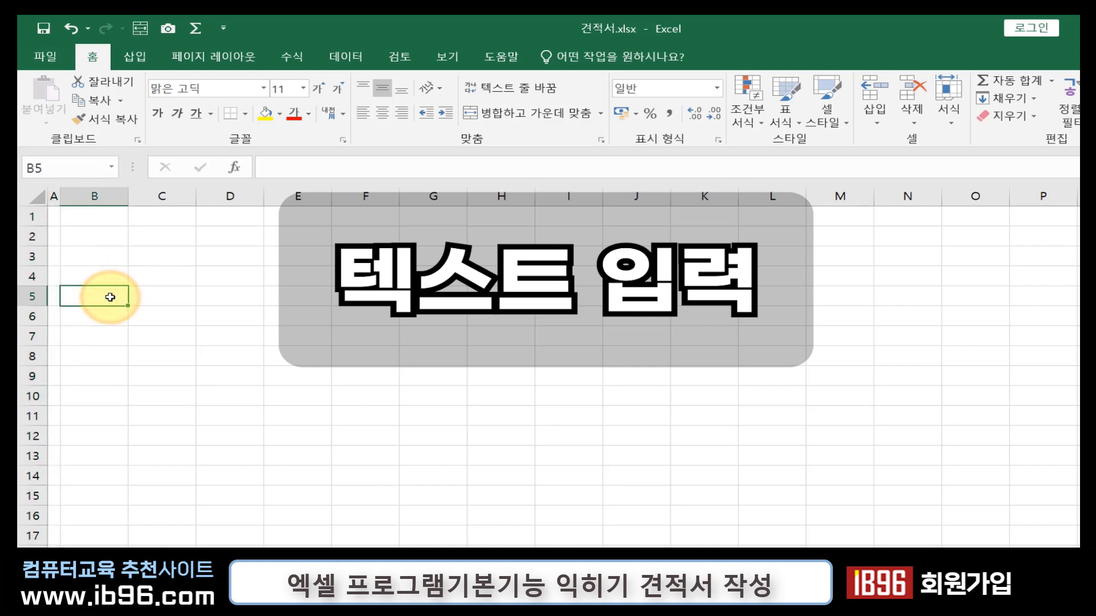
pyautogui.write('ml')
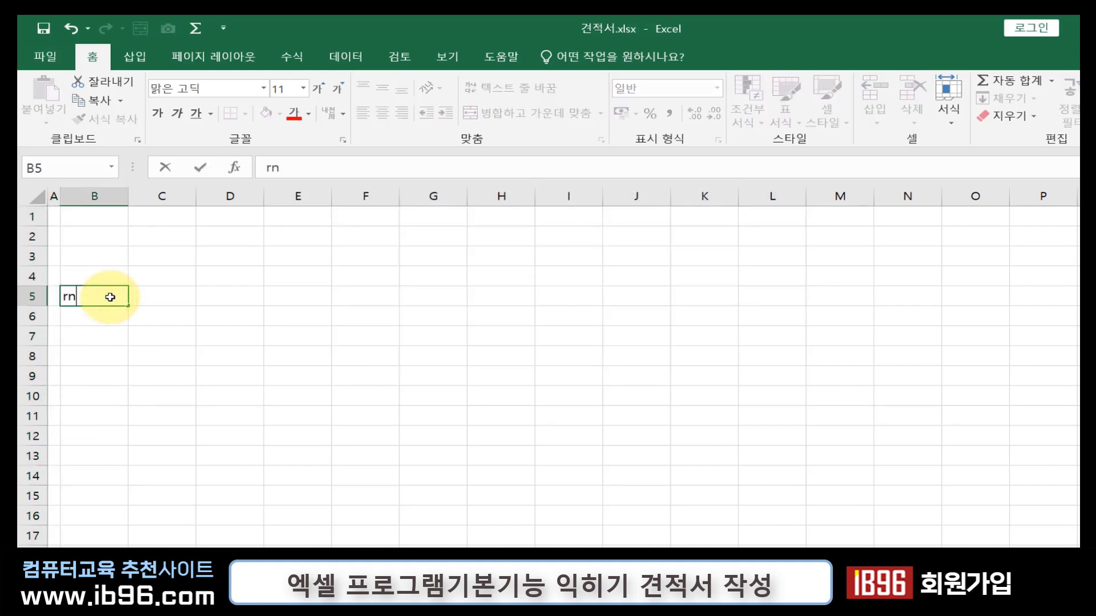
pyautogui.press('BackSpace')
pyautogui.press('BackSpace')
pyautogui.write('ㅈ')
pyautogui.press('BackSpace')
pyautogui.write('ㄱㅟ중')
pyautogui.press('Return')
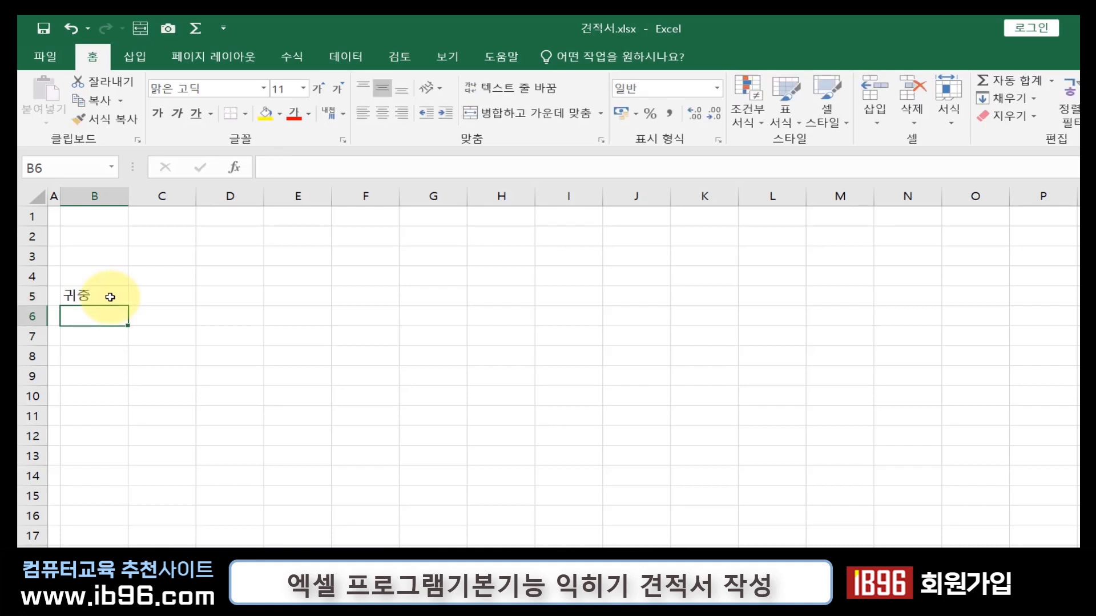
# - Write the label 견적일 in cell B7, keeping the cell in edit mode
pyautogui.press('Return')
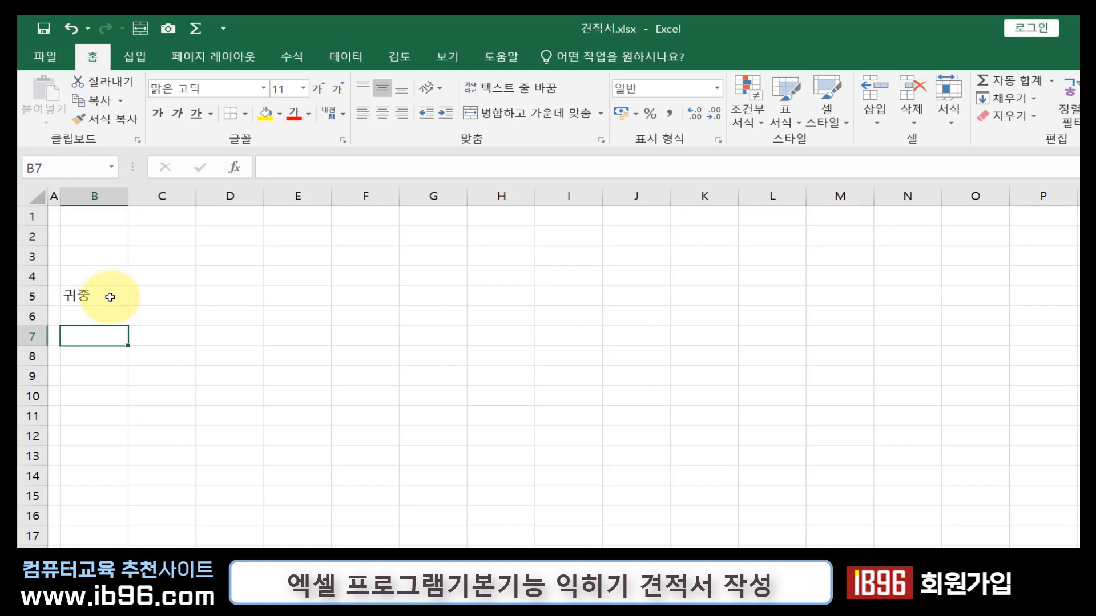
pyautogui.write('견적일')
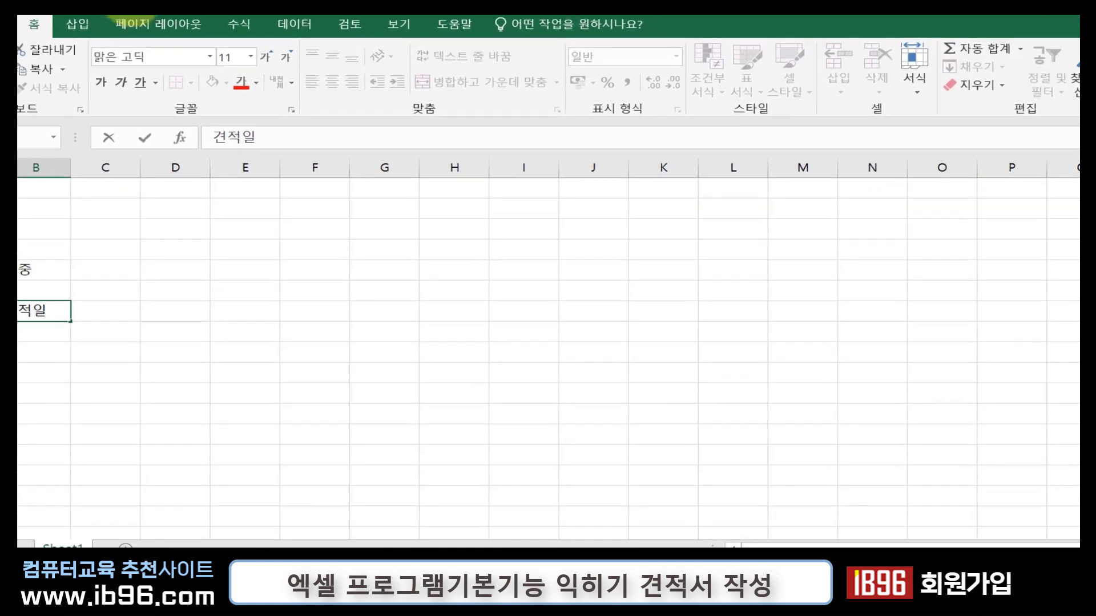
pyautogui.click(74, 22)
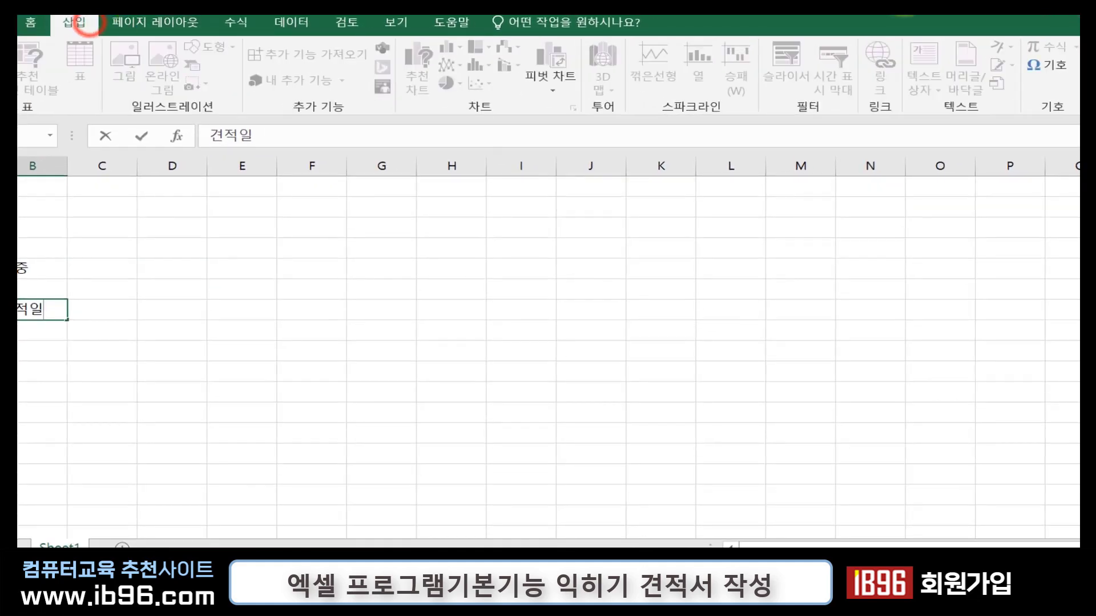
pyautogui.click(1048, 70)
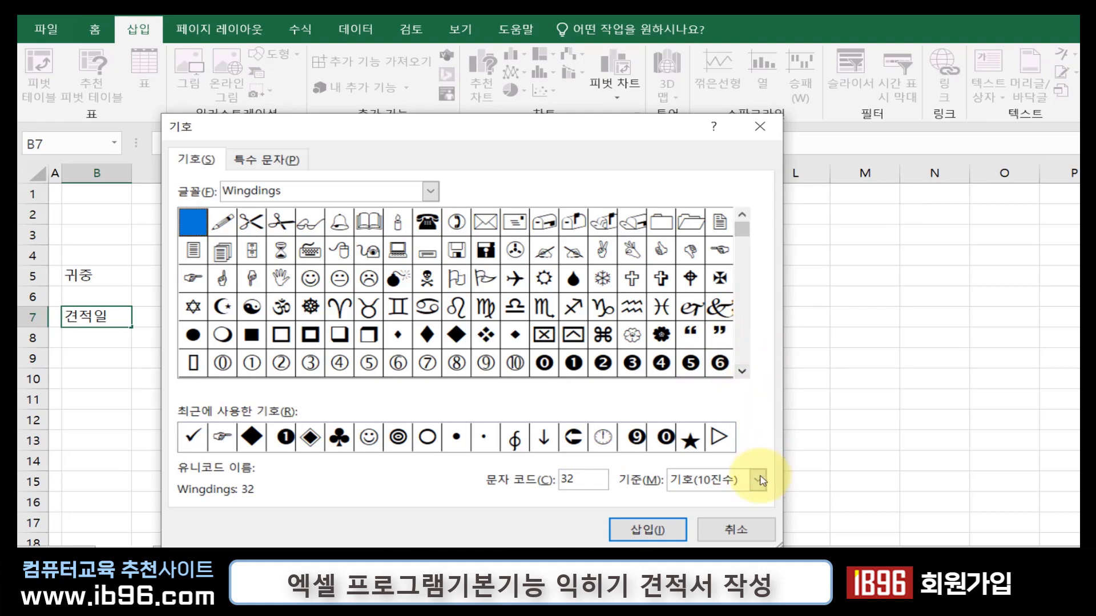
pyautogui.click(734, 529)
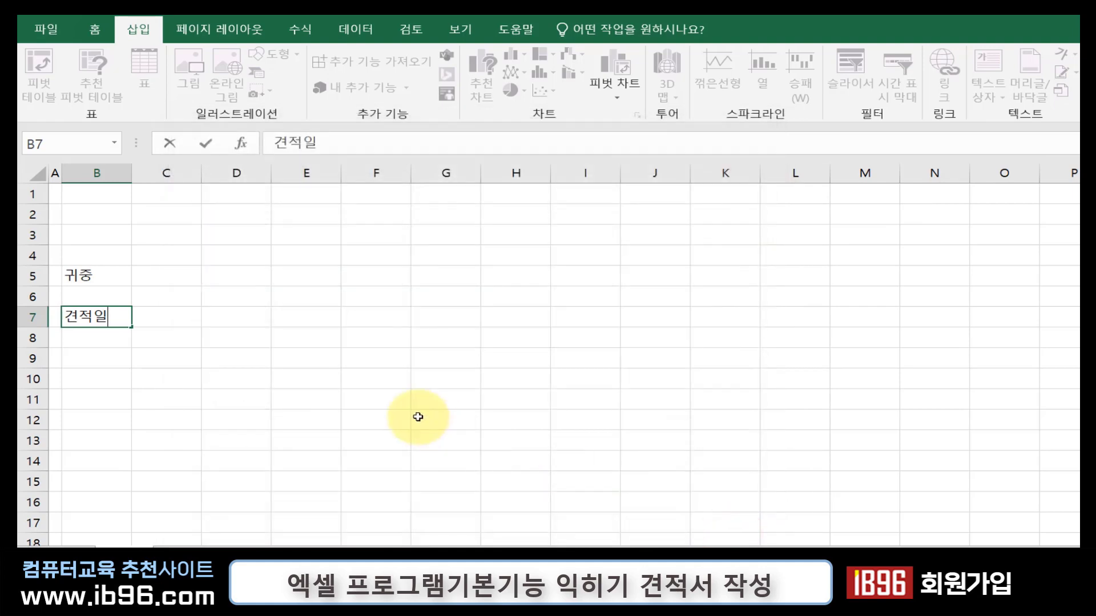
# - Append the special character ▶ to 견적일 in cell B7, separated by a space, and commit the entry
pyautogui.write('ㅁ')
pyautogui.press('Hangul_Hanja')
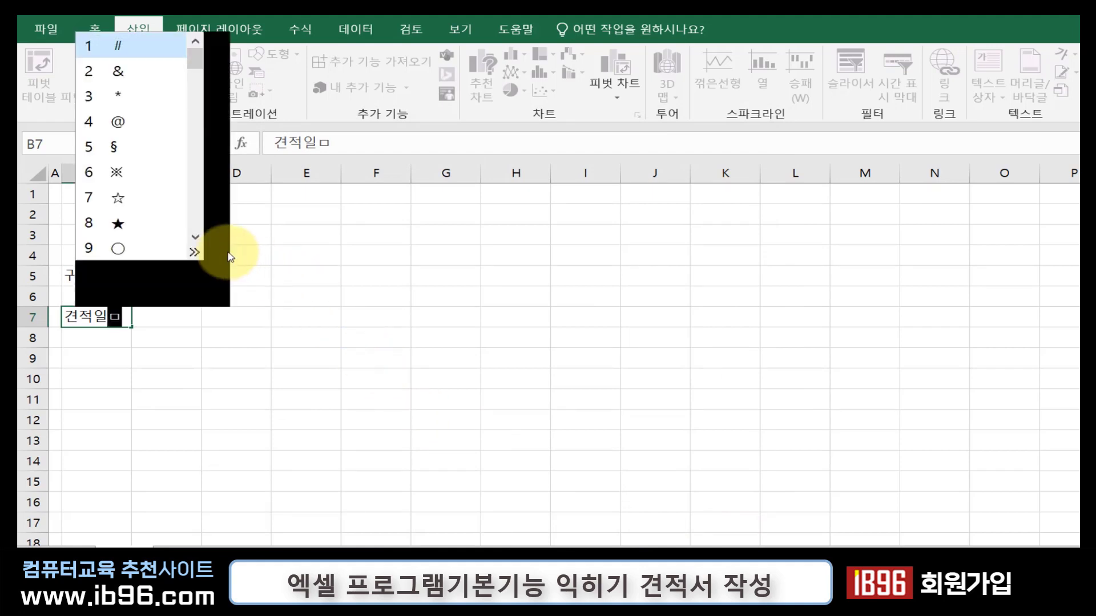
pyautogui.click(200, 238)
pyautogui.click(199, 239)
pyautogui.click(199, 238)
pyautogui.click(200, 238)
pyautogui.click(201, 240)
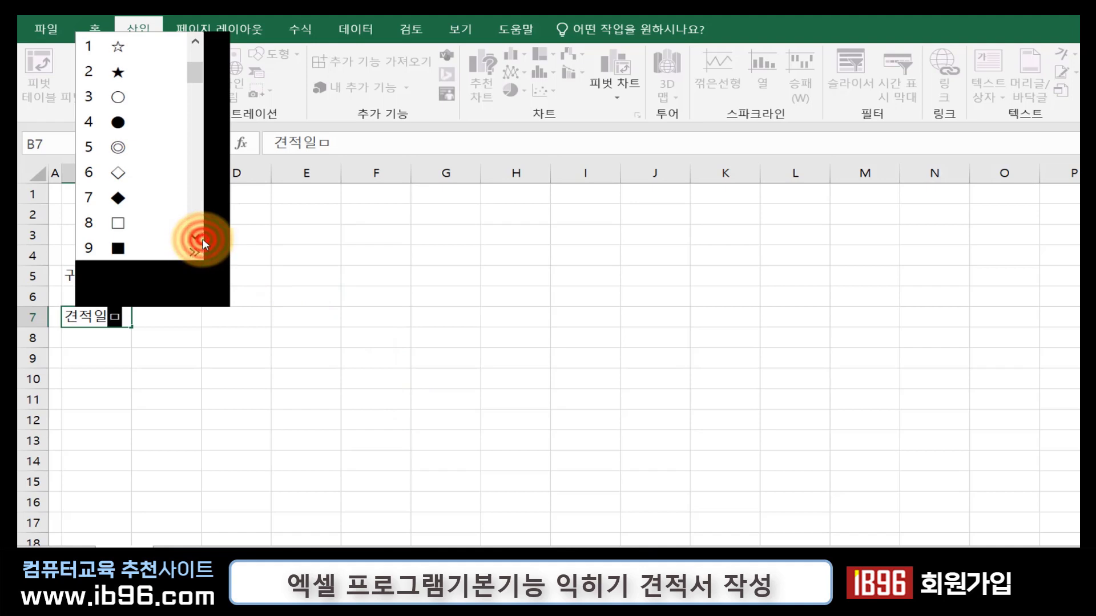
pyautogui.click(201, 240)
pyautogui.click(201, 240)
pyautogui.click(201, 240)
pyautogui.click(204, 240)
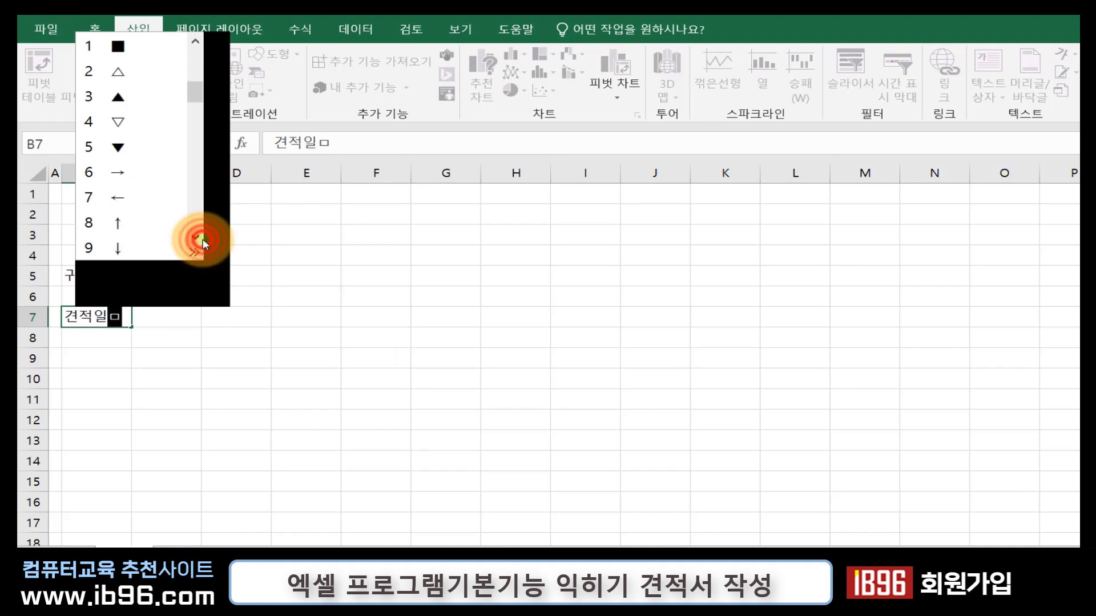
pyautogui.click(203, 240)
pyautogui.click(203, 240)
pyautogui.click(203, 240)
pyautogui.click(204, 240)
pyautogui.click(203, 240)
pyautogui.click(203, 240)
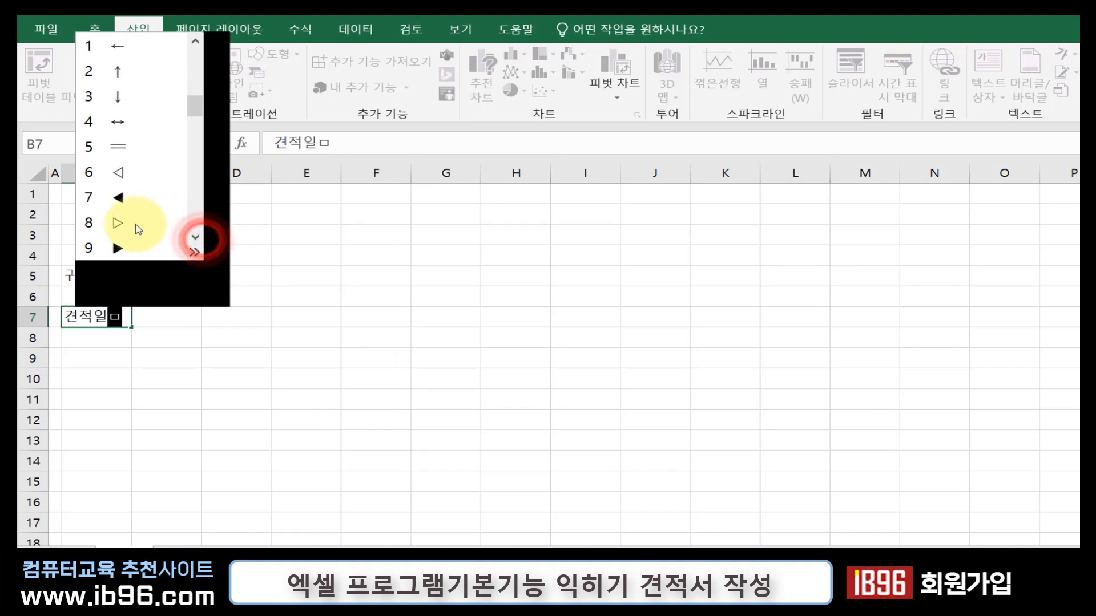
pyautogui.click(121, 247)
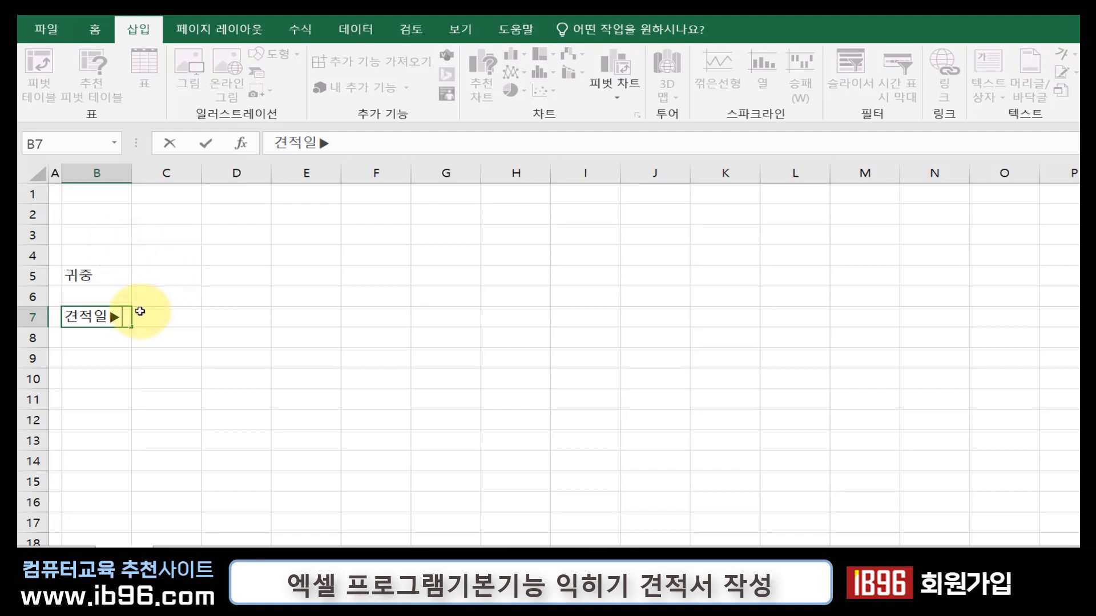
pyautogui.click(110, 316)
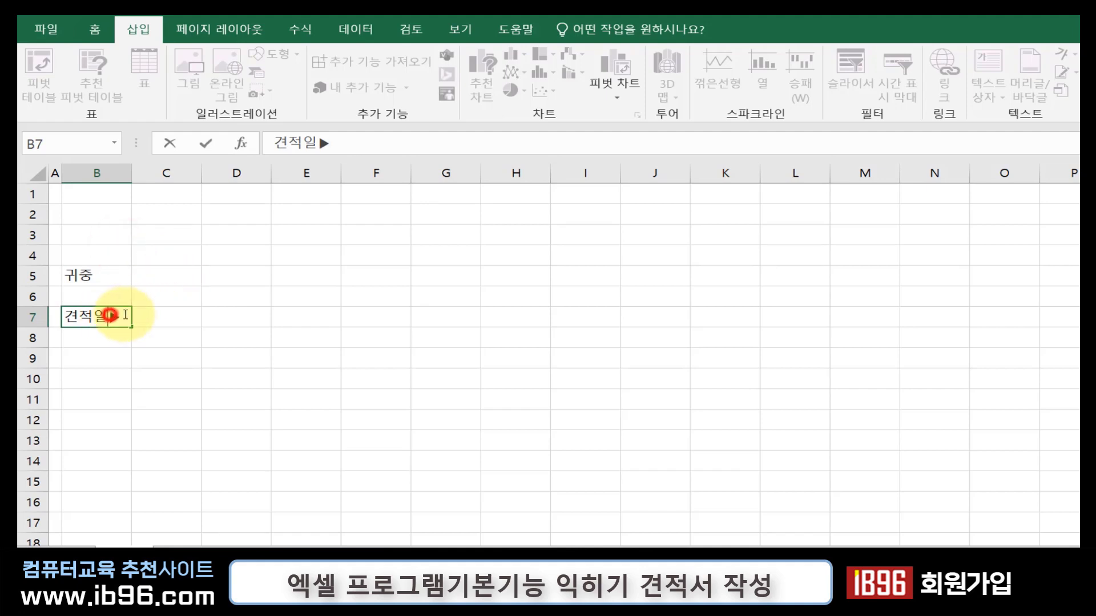
pyautogui.click(182, 334)
# - Try copying the B7 label into cell B8 and undo the copy
pyautogui.click(117, 313)
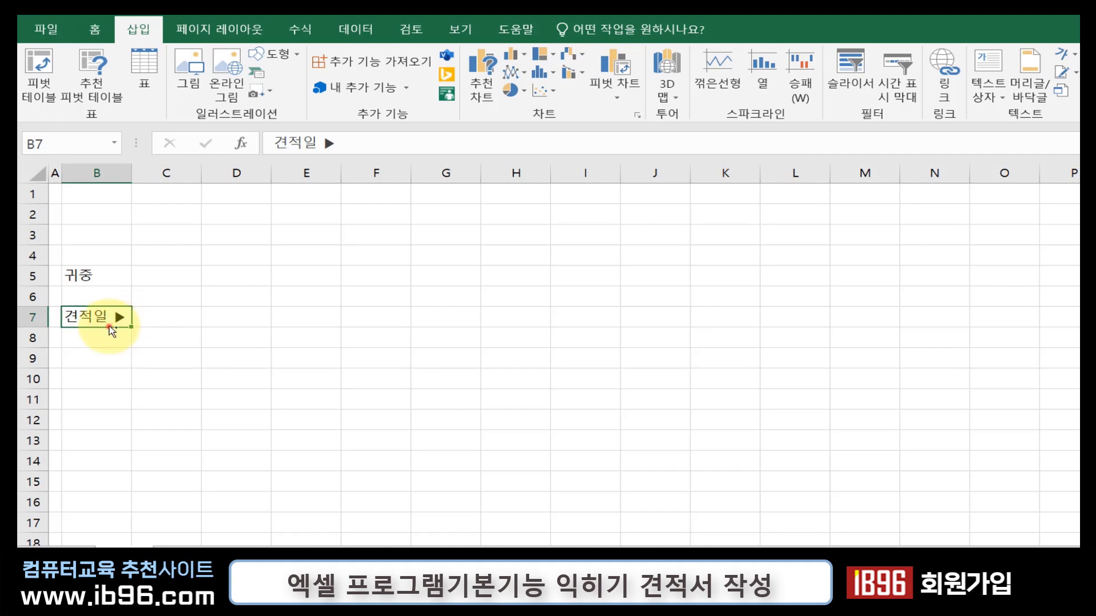
pyautogui.click(109, 327)
pyautogui.moveTo(110, 331); pyautogui.dragTo(111, 344)
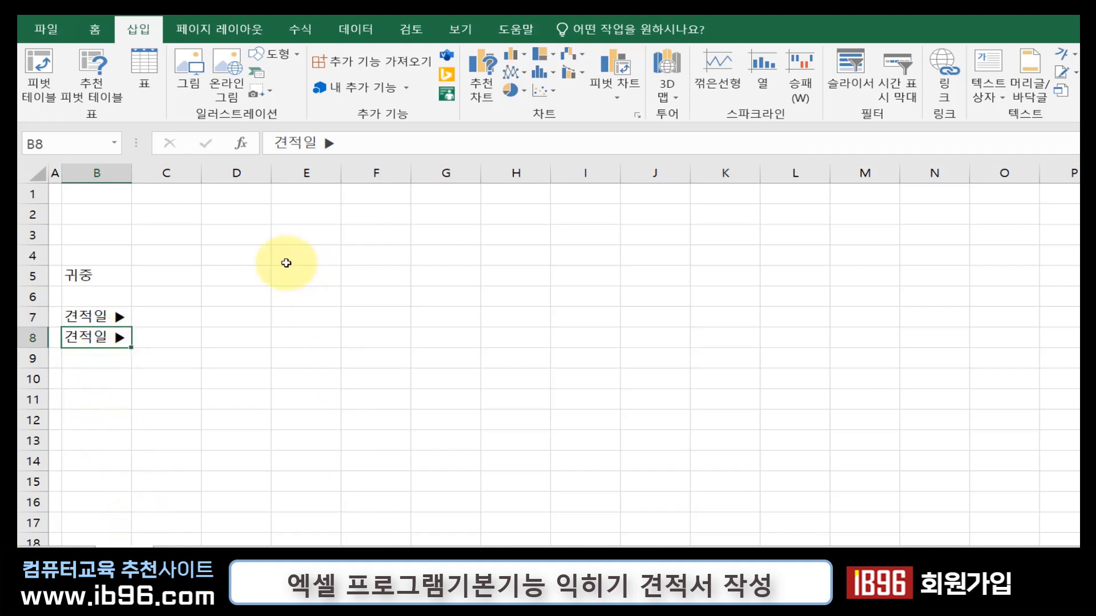
pyautogui.hotkey('ctrl', 'z')
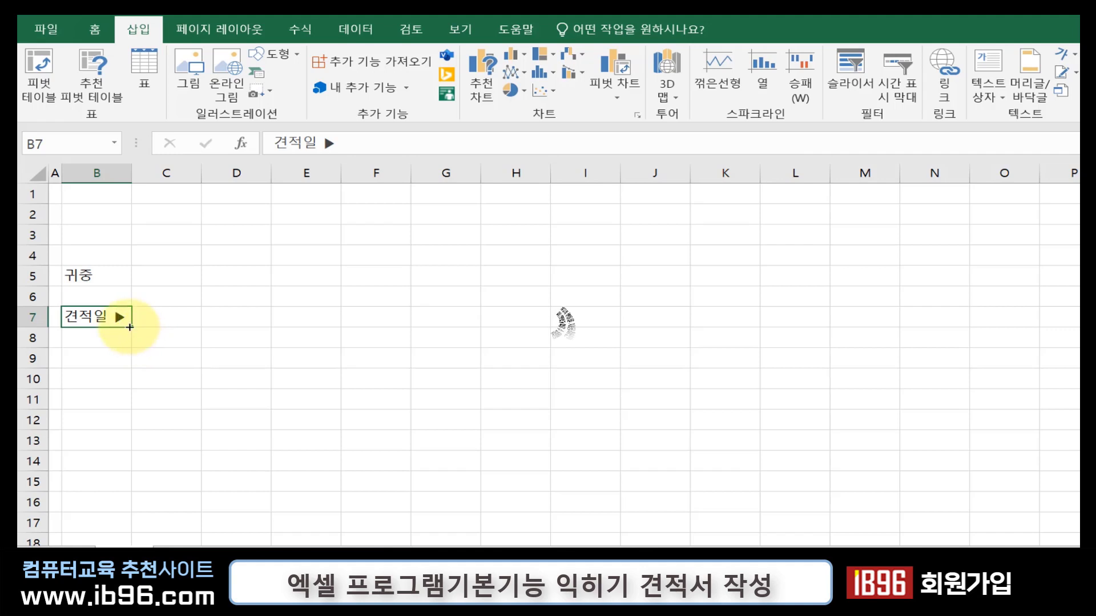
# - Fill the 견적일 ▶ label from cell B7 down to B16
pyautogui.moveTo(130, 327); pyautogui.dragTo(139, 511)
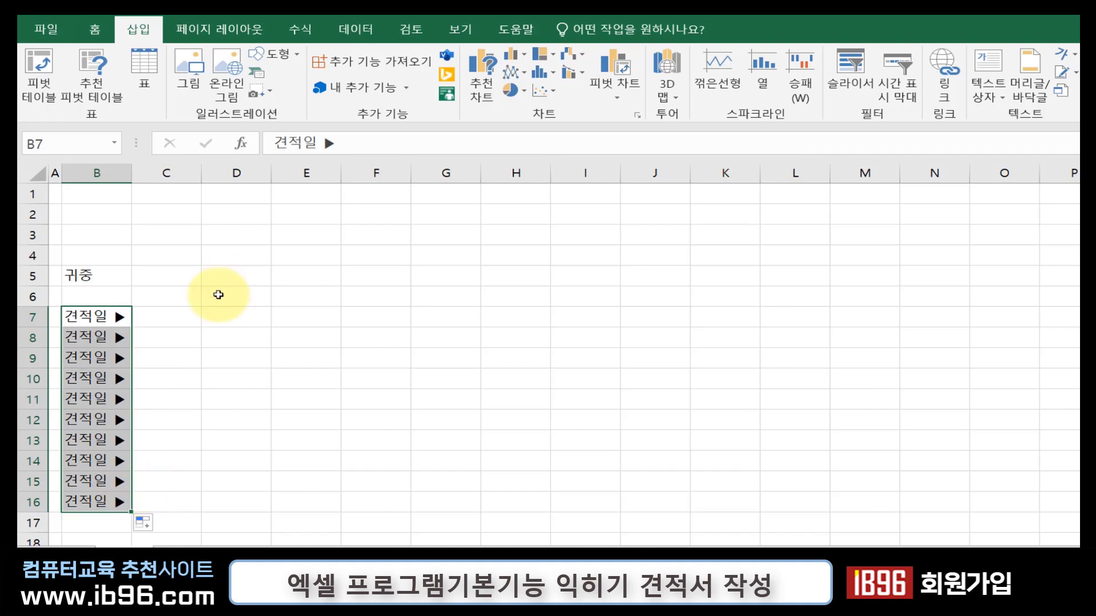
# - Enter the number 1 in cell C7 and 2 in cell C8
pyautogui.click(183, 315)
pyautogui.press('F1')
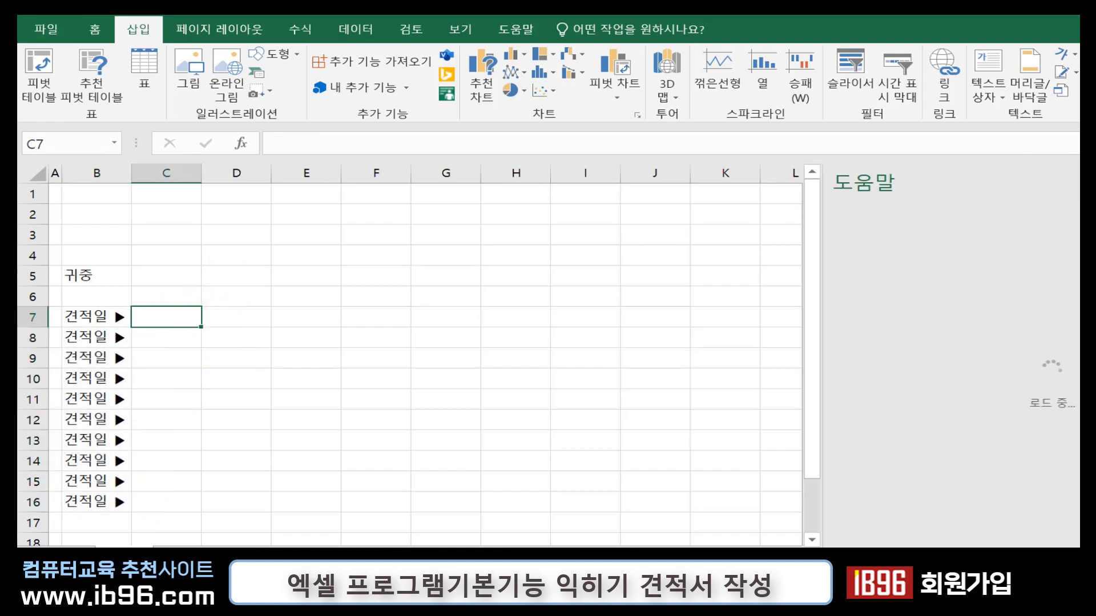
pyautogui.write('1')
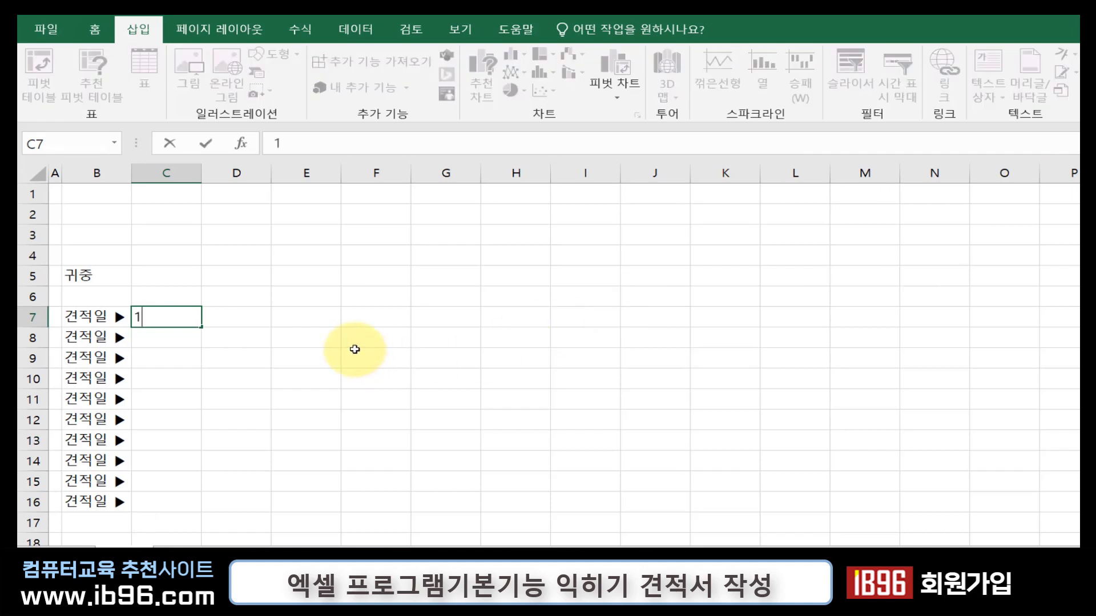
pyautogui.press('Return')
pyautogui.write('₩')
pyautogui.press('Escape')
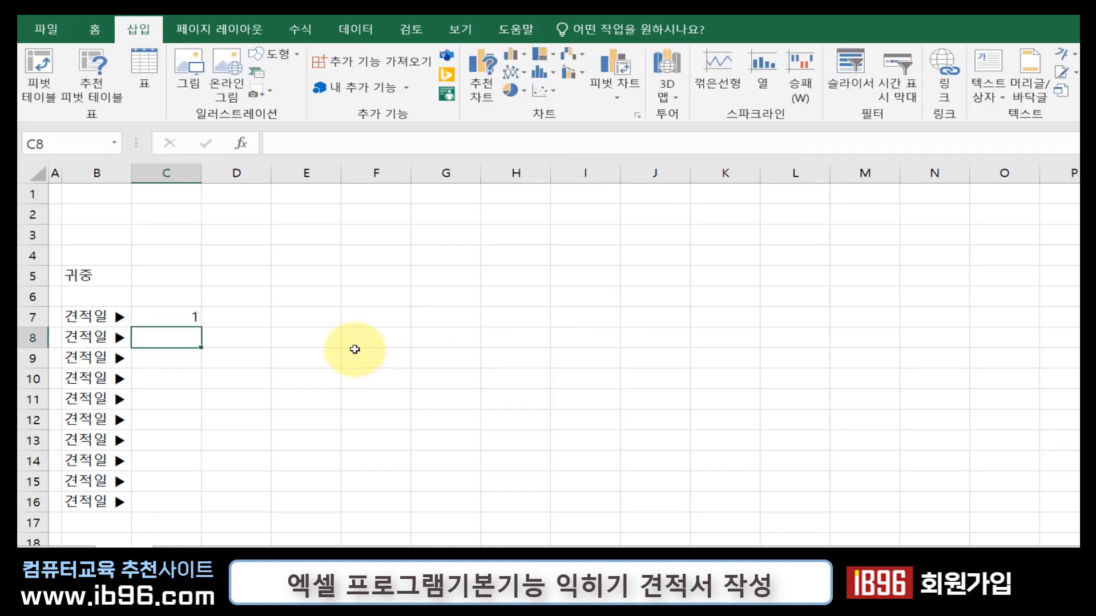
pyautogui.write('2')
pyautogui.press('Return')
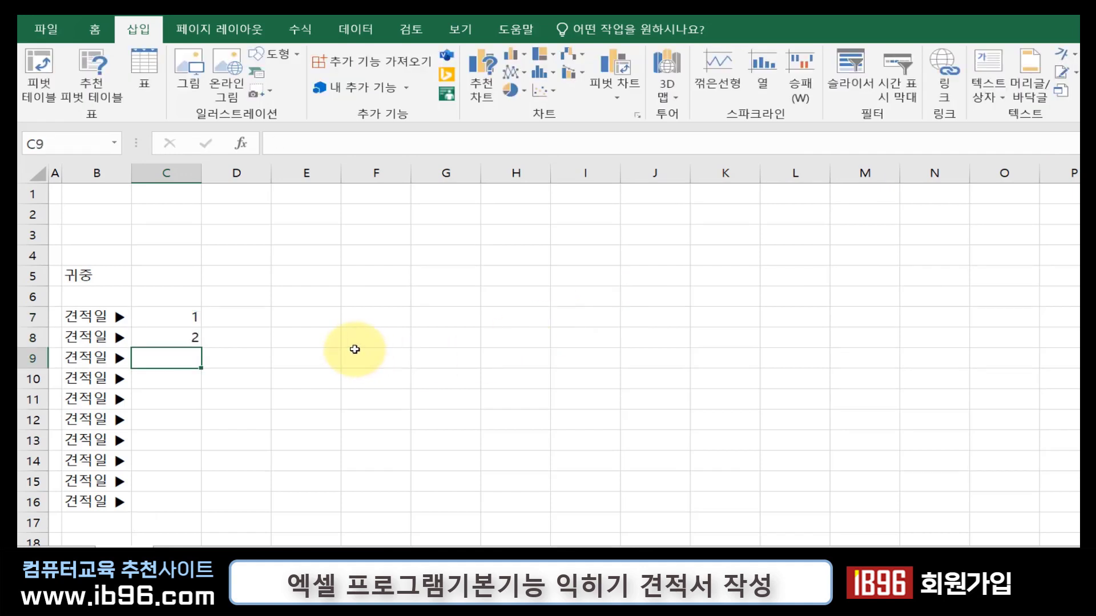
# - Fill the number series from C7:C8 down to C14, and undo both the fill and the entry in C8
pyautogui.moveTo(167, 318); pyautogui.dragTo(177, 344)
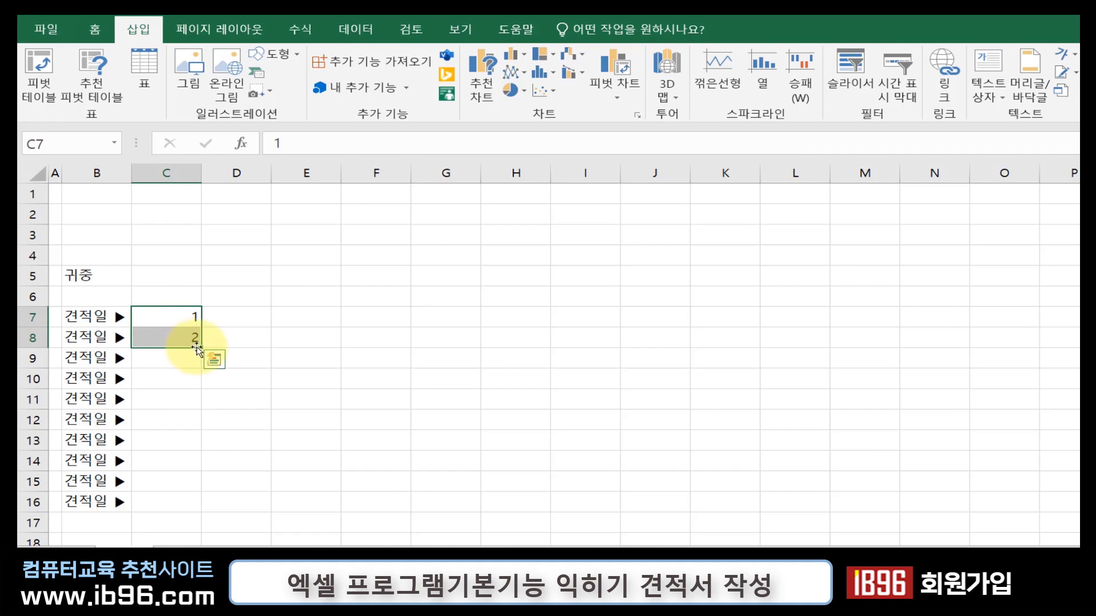
pyautogui.moveTo(201, 348); pyautogui.dragTo(196, 490)
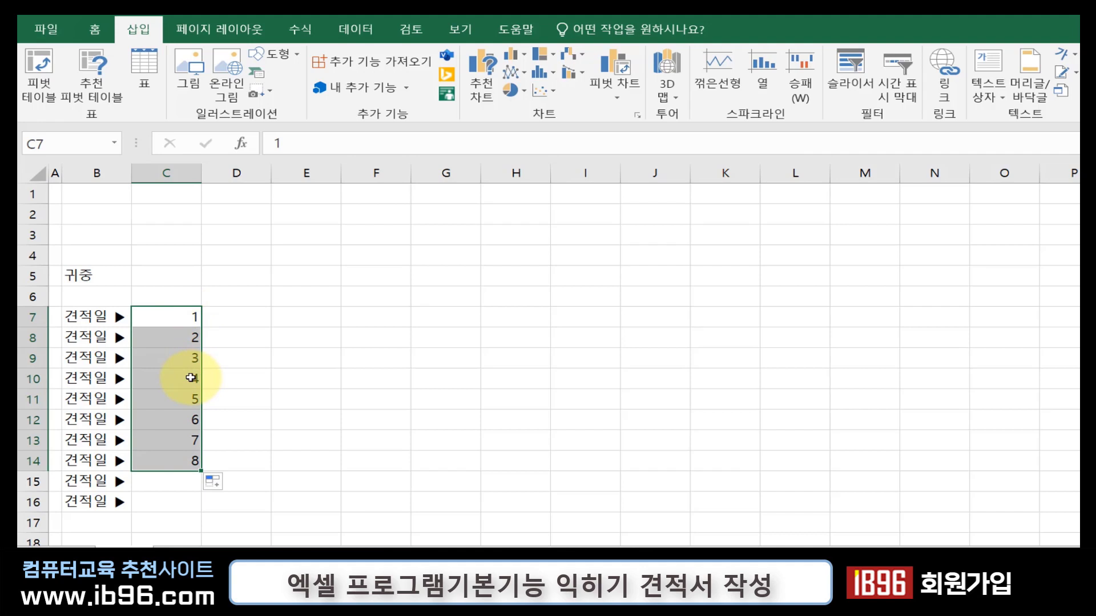
pyautogui.hotkey('ctrl', 'z')
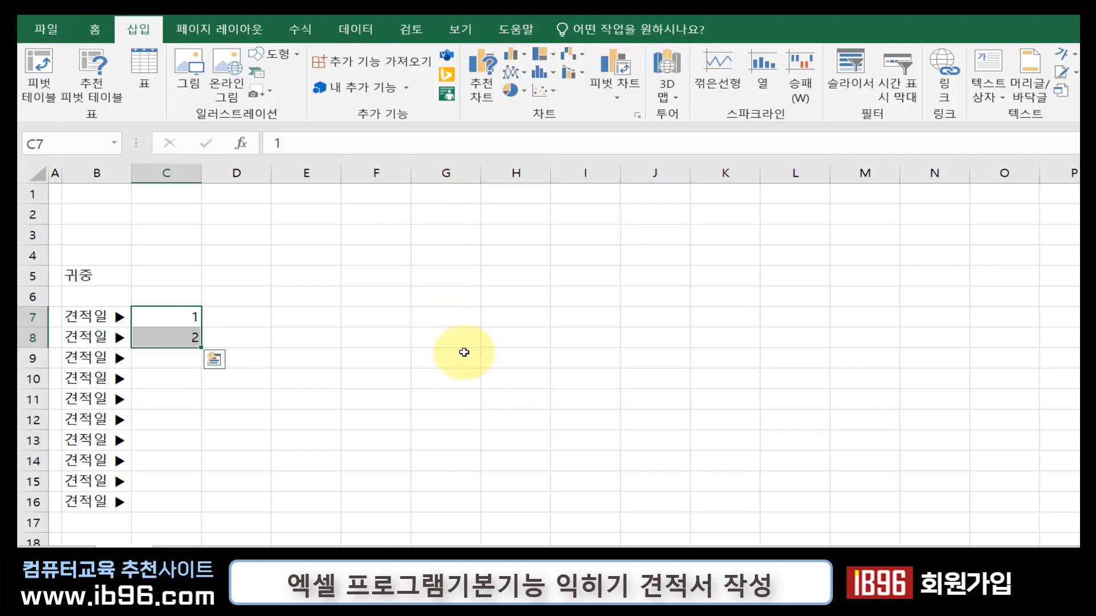
pyautogui.hotkey('ctrl', 'z')
# - Fill cell C7 down to C13 using the 연속 데이터 채우기 option, and undo the fill
pyautogui.click(191, 320)
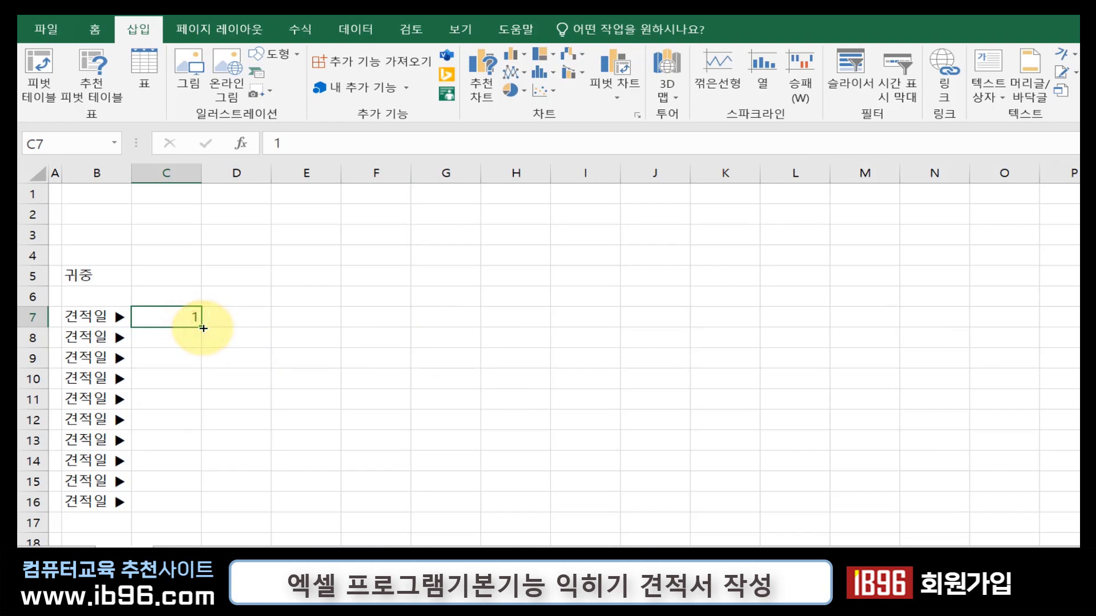
pyautogui.moveTo(203, 329); pyautogui.dragTo(192, 449)
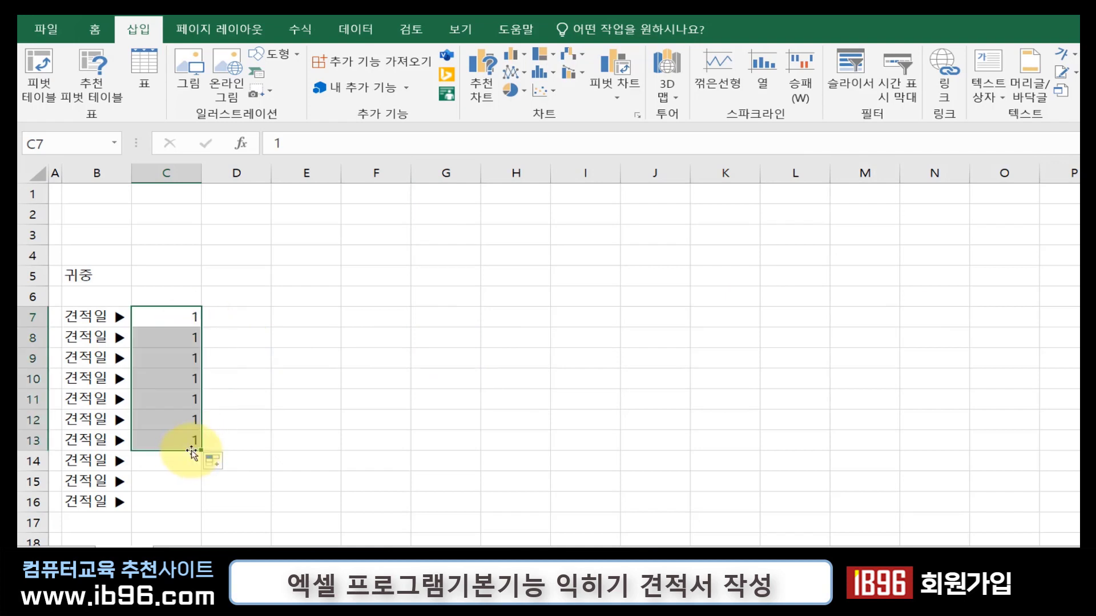
pyautogui.click(221, 463)
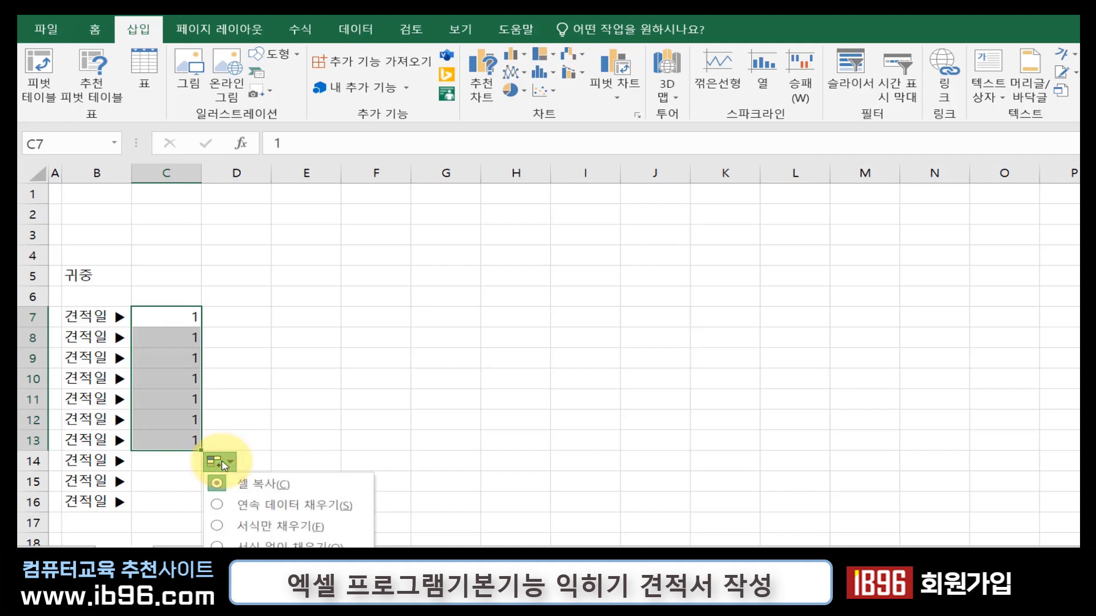
pyautogui.click(243, 505)
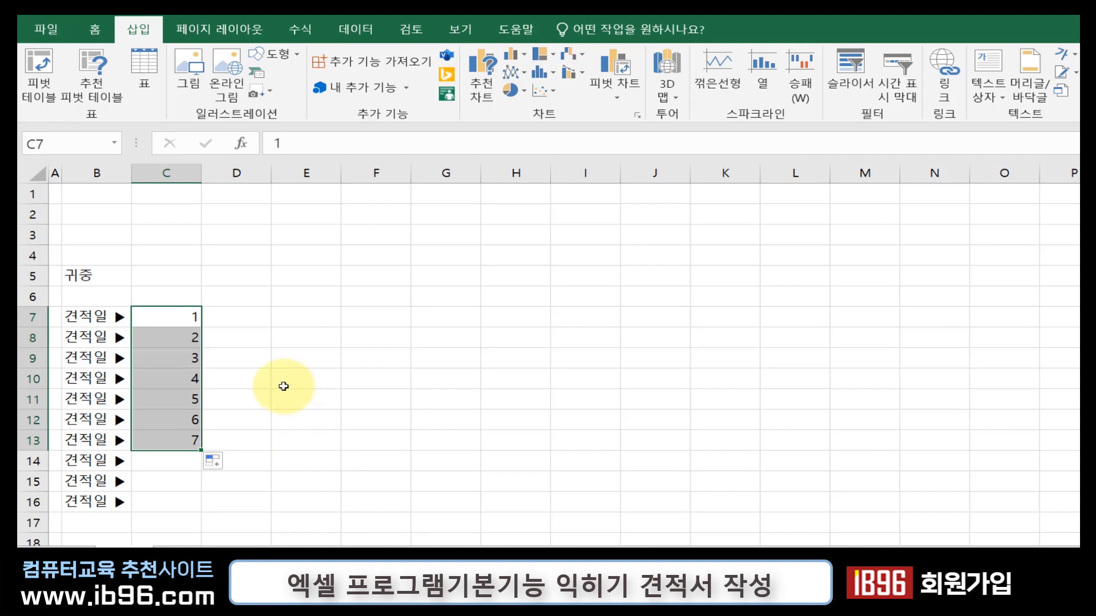
pyautogui.hotkey('ctrl', 'z')
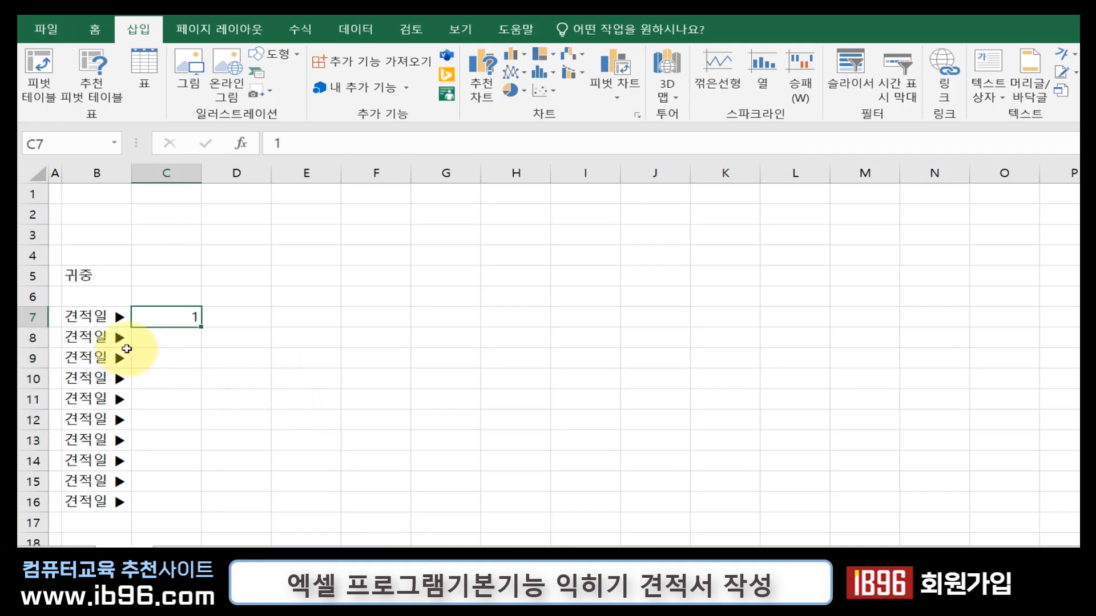
# - Clear the copied labels from cells B9 to B19
pyautogui.moveTo(88, 357); pyautogui.dragTo(125, 510)
pyautogui.press('Delete')
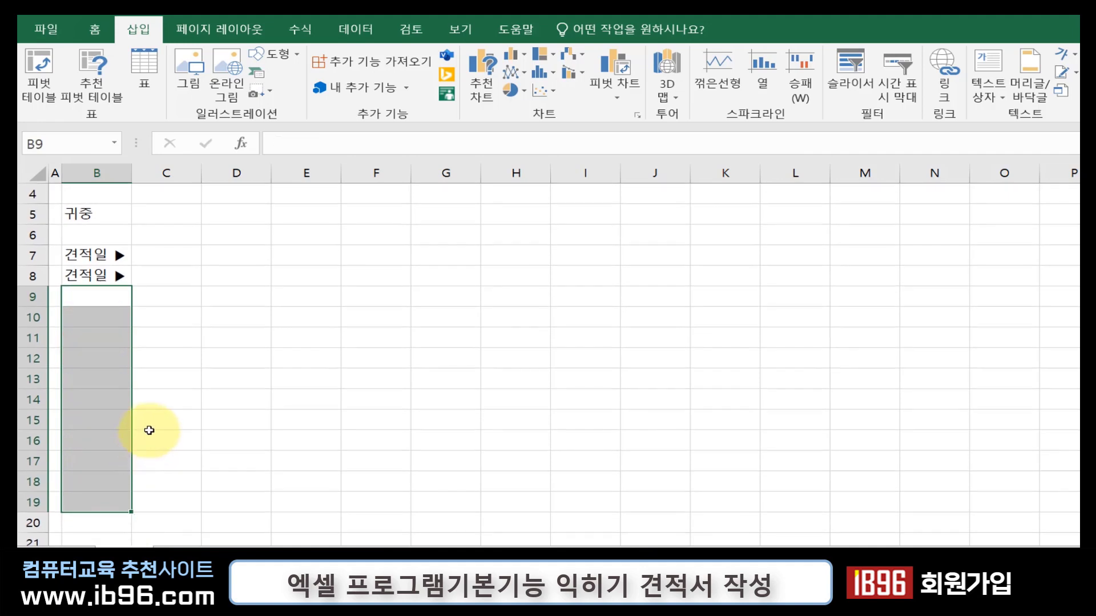
# - Fill the 견적일 ▶ label from cell B7 into B8
pyautogui.scroll(1, 131, 399)
pyautogui.click(113, 338)
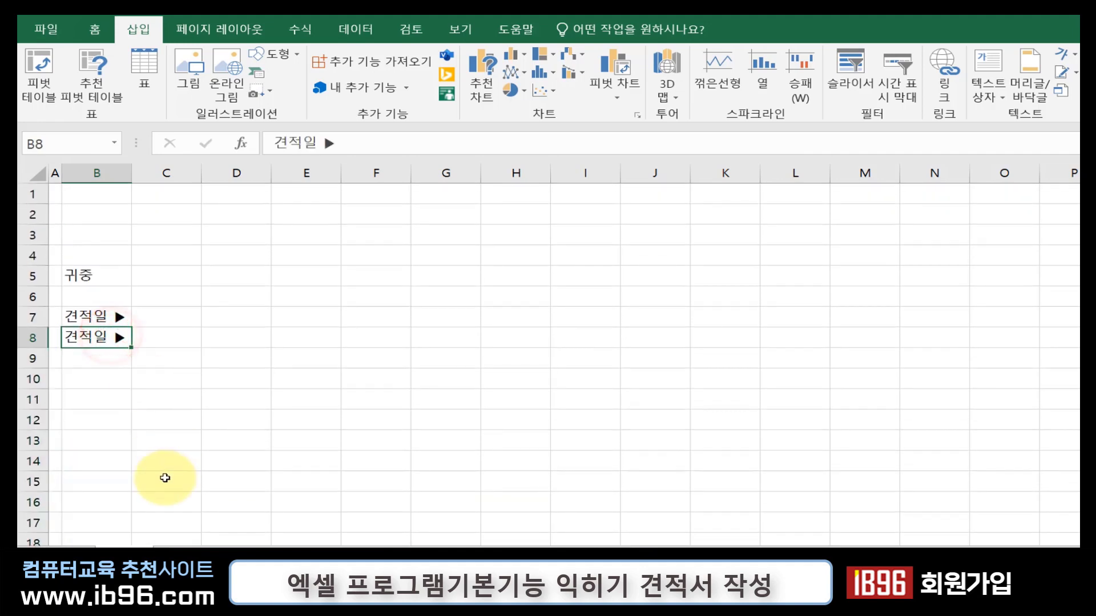
pyautogui.moveTo(114, 320); pyautogui.dragTo(126, 338)
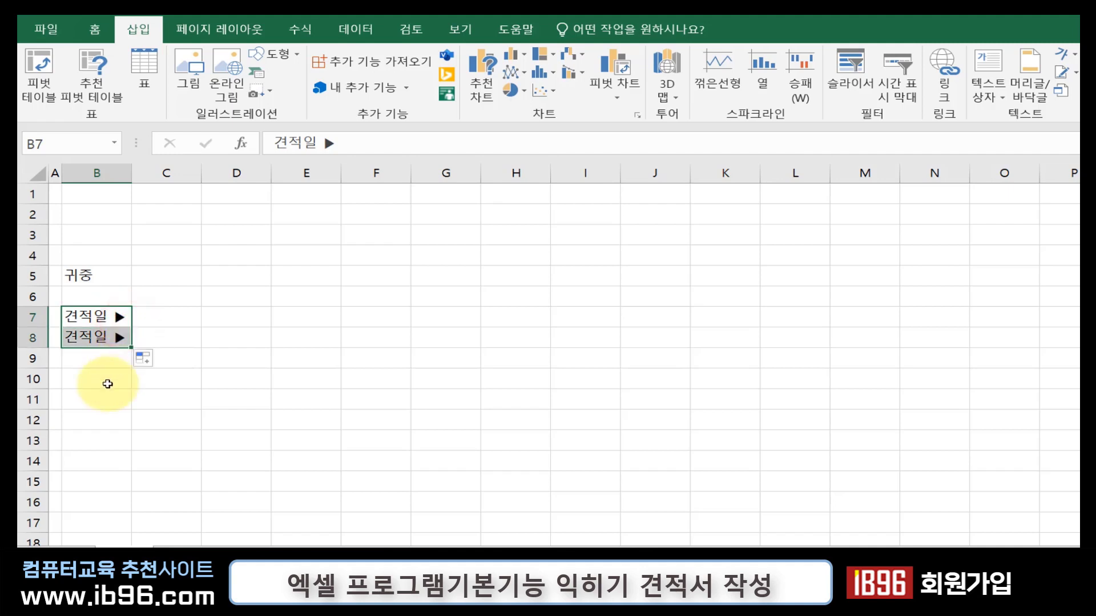
# - Change the label in cell B8 to 담당자 ▶, keeping the arrow symbol
pyautogui.click(110, 338)
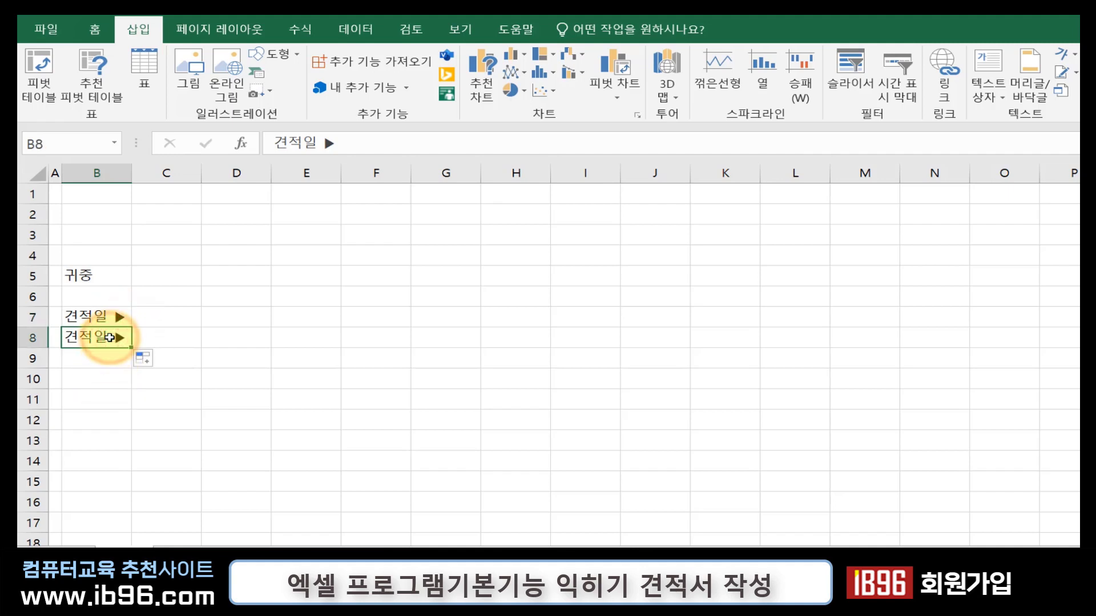
pyautogui.doubleClick(110, 337)
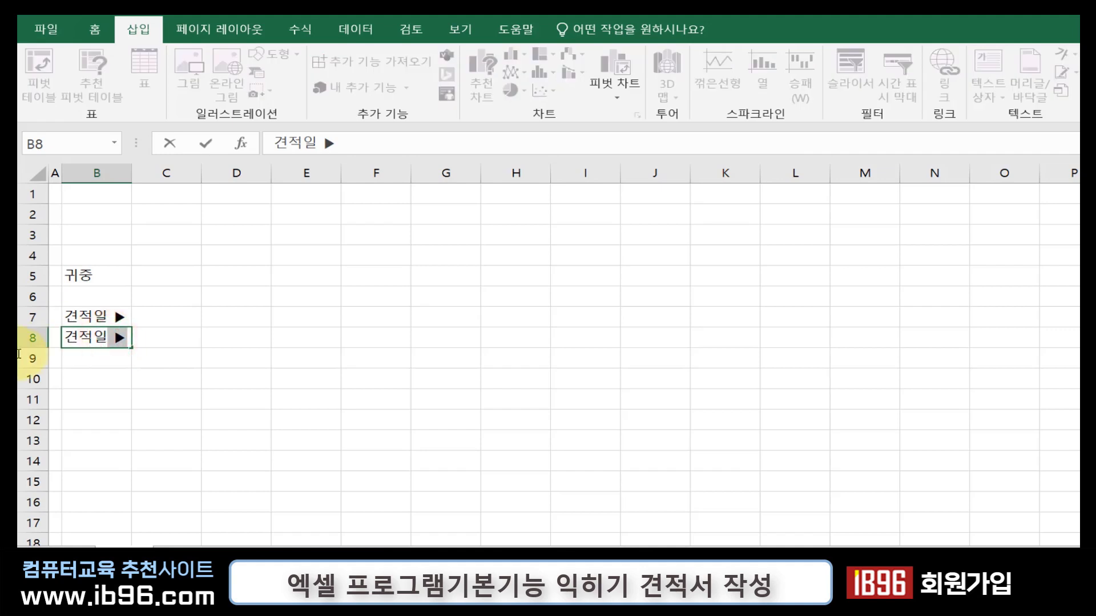
pyautogui.press('Escape')
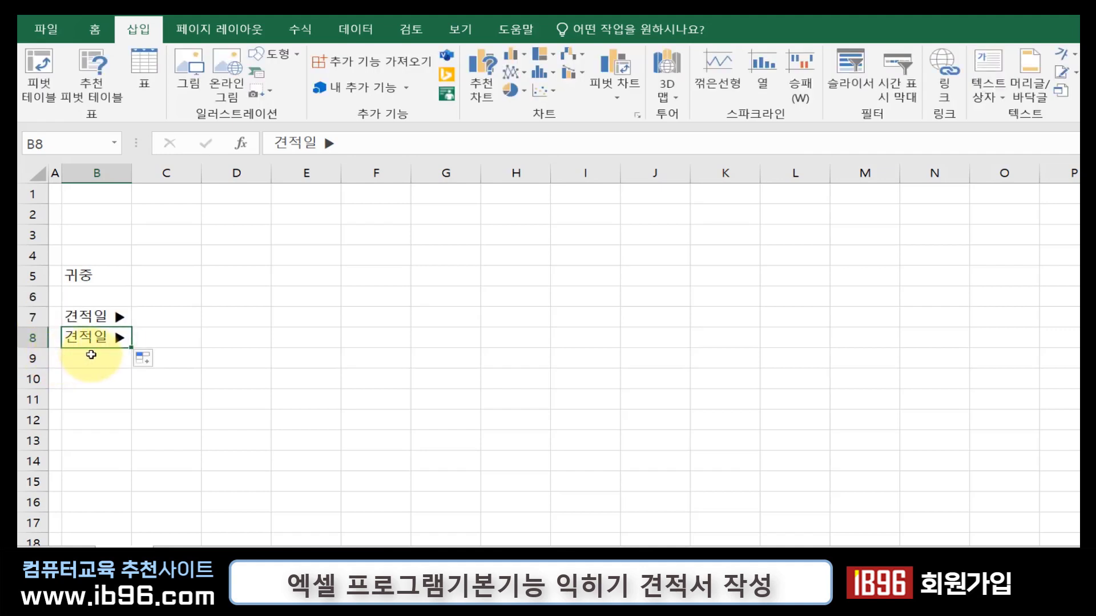
pyautogui.press('F2')
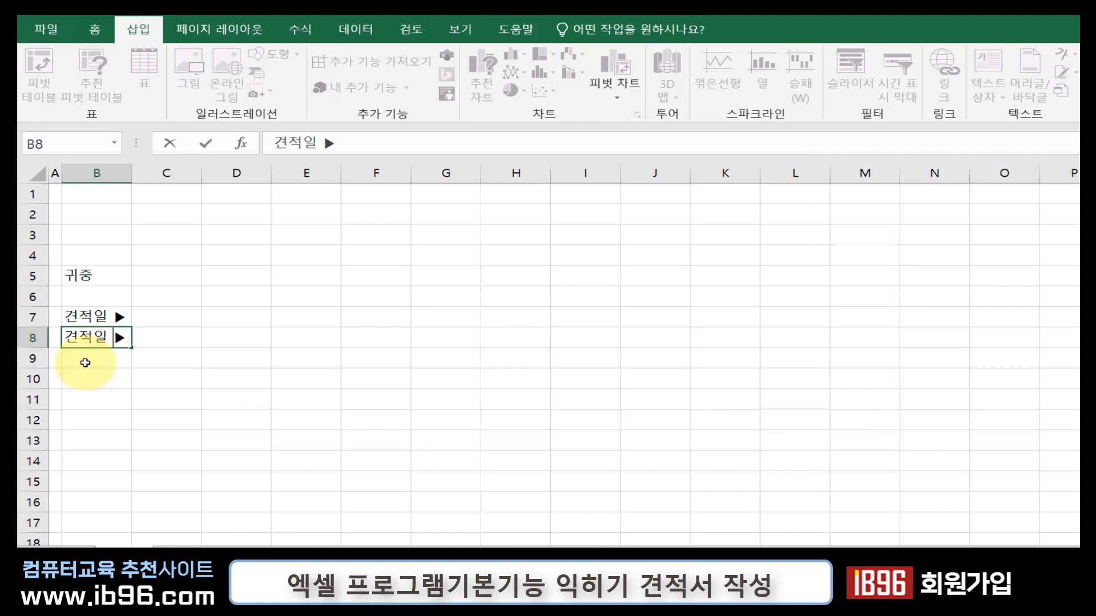
pyautogui.press('BackSpace')
pyautogui.press('BackSpace')
pyautogui.press('BackSpace')
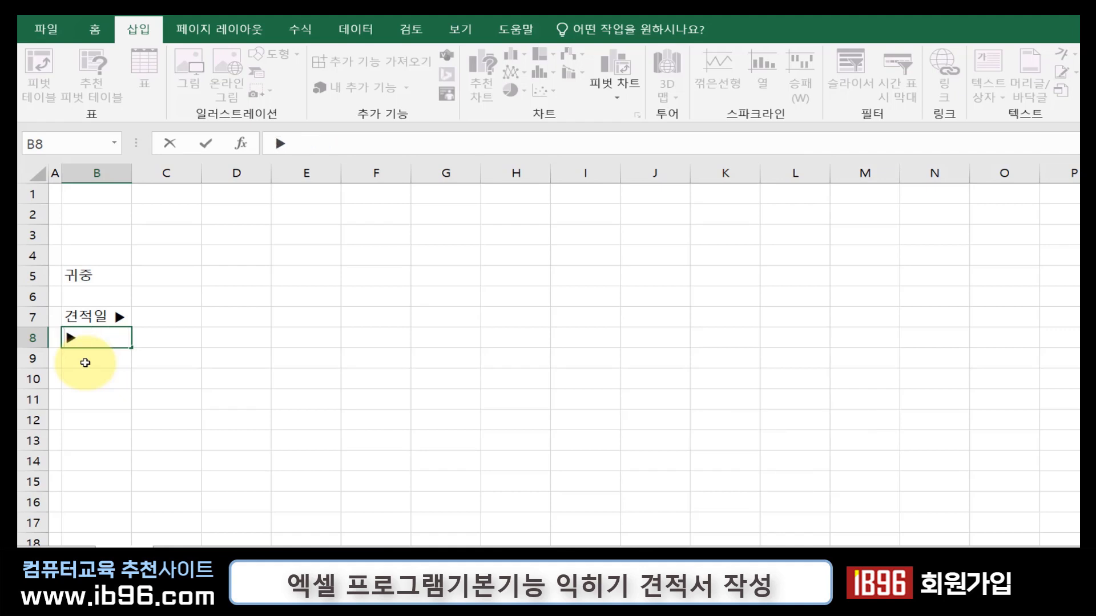
pyautogui.write('담당자')
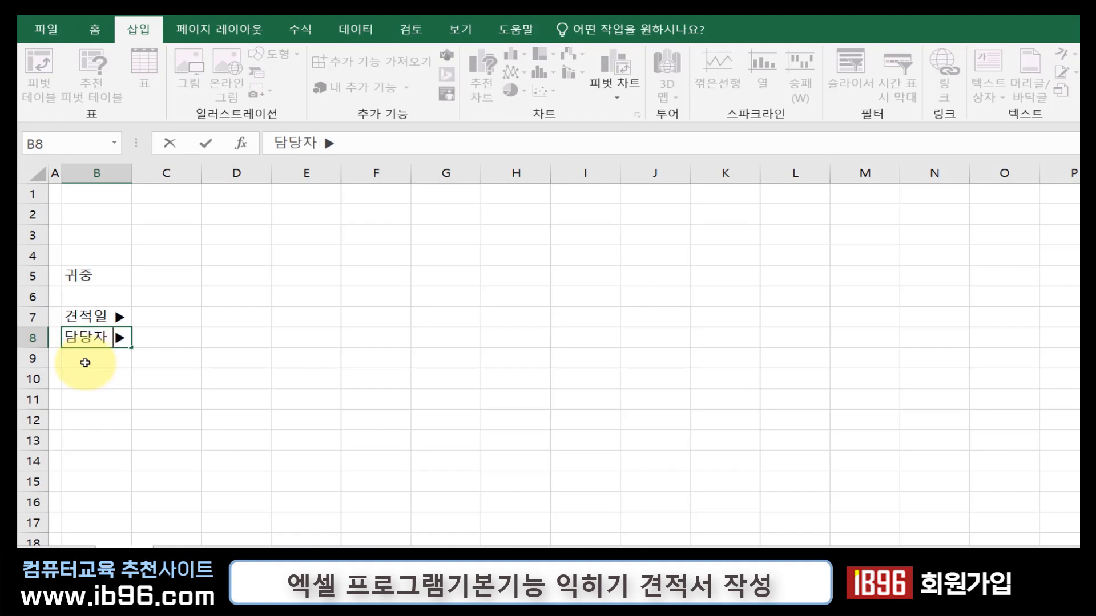
pyautogui.click(85, 363)
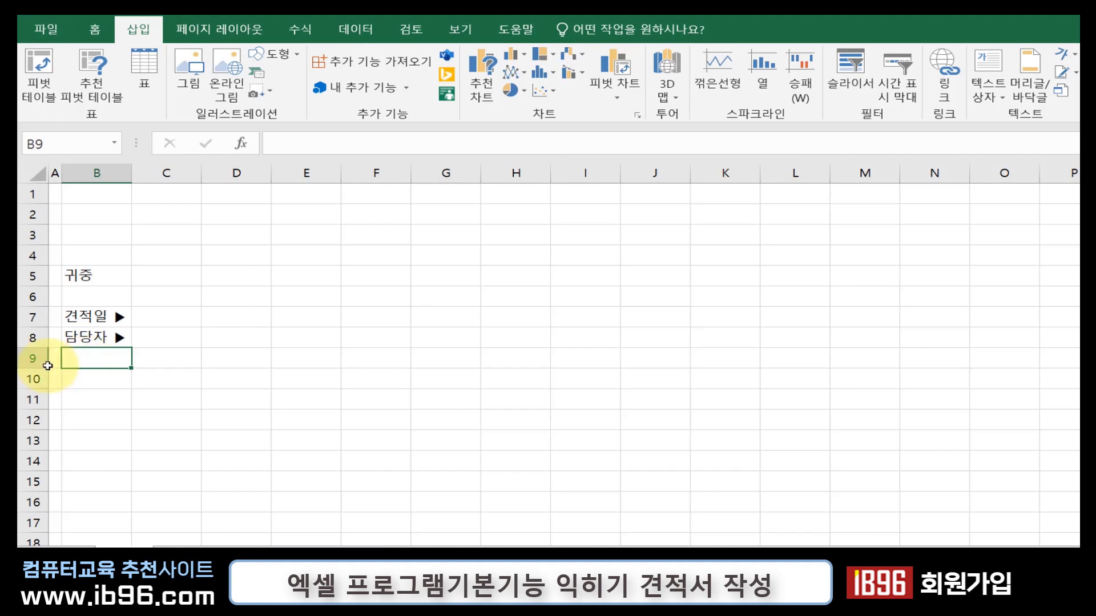
# - Enter 합계금액 in cell B10 with 공급가액+세액 on a new line inside the same cell
pyautogui.press('Down')
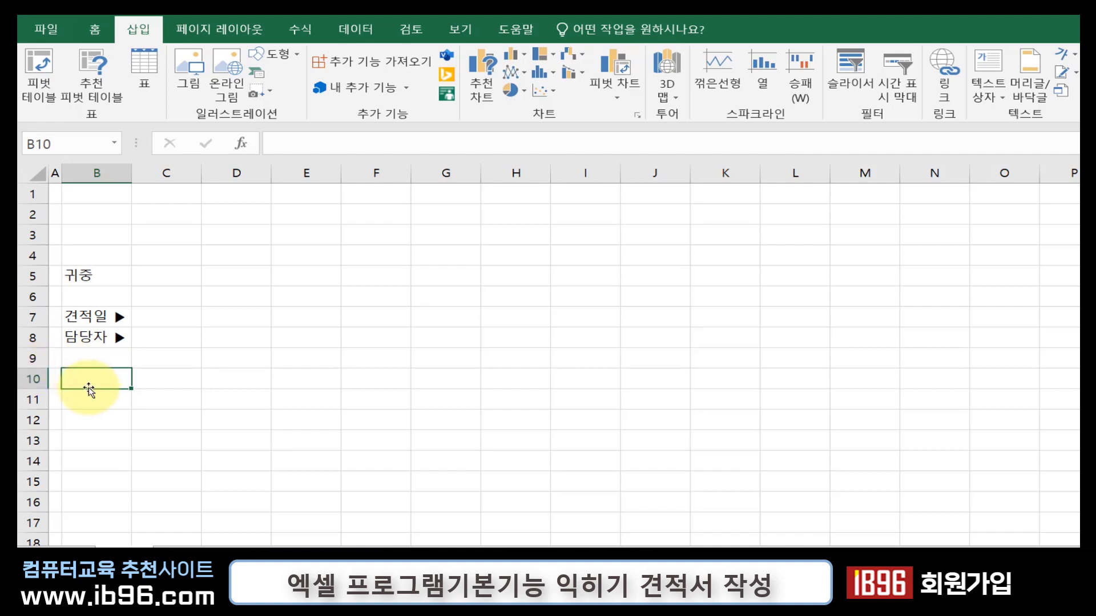
pyautogui.write('합격')
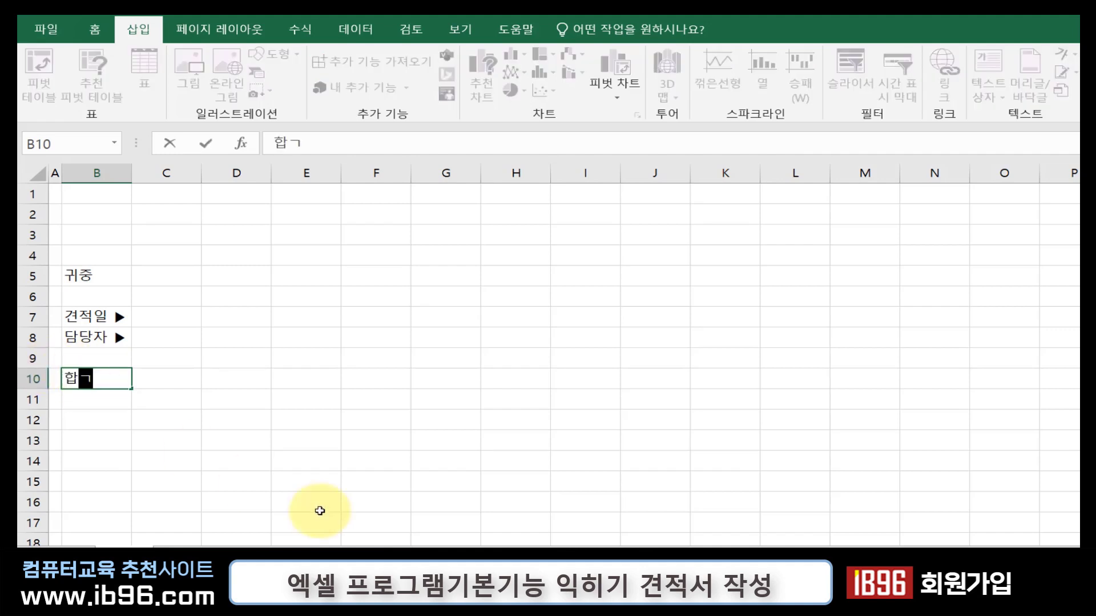
pyautogui.write('계금액')
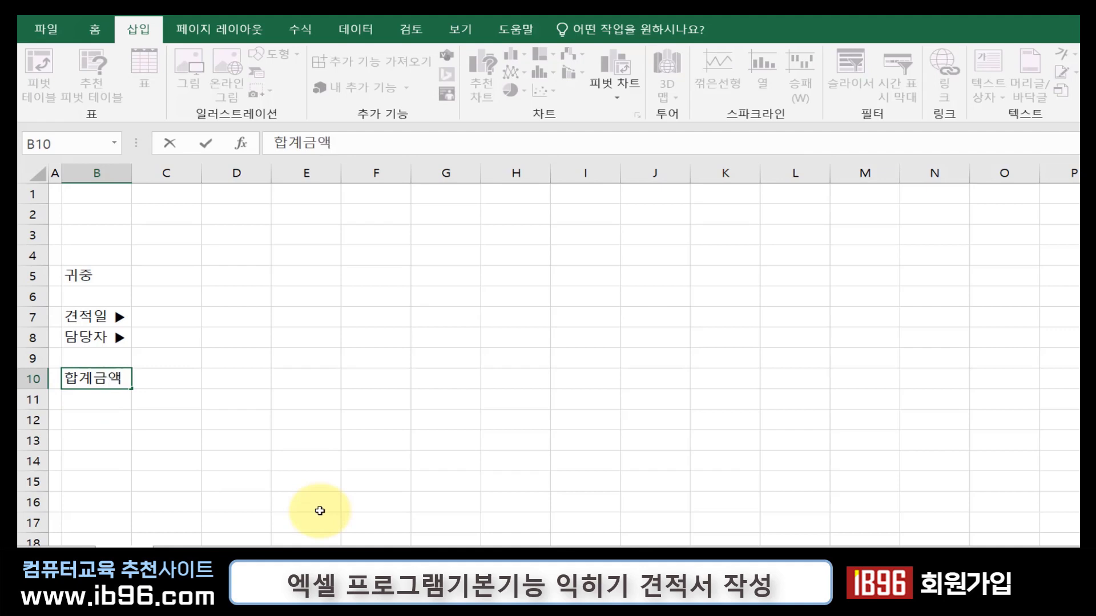
pyautogui.hotkey('alt', 'Return')
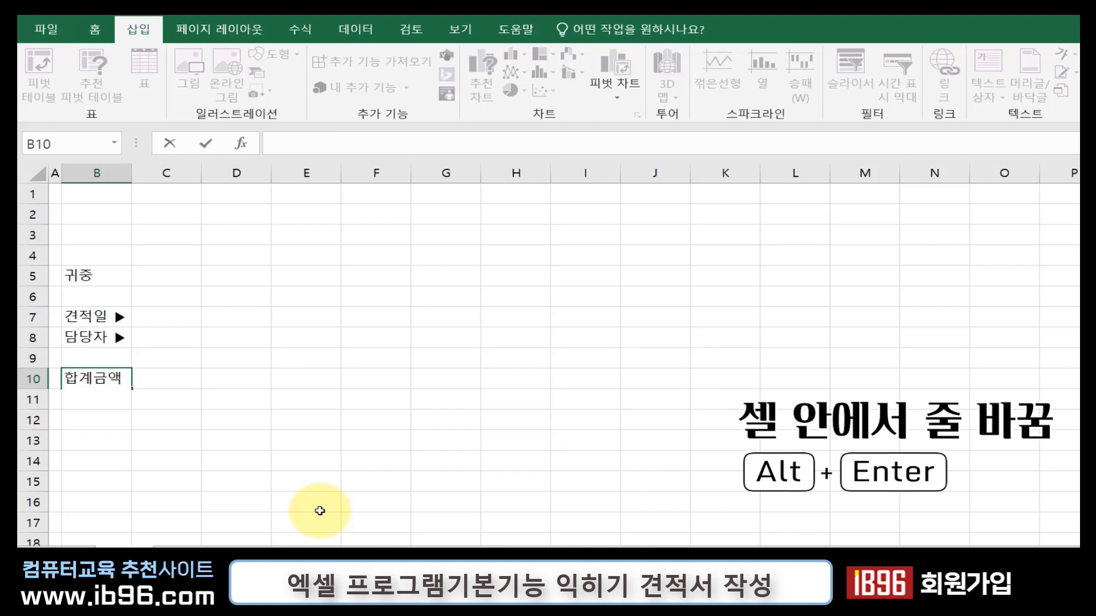
pyautogui.write('공급가')
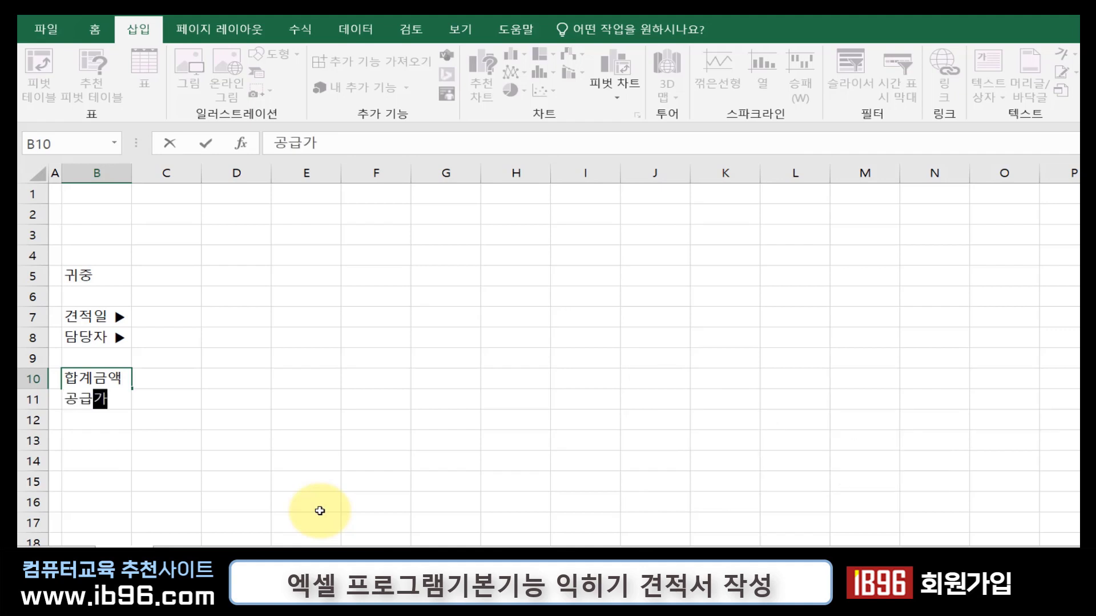
pyautogui.write('액 ')
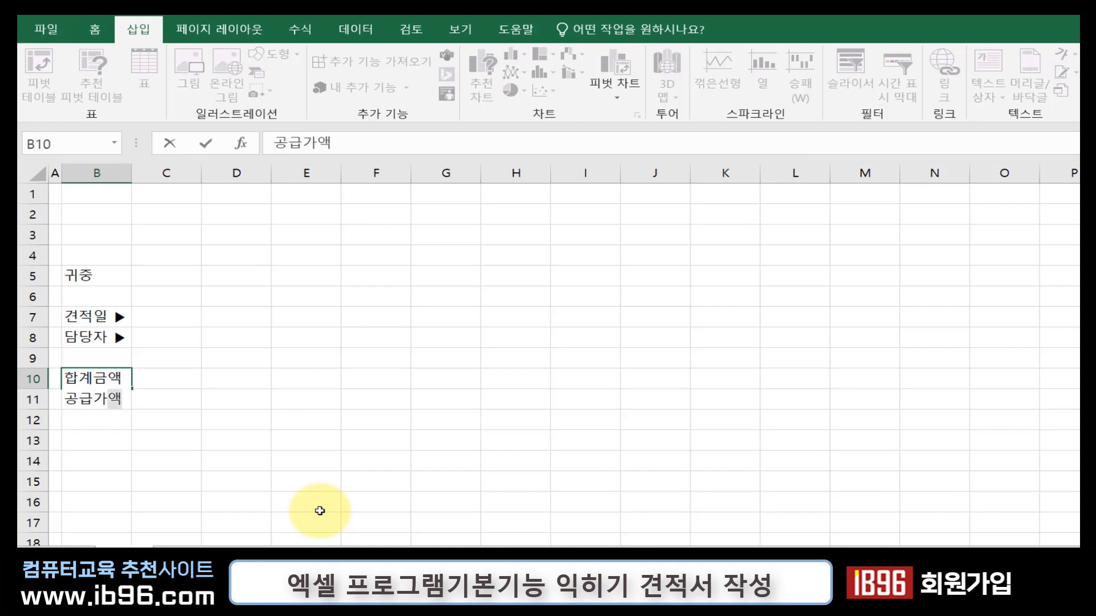
pyautogui.write('+')
pyautogui.write('세액')
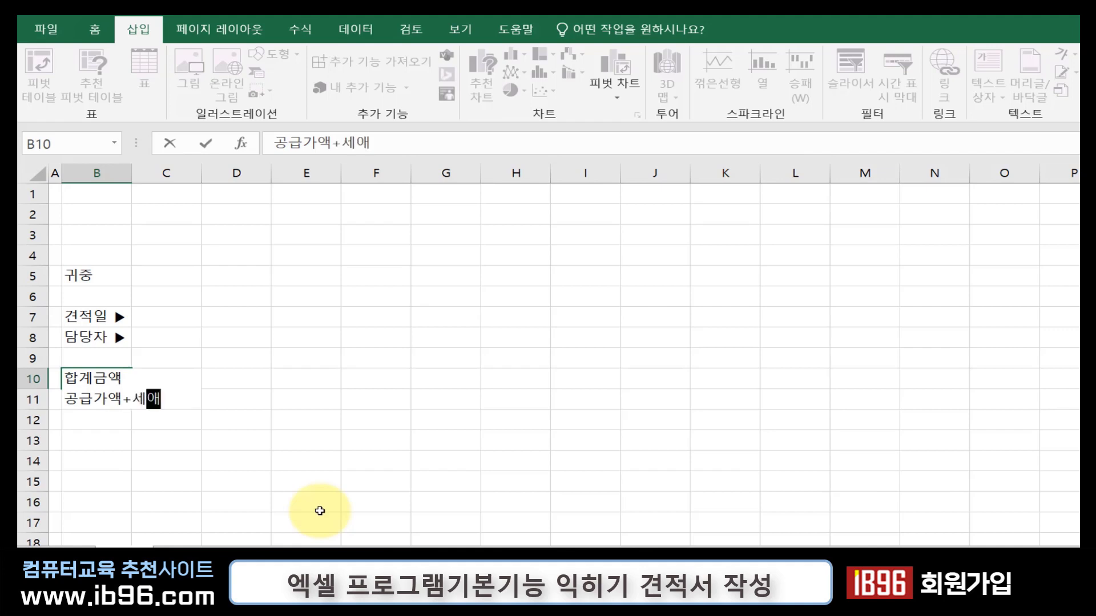
pyautogui.press('Return')
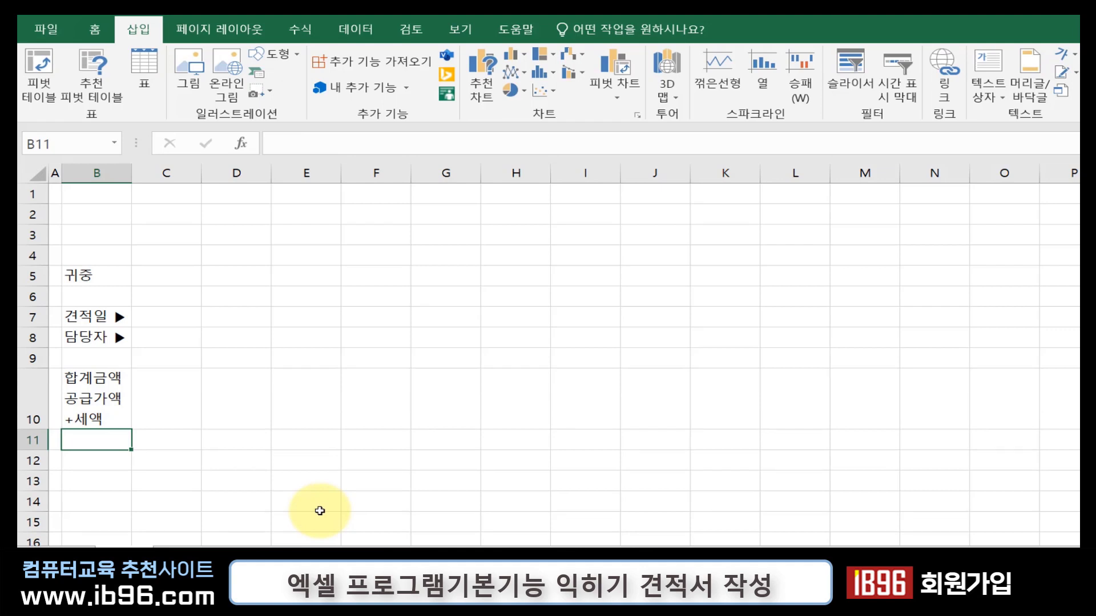
# - Enter the heading No. in cell B12 and the number 1 in cell B13
pyautogui.press('Return')
pyautogui.write('ㅜ')
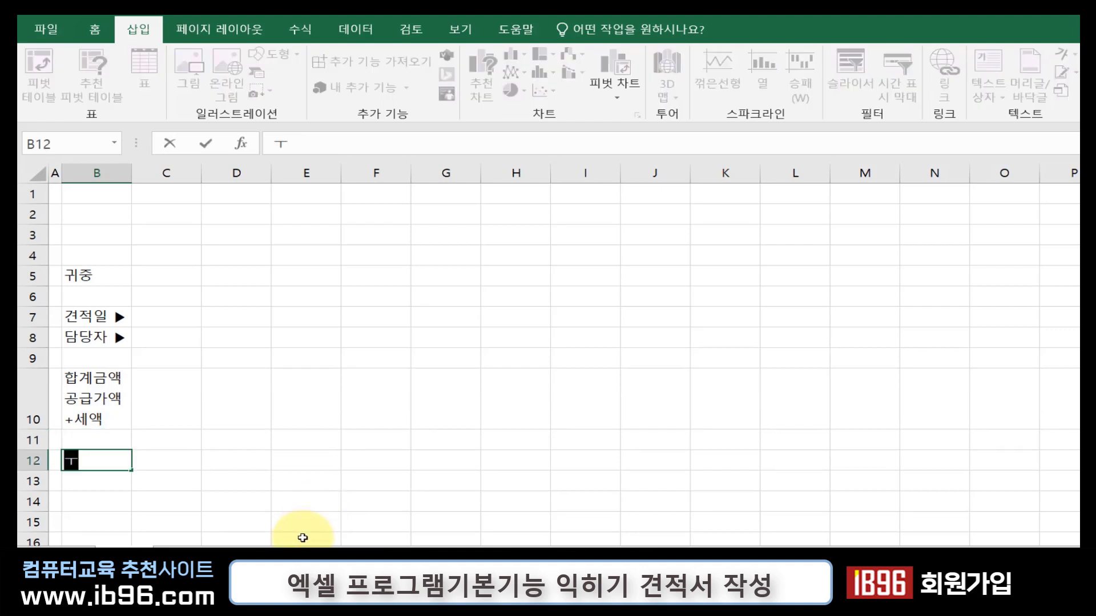
pyautogui.write('ㅐ')
pyautogui.press('BackSpace')
pyautogui.press('BackSpace')
pyautogui.write(',')
pyautogui.press('BackSpace')
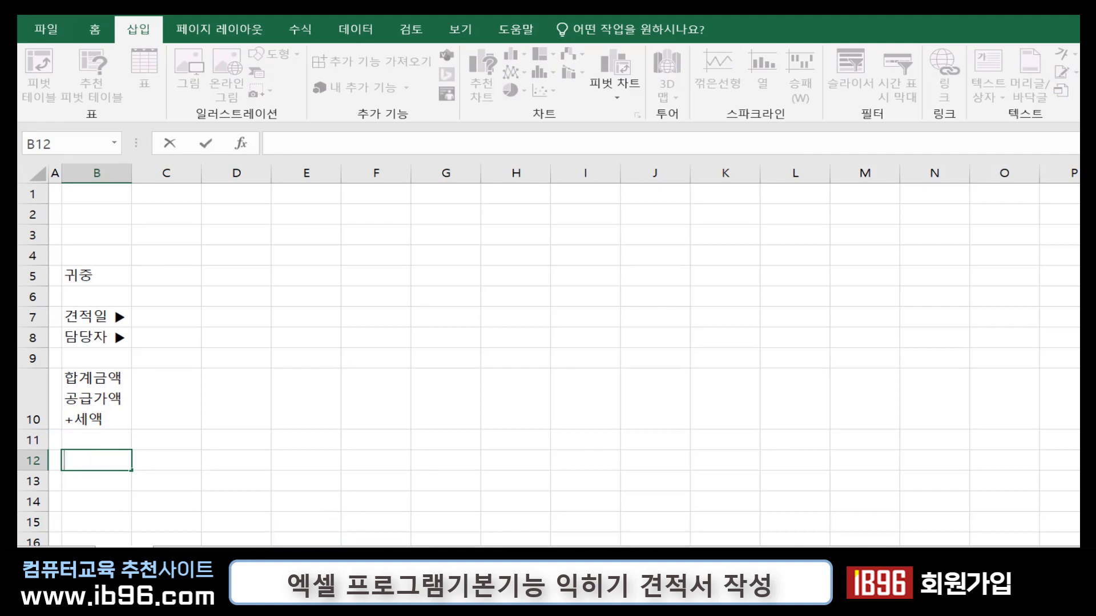
pyautogui.write('No.')
pyautogui.press('Return')
pyautogui.write('1')
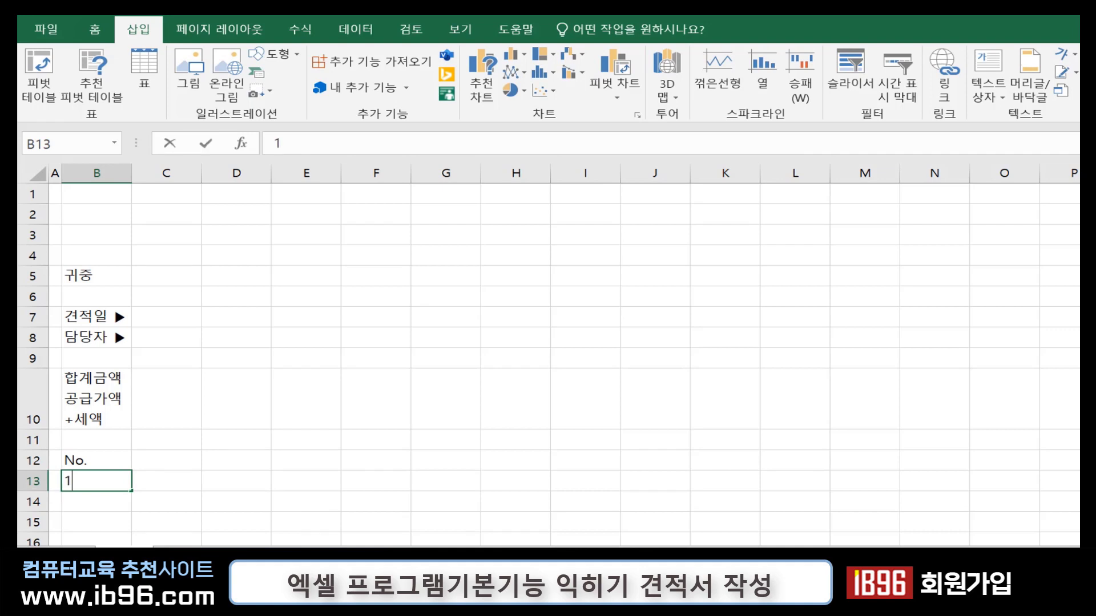
pyautogui.press('Return')
# - Fill cell B13 down to B25 using the 연속 데이터 채우기 option
pyautogui.click(326, 384)
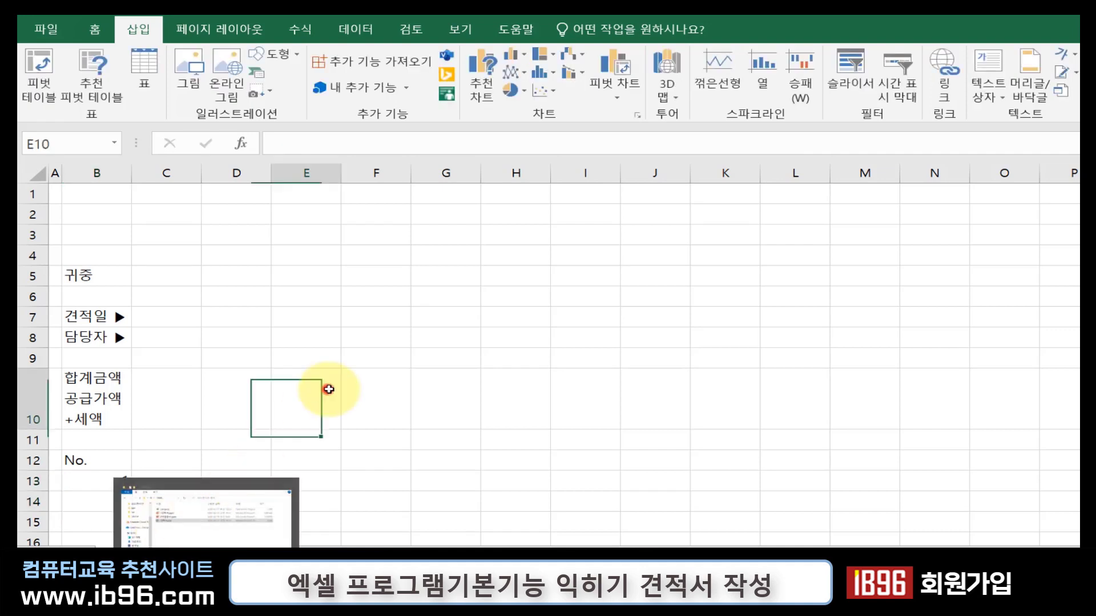
pyautogui.scroll(-3, 257, 416)
pyautogui.click(107, 300)
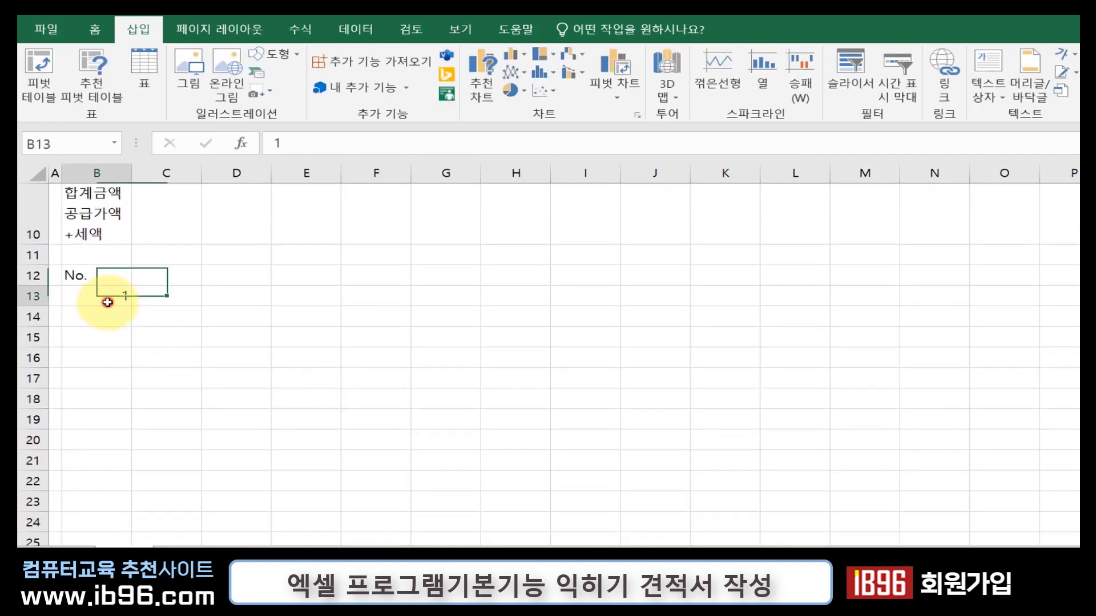
pyautogui.moveTo(128, 303); pyautogui.dragTo(94, 539)
pyautogui.scroll(-3, 152, 482)
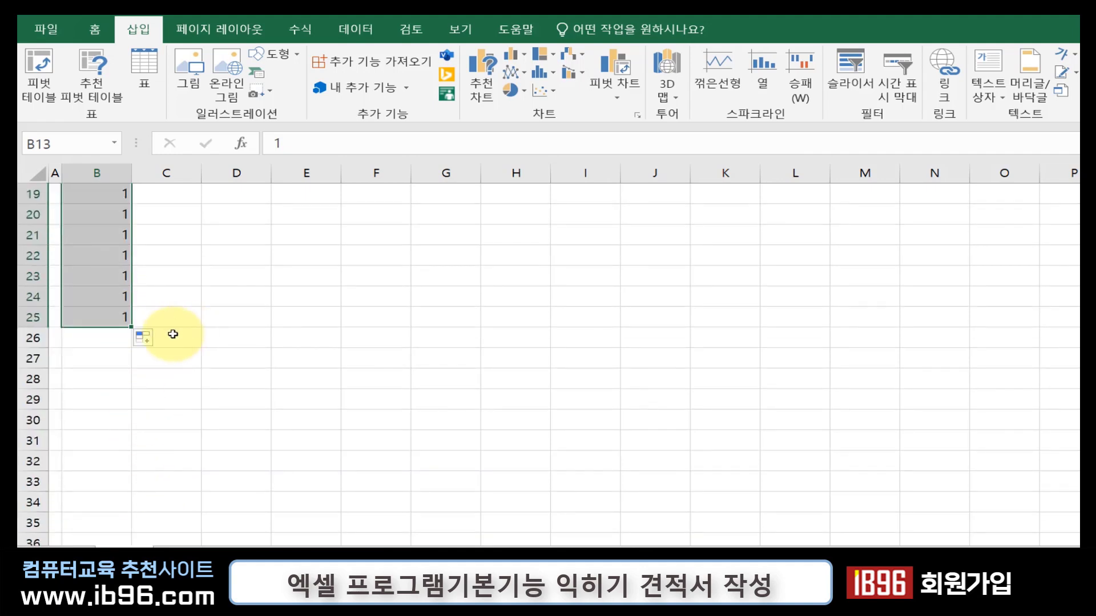
pyautogui.click(148, 343)
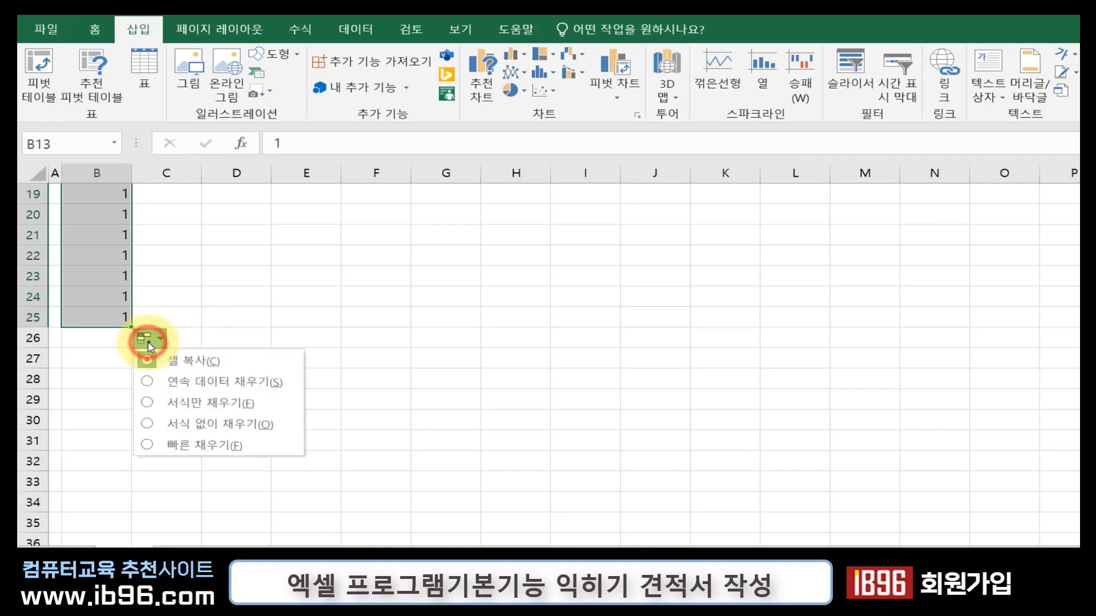
pyautogui.click(179, 384)
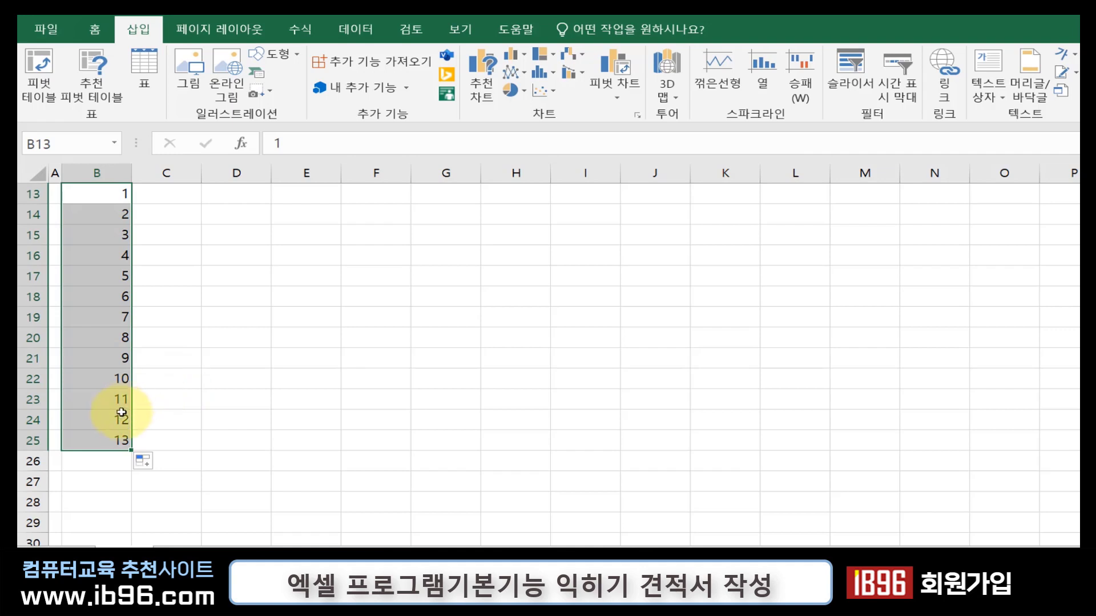
# - Clear the surplus numbers from cells B24 and B25
pyautogui.moveTo(119, 413); pyautogui.dragTo(119, 437)
pyautogui.press('Delete')
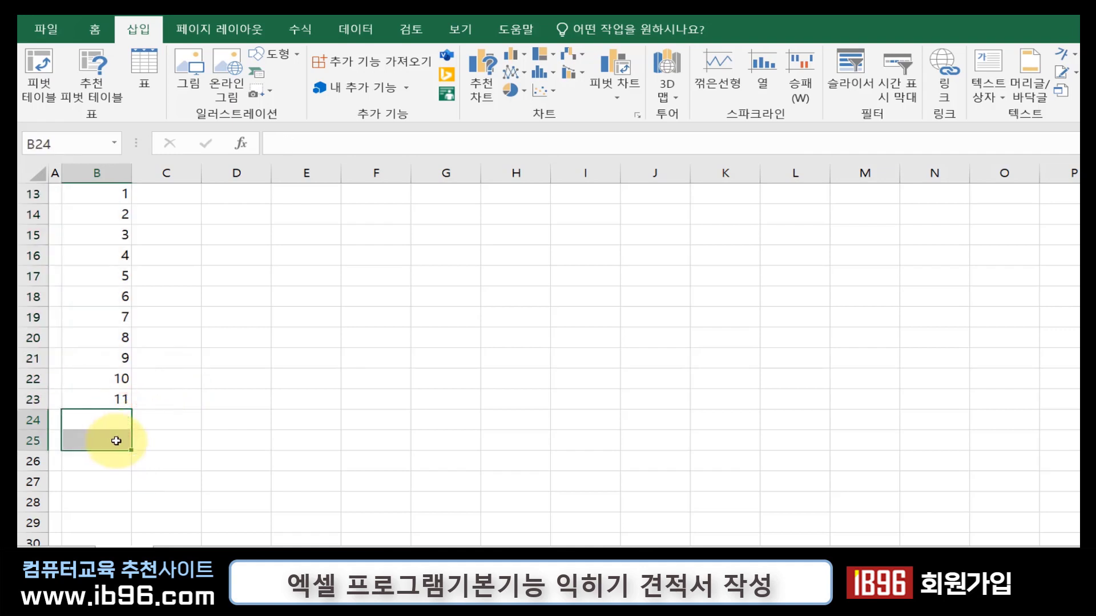
pyautogui.click(262, 381)
pyautogui.scroll(3, 257, 387)
pyautogui.scroll(-2, 252, 392)
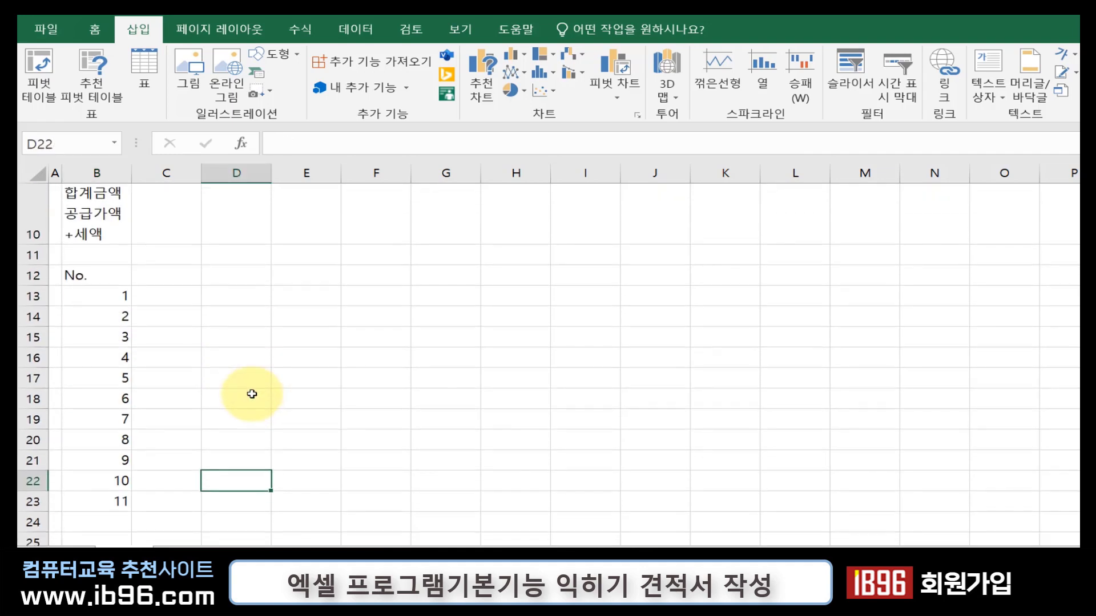
# - Clear the filled numbers from cells B14 to B23, leaving only the 1 in B13
pyautogui.moveTo(114, 302); pyautogui.dragTo(116, 380)
pyautogui.click(113, 317)
pyautogui.moveTo(112, 315); pyautogui.dragTo(103, 507)
pyautogui.press('Delete')
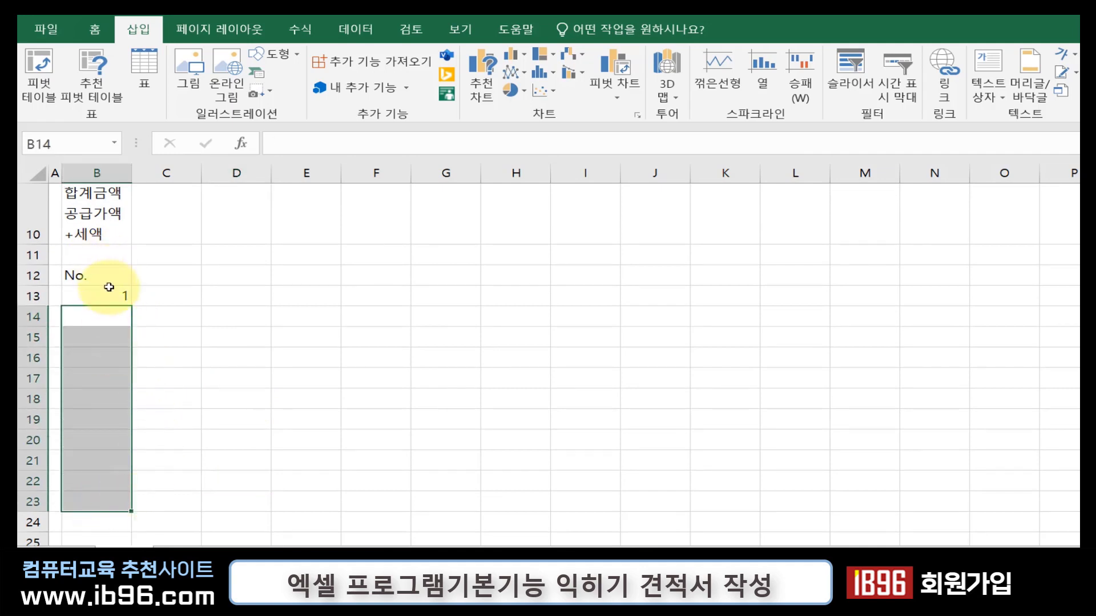
# - Fill cell B13 down to B23 directly as an increasing series from 1 to 11
pyautogui.moveTo(106, 294); pyautogui.dragTo(118, 294)
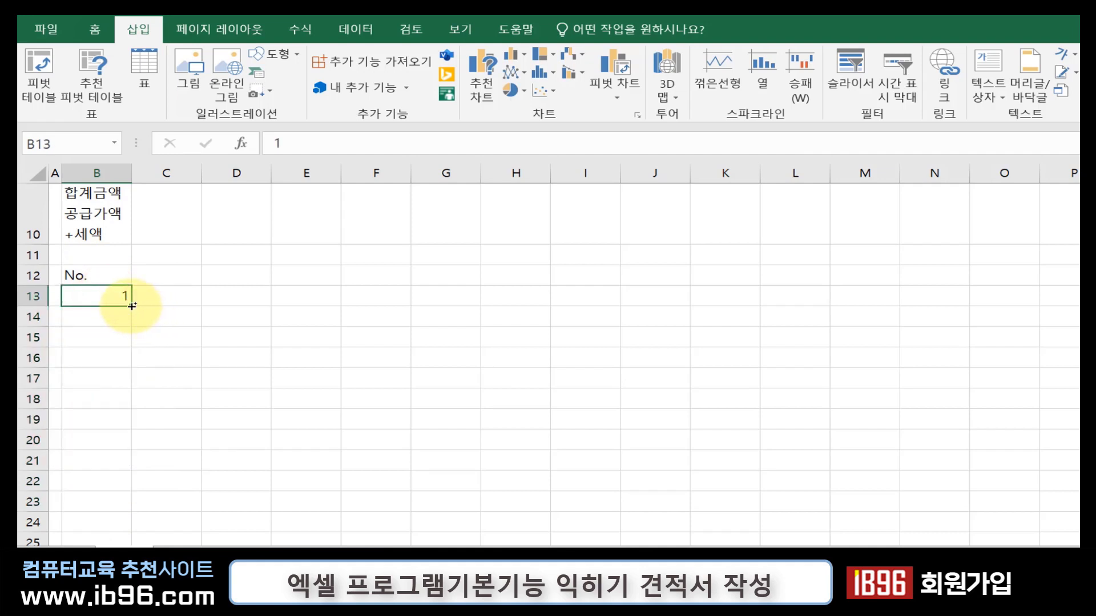
pyautogui.moveTo(132, 306); pyautogui.dragTo(120, 509)
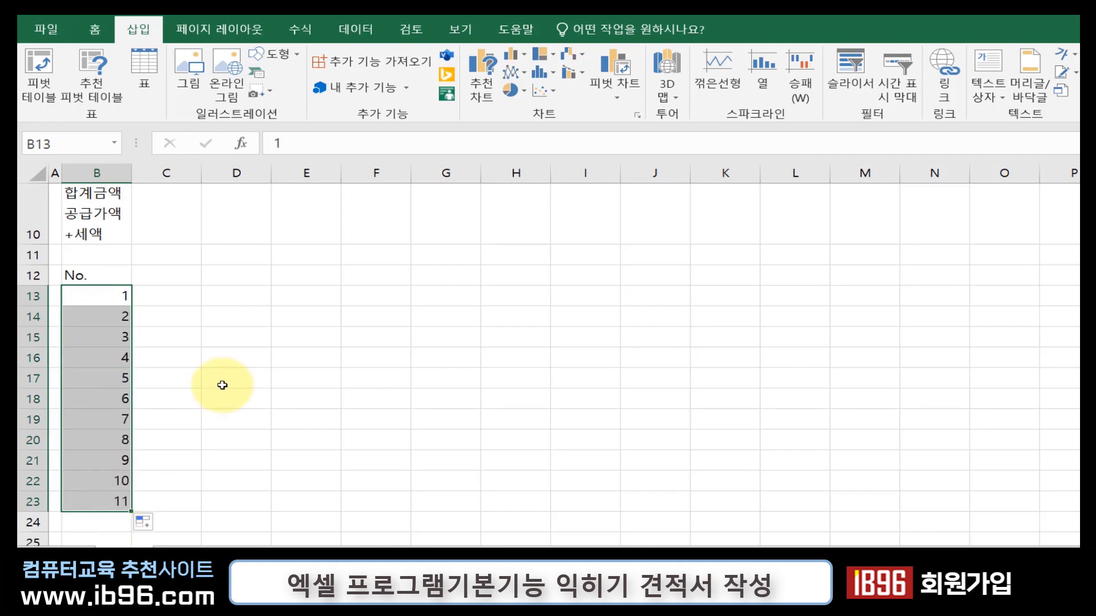
# - Enter the column heading 품명 in cell C12
pyautogui.click(184, 276)
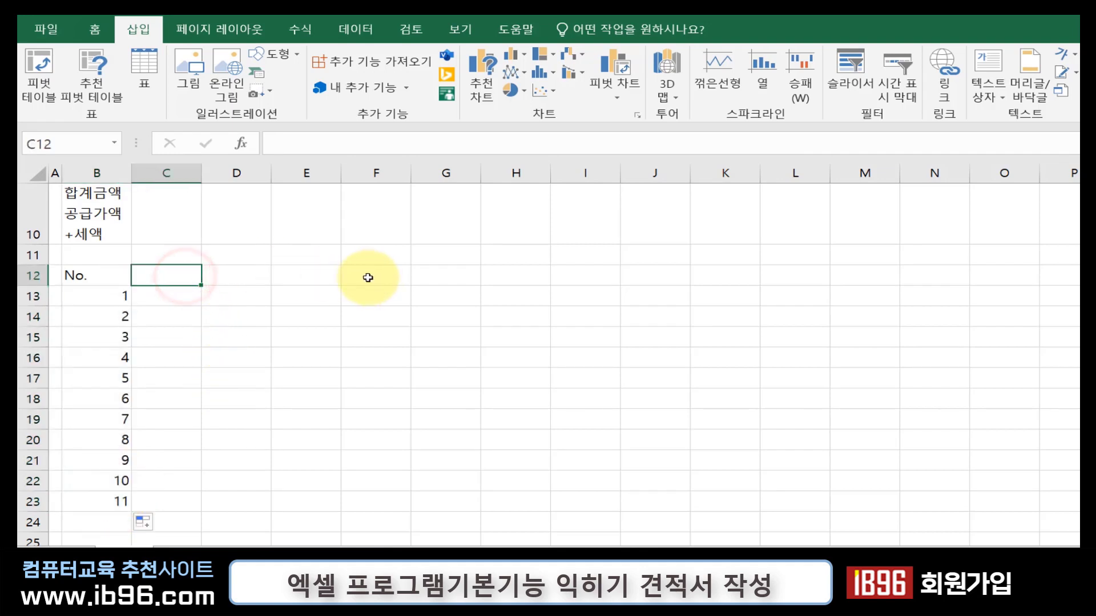
pyautogui.write('vnaa')
pyautogui.press('BackSpace')
pyautogui.press('BackSpace')
pyautogui.press('BackSpace')
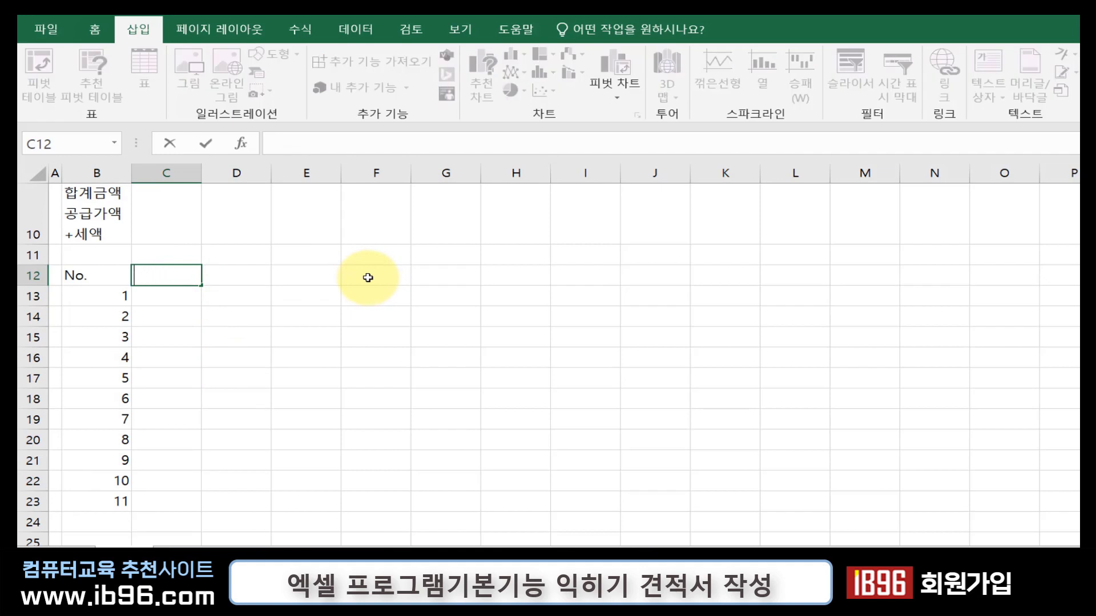
pyautogui.write('품명')
pyautogui.press('Tab')
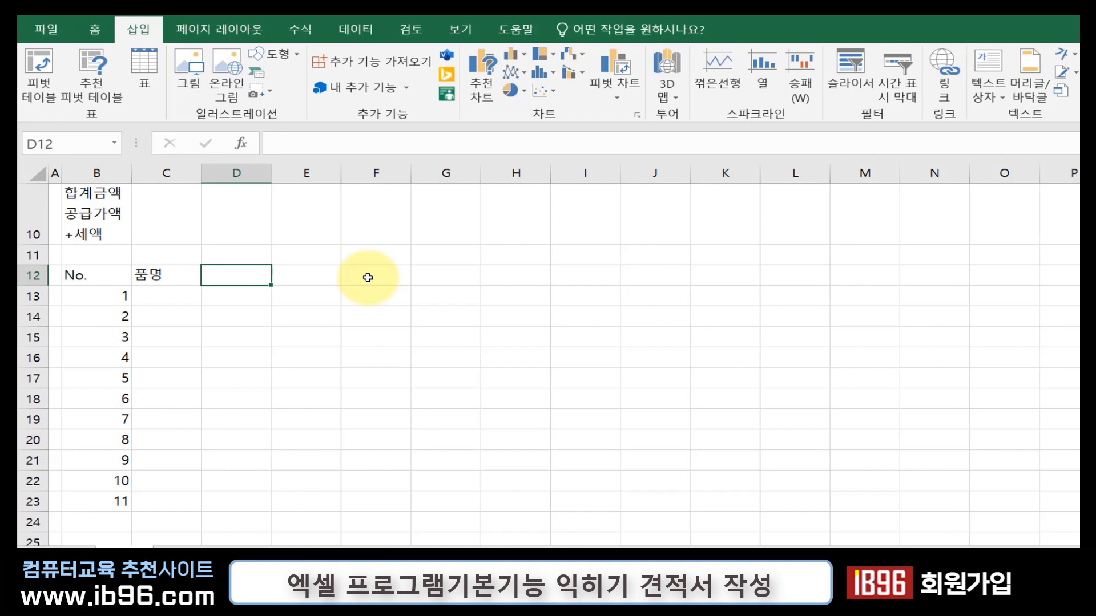
# - Enter the column heading 규격 in cell D12
pyautogui.click(368, 277)
pyautogui.press('Left')
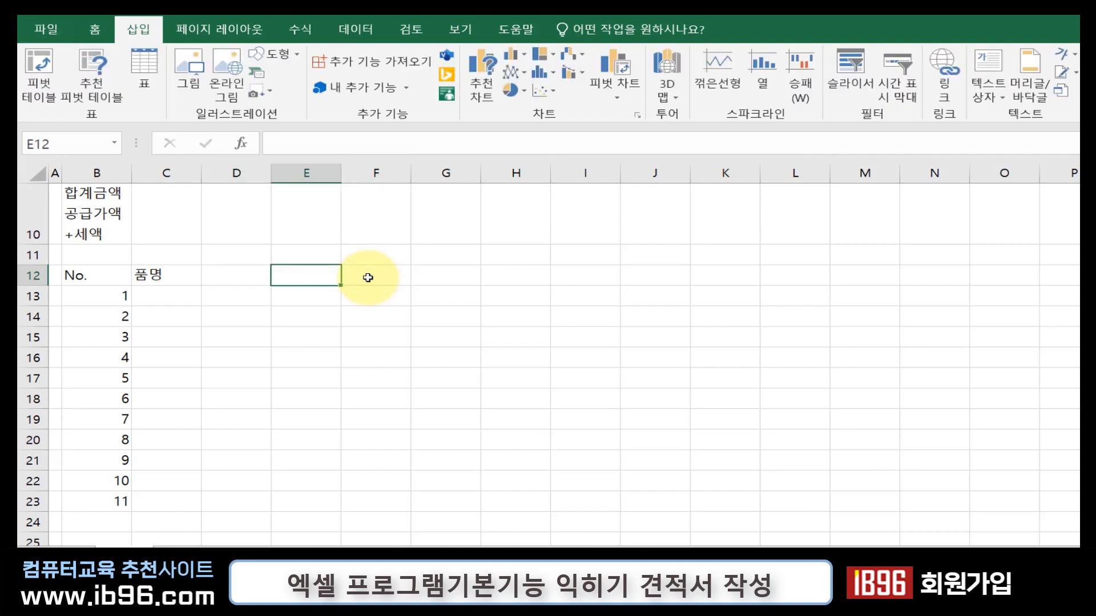
pyautogui.press('Left')
pyautogui.write('규격')
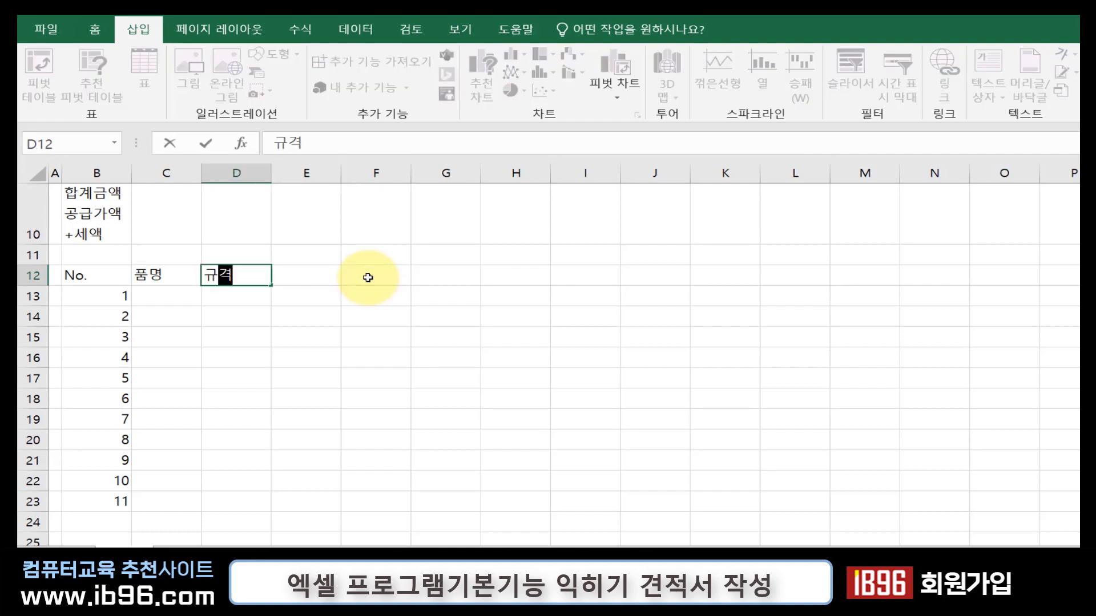
pyautogui.press('Tab')
pyautogui.write('`')
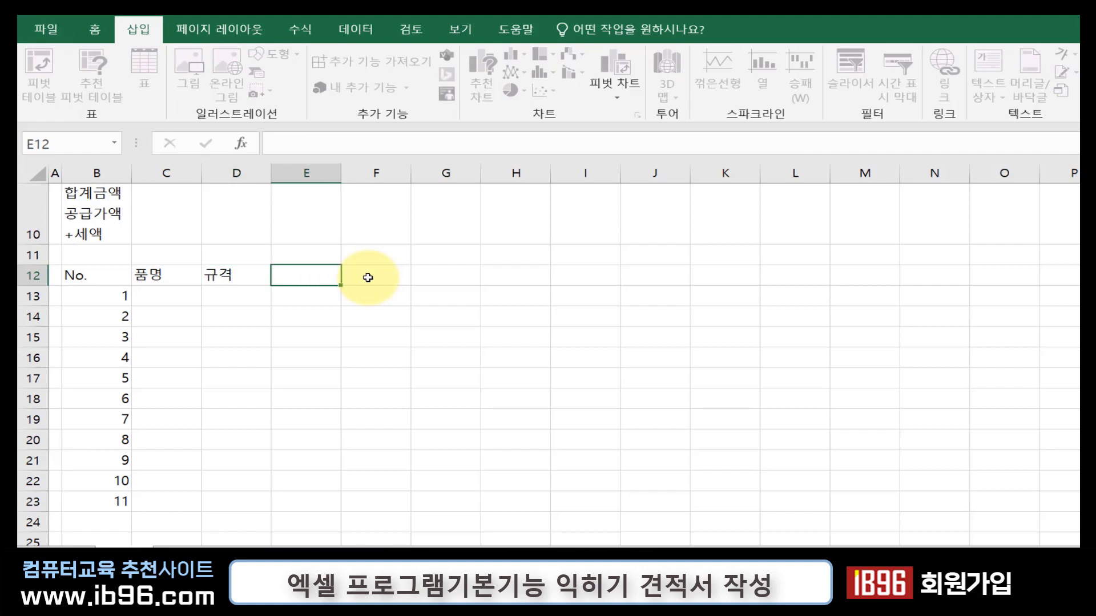
pyautogui.press('Escape')
pyautogui.press('Up')
pyautogui.press('Down')
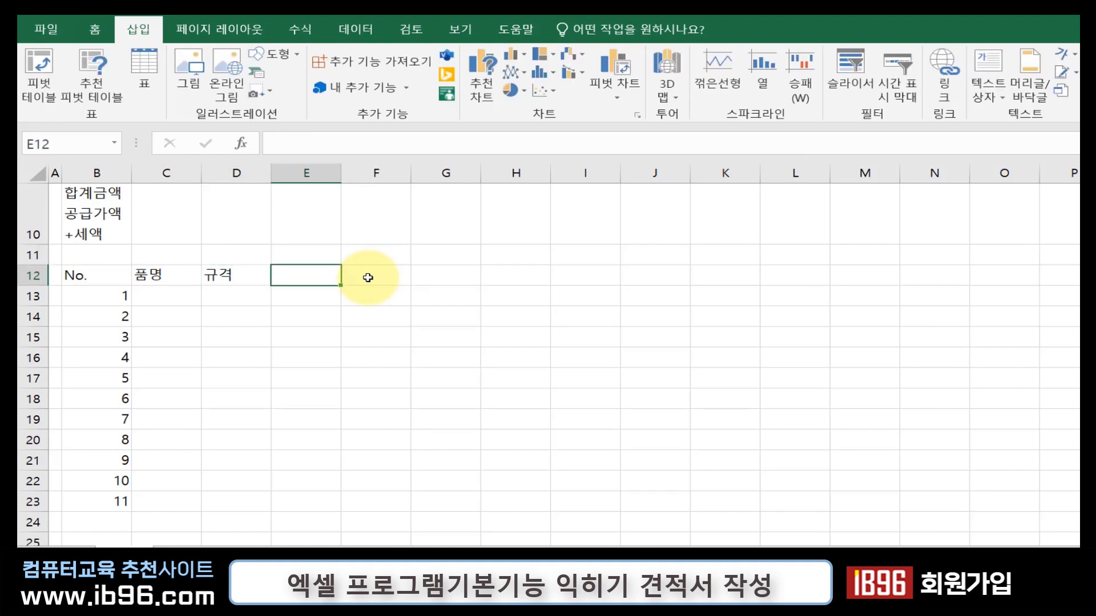
# - Enter the column headings 수량 in cell E12 and 단가 in cell F12
pyautogui.press('Right')
pyautogui.press('Left')
pyautogui.write('수량')
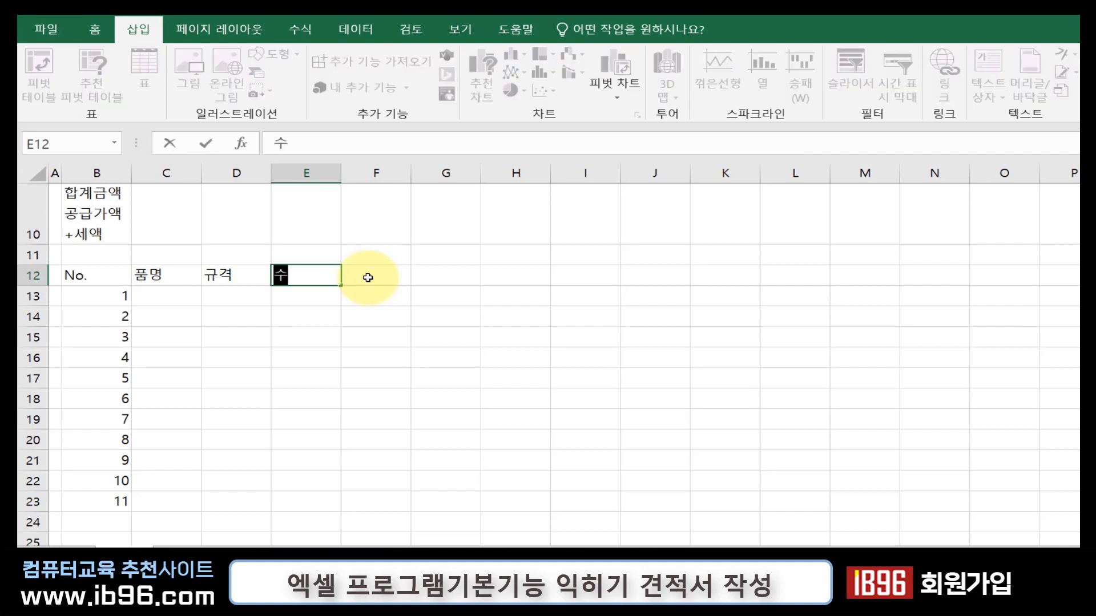
pyautogui.press('Tab')
pyautogui.write('단가')
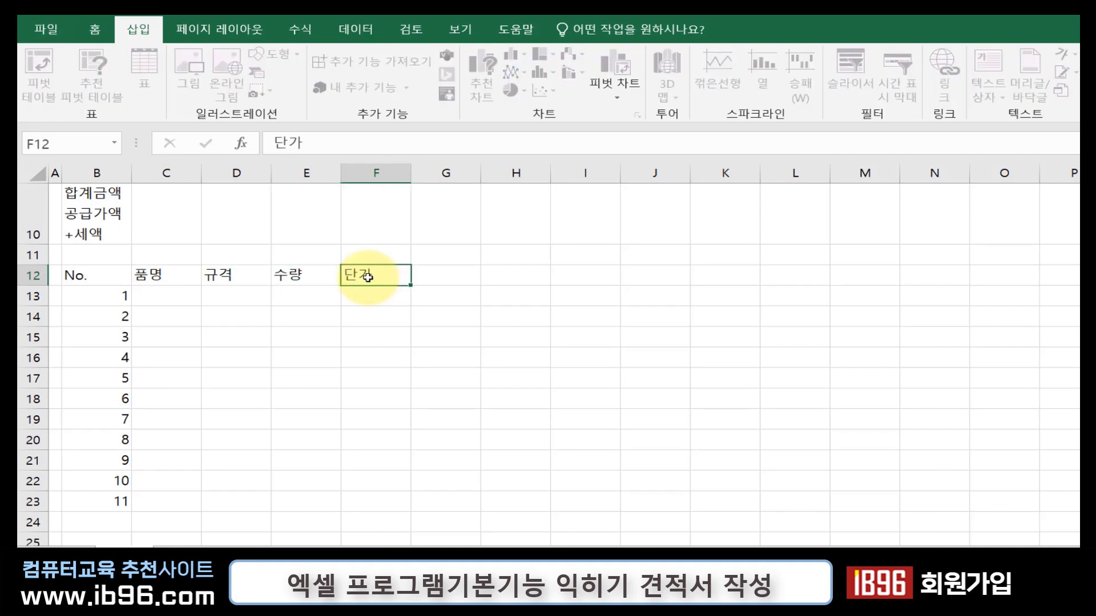
# - Continue the heading row with 공급가액 in G12, 세액 in H12 and 비고 in I12
pyautogui.press('Tab')
pyautogui.write('공ㄱ급가액')
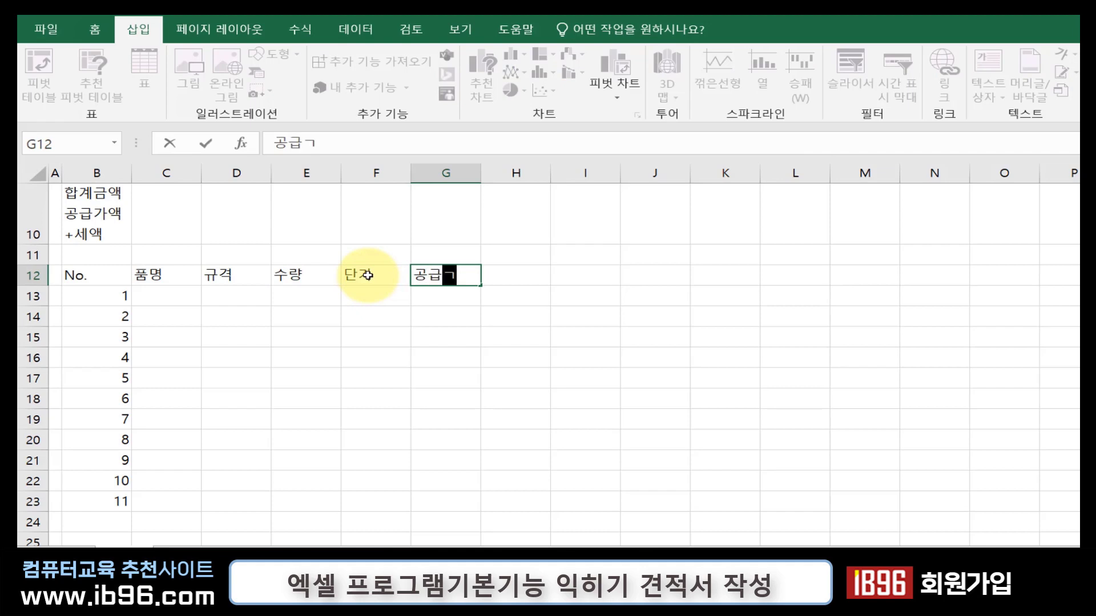
pyautogui.press('Tab')
pyautogui.write('세액')
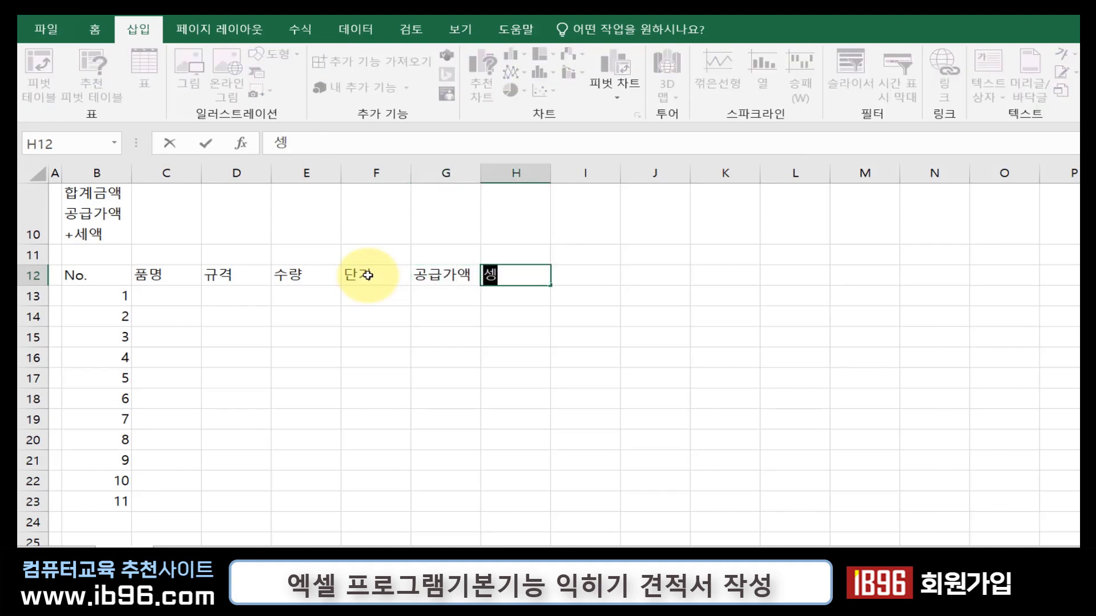
pyautogui.press('Tab')
pyautogui.write('비고')
pyautogui.press('Return')
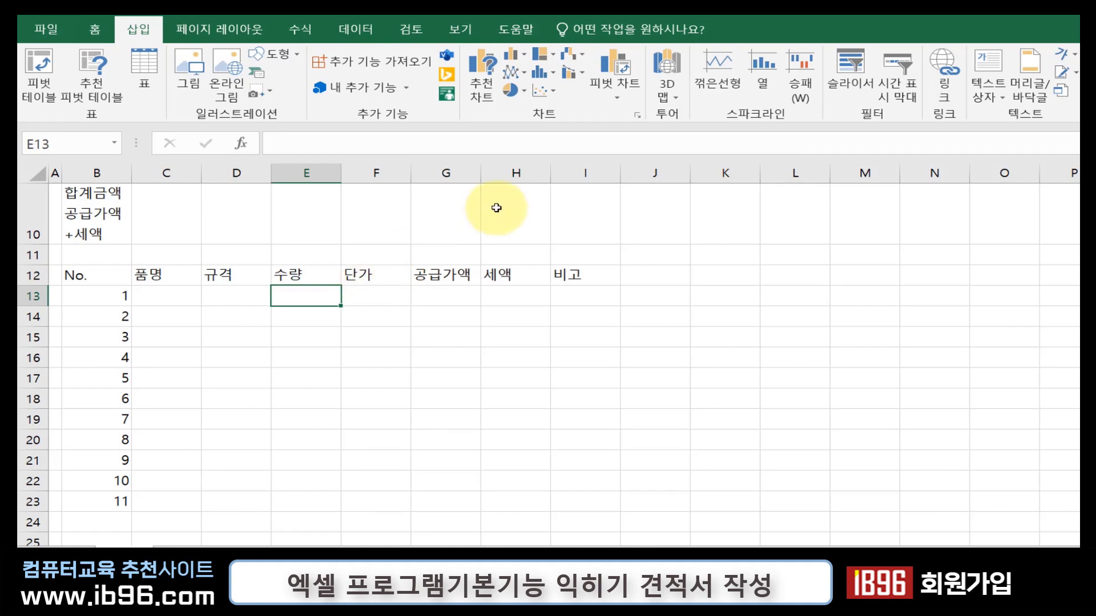
# - Set the width of column J to 1
pyautogui.click(657, 173)
pyautogui.rightClick(661, 175)
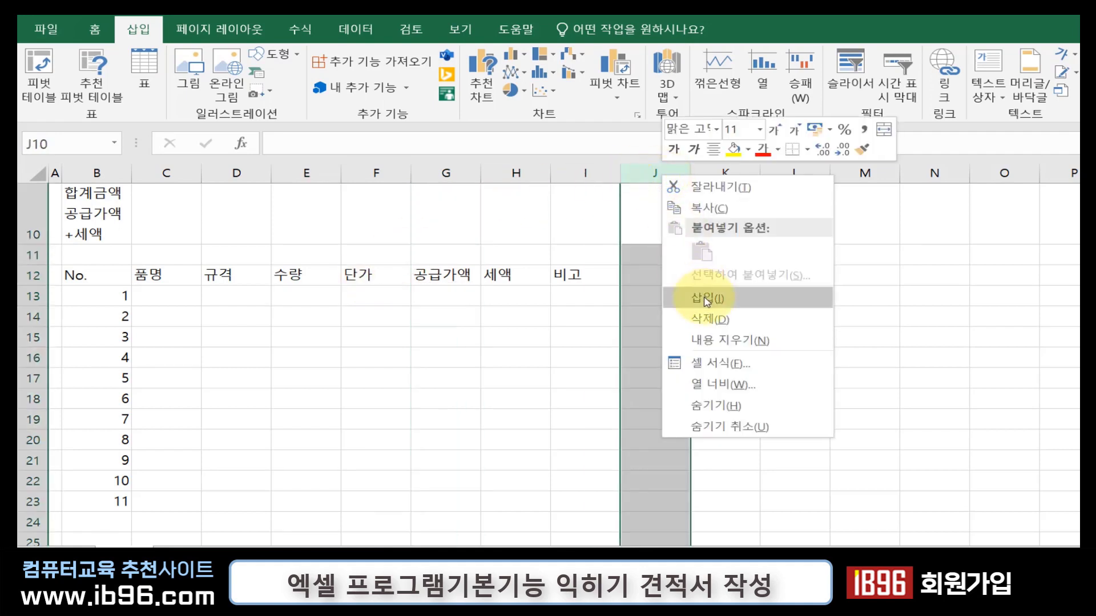
pyautogui.rightClick(657, 173)
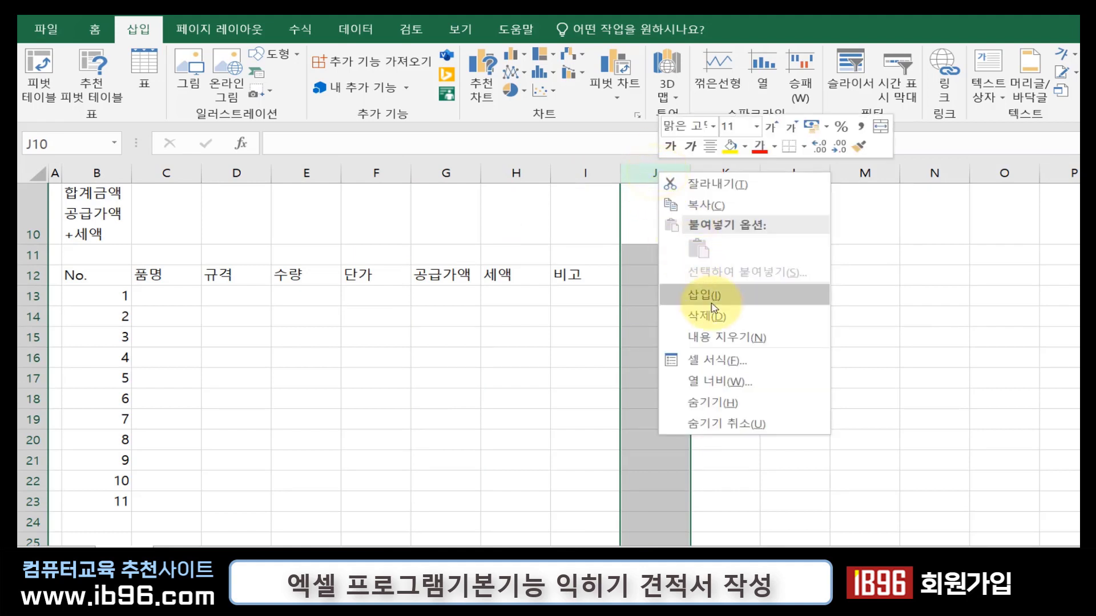
pyautogui.click(734, 381)
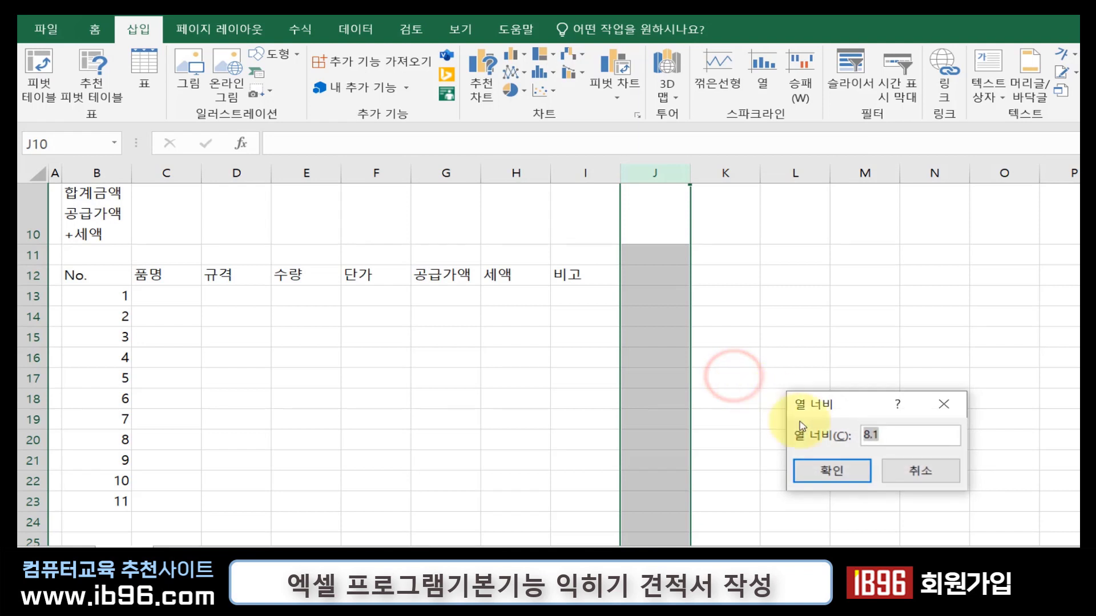
pyautogui.write('1')
pyautogui.click(807, 468)
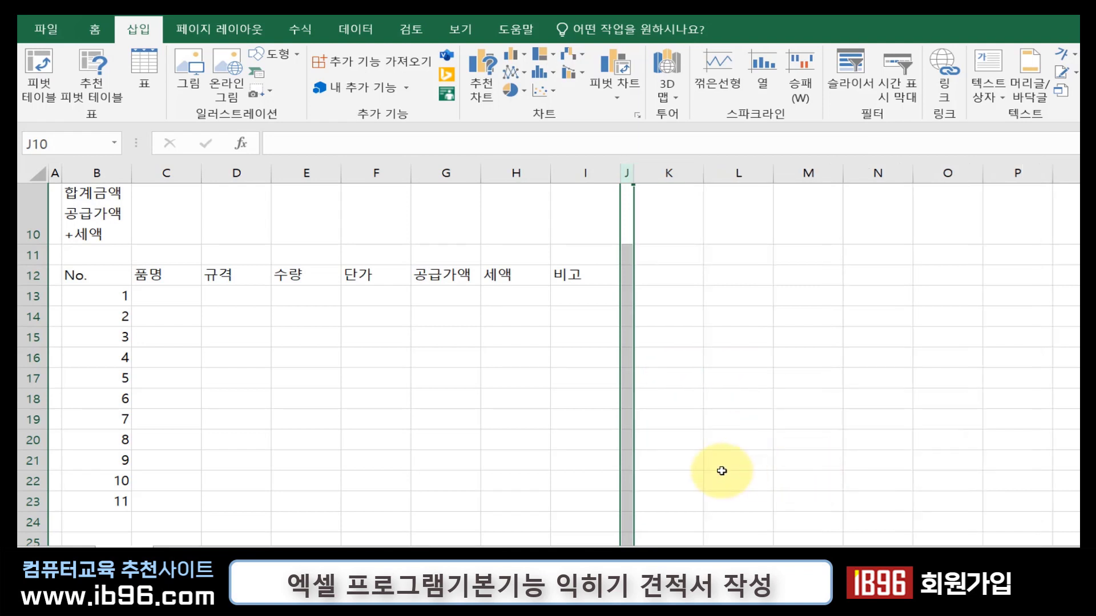
pyautogui.click(401, 398)
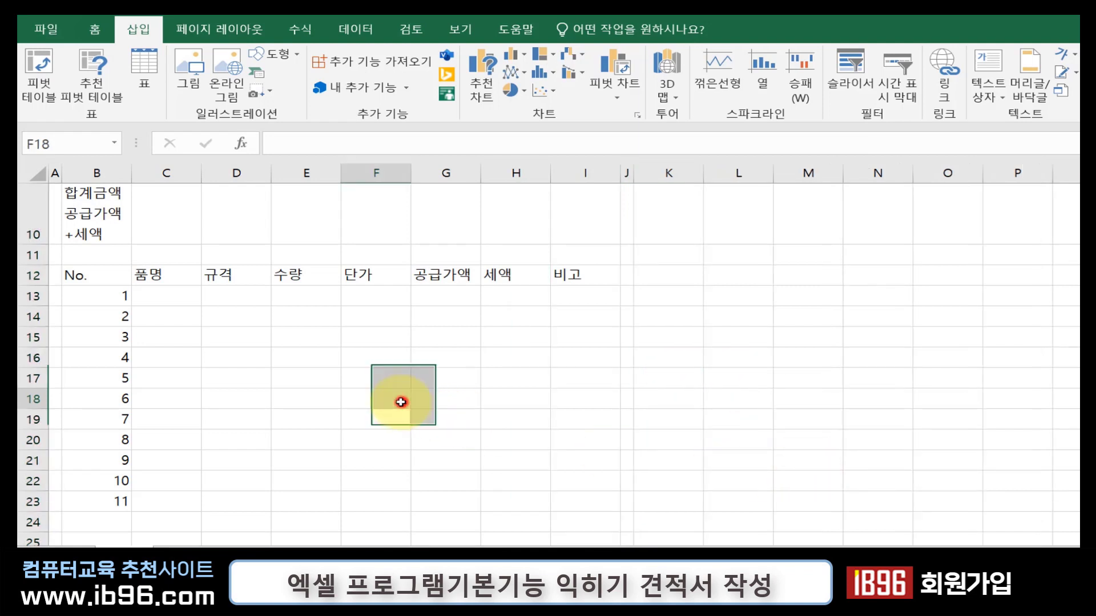
# - Enter the product name 몰랑 꾸미기 세트 in cell C13
pyautogui.click(162, 297)
pyautogui.click(375, 298)
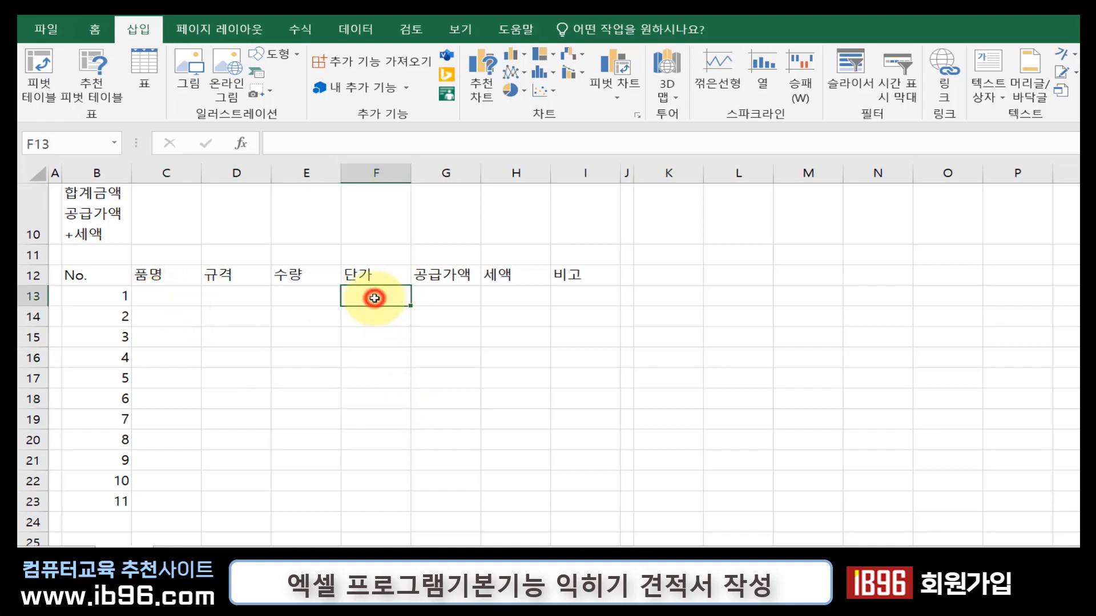
pyautogui.press('Down')
pyautogui.press('Up')
pyautogui.press('Left')
pyautogui.press('Left')
pyautogui.press('Left')
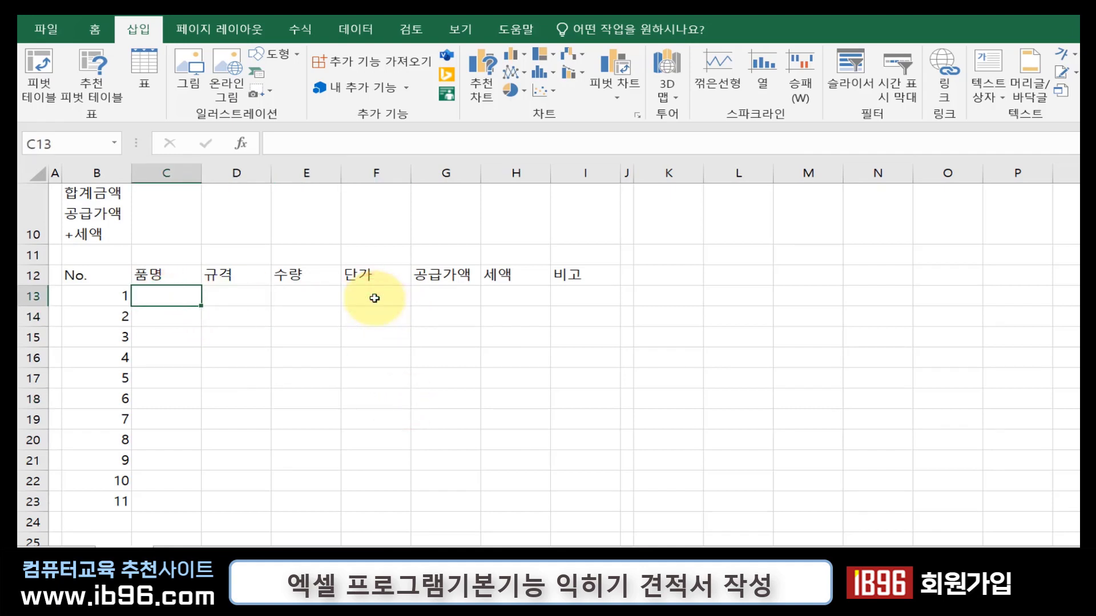
pyautogui.write('몰ㄹ랑')
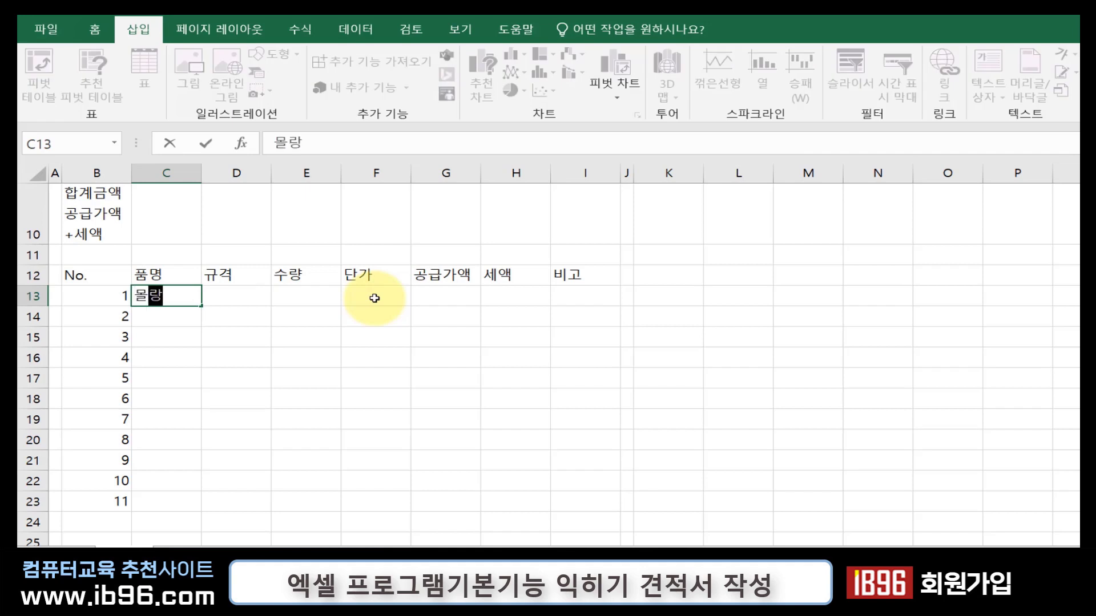
pyautogui.write(' 꾸미기 세트')
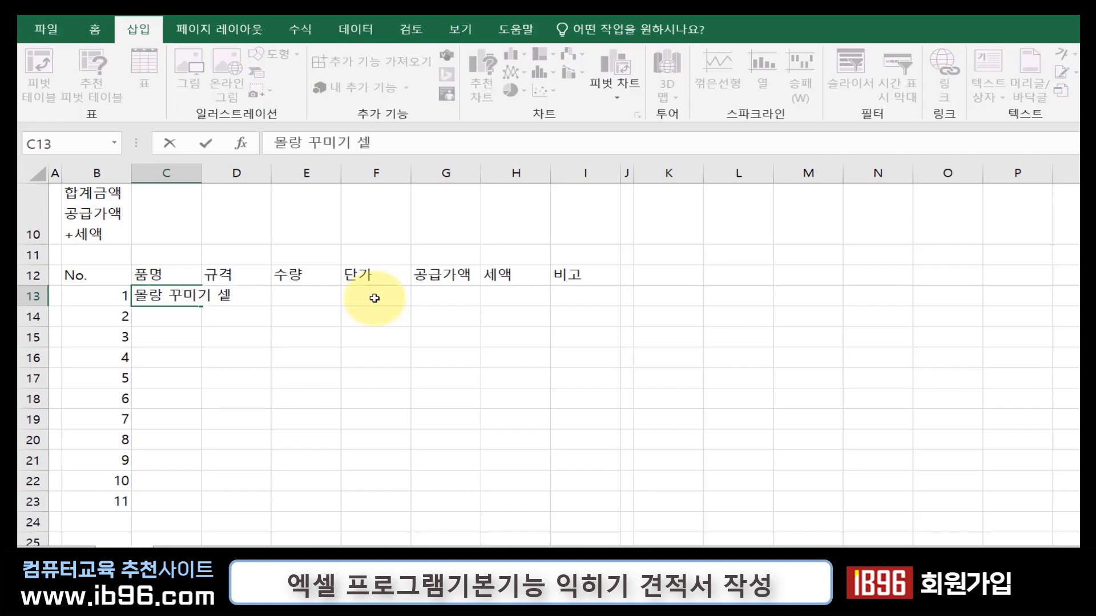
pyautogui.press('Return')
# - Enter the product names 시크릿 핸드백 in cell C14 and 크리스탈 아트 가방 in cell C15
pyautogui.write('시크')
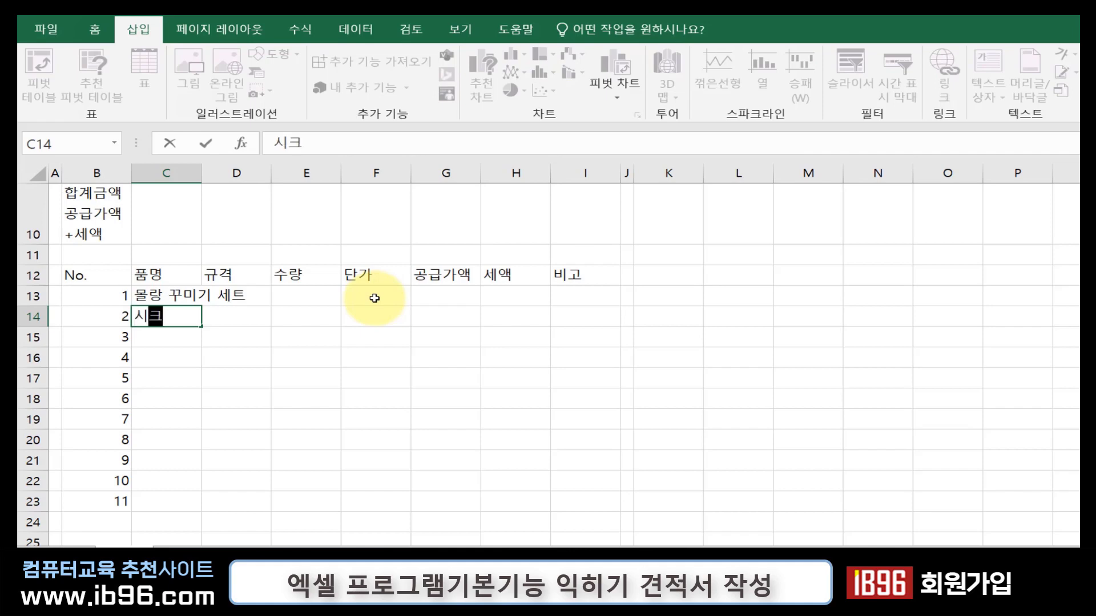
pyautogui.write('릿 핸듬백')
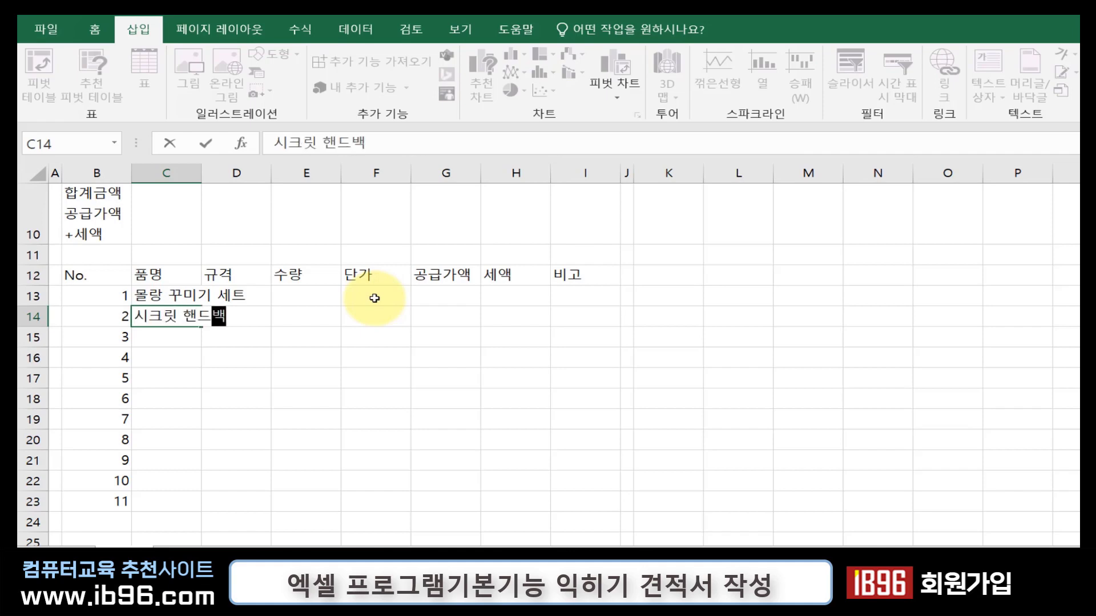
pyautogui.press('Return')
pyautogui.write('크리')
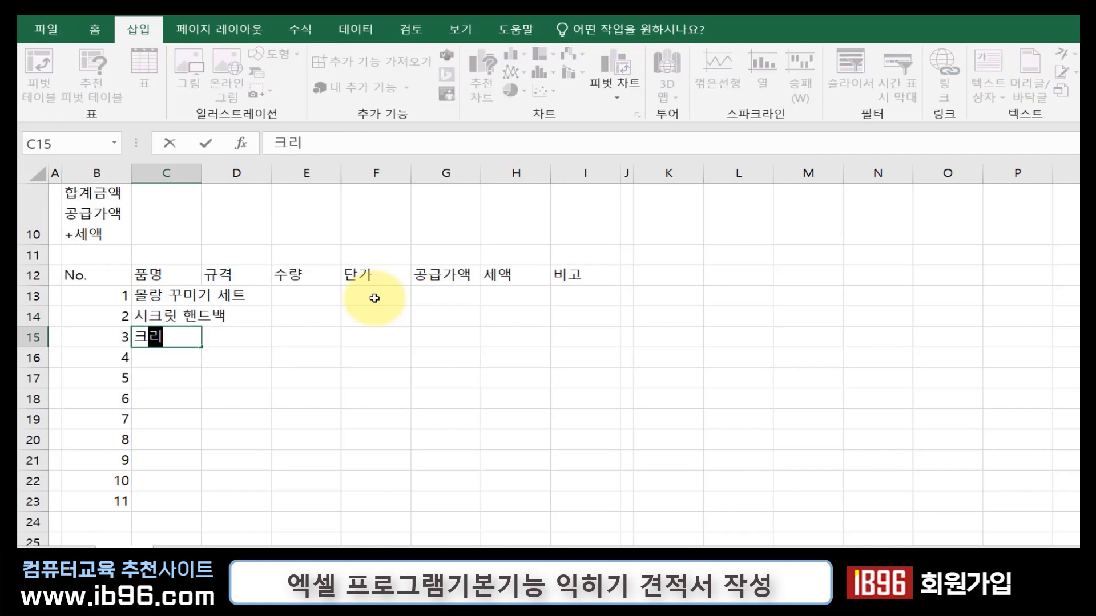
pyautogui.write('스탈 아ㅡ트 가방')
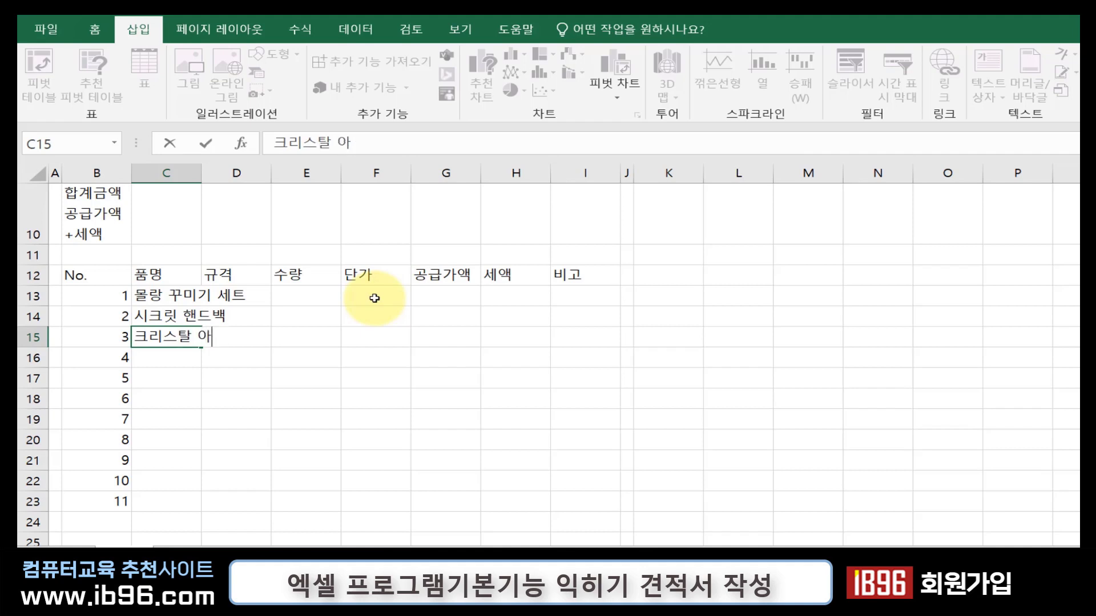
pyautogui.press('Return')
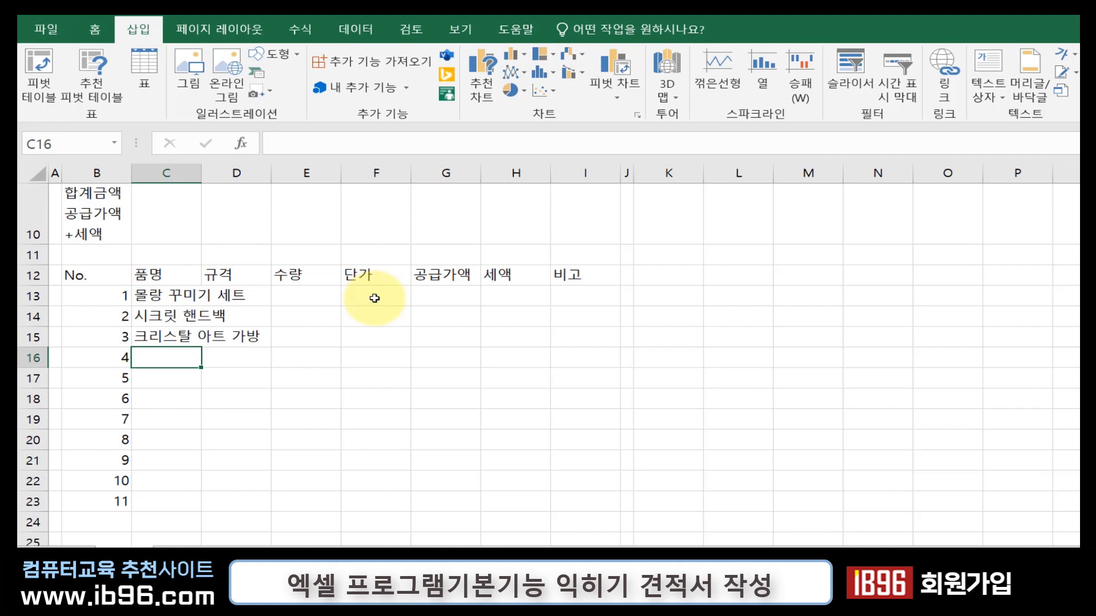
# - Fill C16 to C19 with AutoComplete suggestions: 몰랑 꾸미기 세트 twice, 시크릿 핸드백 and 크리스탈 아트 가방
pyautogui.write('몰')
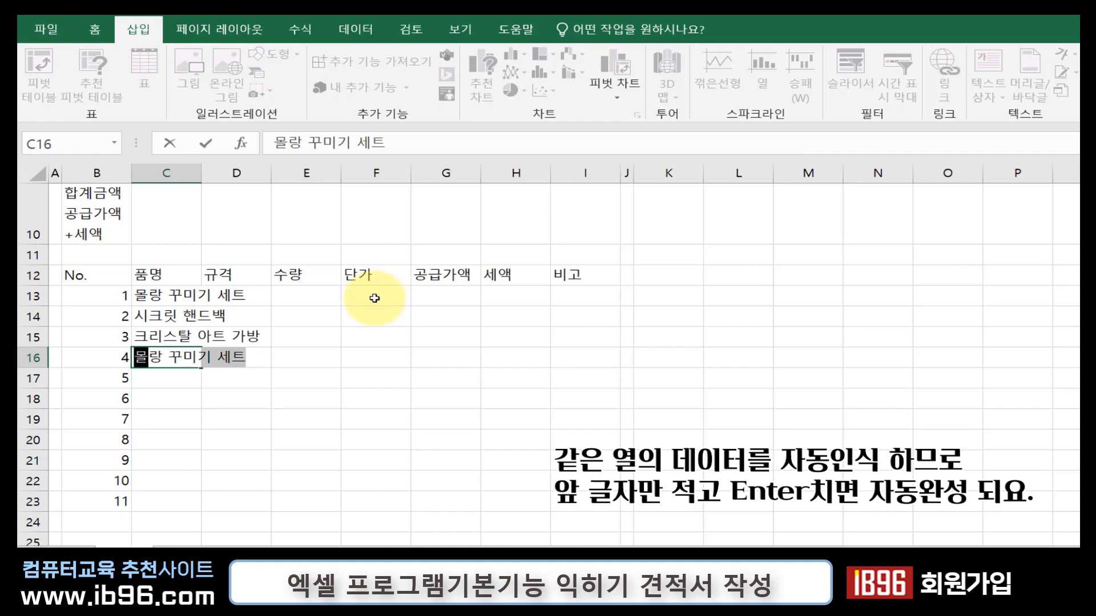
pyautogui.press('Return')
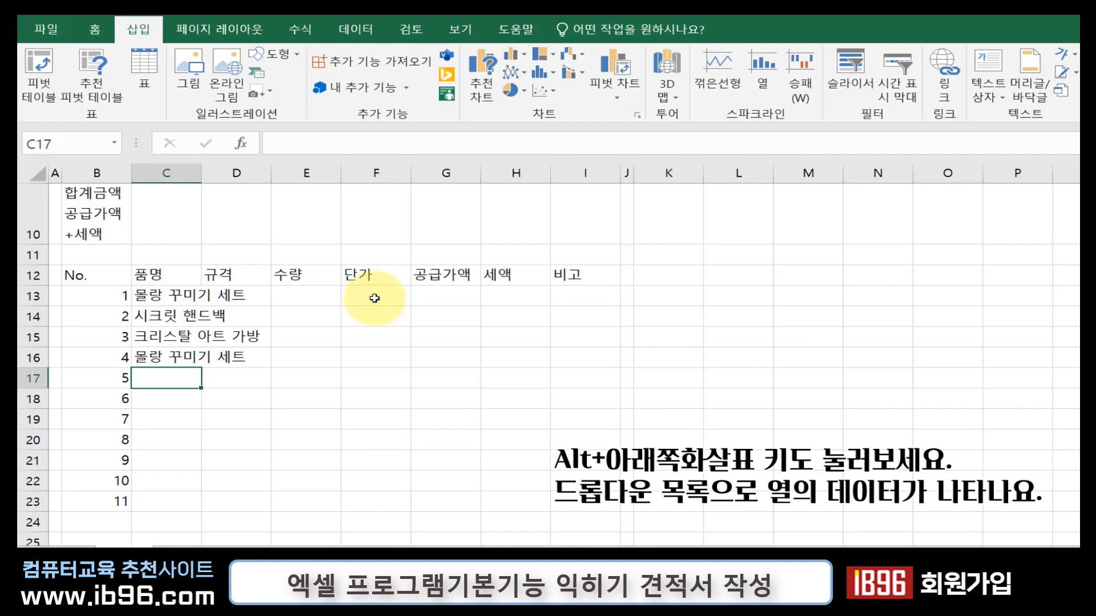
pyautogui.write('몰랑 꾸미기 세트')
pyautogui.press('Return')
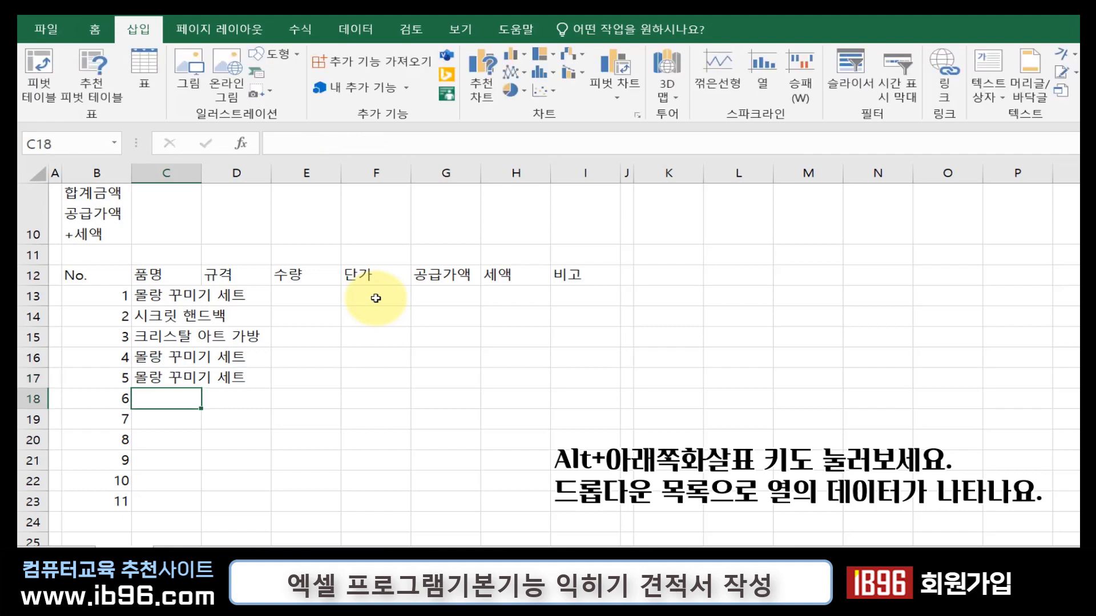
pyautogui.write('시크릿 핸드백')
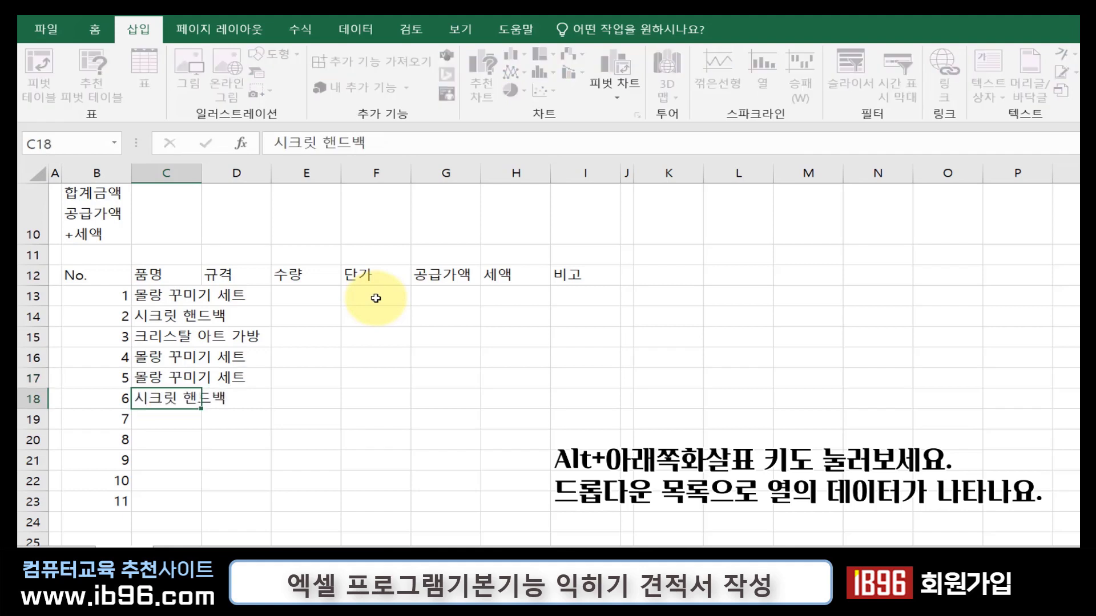
pyautogui.press('Return')
pyautogui.write('크')
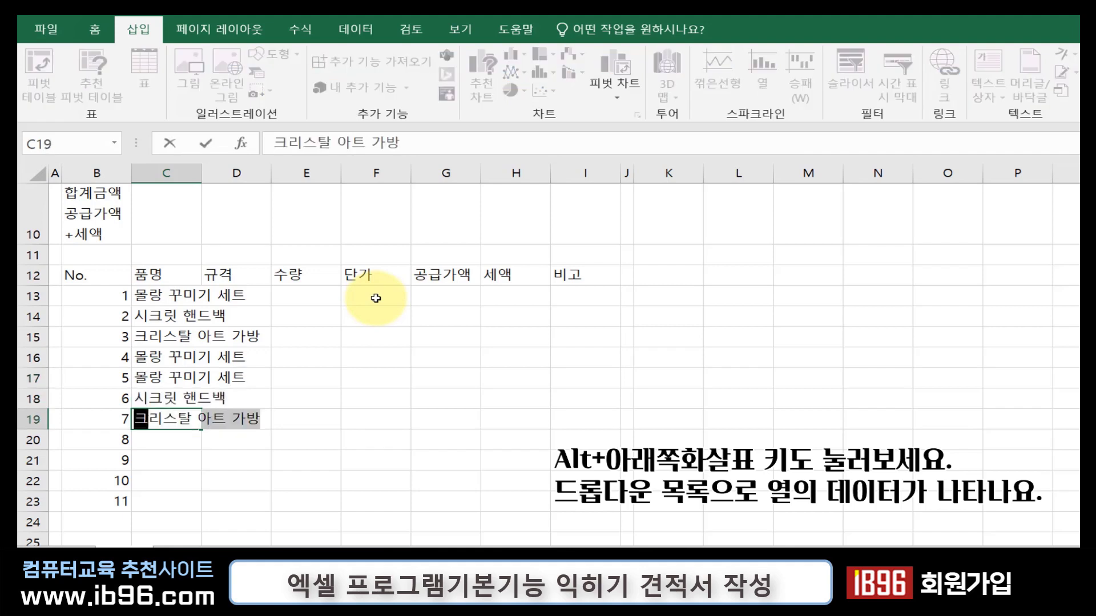
pyautogui.press('Return')
# - Replace the product name in cell C16 with 몰랑ㅇㅇㅇㅇㅇ, ignoring the AutoComplete suggestion
pyautogui.press('Up')
pyautogui.press('Up')
pyautogui.press('Up')
pyautogui.press('Up')
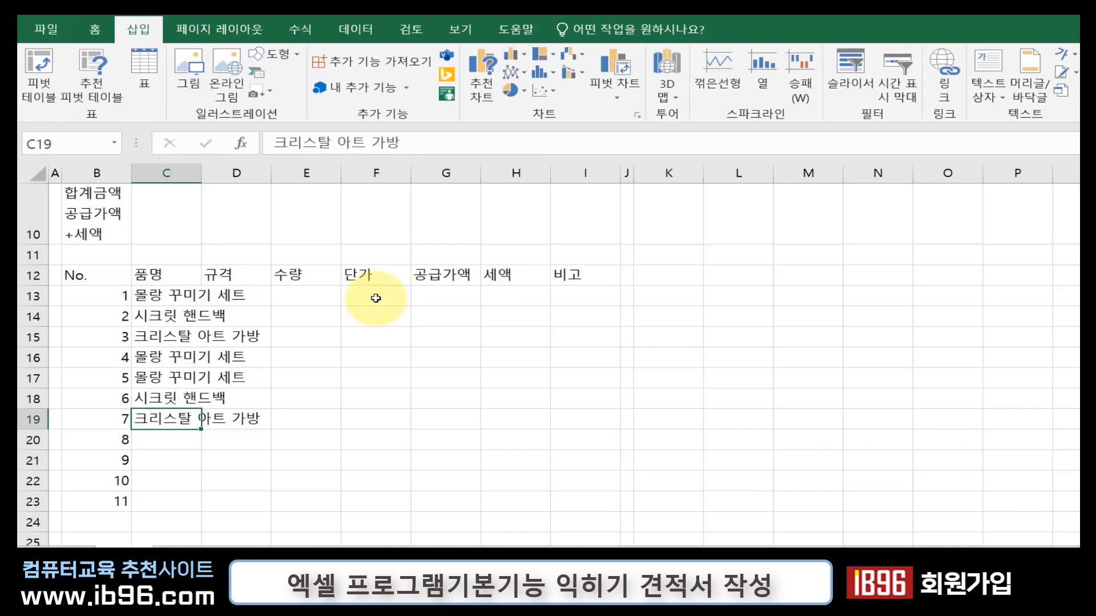
pyautogui.write('몰랑')
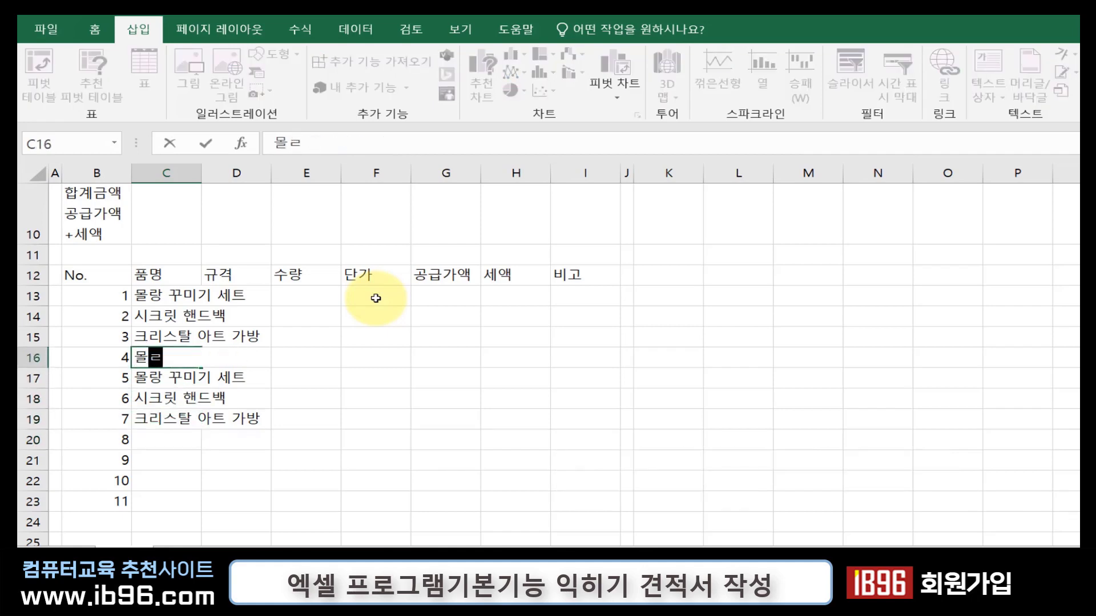
pyautogui.write('ㅇㅇㅇㅇㅇ')
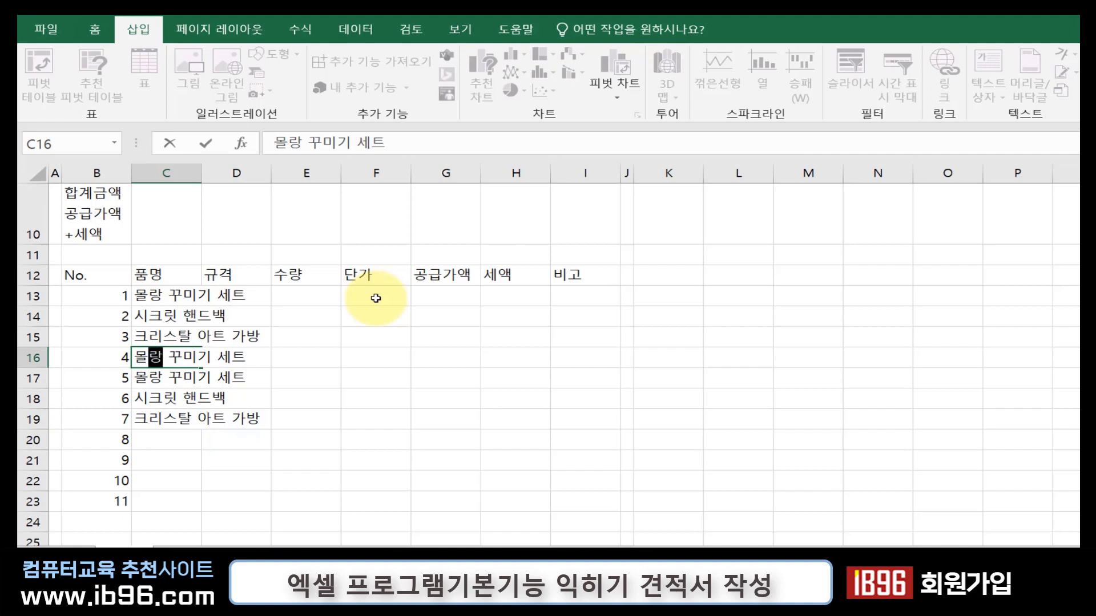
pyautogui.press('Return')
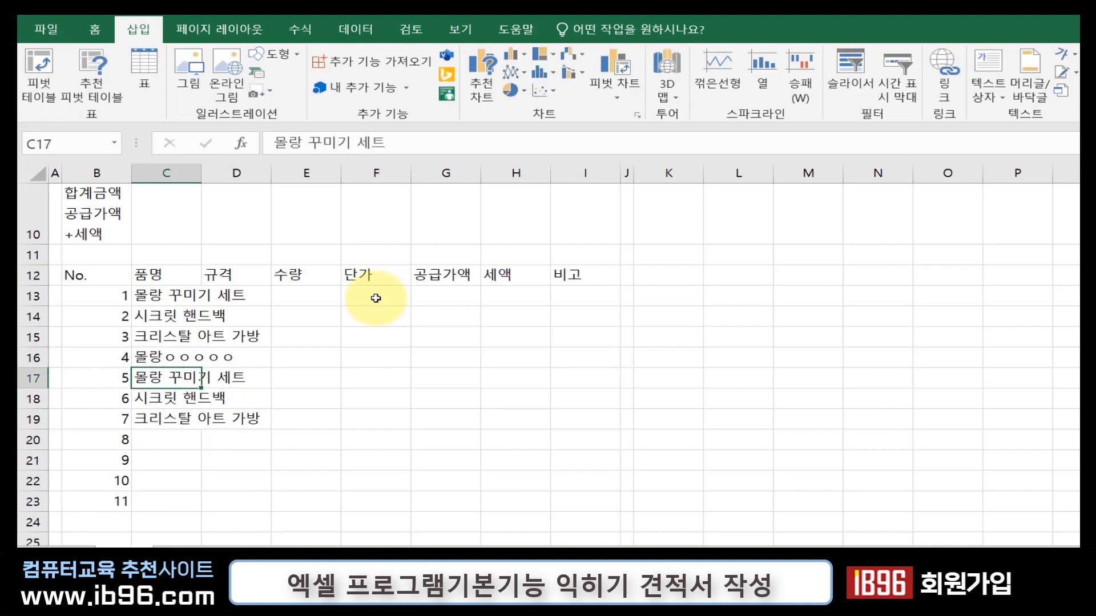
pyautogui.press('Up')
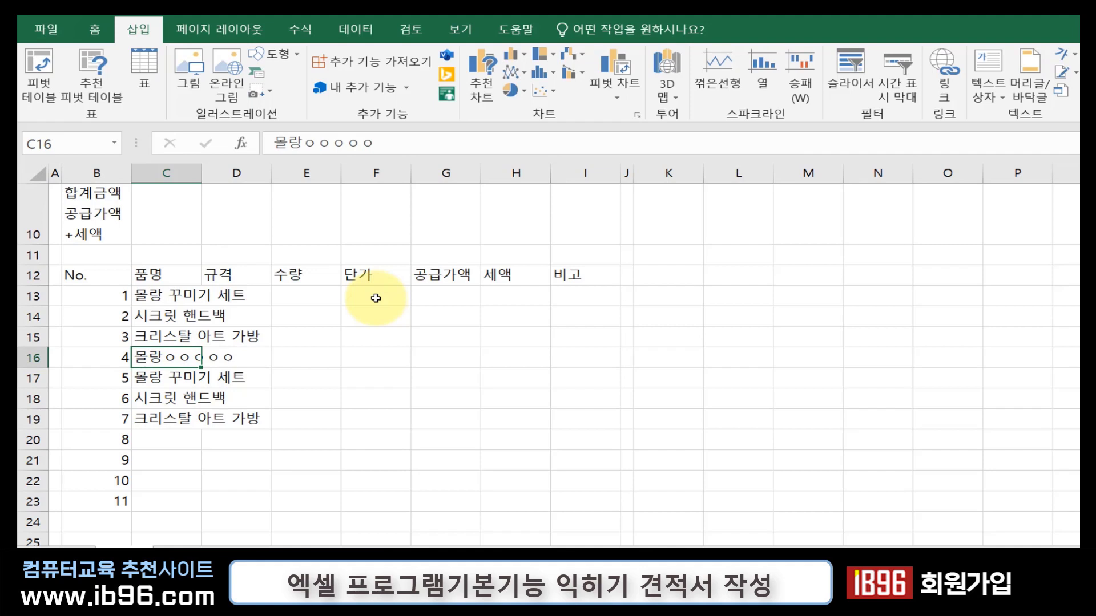
# - Clear the repeated product names from cells C16 to C19
pyautogui.moveTo(145, 357); pyautogui.dragTo(170, 442)
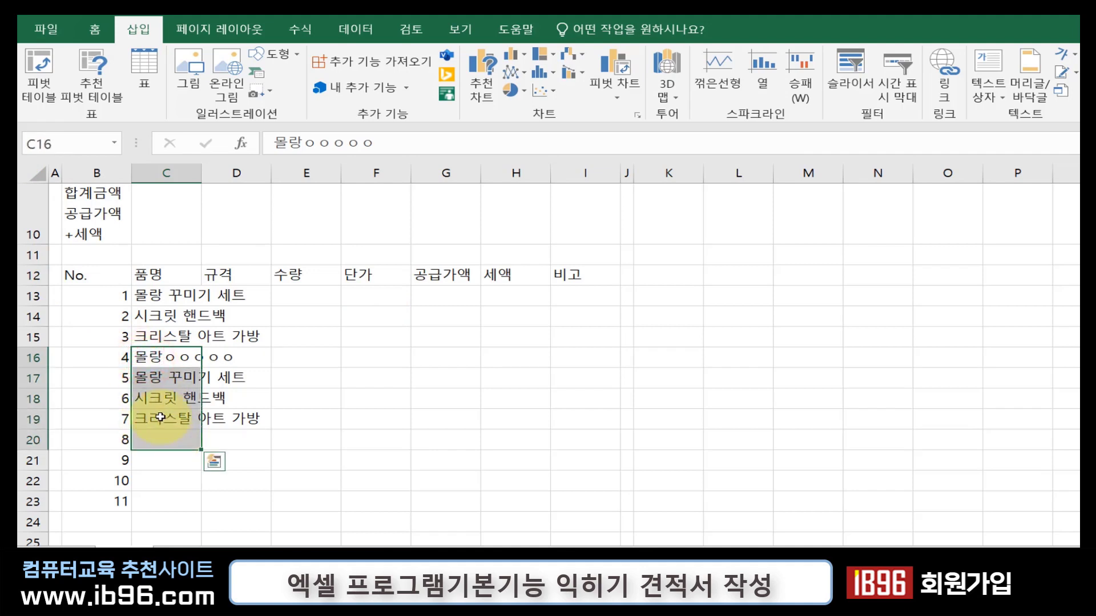
pyautogui.click(156, 358)
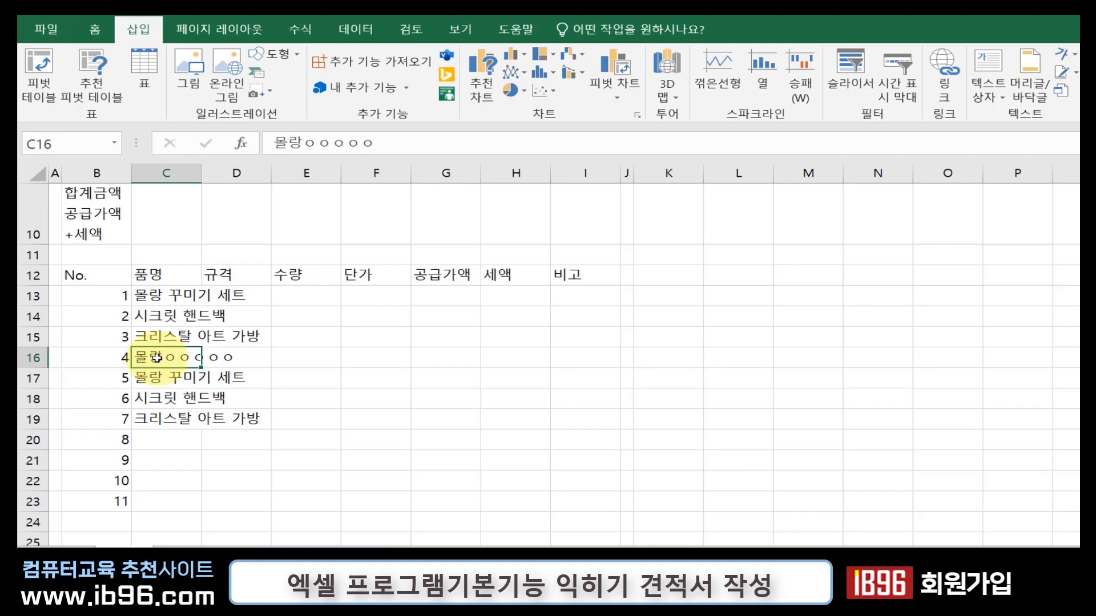
pyautogui.hotkey('shift', 'Down')
pyautogui.hotkey('shift', 'Down')
pyautogui.hotkey('shift', 'Down')
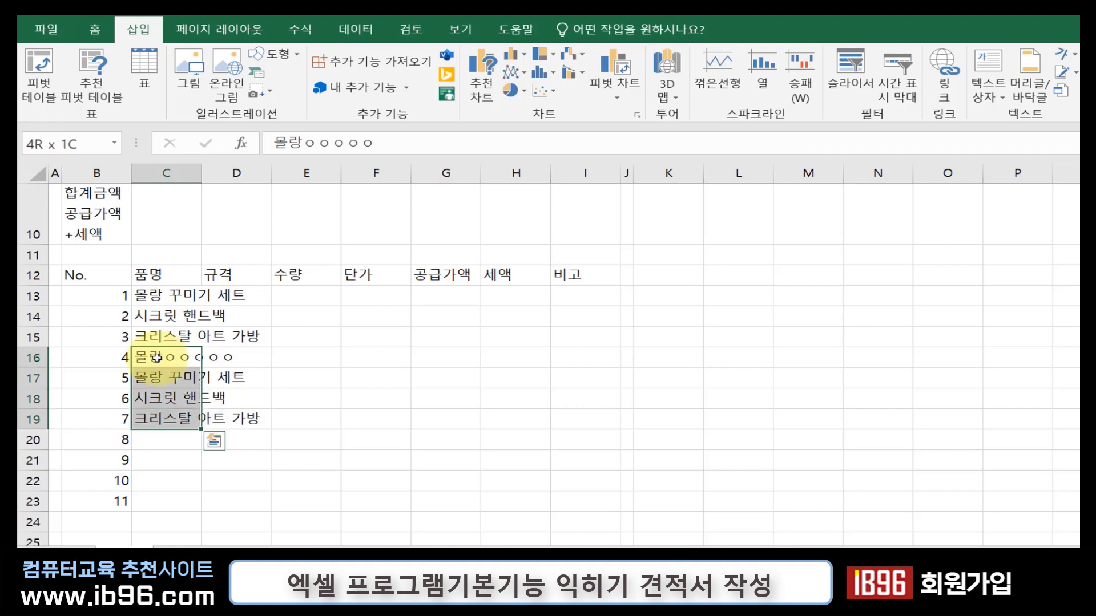
pyautogui.press('Delete')
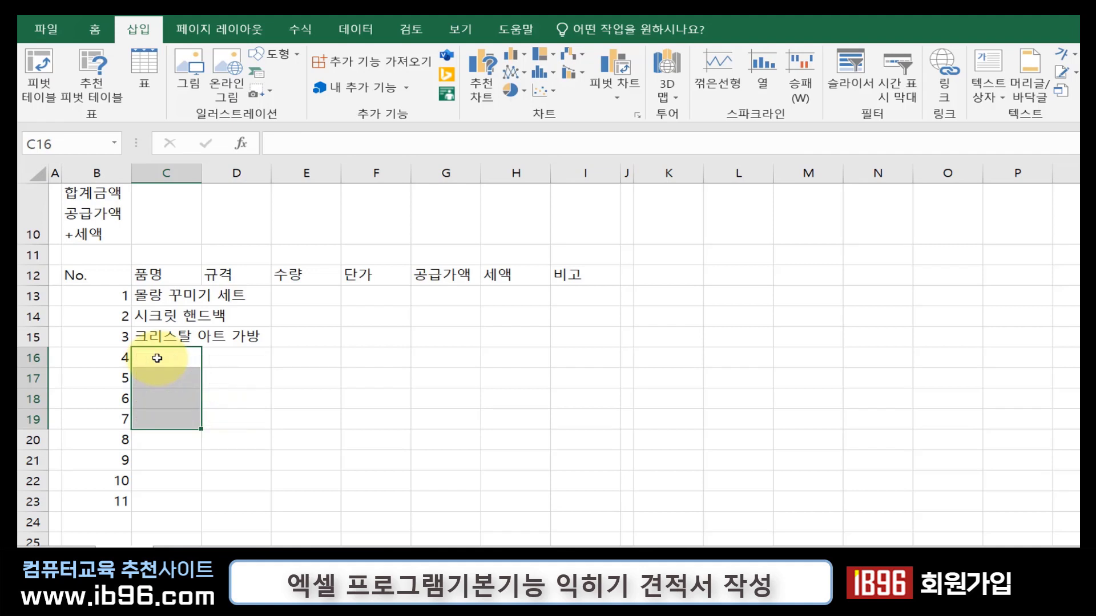
# - Select the cell range C16 to G21, extending across and down from cell C16
pyautogui.click(157, 358)
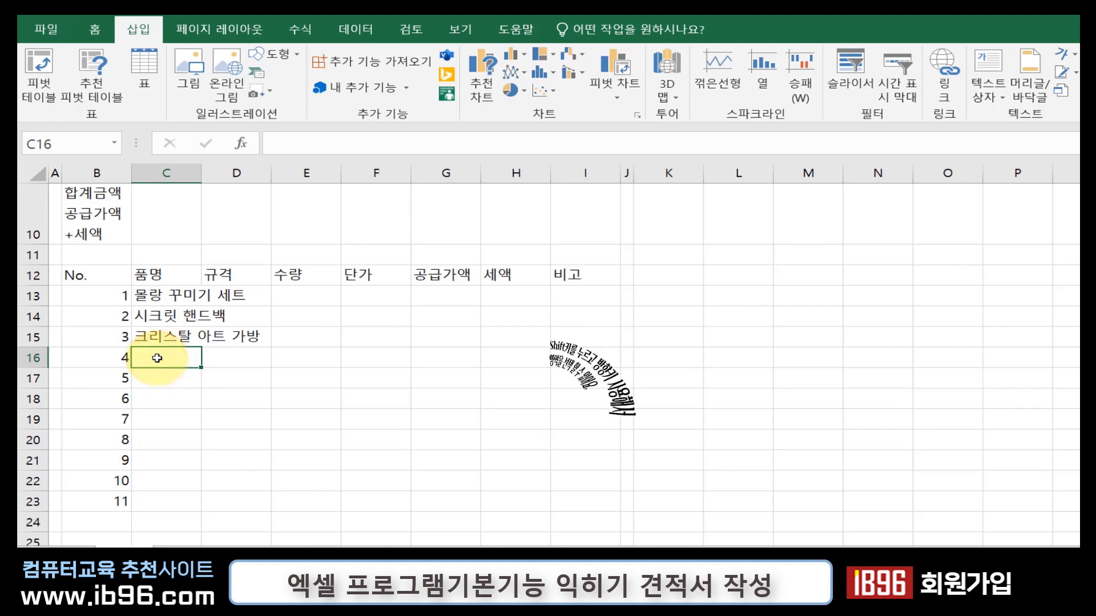
pyautogui.hotkey('shift', 'Right')
pyautogui.hotkey('shift', 'Right')
pyautogui.hotkey('shift', 'Right')
pyautogui.hotkey('shift', 'Right')
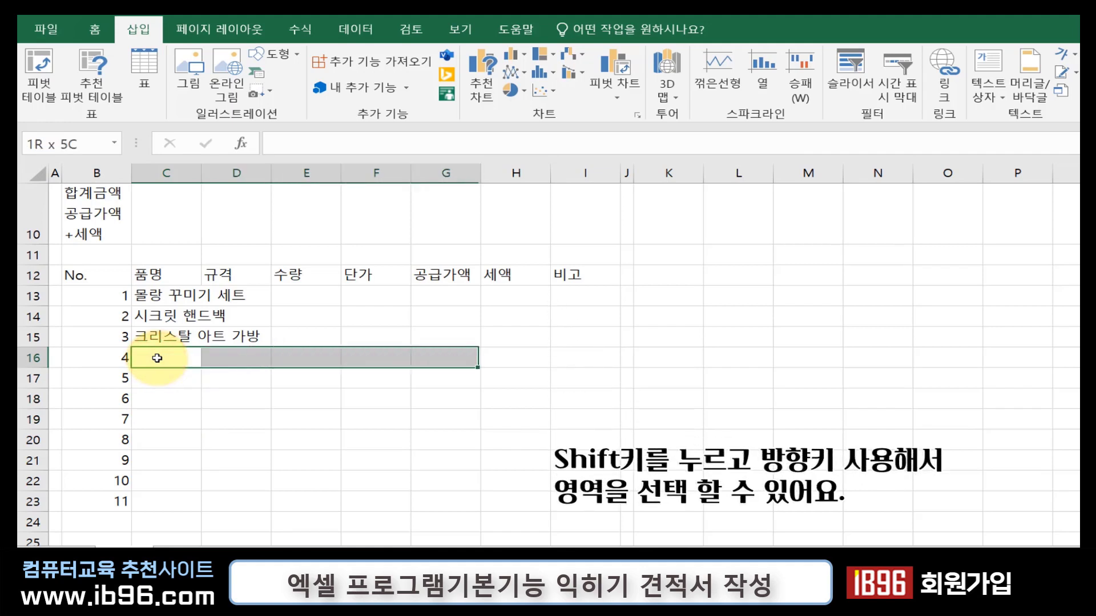
pyautogui.hotkey('shift', 'Down')
pyautogui.hotkey('shift', 'Down')
pyautogui.hotkey('shift', 'Down')
pyautogui.hotkey('shift', 'Down')
pyautogui.hotkey('shift', 'Down')
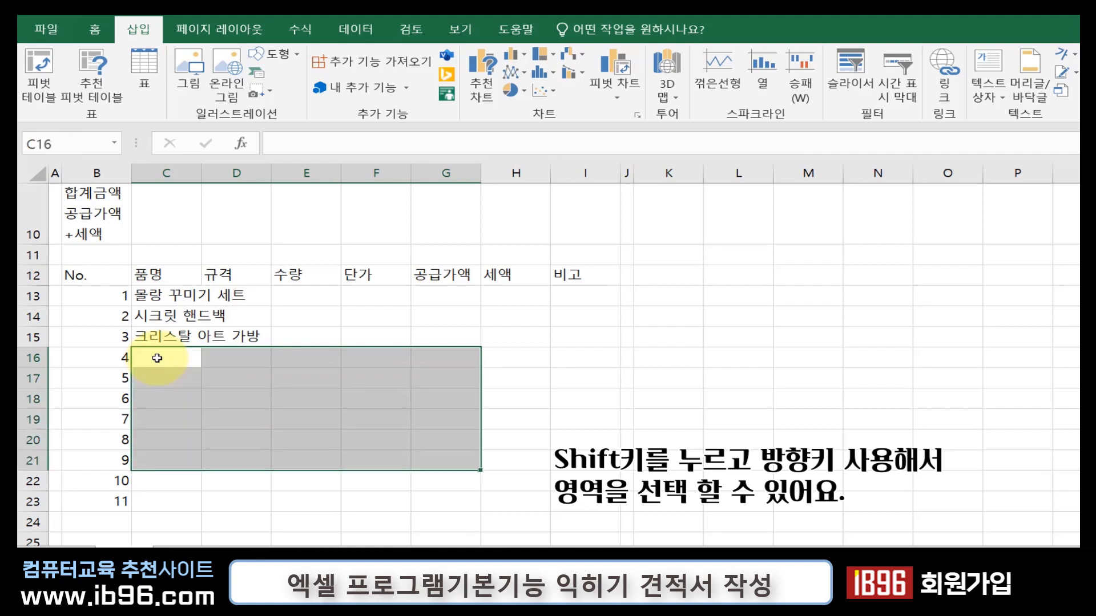
# - Enter the product name 미니 컵케익 만들기 in cell C16
pyautogui.click(157, 358)
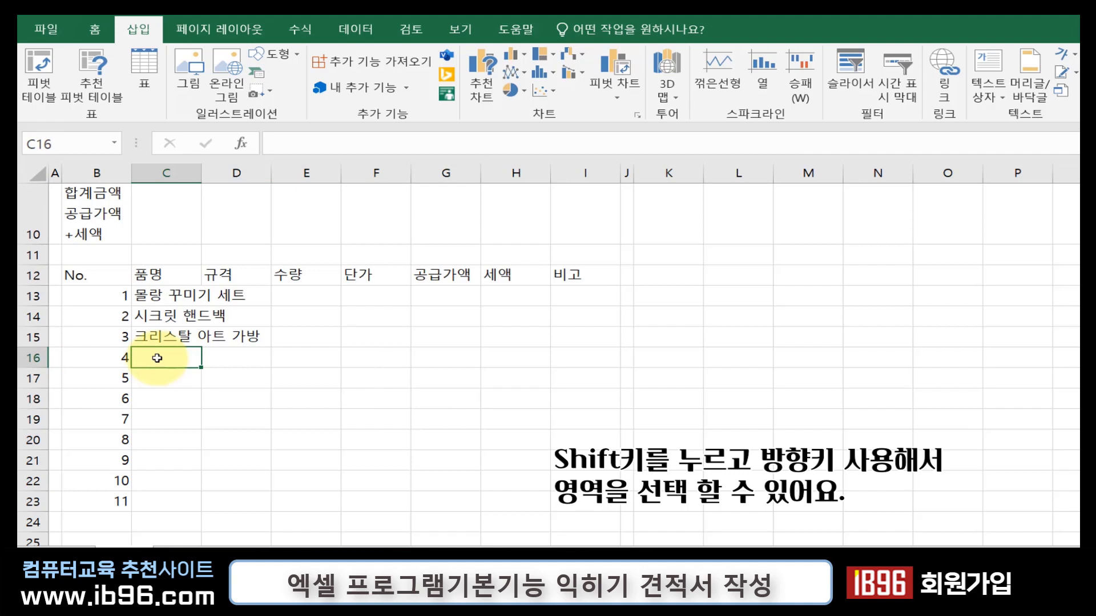
pyautogui.write('미니 컵')
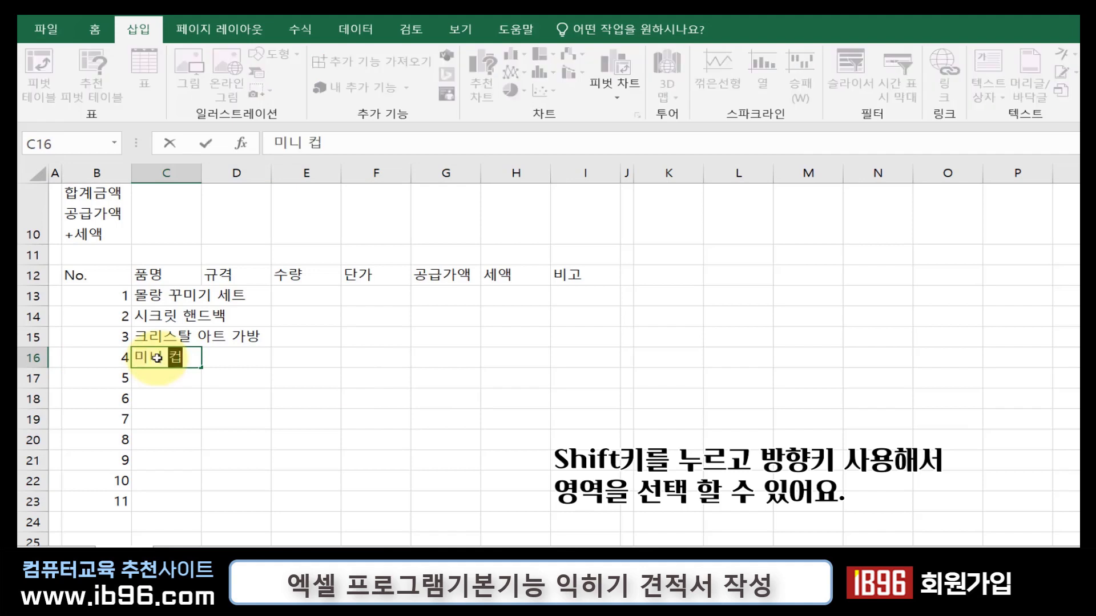
pyautogui.write('케익')
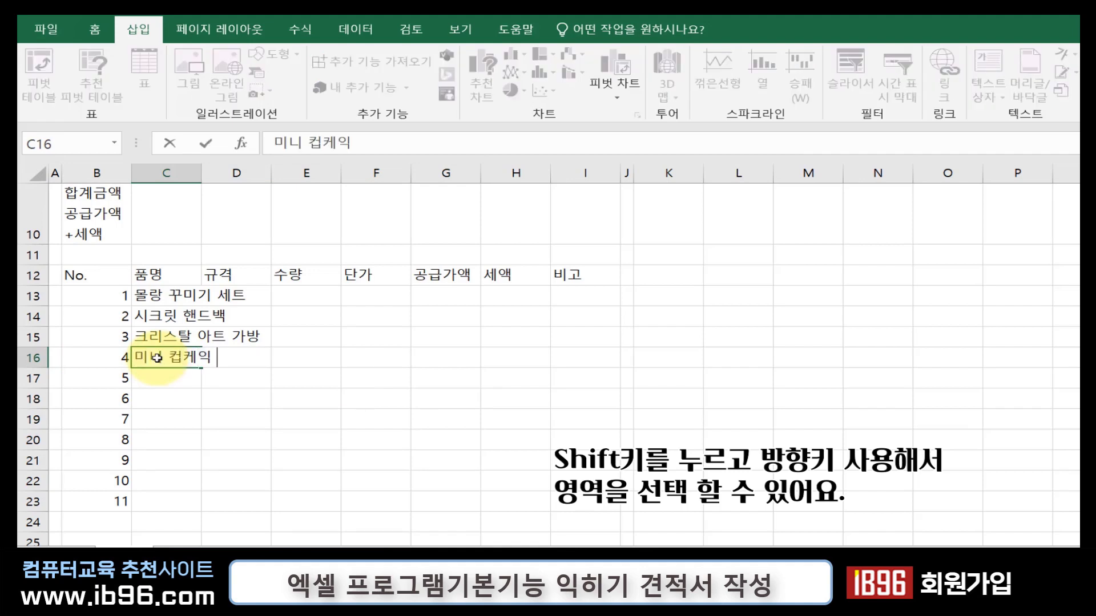
pyautogui.write(' 만들기')
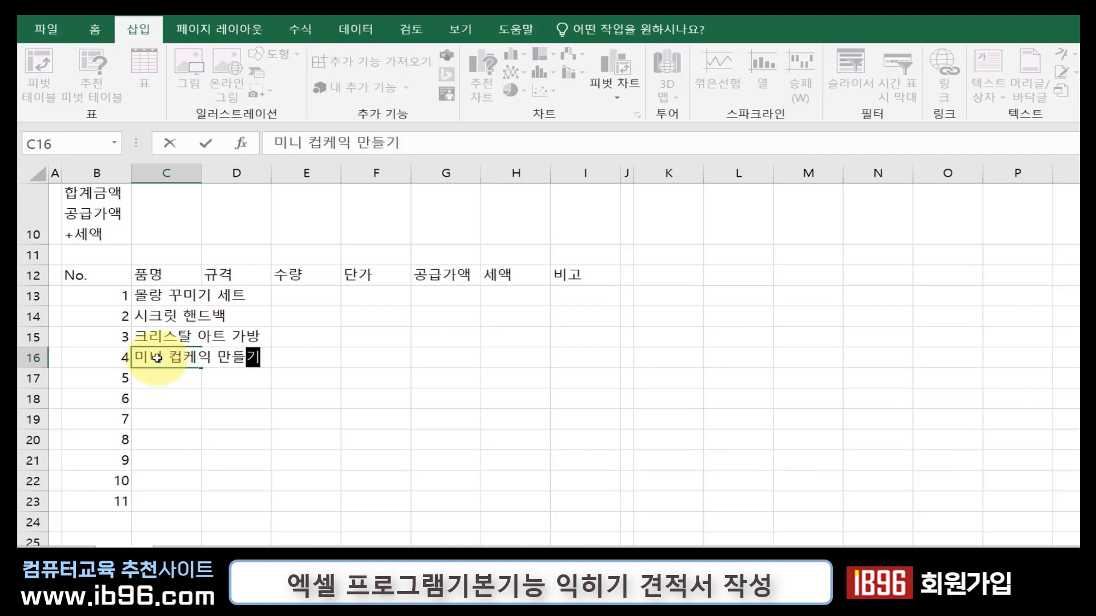
pyautogui.press('Return')
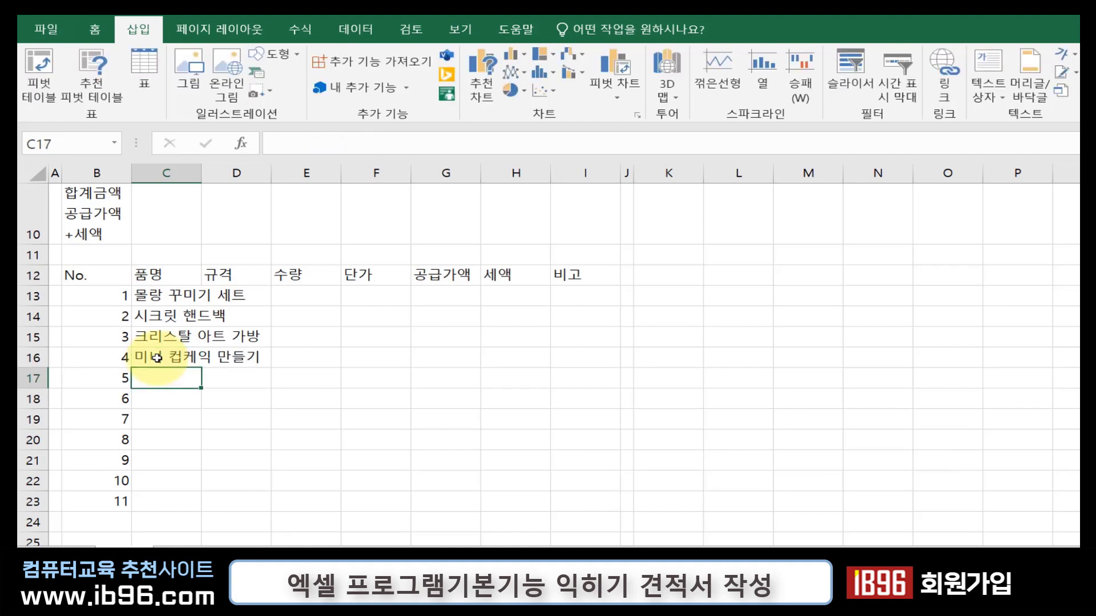
# - Fill the 규격 column with S in D13, S in D14 and M in D15
pyautogui.press('Up')
pyautogui.press('Up')
pyautogui.press('Up')
pyautogui.press('Up')
pyautogui.press('Right')
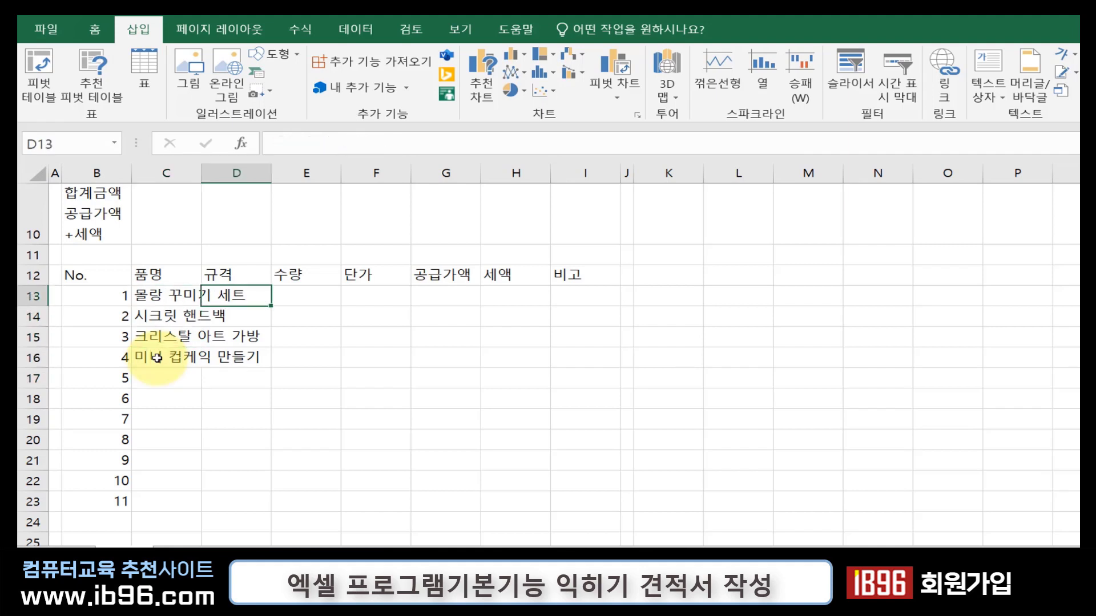
pyautogui.write('S')
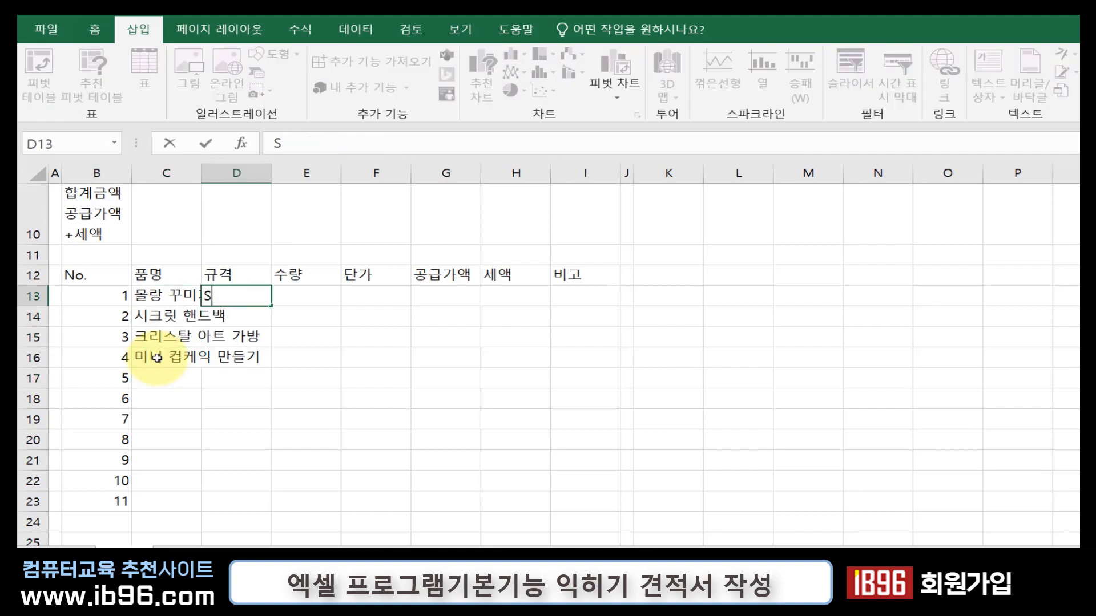
pyautogui.press('Return')
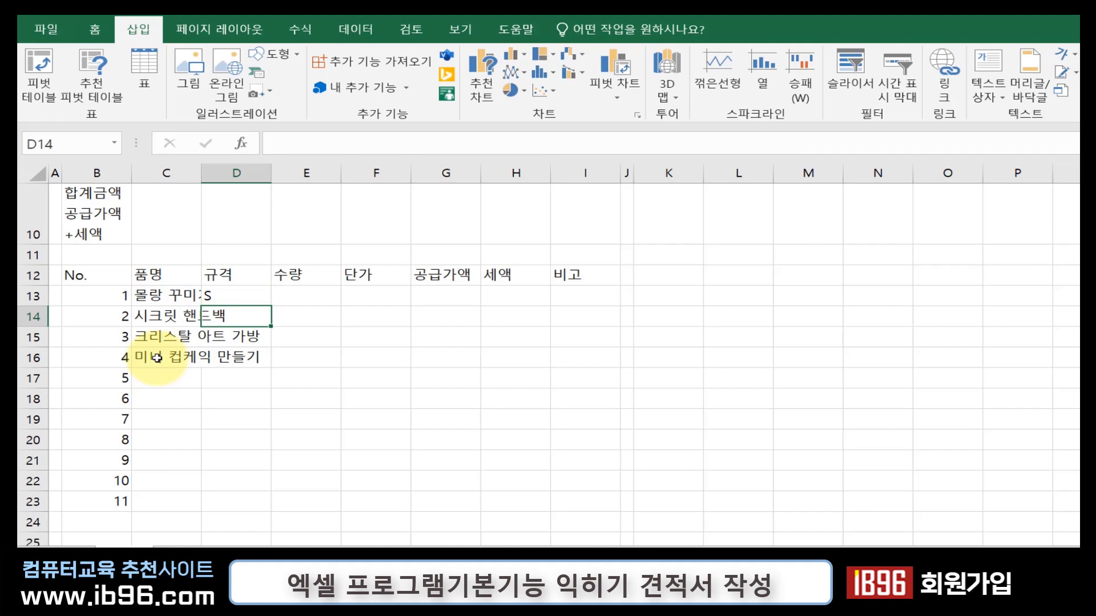
pyautogui.write('S')
pyautogui.press('Return')
pyautogui.write('M')
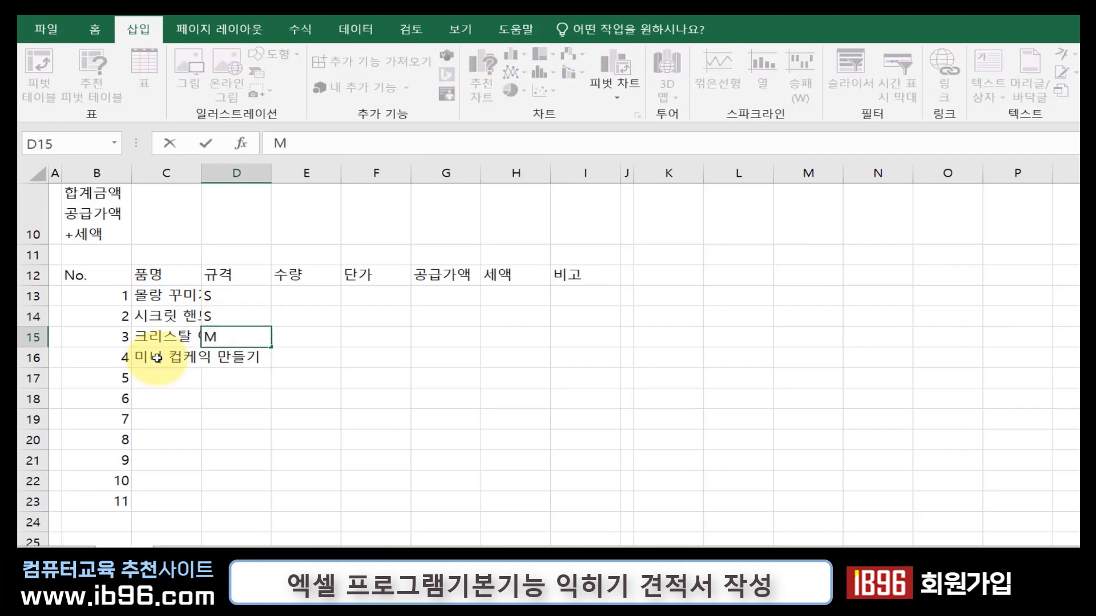
pyautogui.press('Return')
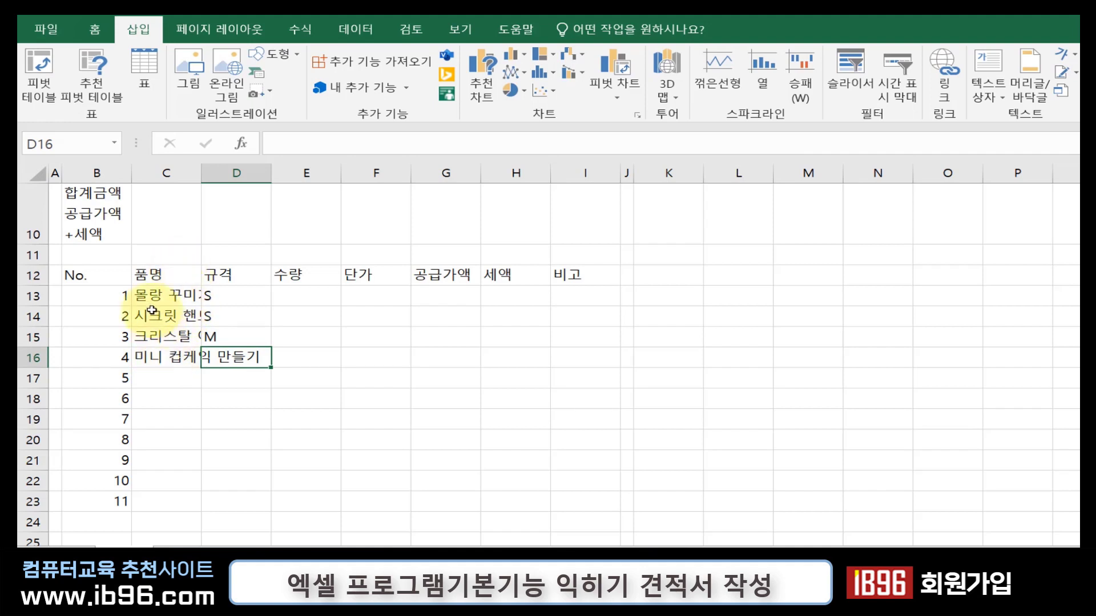
# - Fit column C to its product names and widen it slightly more
pyautogui.doubleClick(199, 172)
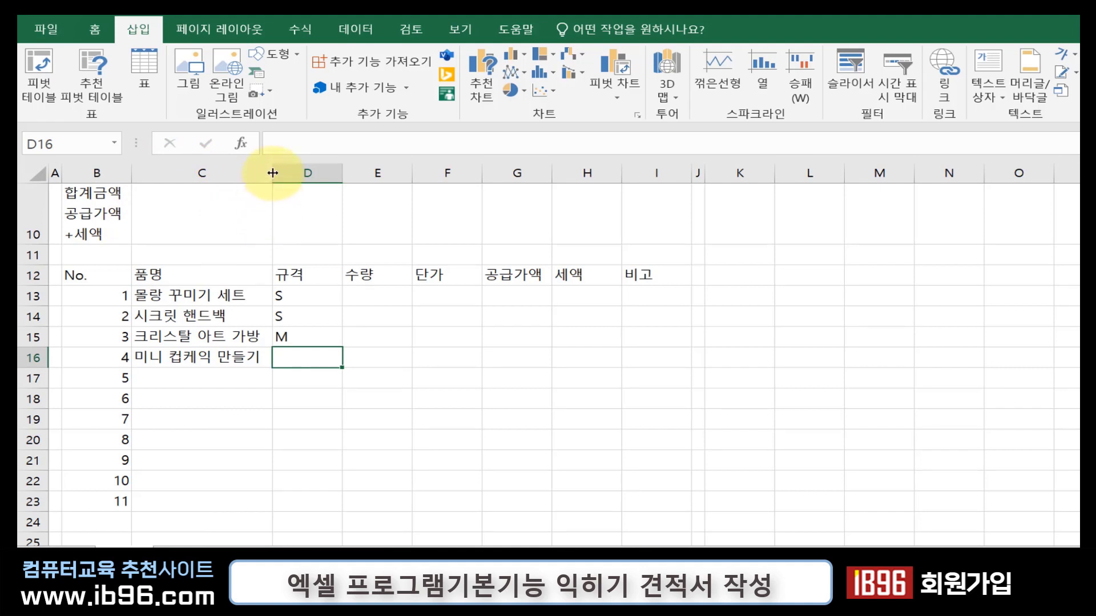
pyautogui.moveTo(273, 173)
pyautogui.mouseDown()
pyautogui.moveTo(496, 169)
pyautogui.moveTo(412, 181)
pyautogui.moveTo(279, 179)
pyautogui.moveTo(276, 166)
pyautogui.moveTo(370, 160)
pyautogui.moveTo(278, 182)
pyautogui.mouseUp()
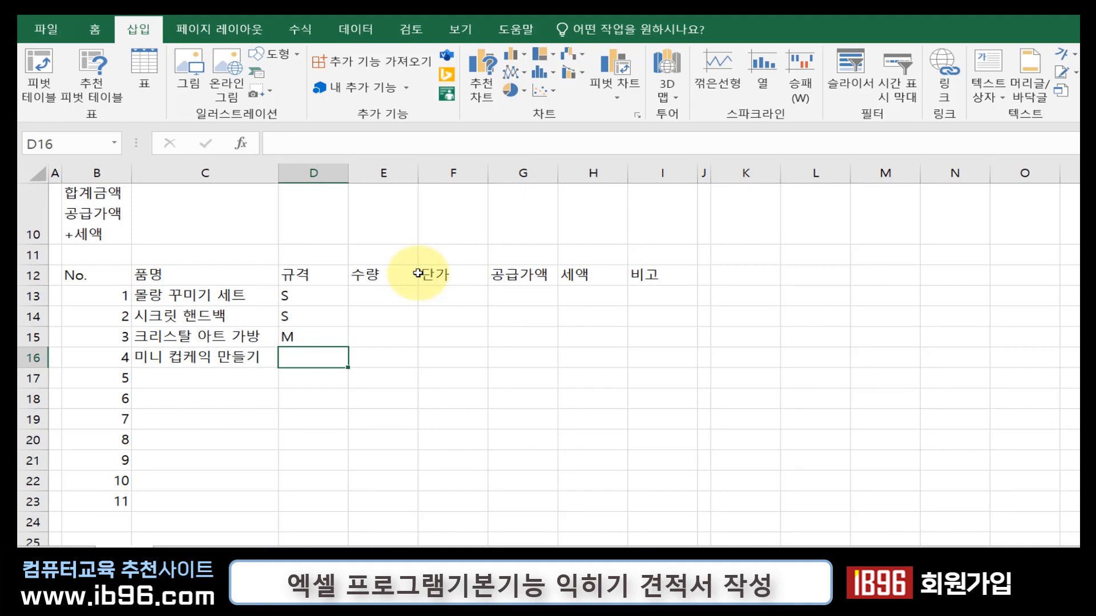
# - Enter the quantities 3, 8, 2, 4 and 5 in cells E13 to E17 under 수량
pyautogui.click(412, 295)
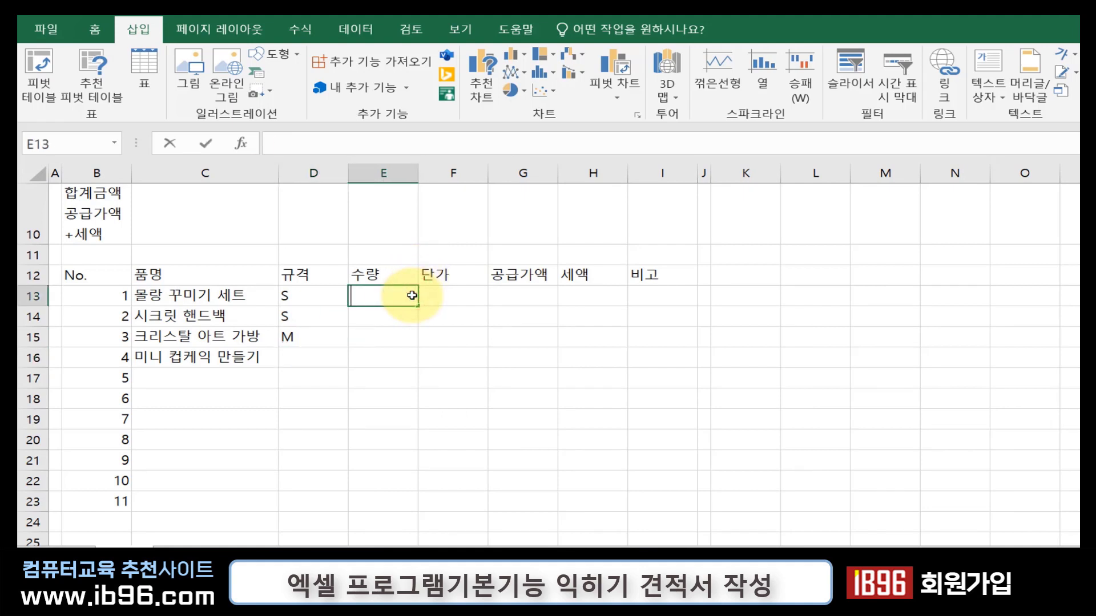
pyautogui.press('Return')
pyautogui.write('8')
pyautogui.press('Return')
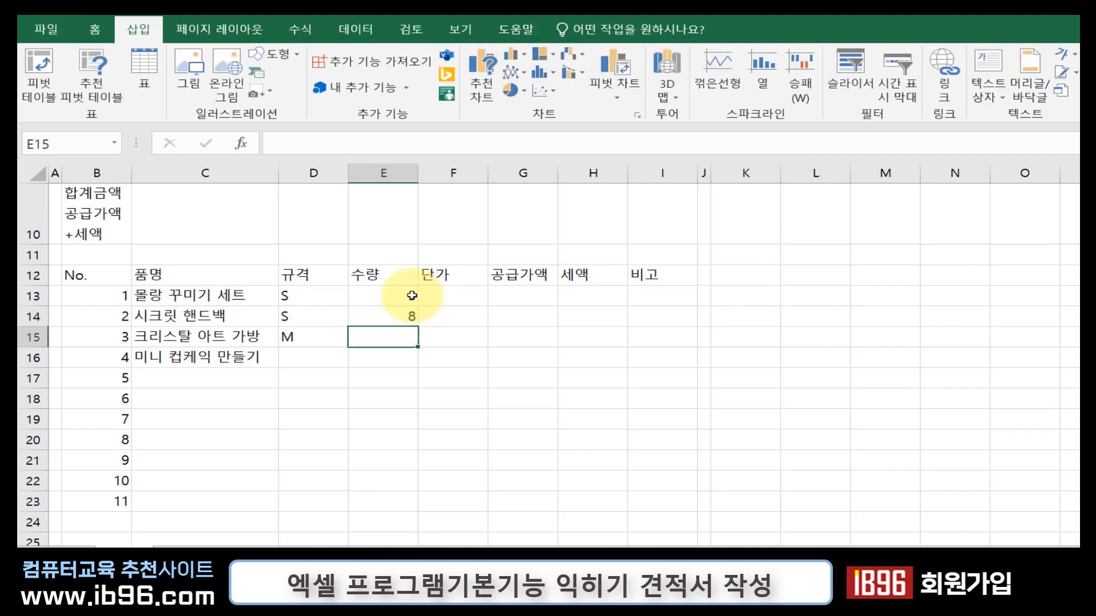
pyautogui.write('2')
pyautogui.press('Return')
pyautogui.write('4')
pyautogui.press('Return')
pyautogui.write('5')
pyautogui.press('Return')
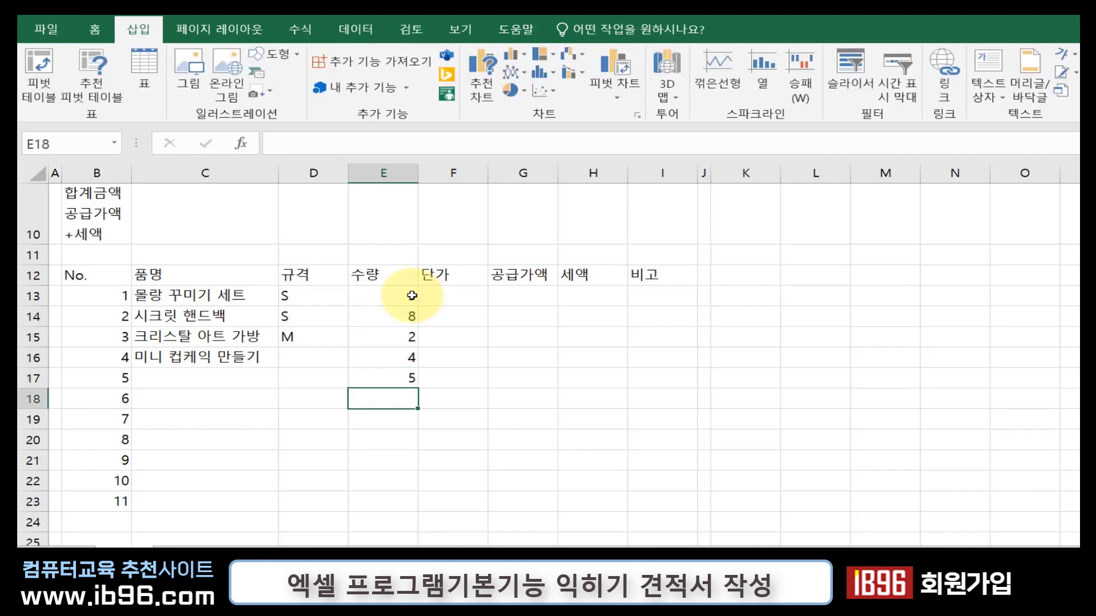
# - Enter the unit prices 28000, 29800 and 34000 in cells F13 to F15 under 단가
pyautogui.click(482, 294)
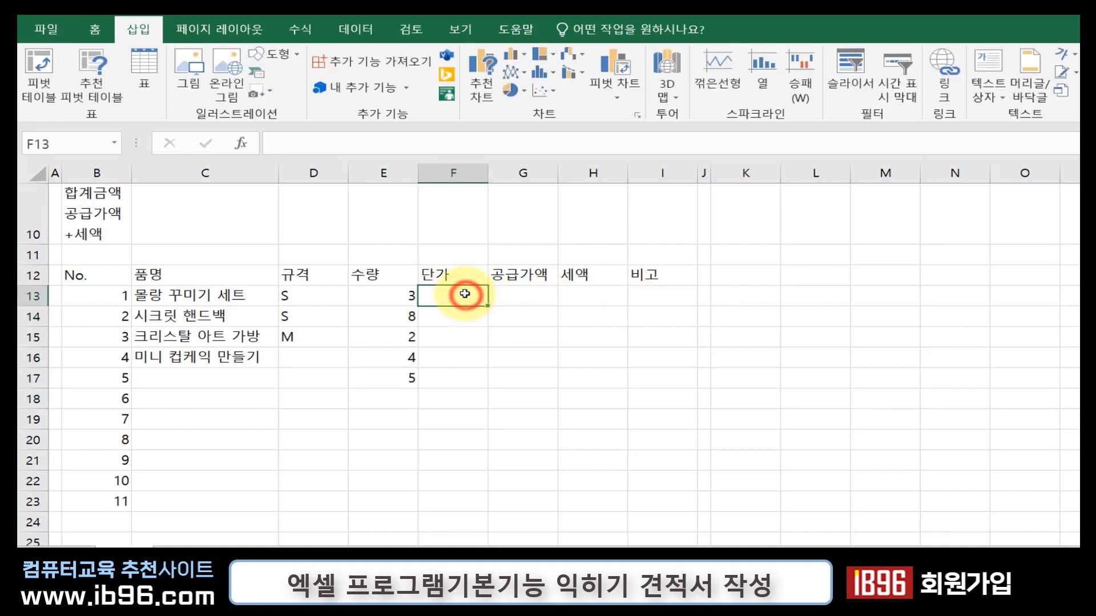
pyautogui.write('2')
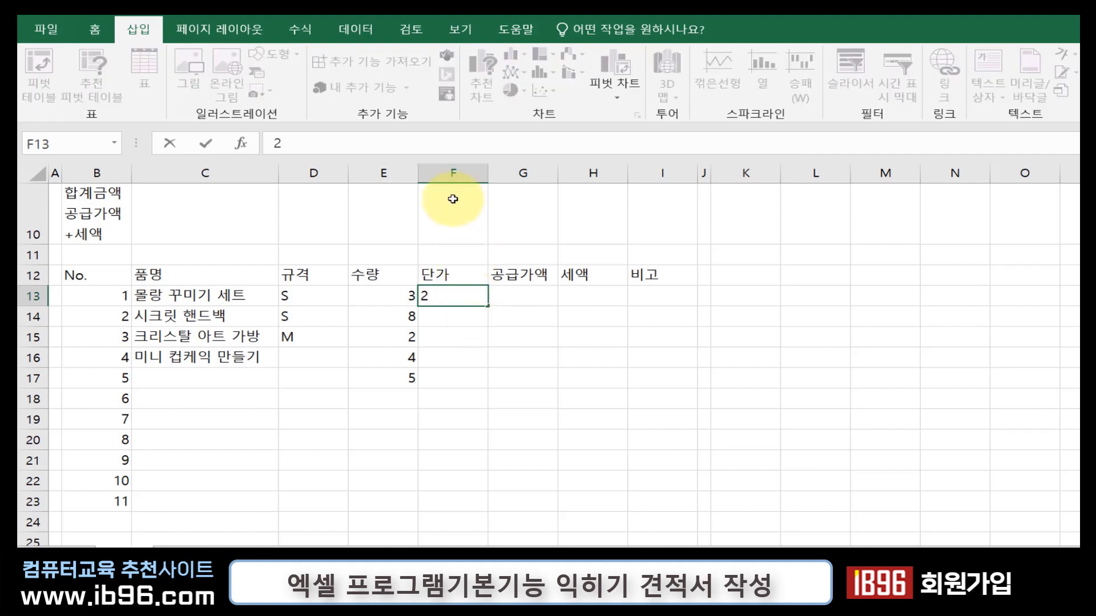
pyautogui.write('80000')
pyautogui.press('Return')
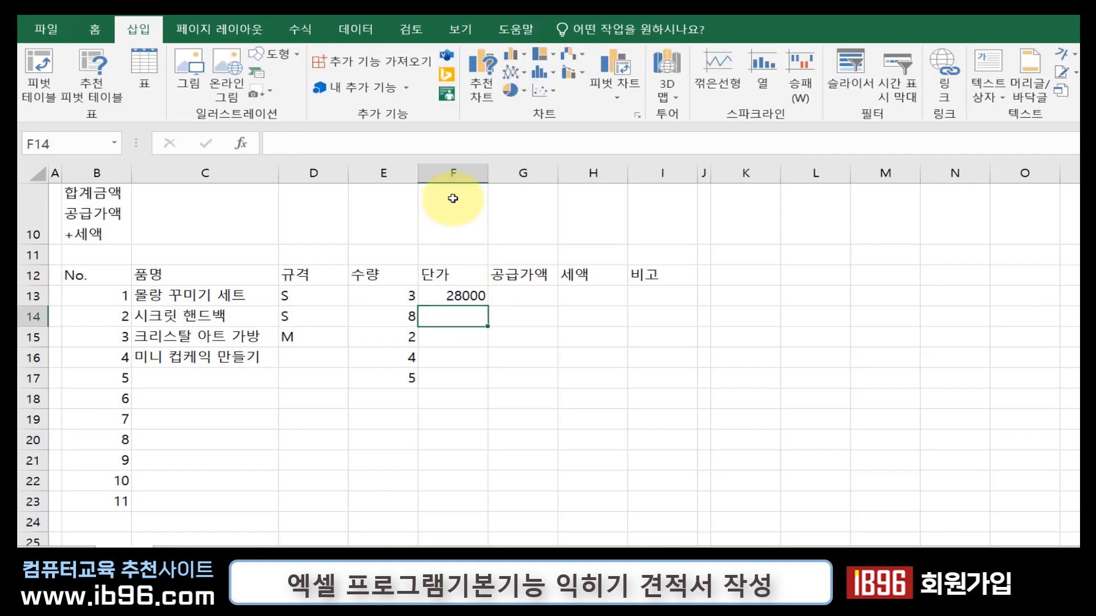
pyautogui.write('29800')
pyautogui.press('Return')
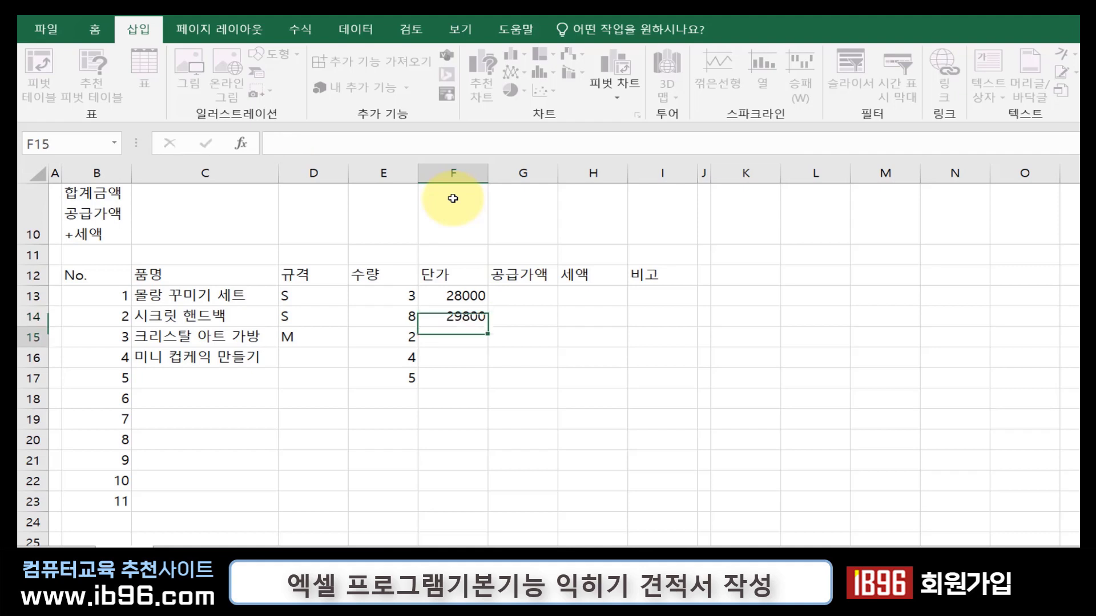
pyautogui.write('34000')
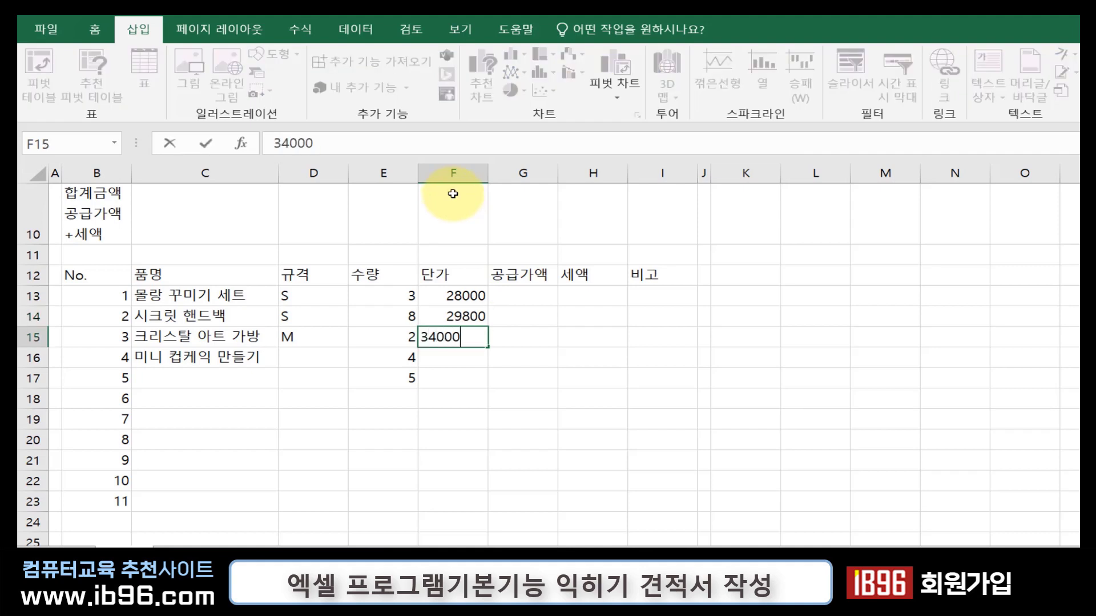
pyautogui.press('Return')
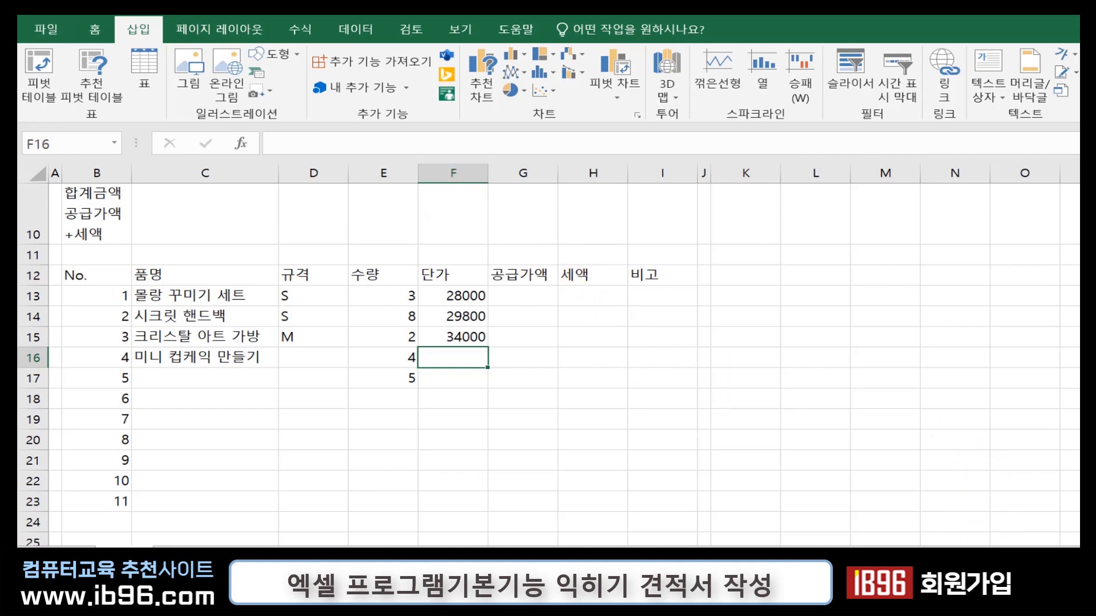
# - Examine the rows below the item list in the finished sample quotation and return to the worksheet
pyautogui.hotkey('alt', 'Tab')
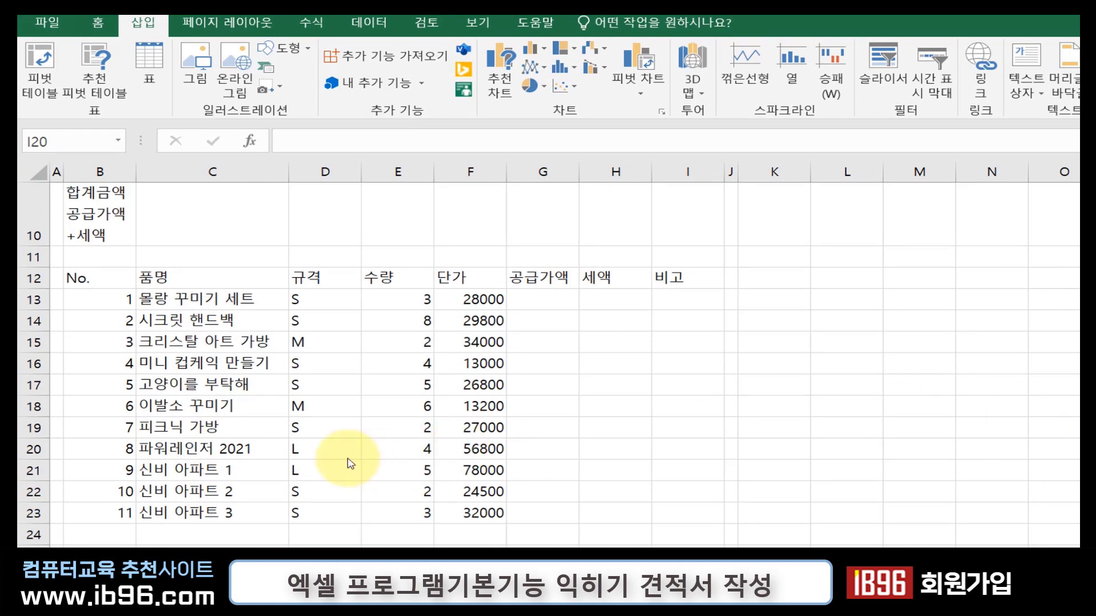
pyautogui.click(248, 479)
pyautogui.scroll(-2, 240, 478)
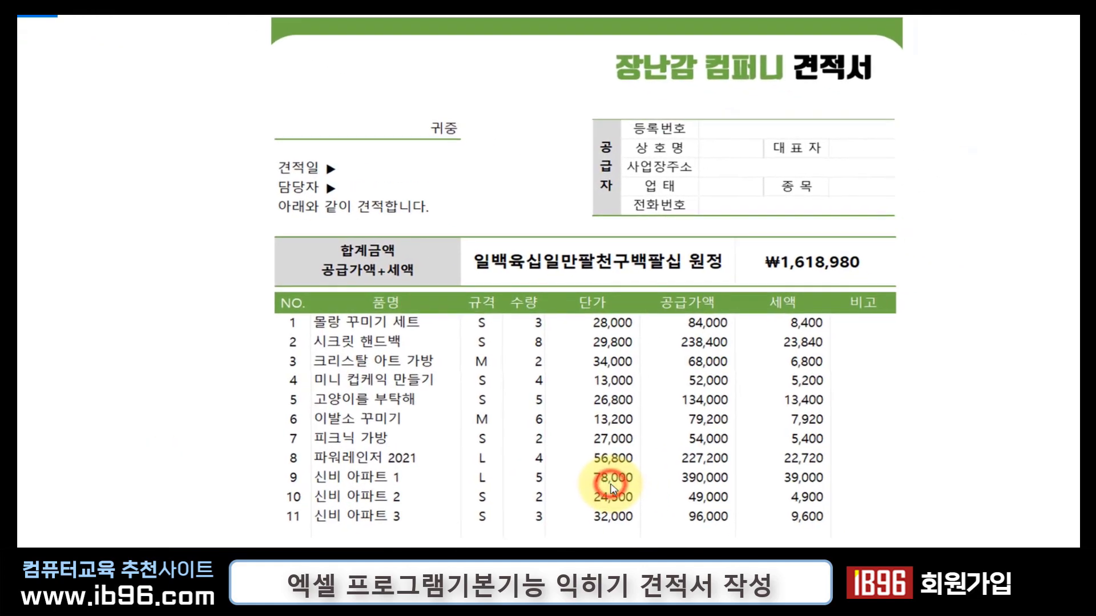
pyautogui.scroll(-4, 611, 488)
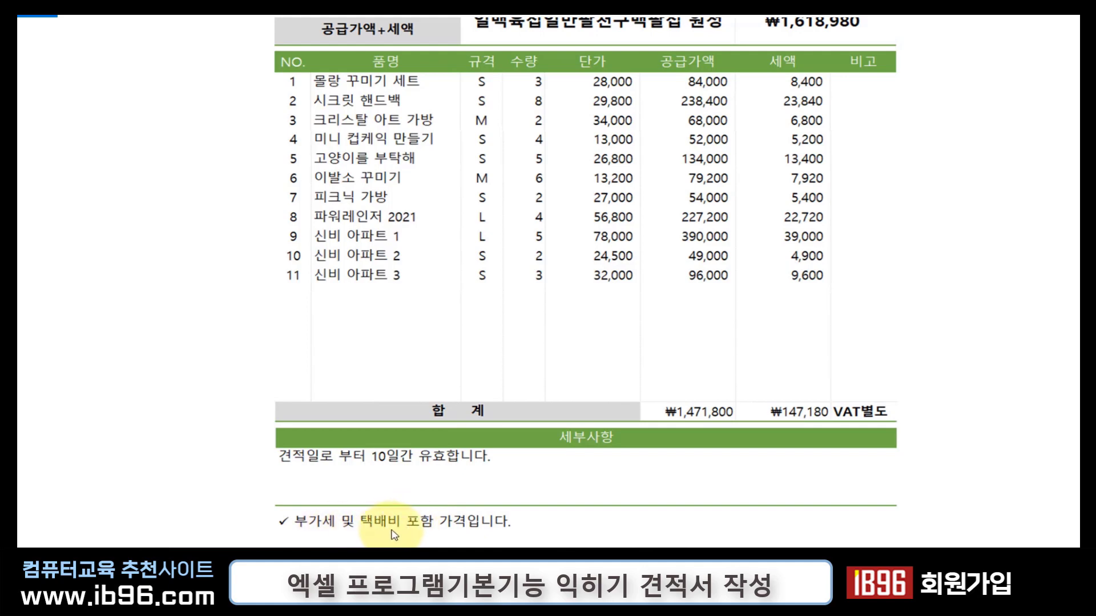
pyautogui.click(302, 547)
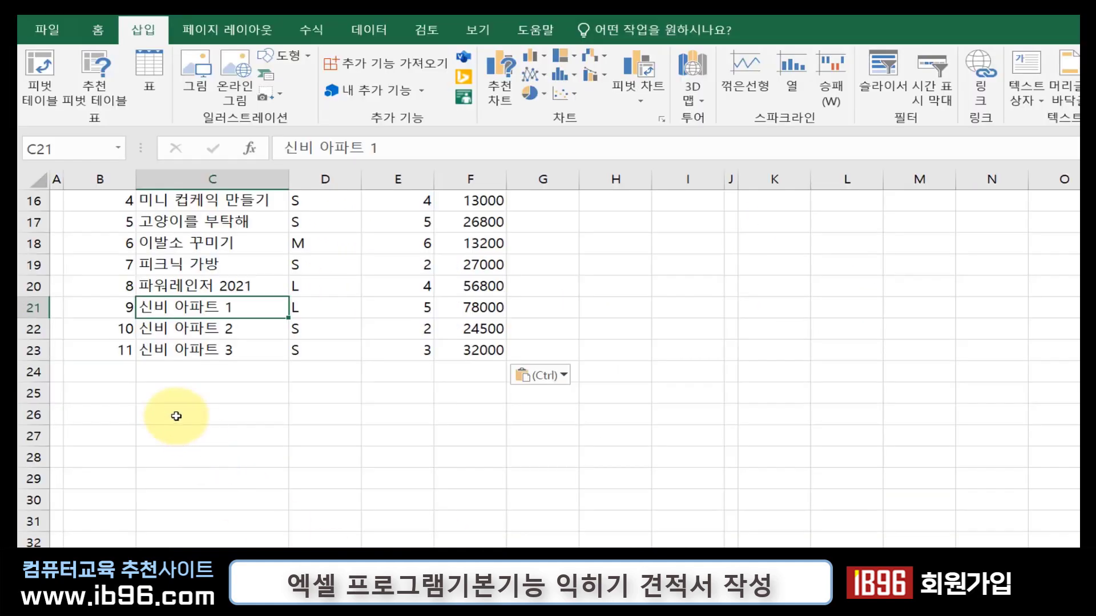
# - Enter the total row label 합계 in cell B30, below the item list
pyautogui.click(176, 417)
pyautogui.click(94, 480)
pyautogui.click(98, 518)
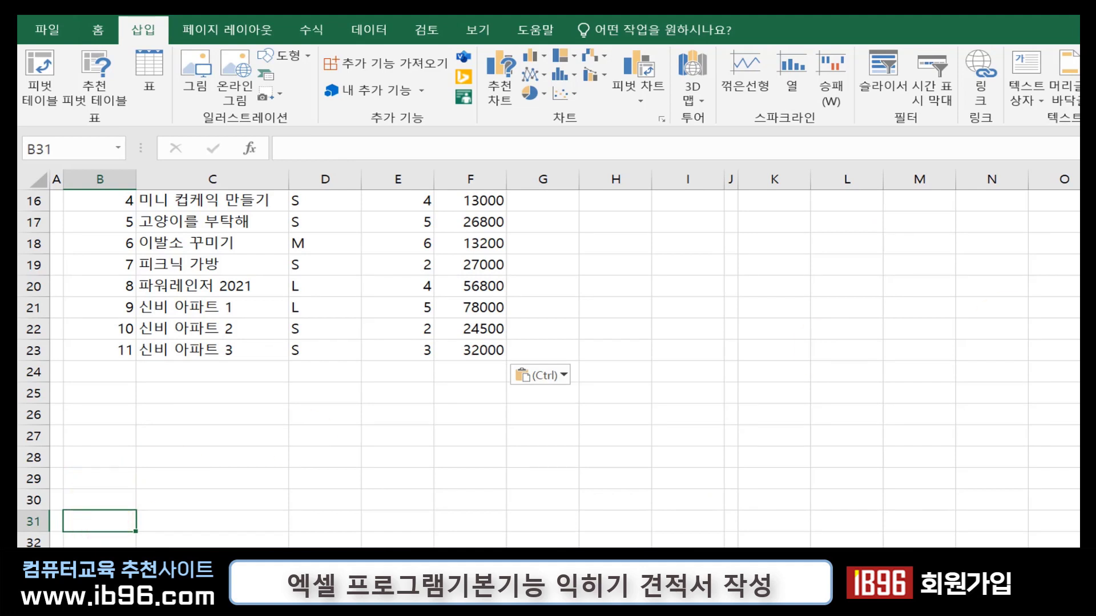
pyautogui.click(91, 505)
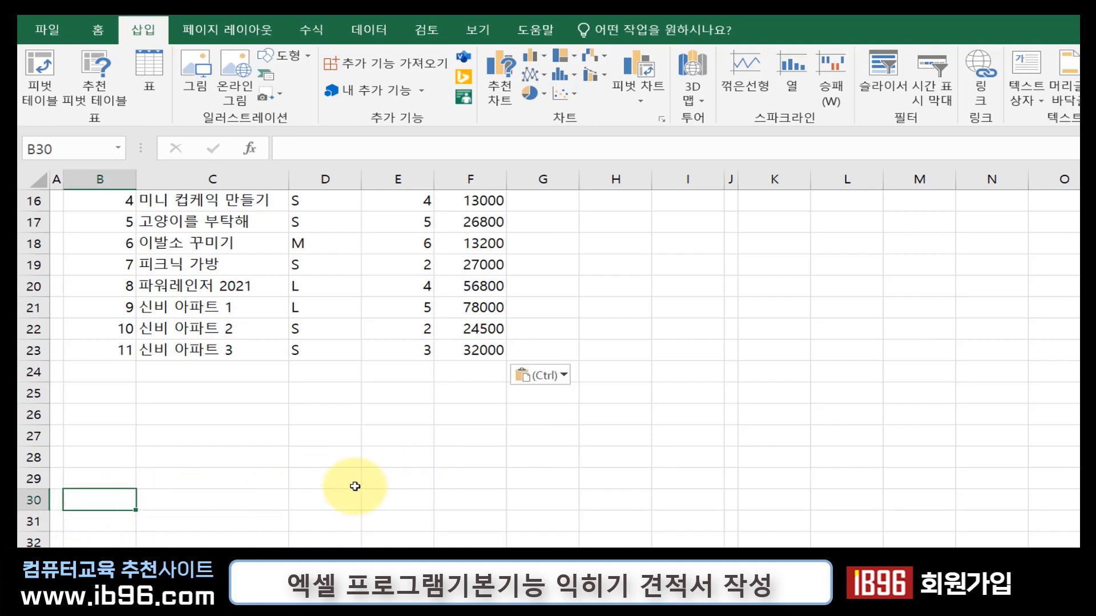
pyautogui.write('g')
pyautogui.press('Escape')
pyautogui.write('g')
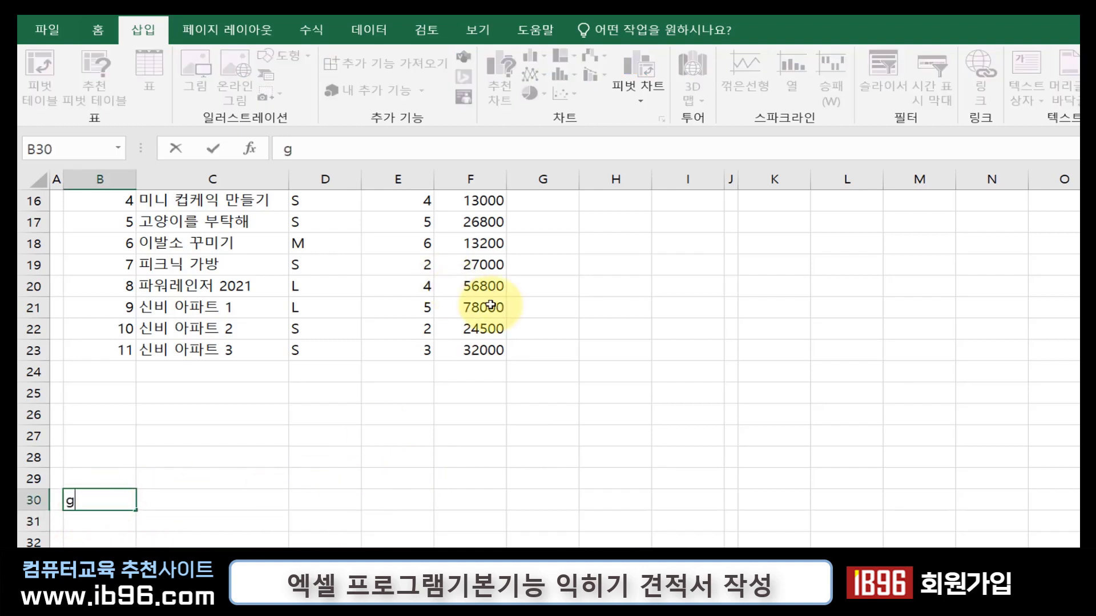
pyautogui.press('BackSpace')
pyautogui.write('합ㄱ')
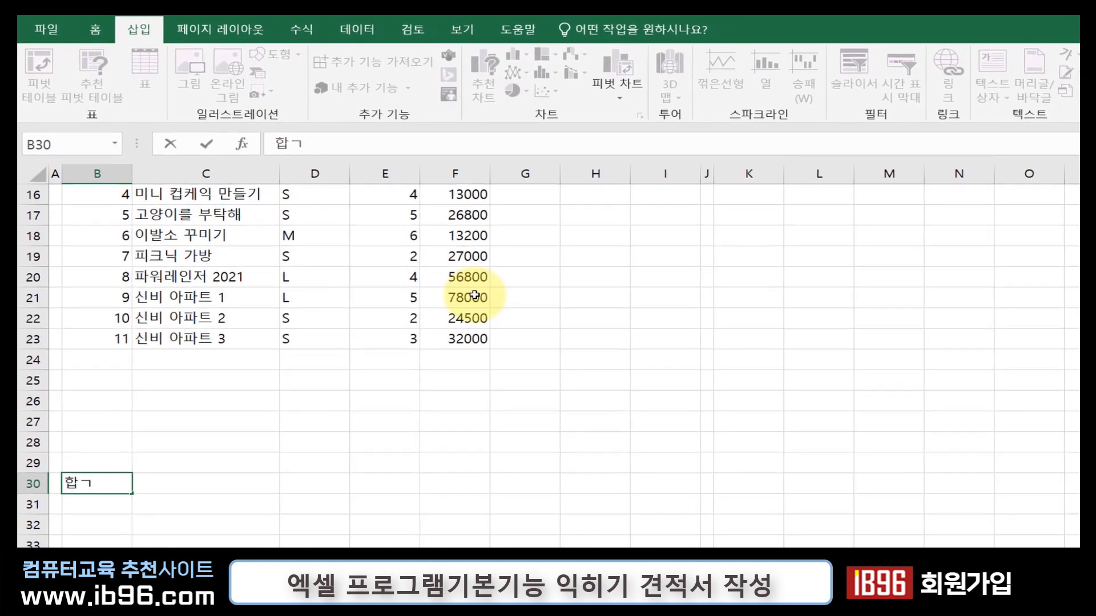
pyautogui.write('ㅖ')
pyautogui.press('Return')
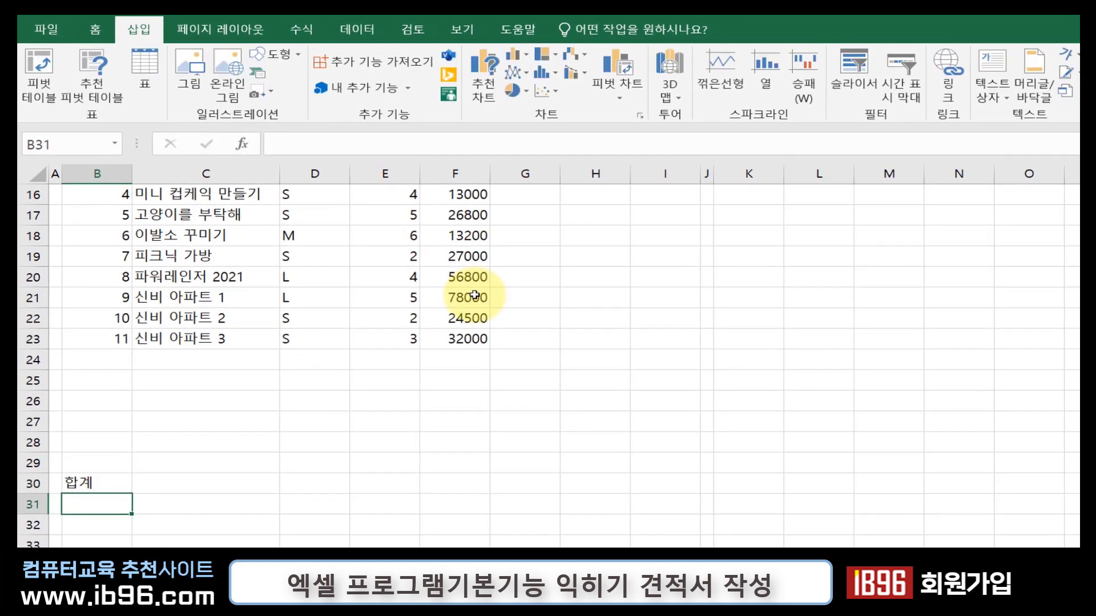
# - Enter the section heading 세부사항 in cell B32, two rows below the 합계 label
pyautogui.press('Return')
pyautogui.write('세부사항')
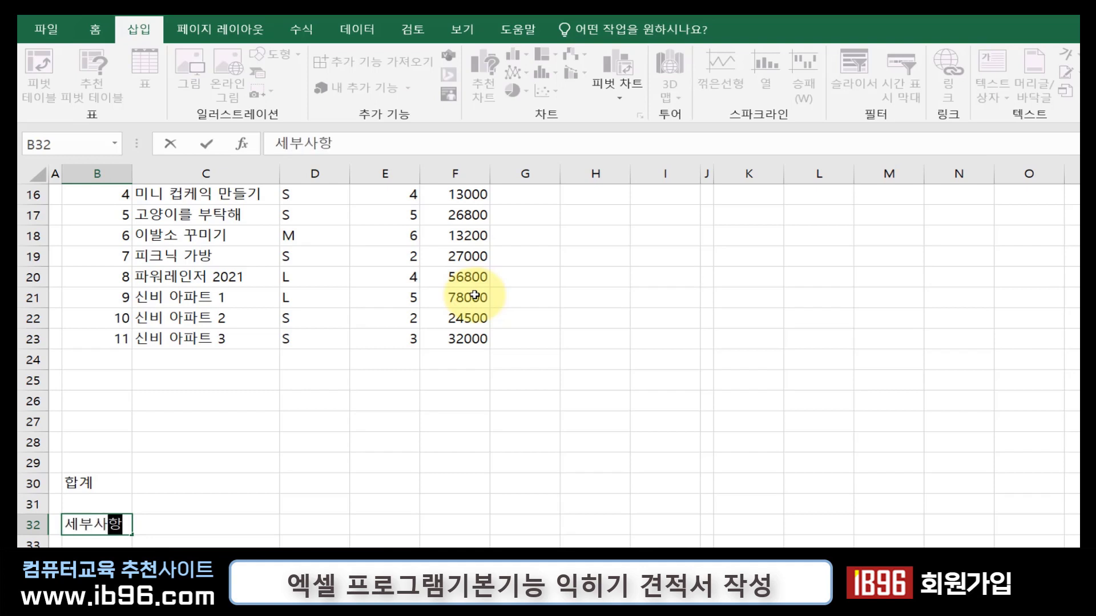
pyautogui.press('Return')
# - Enter the validity note "견적일로 부터 10일간 유효합니다." in cell B33 under 세부사항
pyautogui.write('견적ㅇ')
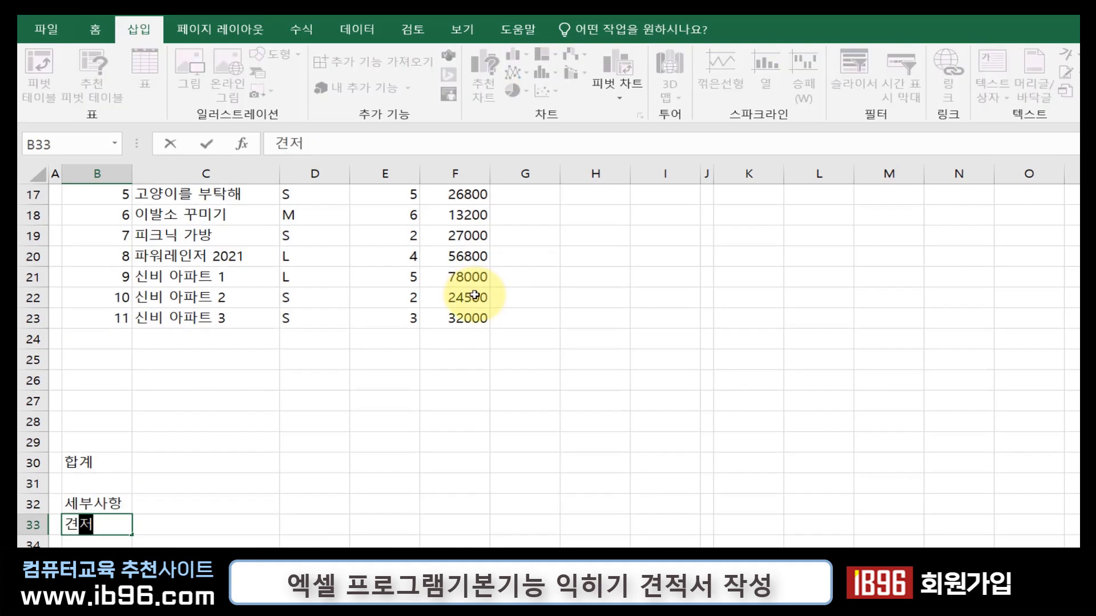
pyautogui.write('ㅣㄹㄹㅗㅂㅜ')
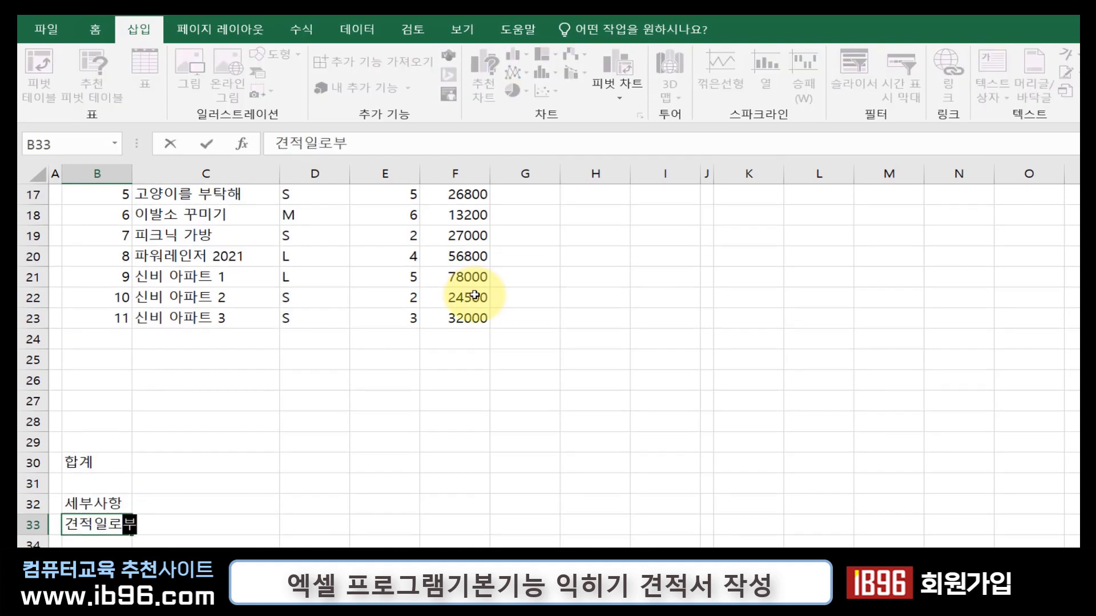
pyautogui.press('BackSpace')
pyautogui.press('BackSpace')
pyautogui.write('부터 10일간')
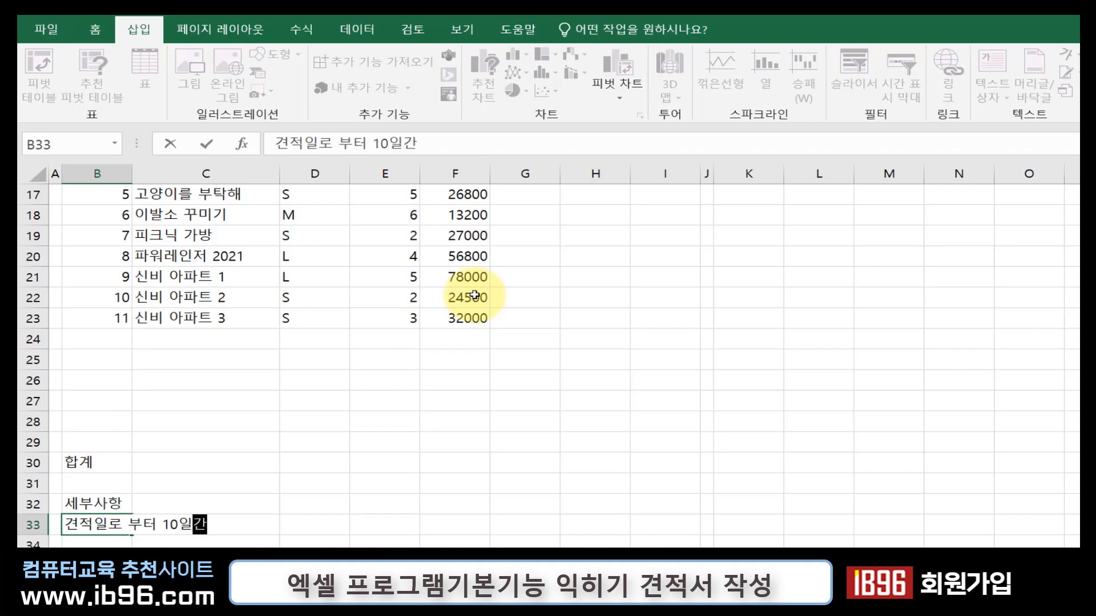
pyautogui.write(' 유훟합니다.')
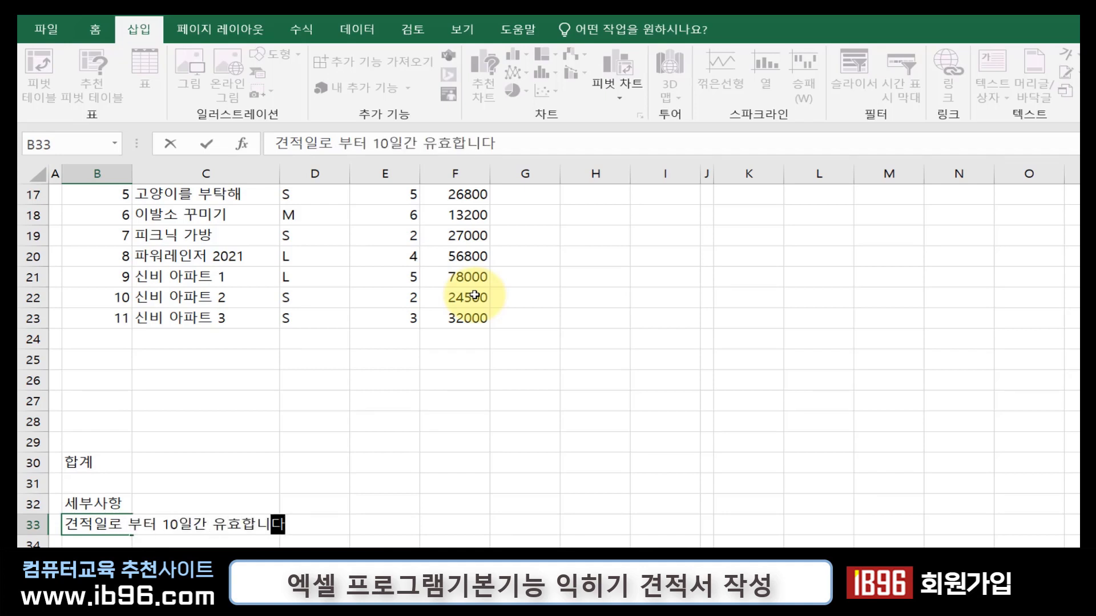
pyautogui.press('Return')
# - Insert the Wingdings check mark symbol (character code 252) in cell B35
pyautogui.press('Return')
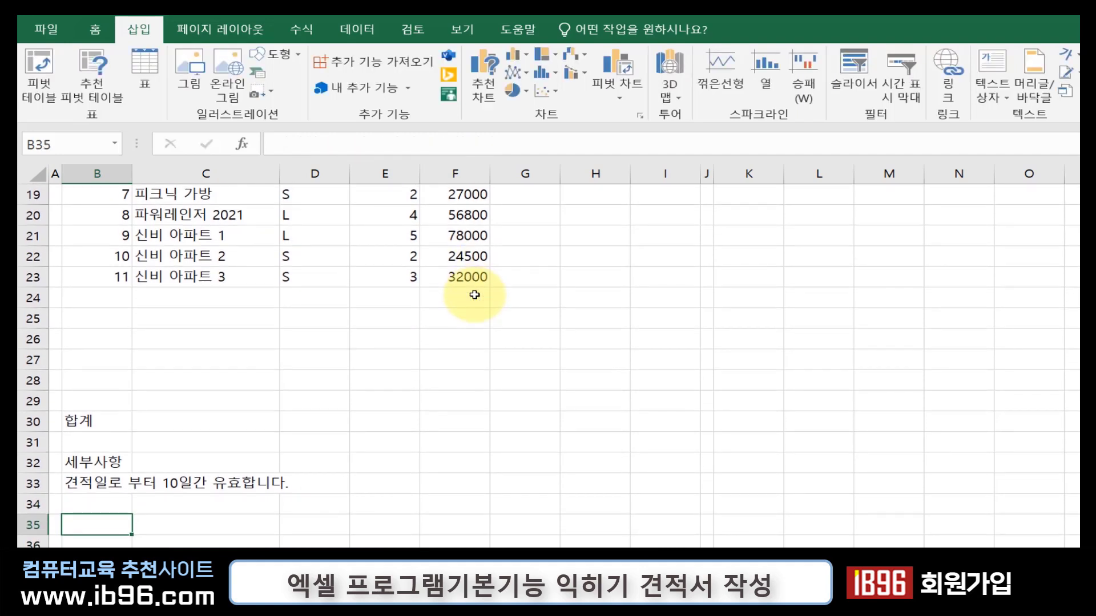
pyautogui.click(1093, 72)
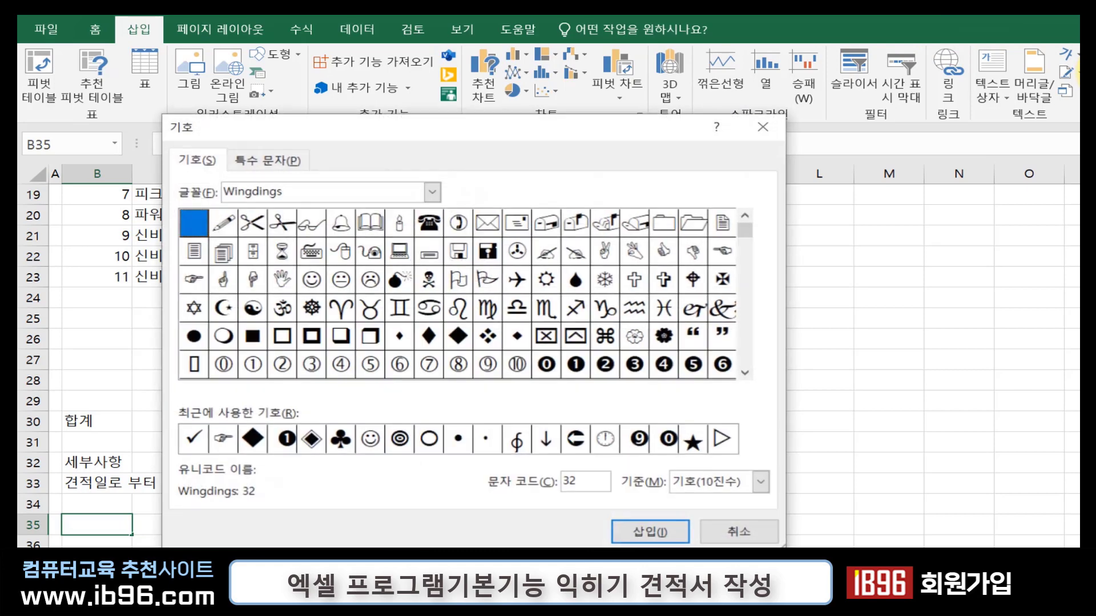
pyautogui.click(191, 436)
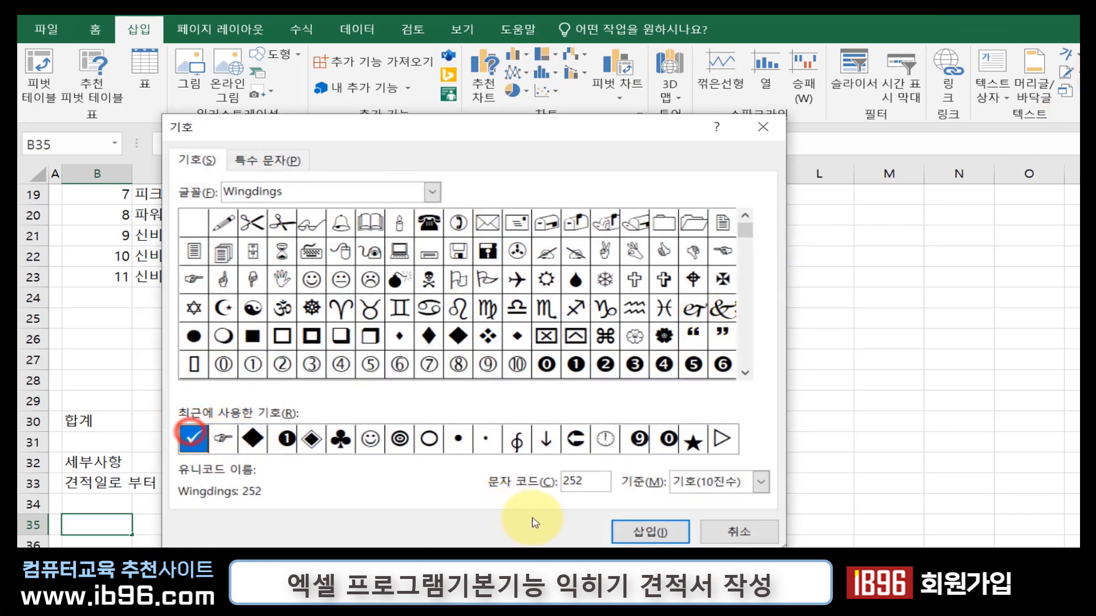
pyautogui.click(649, 532)
pyautogui.click(758, 537)
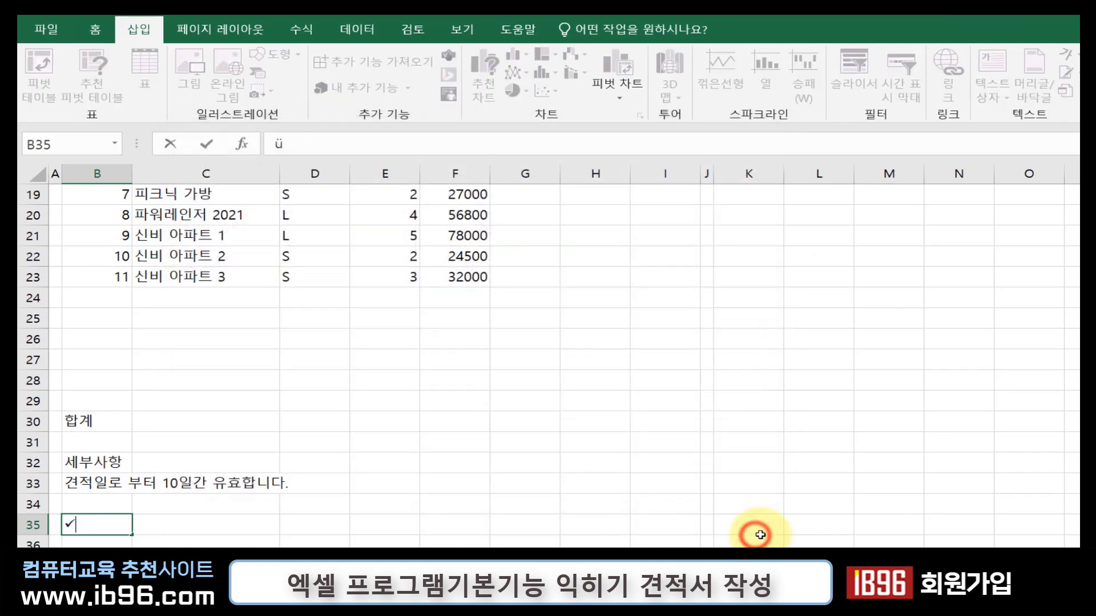
# - Complete the note in B35 with the text "부가세 및 택배비 포함 가격입니다." after the check mark
pyautogui.write('ㅂ')
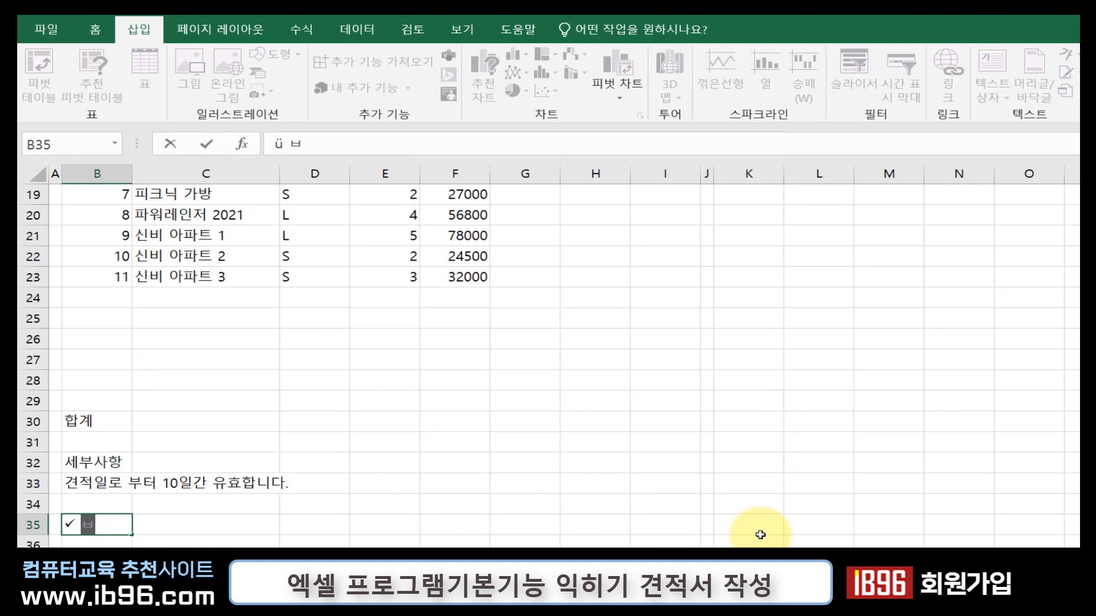
pyautogui.write('부가세 미')
pyautogui.write('및 택배비 ㅍ')
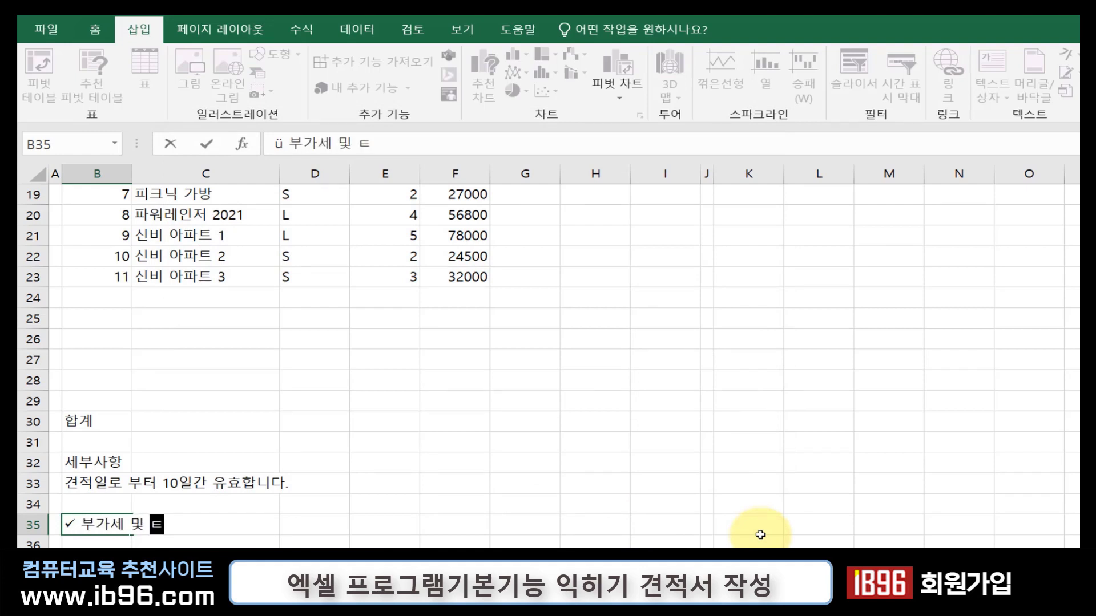
pyautogui.write('포함')
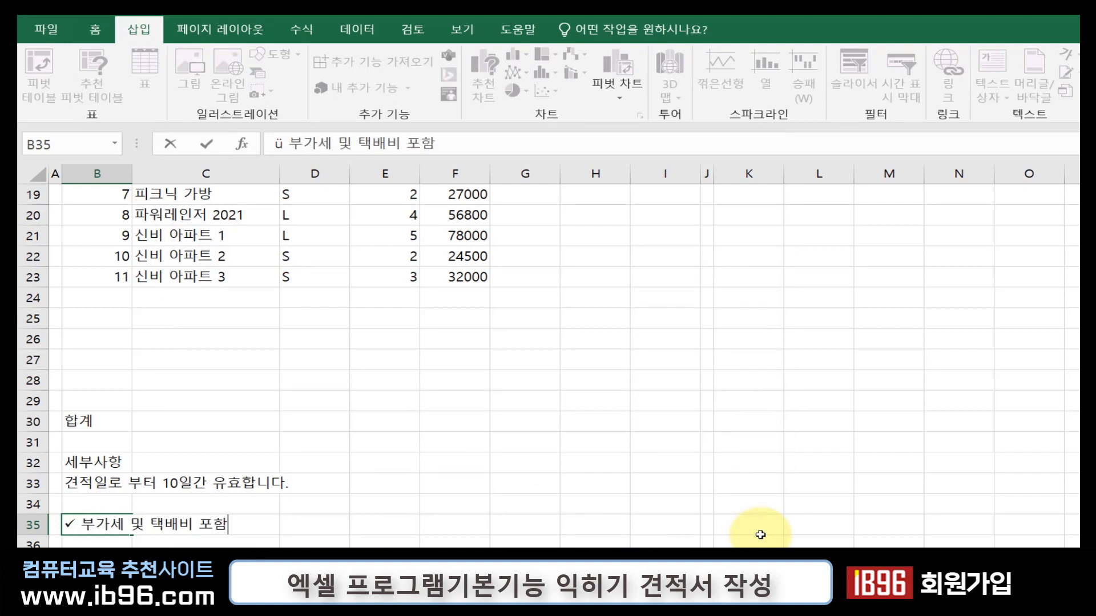
pyautogui.write(' 가격입ㄴ니다.')
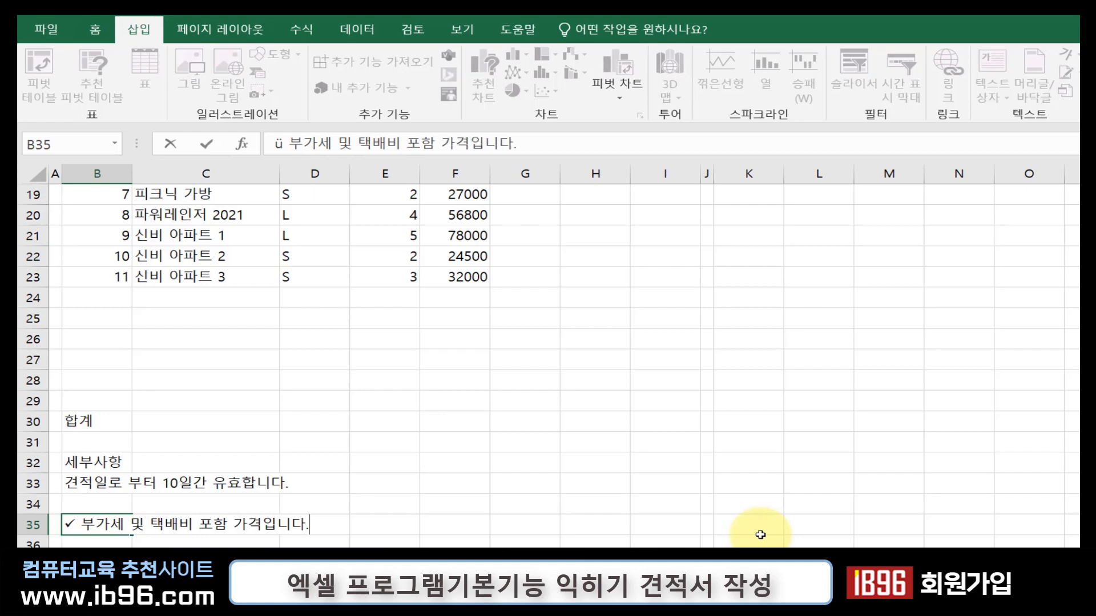
pyautogui.press('Return')
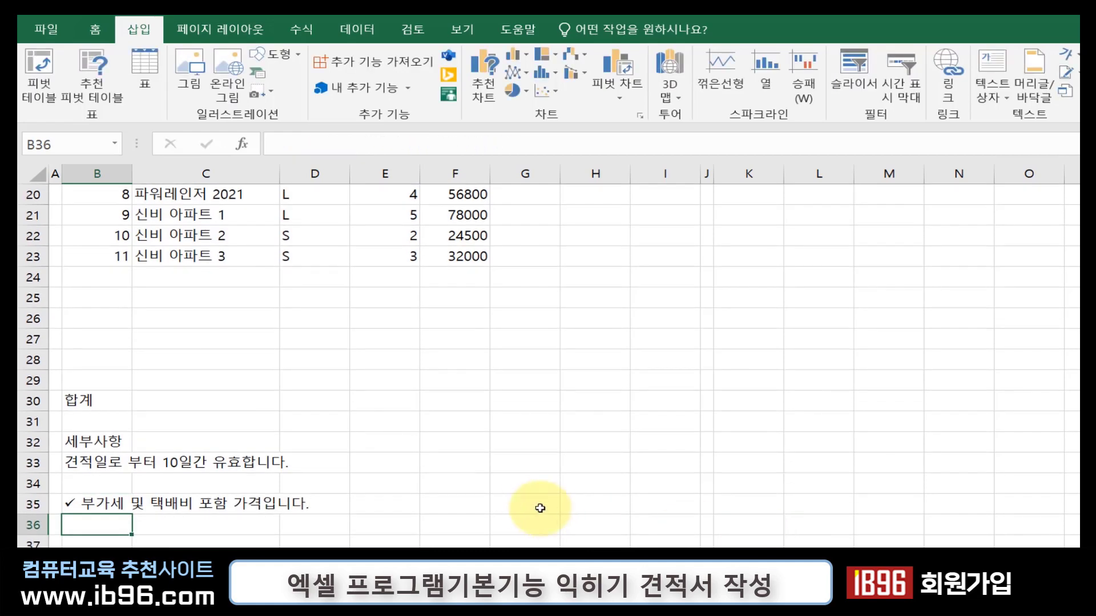
# - Examine the number, alignment, font, border and fill settings in the Format Cells dialog for cells B5:C5
pyautogui.scroll(5, 530, 501)
pyautogui.scroll(2, 531, 501)
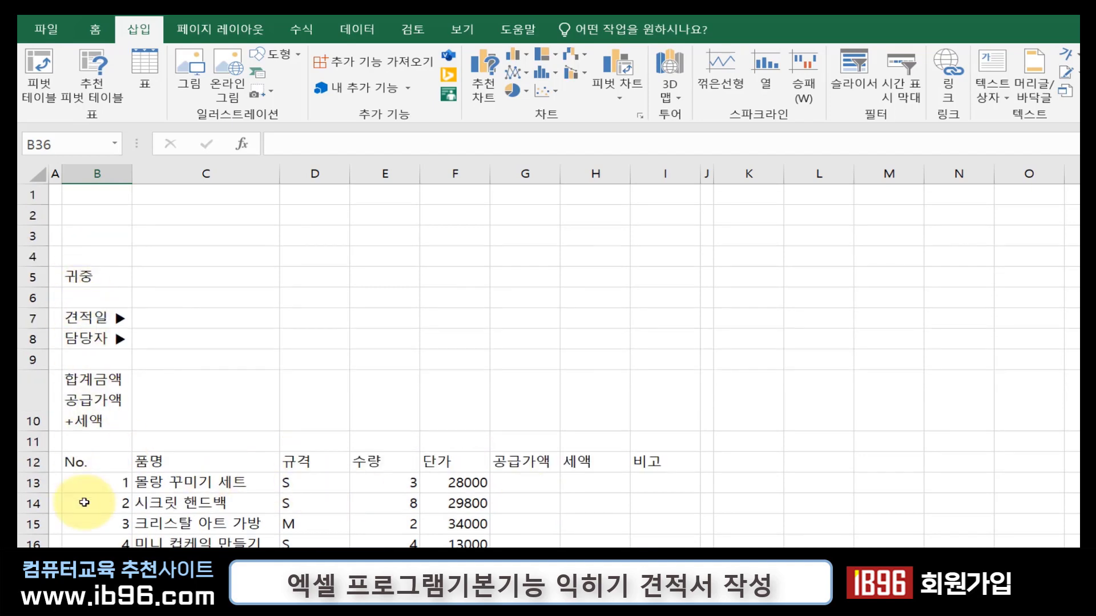
pyautogui.scroll(-1, 85, 503)
pyautogui.scroll(1, 84, 503)
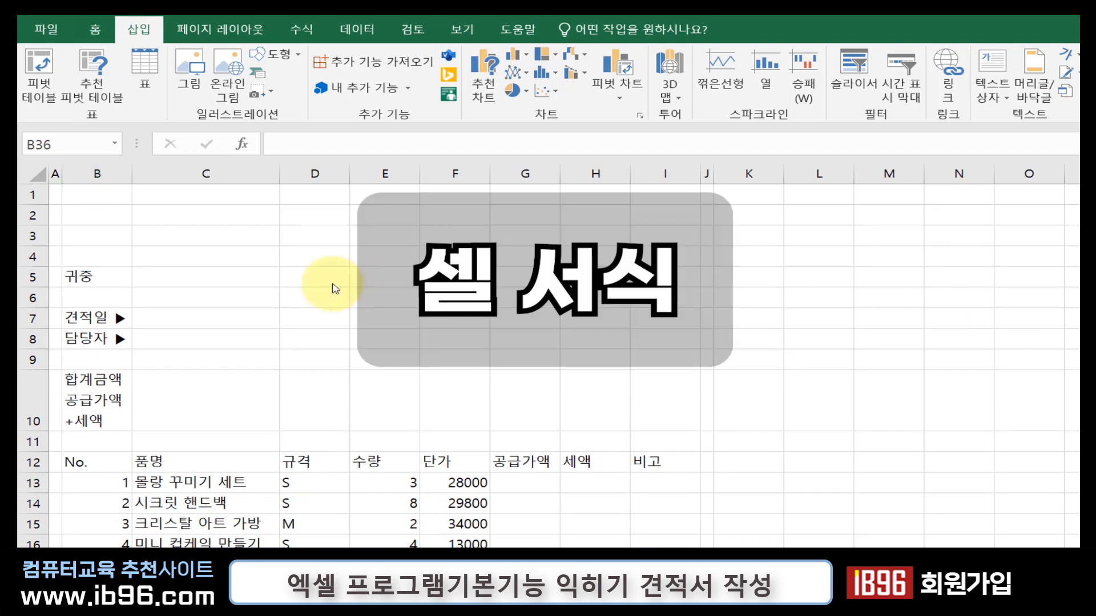
pyautogui.moveTo(103, 276); pyautogui.dragTo(162, 277)
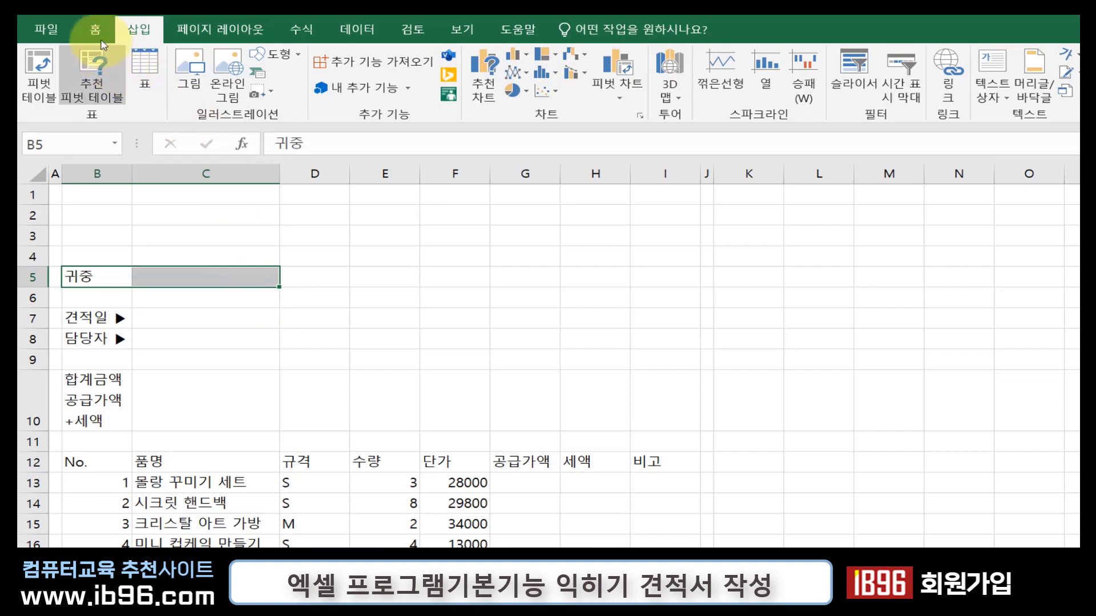
pyautogui.click(99, 35)
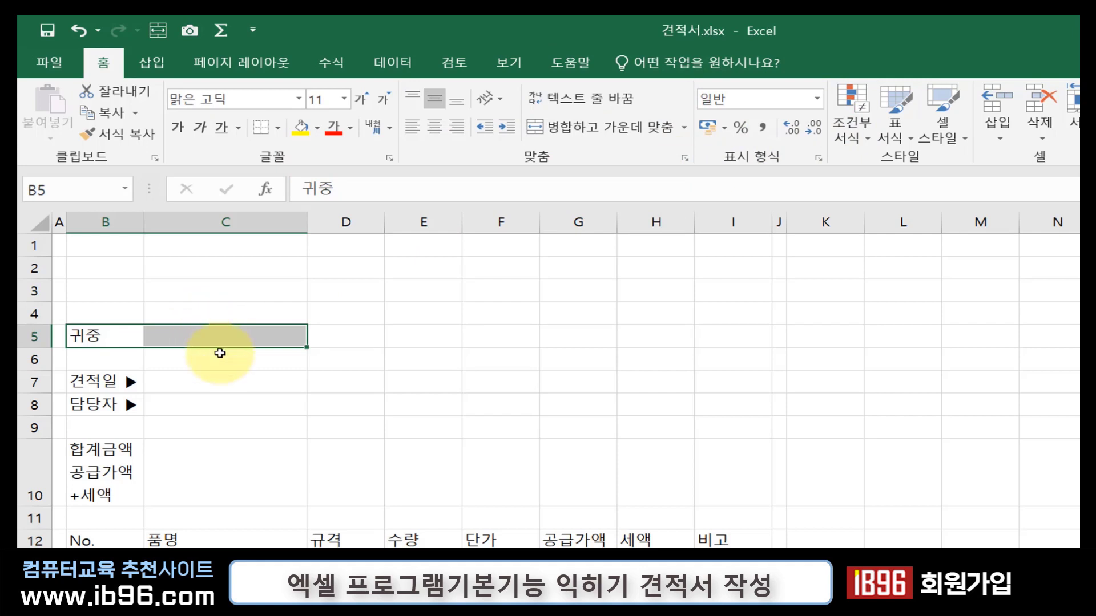
pyautogui.rightClick(240, 326)
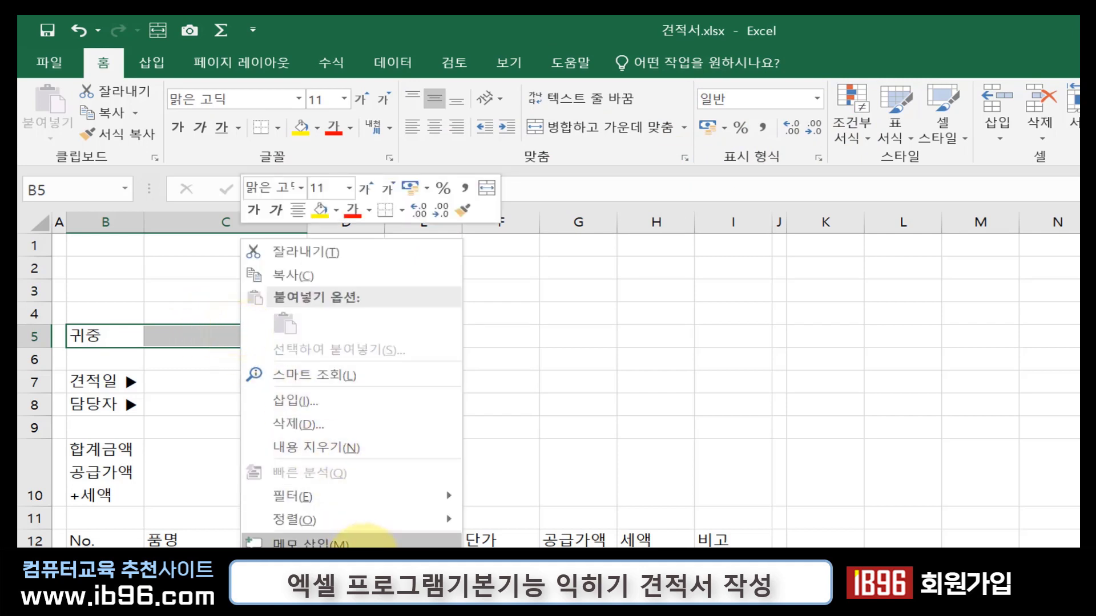
pyautogui.click(342, 565)
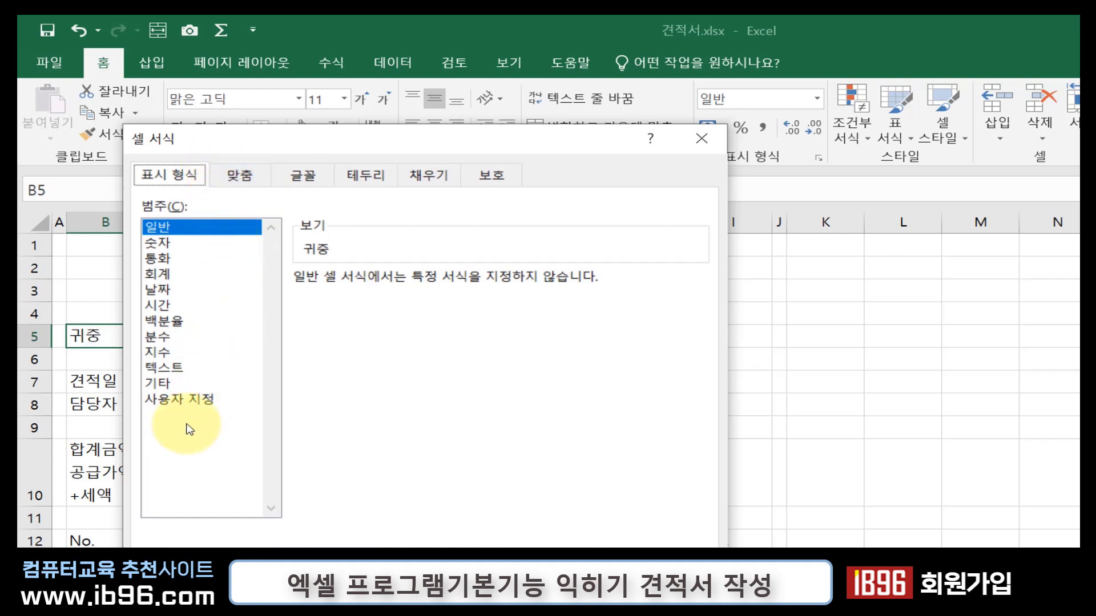
pyautogui.click(240, 176)
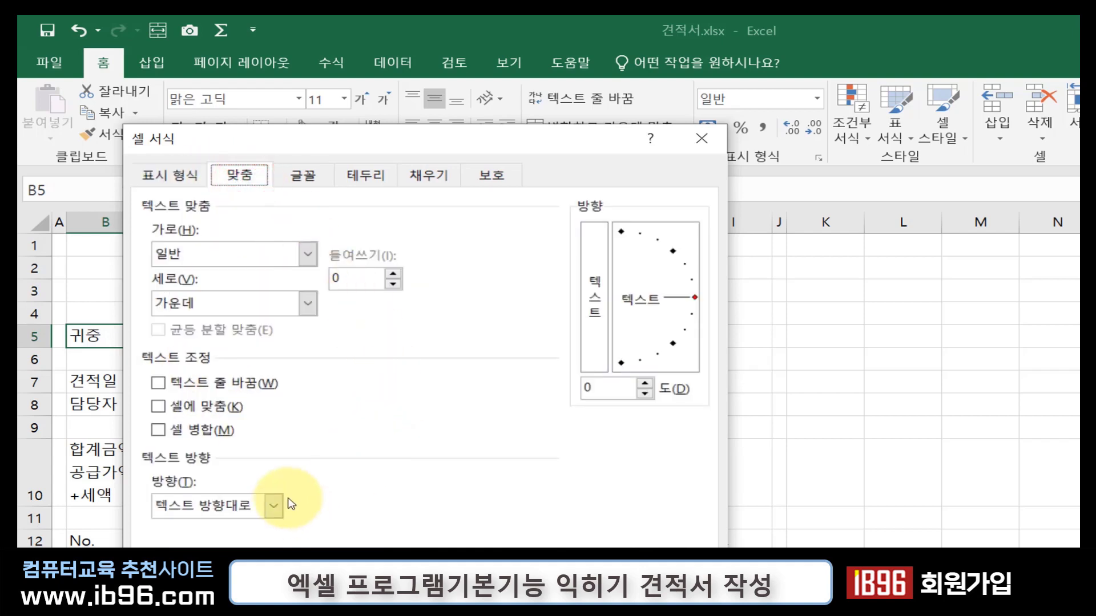
pyautogui.click(323, 176)
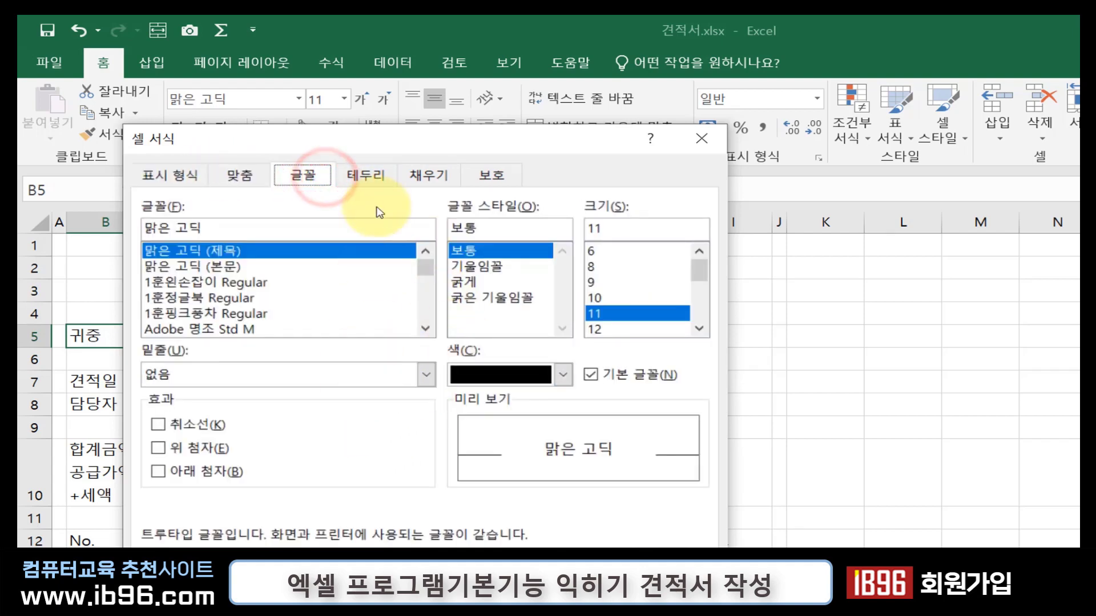
pyautogui.click(365, 175)
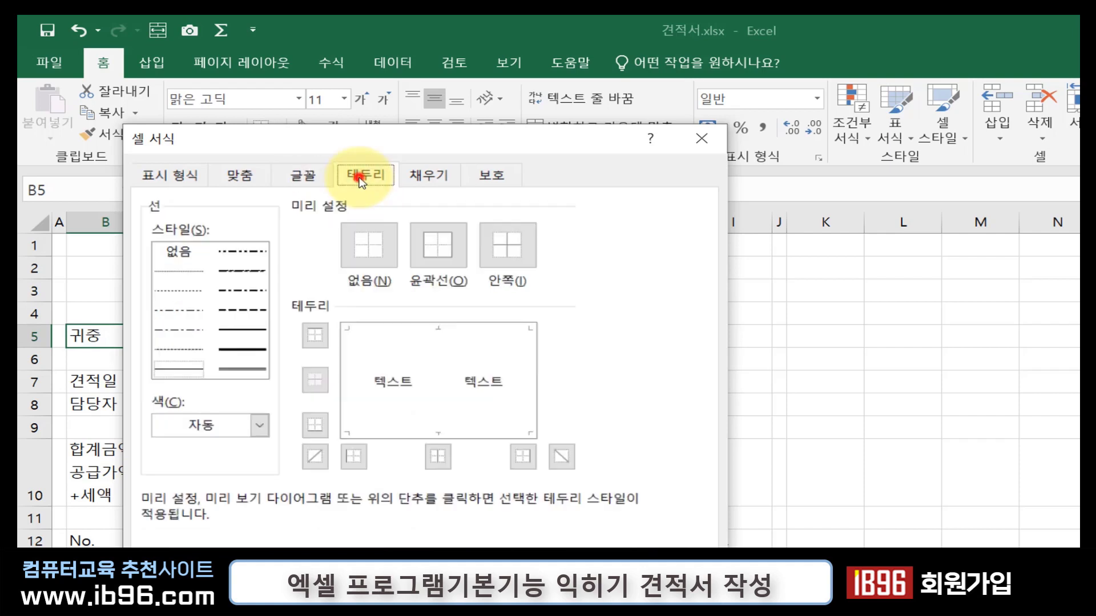
pyautogui.click(425, 176)
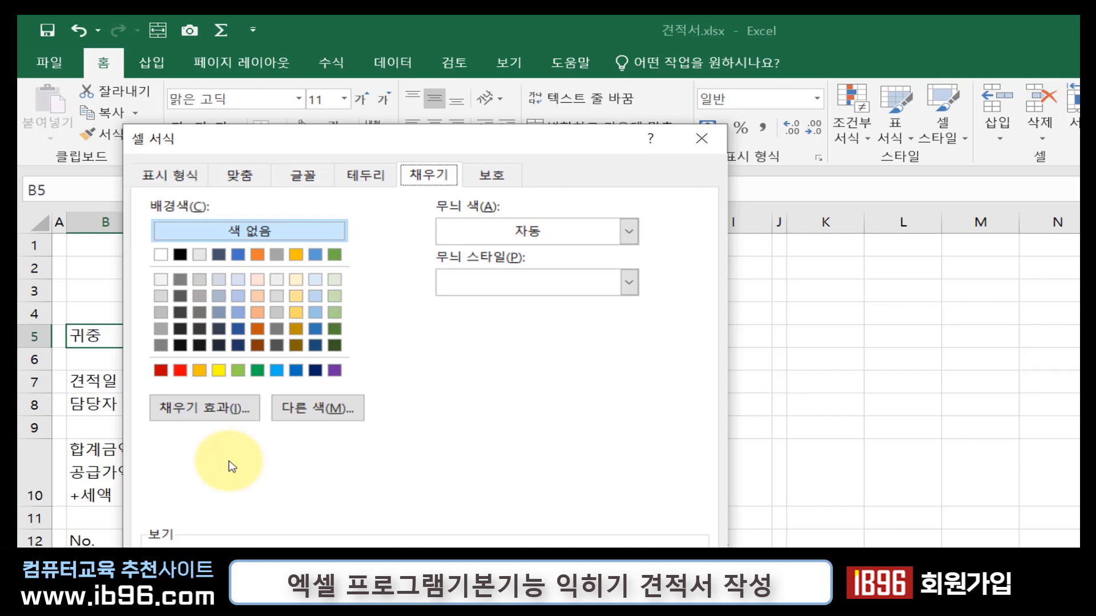
pyautogui.click(700, 140)
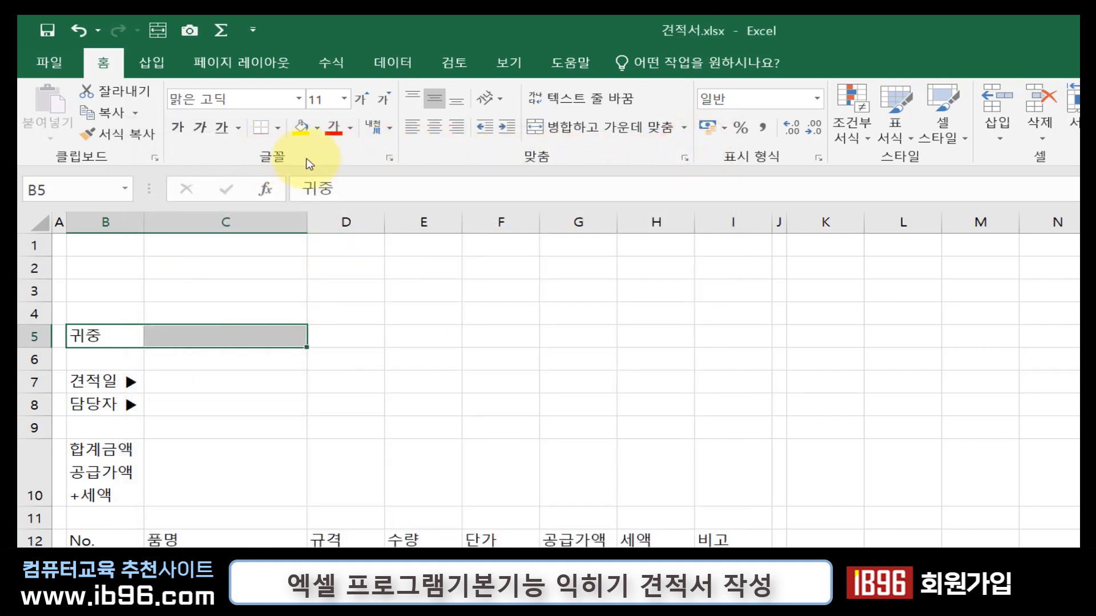
# - View the font settings in the Format Cells dialog for B5:C5 two more times, closing the dialog each time
pyautogui.click(392, 159)
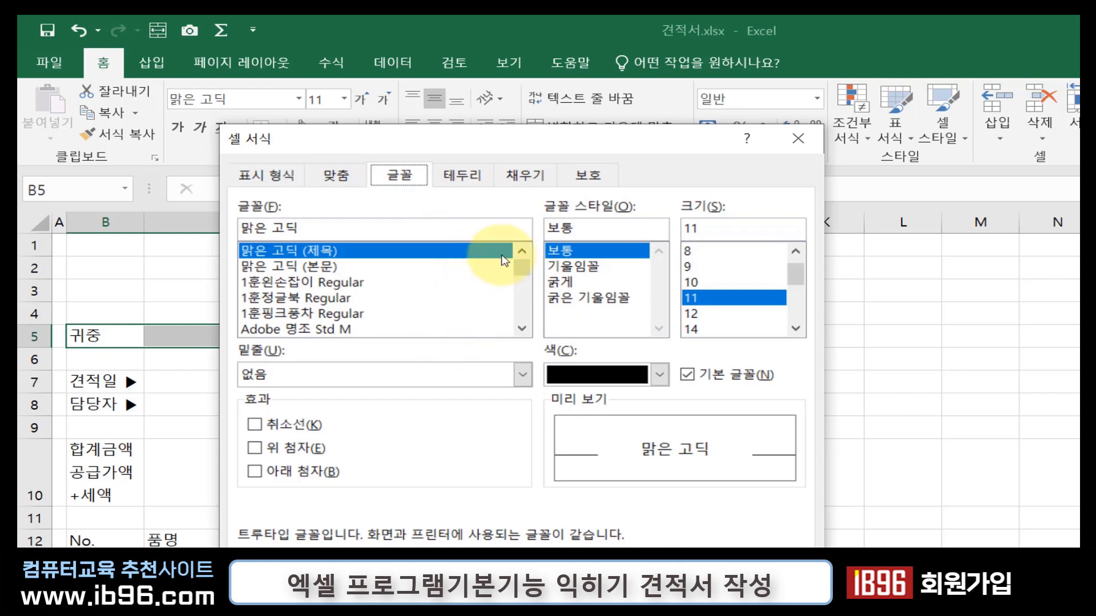
pyautogui.click(798, 139)
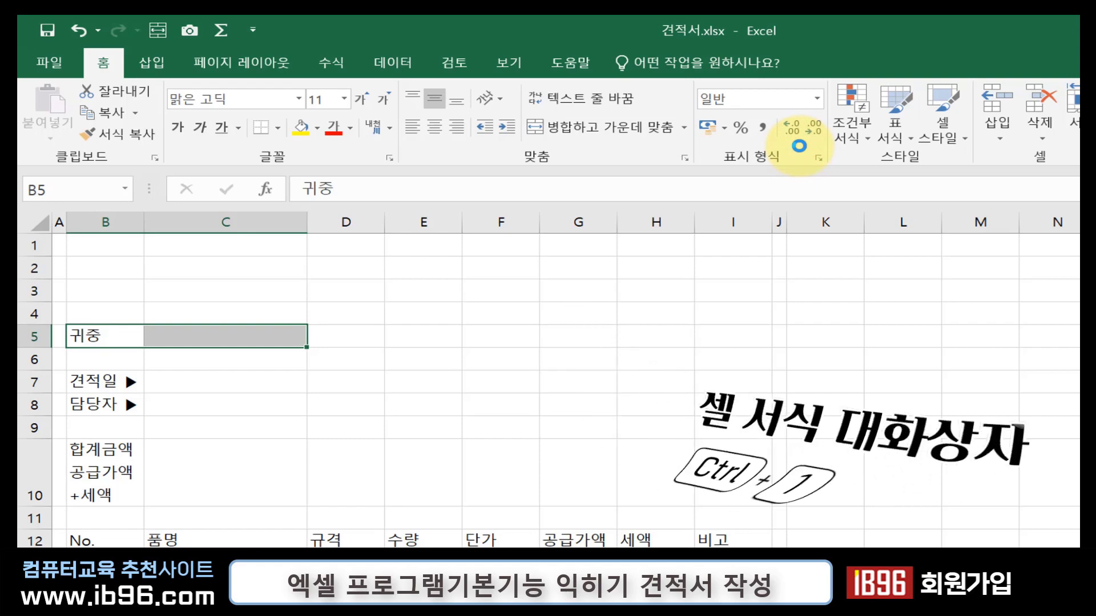
pyautogui.hotkey('ctrl', '1')
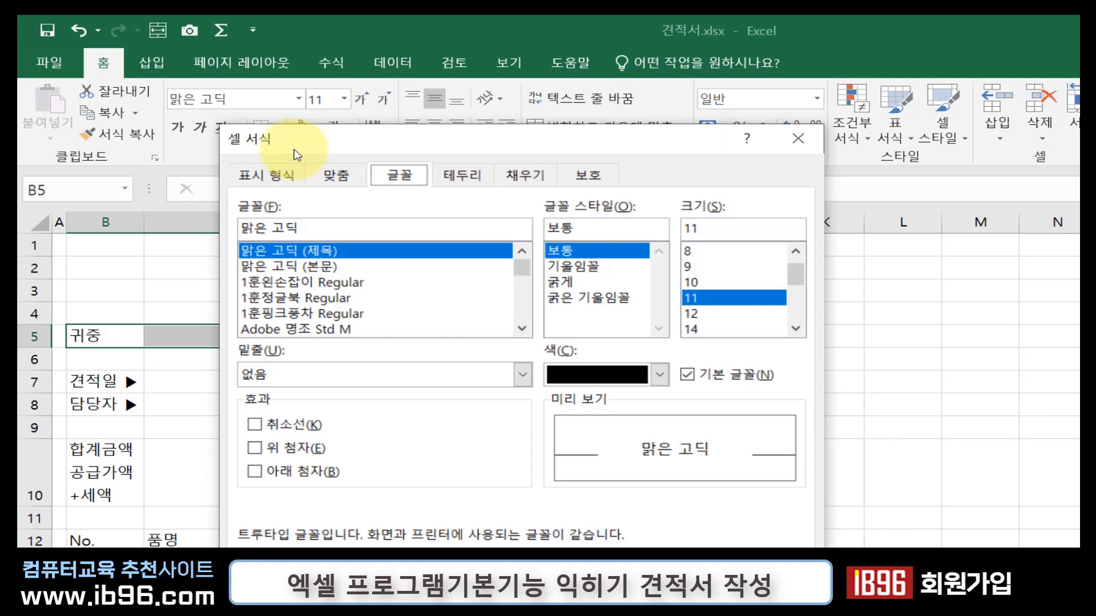
pyautogui.click(793, 138)
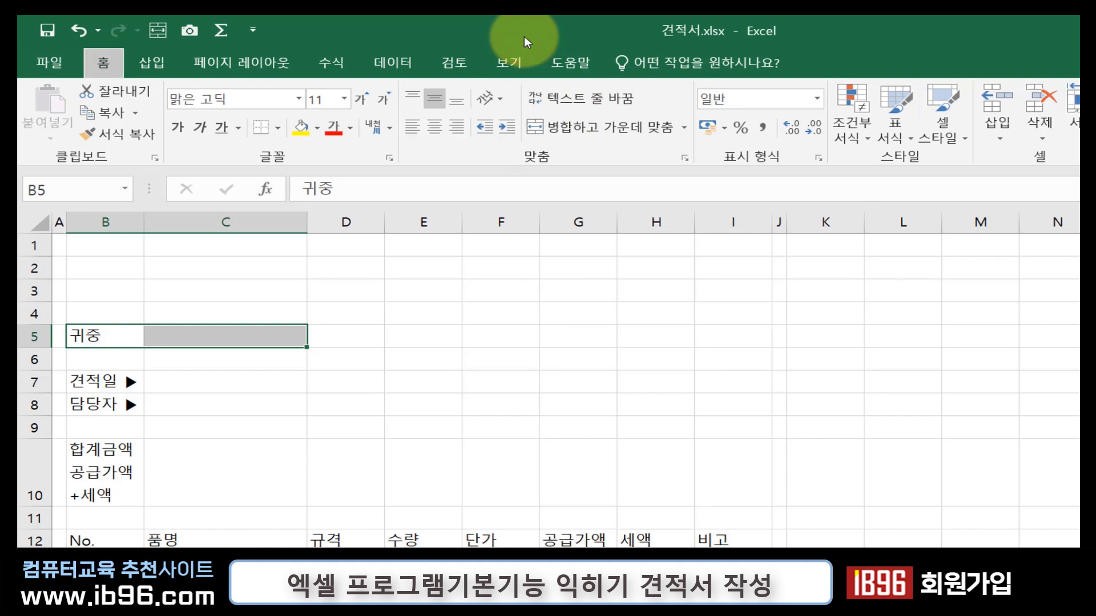
# - Merge and center cells B5:C5 containing 귀중
pyautogui.press('alt')
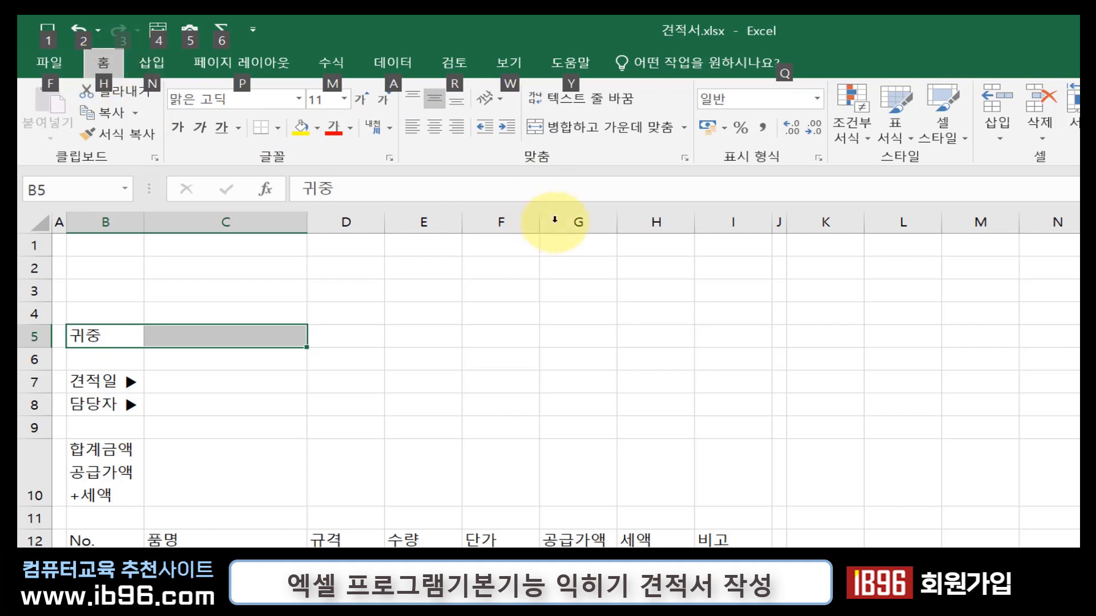
pyautogui.press('h')
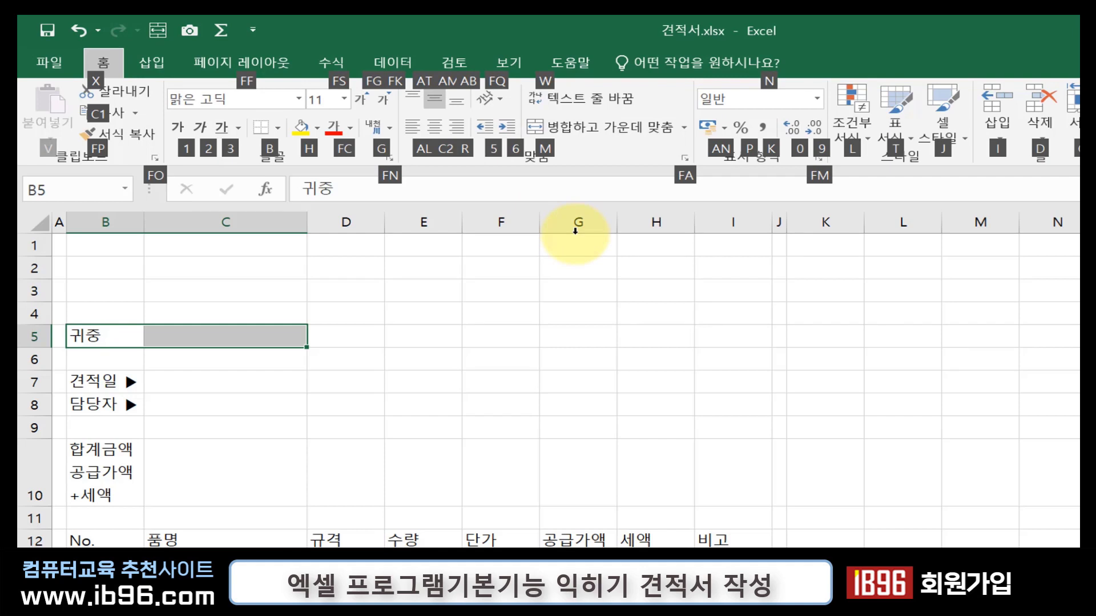
pyautogui.press('m')
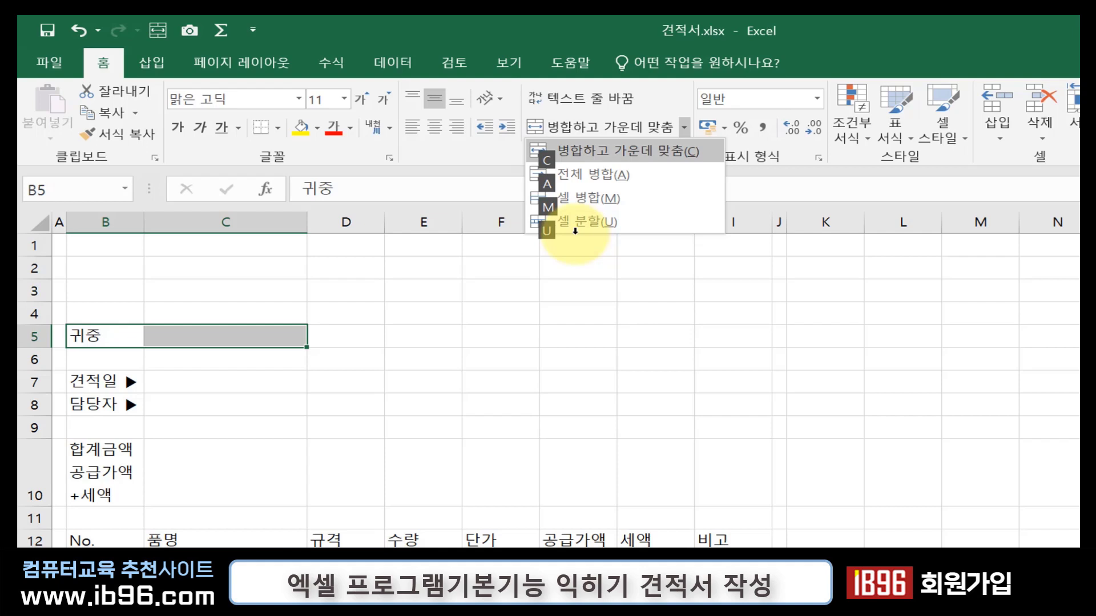
pyautogui.press('c')
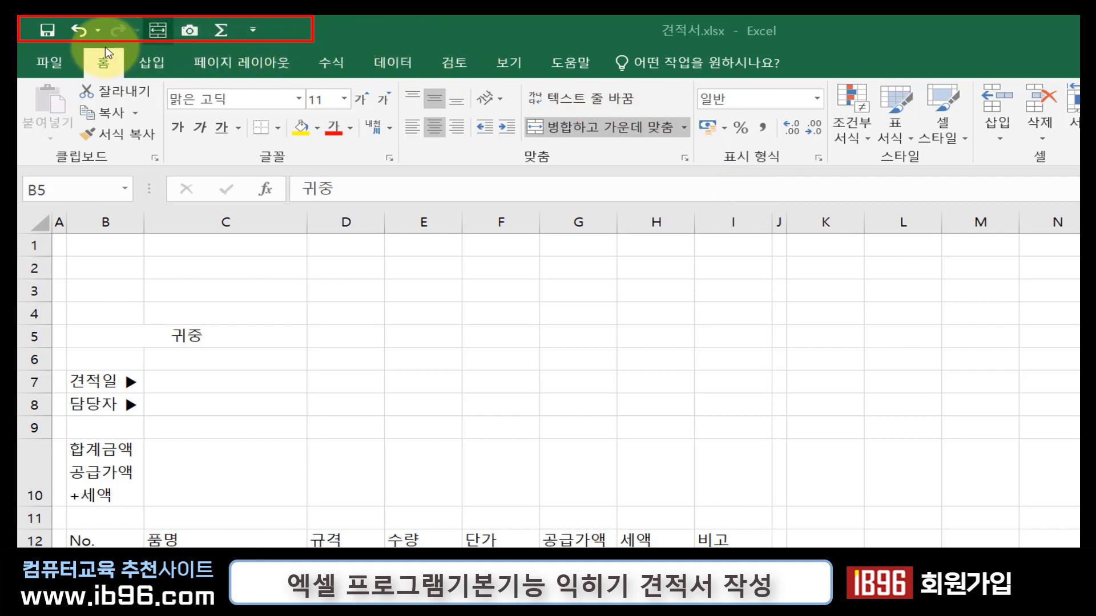
# - Reset only the Quick Access Toolbar to its default commands in the Excel options and apply the change
pyautogui.click(253, 31)
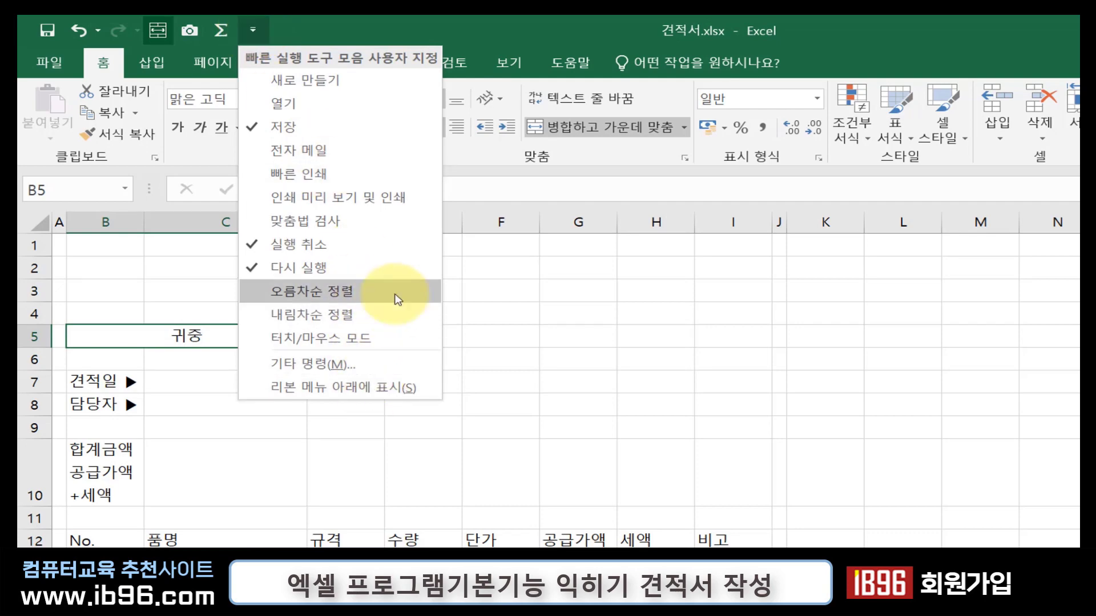
pyautogui.click(375, 364)
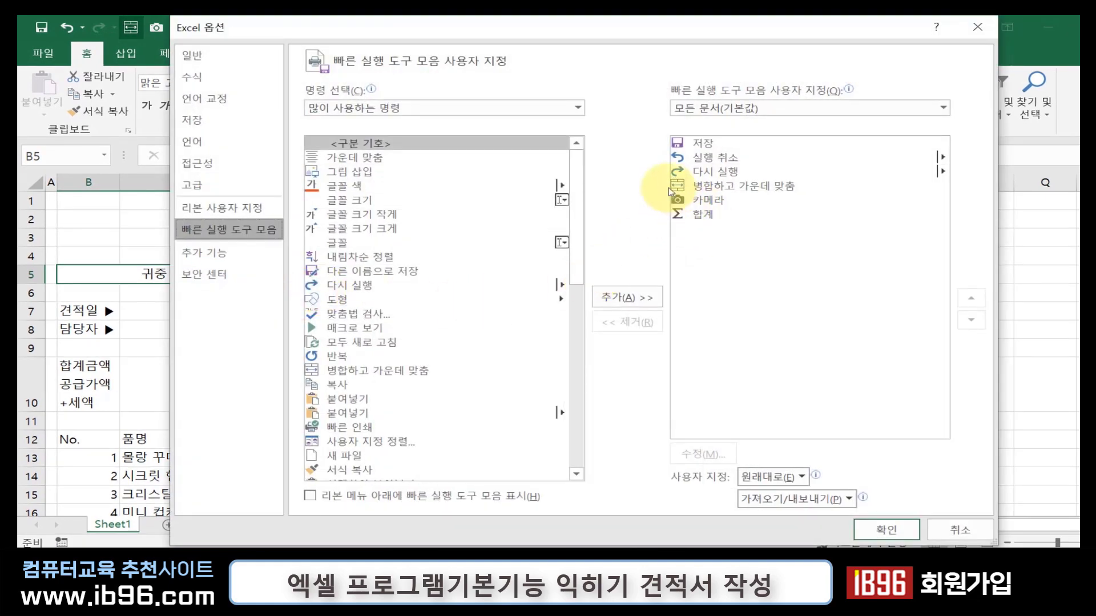
pyautogui.click(780, 479)
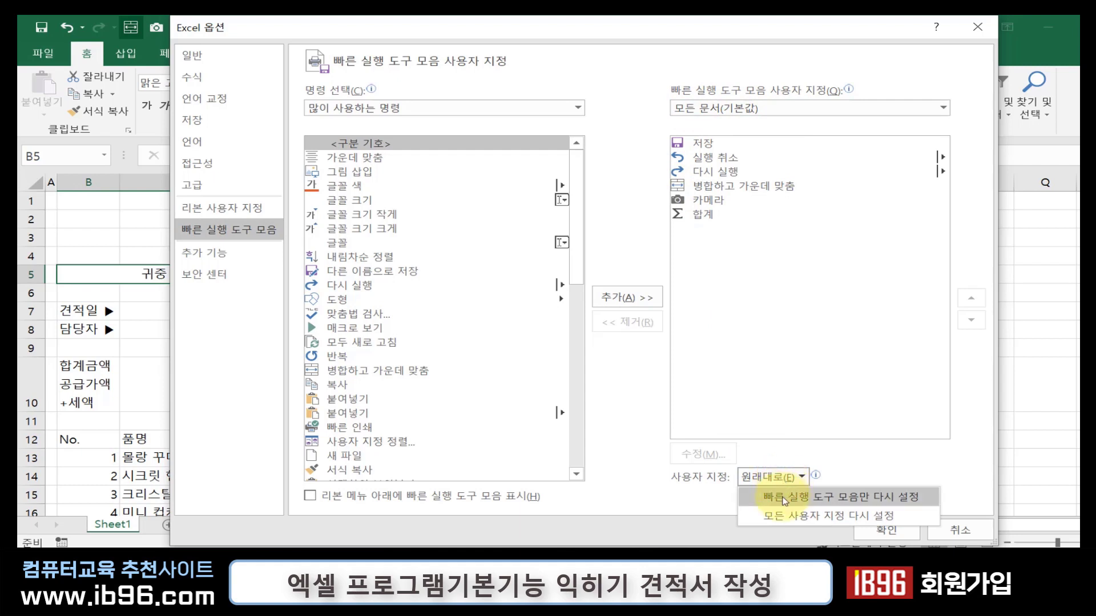
pyautogui.click(784, 499)
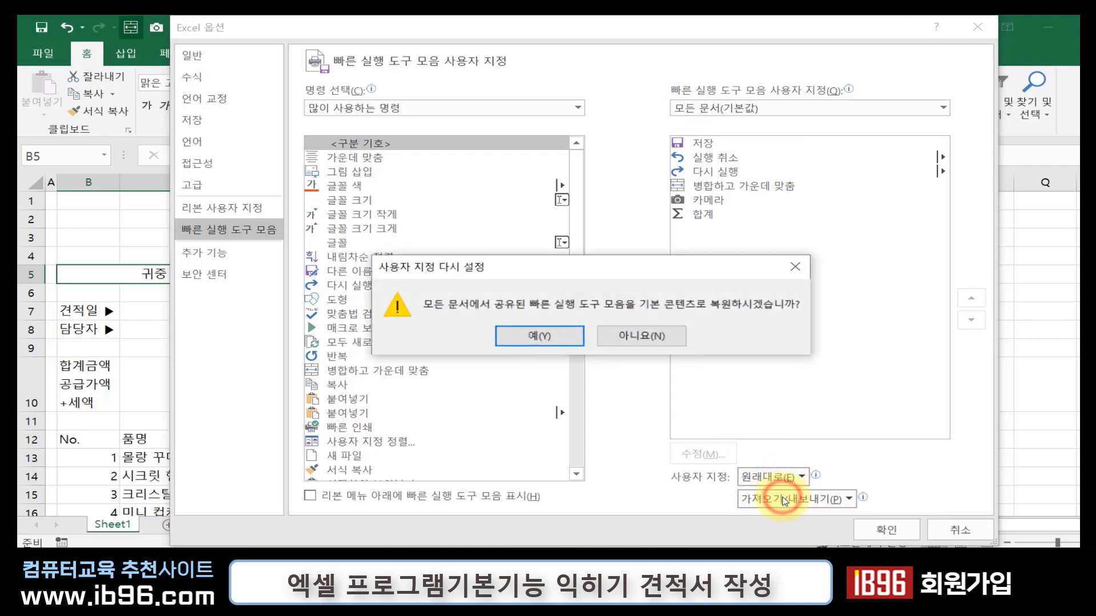
pyautogui.click(562, 336)
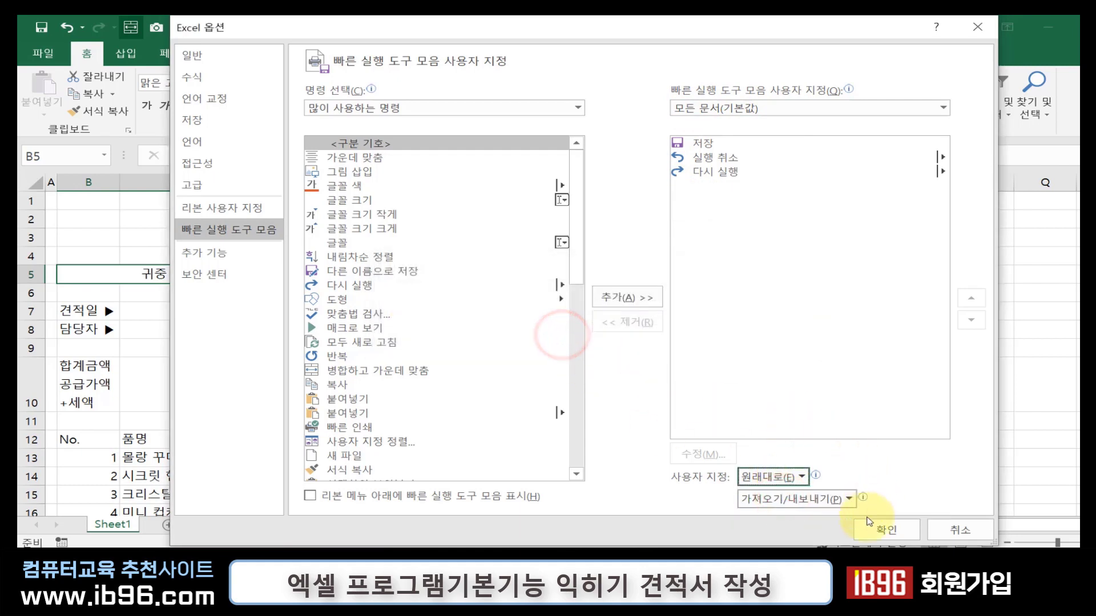
pyautogui.click(867, 528)
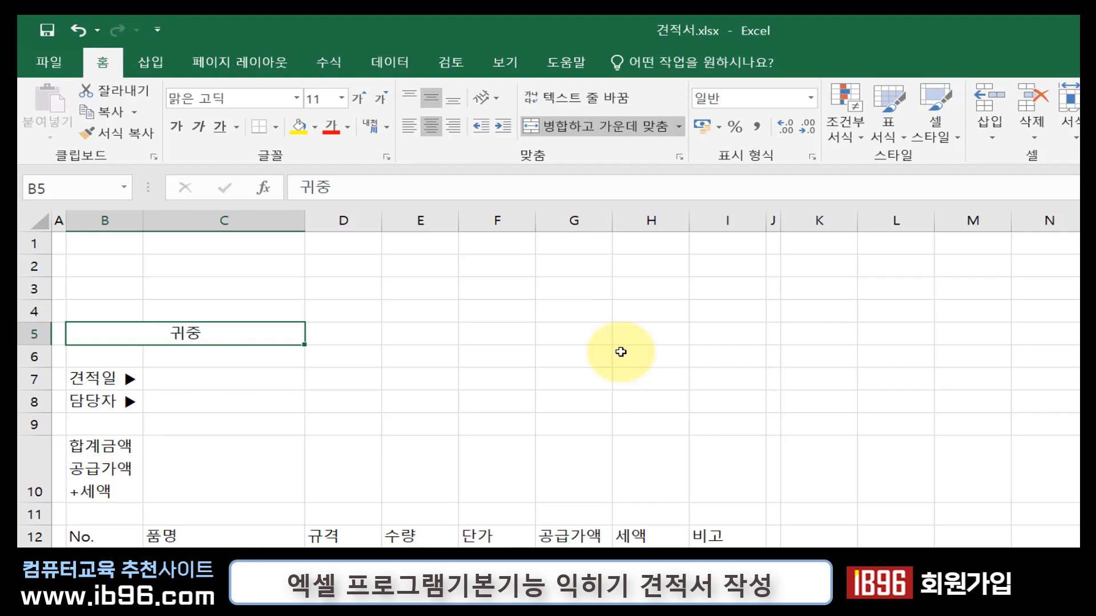
# - Add the Merge and Center command to the Quick Access Toolbar
pyautogui.hotkey('alt', '2')
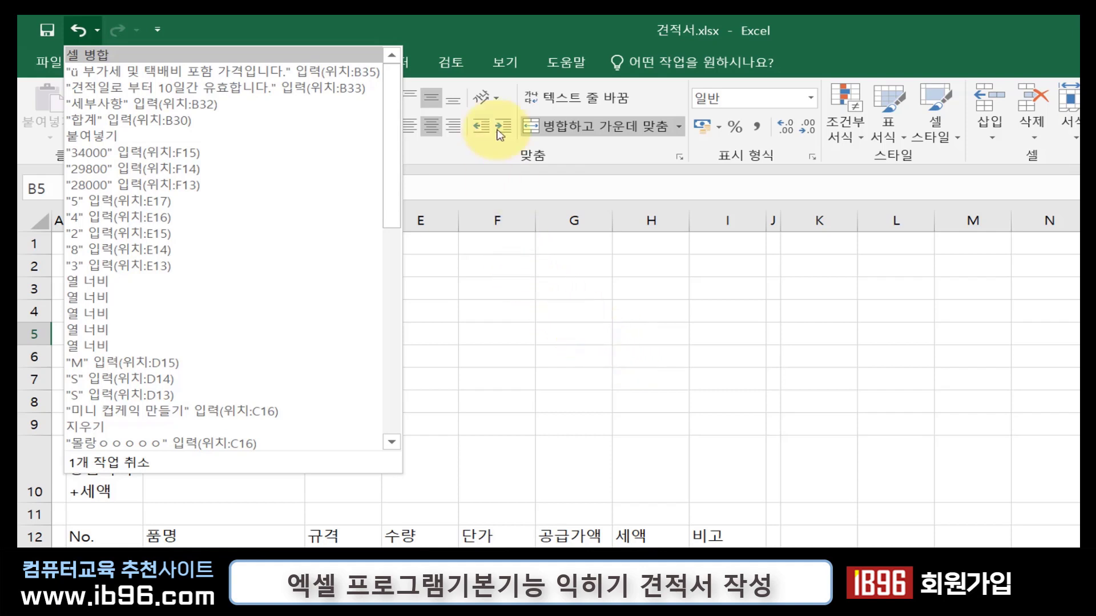
pyautogui.click(509, 38)
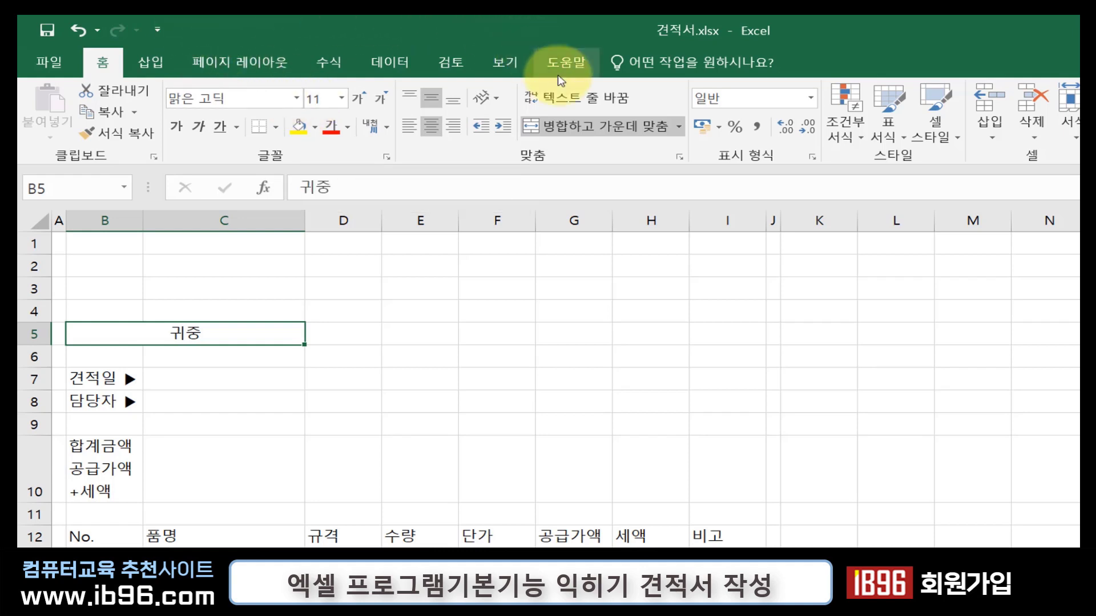
pyautogui.rightClick(599, 131)
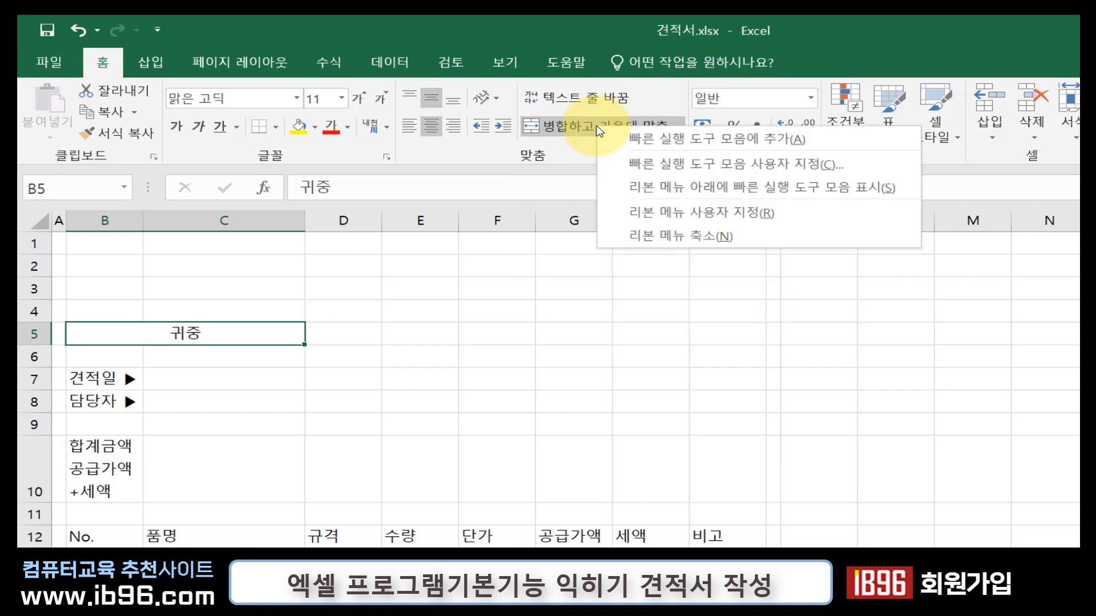
pyautogui.click(642, 140)
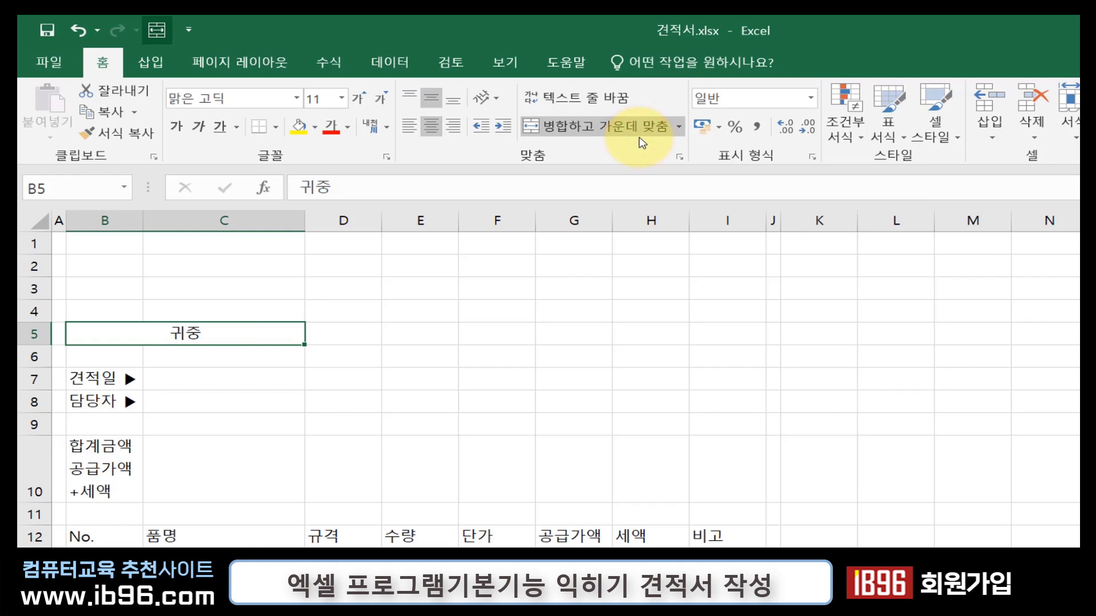
# - Merge and center cells B10:C10 containing the label 합계금액 공급가액+세액
pyautogui.click(121, 468)
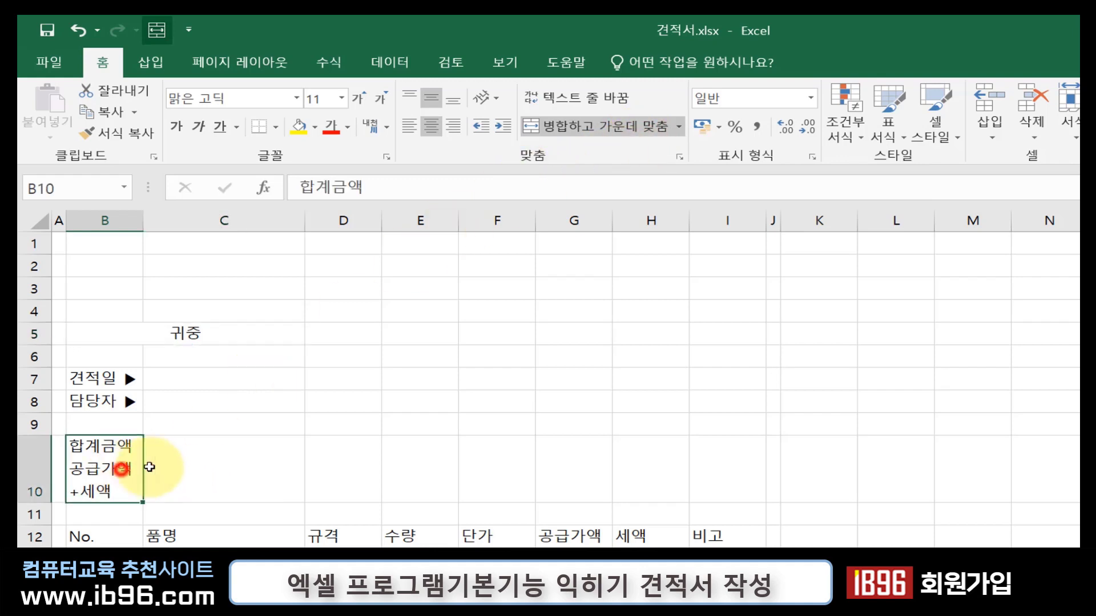
pyautogui.moveTo(150, 467); pyautogui.dragTo(240, 475)
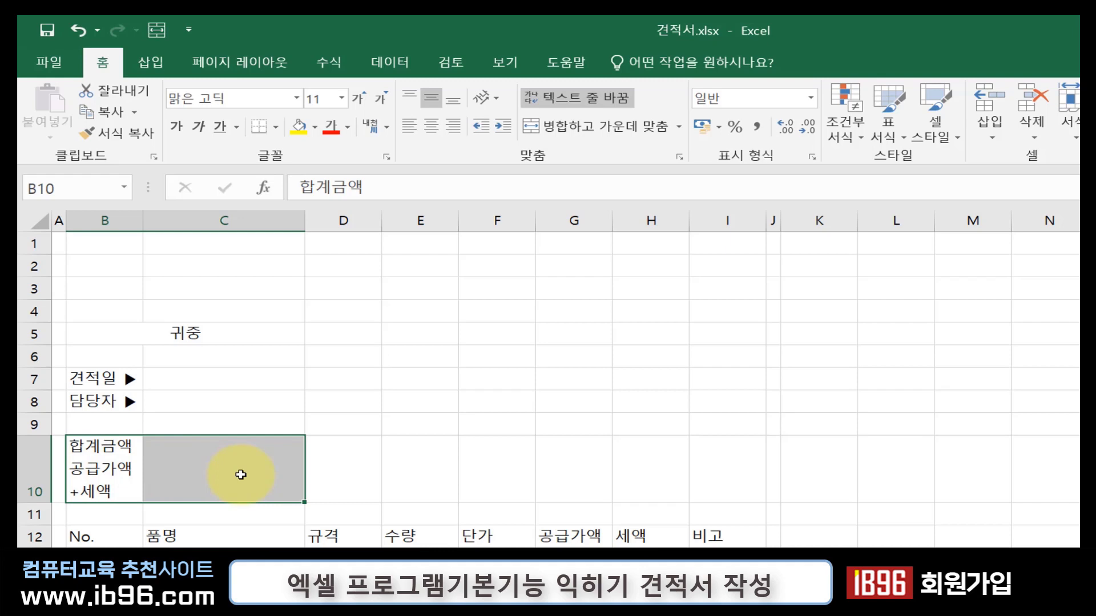
pyautogui.hotkey('alt', '4')
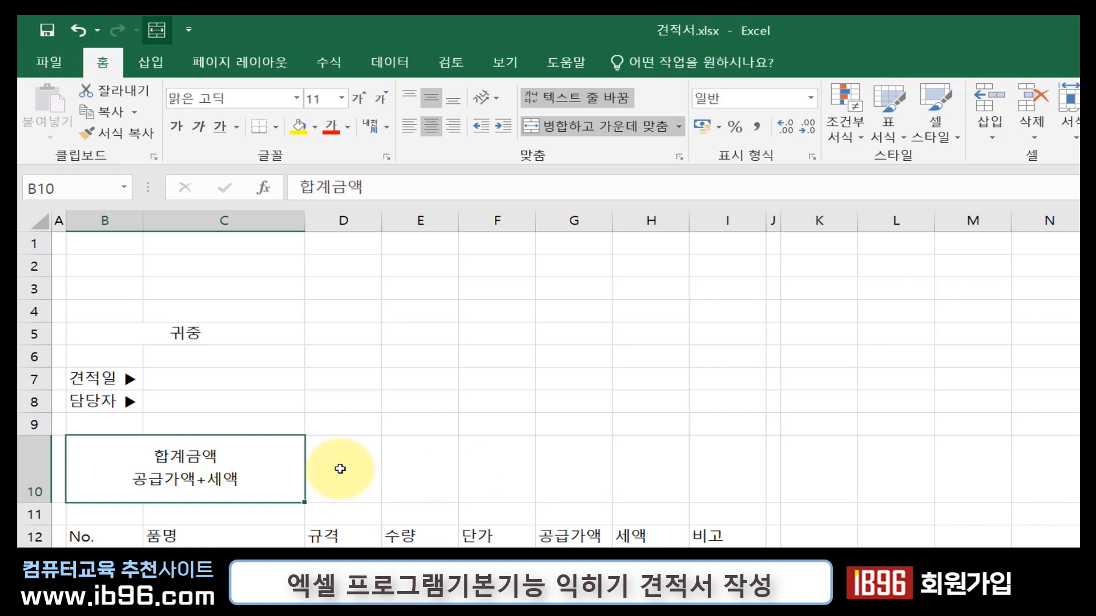
# - Merge and center the empty cells D10:G10, and do the same for H10:I10 as a separate block
pyautogui.moveTo(340, 468); pyautogui.dragTo(555, 449)
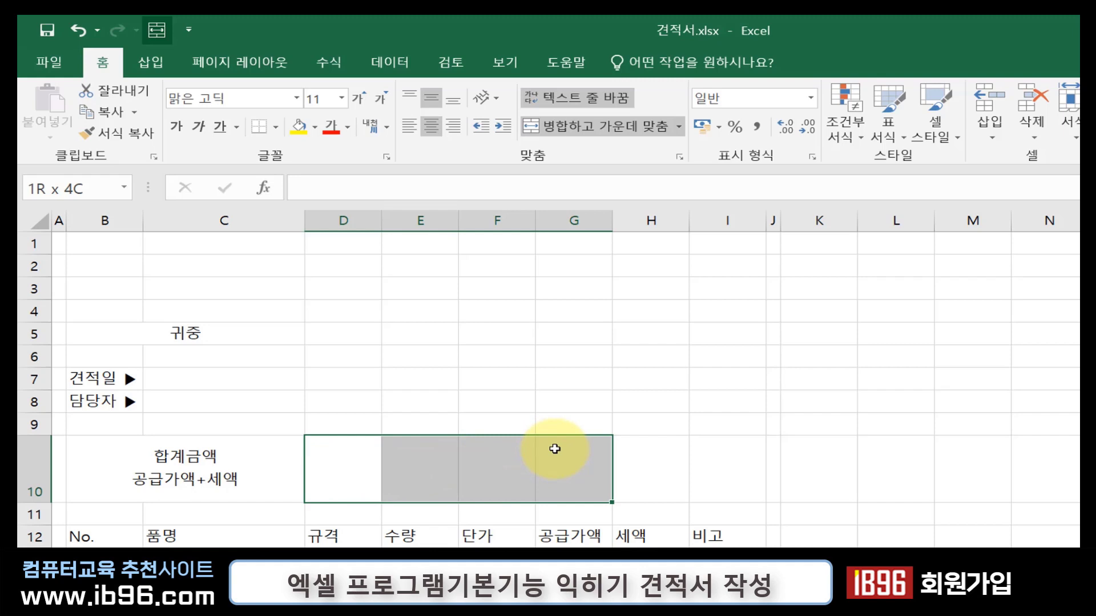
pyautogui.moveTo(555, 449); pyautogui.dragTo(555, 450)
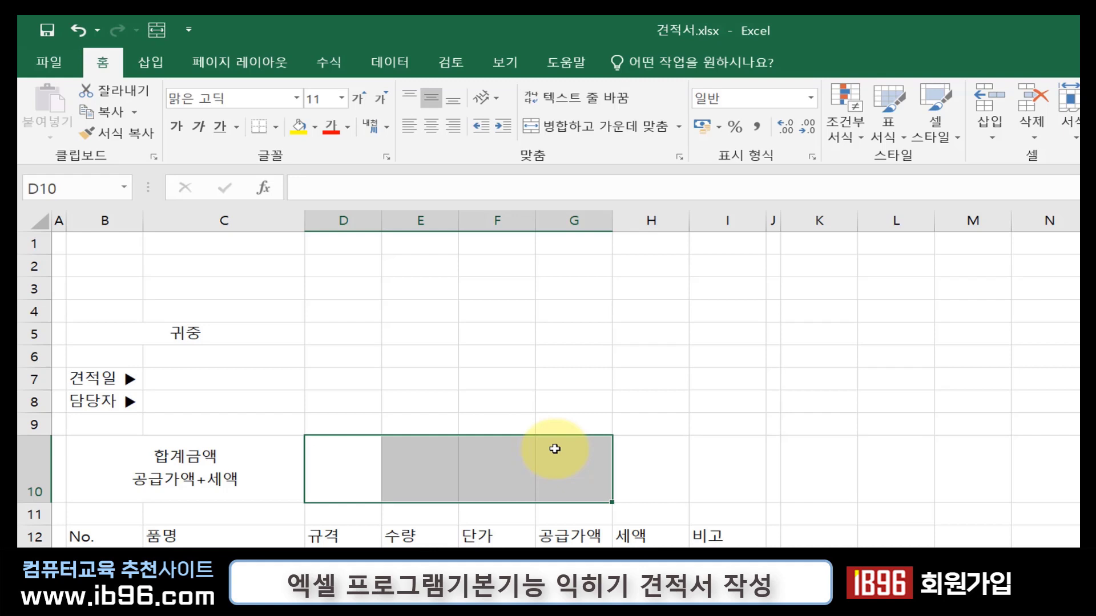
pyautogui.hotkey('alt', '4')
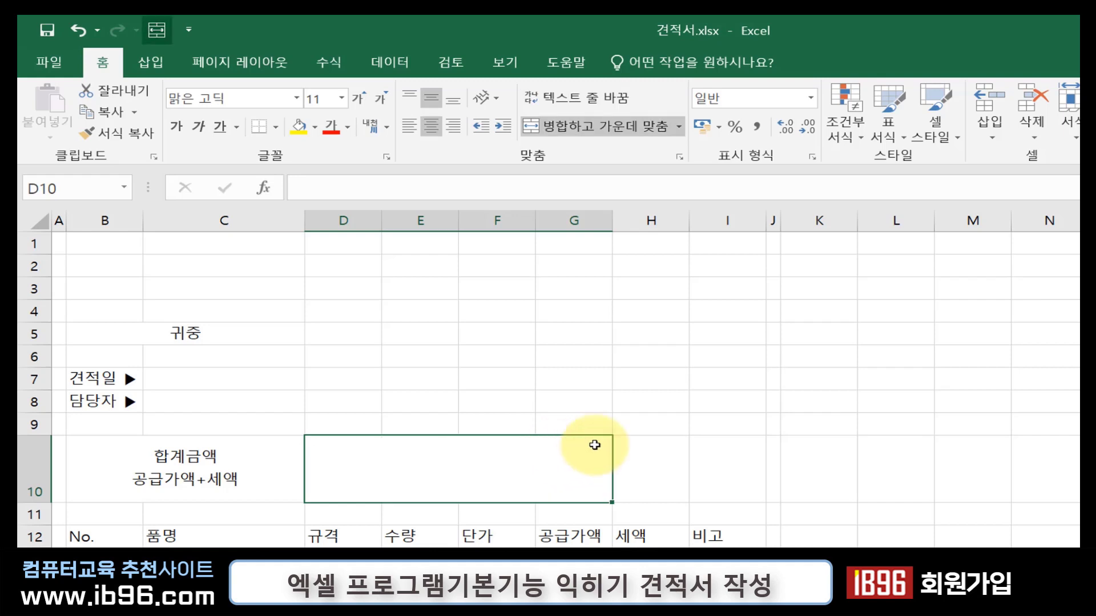
pyautogui.moveTo(649, 453); pyautogui.dragTo(709, 457)
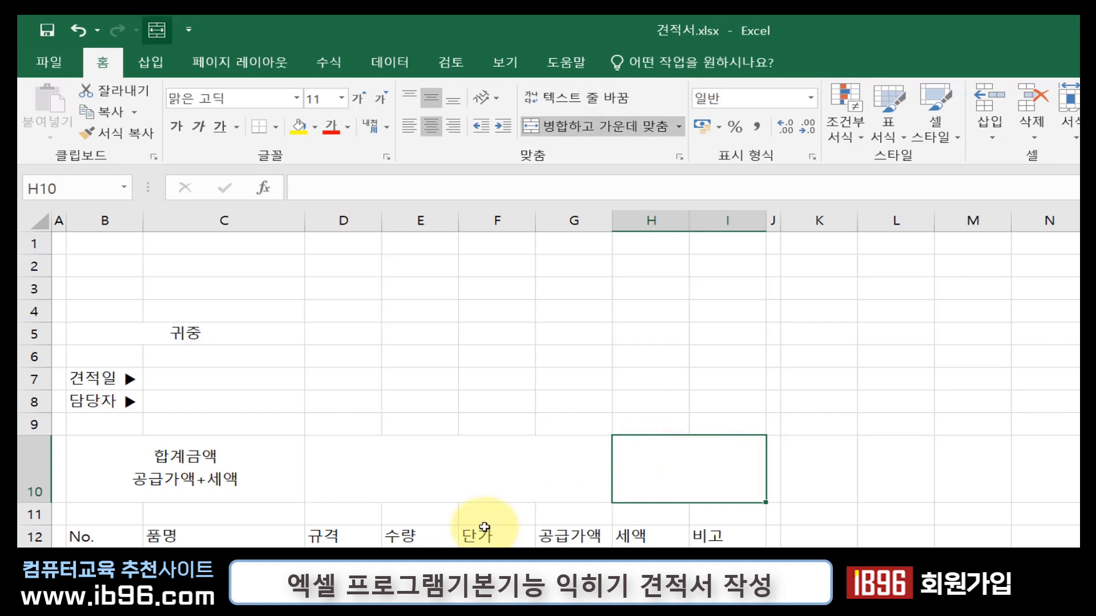
# - Right-align 귀중 in merged cell B5 and compare it with the sample quotation image 그림1.png in Photos before returning to Excel
pyautogui.click(265, 336)
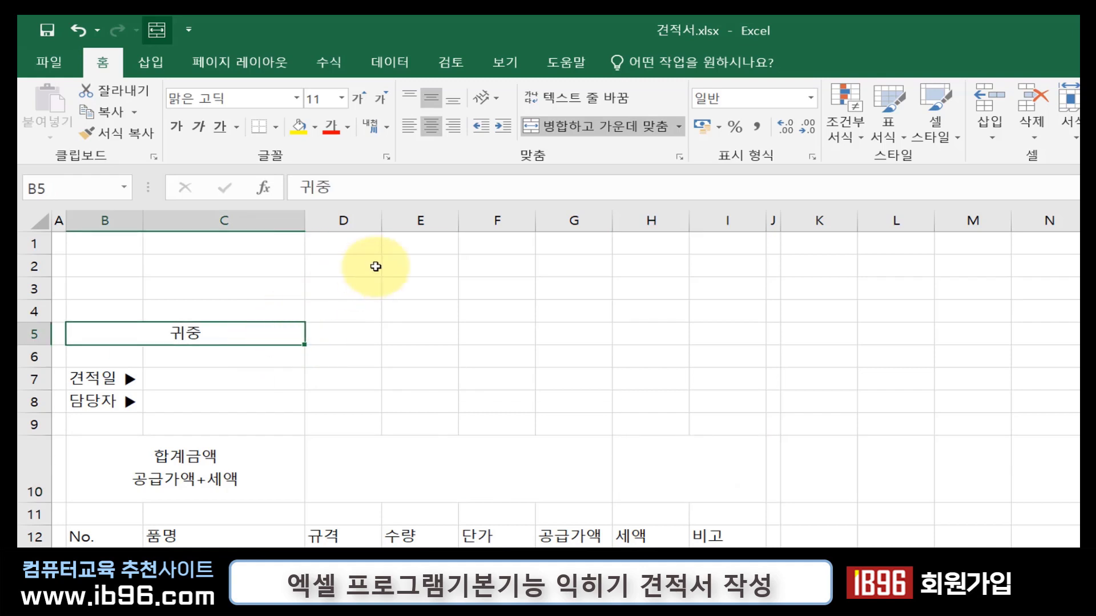
pyautogui.click(453, 136)
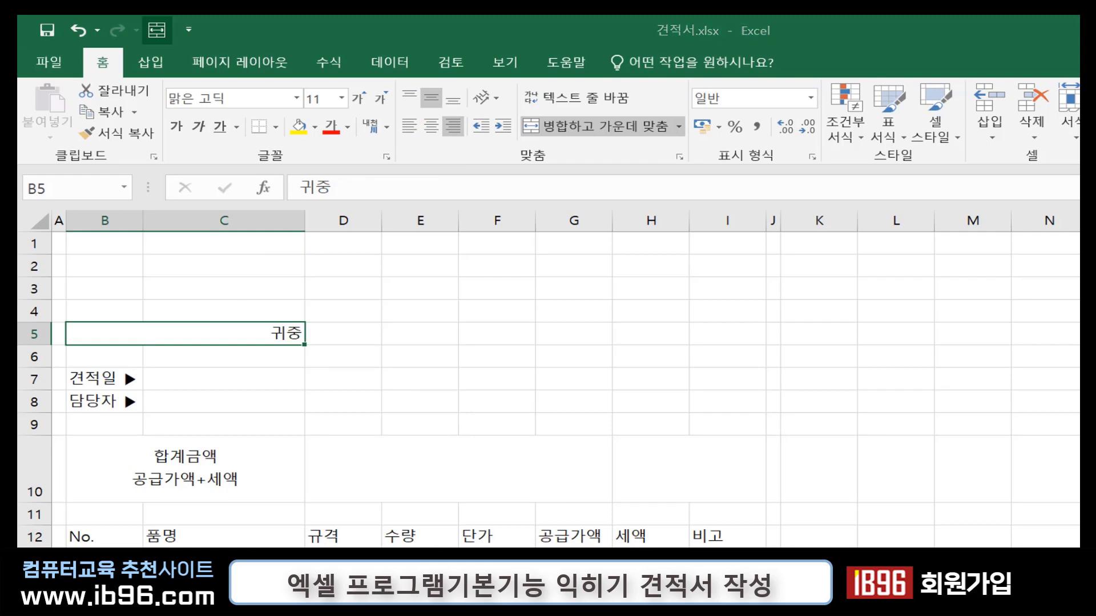
pyautogui.hotkey('alt', 'Tab')
pyautogui.moveTo(479, 329)
pyautogui.mouseDown()
pyautogui.moveTo(479, 565)
pyautogui.moveTo(479, 343)
pyautogui.mouseUp()
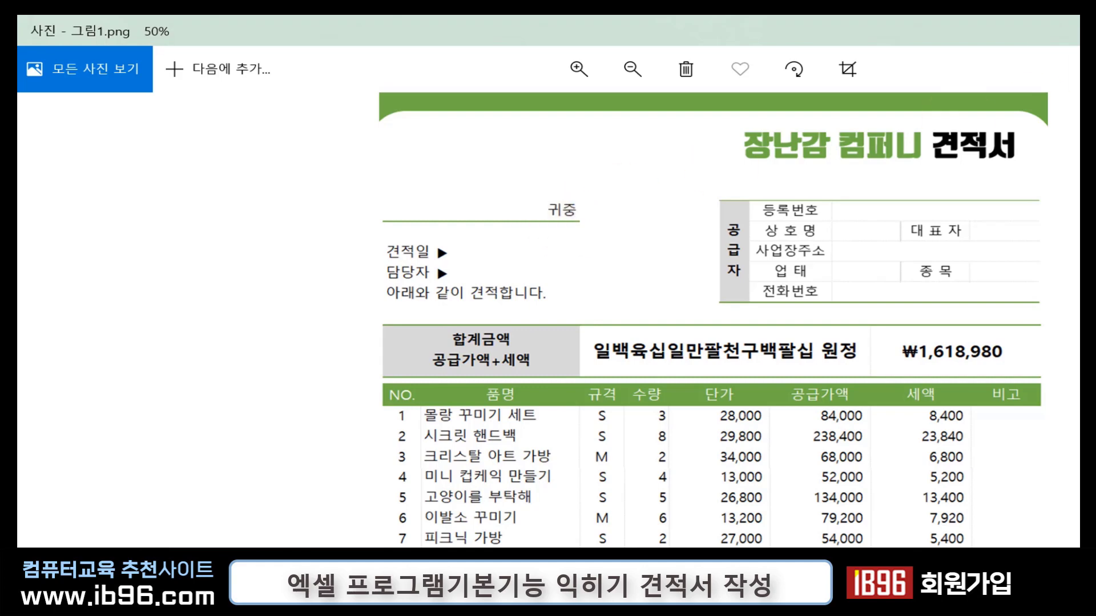
pyautogui.hotkey('alt', 'Tab')
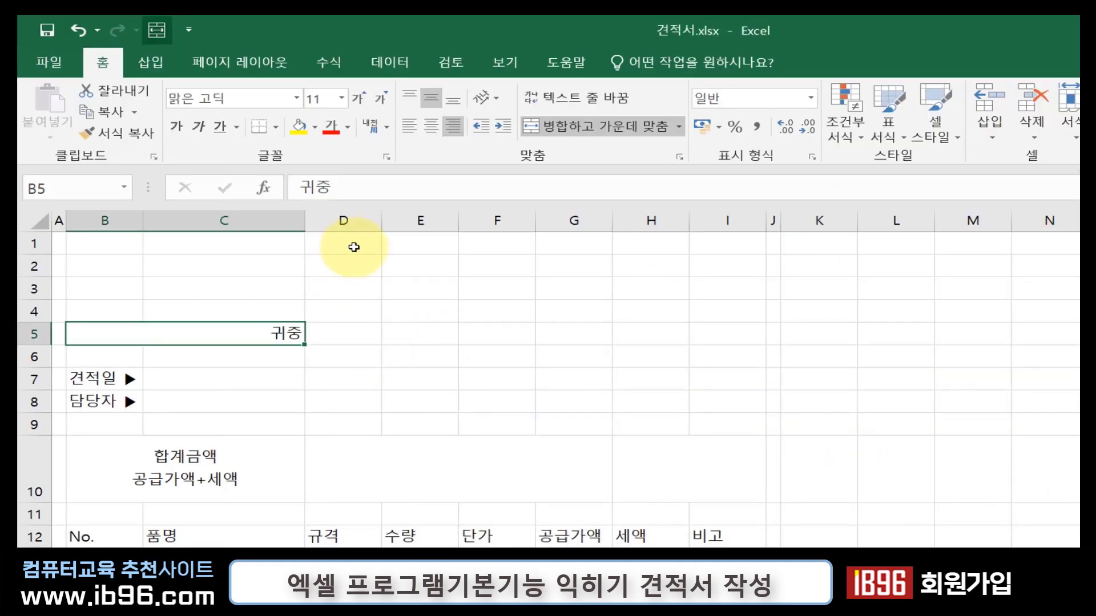
# - Apply an orange, medium-weight solid border along the bottom edge of the merged 귀중 cell B5
pyautogui.hotkey('ctrl', '1')
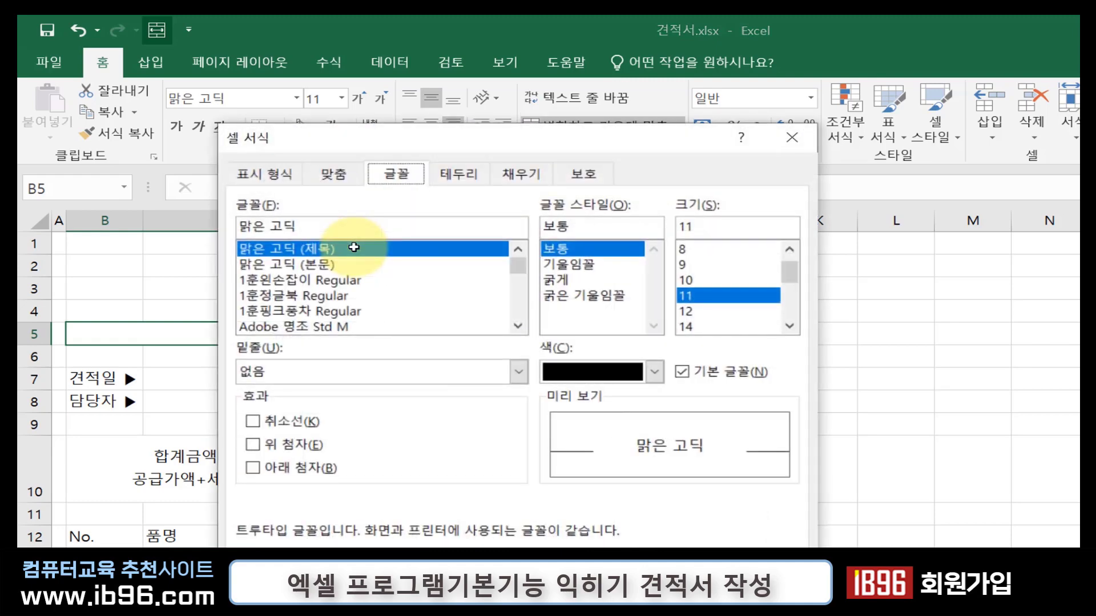
pyautogui.click(450, 176)
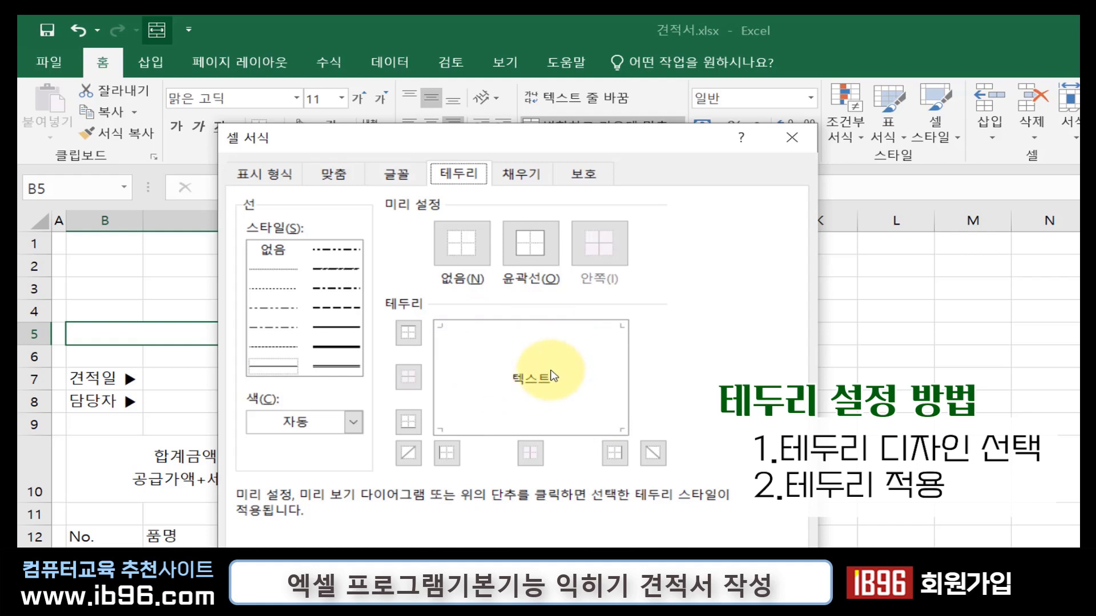
pyautogui.click(346, 327)
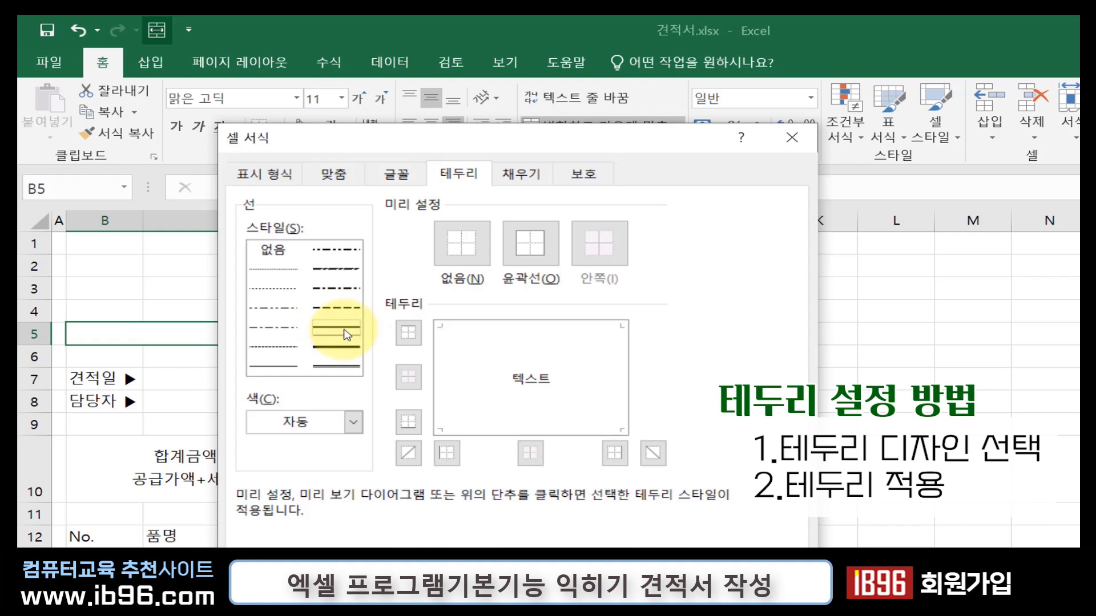
pyautogui.click(324, 421)
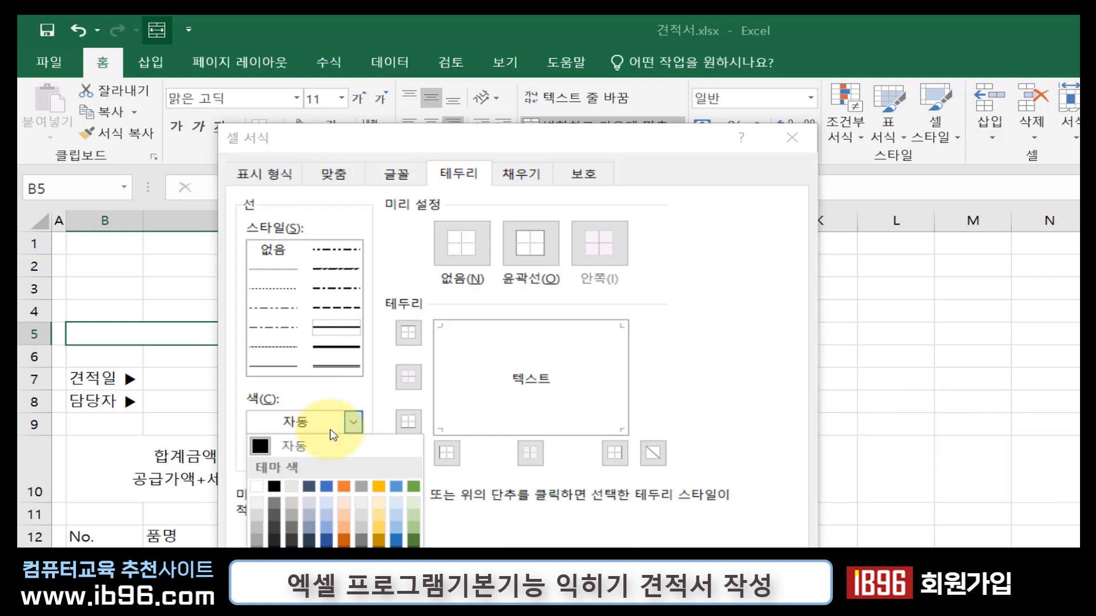
pyautogui.click(347, 490)
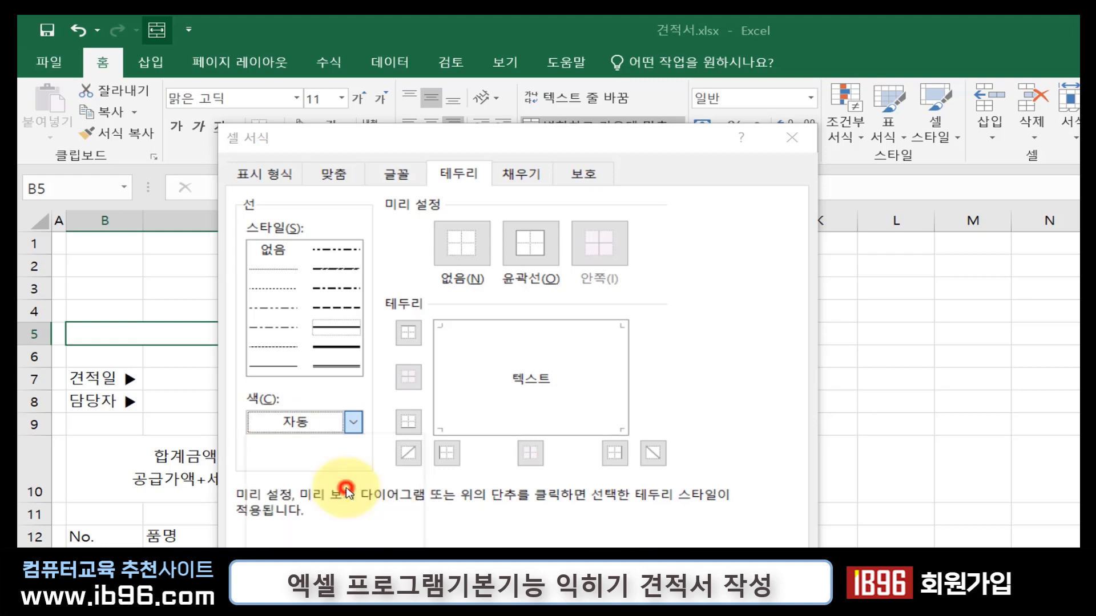
pyautogui.click(521, 431)
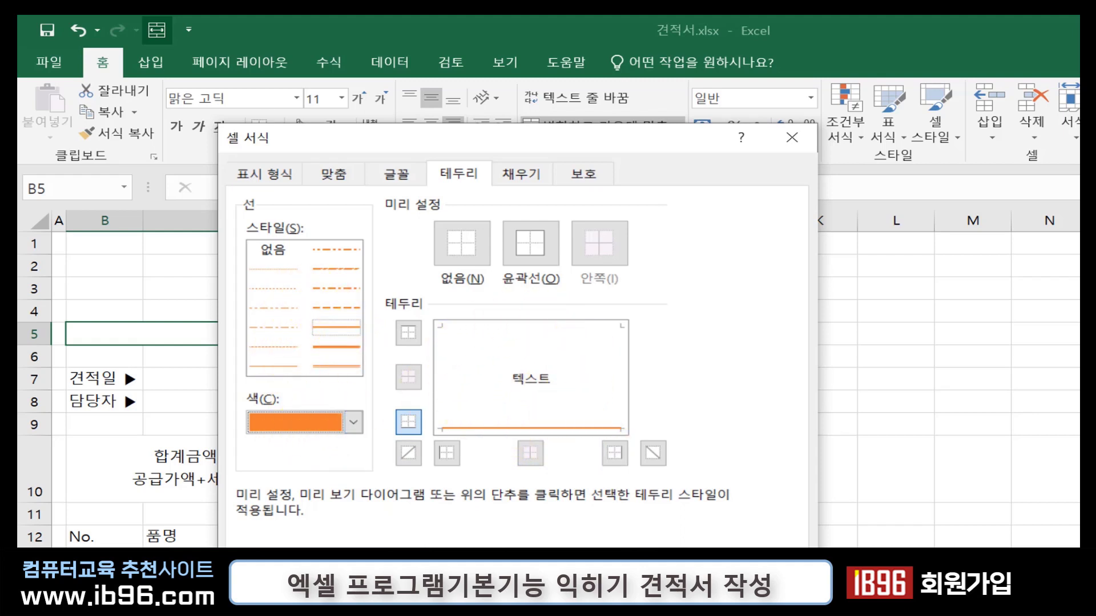
pyautogui.press('Return')
pyautogui.click(568, 359)
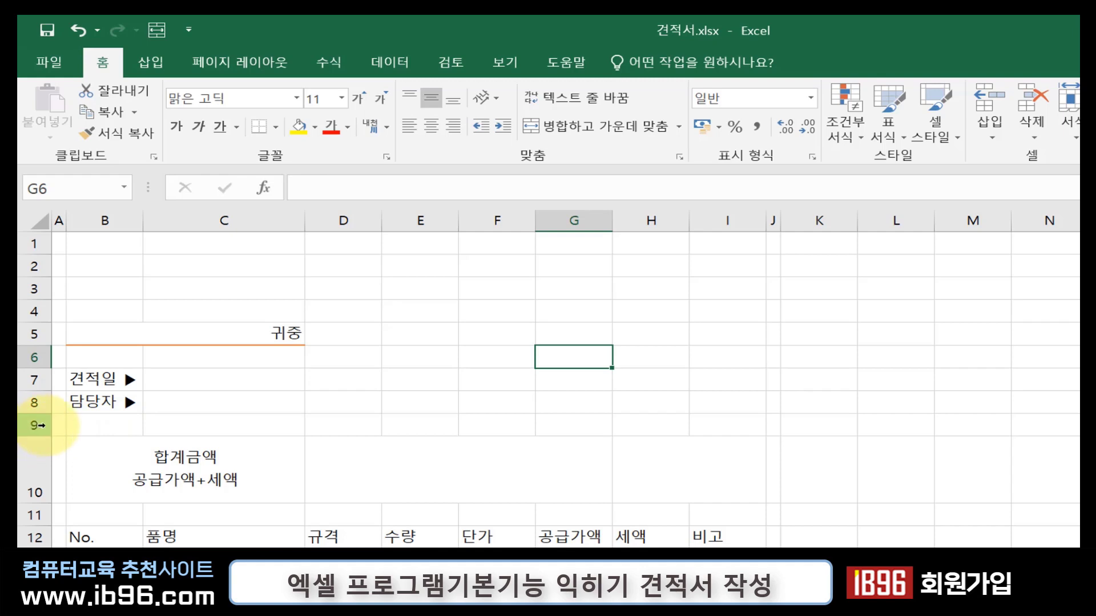
# - Insert one blank row at row 9, below the 담당자 row
pyautogui.click(35, 425)
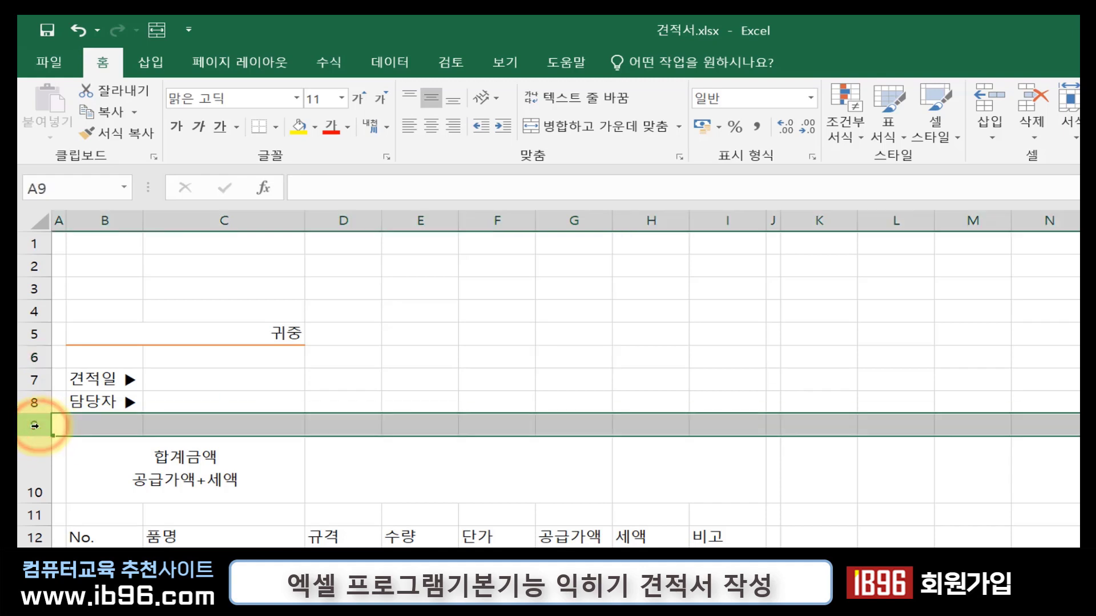
pyautogui.rightClick(35, 425)
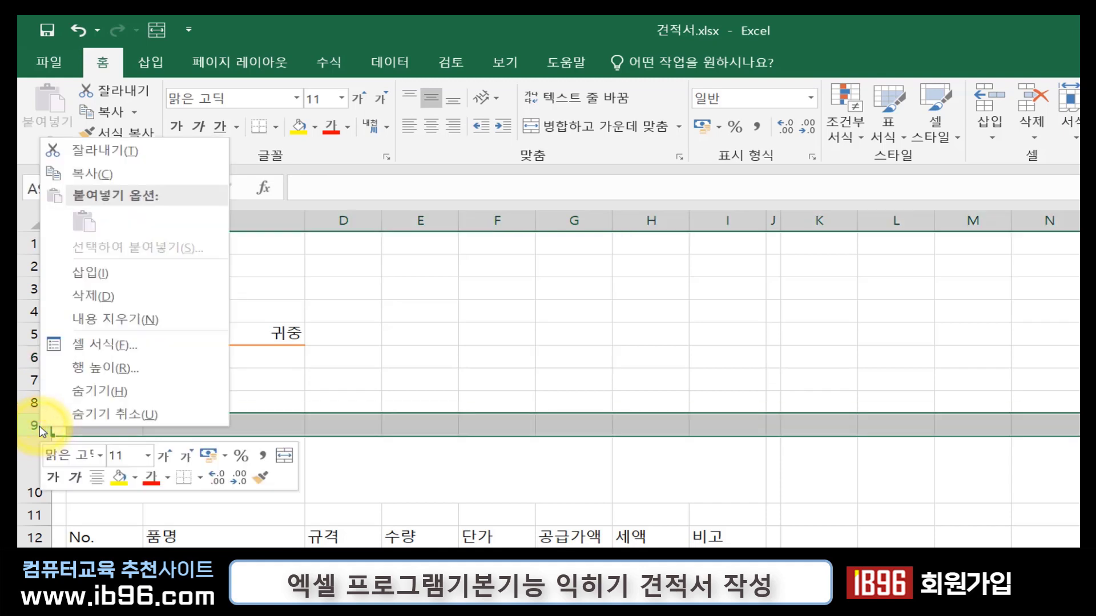
pyautogui.click(127, 278)
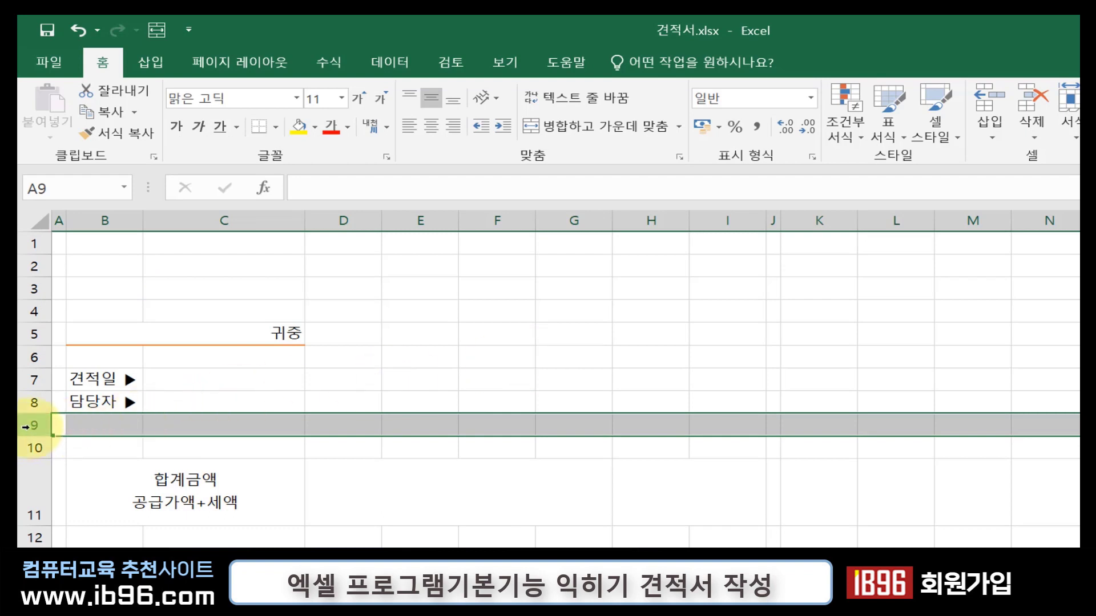
pyautogui.rightClick(26, 427)
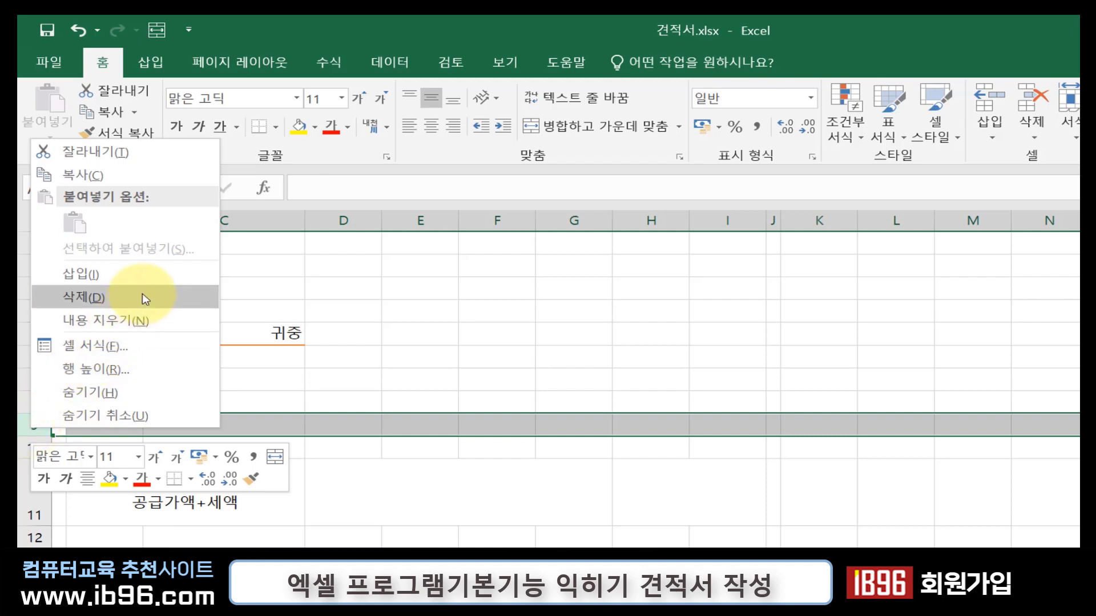
pyautogui.click(530, 360)
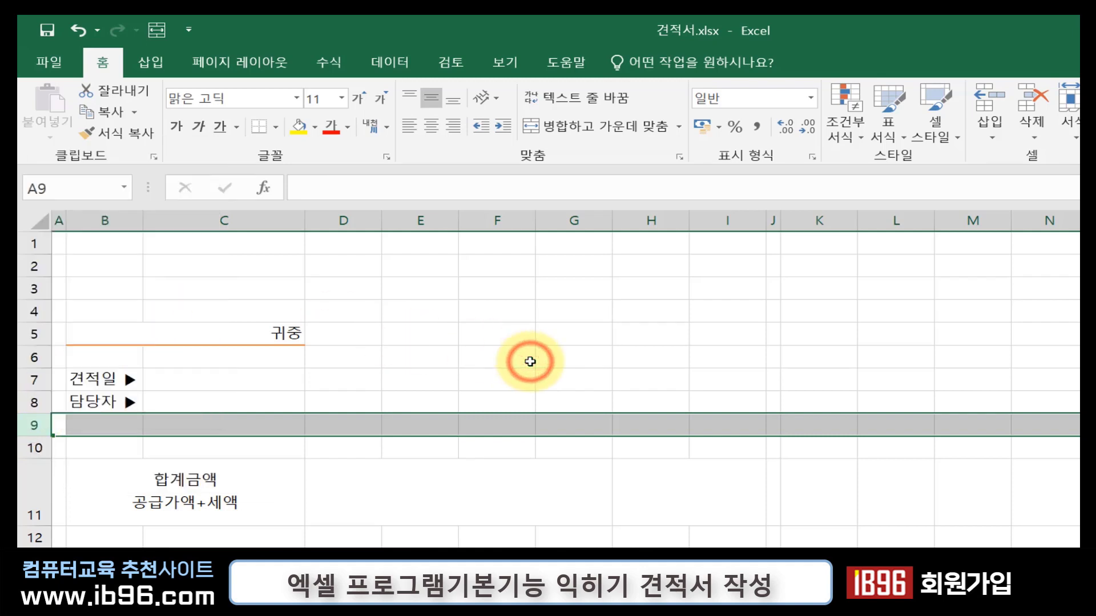
# - Try inserting three blank rows above the 담당자 row using rows 8 to 10, and undo the insertion
pyautogui.click(36, 402)
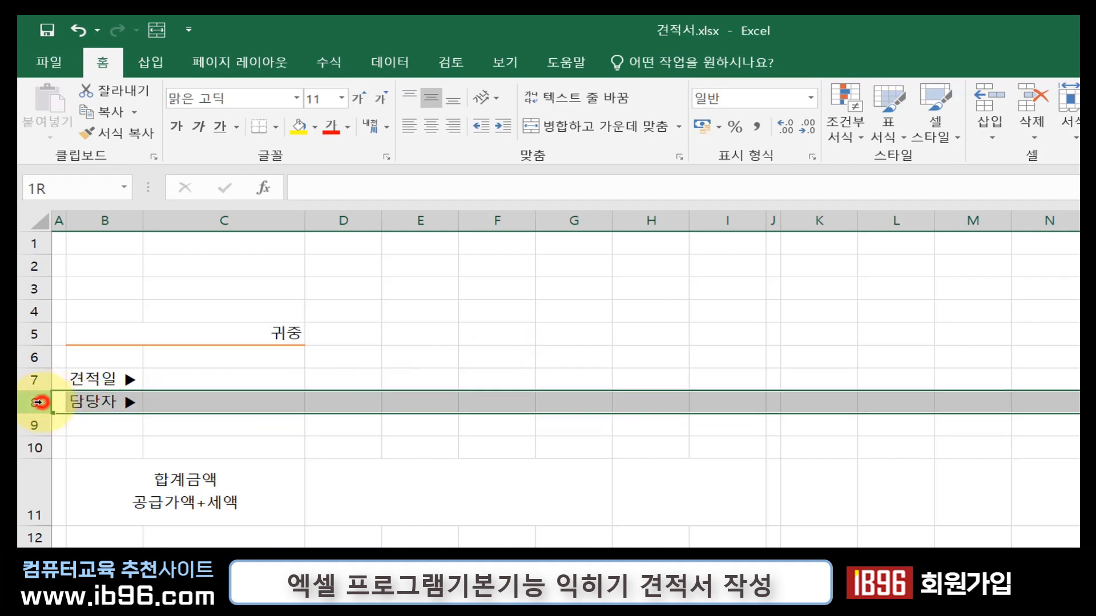
pyautogui.moveTo(35, 403); pyautogui.dragTo(38, 445)
pyautogui.rightClick(38, 446)
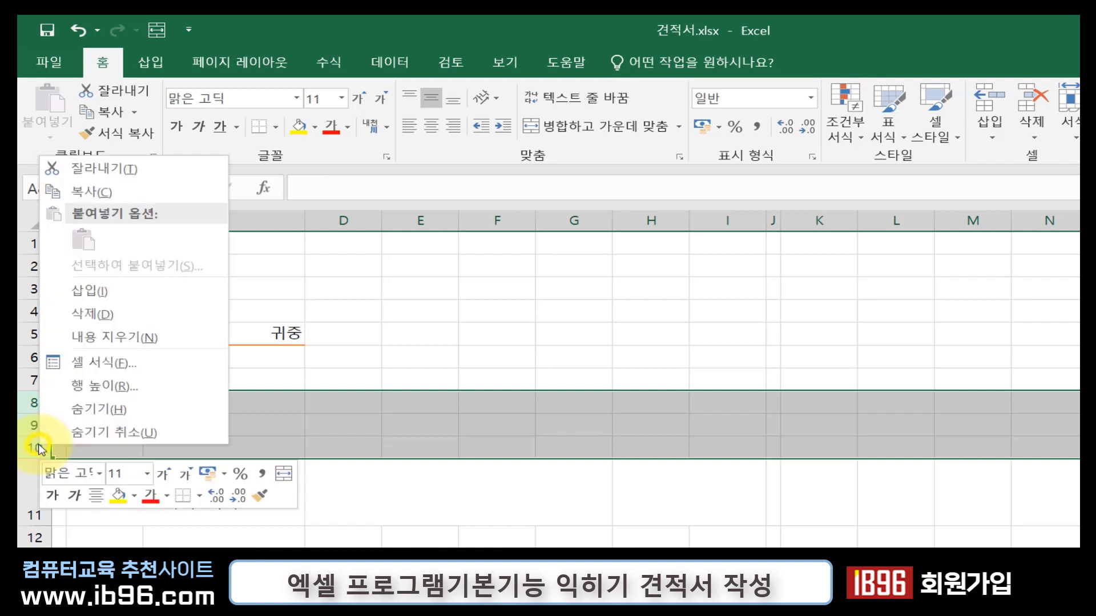
pyautogui.click(166, 300)
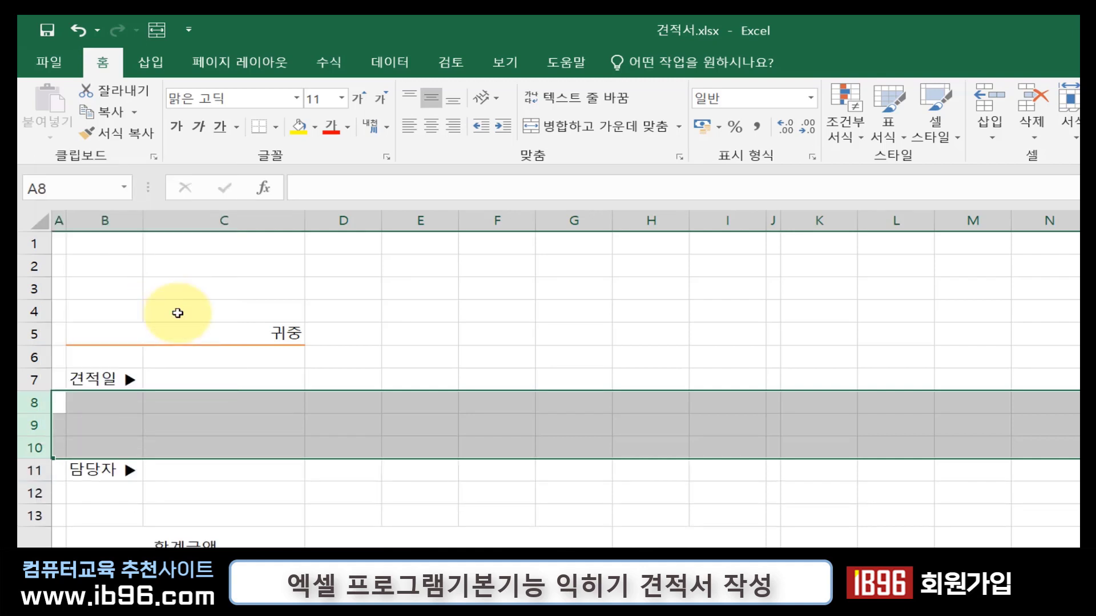
pyautogui.hotkey('ctrl', 'z')
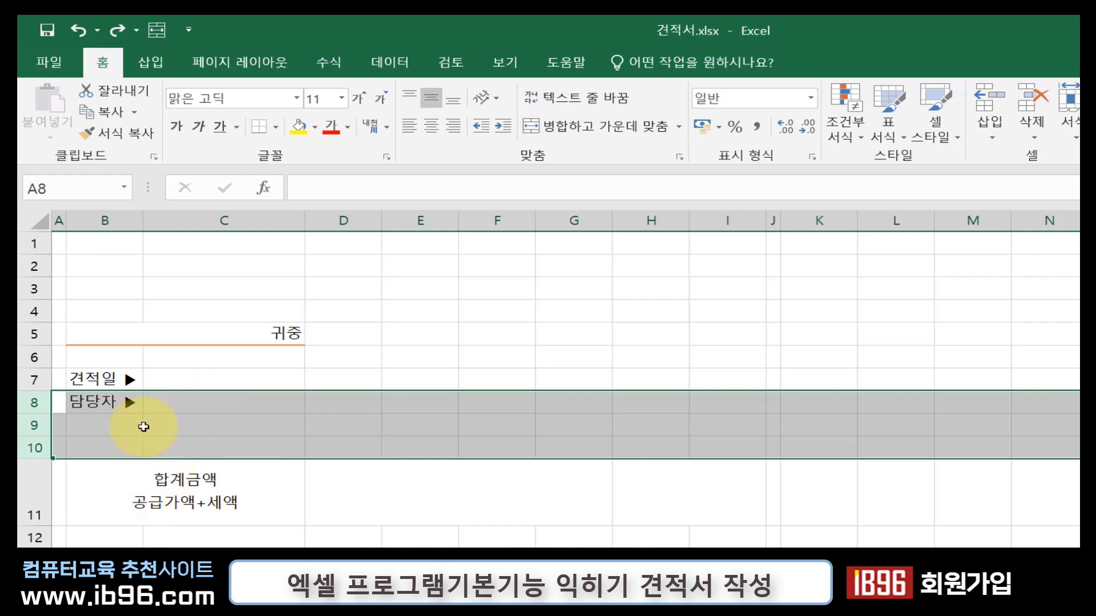
# - Enter the text 아래와 같이 견적합니다. in cell B9, below the 담당자 label
pyautogui.click(123, 429)
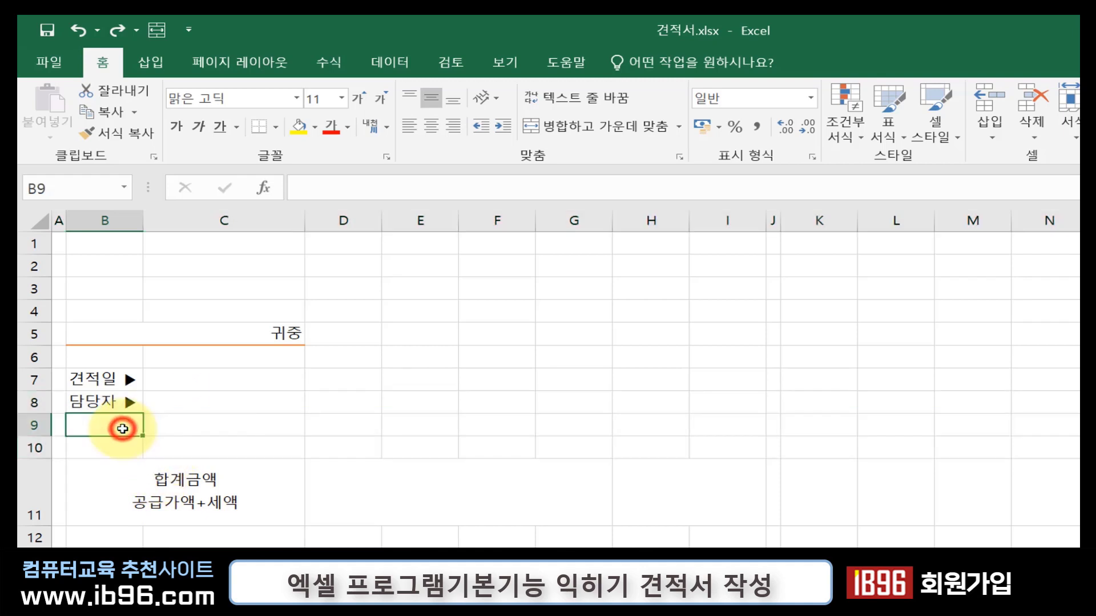
pyautogui.write('ㅇ아래와 같')
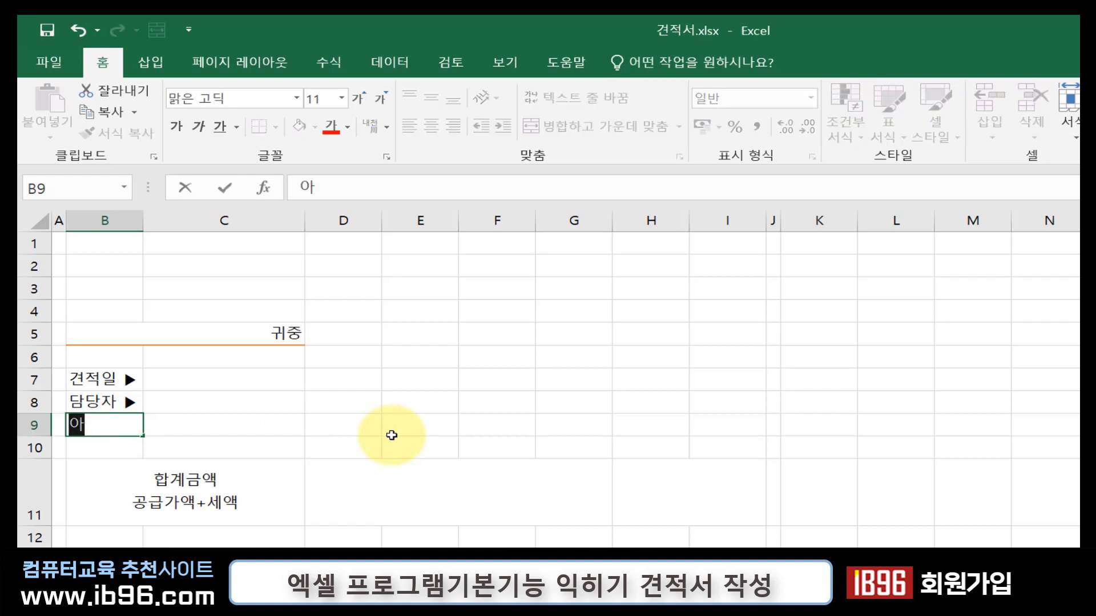
pyautogui.write('이 견적')
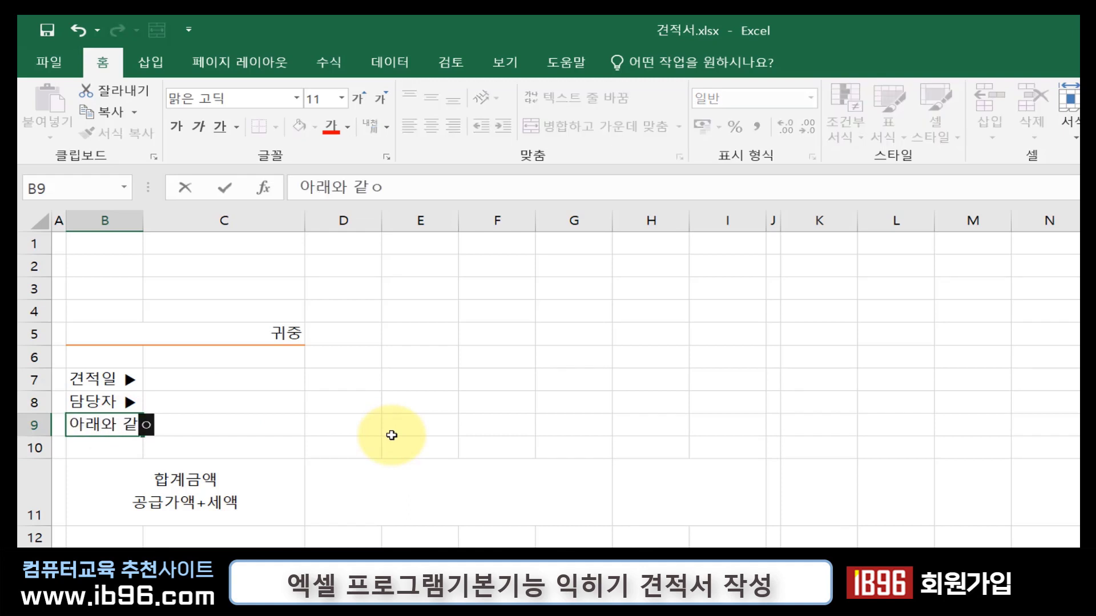
pyautogui.write('합니다.')
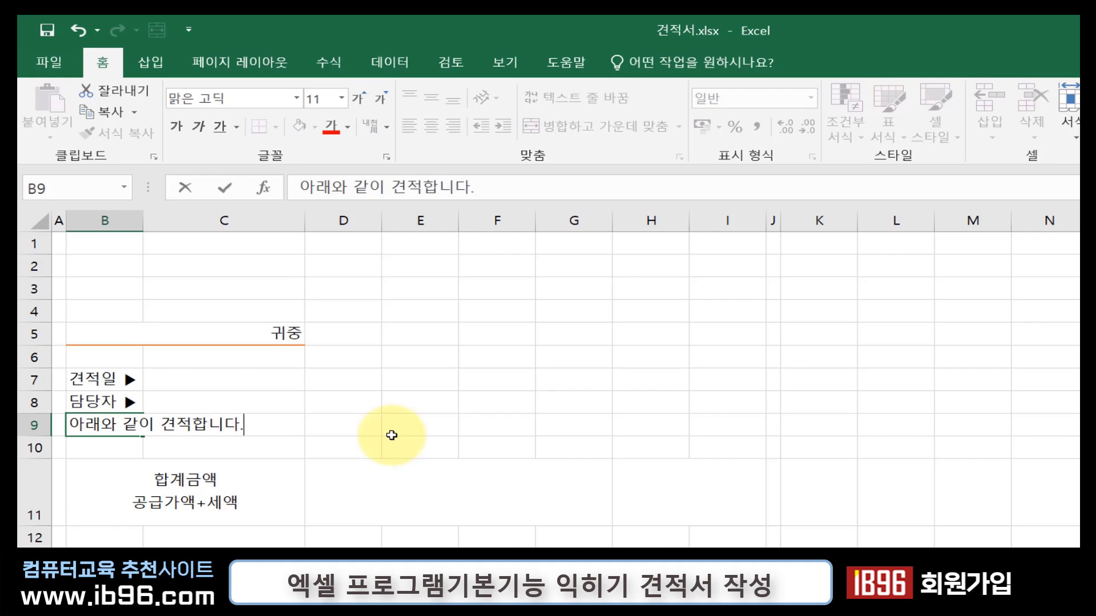
pyautogui.press('Return')
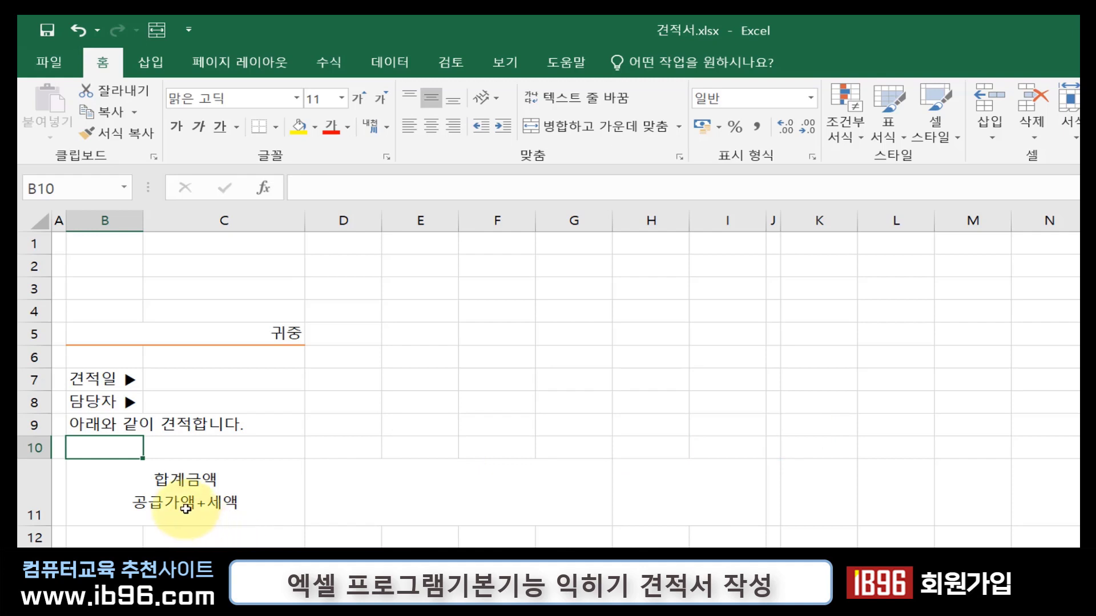
# - Apply orange, medium-weight solid borders along the upper and lower edges of the 합계금액 row, B11:I11
pyautogui.moveTo(171, 507); pyautogui.dragTo(653, 491)
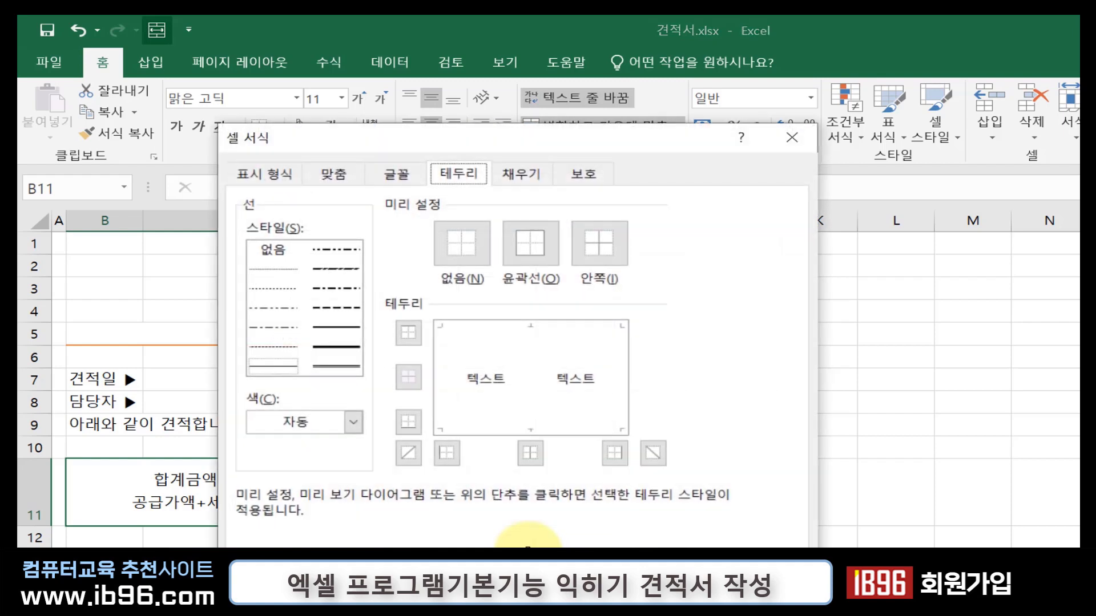
pyautogui.click(350, 327)
pyautogui.click(314, 421)
pyautogui.click(343, 488)
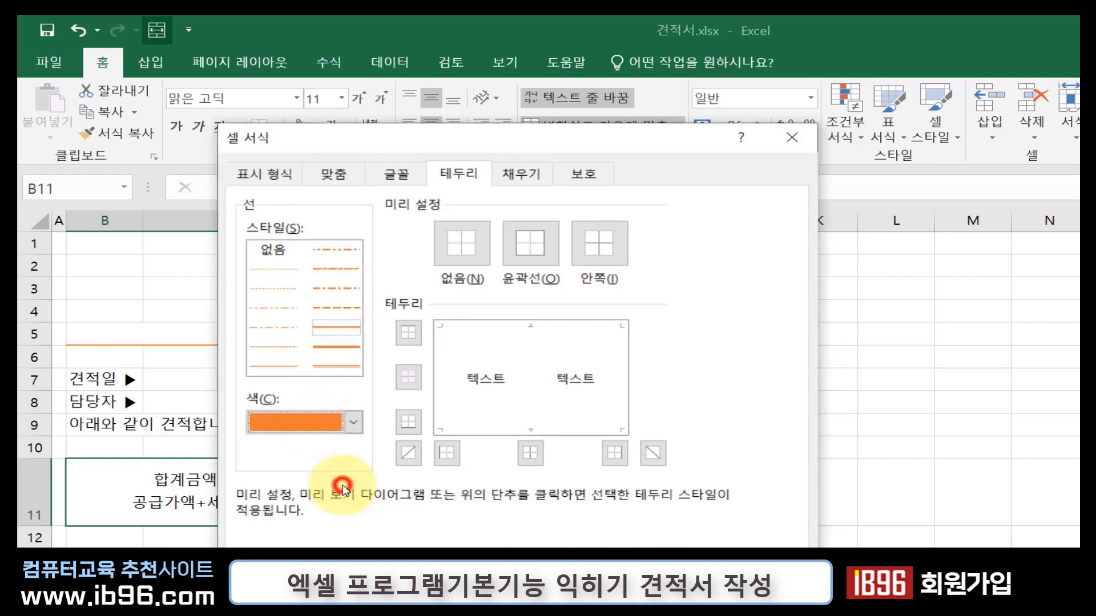
pyautogui.click(502, 327)
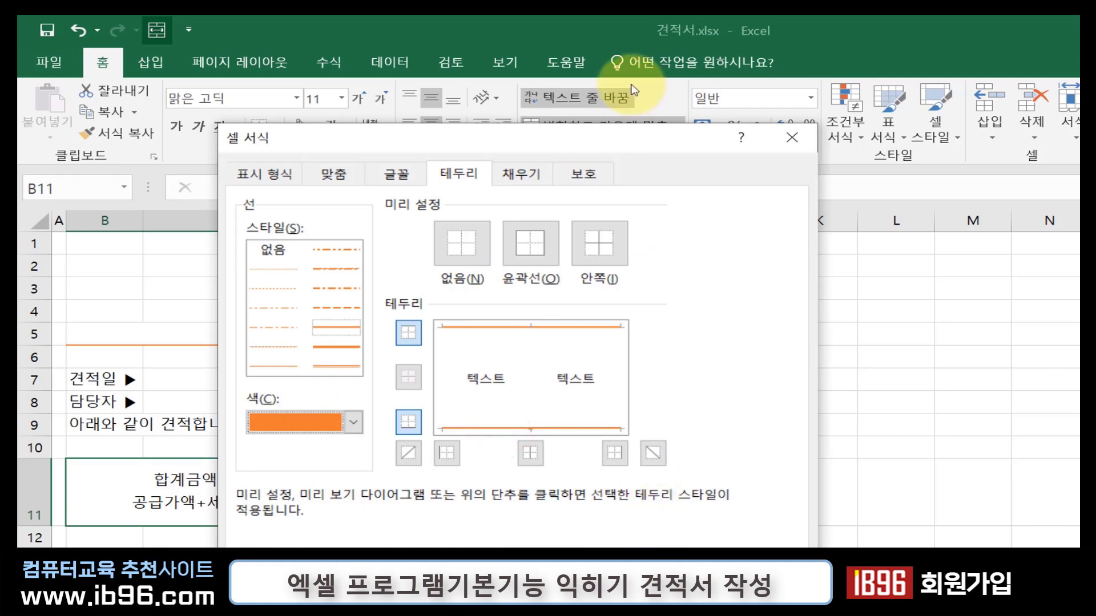
pyautogui.moveTo(611, 148); pyautogui.dragTo(981, 168)
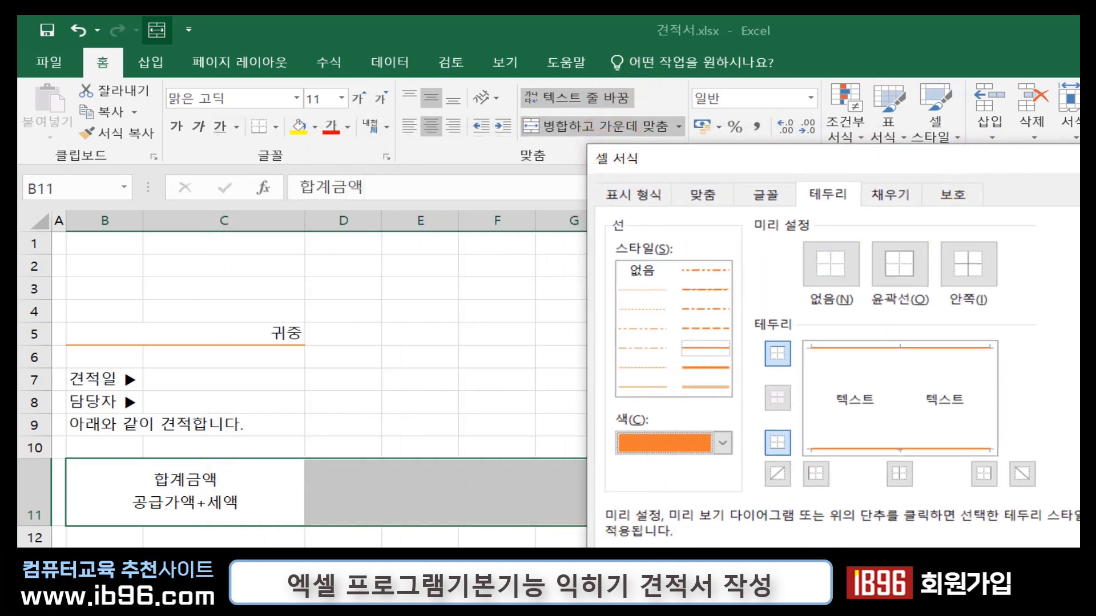
pyautogui.press('Return')
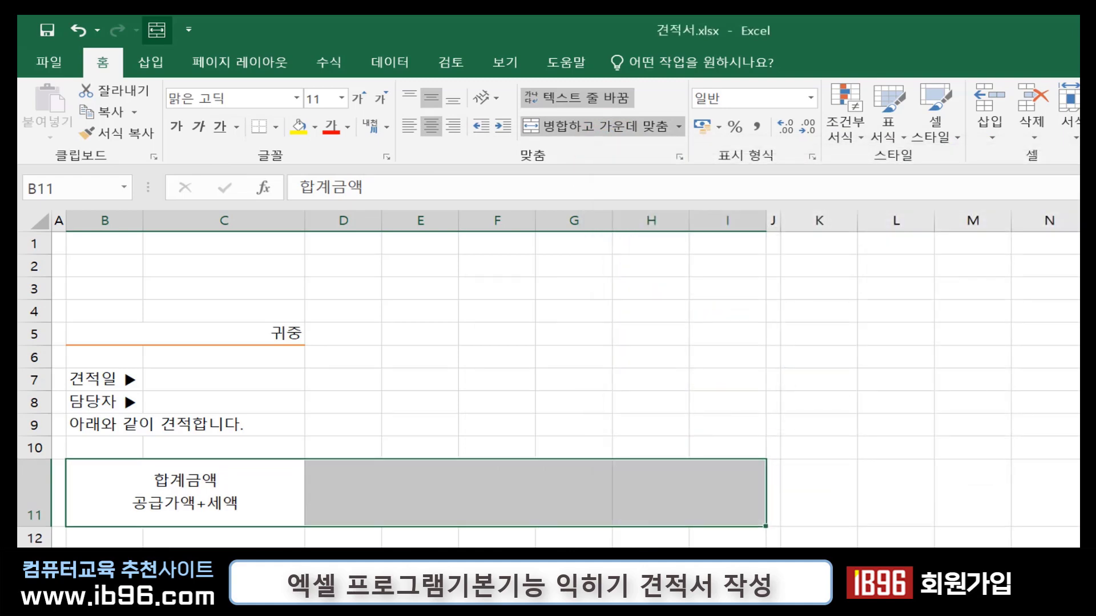
# - Try bolding the 합계금액 cell B11 and the blank cells D11:I11, and undo the bold on both
pyautogui.click(252, 505)
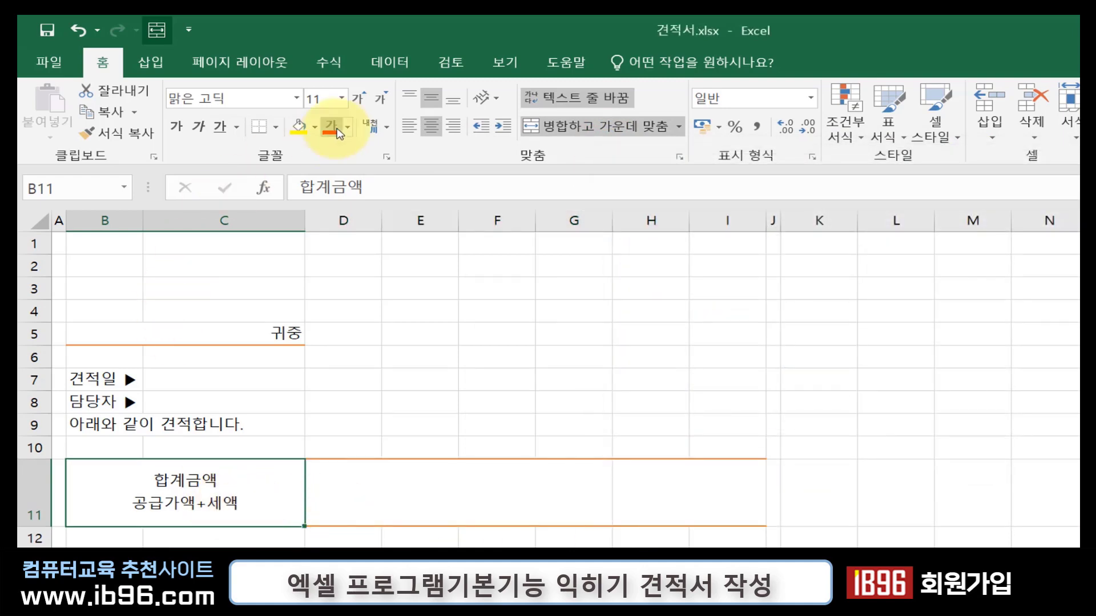
pyautogui.click(179, 131)
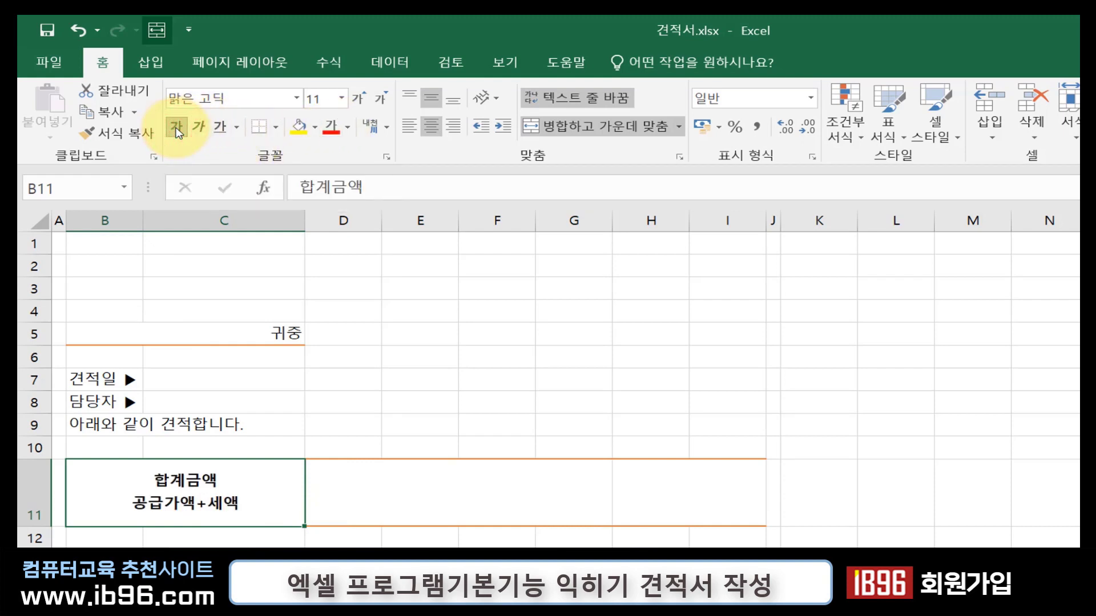
pyautogui.moveTo(417, 497); pyautogui.dragTo(742, 494)
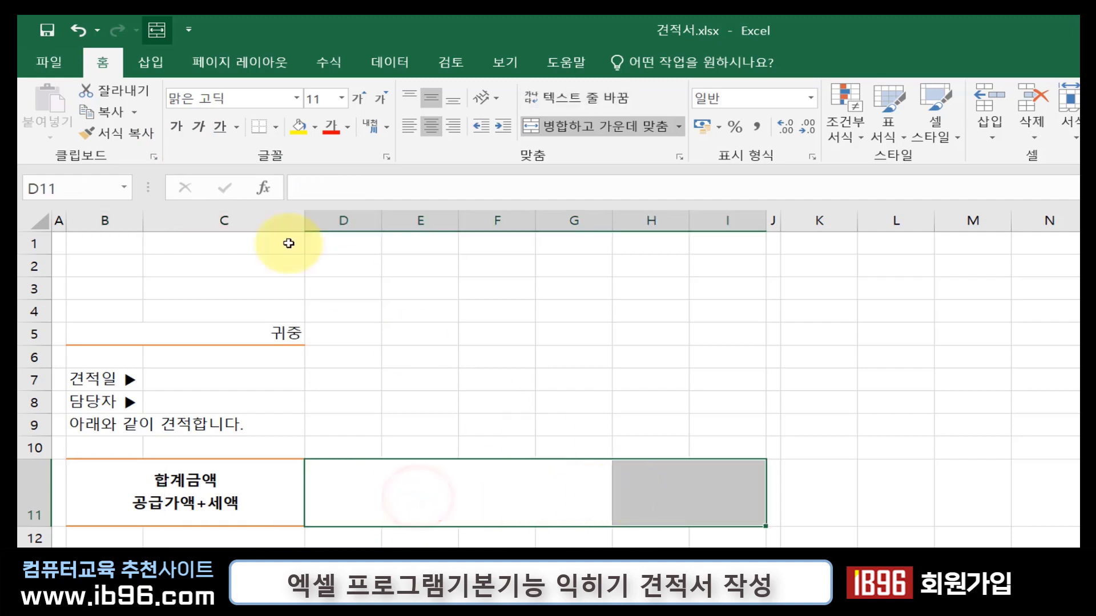
pyautogui.click(182, 135)
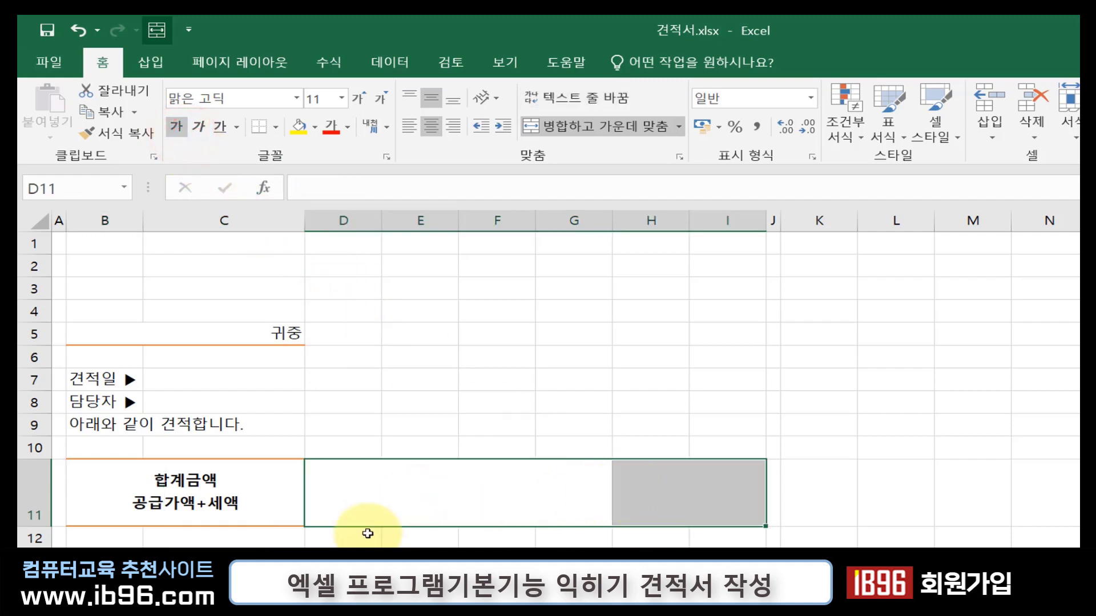
pyautogui.hotkey('ctrl', 'z')
pyautogui.click(247, 498)
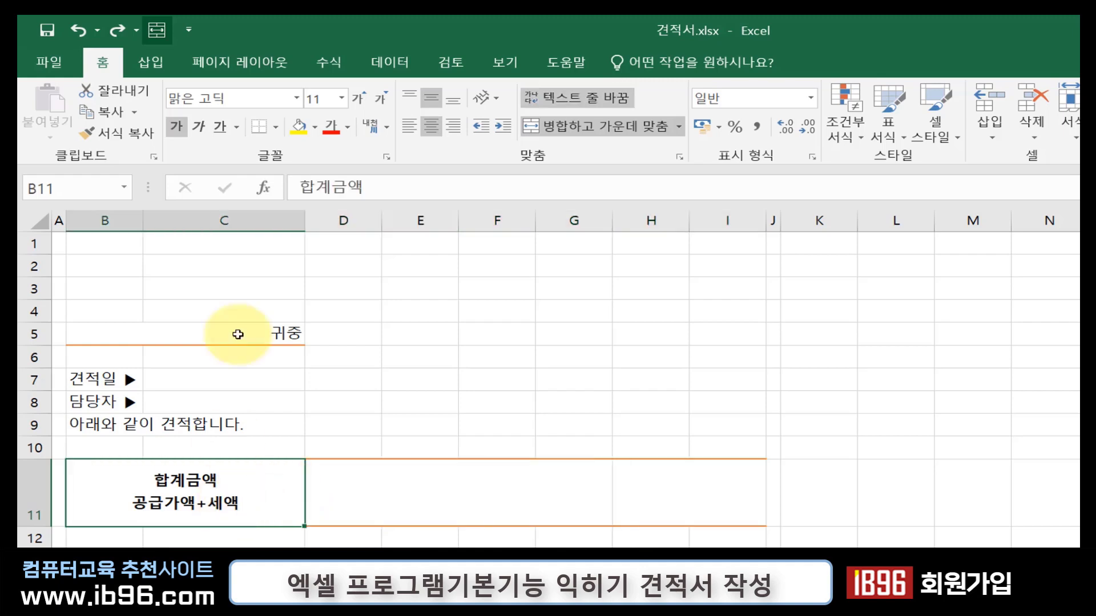
pyautogui.hotkey('ctrl', 'b')
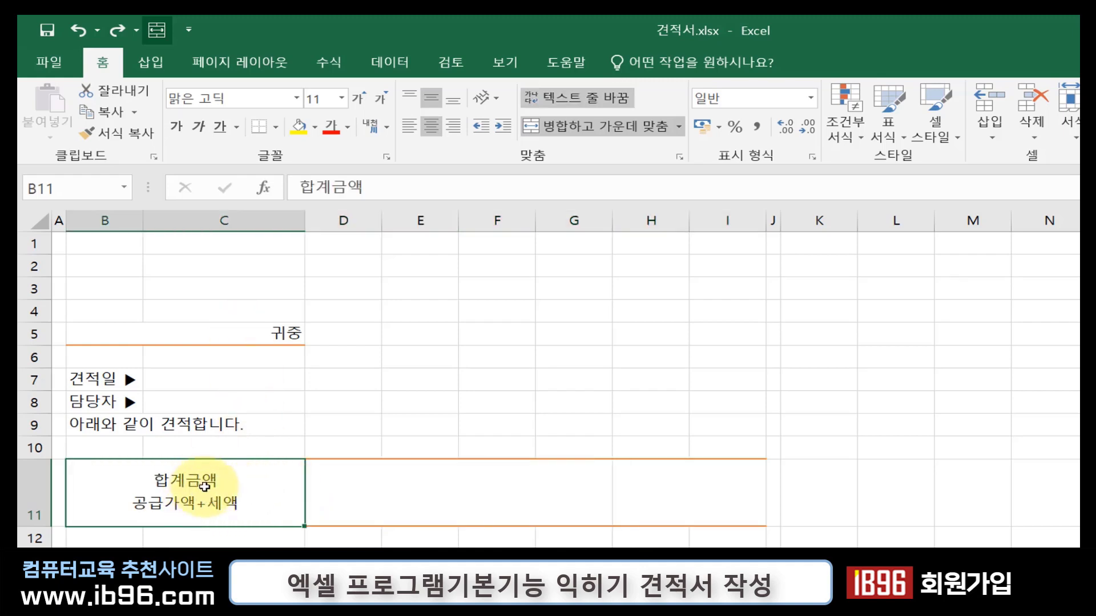
# - Bold the 합계금액 cell B11 and repeat the bold formatting on the blank cells D11:I11
pyautogui.click(177, 129)
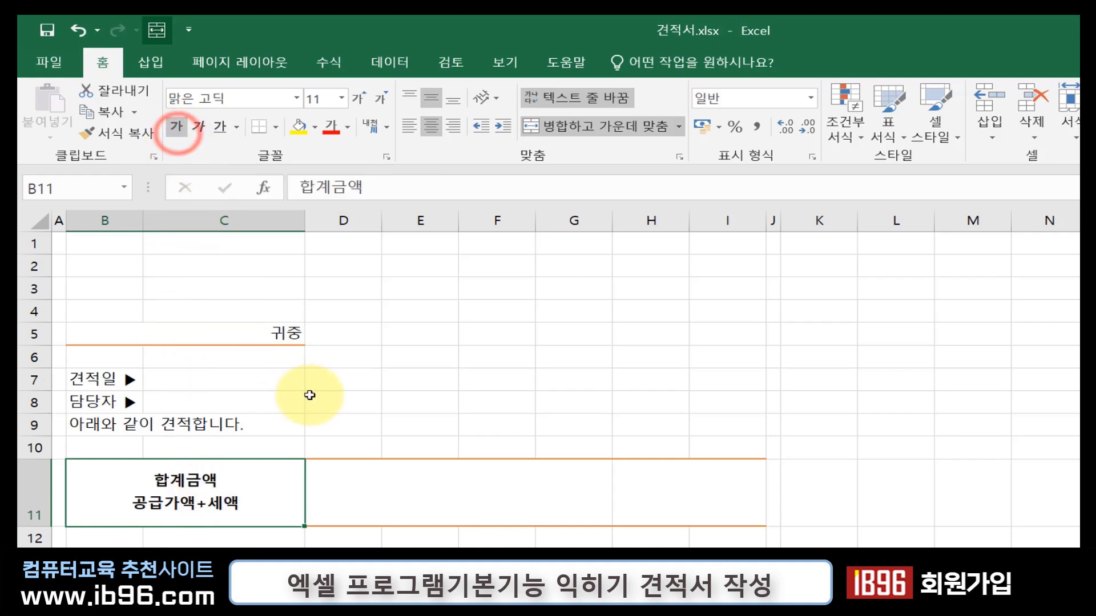
pyautogui.moveTo(395, 503); pyautogui.dragTo(628, 516)
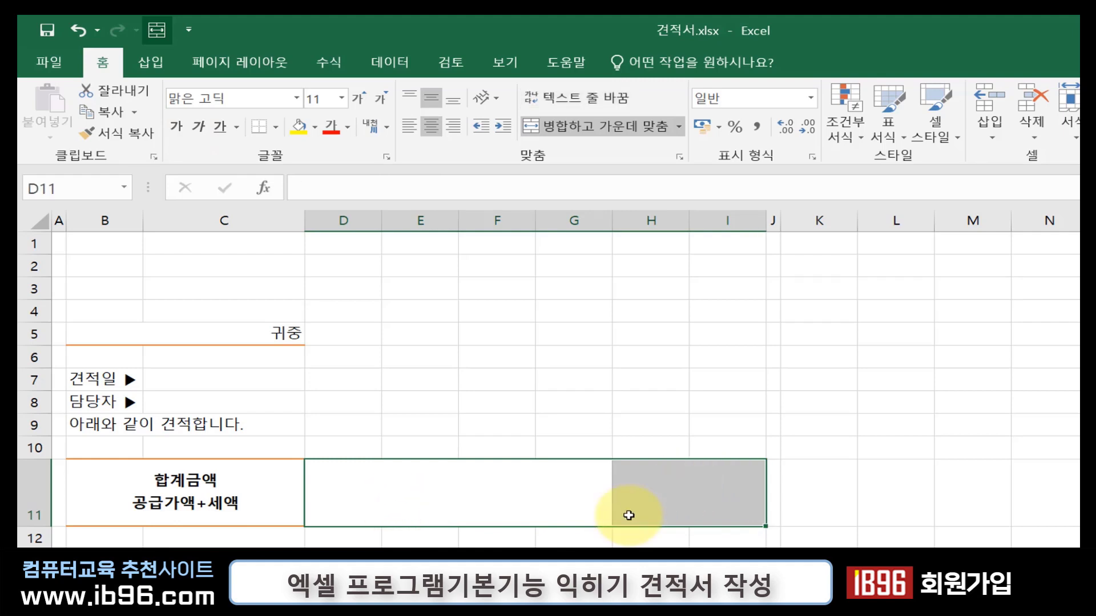
pyautogui.hotkey('ctrl', 'y')
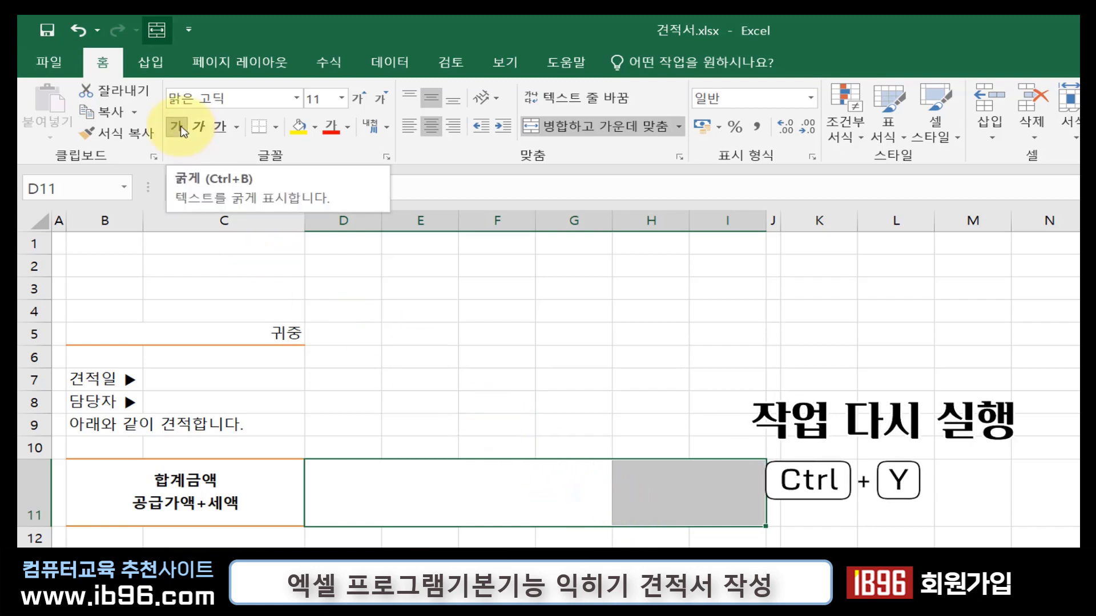
# - Try a light gold fill on G5, repeat it on H6:I9, and undo both fills
pyautogui.click(552, 337)
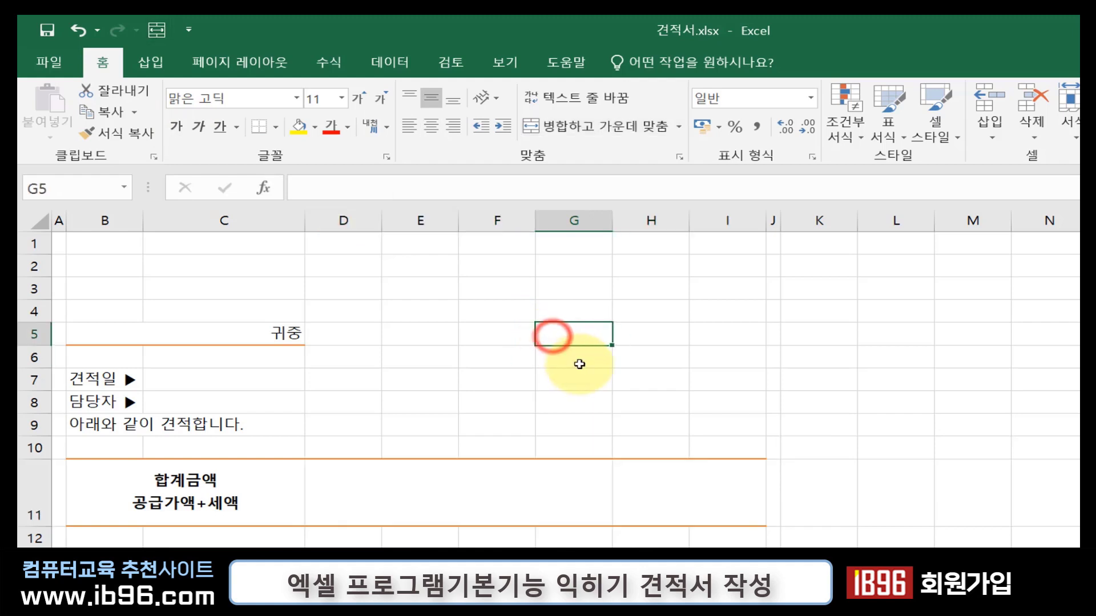
pyautogui.hotkey('ctrl', '1')
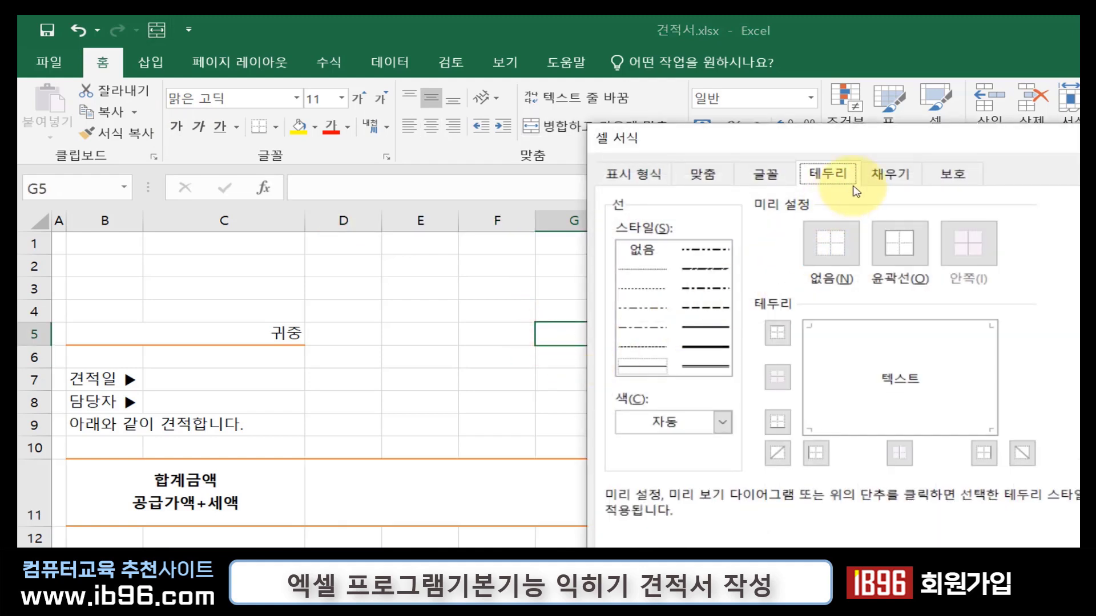
pyautogui.click(888, 175)
pyautogui.click(754, 278)
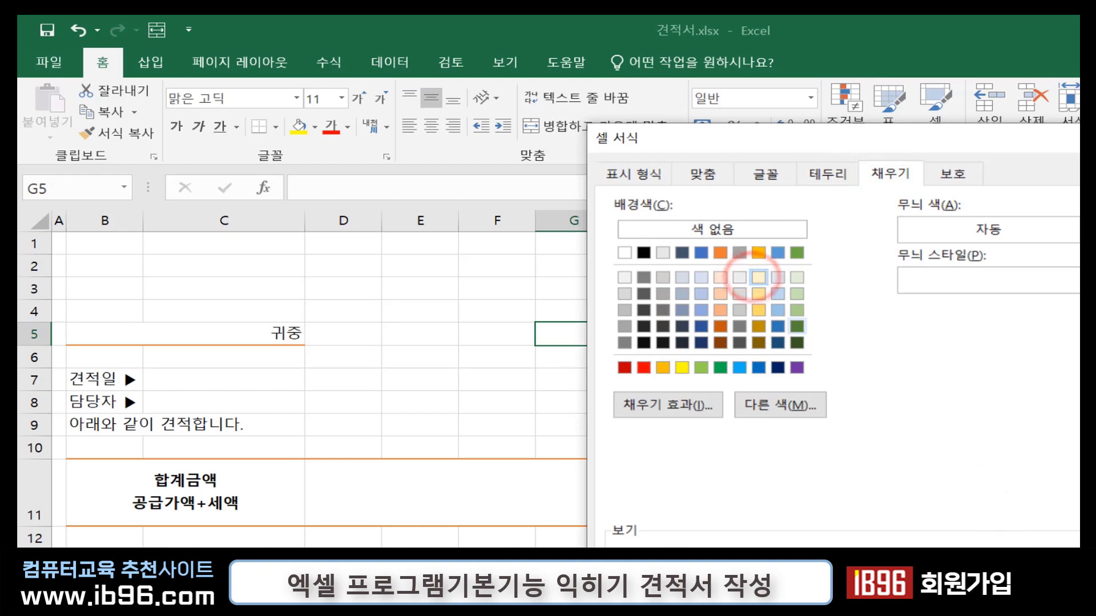
pyautogui.click(1033, 610)
pyautogui.moveTo(682, 366); pyautogui.dragTo(731, 426)
pyautogui.press('F4')
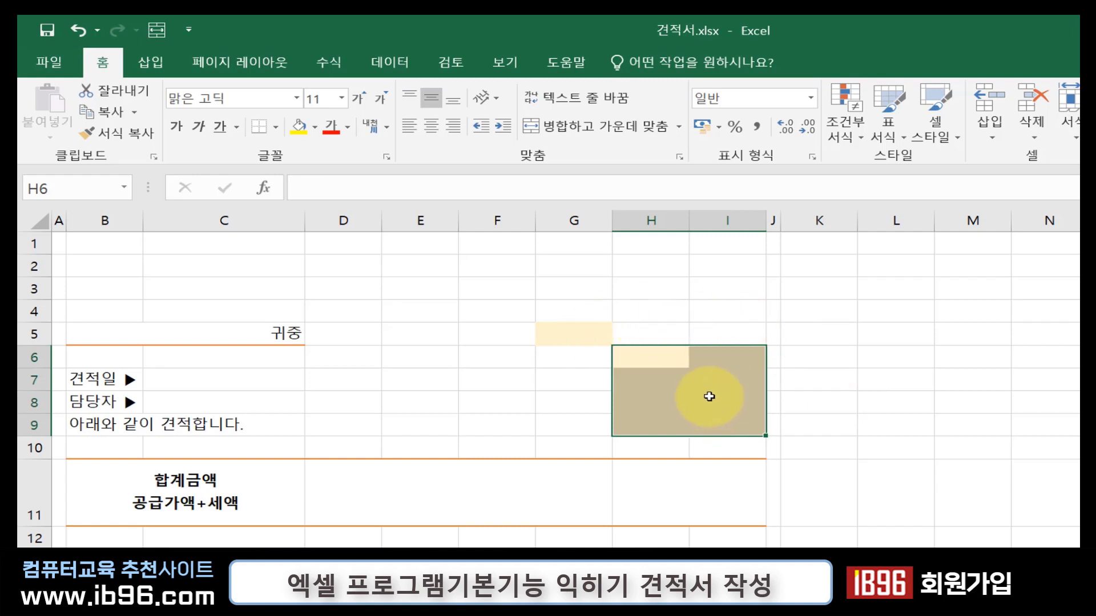
pyautogui.hotkey('ctrl', 'z')
pyautogui.hotkey('ctrl', 'z')
pyautogui.click(709, 386)
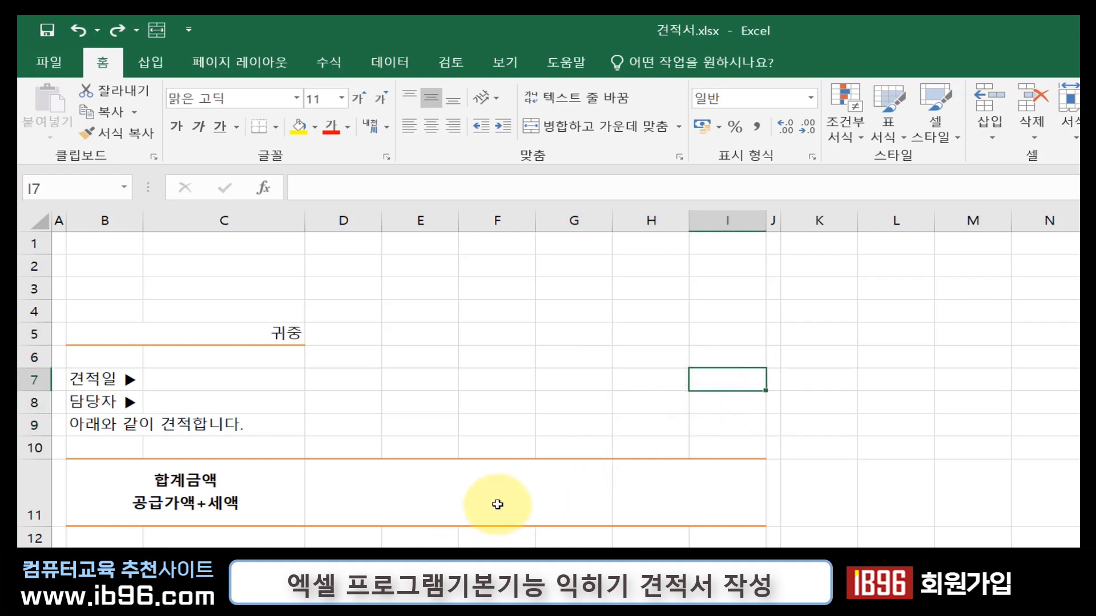
# - Fill the merged 합계금액 cell B11 with light gray and slightly reduce the height of row 11
pyautogui.click(498, 505)
pyautogui.click(281, 515)
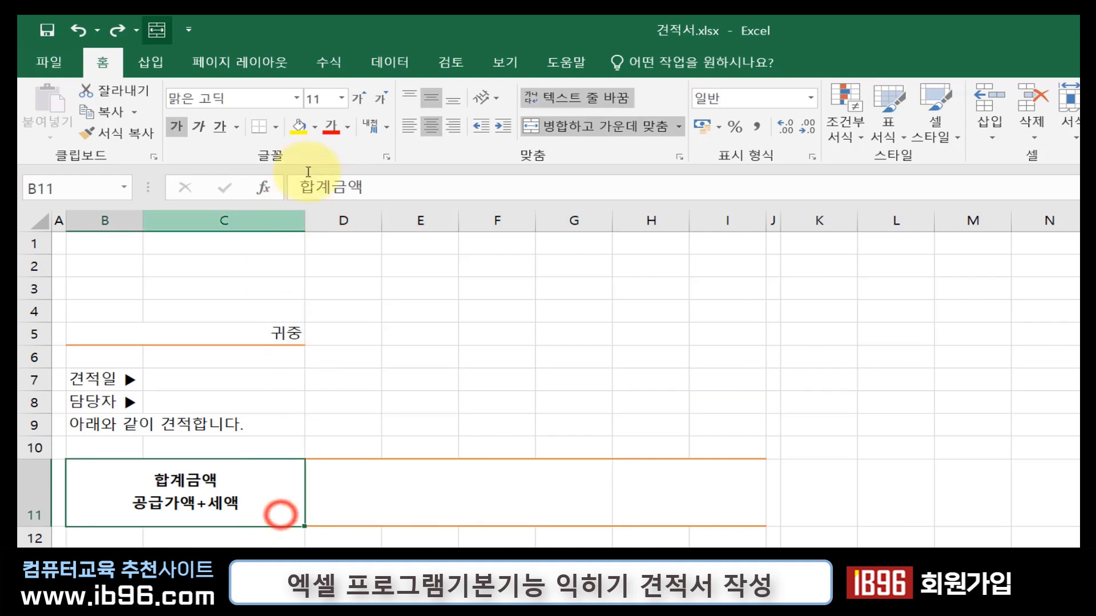
pyautogui.click(315, 126)
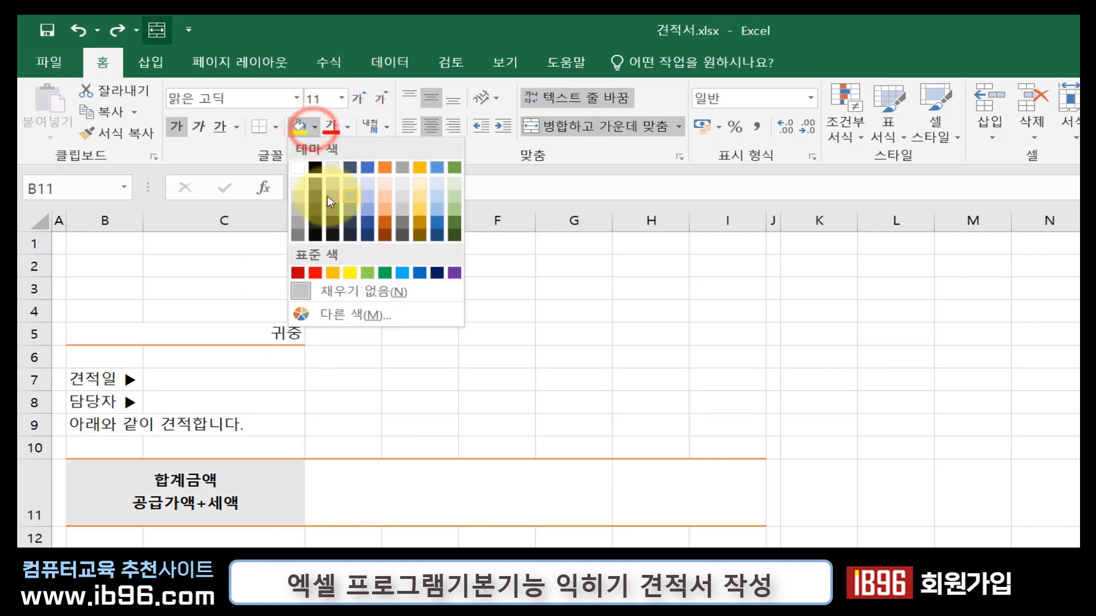
pyautogui.click(297, 200)
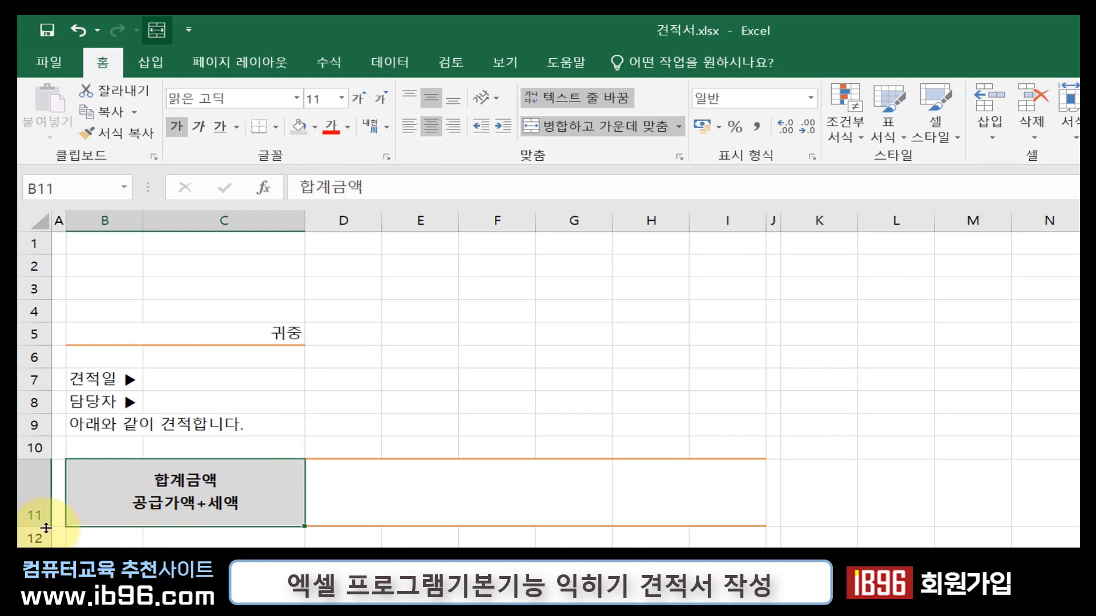
pyautogui.moveTo(45, 528); pyautogui.dragTo(46, 514)
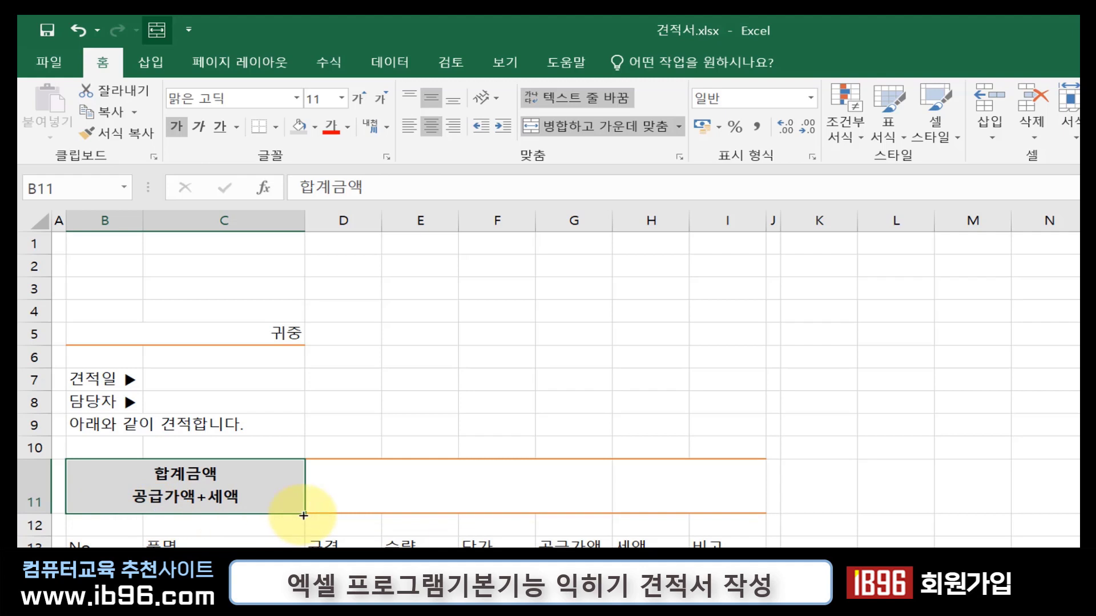
pyautogui.hotkey('ctrl', 'z')
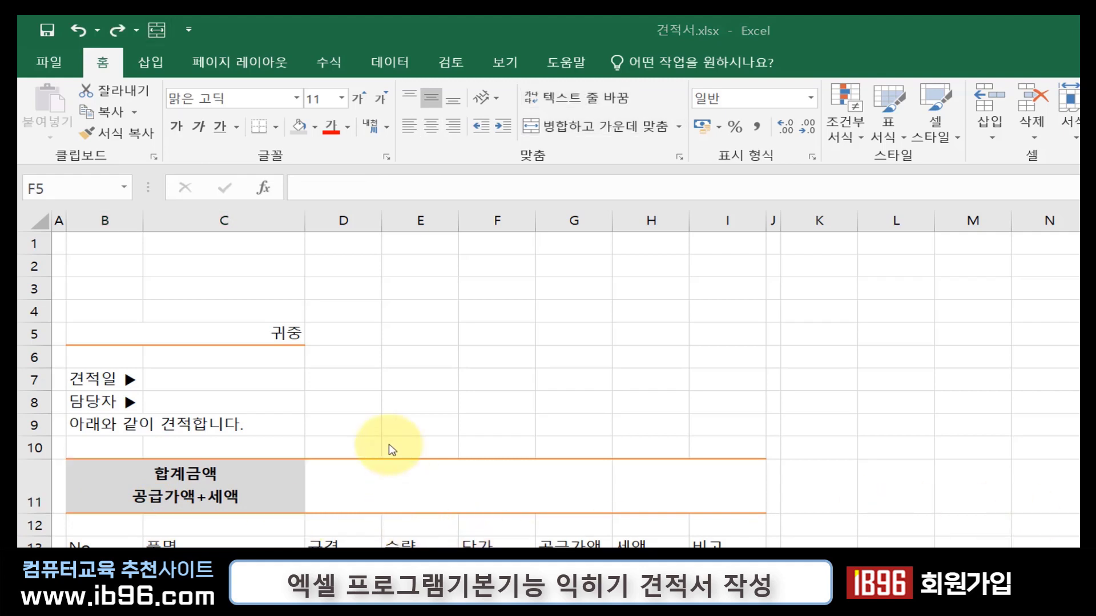
# - Examine the blank spacer rows 10, 12 and 32 that separate the sections of the form
pyautogui.click(342, 445)
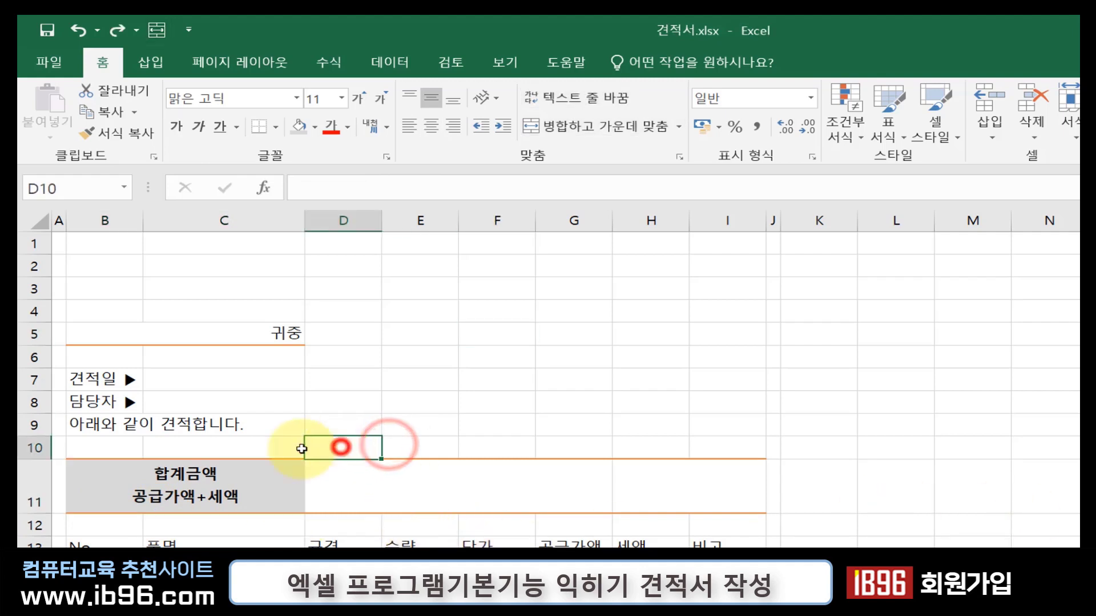
pyautogui.click(37, 447)
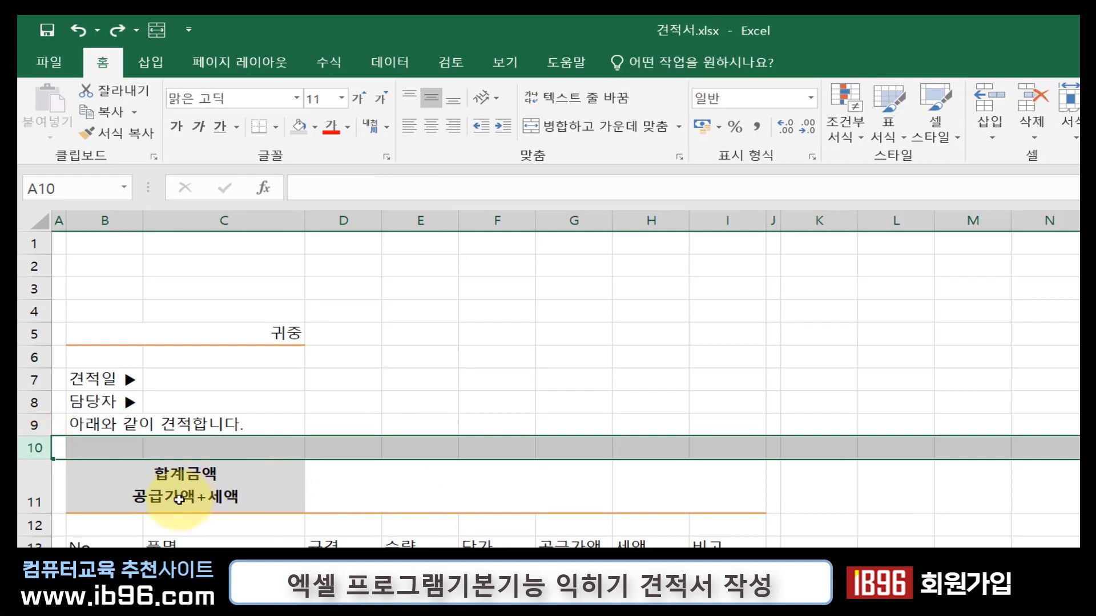
pyautogui.click(34, 526)
pyautogui.scroll(-5, 223, 537)
pyautogui.scroll(-2, 91, 502)
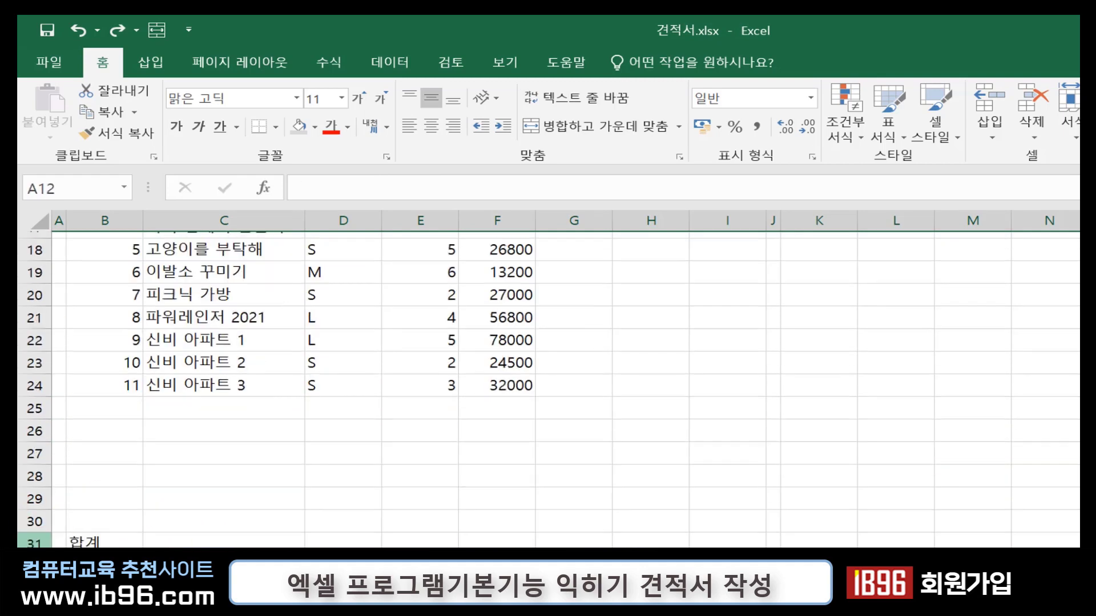
pyautogui.click(29, 470)
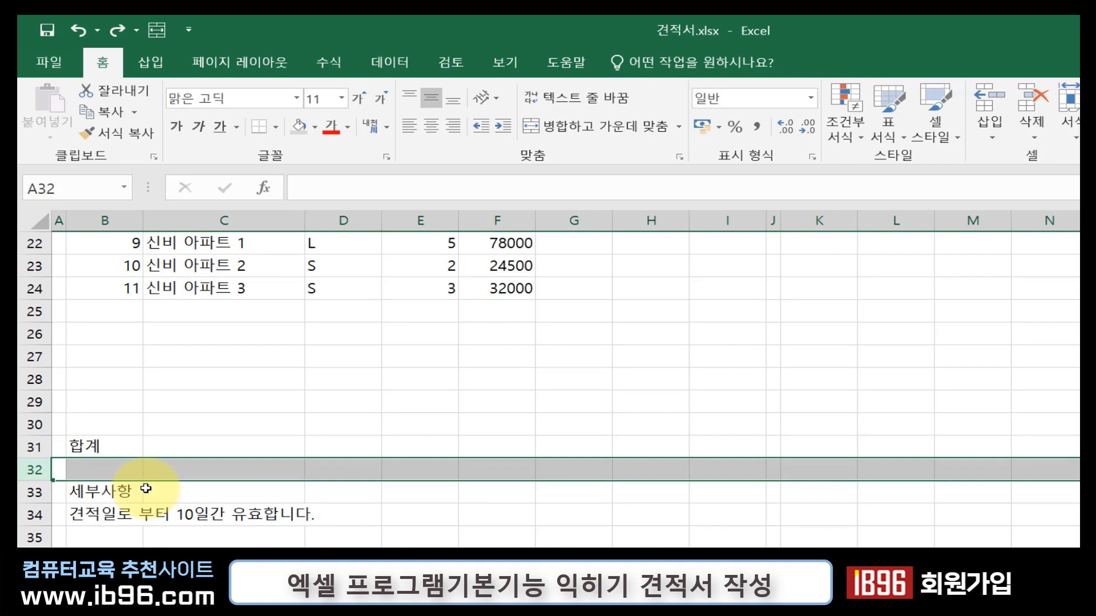
pyautogui.scroll(4, 146, 489)
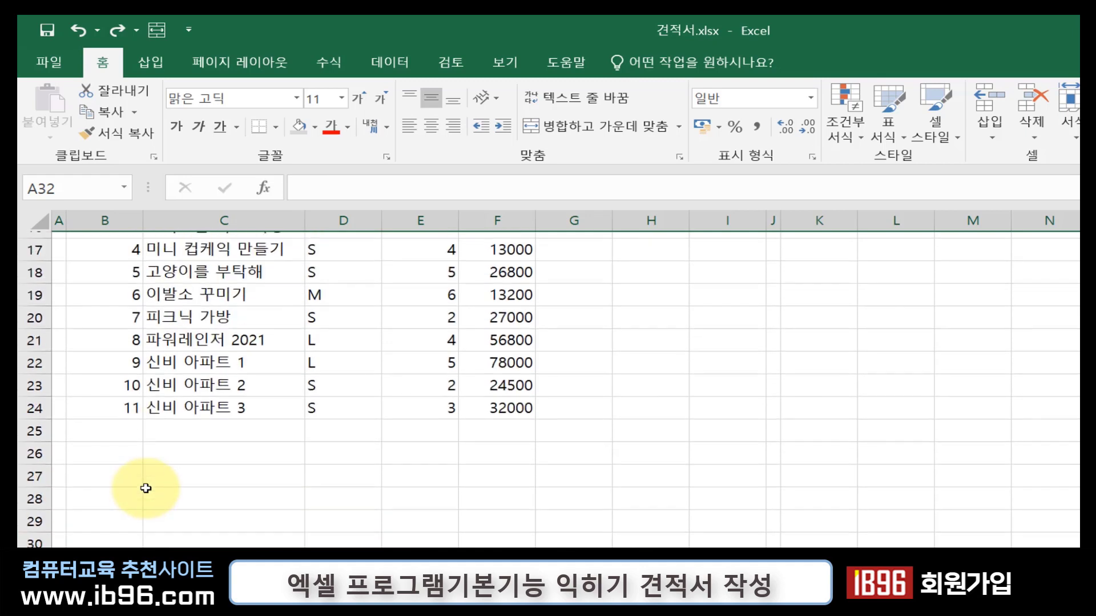
pyautogui.scroll(-5, 146, 487)
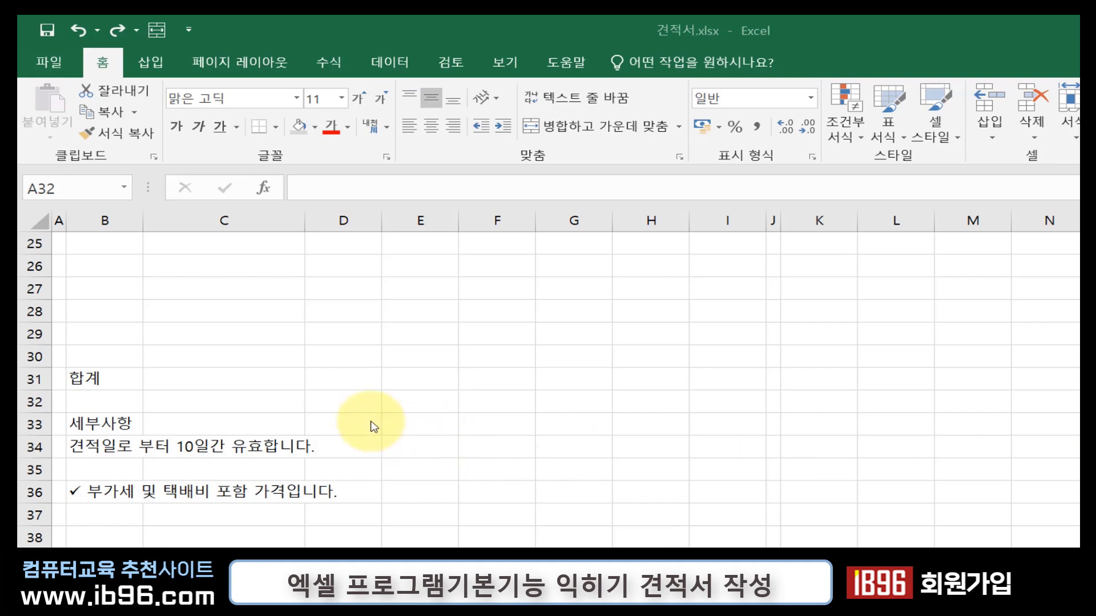
# - Shrink the blank spacer rows 12, 32 and 35 together to the same row height, about a third of the normal one
pyautogui.click(34, 400)
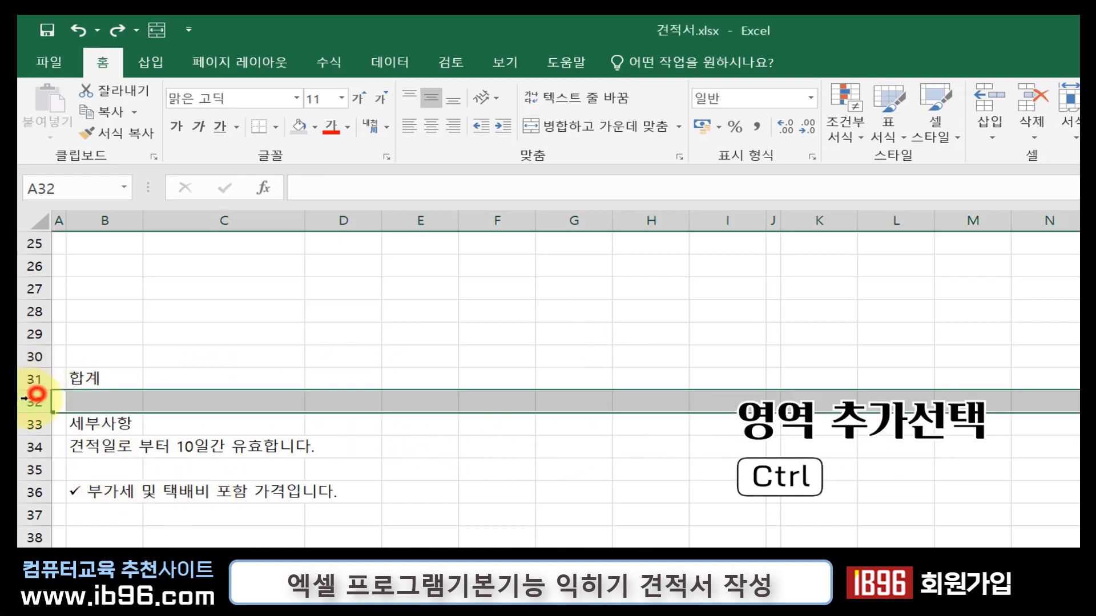
pyautogui.keyDown('ctrl'); pyautogui.click(34, 469); pyautogui.keyUp('ctrl')
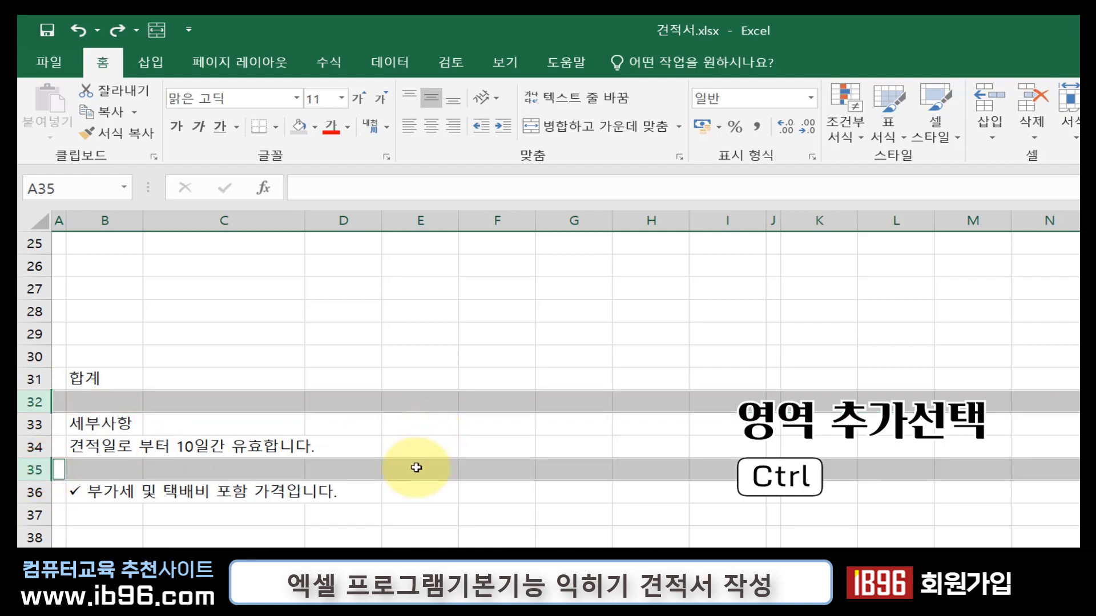
pyautogui.scroll(6, 416, 467)
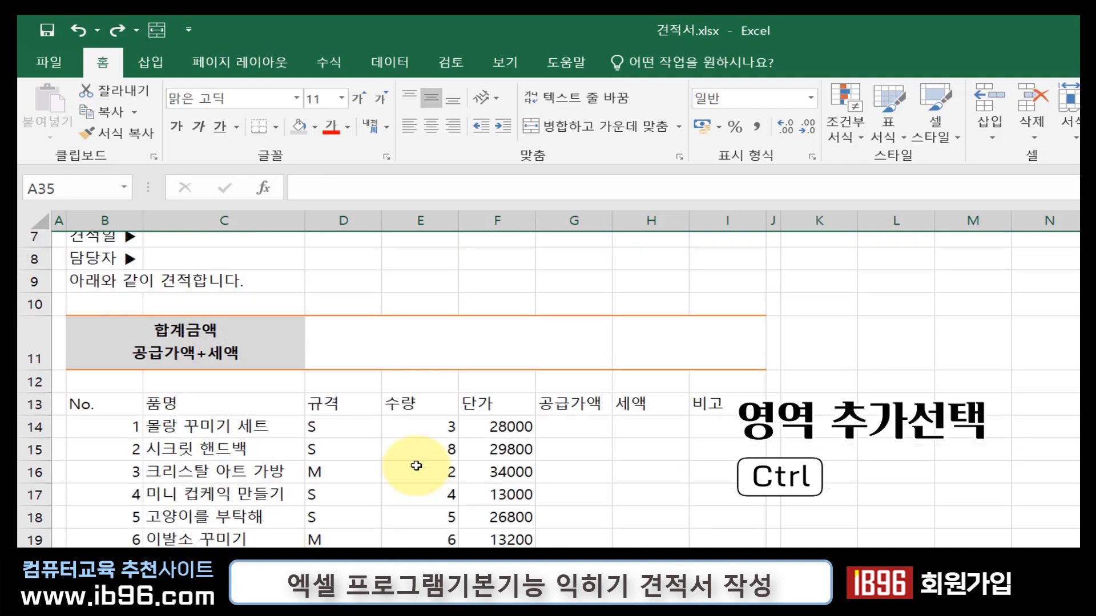
pyautogui.scroll(1, 342, 465)
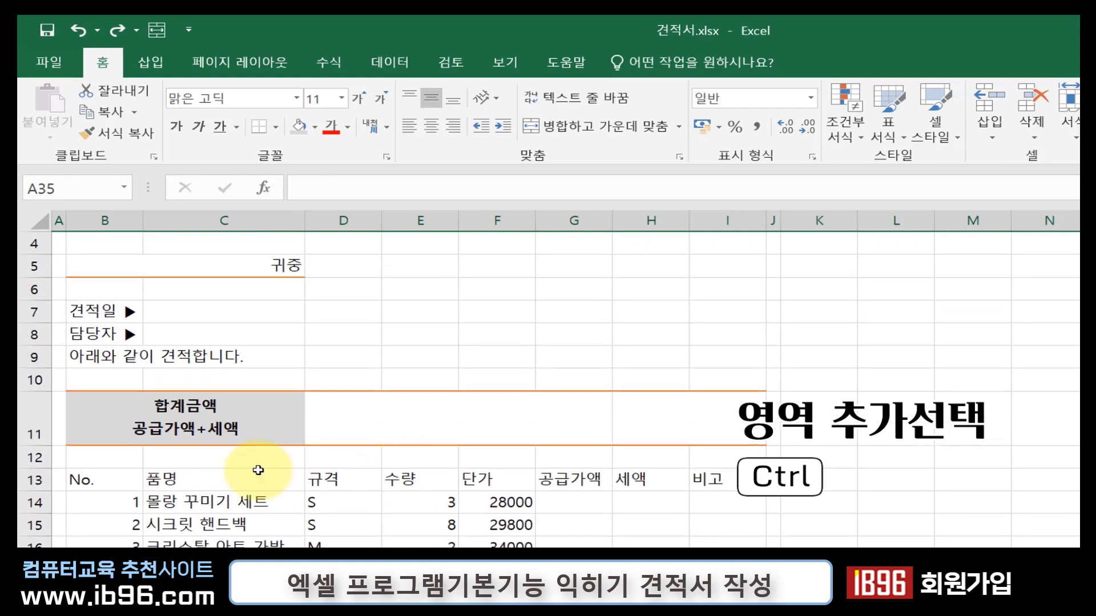
pyautogui.keyDown('ctrl'); pyautogui.click(35, 458); pyautogui.keyUp('ctrl')
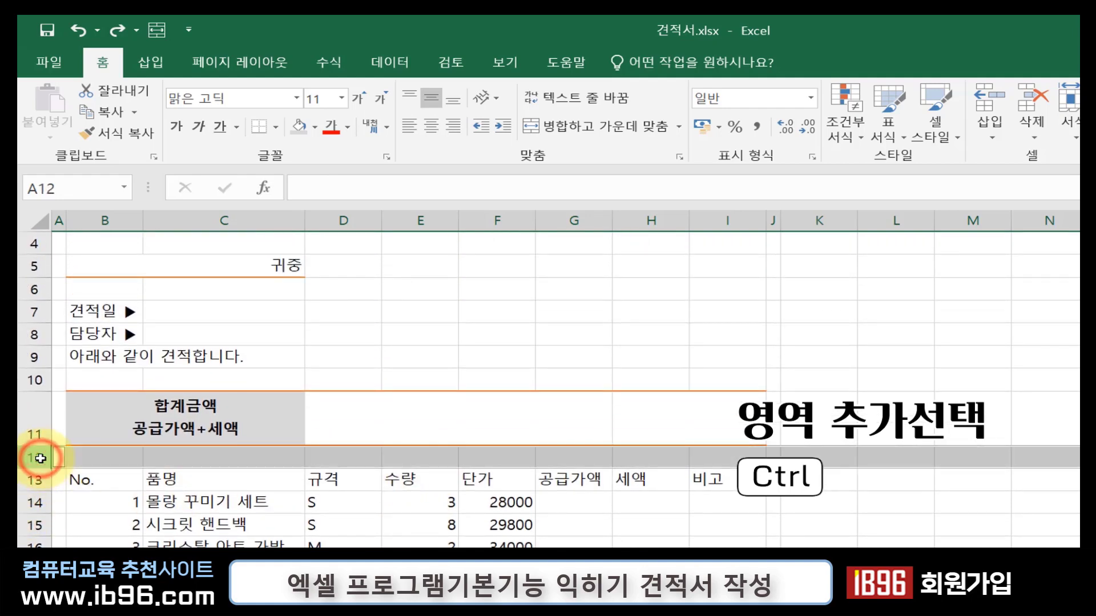
pyautogui.rightClick(40, 458)
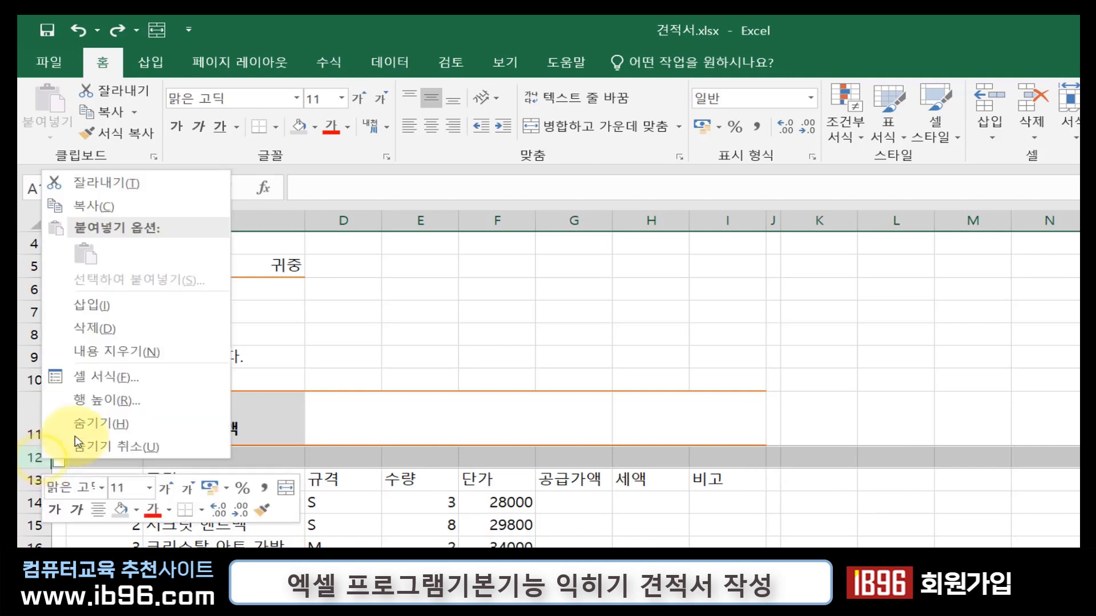
pyautogui.click(147, 399)
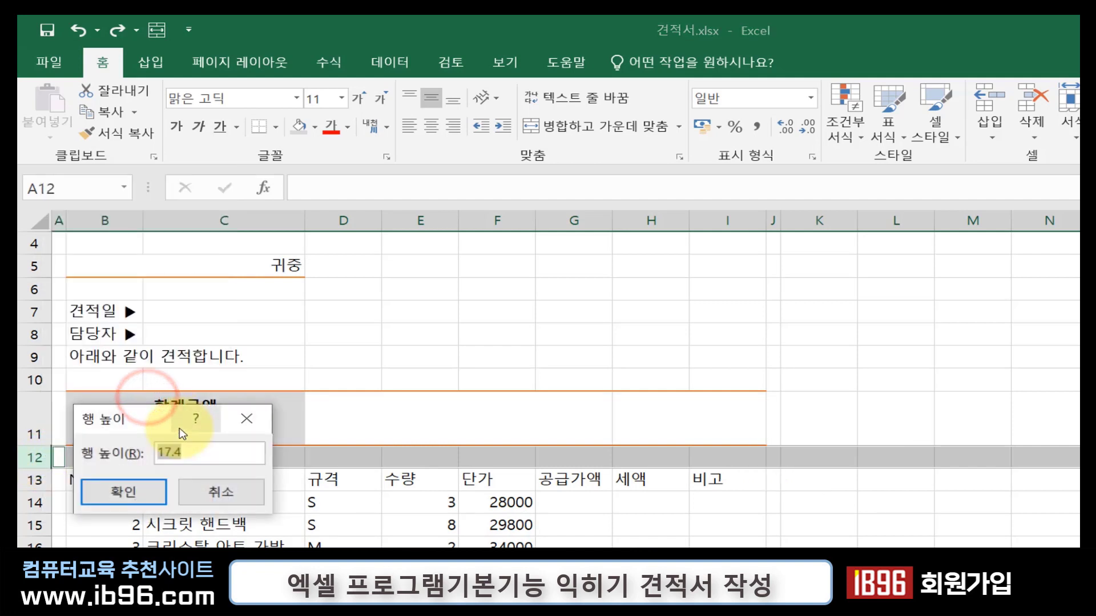
pyautogui.write('4')
pyautogui.click(149, 491)
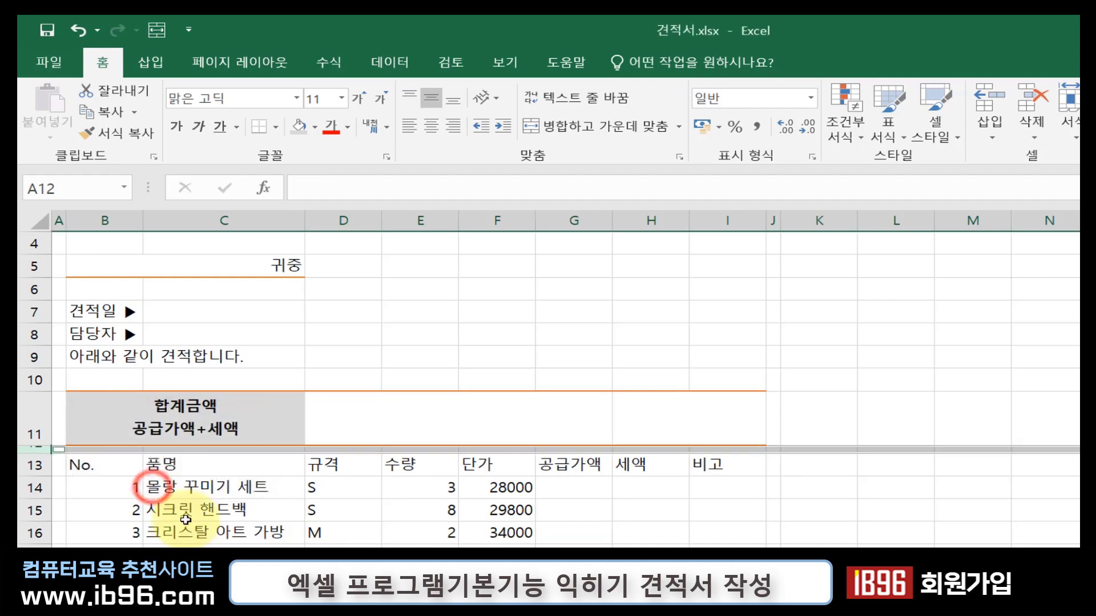
pyautogui.scroll(-7, 185, 520)
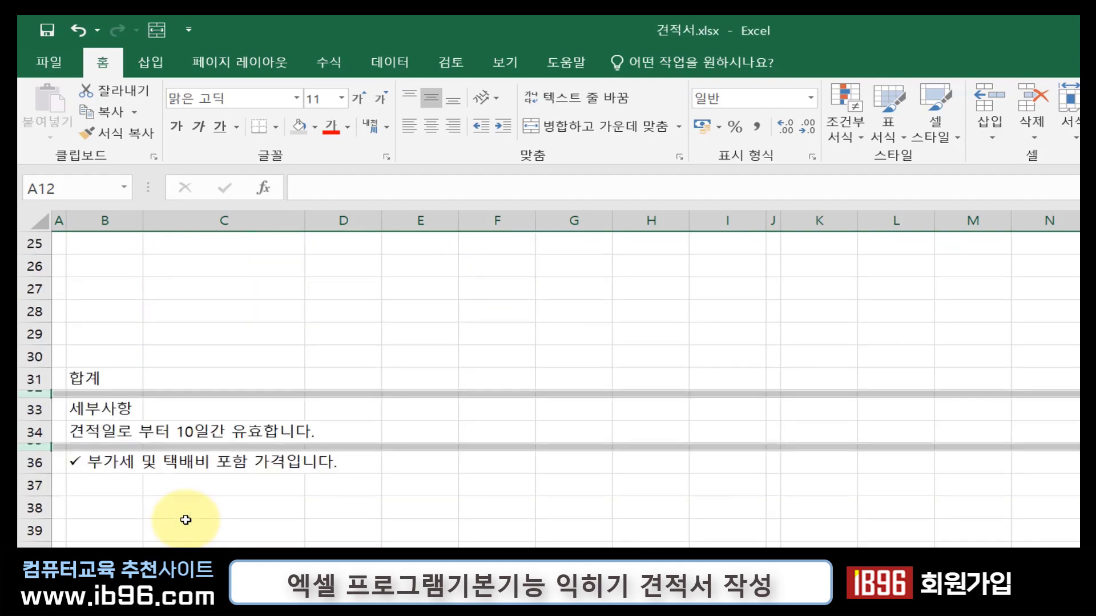
pyautogui.scroll(7, 186, 520)
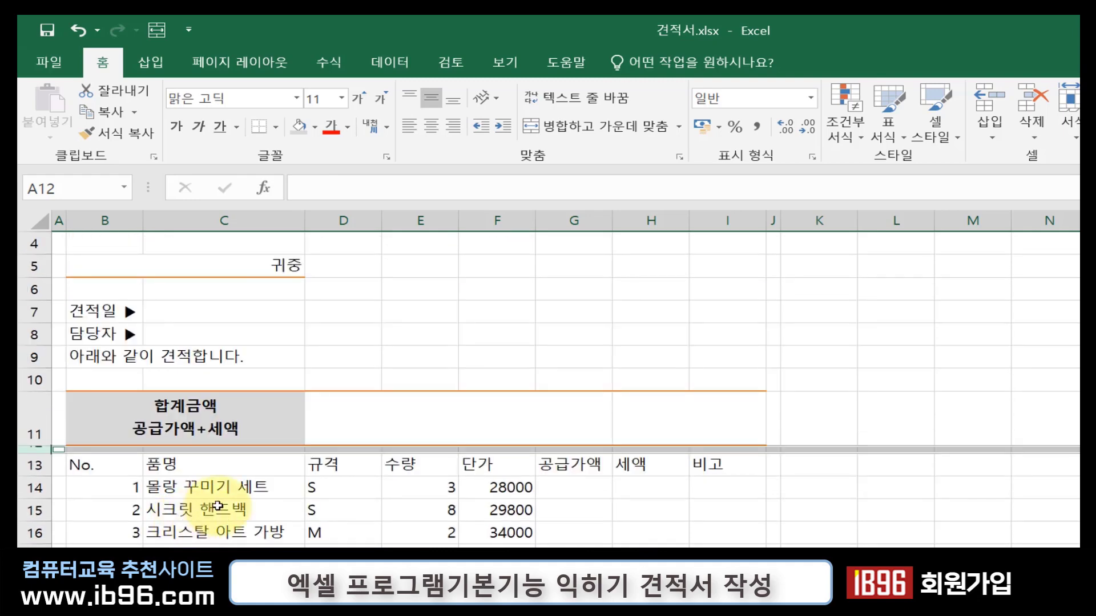
pyautogui.click(218, 507)
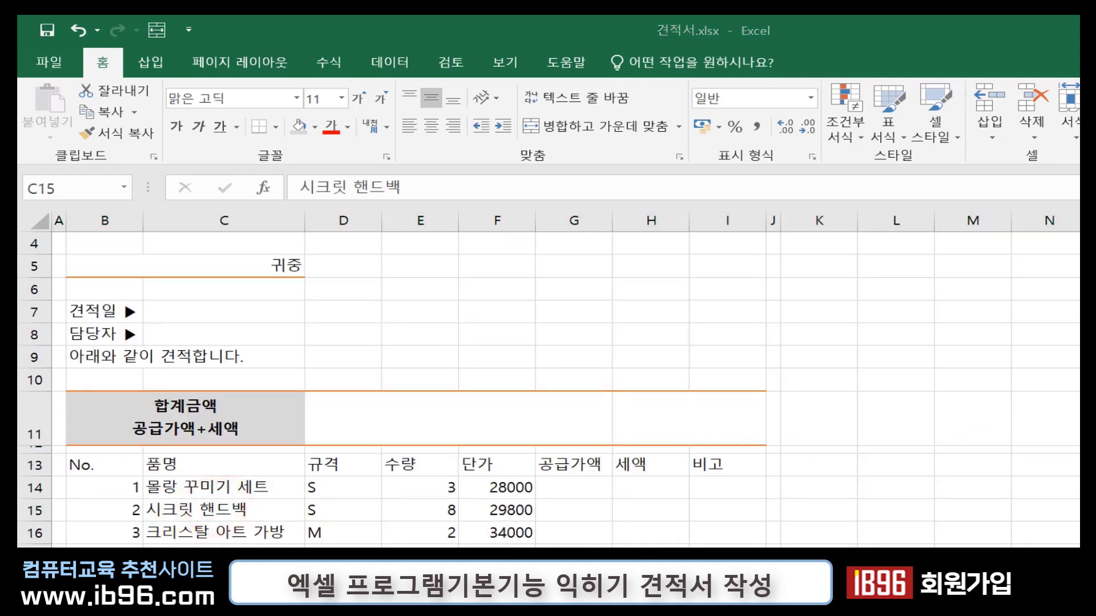
# - Center the column headings No. through 비고 horizontally in B13:I13
pyautogui.click(121, 461)
pyautogui.moveTo(113, 465); pyautogui.dragTo(733, 463)
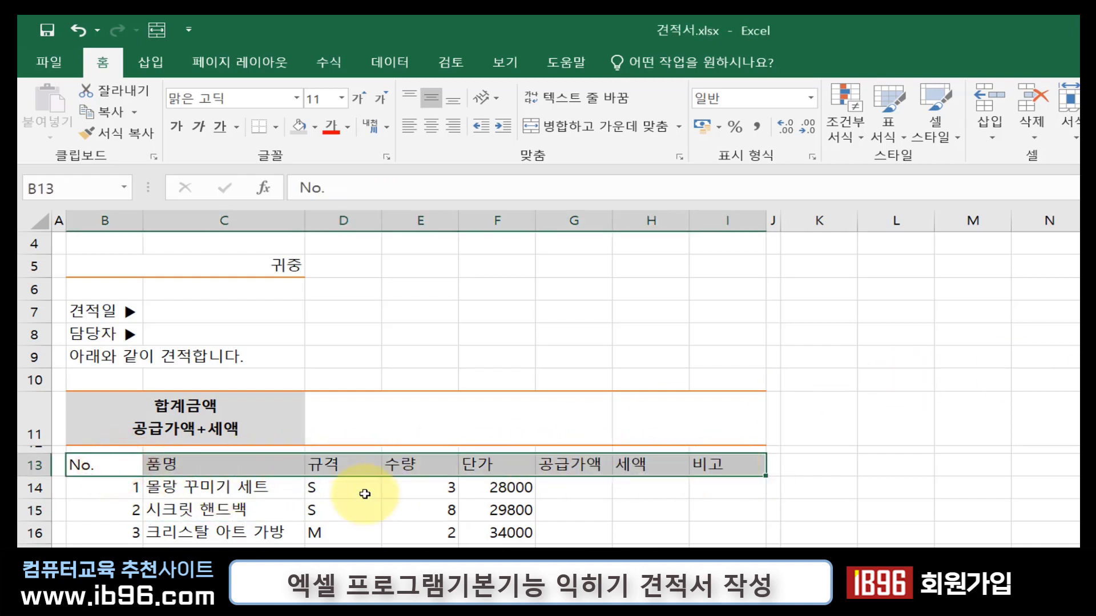
pyautogui.click(432, 128)
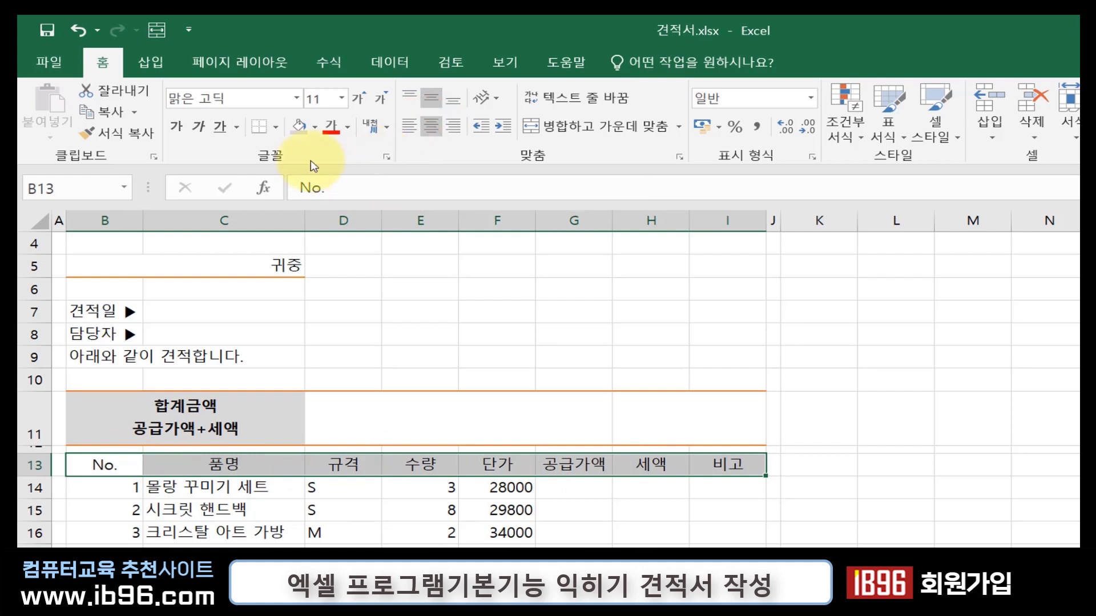
pyautogui.click(316, 129)
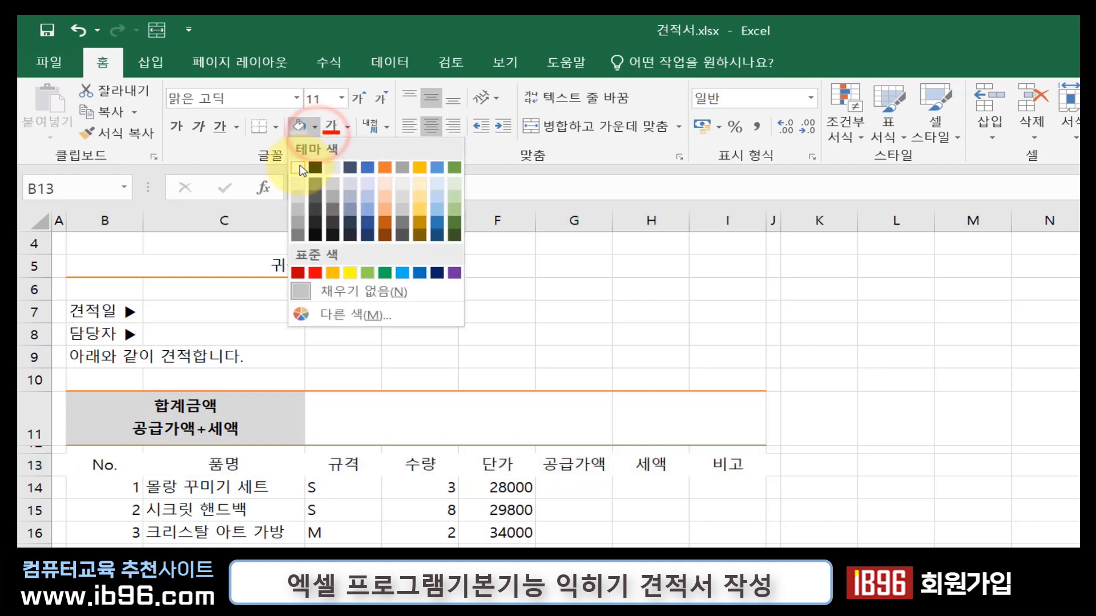
pyautogui.click(299, 168)
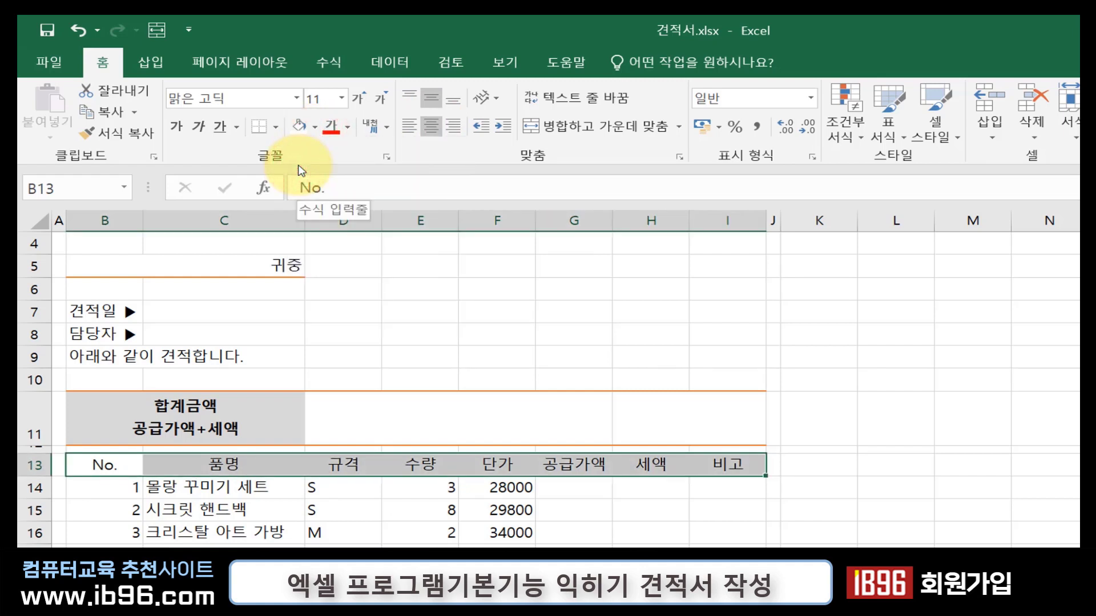
pyautogui.hotkey('ctrl', 'z')
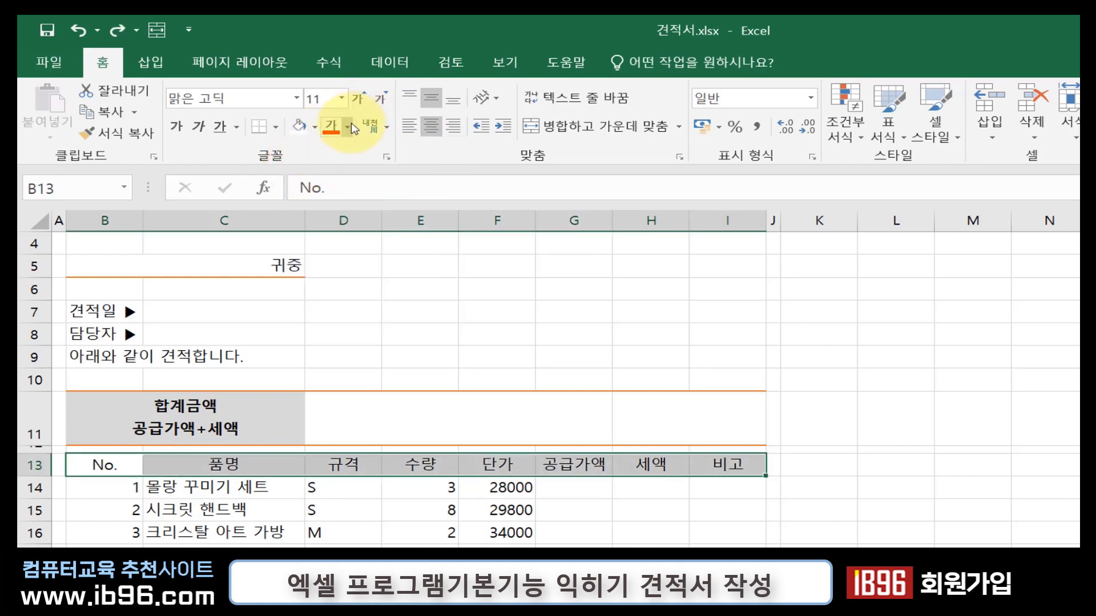
# - Give the header cells B13:I13 a white font color and an orange fill
pyautogui.click(350, 128)
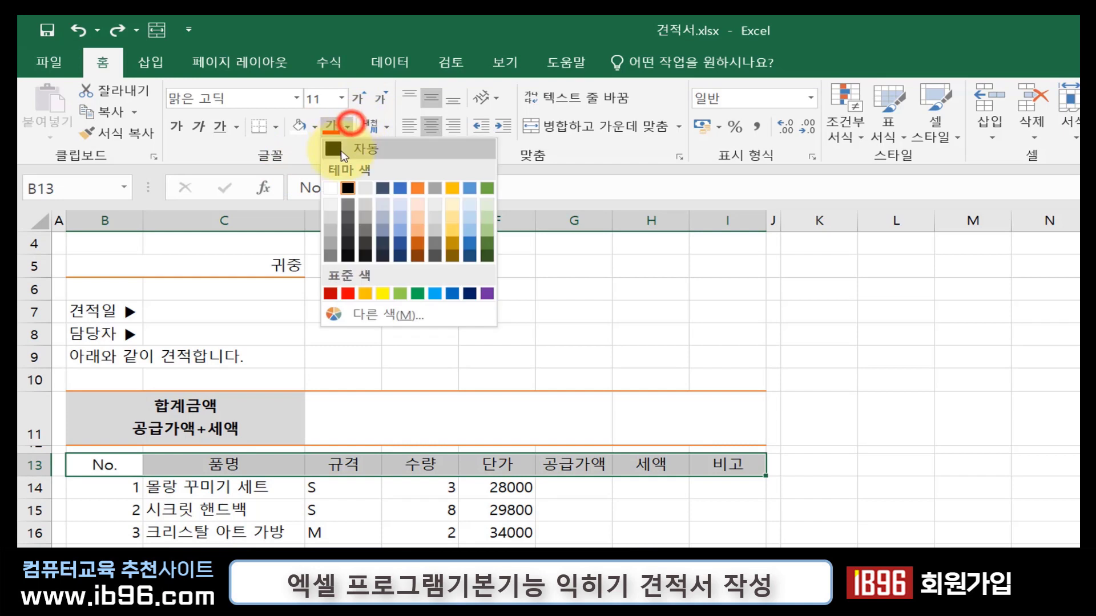
pyautogui.click(334, 189)
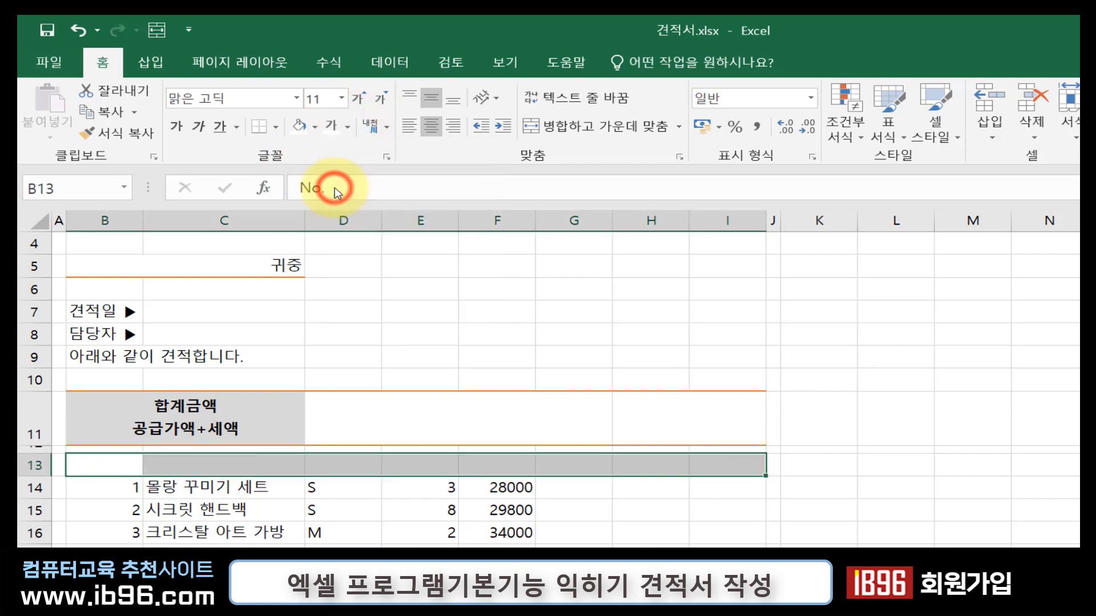
pyautogui.click(319, 133)
pyautogui.click(388, 165)
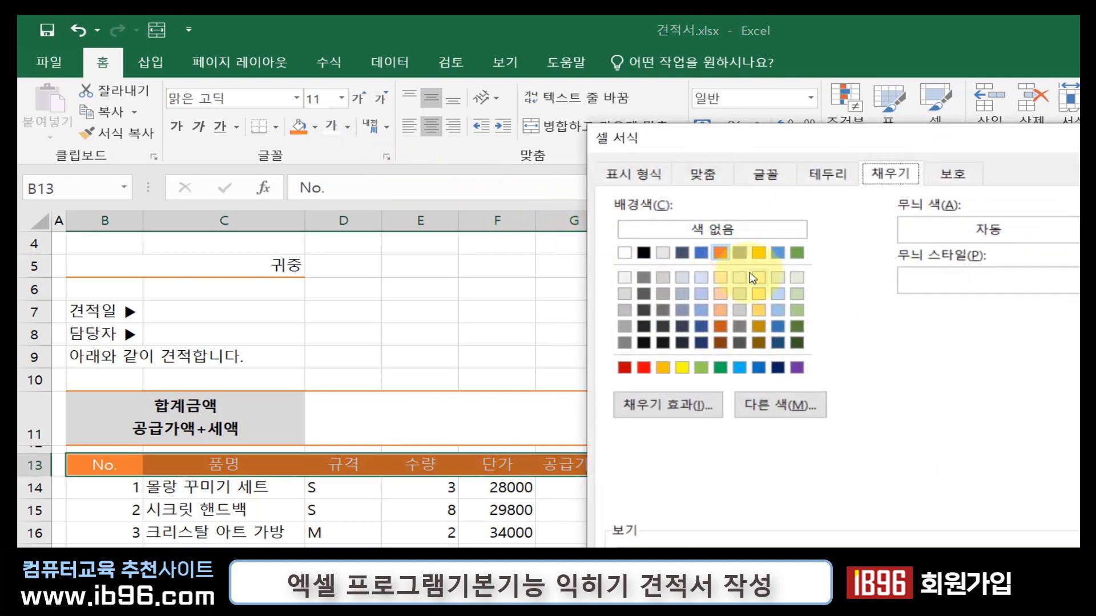
# - Apply medium-weight solid orange borders along the top and bottom of the header cells B13:I13
pyautogui.click(827, 174)
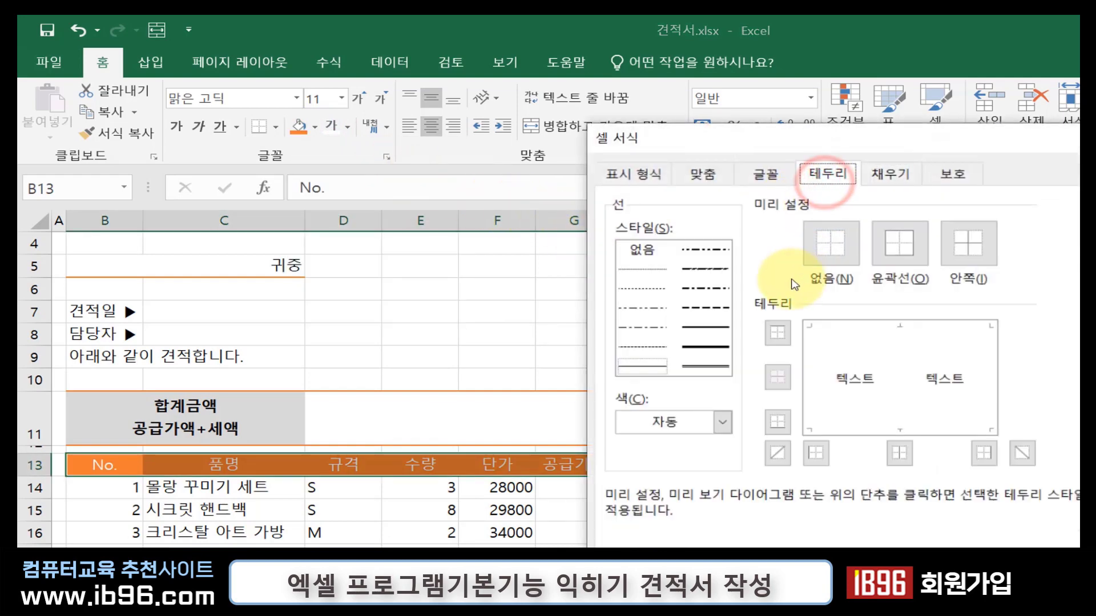
pyautogui.click(707, 326)
pyautogui.click(688, 422)
pyautogui.click(713, 489)
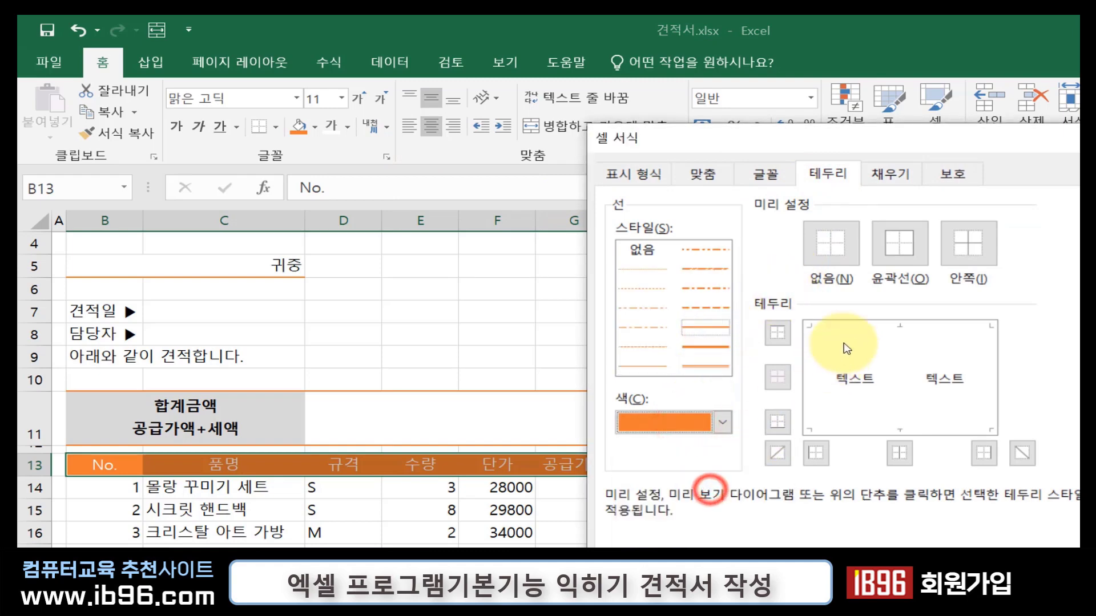
pyautogui.click(853, 324)
pyautogui.click(865, 429)
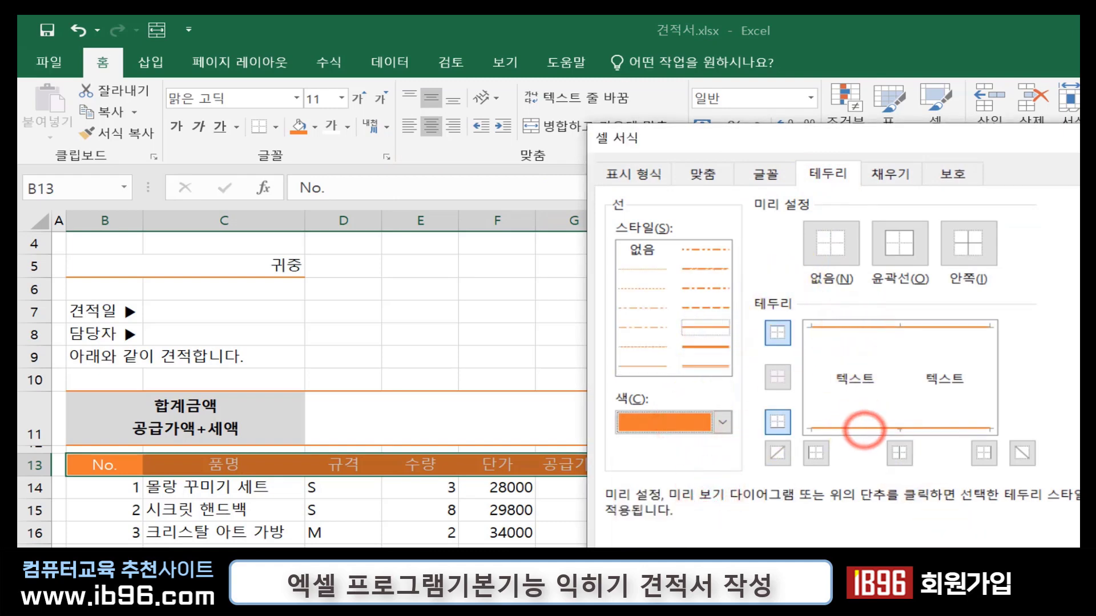
pyautogui.click(968, 613)
pyautogui.click(897, 579)
pyautogui.click(228, 511)
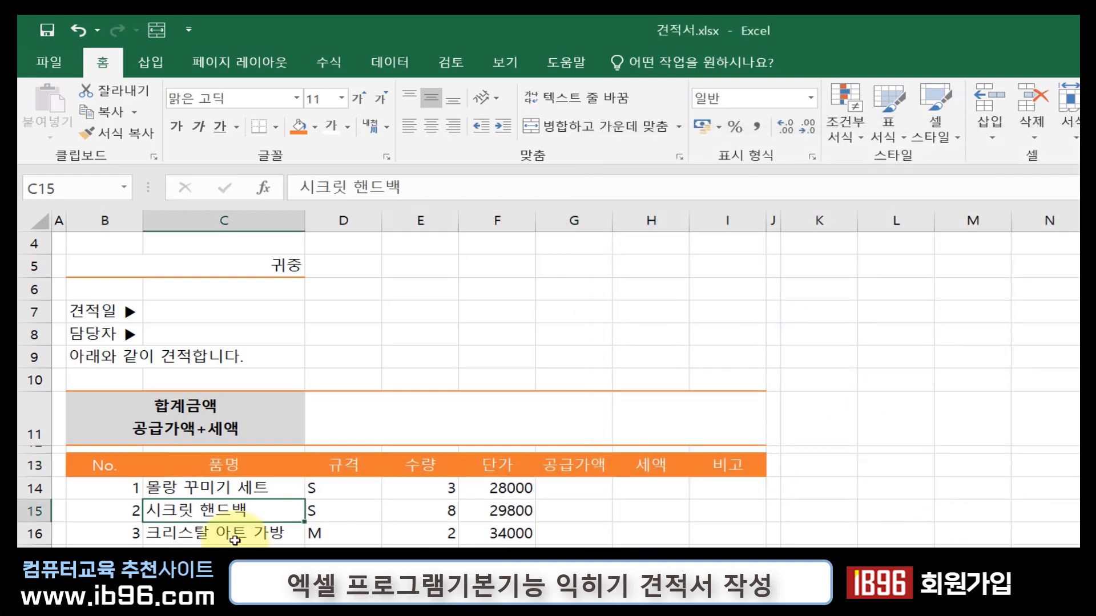
# - Merge and center the 합계 label across B31:F31
pyautogui.scroll(-3, 238, 534)
pyautogui.scroll(-3, 238, 533)
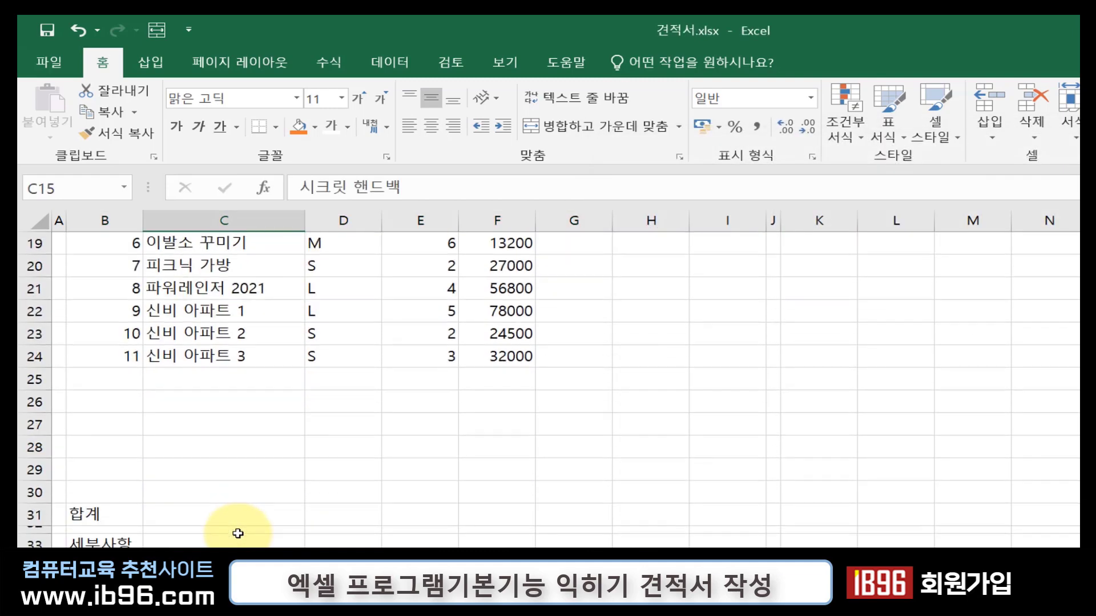
pyautogui.click(113, 447)
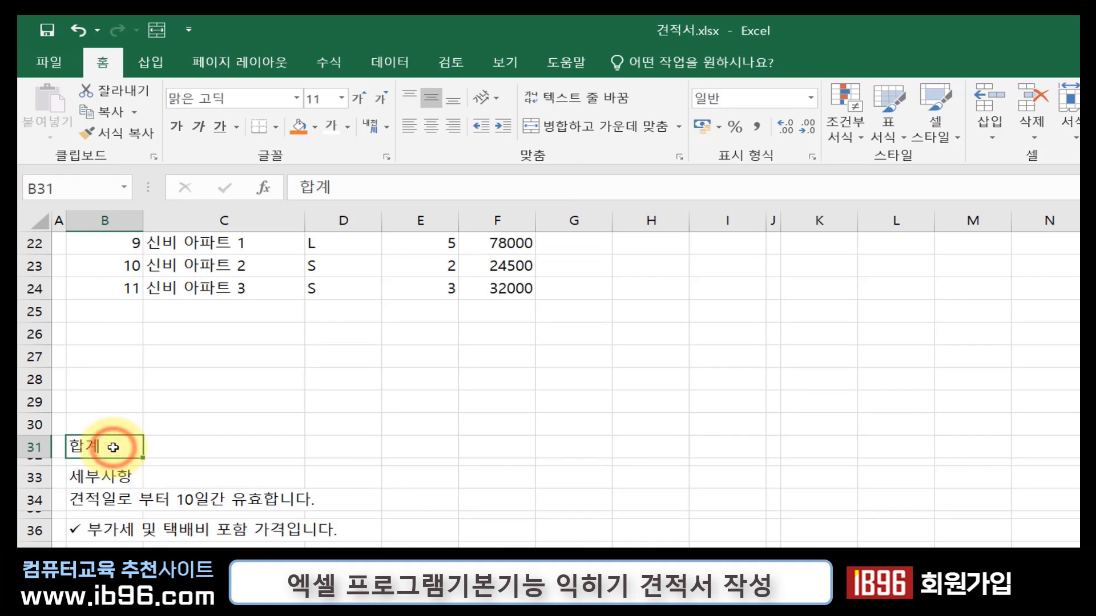
pyautogui.moveTo(113, 447); pyautogui.dragTo(478, 448)
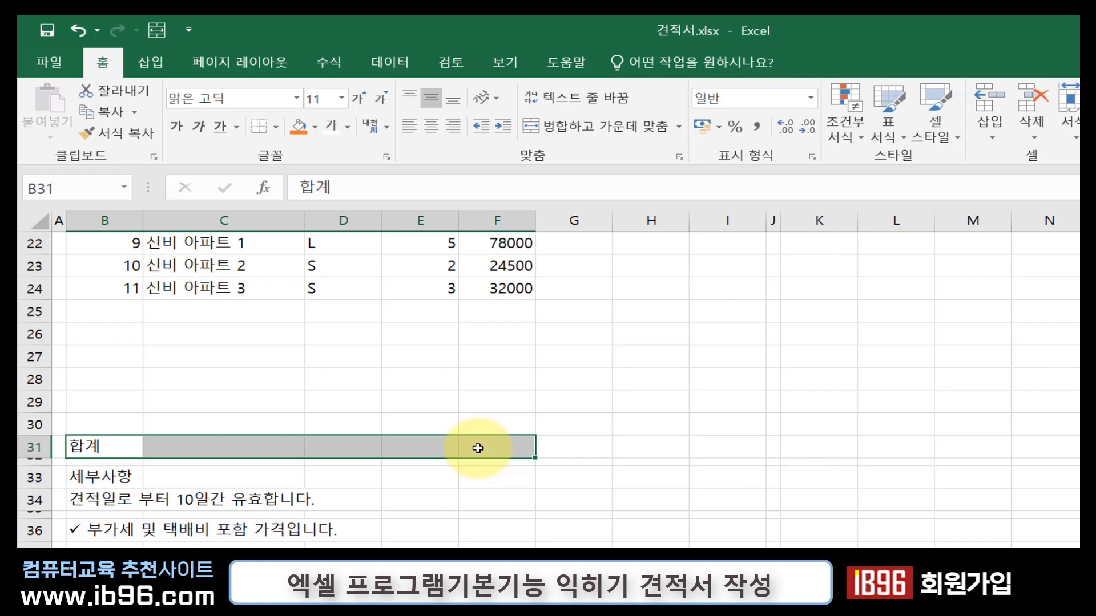
pyautogui.hotkey('alt', '4')
pyautogui.press('alt')
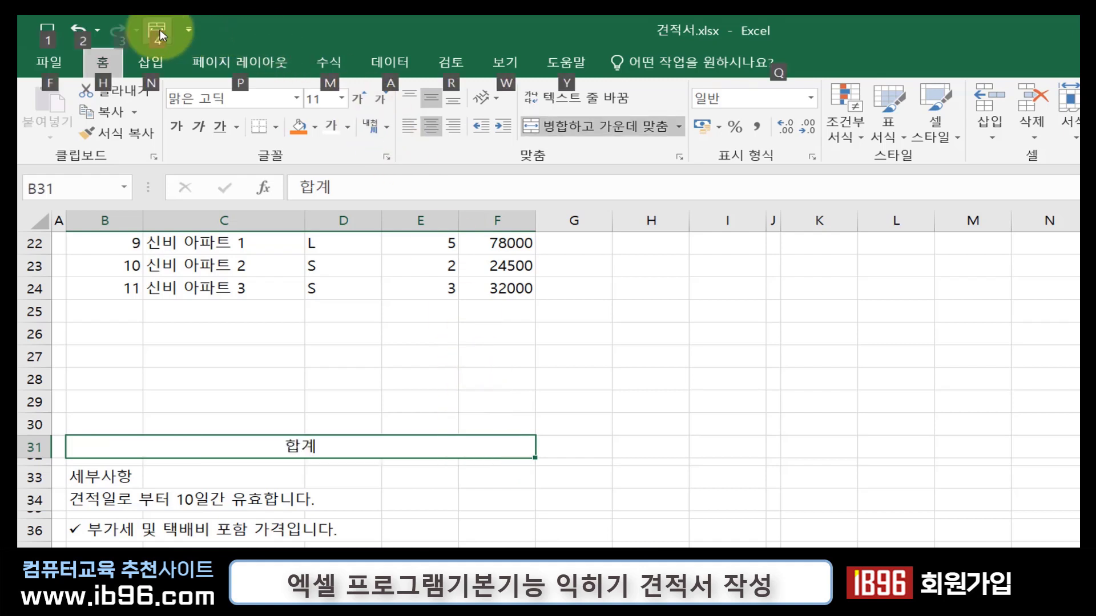
pyautogui.press('alt')
# - Insert spaces between the two characters of the 합계 label in merged cell B31 and make it bold
pyautogui.click(357, 443)
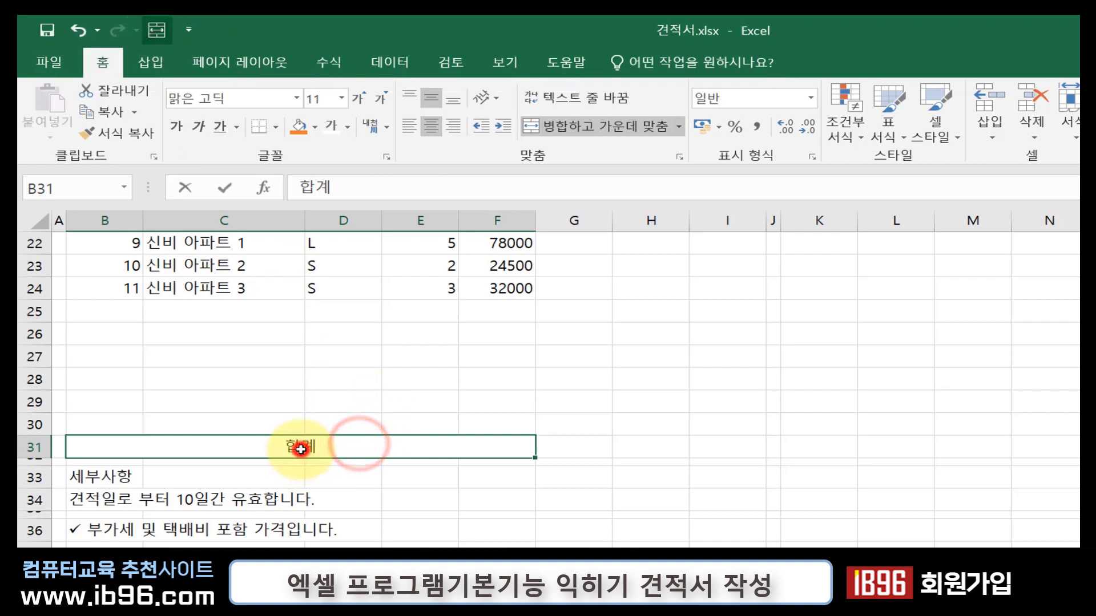
pyautogui.doubleClick(301, 449)
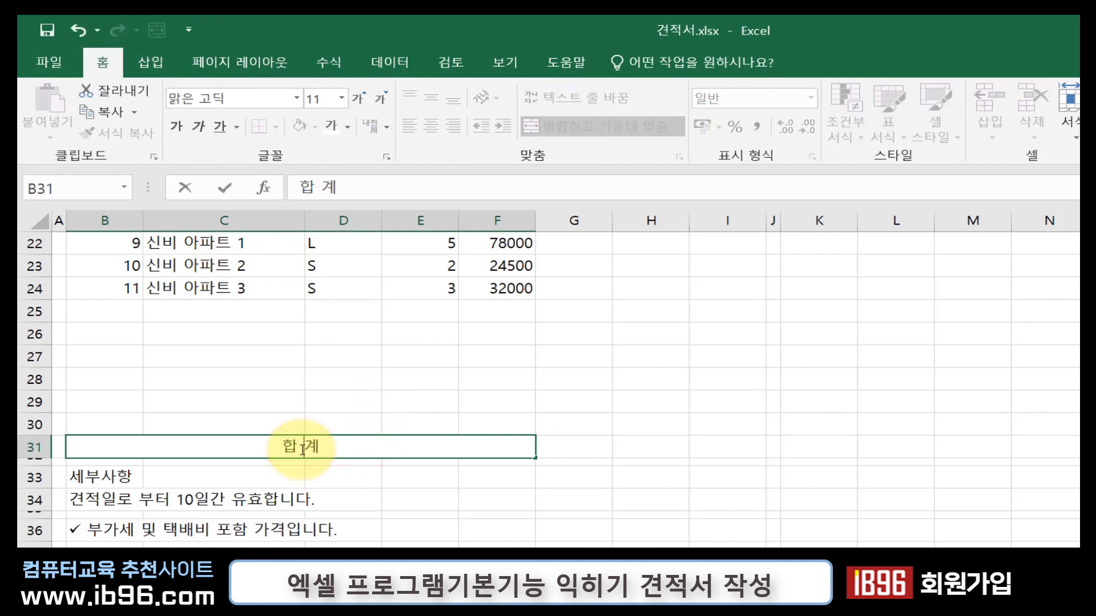
pyautogui.click(512, 423)
pyautogui.click(484, 448)
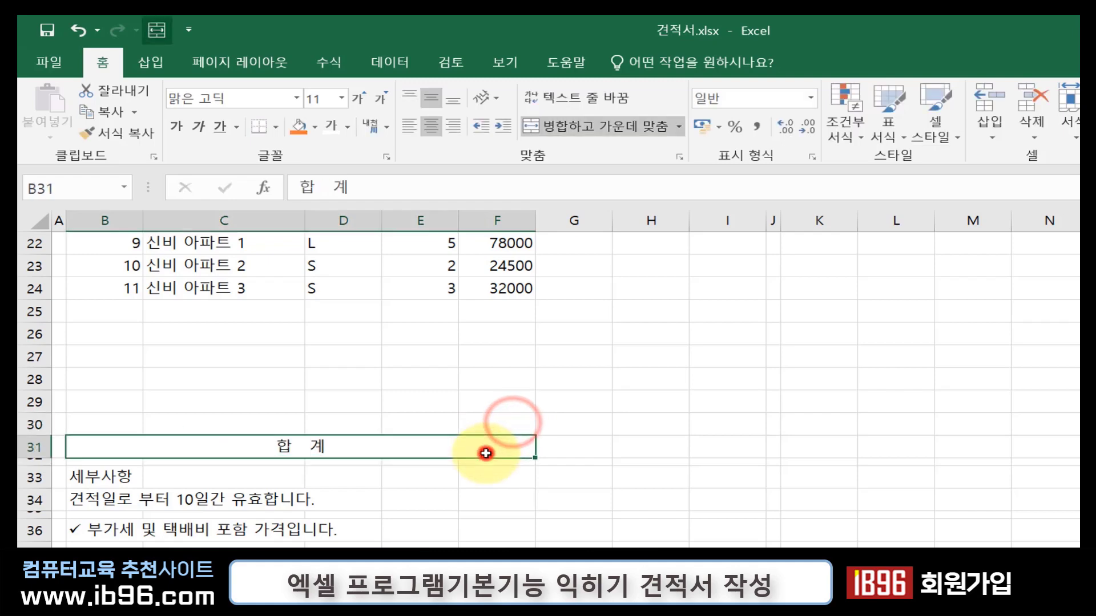
pyautogui.click(182, 131)
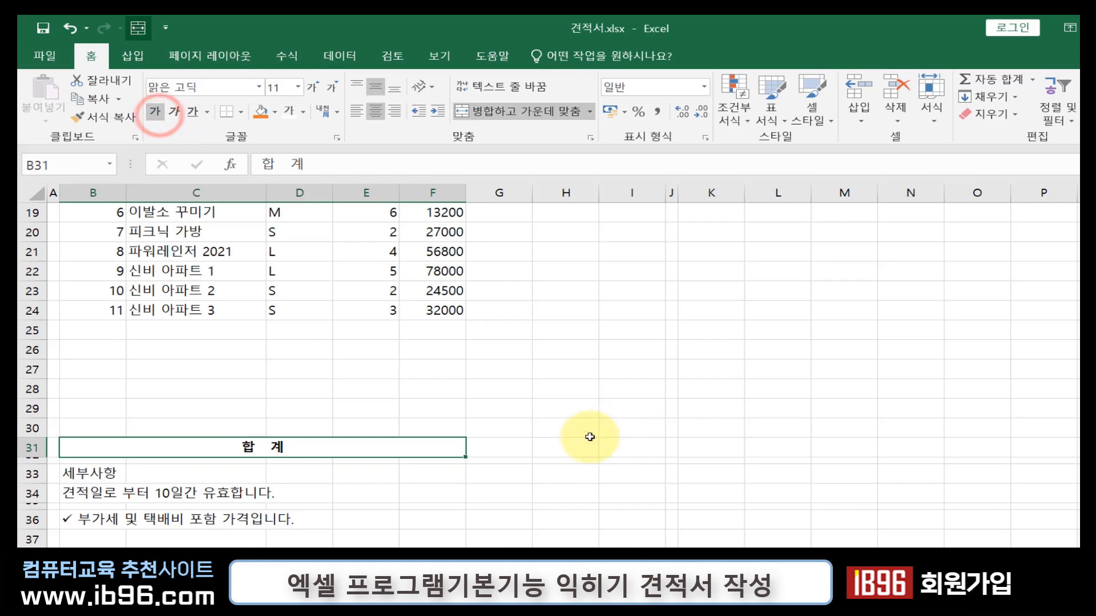
# - Enter VAT별도 in cell I31 and make it bold
pyautogui.click(514, 448)
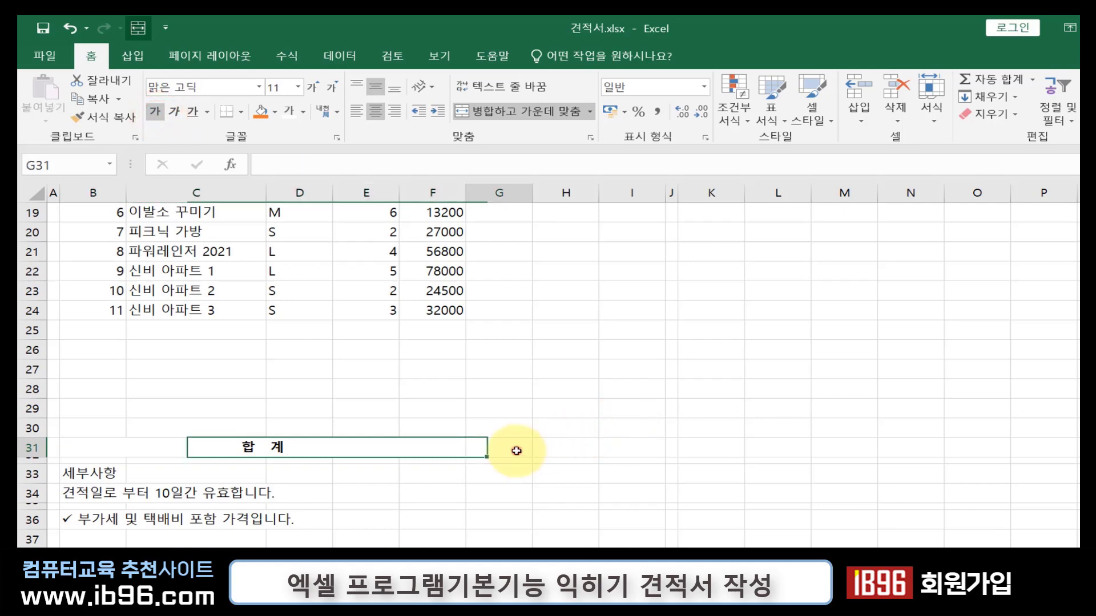
pyautogui.scroll(4, 530, 434)
pyautogui.scroll(-3, 544, 409)
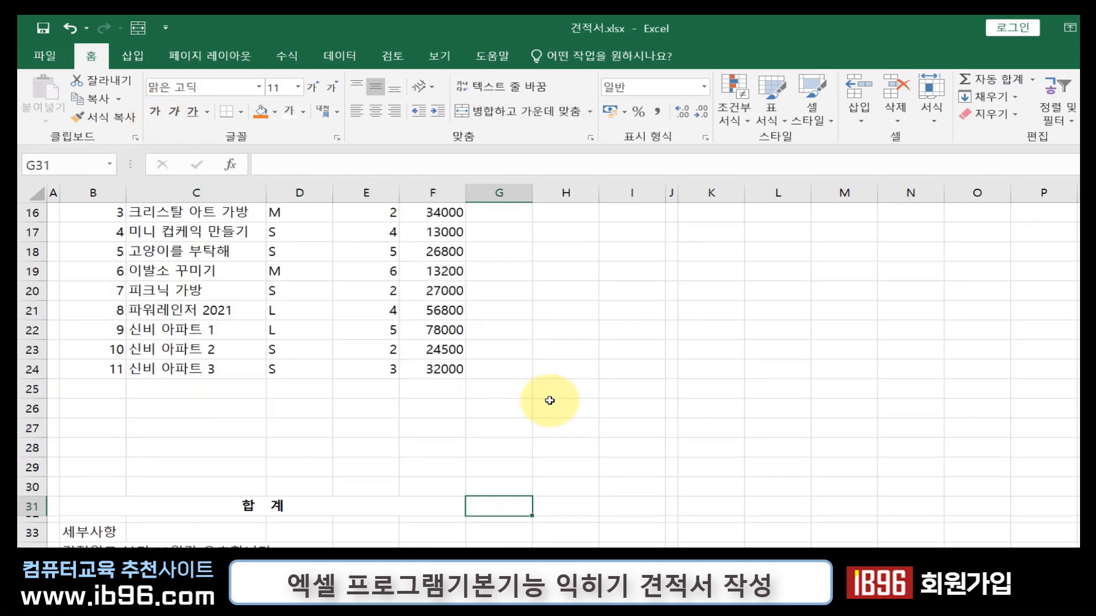
pyautogui.click(571, 502)
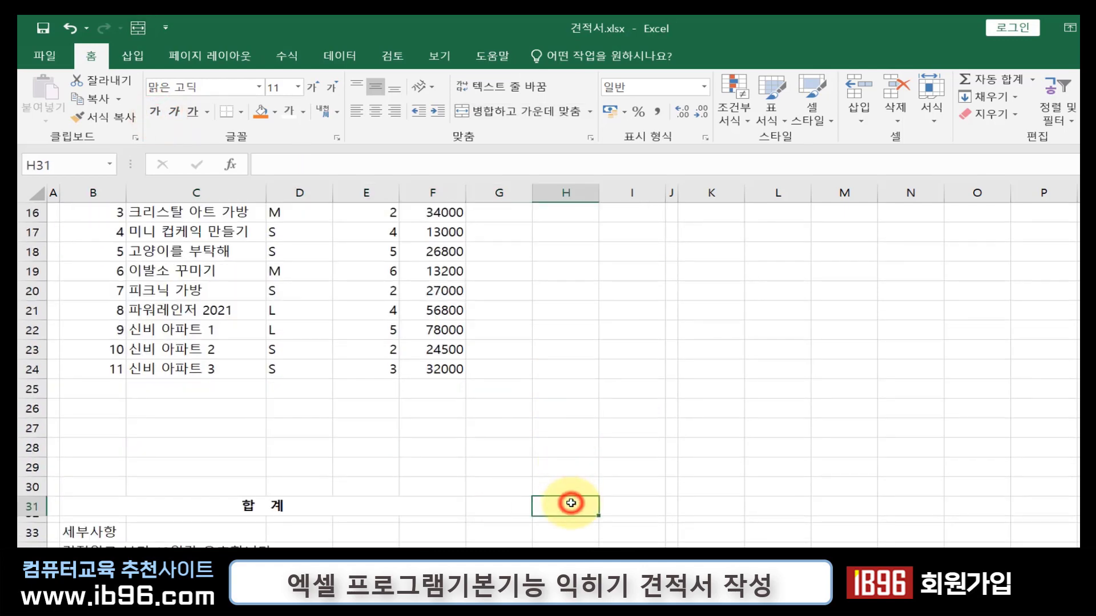
pyautogui.click(638, 509)
pyautogui.write('ㅍ')
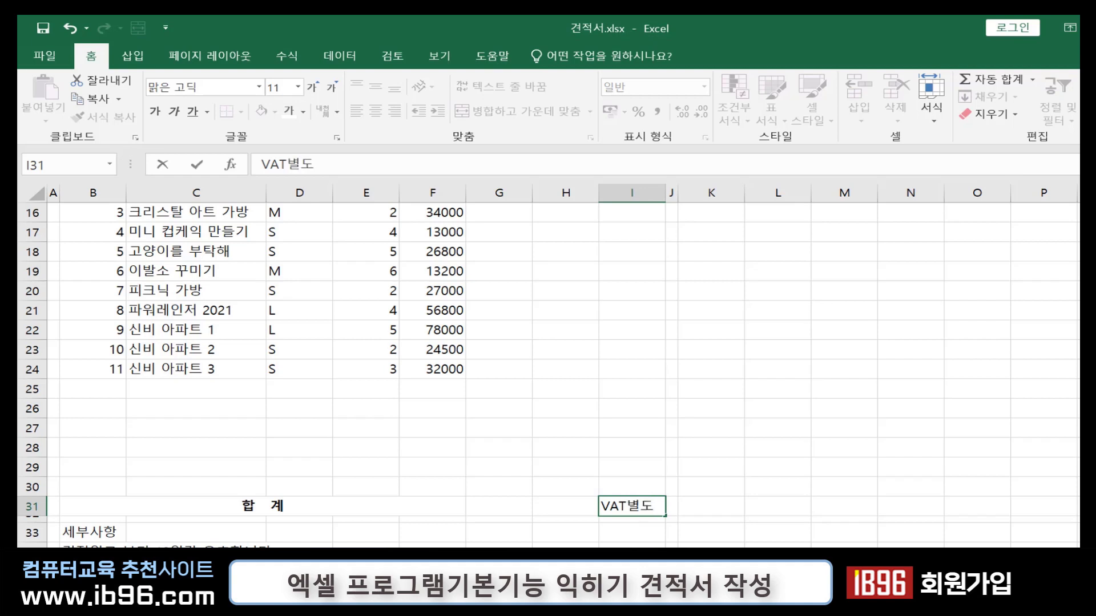
pyautogui.hotkey('ctrl', 'Return')
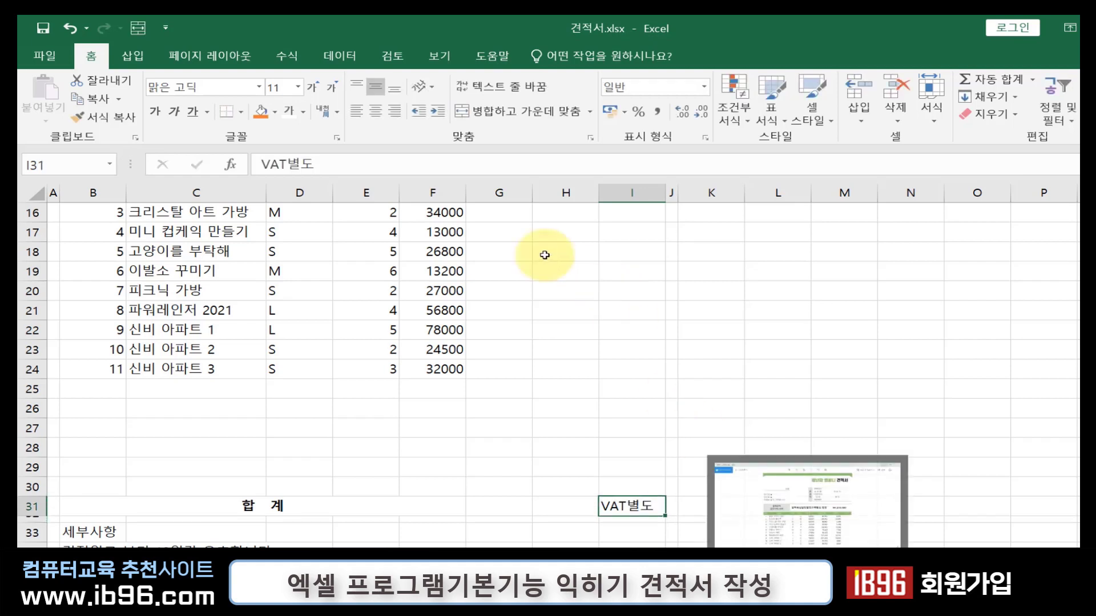
pyautogui.click(152, 111)
pyautogui.click(521, 452)
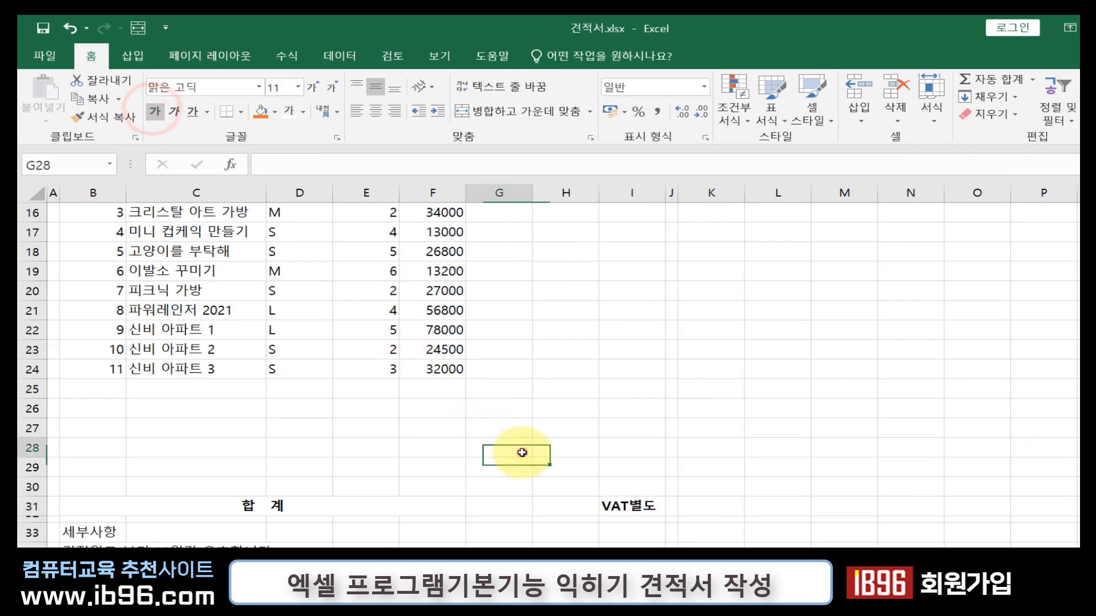
# - Add light gray finest-dotted vertical borders between the columns inside B14:I31
pyautogui.click(644, 509)
pyautogui.moveTo(643, 508); pyautogui.dragTo(147, 477)
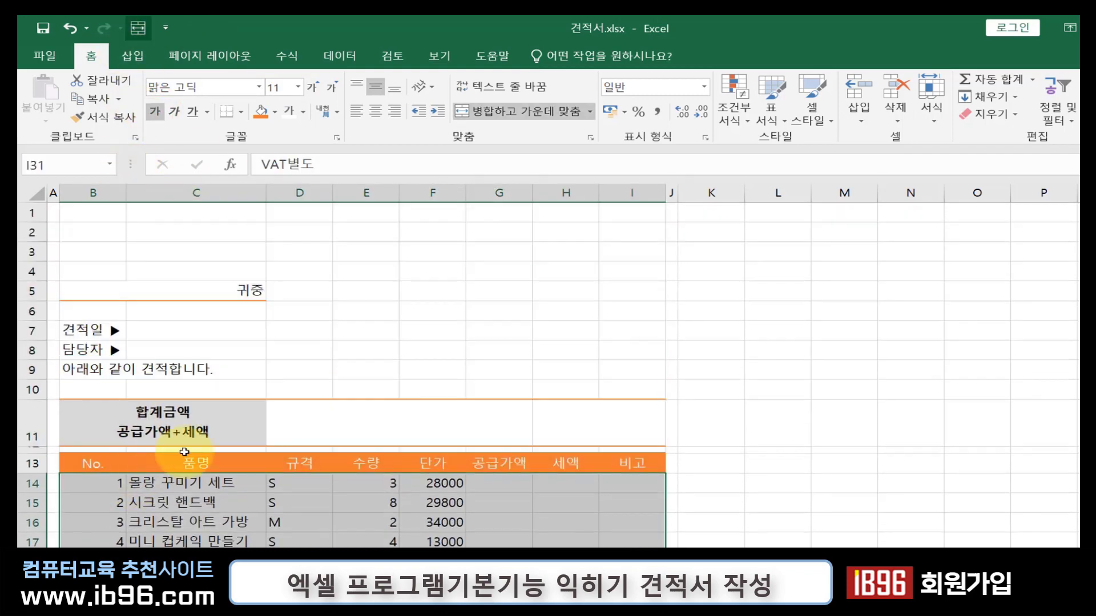
pyautogui.scroll(-3, 377, 372)
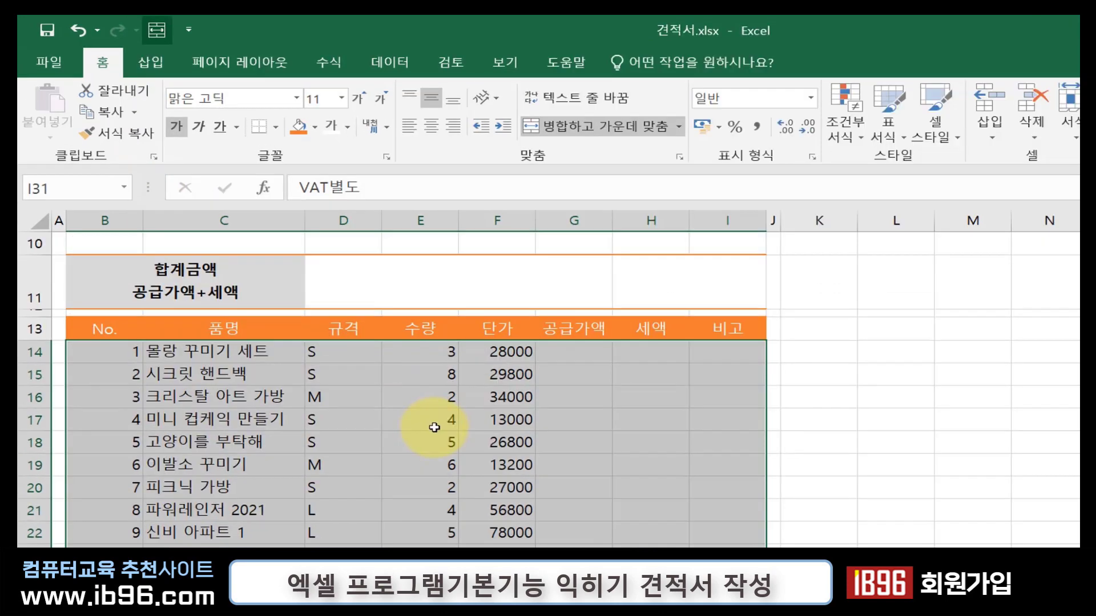
pyautogui.scroll(-4, 434, 428)
pyautogui.hotkey('ctrl', '1')
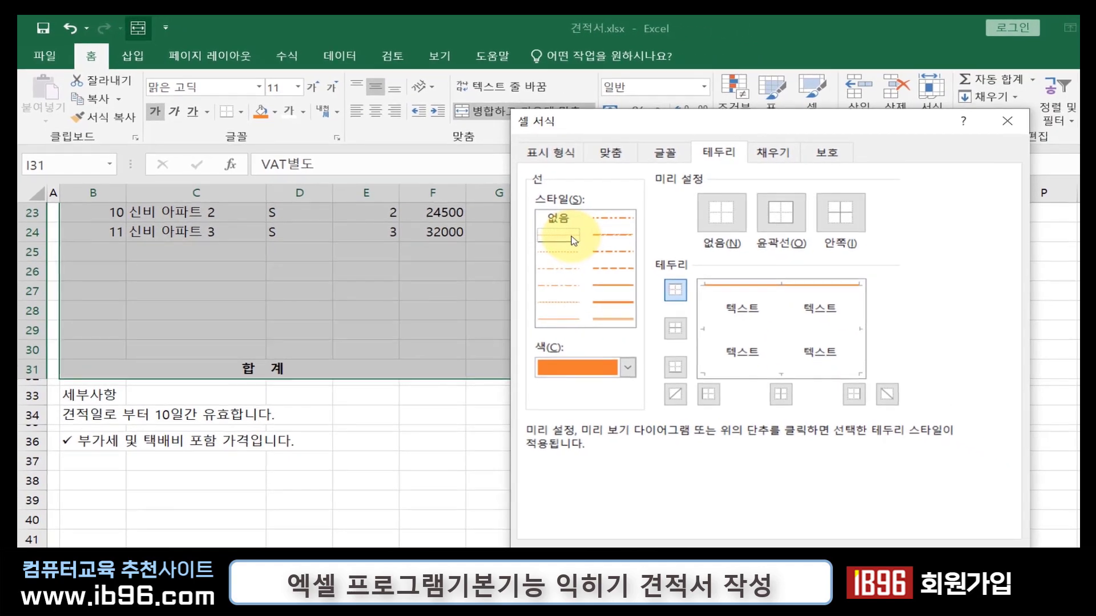
pyautogui.click(564, 361)
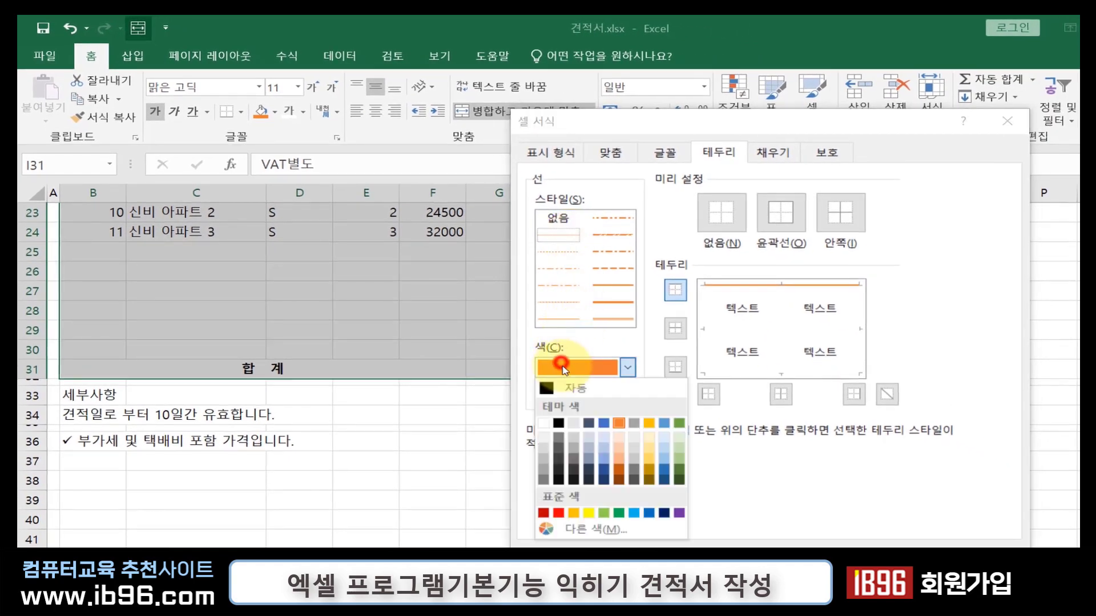
pyautogui.click(547, 448)
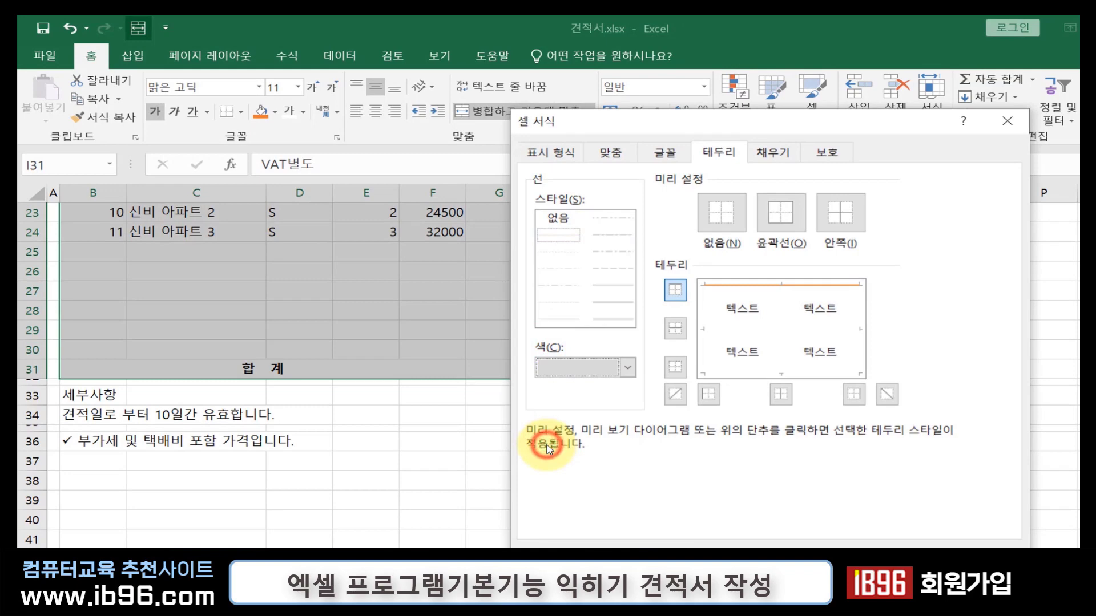
pyautogui.click(784, 330)
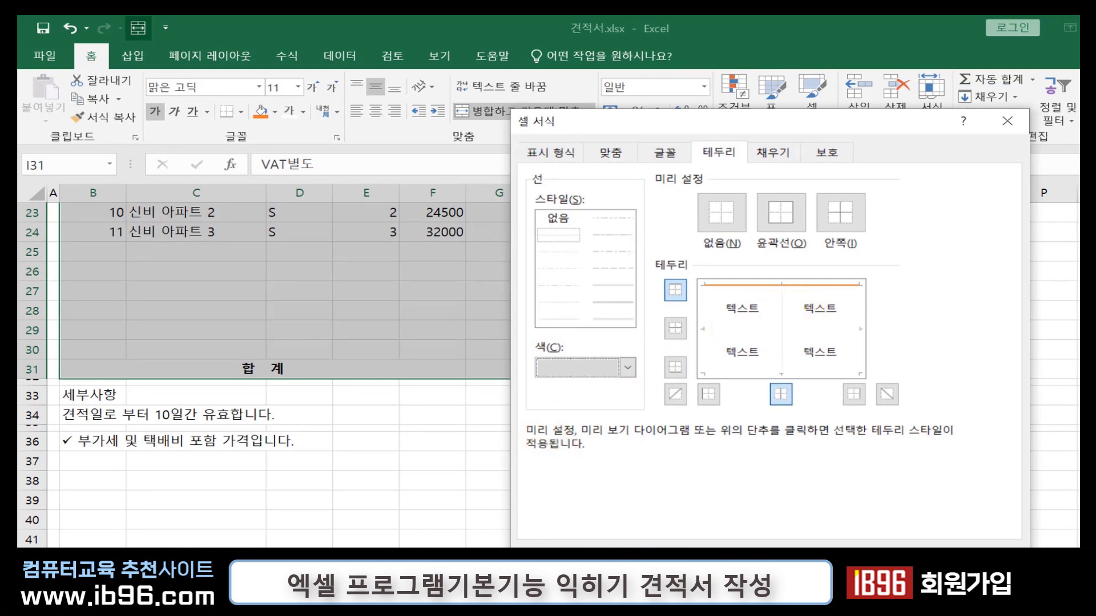
pyautogui.click(913, 562)
pyautogui.click(587, 276)
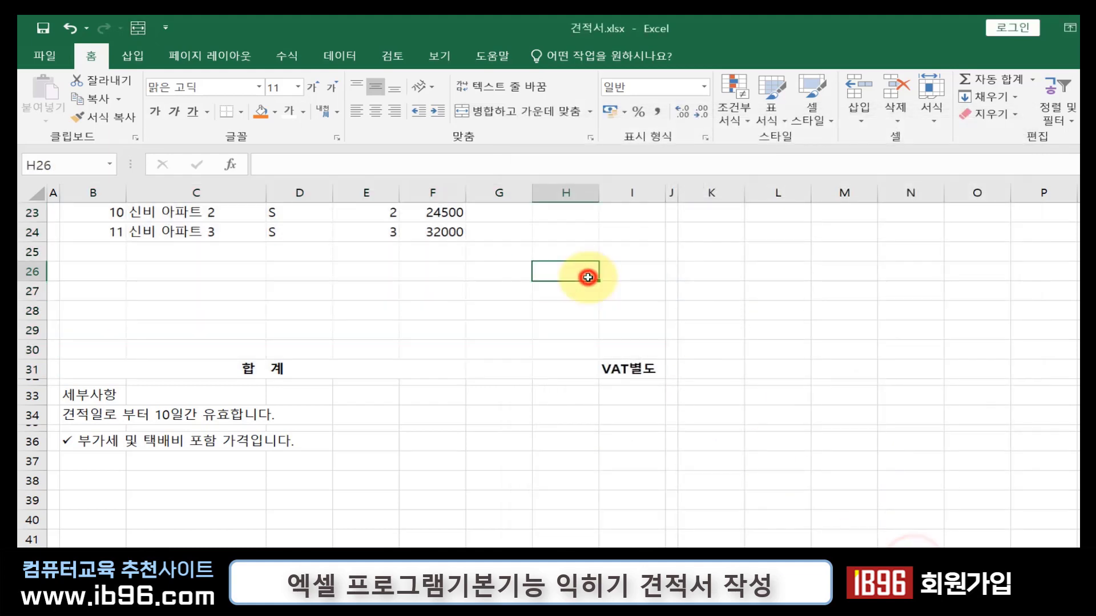
pyautogui.scroll(3, 530, 369)
pyautogui.scroll(4, 530, 369)
pyautogui.scroll(-3, 529, 369)
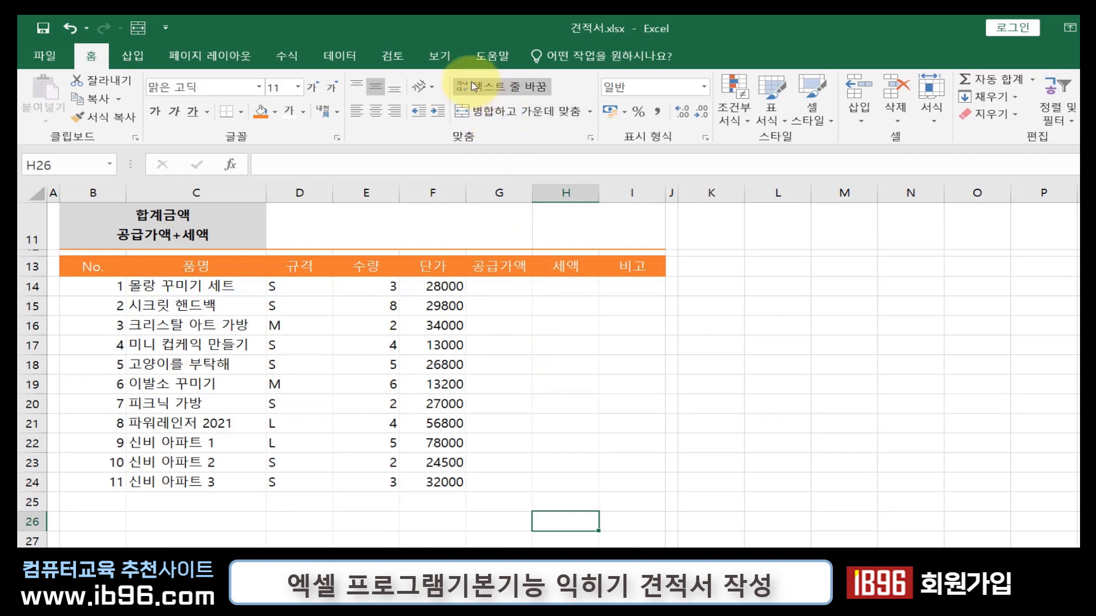
# - Hide the worksheet gridlines
pyautogui.click(441, 55)
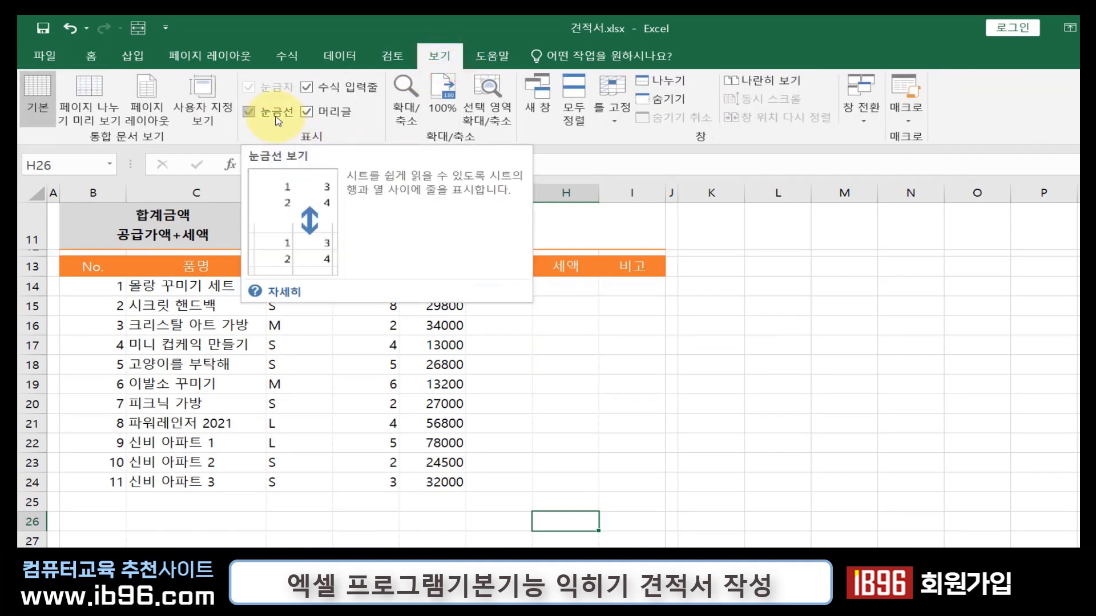
pyautogui.click(249, 112)
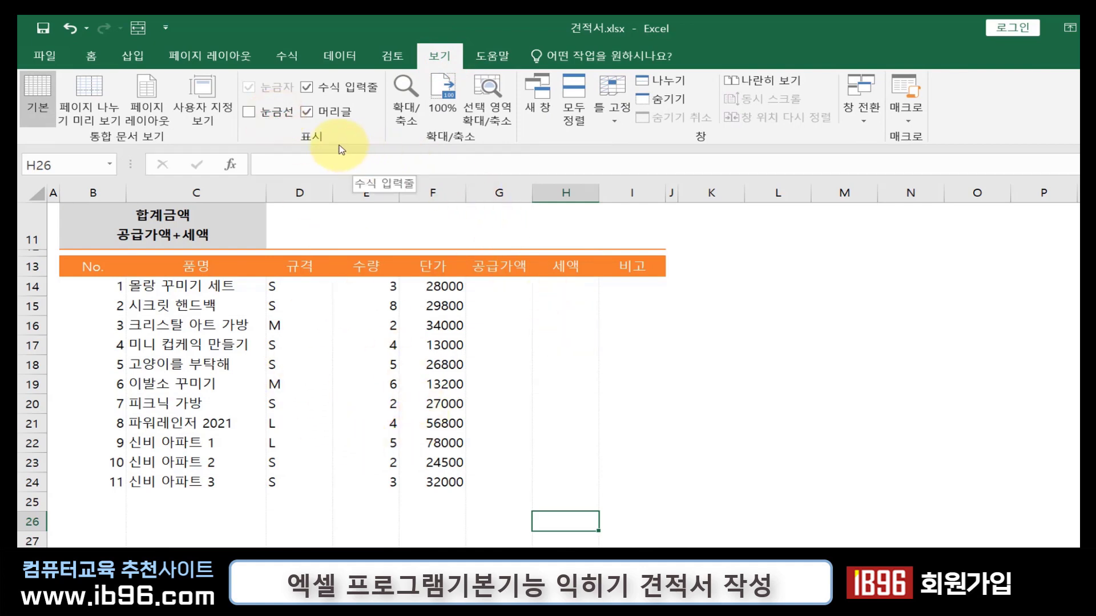
pyautogui.click(275, 113)
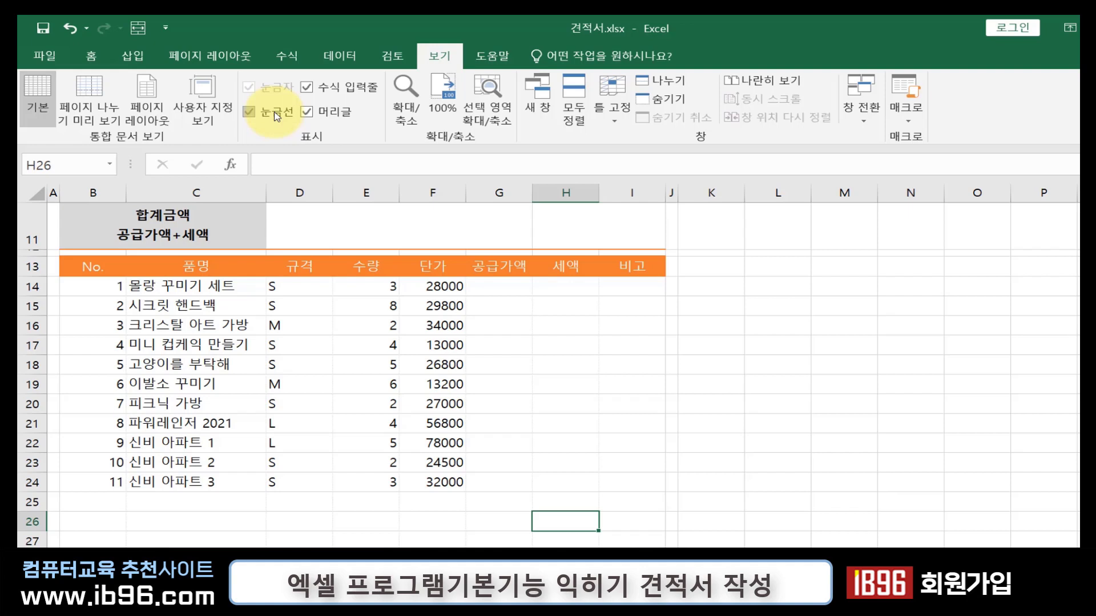
pyautogui.click(277, 116)
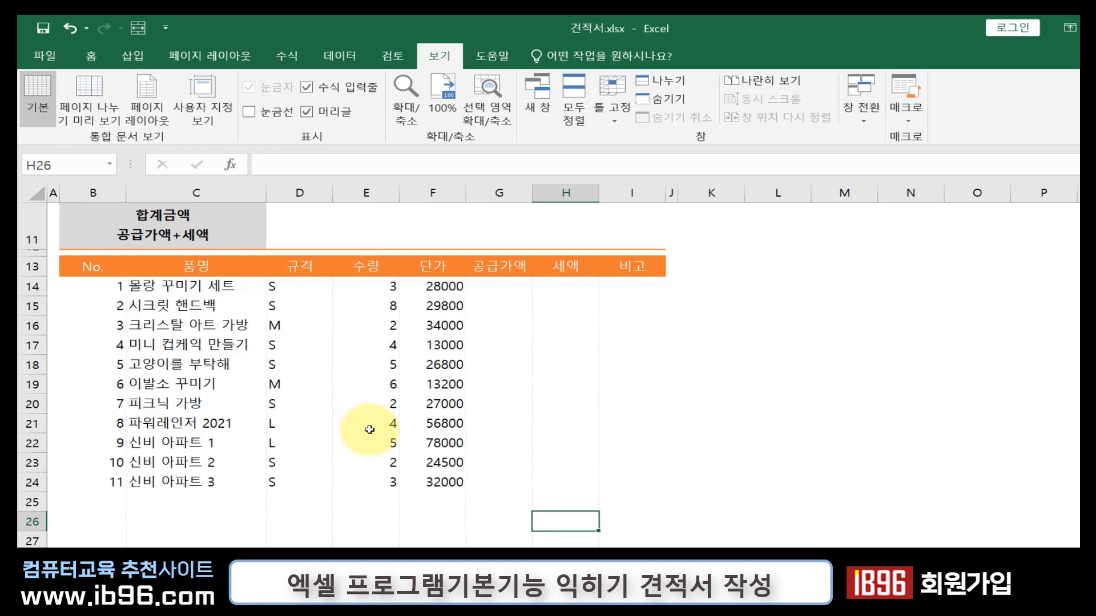
# - Give the total row B31:I31 a light gray finest-dotted top border and a medium-weight solid orange bottom border
pyautogui.scroll(-3, 370, 430)
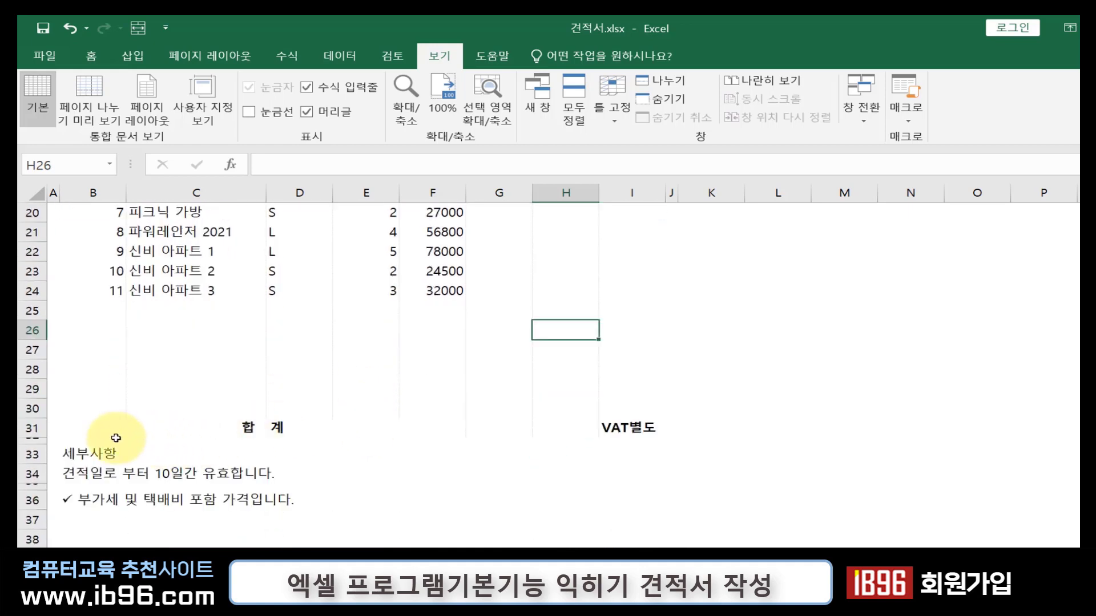
pyautogui.moveTo(115, 438); pyautogui.dragTo(628, 430)
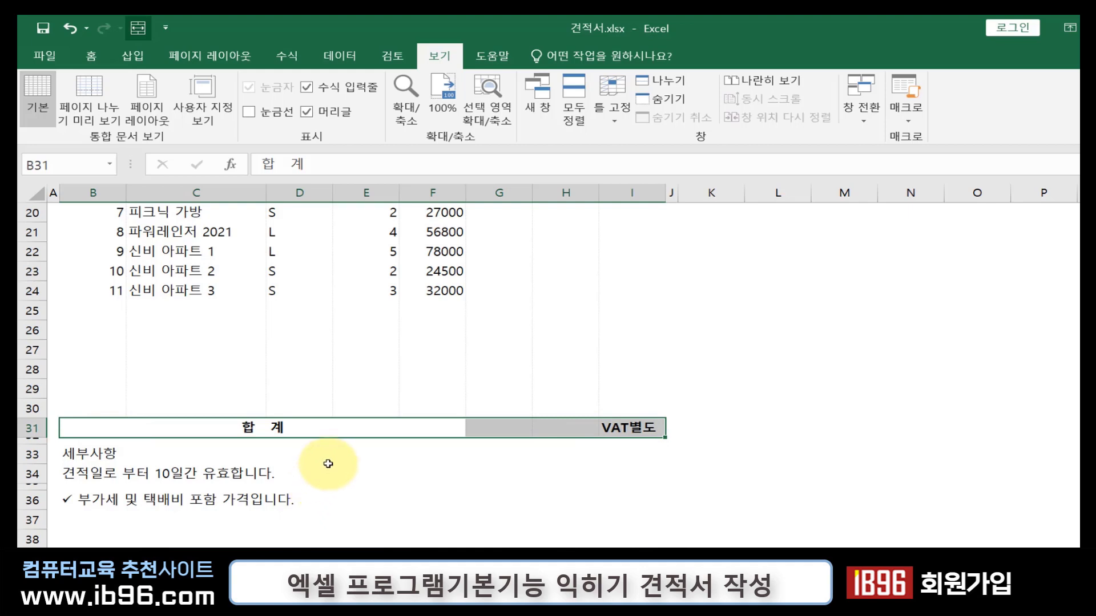
pyautogui.hotkey('ctrl', '1')
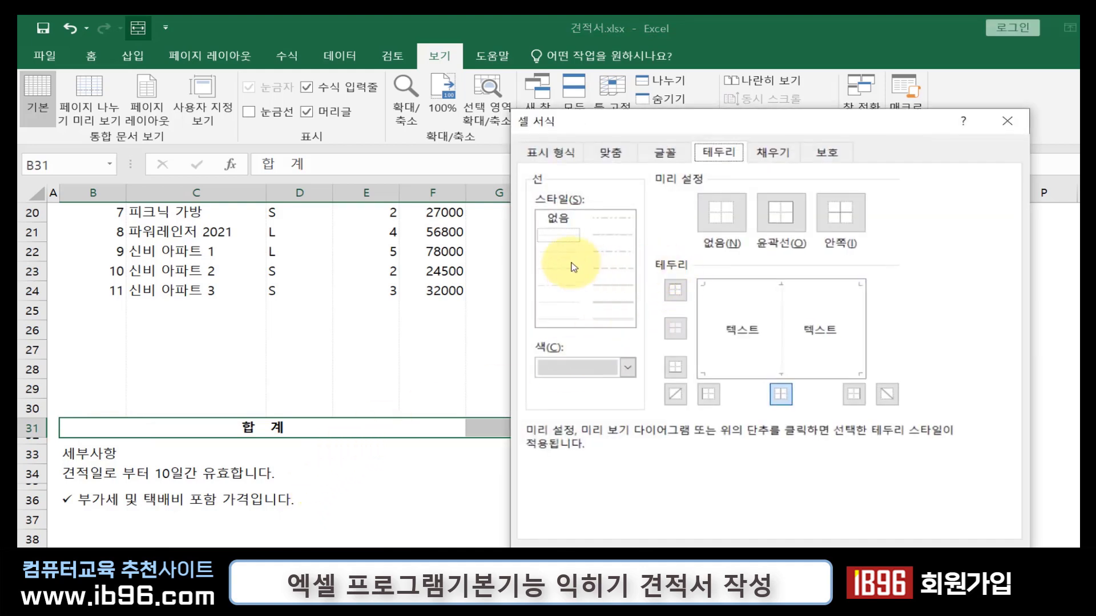
pyautogui.click(785, 337)
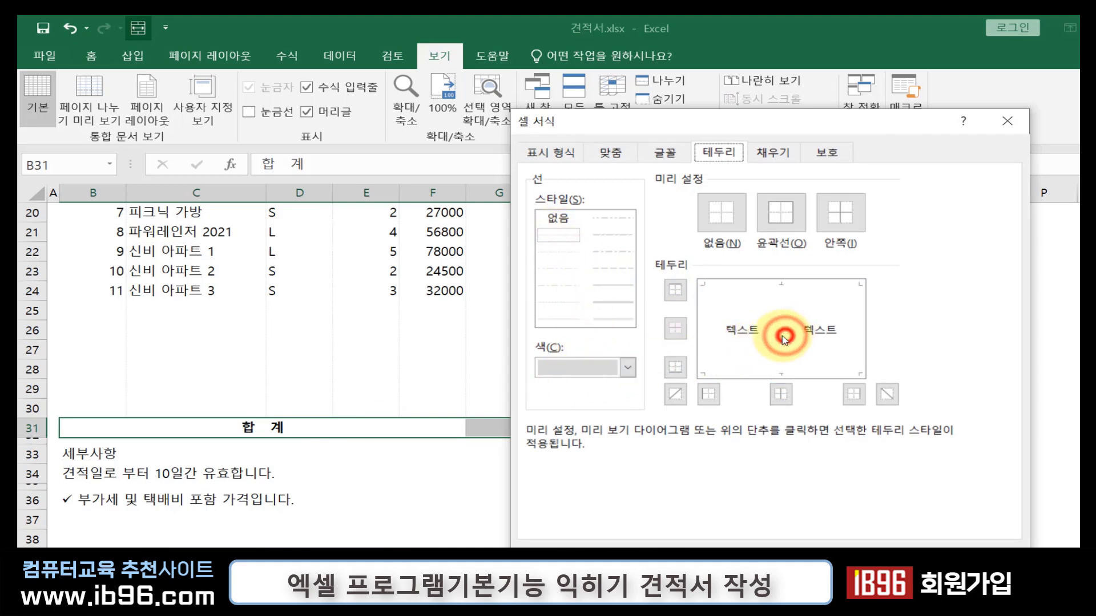
pyautogui.click(785, 338)
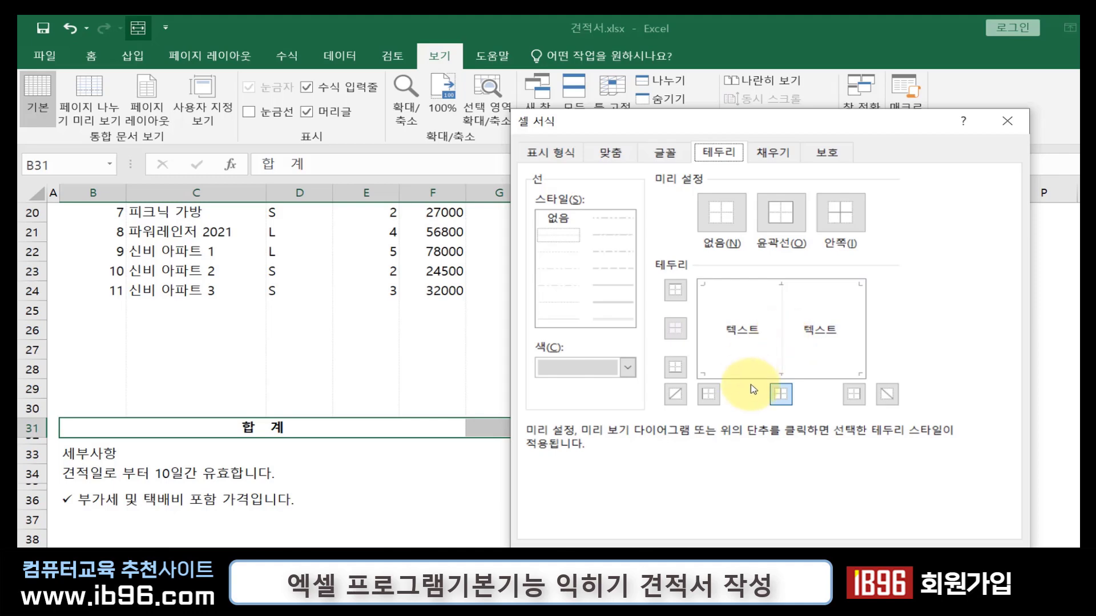
pyautogui.click(745, 283)
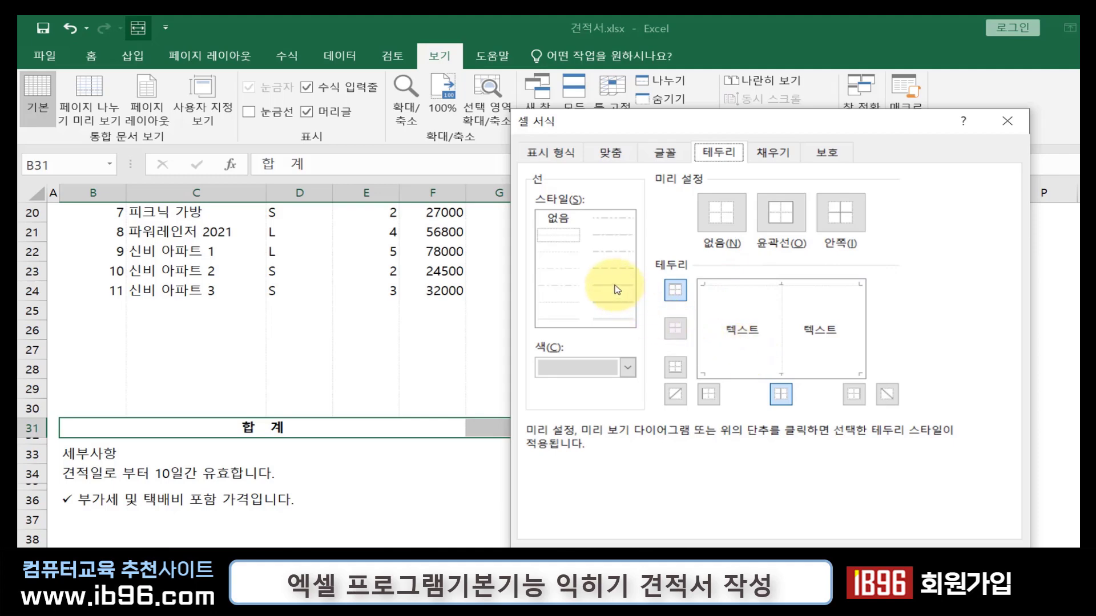
pyautogui.click(596, 367)
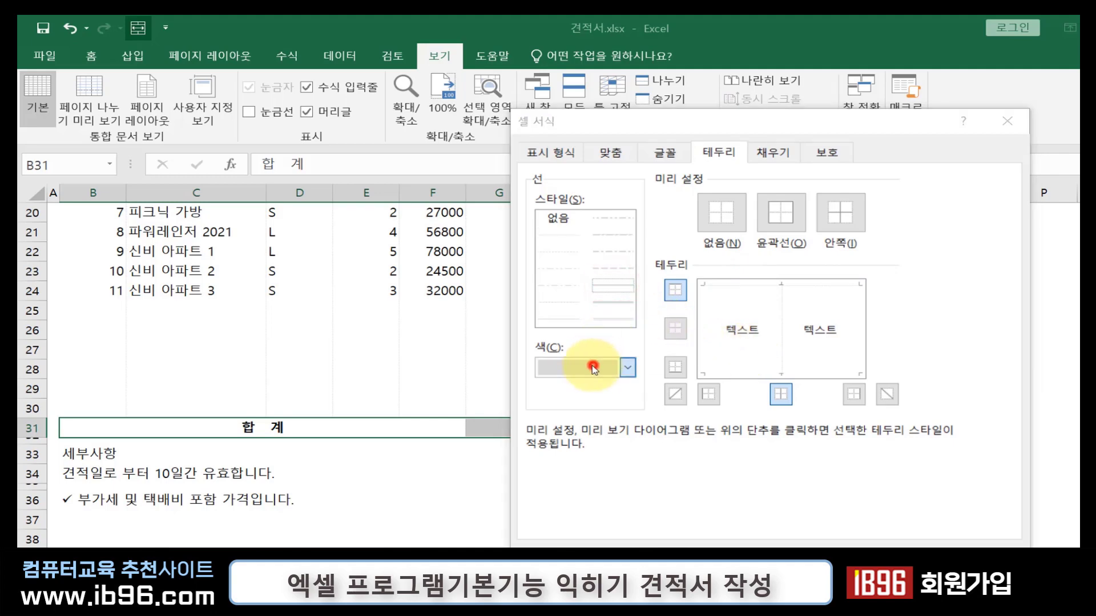
pyautogui.click(619, 423)
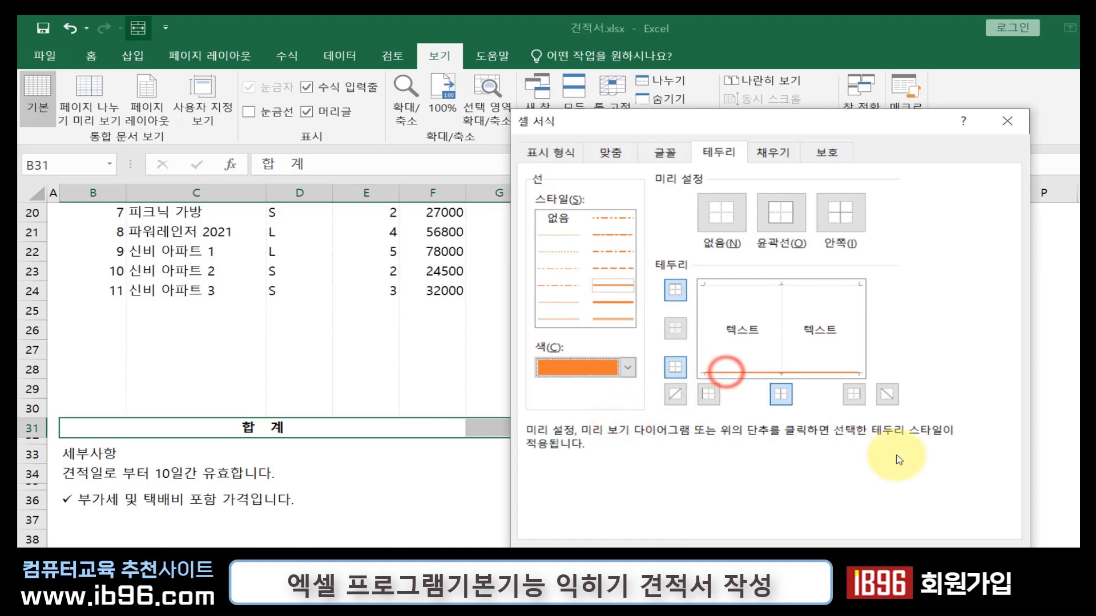
pyautogui.click(901, 562)
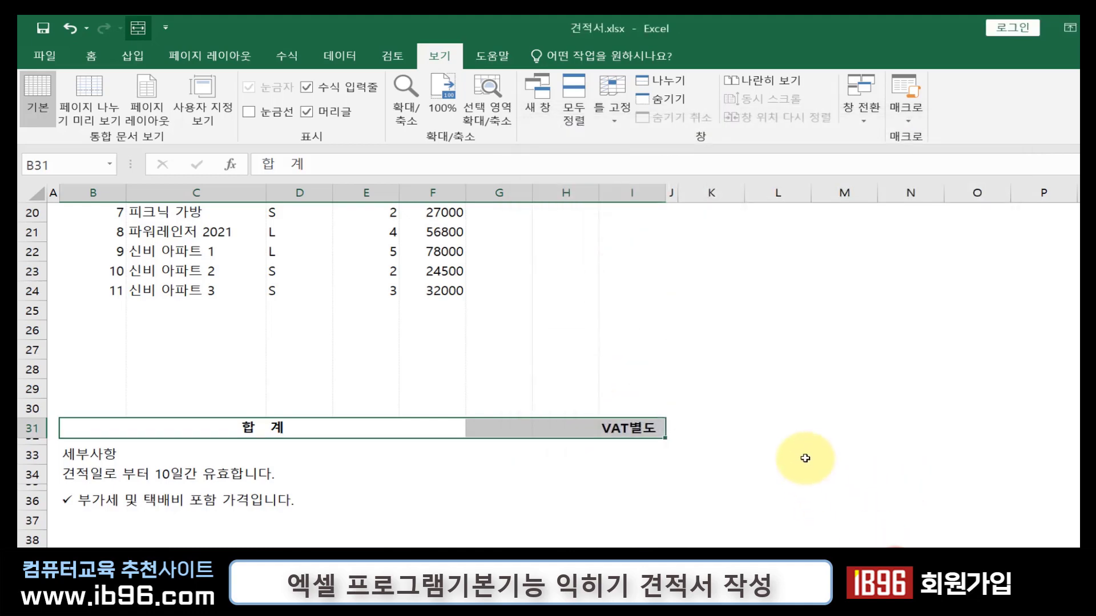
pyautogui.click(804, 457)
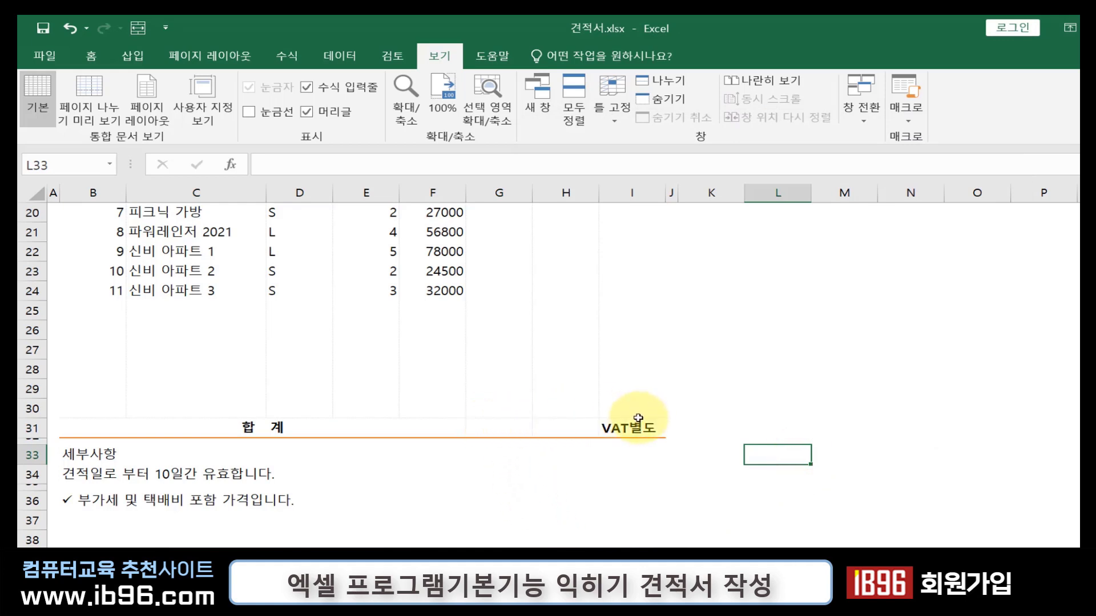
# - Fill the merged 합계 label cell B31:F31 with light gray
pyautogui.click(436, 429)
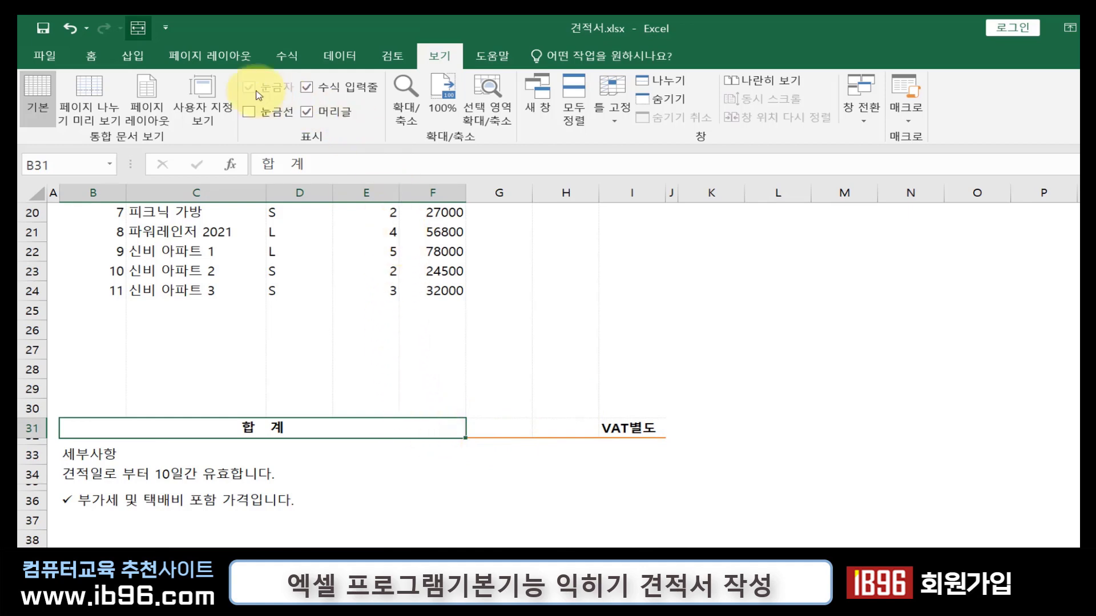
pyautogui.click(92, 58)
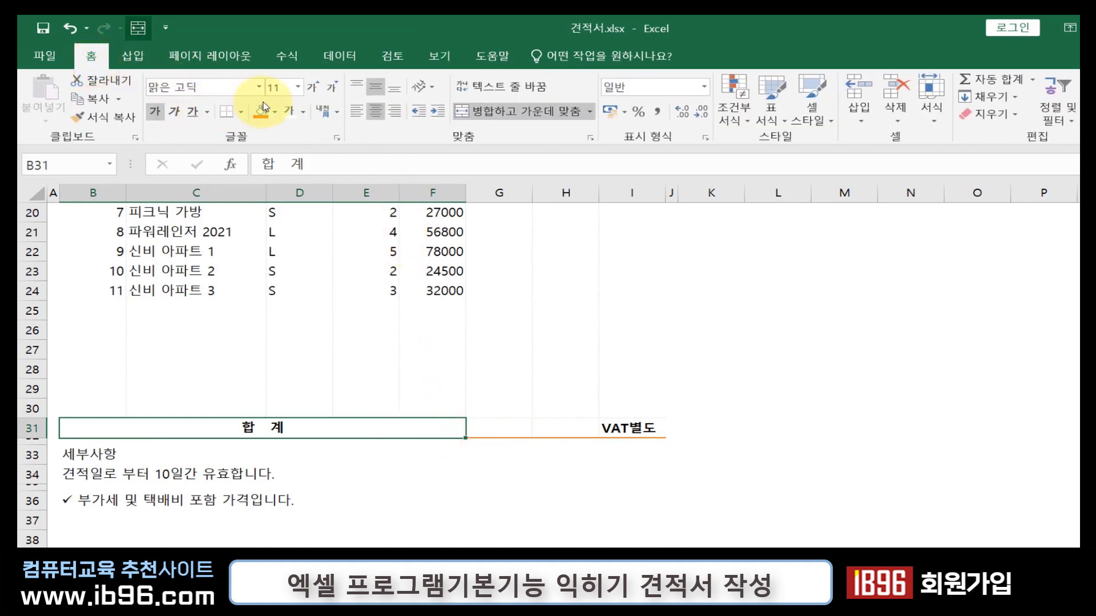
pyautogui.click(276, 116)
pyautogui.click(262, 170)
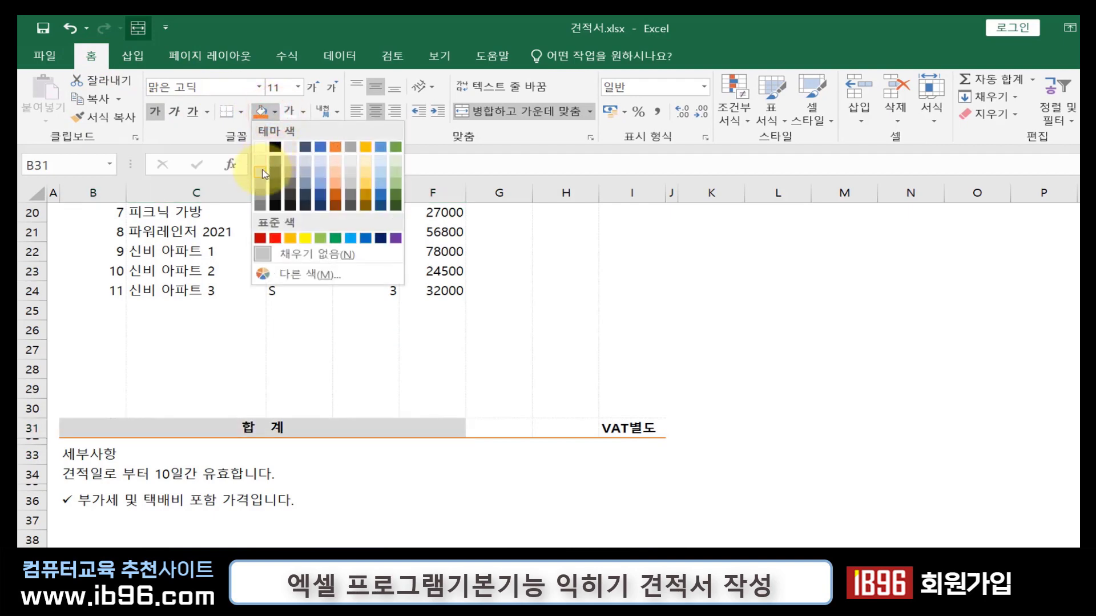
# - Copy the cell formatting of the header cell B13 (No.) onto the 세부사항 cell B33
pyautogui.click(607, 372)
pyautogui.scroll(4, 607, 372)
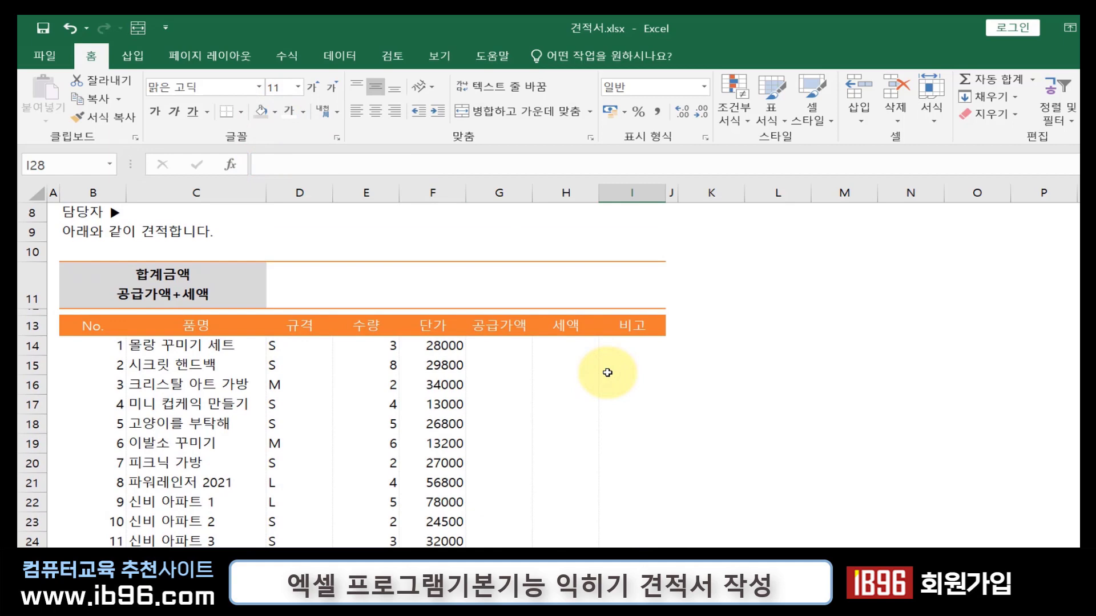
pyautogui.scroll(-5, 607, 372)
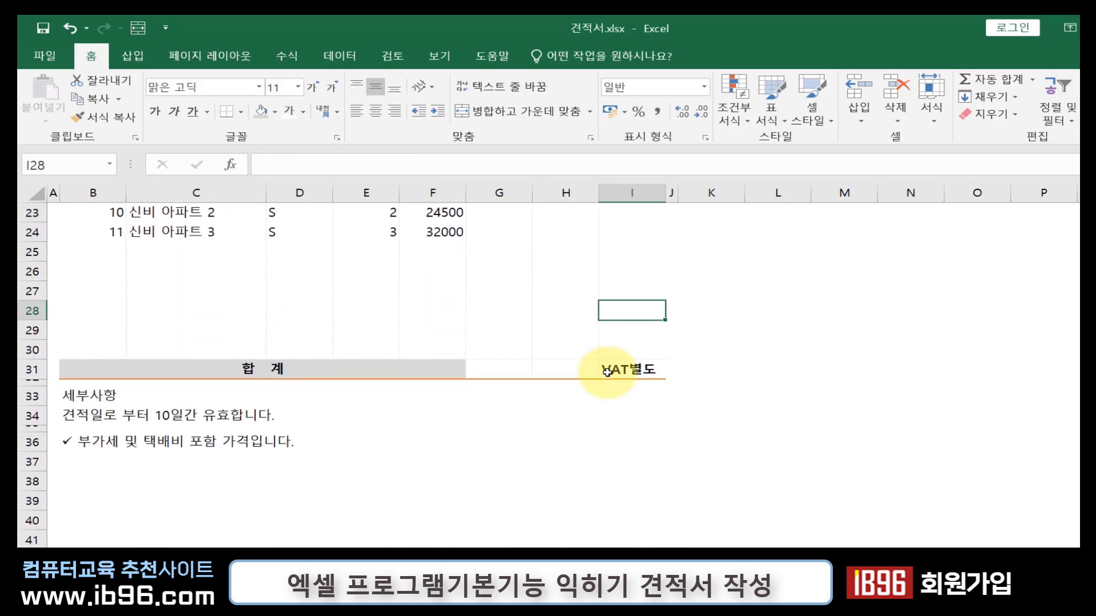
pyautogui.moveTo(86, 392); pyautogui.dragTo(634, 396)
pyautogui.scroll(5, 293, 499)
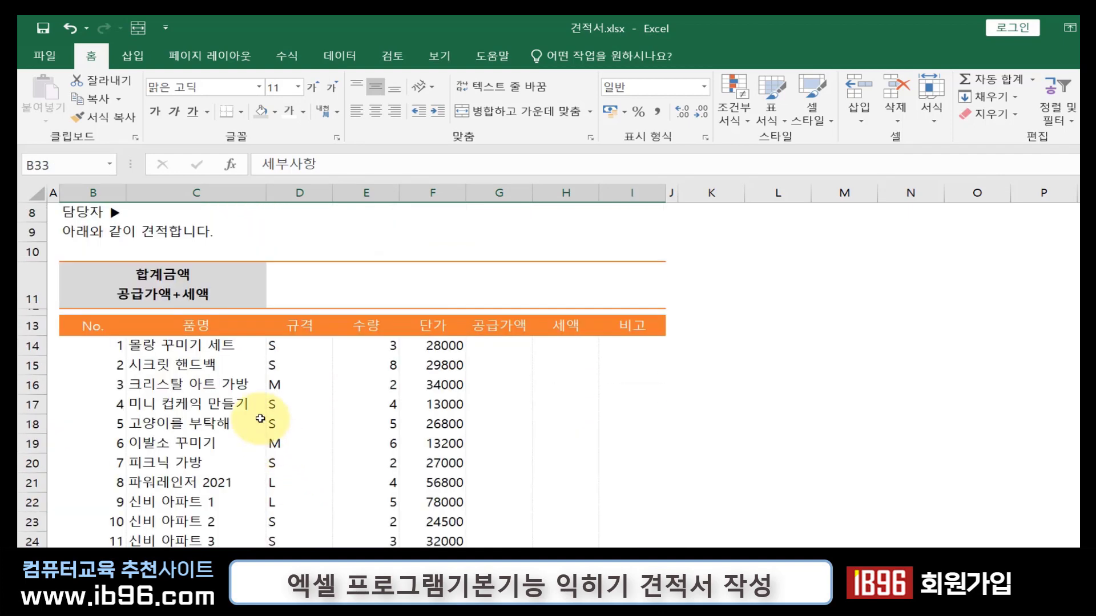
pyautogui.click(103, 327)
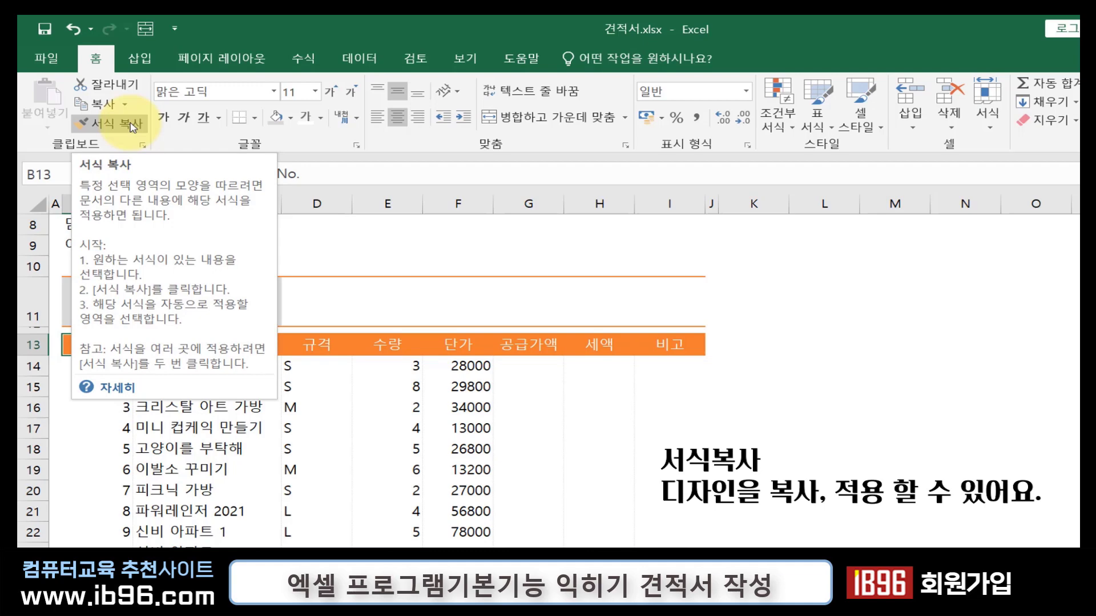
pyautogui.click(399, 343)
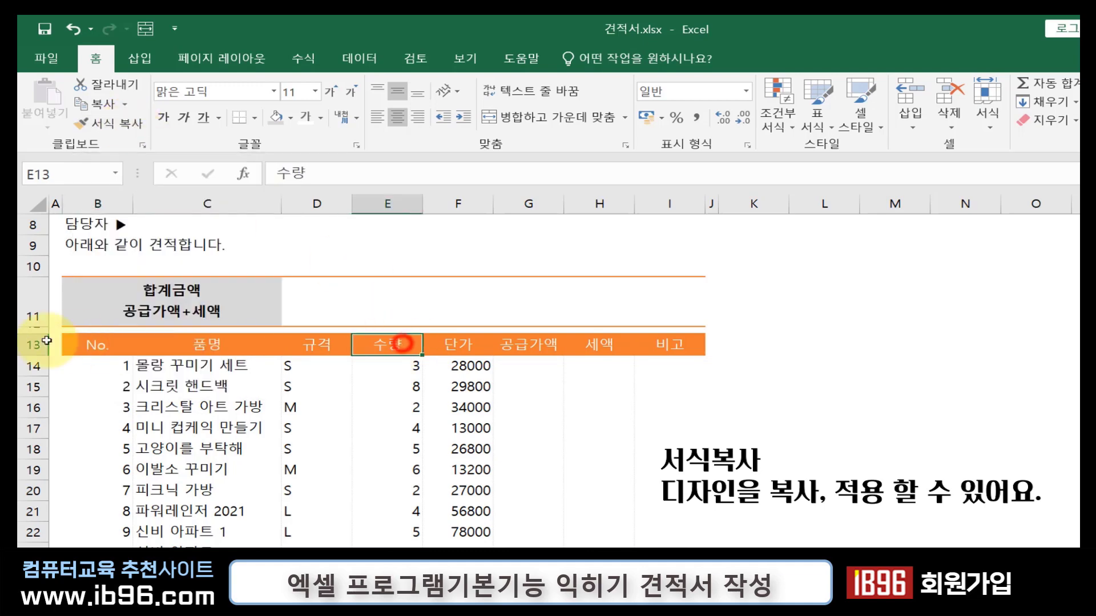
pyautogui.click(97, 343)
pyautogui.click(114, 122)
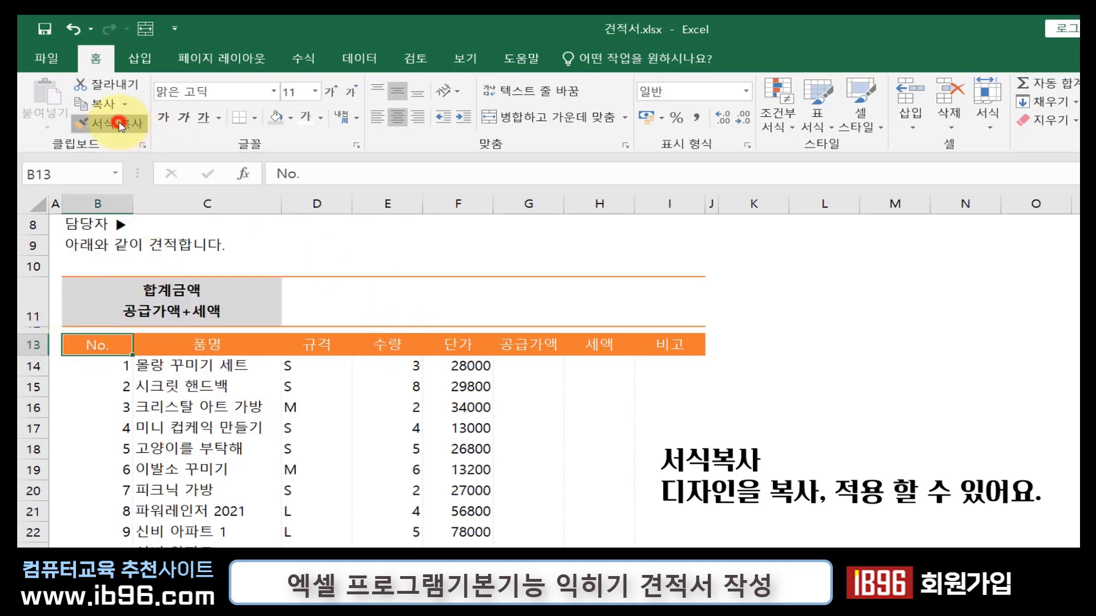
pyautogui.scroll(-4, 162, 450)
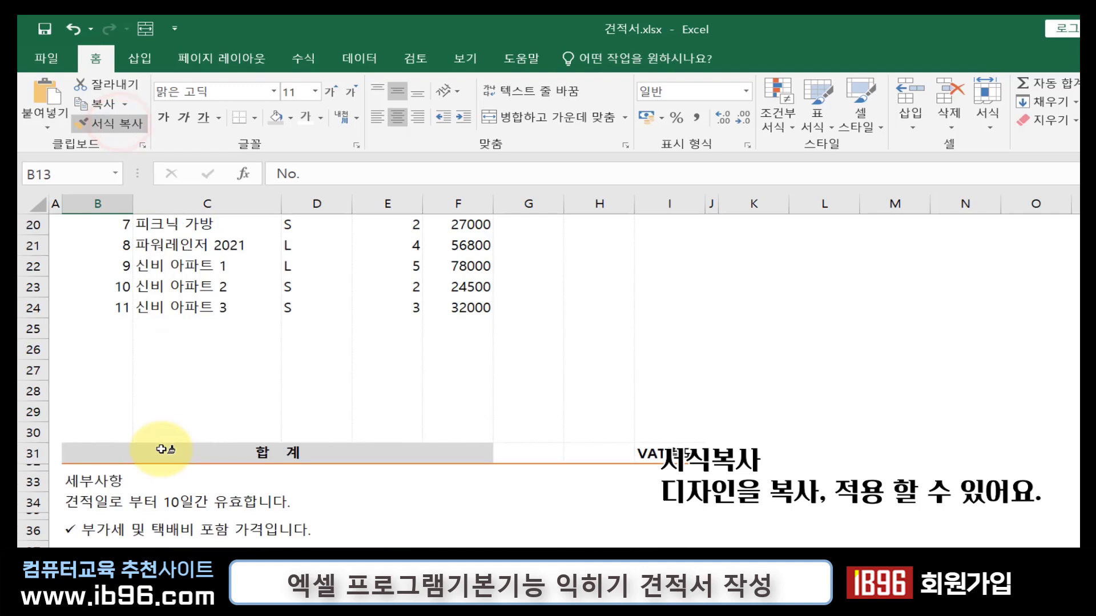
pyautogui.click(85, 483)
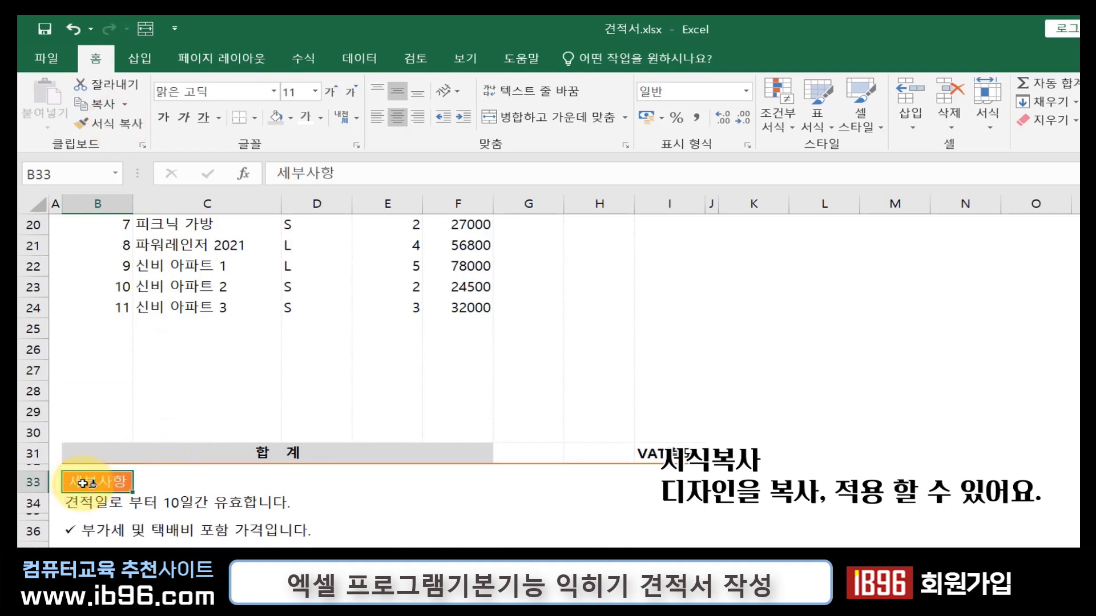
# - Merge and center B33:I33 so the 세부사항 heading spans the full form width
pyautogui.moveTo(86, 484); pyautogui.dragTo(671, 486)
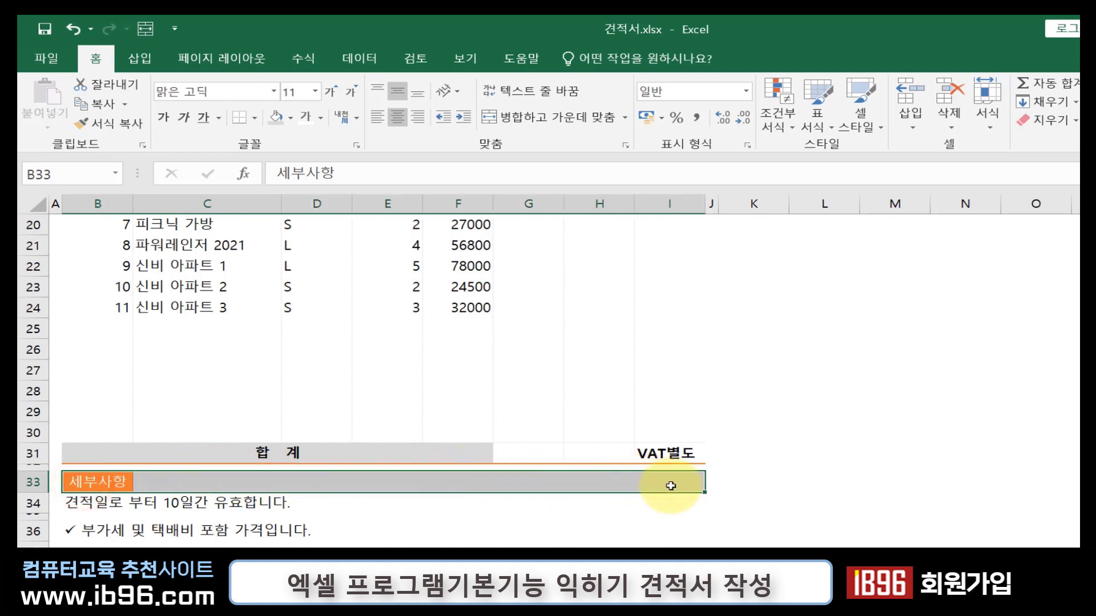
pyautogui.press('alt')
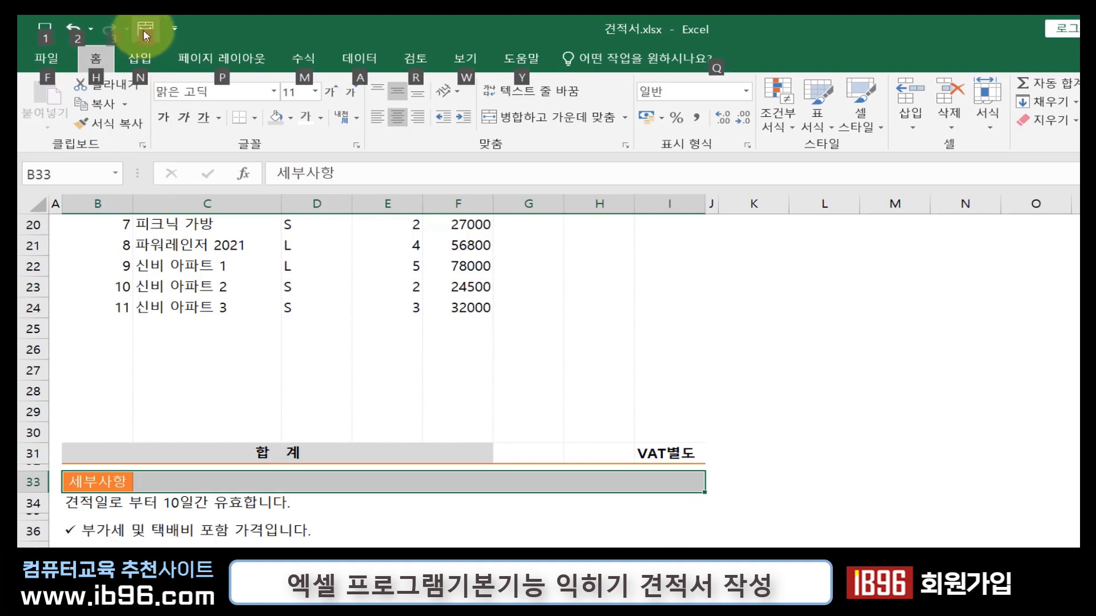
pyautogui.click(146, 29)
pyautogui.click(476, 503)
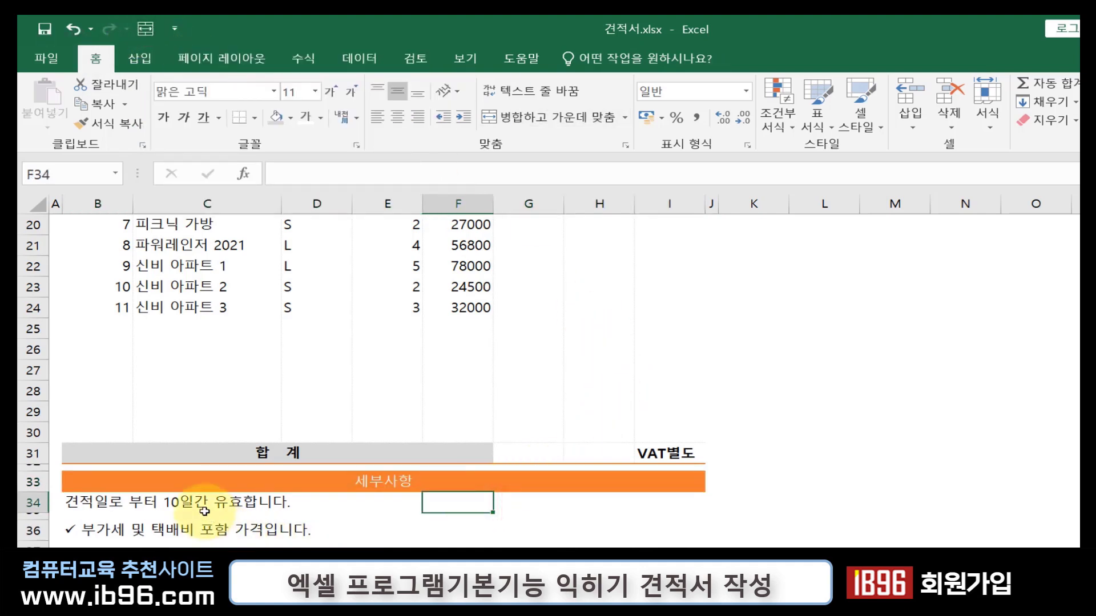
# - Increase the height of row 34, which holds the quotation validity note, to several text lines
pyautogui.click(133, 501)
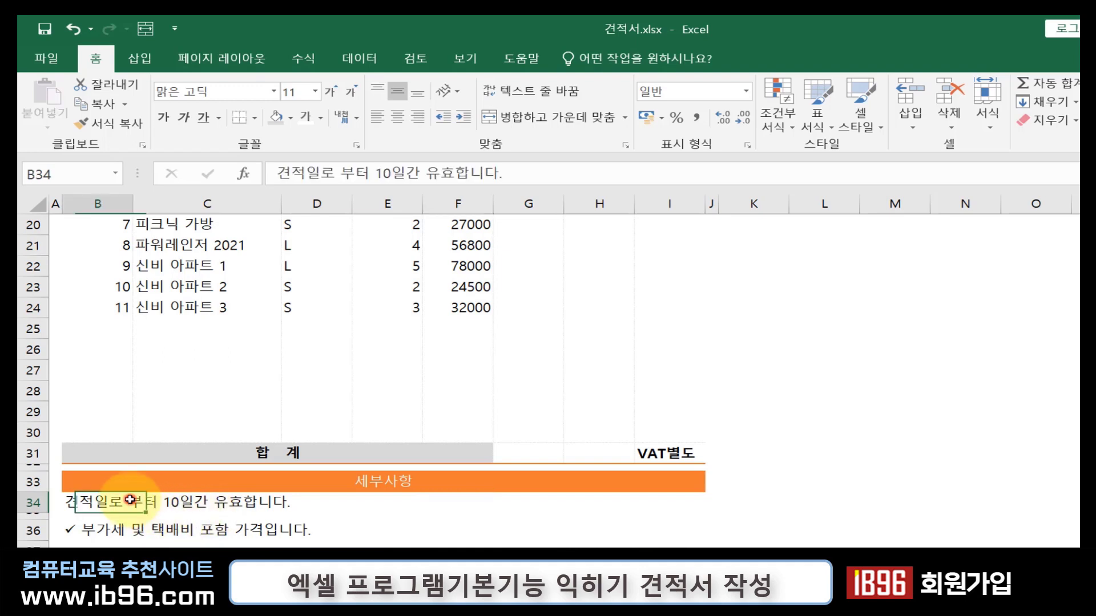
pyautogui.scroll(-1, 129, 502)
pyautogui.moveTo(40, 451); pyautogui.dragTo(41, 506)
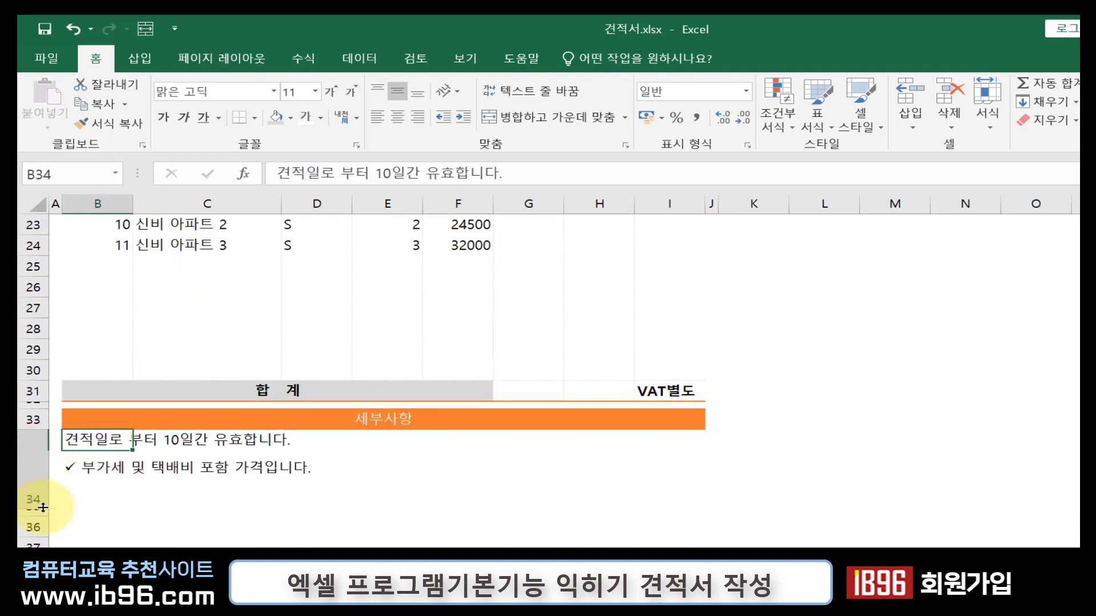
pyautogui.click(385, 474)
pyautogui.scroll(-2, 412, 509)
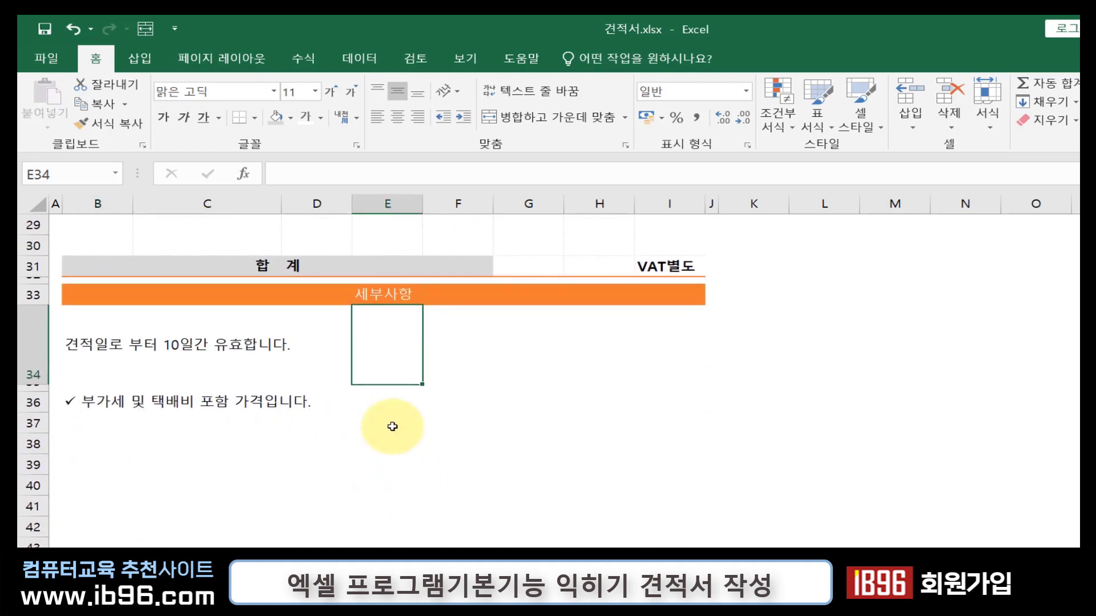
# - Merge B34:I34 into one cell and align its note text to the top and left
pyautogui.click(294, 354)
pyautogui.click(106, 354)
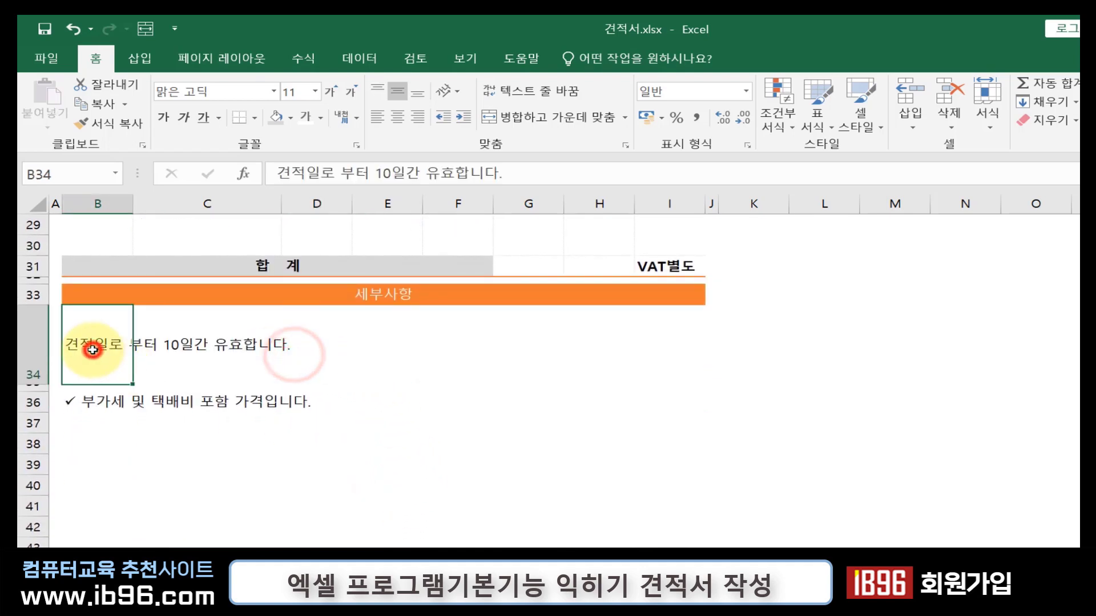
pyautogui.hotkey('ctrl', 'z')
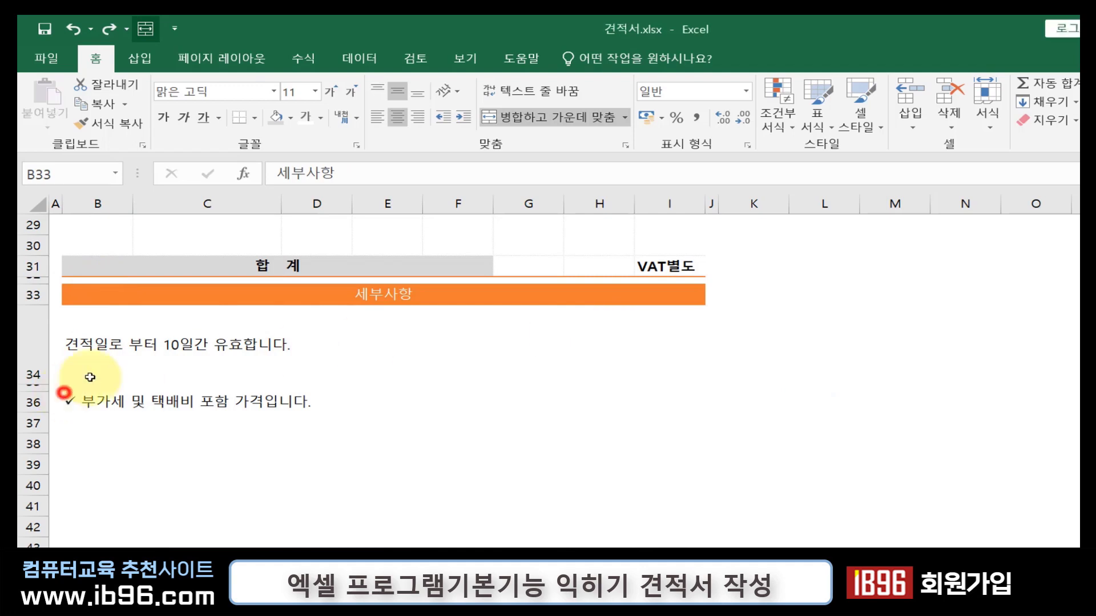
pyautogui.click(63, 388)
pyautogui.moveTo(95, 348); pyautogui.dragTo(653, 335)
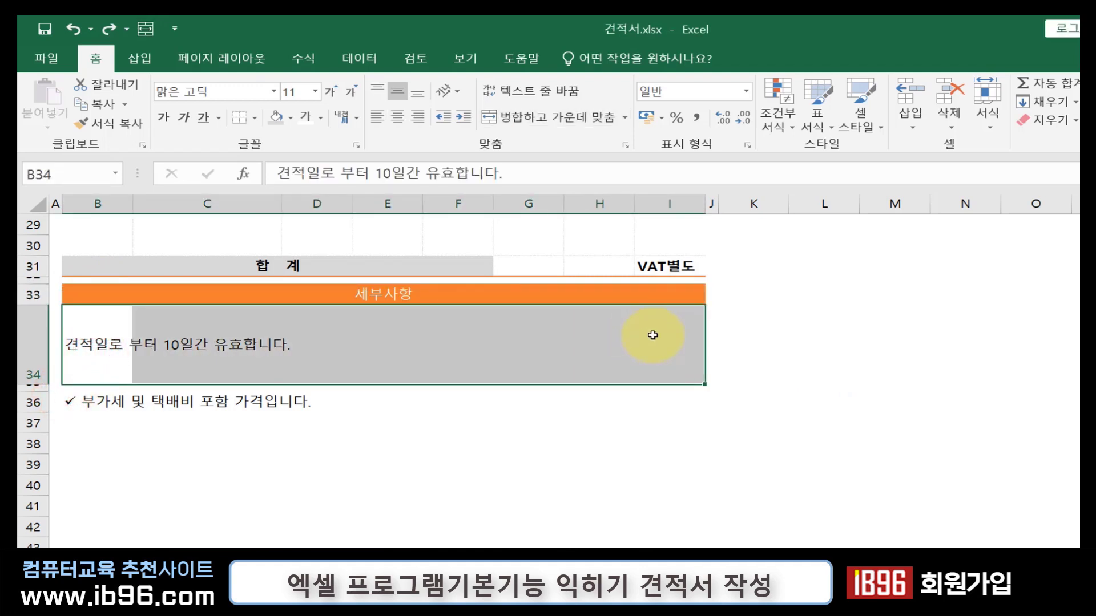
pyautogui.hotkey('alt', '4')
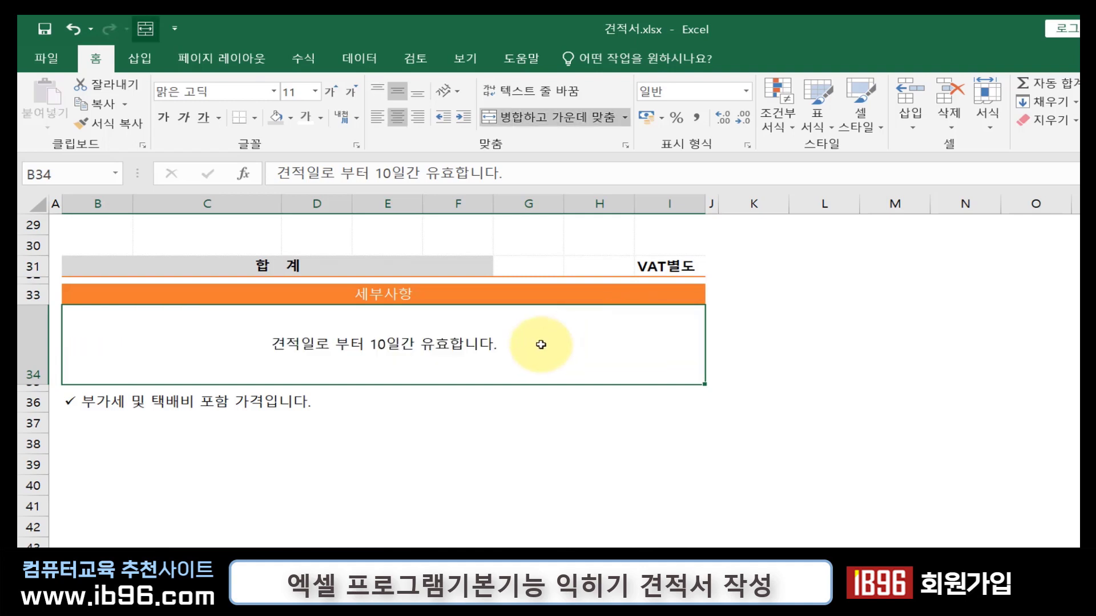
pyautogui.click(381, 97)
pyautogui.click(376, 118)
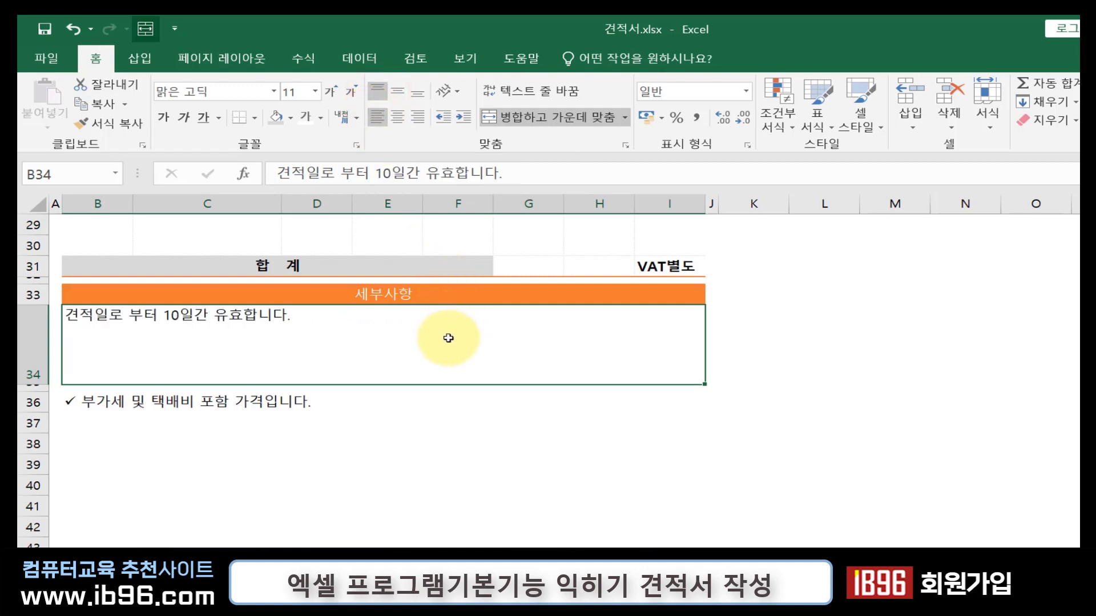
# - Give the merged note cell B34:I34 a medium-weight solid orange bottom border
pyautogui.hotkey('ctrl', '1')
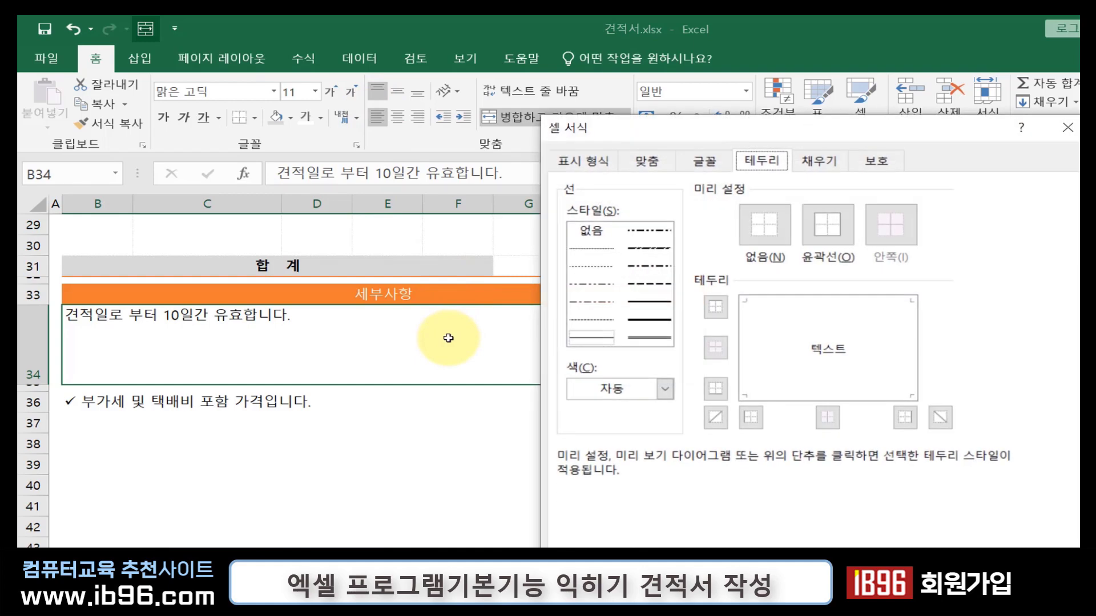
pyautogui.click(643, 307)
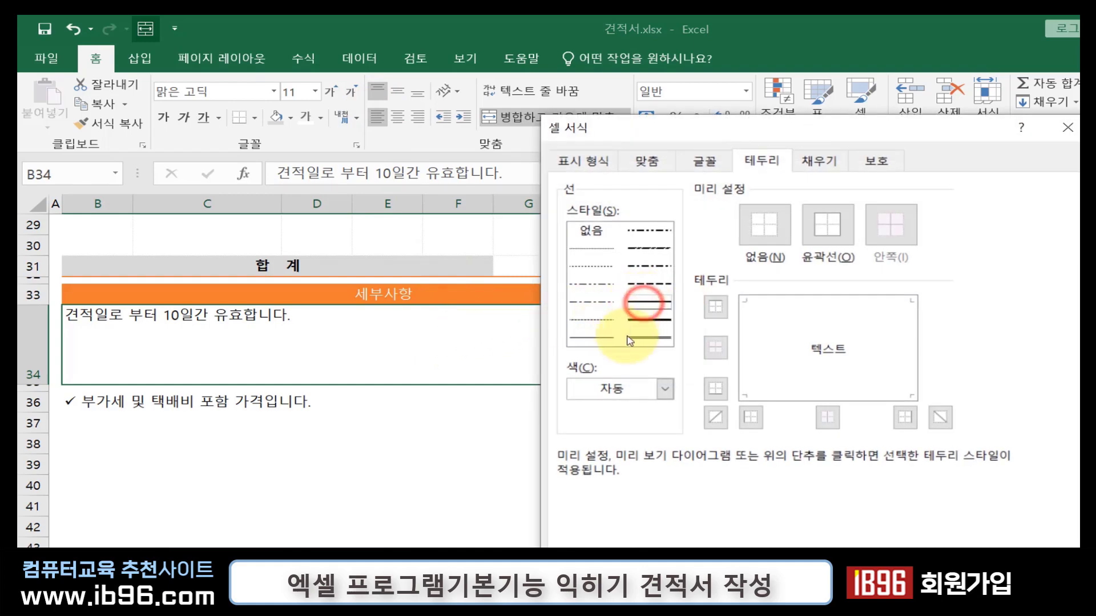
pyautogui.click(609, 388)
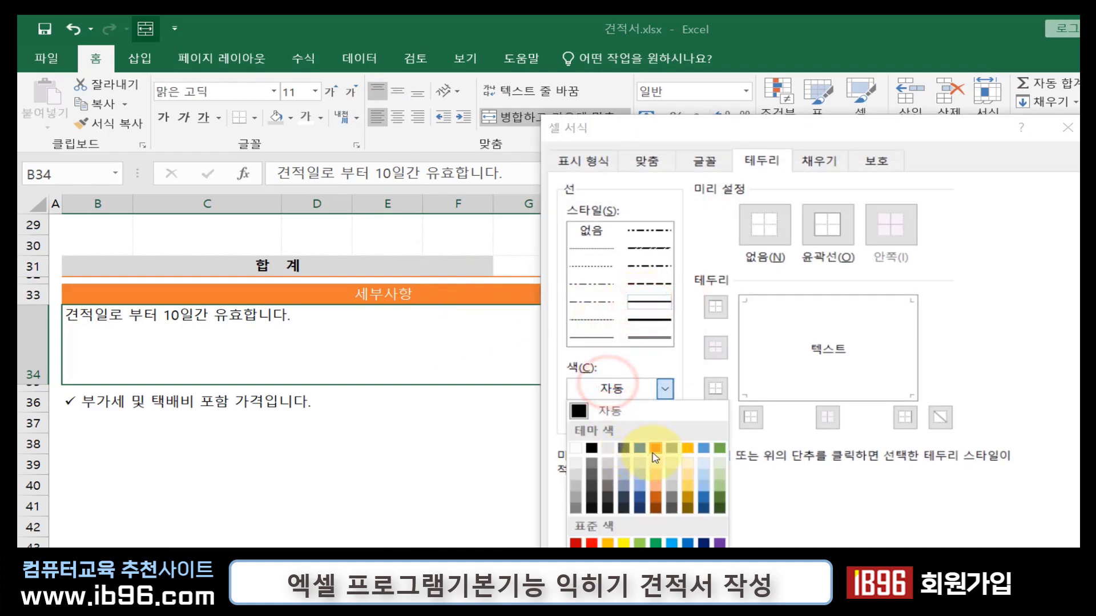
pyautogui.click(655, 448)
pyautogui.click(797, 397)
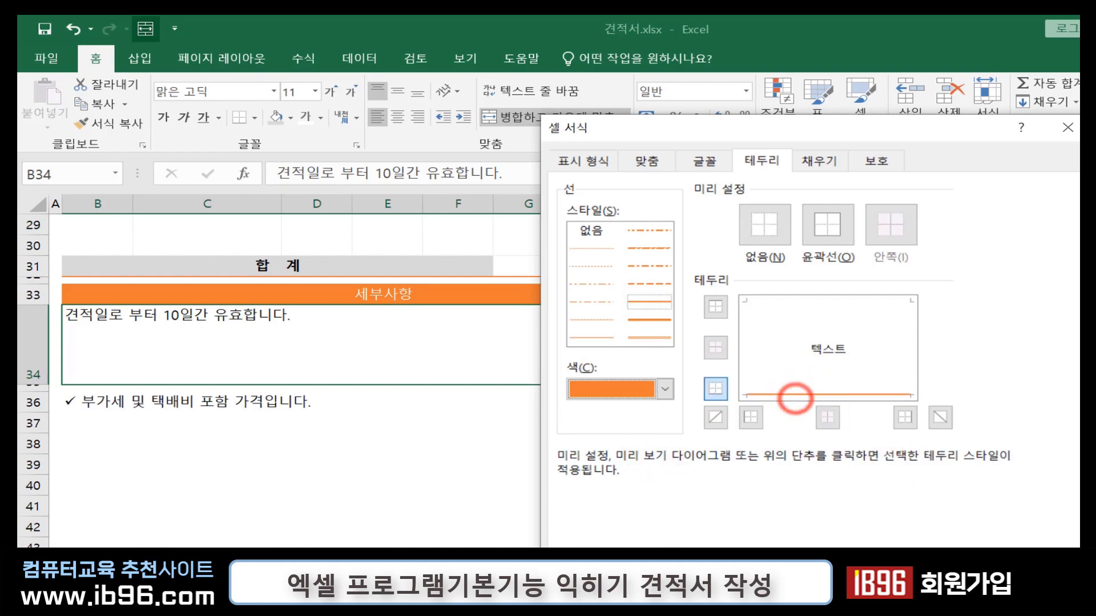
pyautogui.press('Return')
pyautogui.click(867, 443)
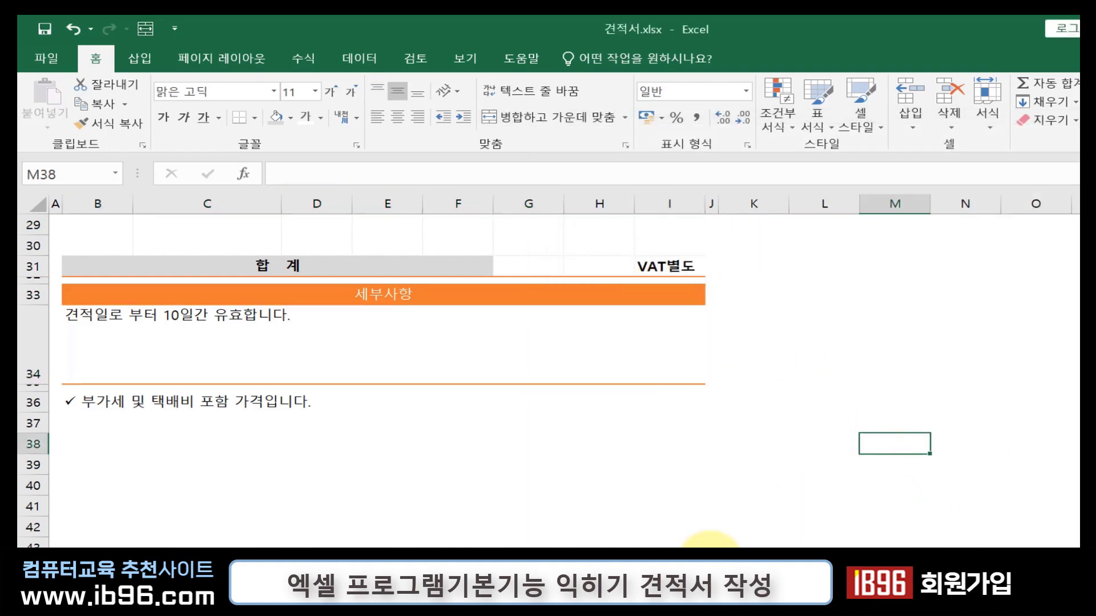
pyautogui.scroll(1, 710, 539)
pyautogui.scroll(8, 710, 540)
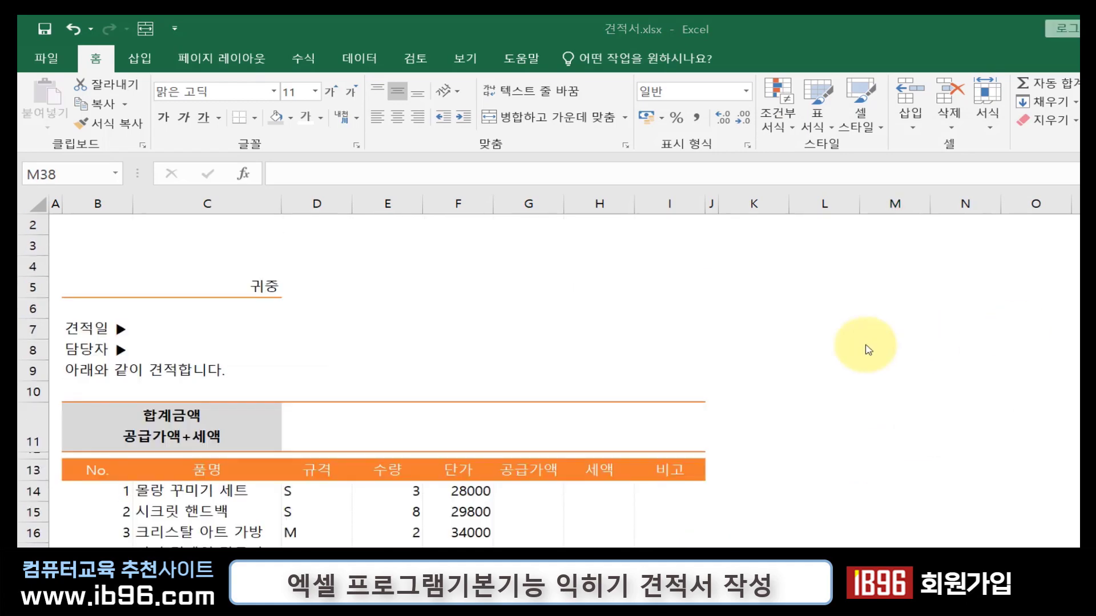
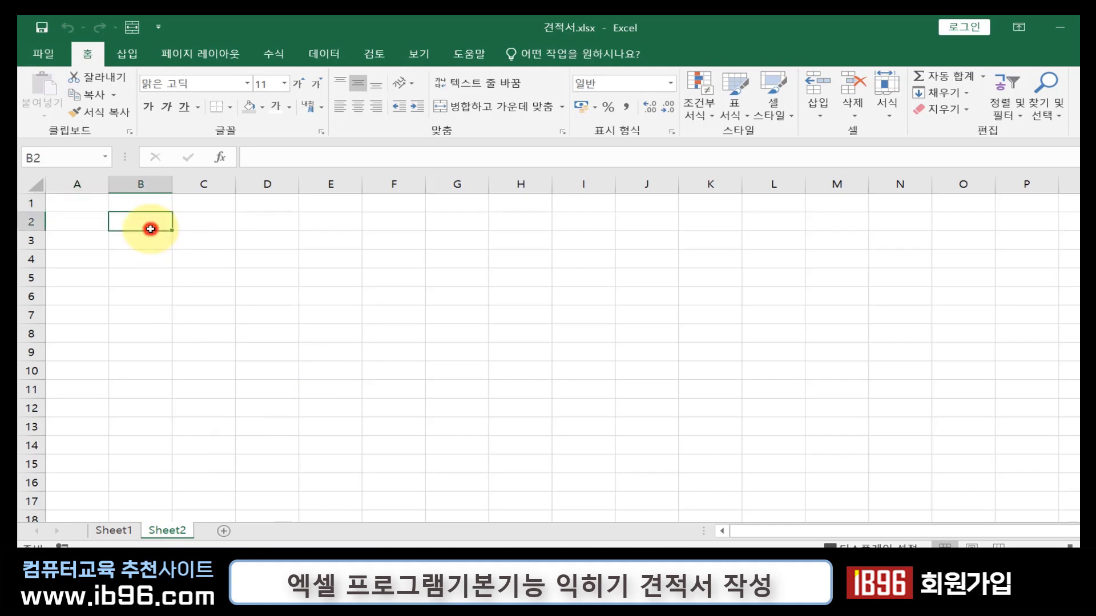
# - On Sheet2, enter the supplier label 공급자 in B2 and 등록번호 in C2
pyautogui.write('ㄱ')
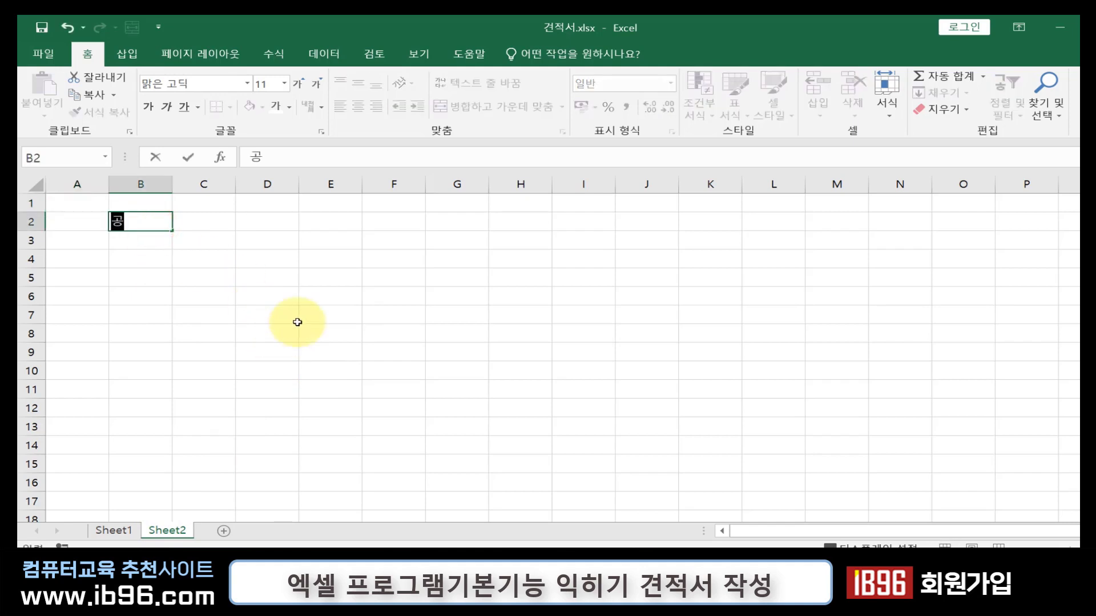
pyautogui.press('Return')
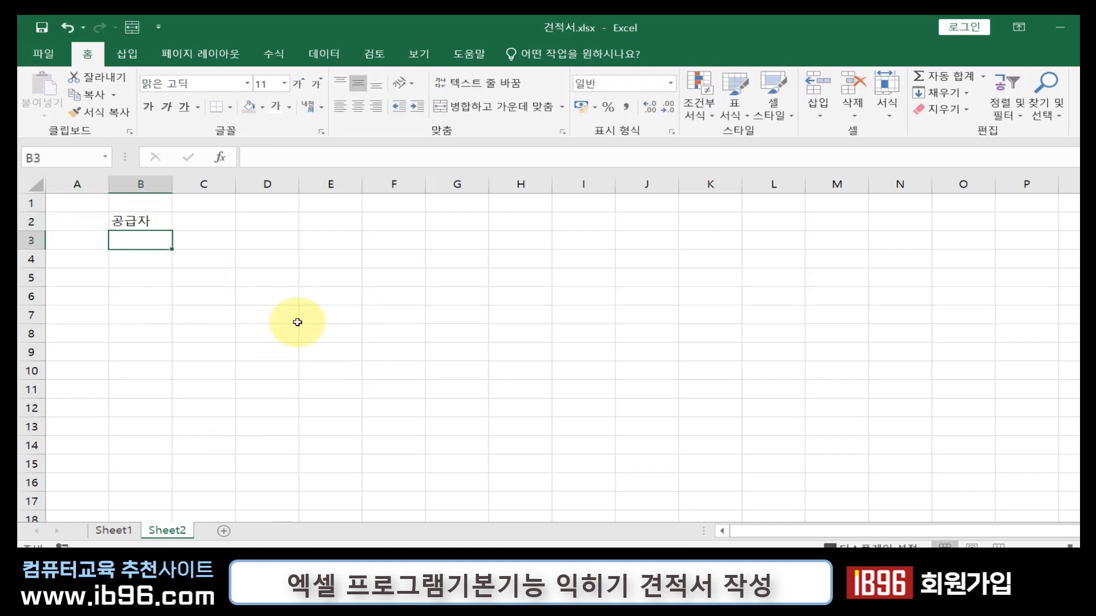
pyautogui.press('Up')
pyautogui.press('Right')
pyautogui.write('등')
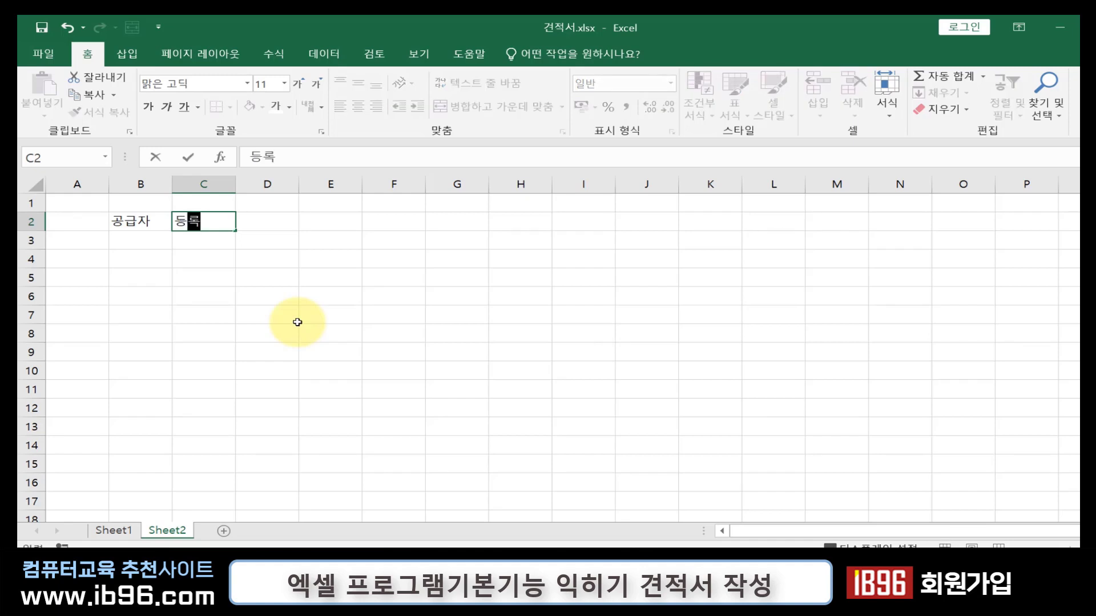
pyautogui.write('록번호')
pyautogui.press('Return')
# - Enter the supplier labels 상 호 명, 사업장주소, 업 태 and 전화번호 in cells C3 through C6
pyautogui.write('상 호')
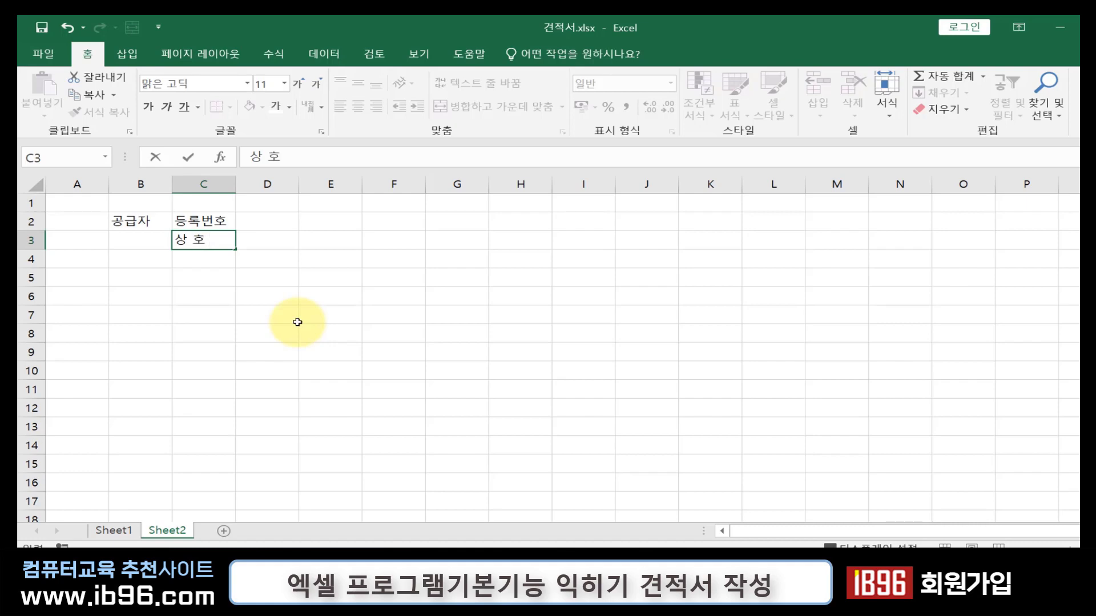
pyautogui.write(' 명')
pyautogui.press('Return')
pyautogui.write('사')
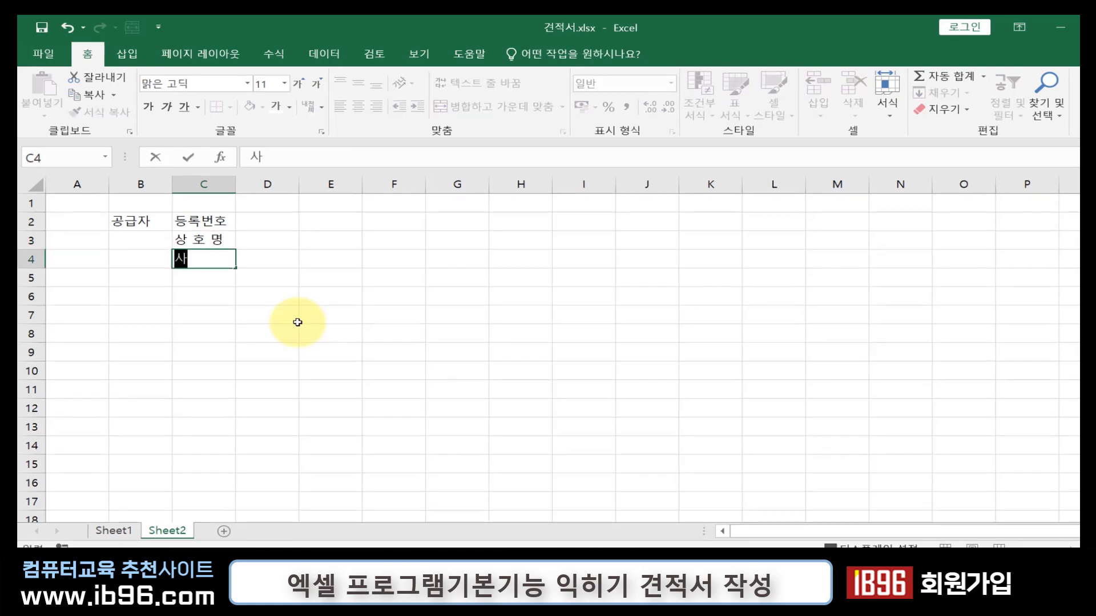
pyautogui.write('업')
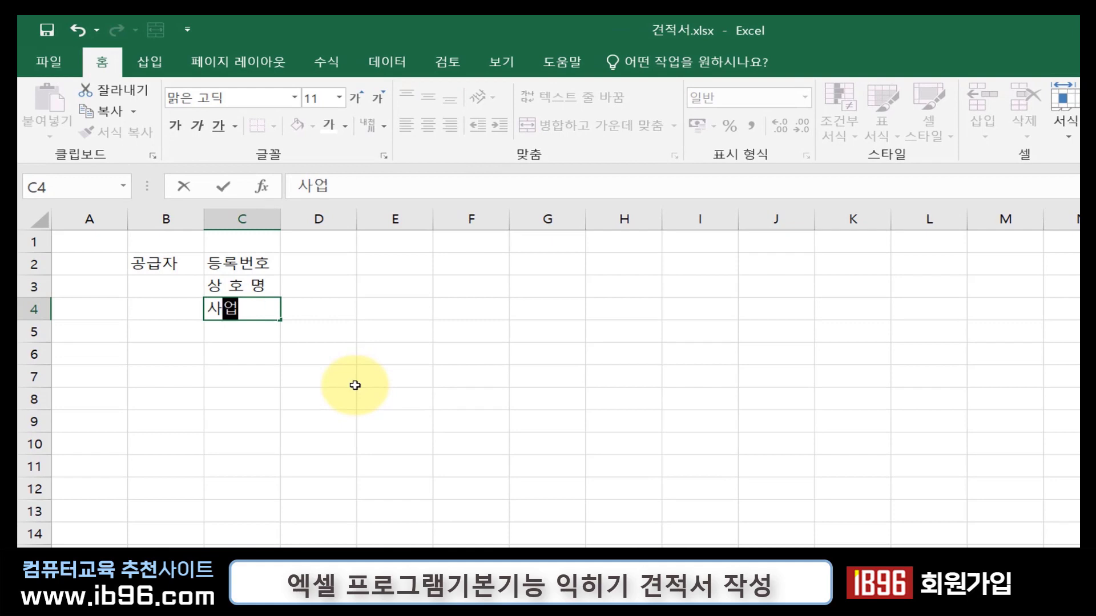
pyautogui.write('장주소')
pyautogui.press('Return')
pyautogui.write('ㅇ')
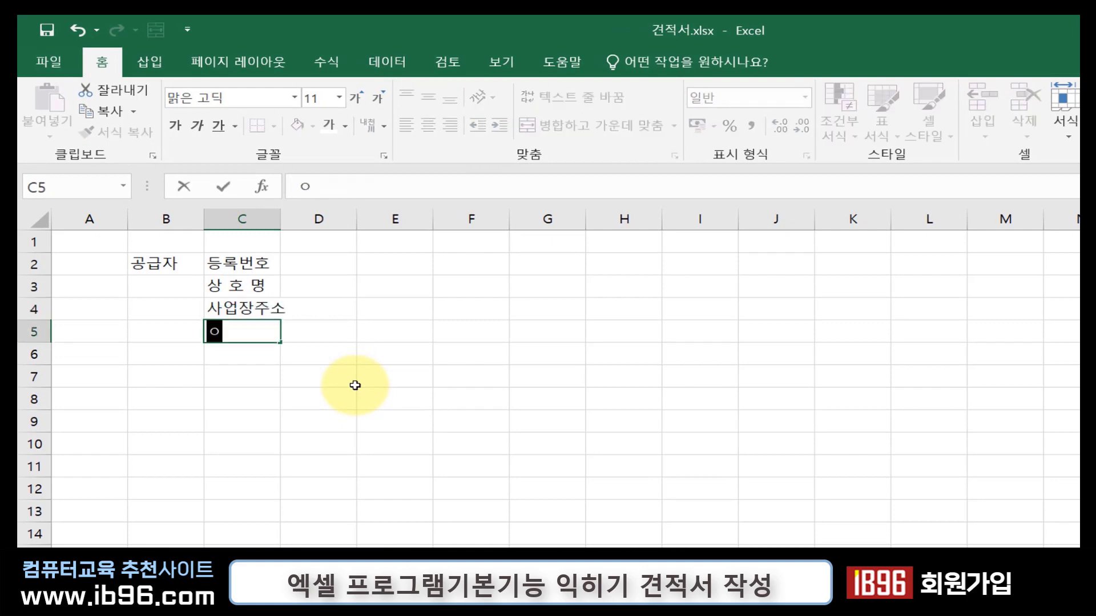
pyautogui.write(' 태')
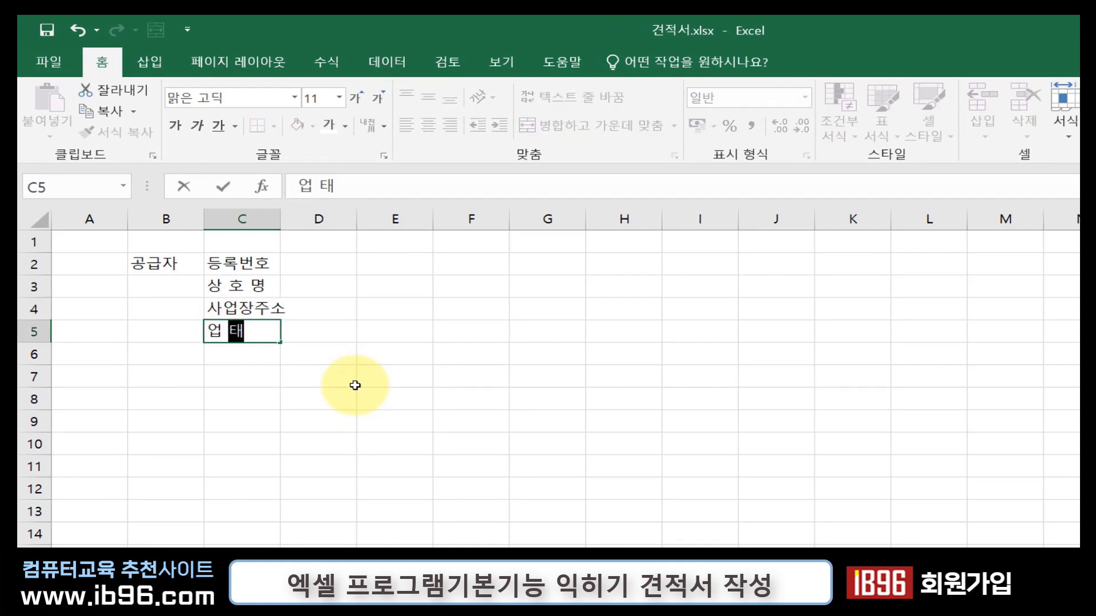
pyautogui.press('Return')
pyautogui.write('전화번호')
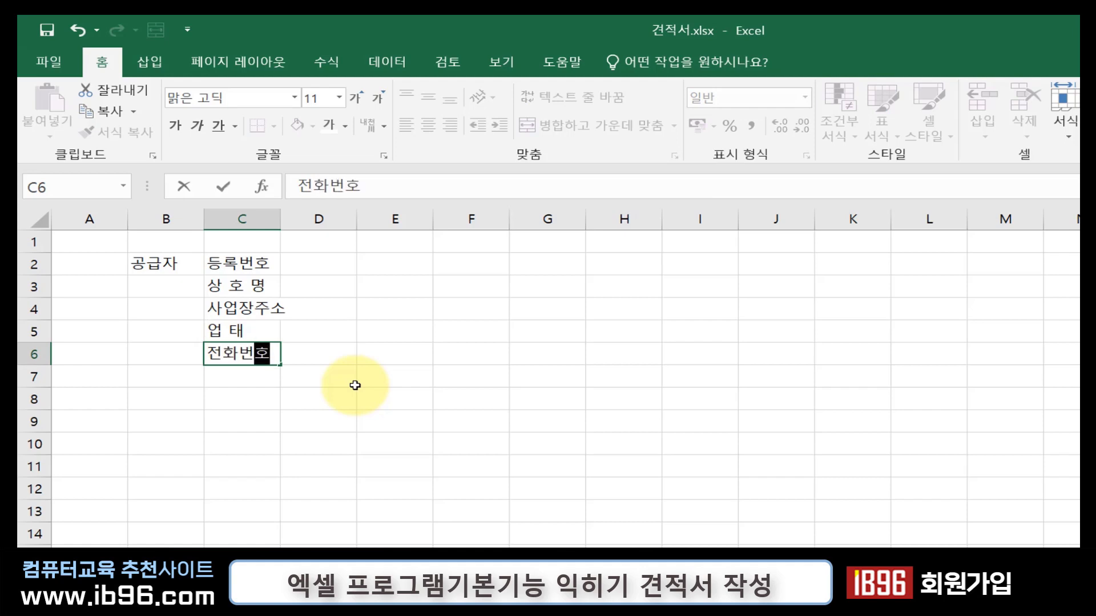
# - Enter the label 대 표 자 in E3 and 종 목 in E5
pyautogui.press('Right')
pyautogui.press('Up')
pyautogui.press('Up')
pyautogui.press('Up')
pyautogui.press('Right')
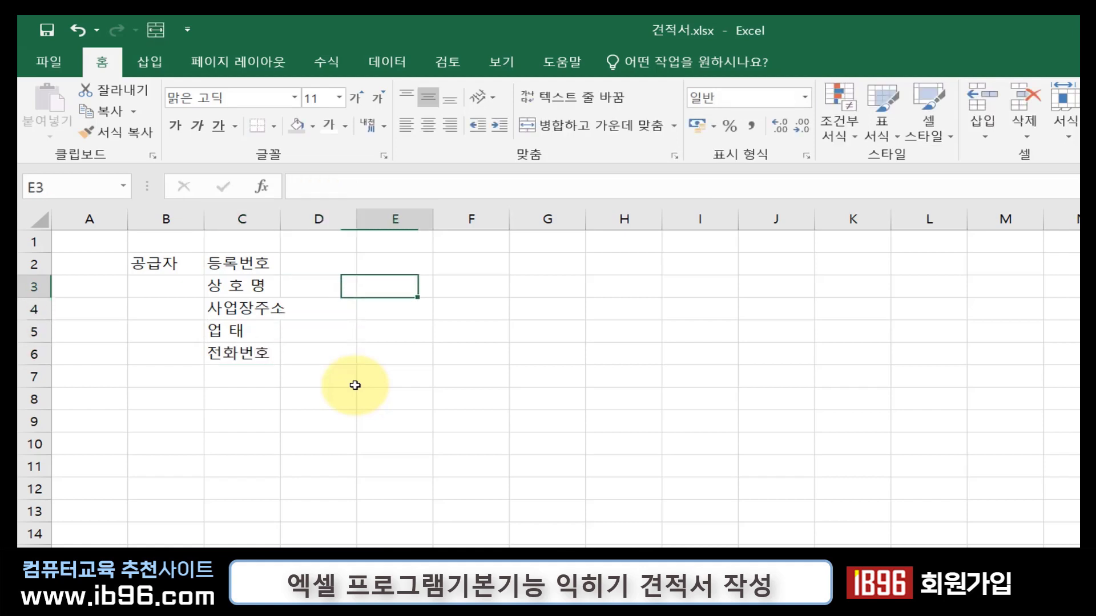
pyautogui.write('대')
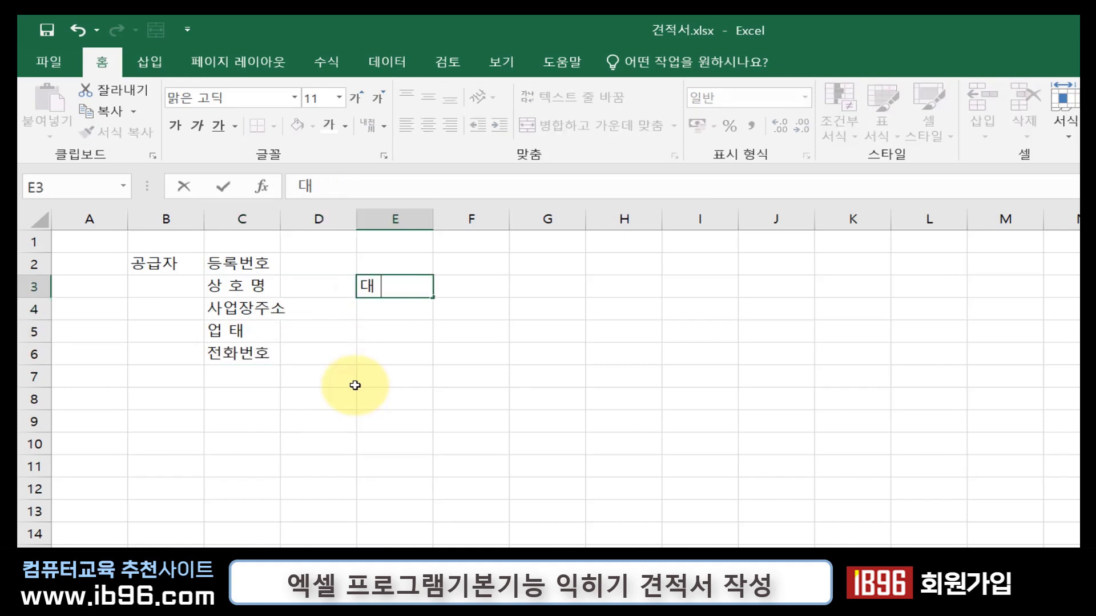
pyautogui.write(' 표 자')
pyautogui.press('Return')
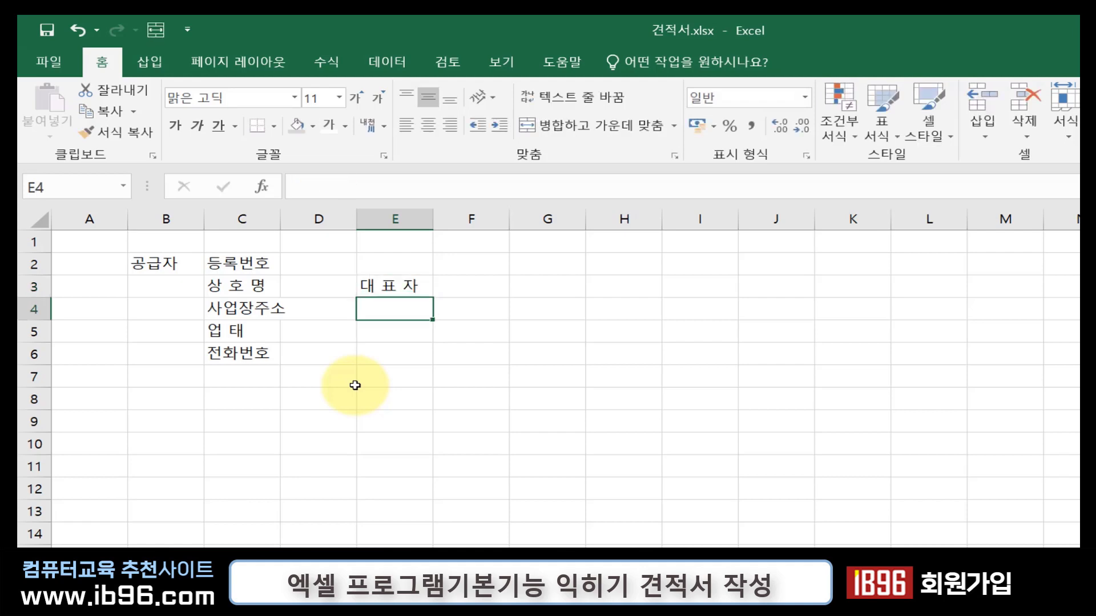
pyautogui.press('Down')
pyautogui.write('조 ')
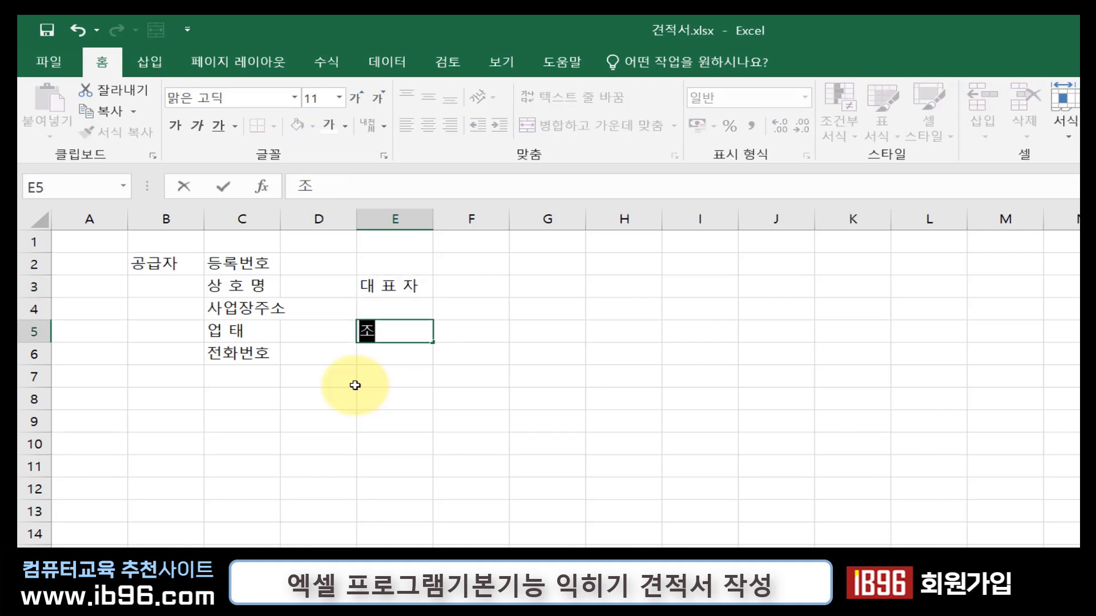
pyautogui.write('목')
pyautogui.press('Return')
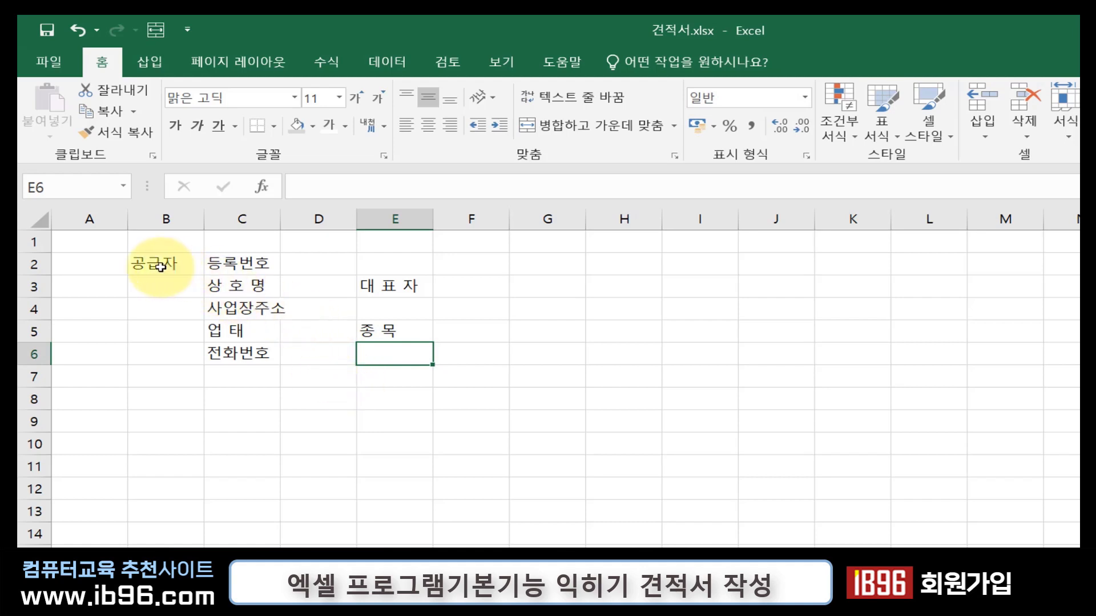
# - Merge and center B2:B6 and set its 공급자 label to vertical text
pyautogui.moveTo(157, 266); pyautogui.dragTo(240, 263)
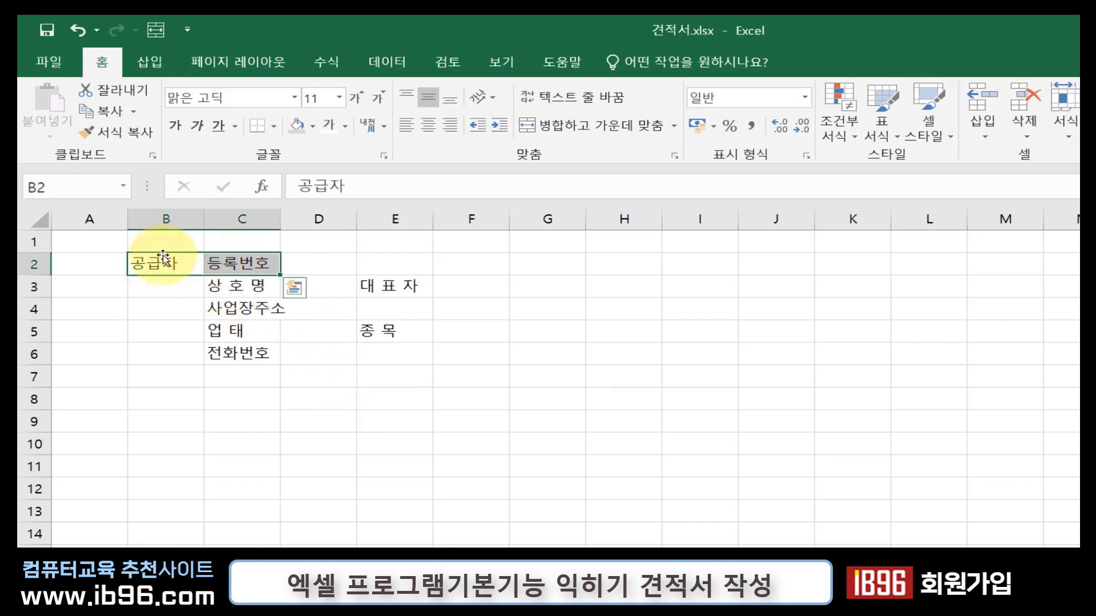
pyautogui.moveTo(168, 263); pyautogui.dragTo(159, 360)
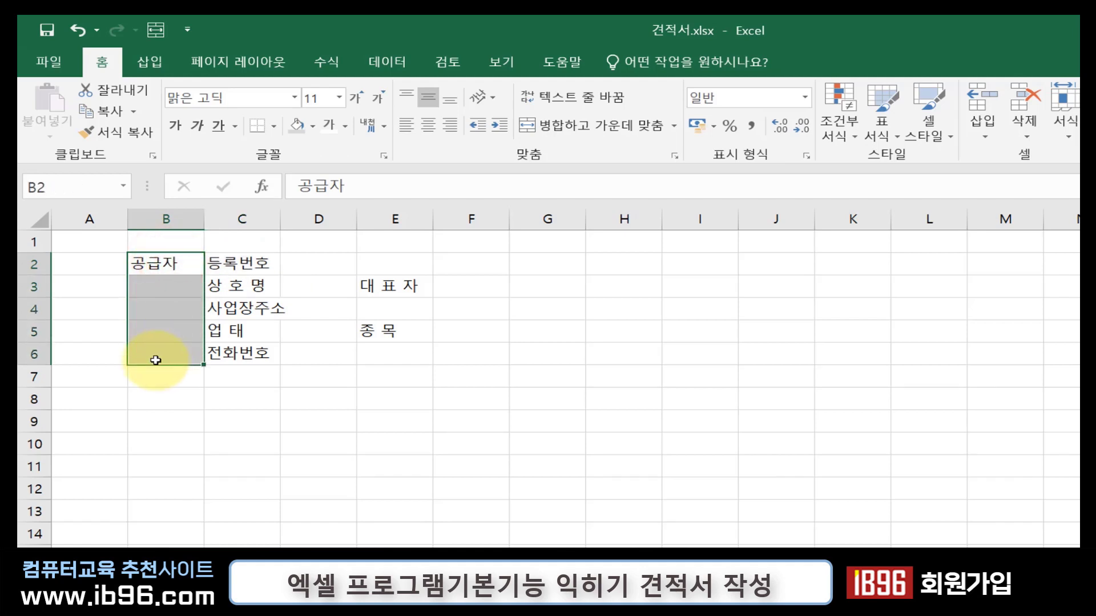
pyautogui.hotkey('alt', '4')
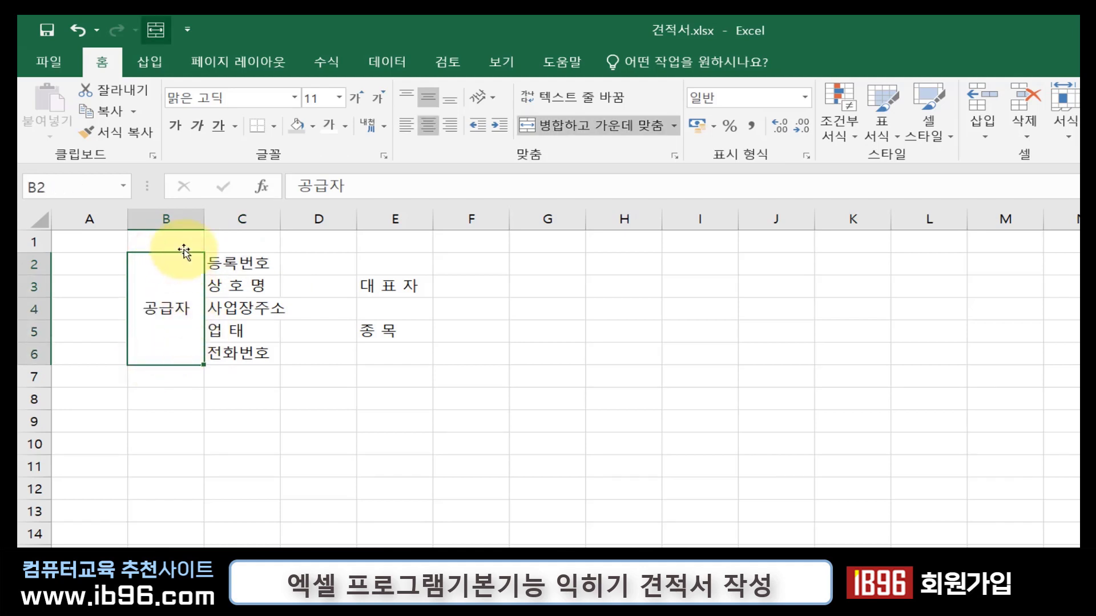
pyautogui.click(482, 101)
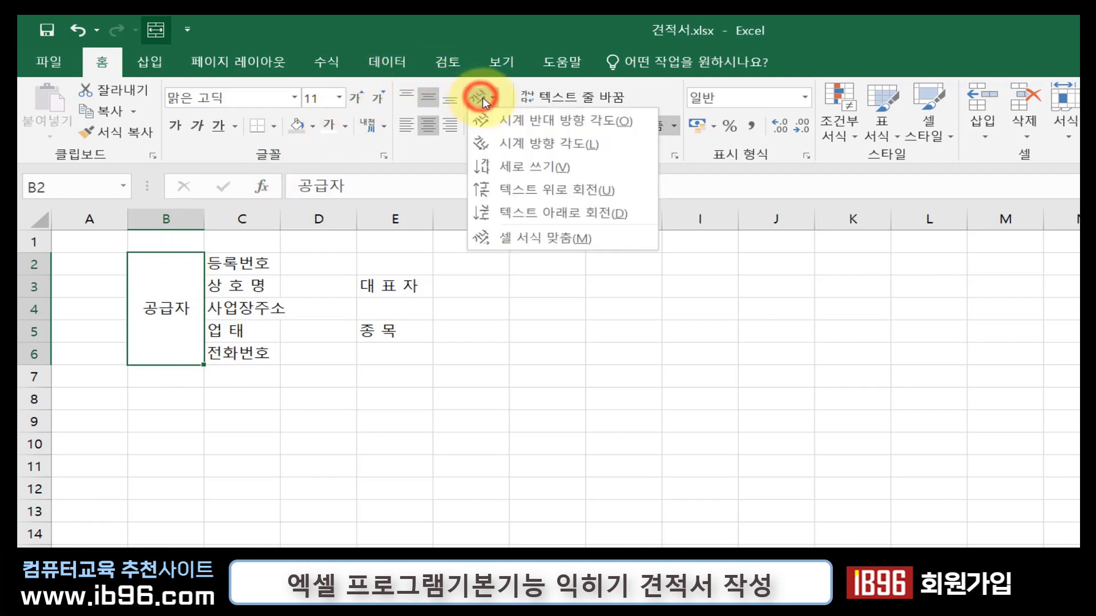
pyautogui.click(499, 163)
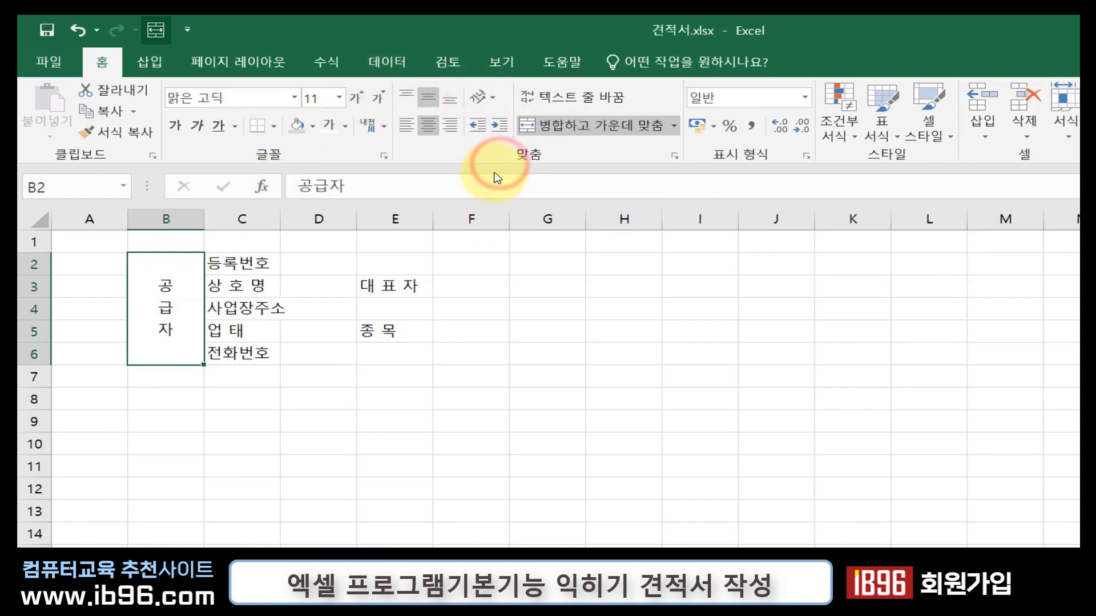
# - Narrow column B and widen column C to fit their labels, and center the contents of C2:F6 horizontally
pyautogui.moveTo(205, 224); pyautogui.dragTo(161, 231)
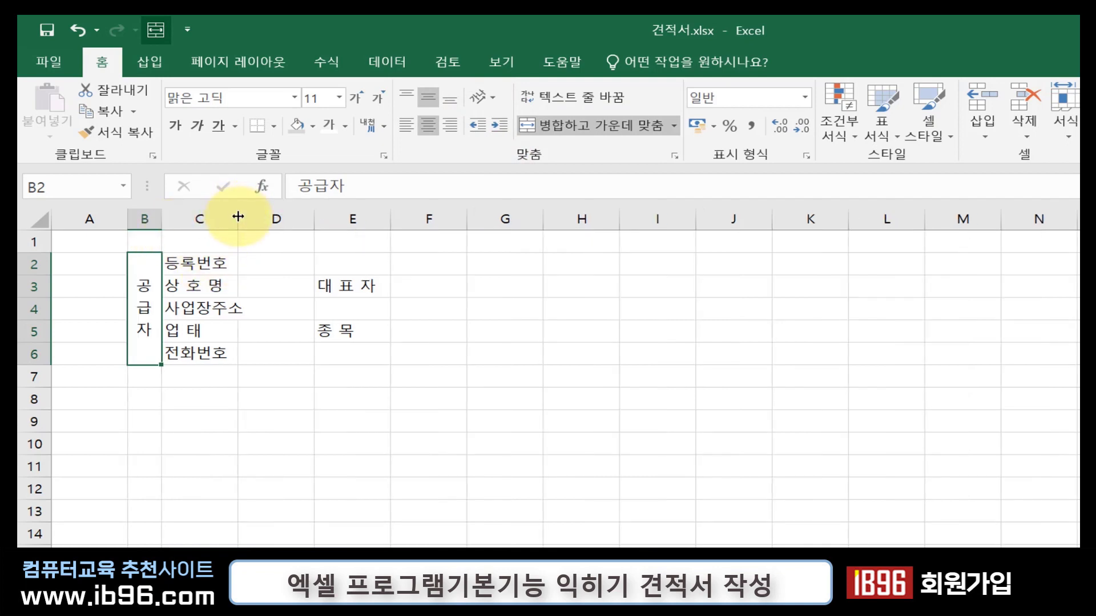
pyautogui.moveTo(238, 216); pyautogui.dragTo(259, 216)
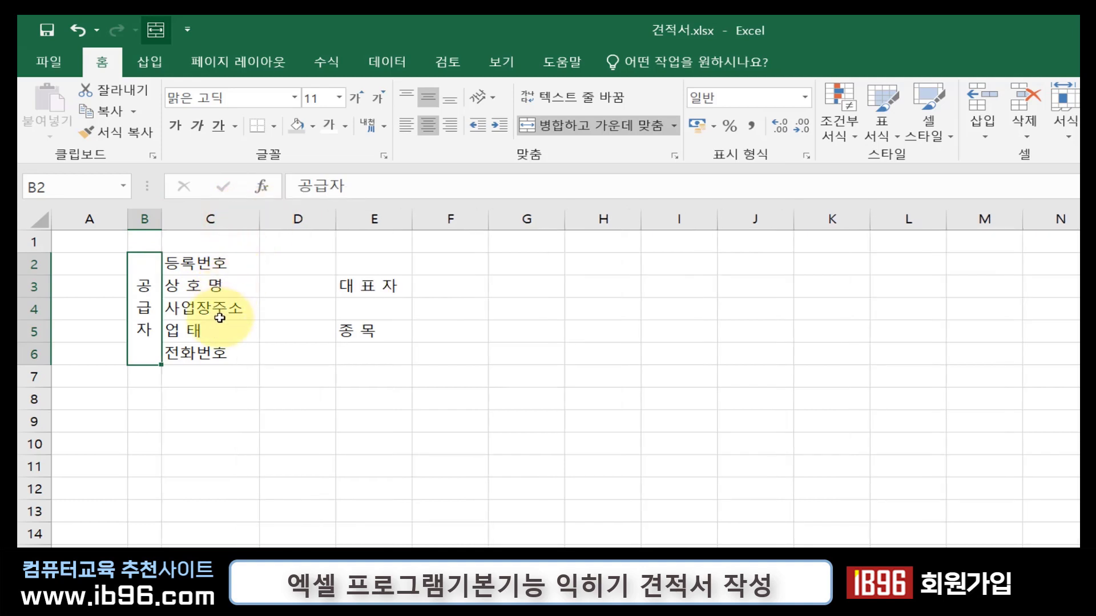
pyautogui.moveTo(215, 262)
pyautogui.mouseDown()
pyautogui.moveTo(354, 284)
pyautogui.moveTo(435, 333)
pyautogui.moveTo(452, 371)
pyautogui.moveTo(228, 276)
pyautogui.mouseUp()
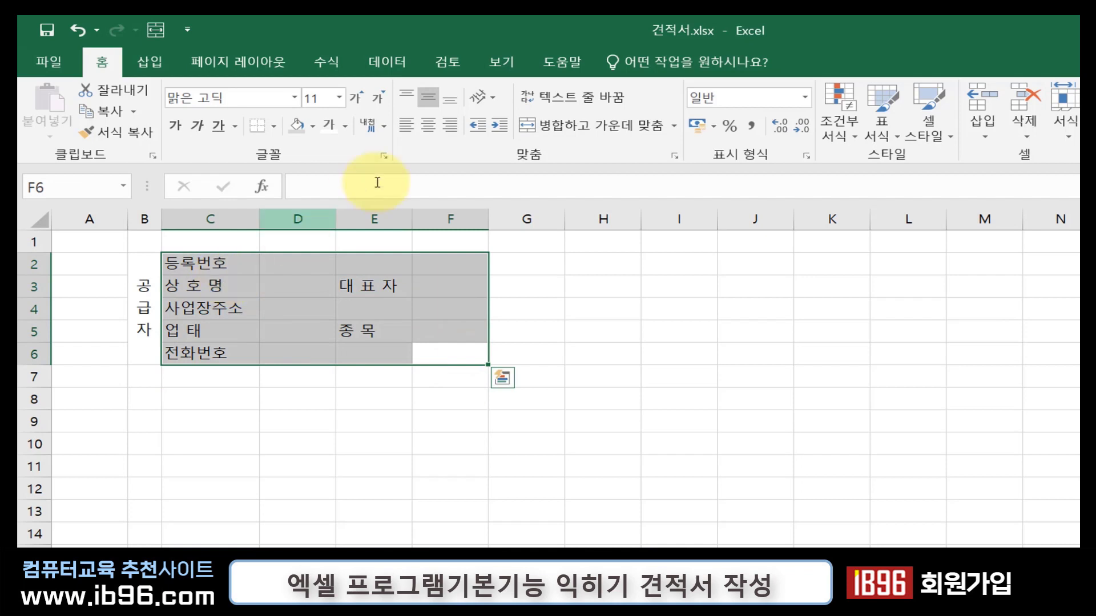
pyautogui.click(428, 126)
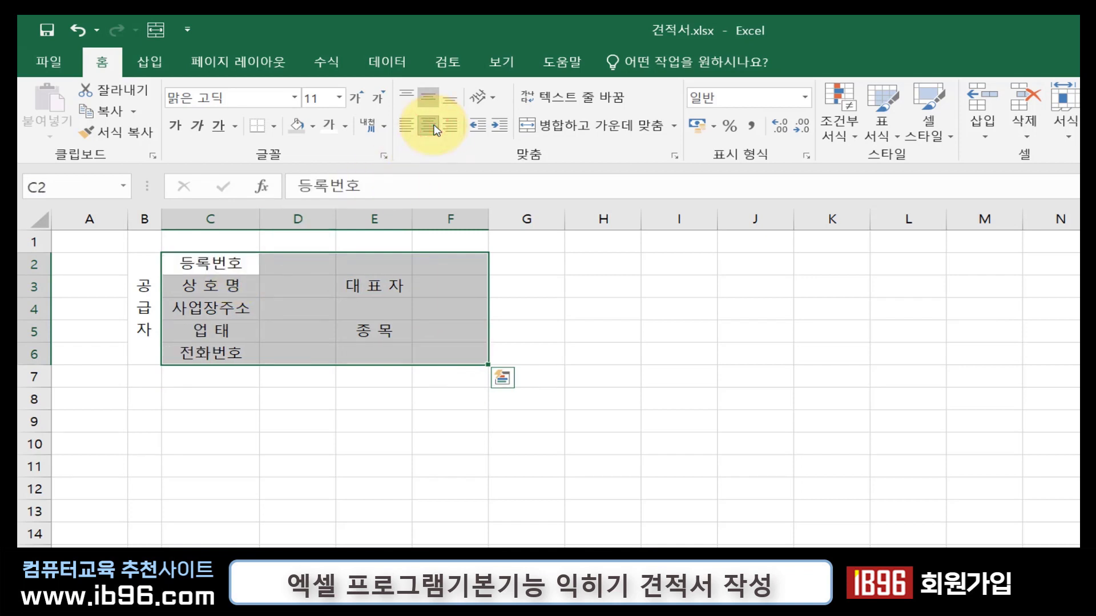
pyautogui.click(424, 276)
# - Merge and center D2:F2, D4:F4 and D6:F6 as separate value cells
pyautogui.moveTo(311, 266); pyautogui.dragTo(432, 263)
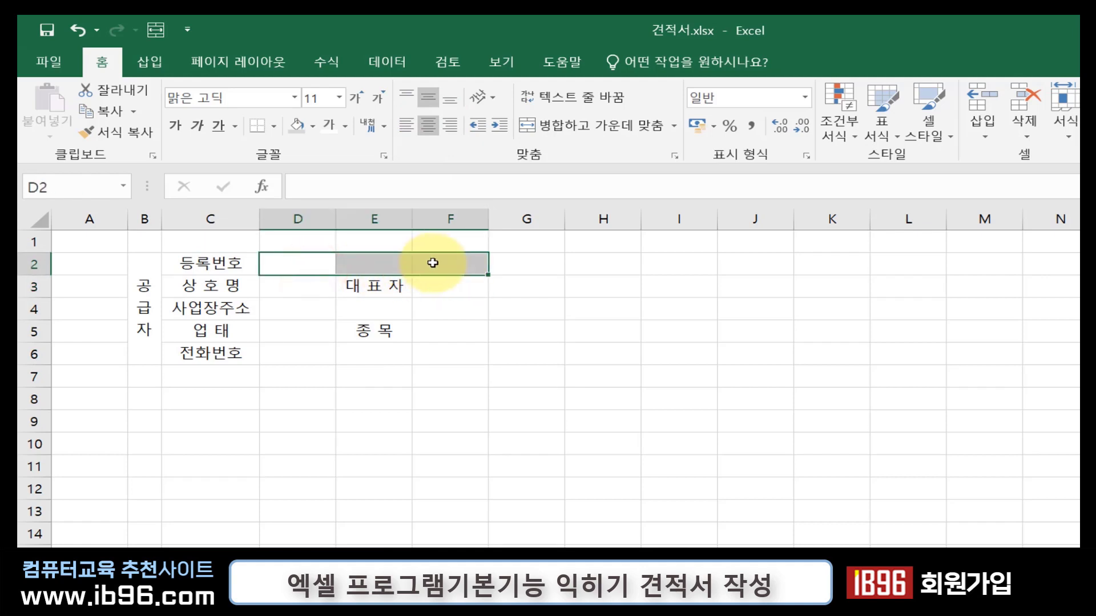
pyautogui.press('F4')
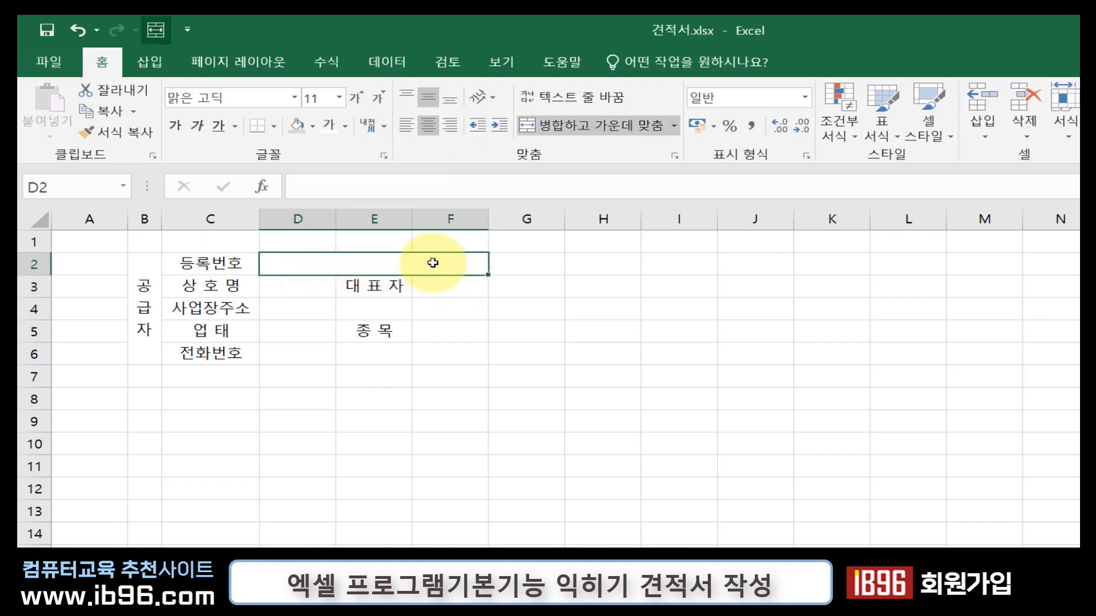
pyautogui.moveTo(318, 309); pyautogui.dragTo(435, 304)
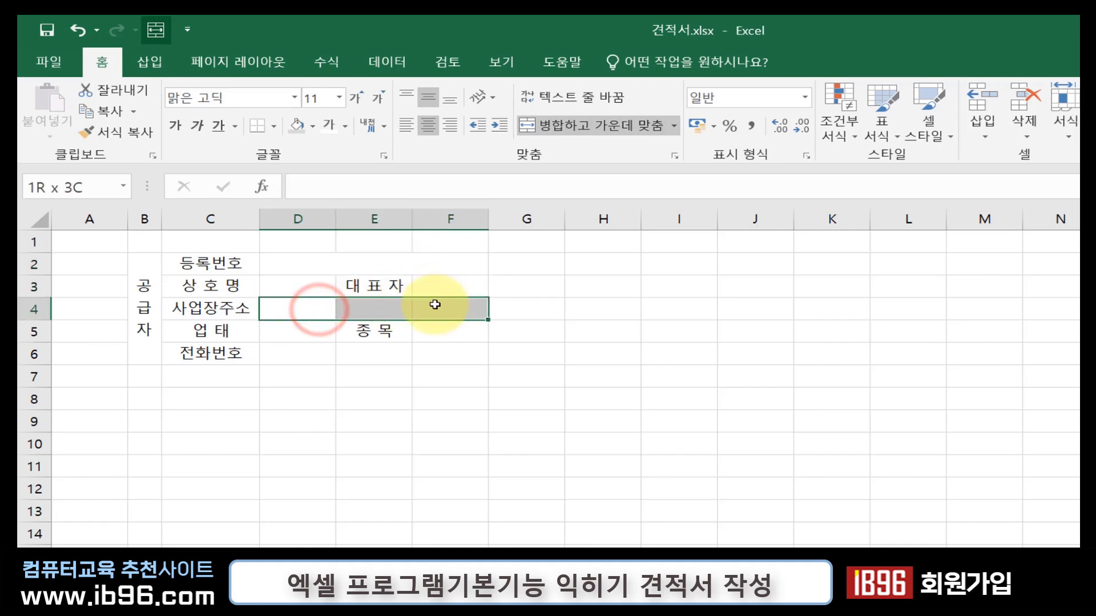
pyautogui.press('F4')
pyautogui.moveTo(318, 354); pyautogui.dragTo(154, 270)
pyautogui.press('F4')
# - For the supplier table B2:F6, set medium-weight solid orange borders along the top and bottom edges
pyautogui.click(497, 375)
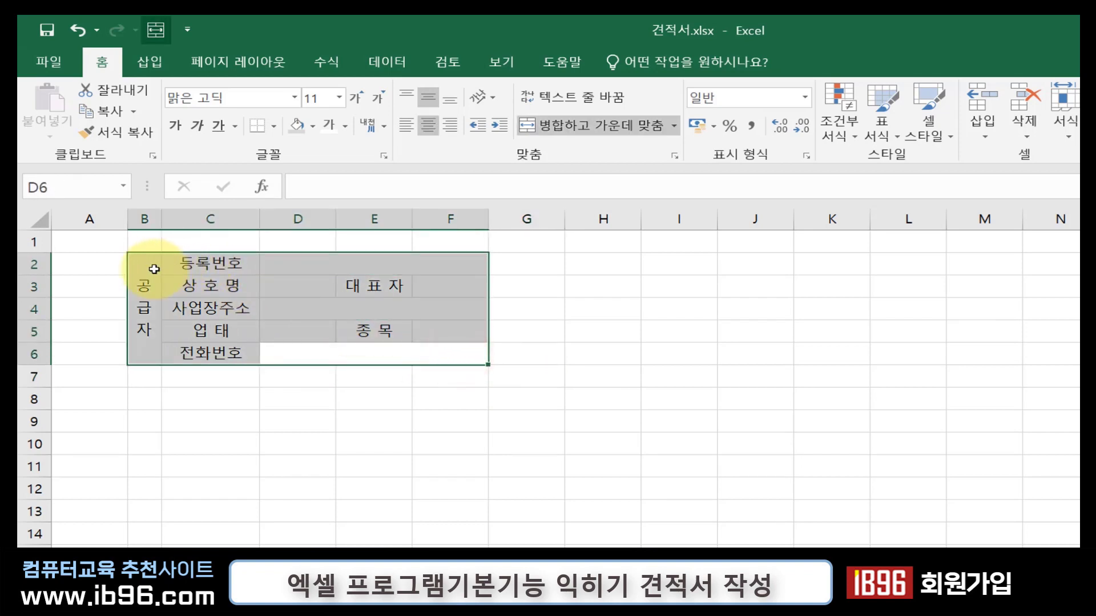
pyautogui.hotkey('ctrl', '1')
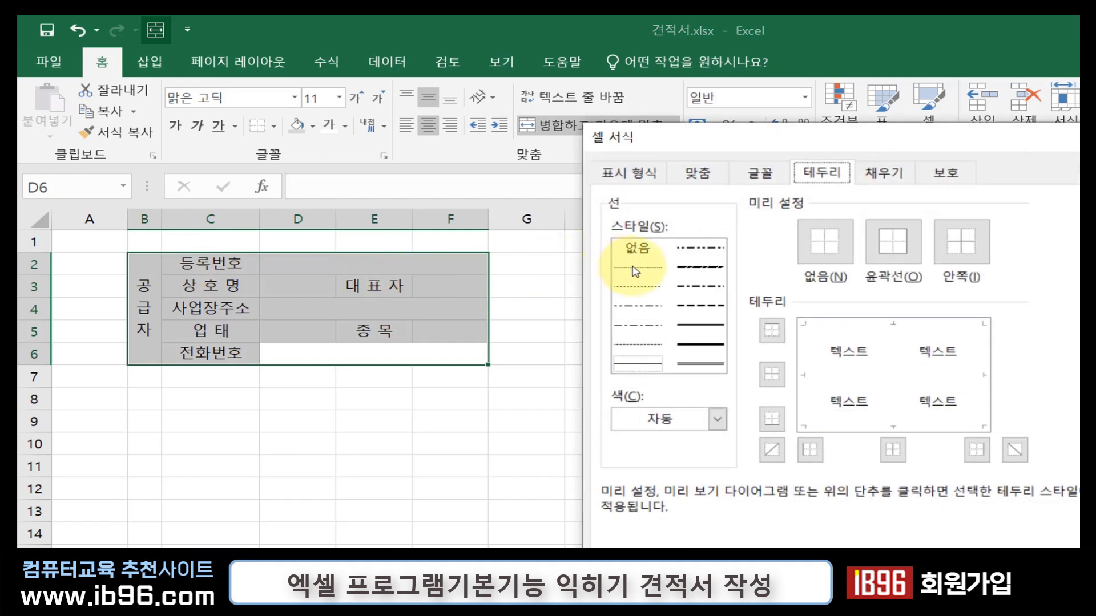
pyautogui.click(700, 324)
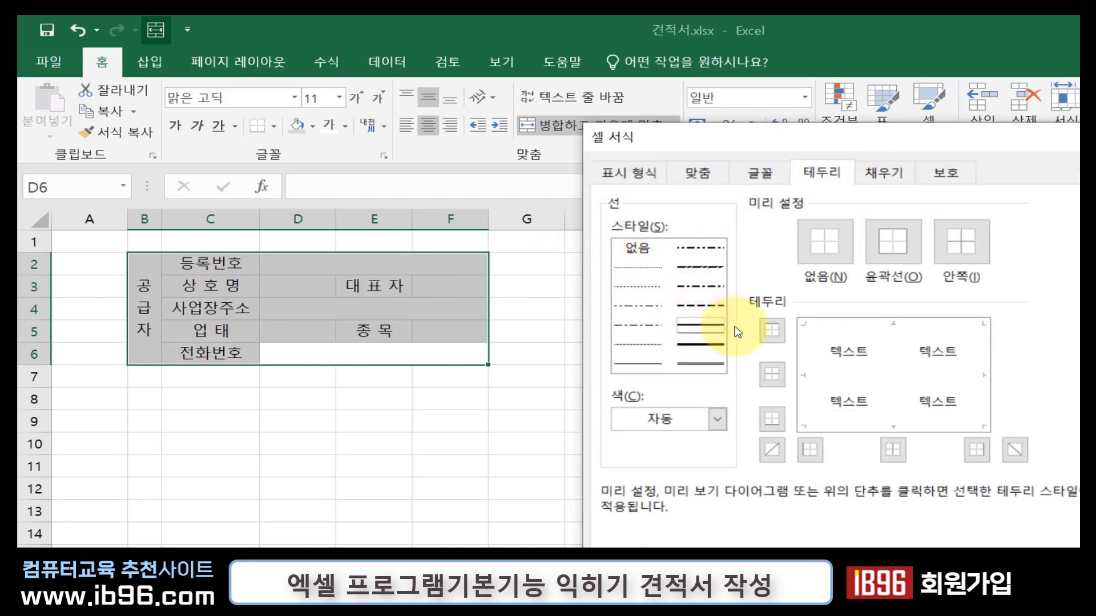
pyautogui.click(688, 418)
pyautogui.click(702, 486)
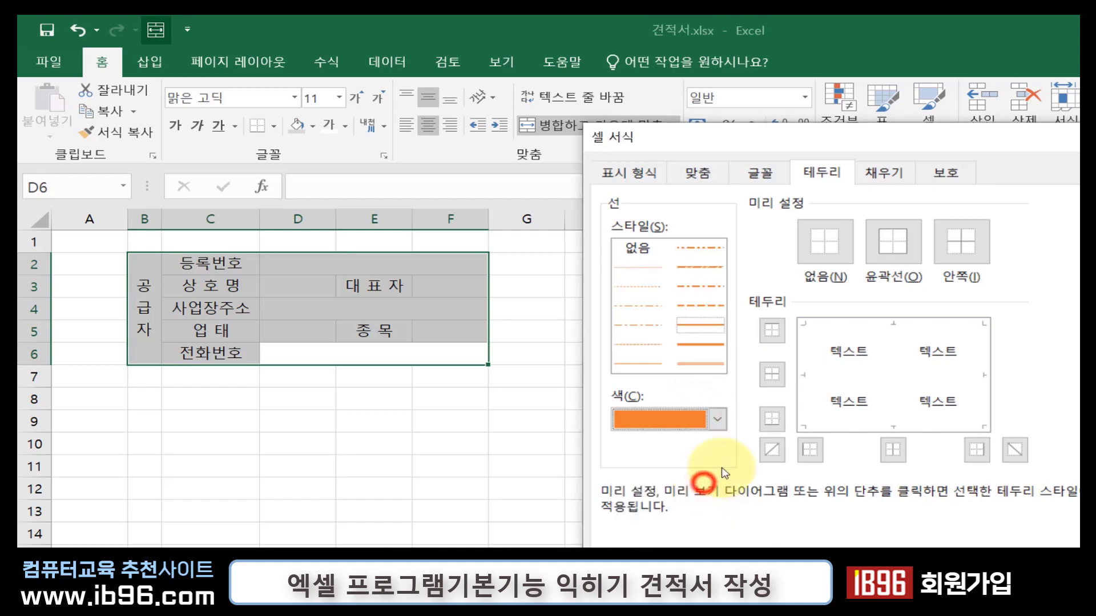
pyautogui.click(849, 326)
pyautogui.click(832, 427)
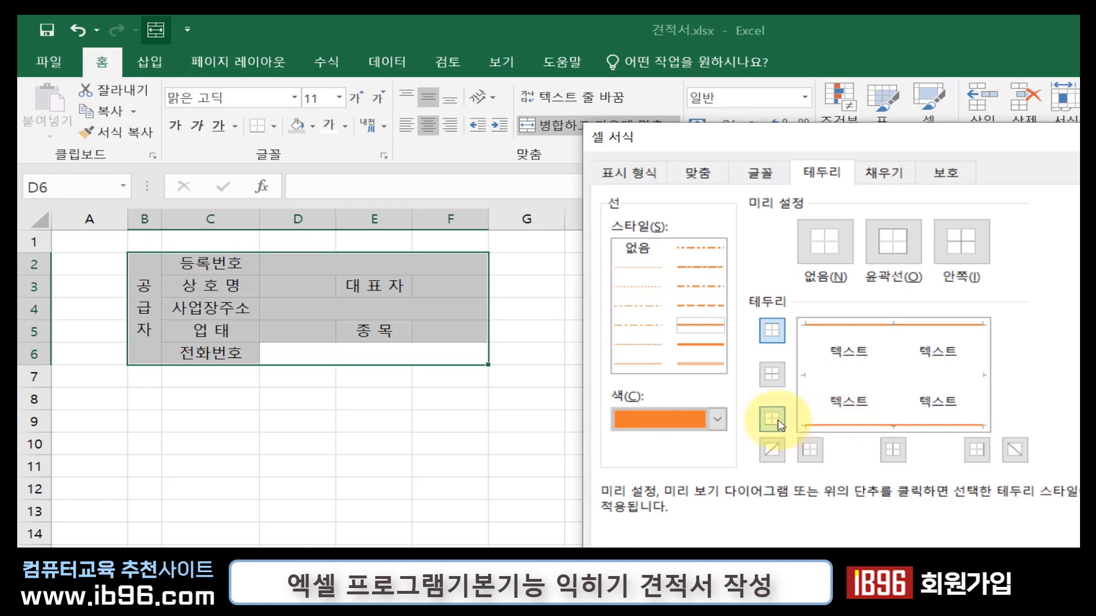
# - Add light gray hairline borders to all inside lines of B2:F6 and apply the border settings
pyautogui.click(638, 363)
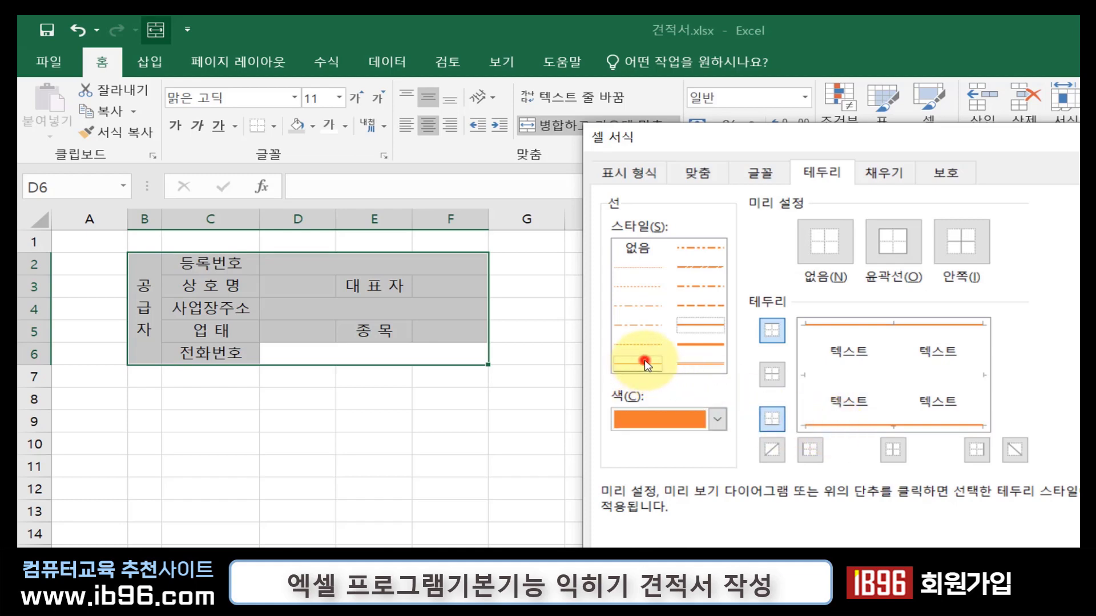
pyautogui.click(641, 266)
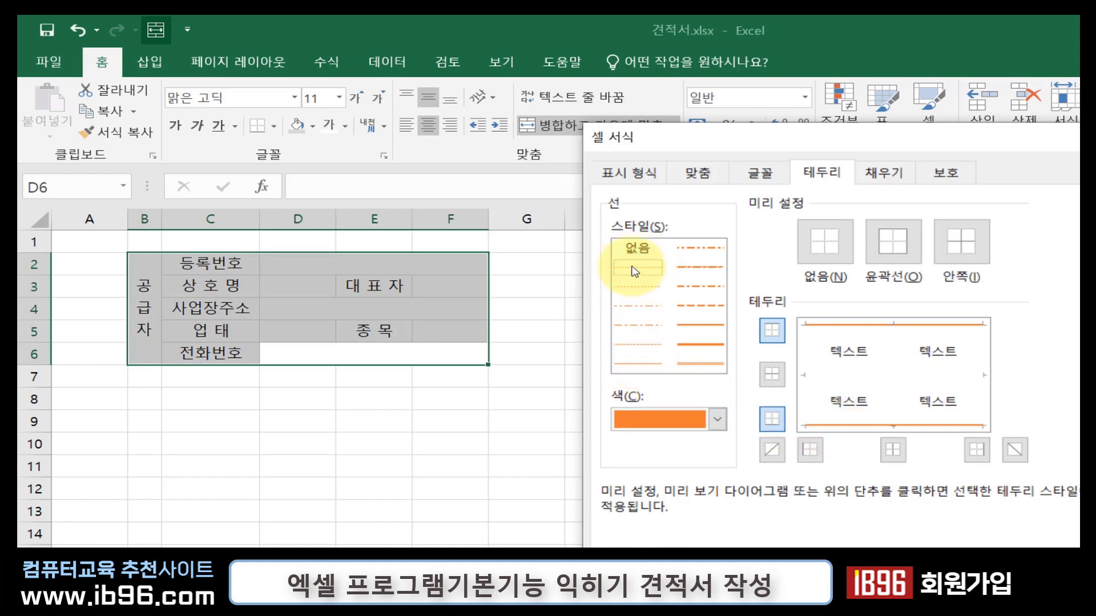
pyautogui.click(661, 417)
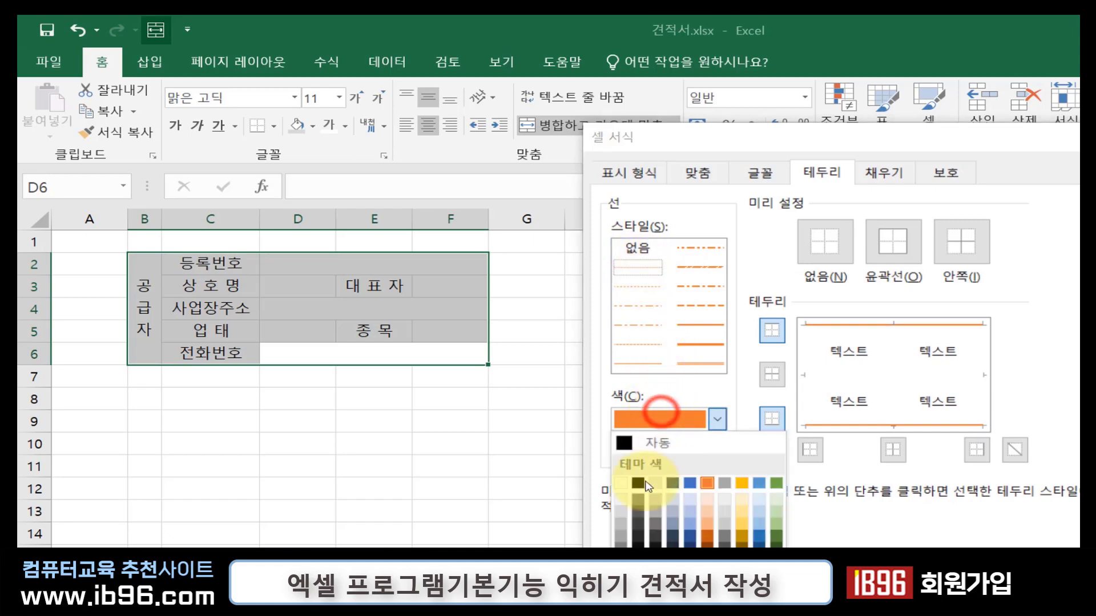
pyautogui.click(623, 518)
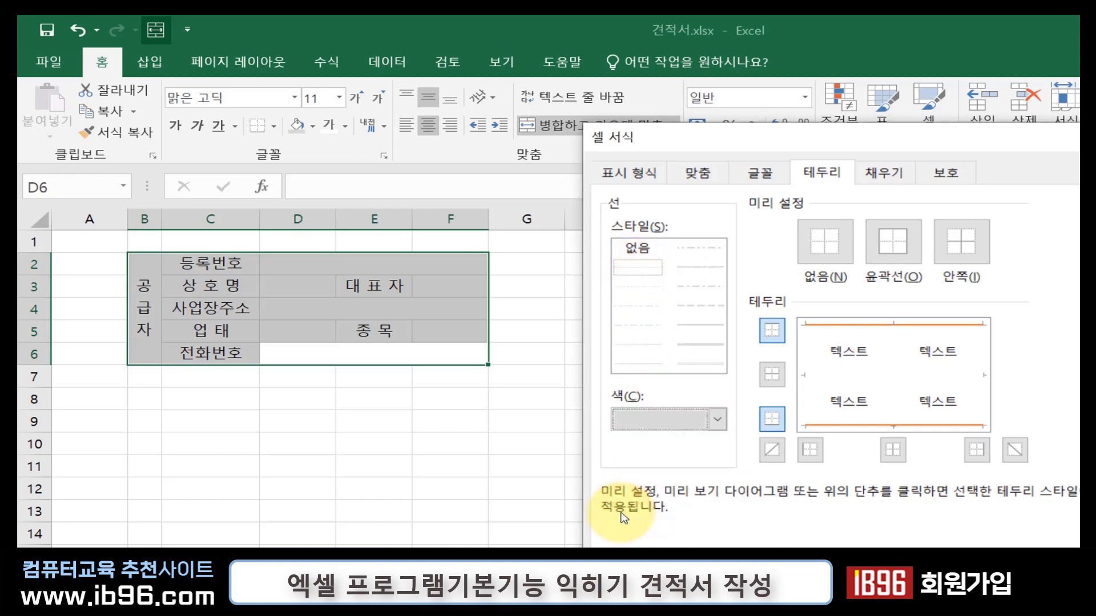
pyautogui.click(962, 256)
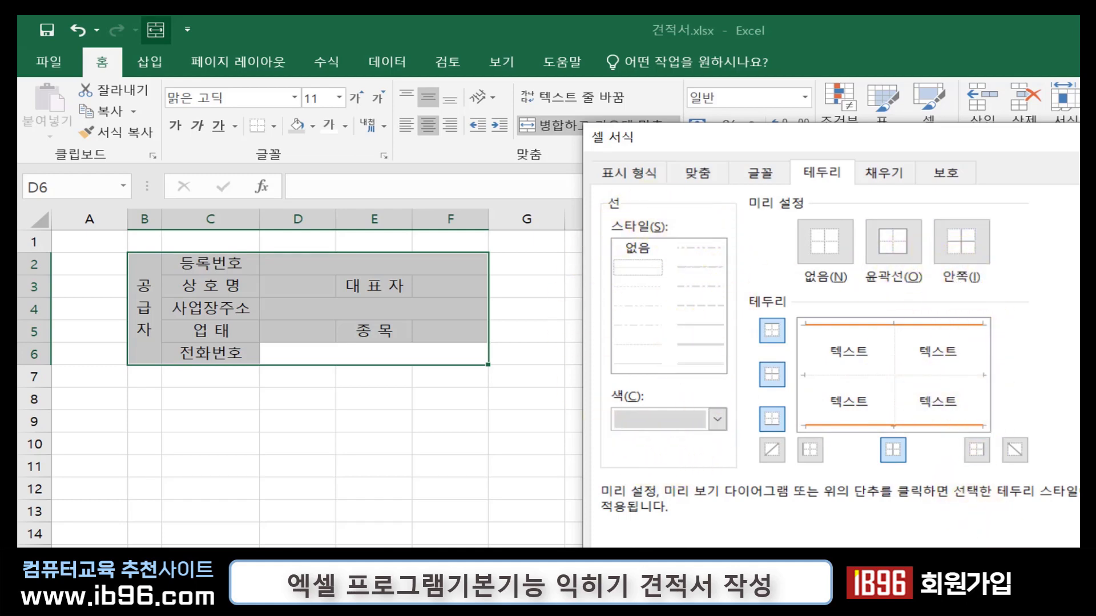
pyautogui.press('Return')
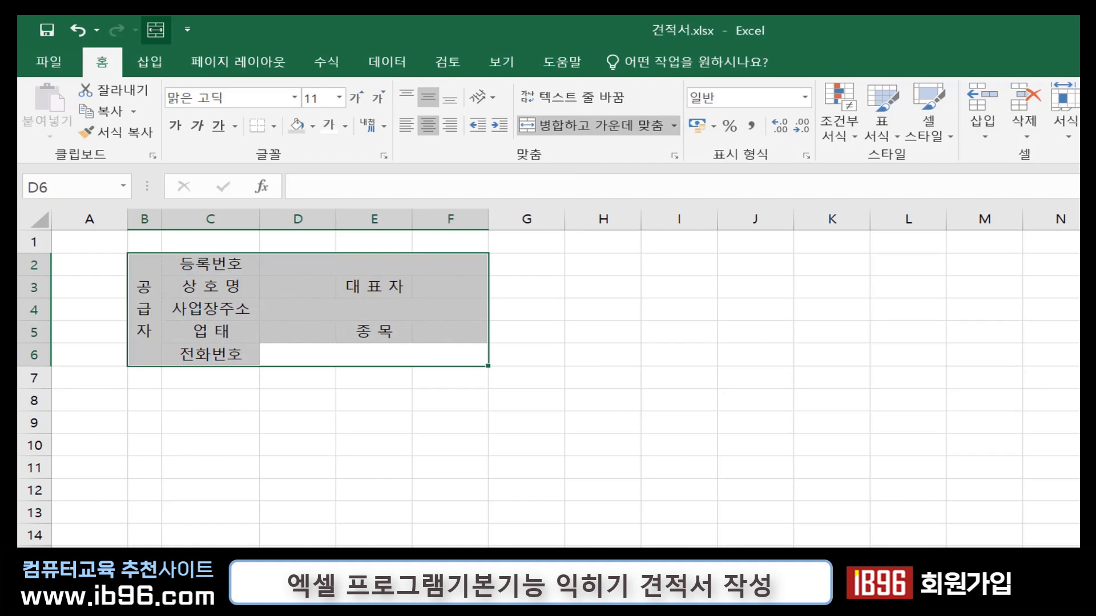
# - Make the vertical 공급자 heading cell bold and fill it with gray
pyautogui.click(631, 445)
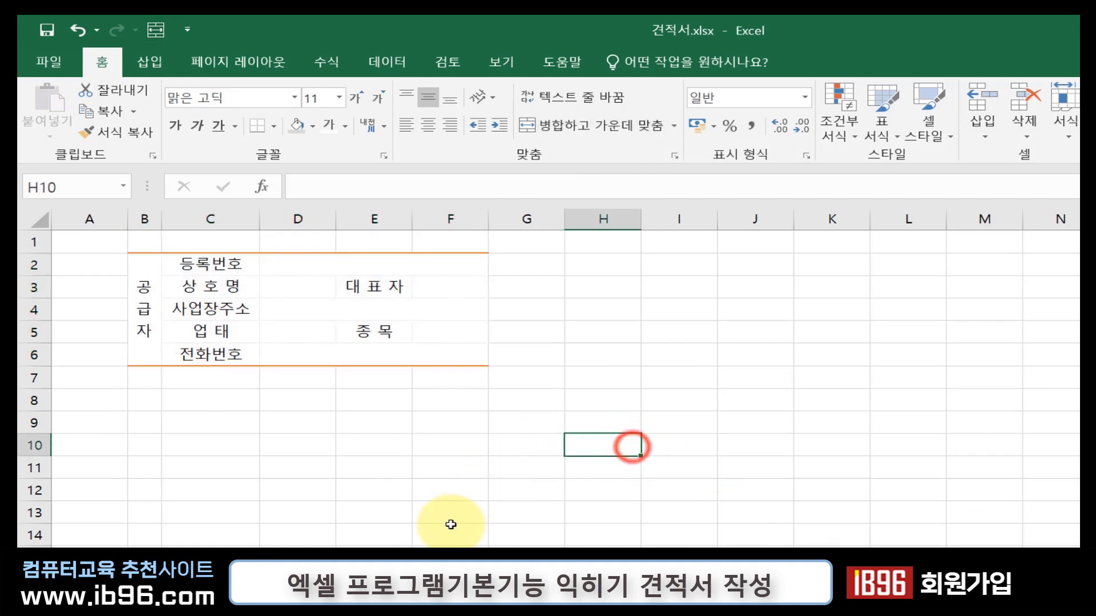
pyautogui.click(142, 284)
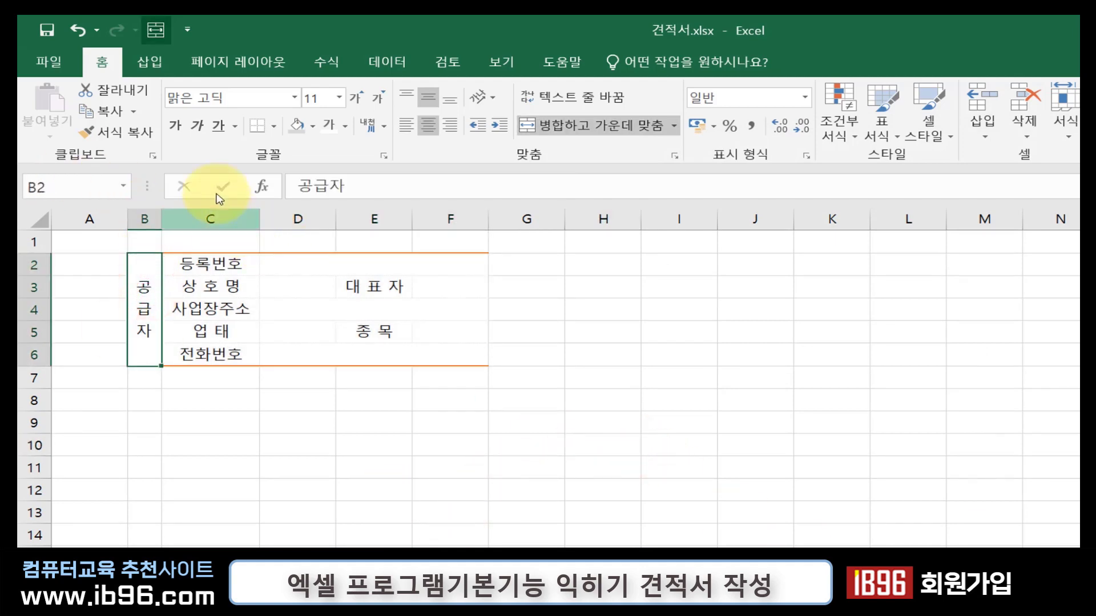
pyautogui.click(175, 125)
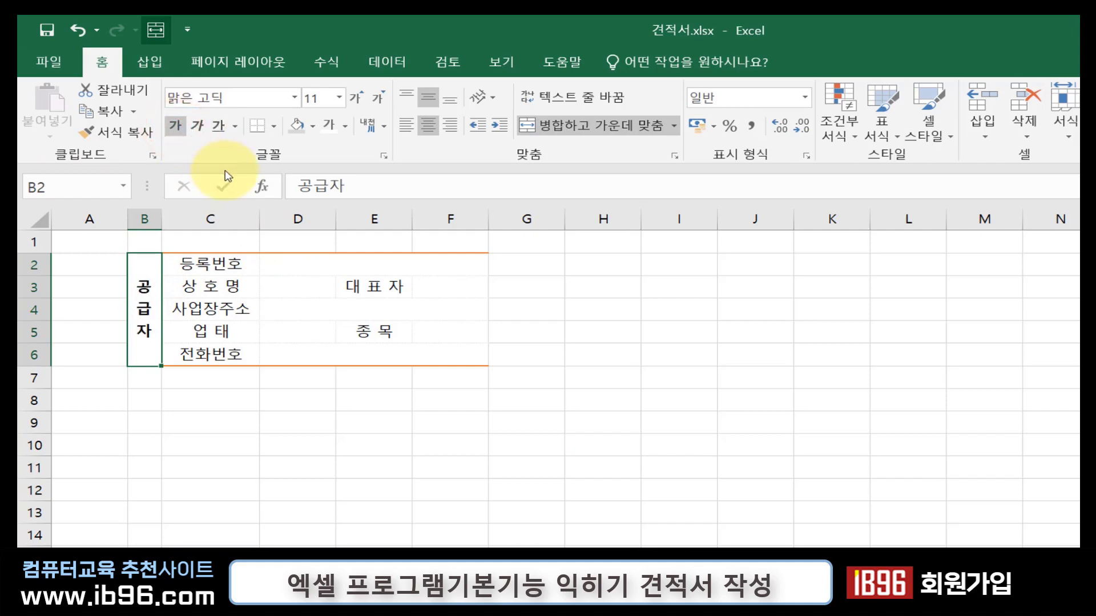
pyautogui.click(296, 127)
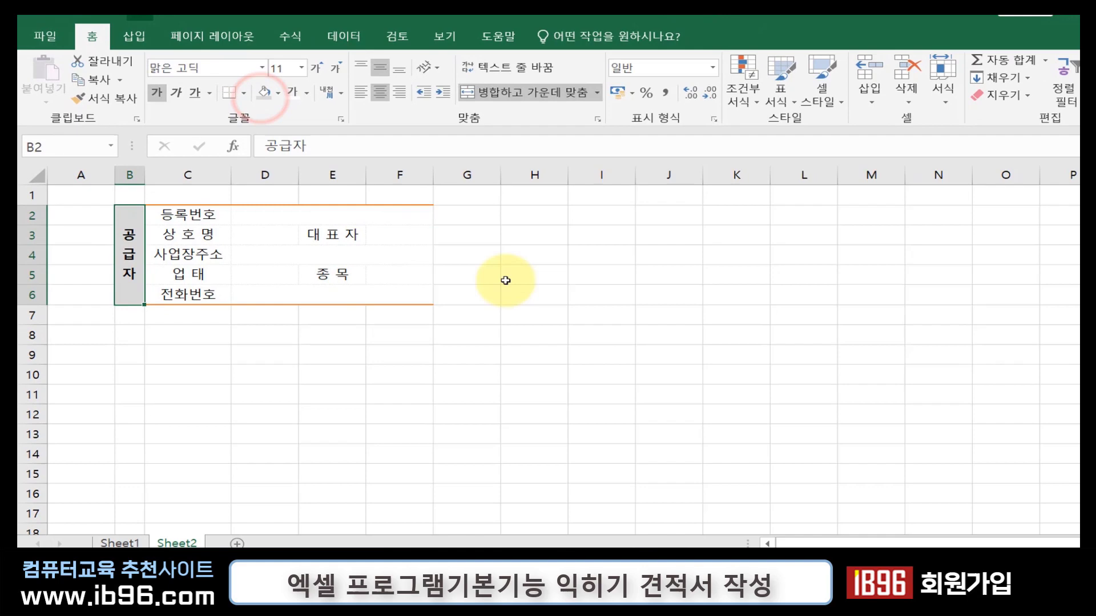
pyautogui.click(584, 317)
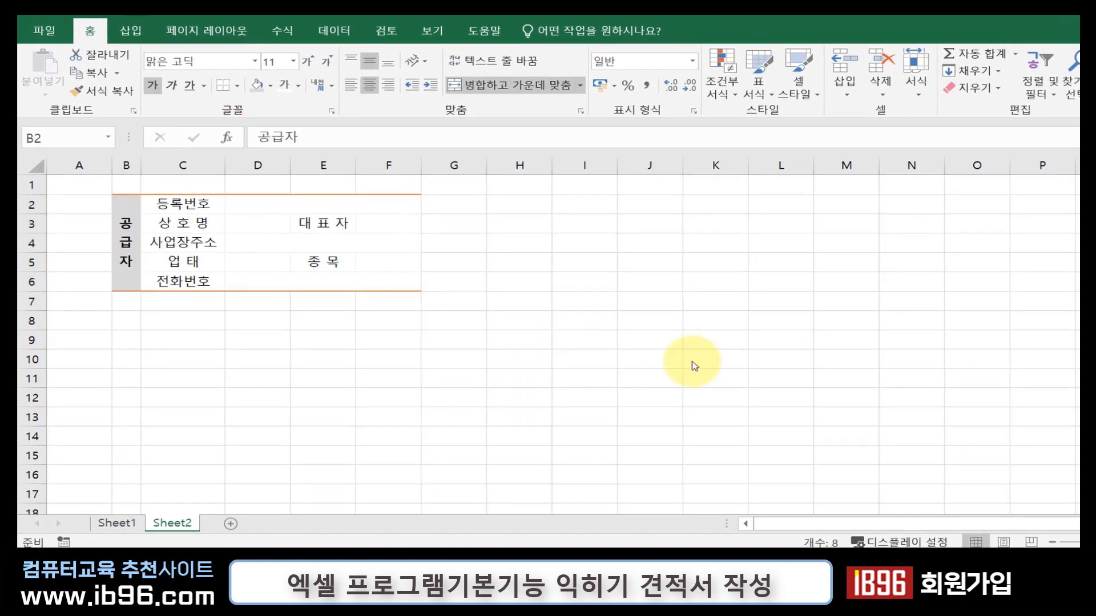
# - Copy the supplier table B2:F6 on Sheet2 as a picture, with appearance as shown on screen and the picture format
pyautogui.click(121, 523)
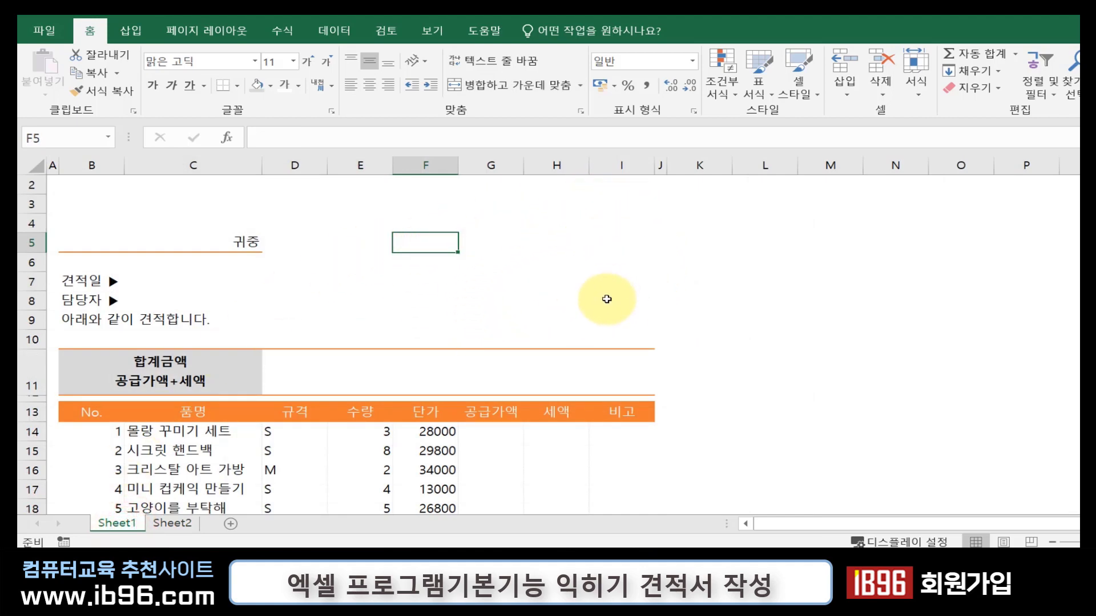
pyautogui.click(169, 524)
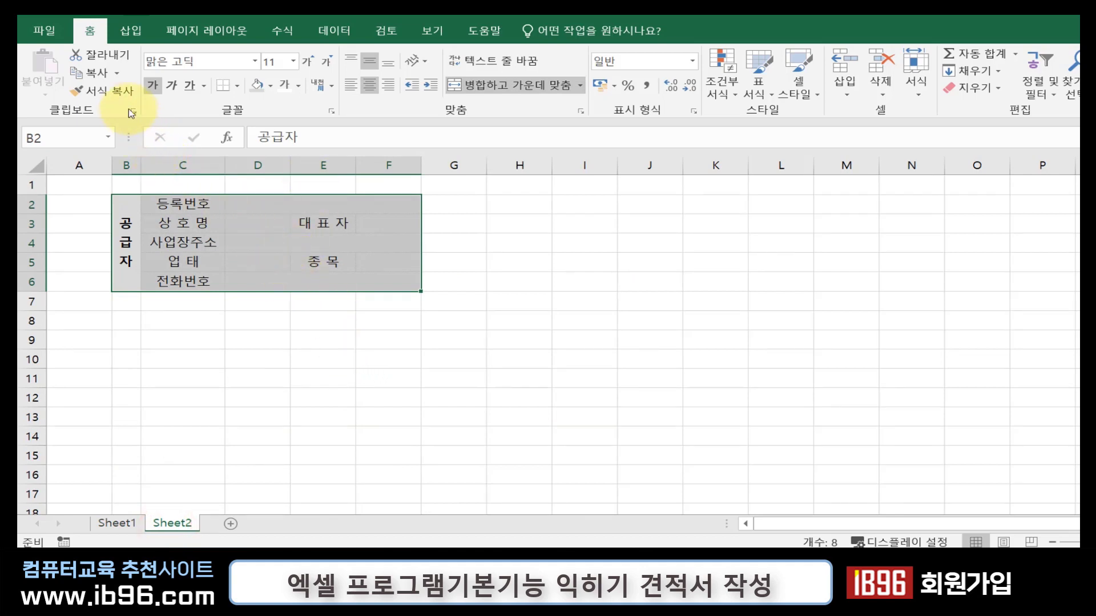
pyautogui.click(117, 73)
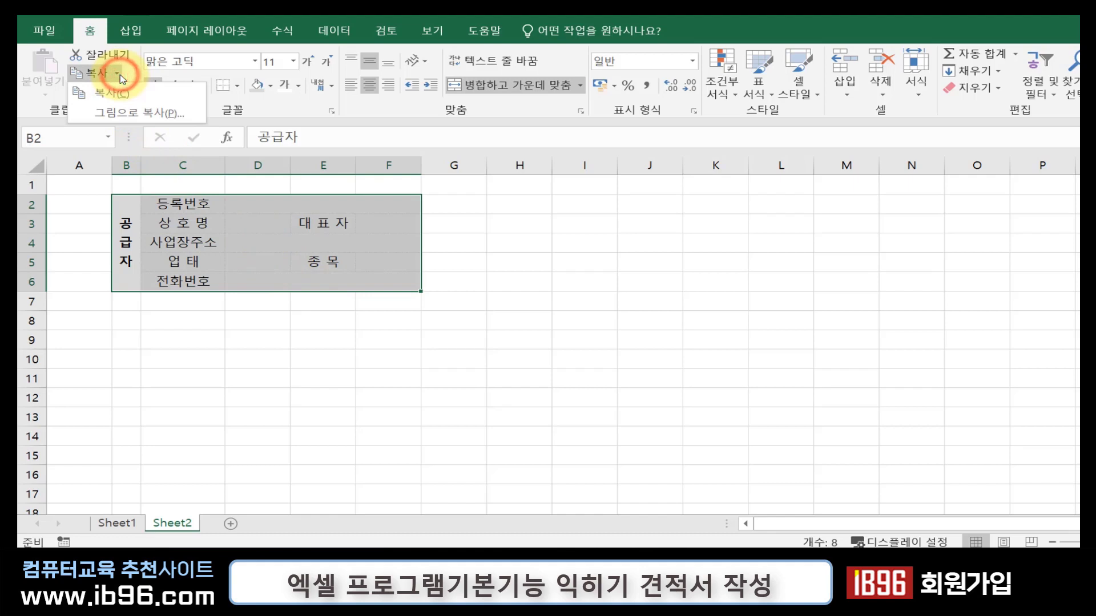
pyautogui.click(127, 113)
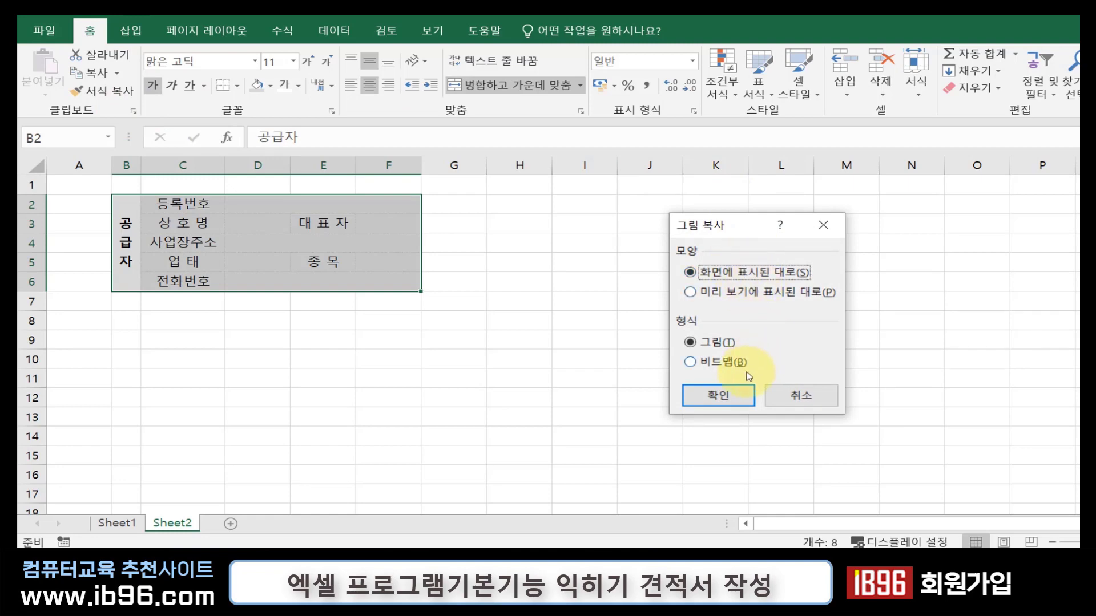
pyautogui.click(718, 393)
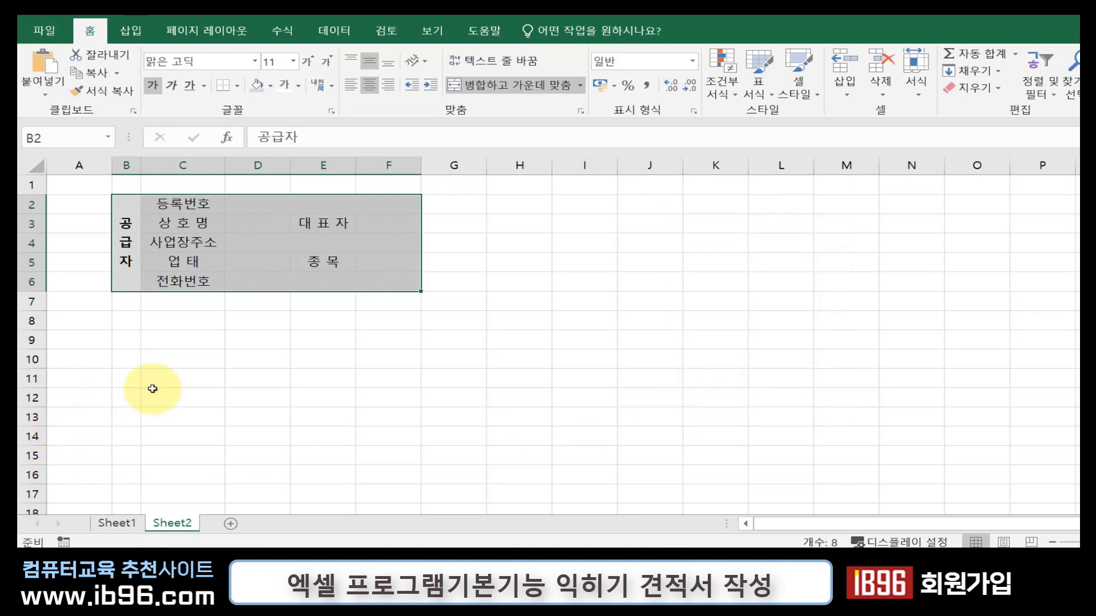
# - Paste the copied table picture on Sheet1 and position it above the 합계금액 row, beside the 귀중 and 견적일 lines
pyautogui.click(129, 523)
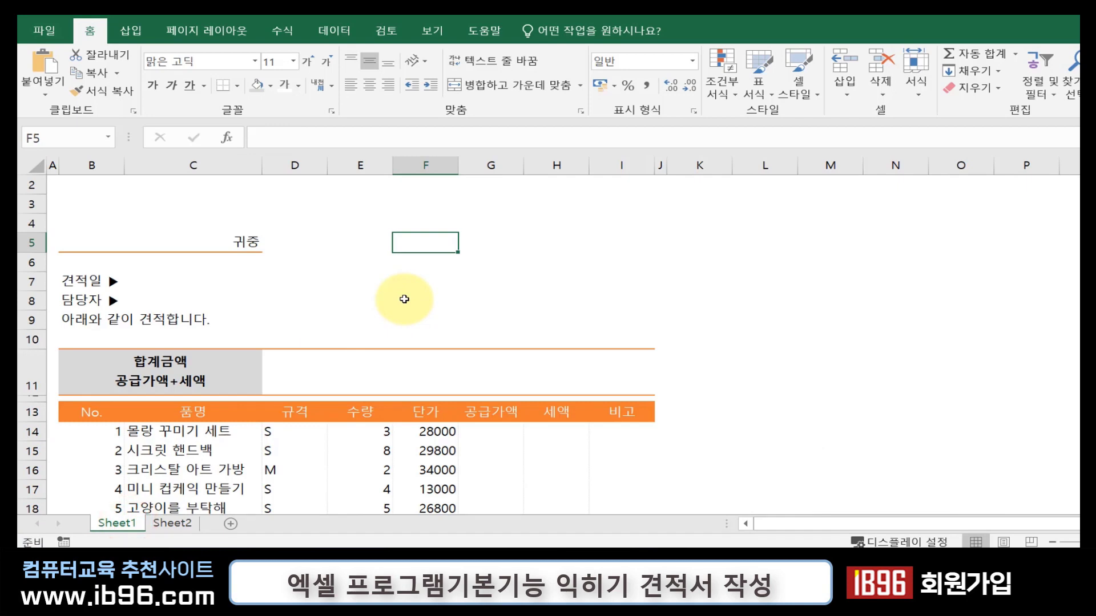
pyautogui.hotkey('ctrl', 'v')
pyautogui.moveTo(482, 301); pyautogui.dragTo(404, 286)
pyautogui.click(911, 315)
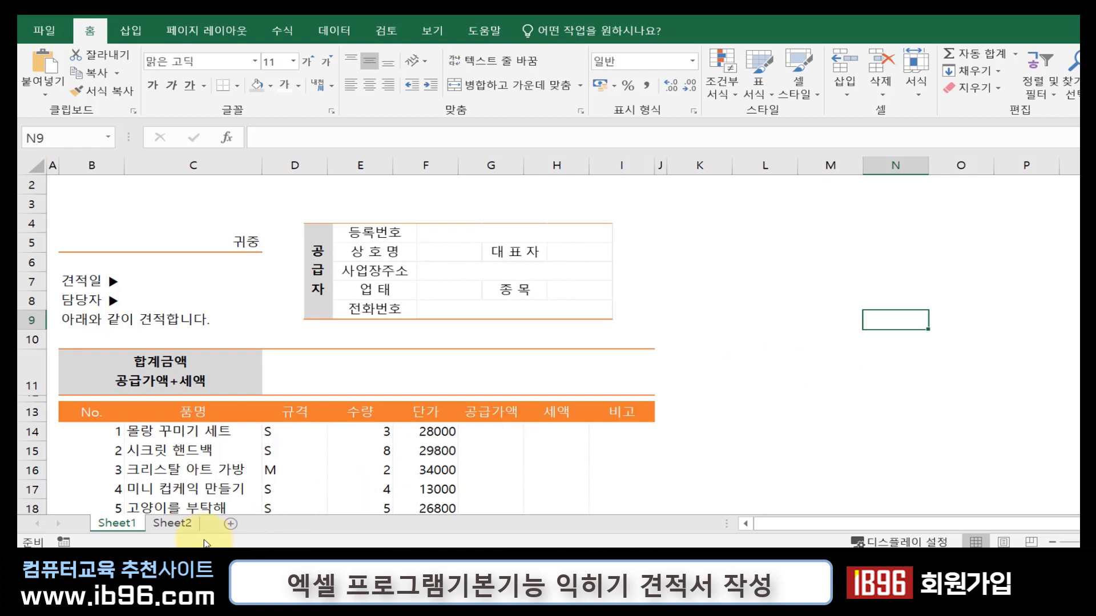
# - Enter the test text ㅀㅎㅎㅎ in the 등록번호 field of the supplier table on Sheet2
pyautogui.click(173, 523)
pyautogui.click(293, 204)
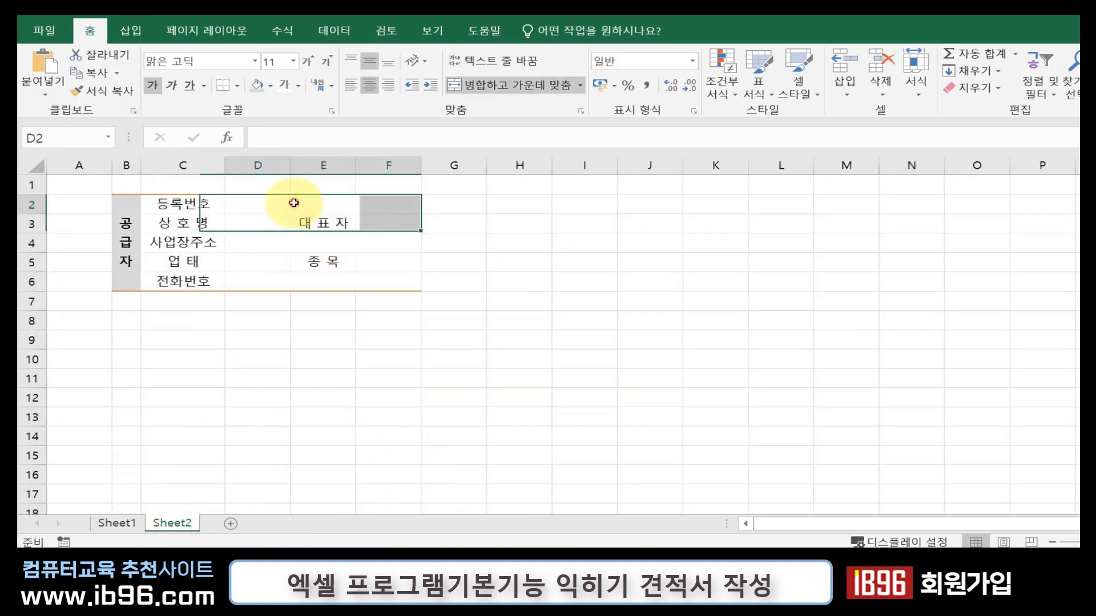
pyautogui.write('ㄹㅎㅎ')
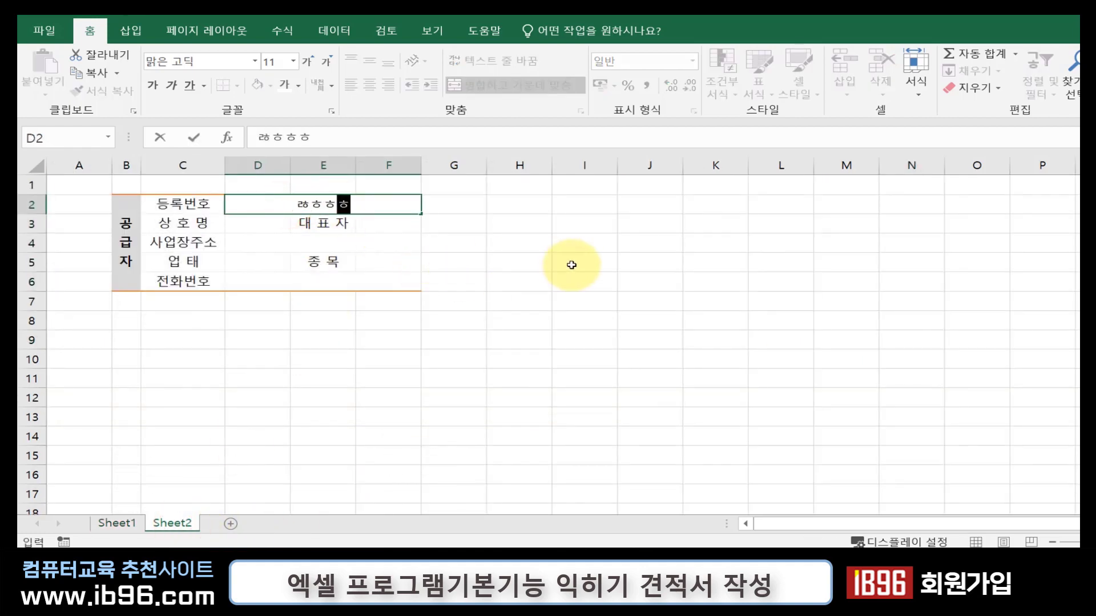
pyautogui.write('ㅎ')
pyautogui.press('Return')
# - Compare the table picture on Sheet1 with the source table on Sheet2 to check whether the new entry carries over
pyautogui.click(120, 523)
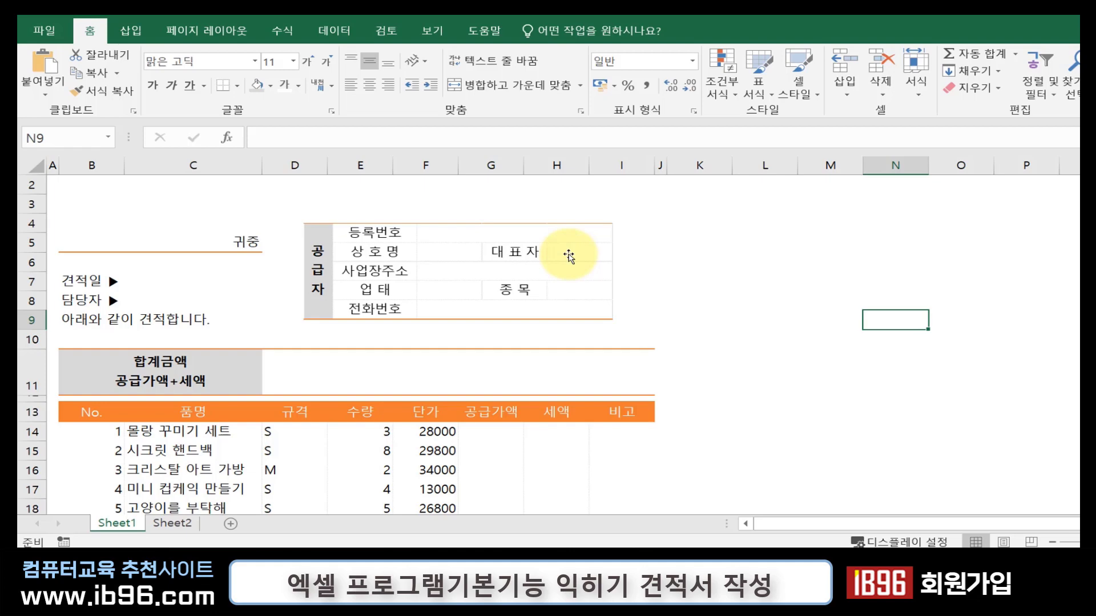
pyautogui.click(173, 522)
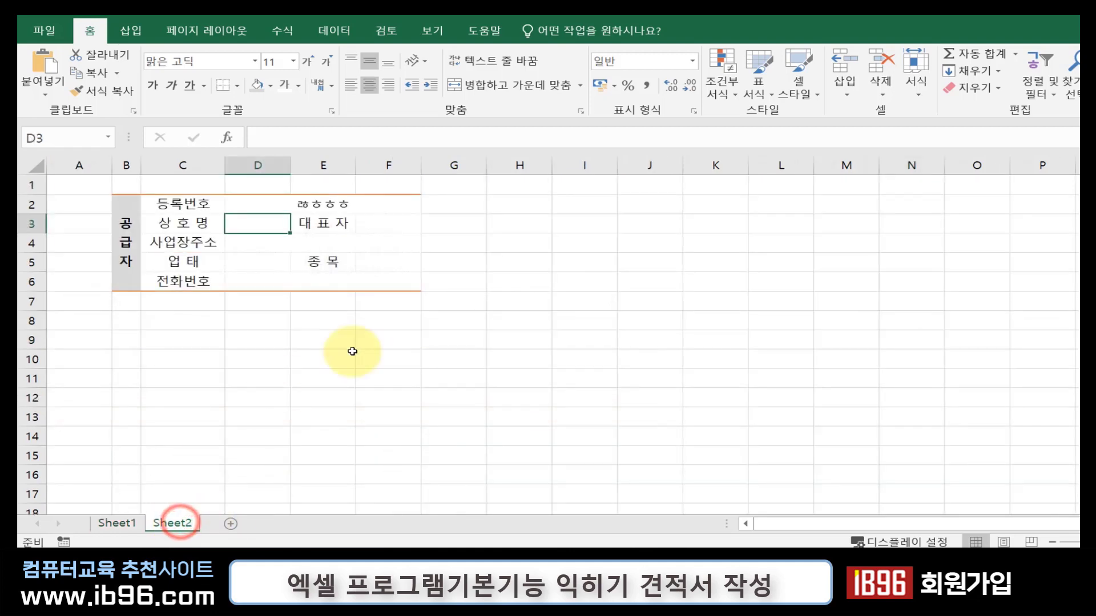
pyautogui.click(120, 526)
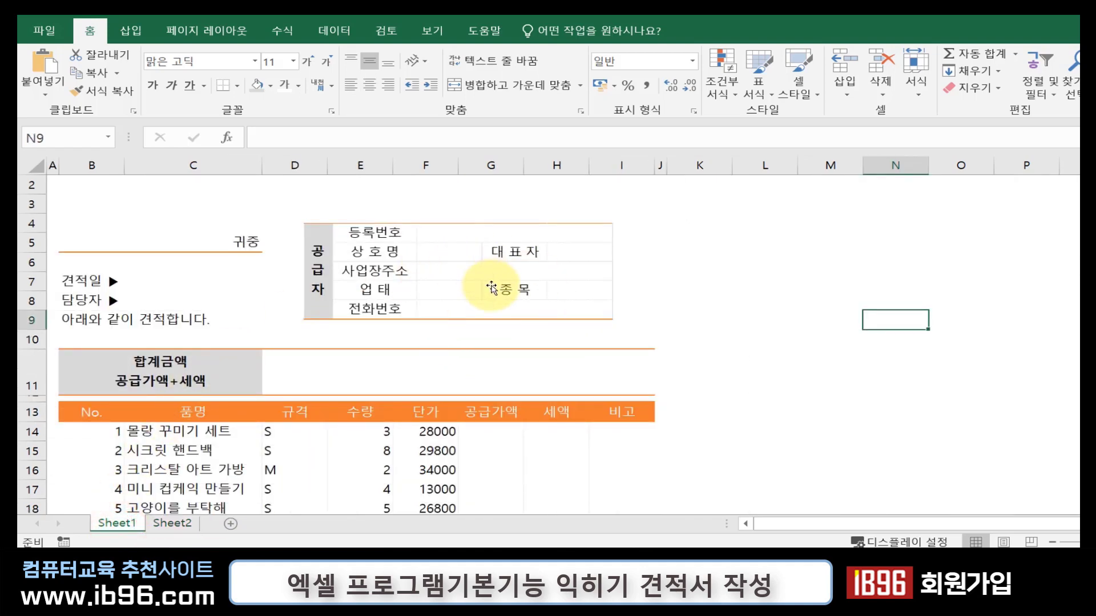
# - Delete the pasted supplier table picture from Sheet1
pyautogui.moveTo(492, 287); pyautogui.dragTo(921, 425)
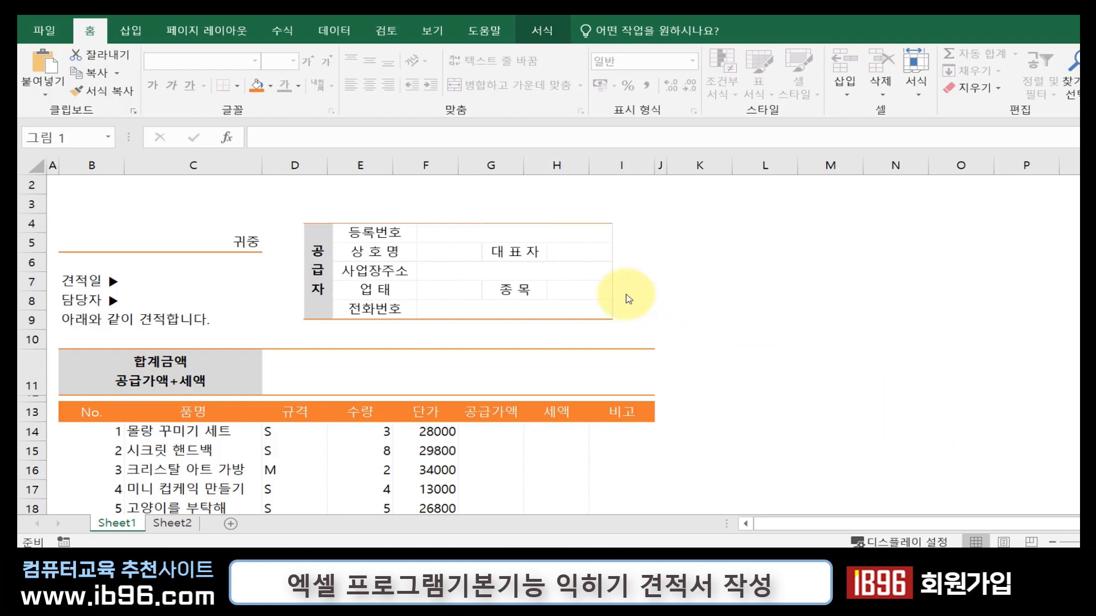
pyautogui.click(579, 284)
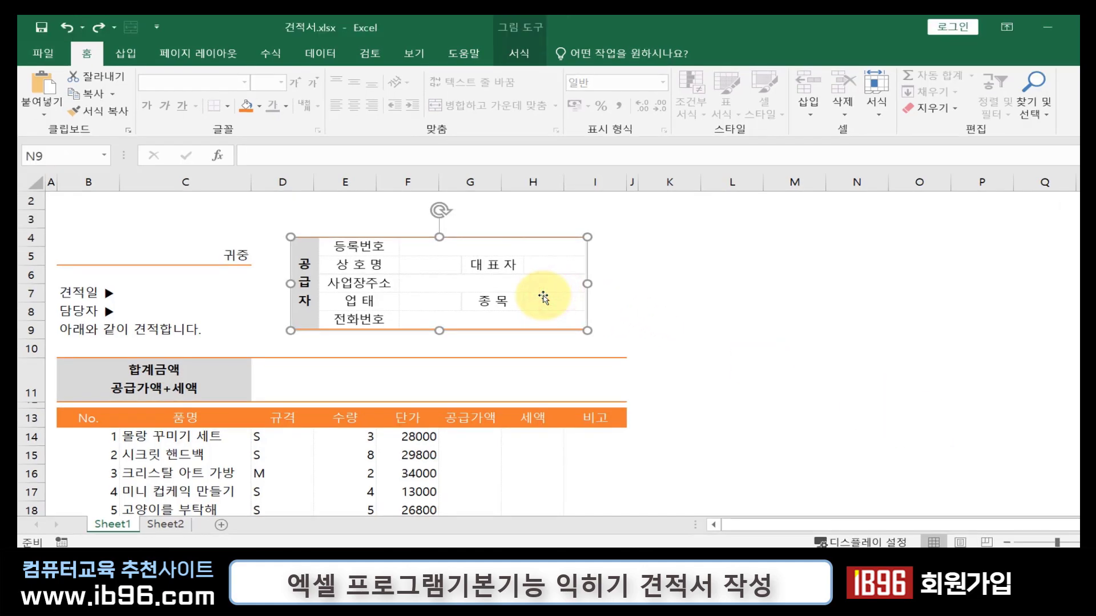
pyautogui.press('Delete')
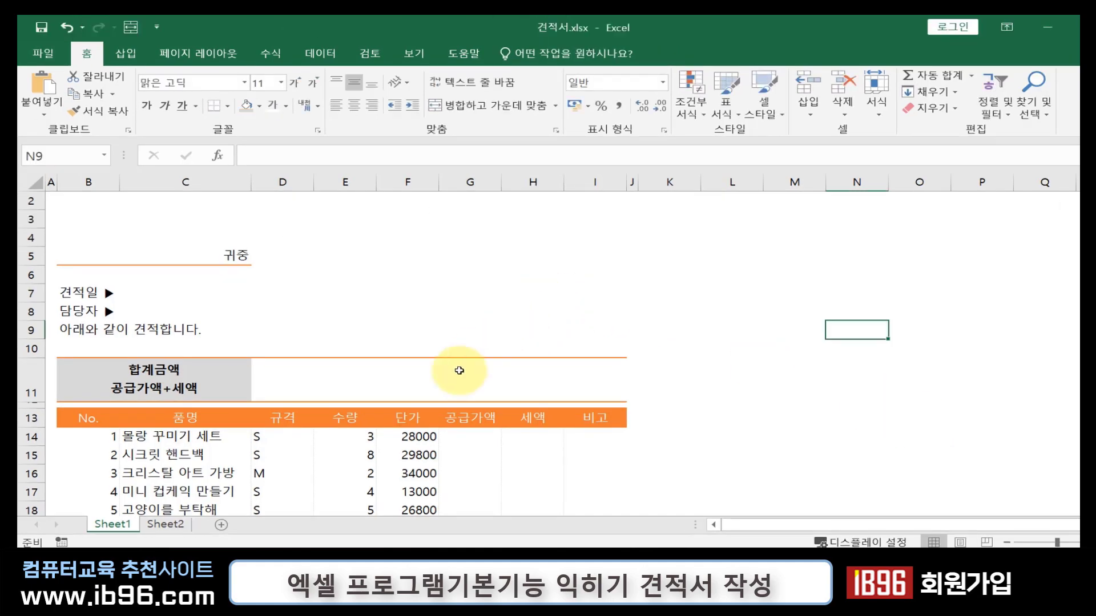
# - From Sheet2, open the Quick Access Toolbar customization options and list all commands (모든 명령)
pyautogui.click(165, 525)
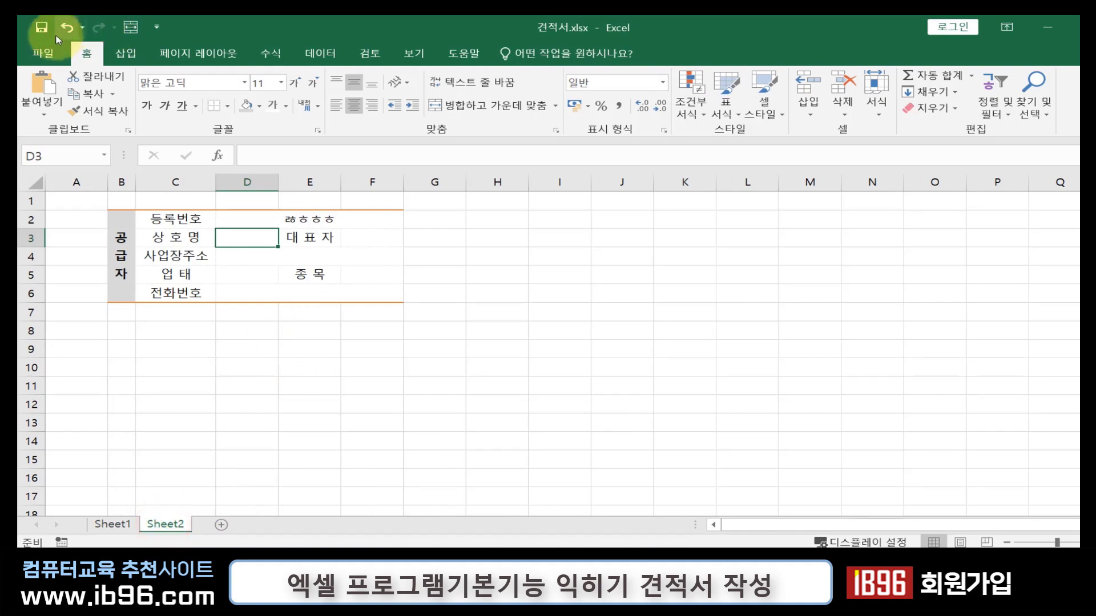
pyautogui.click(156, 27)
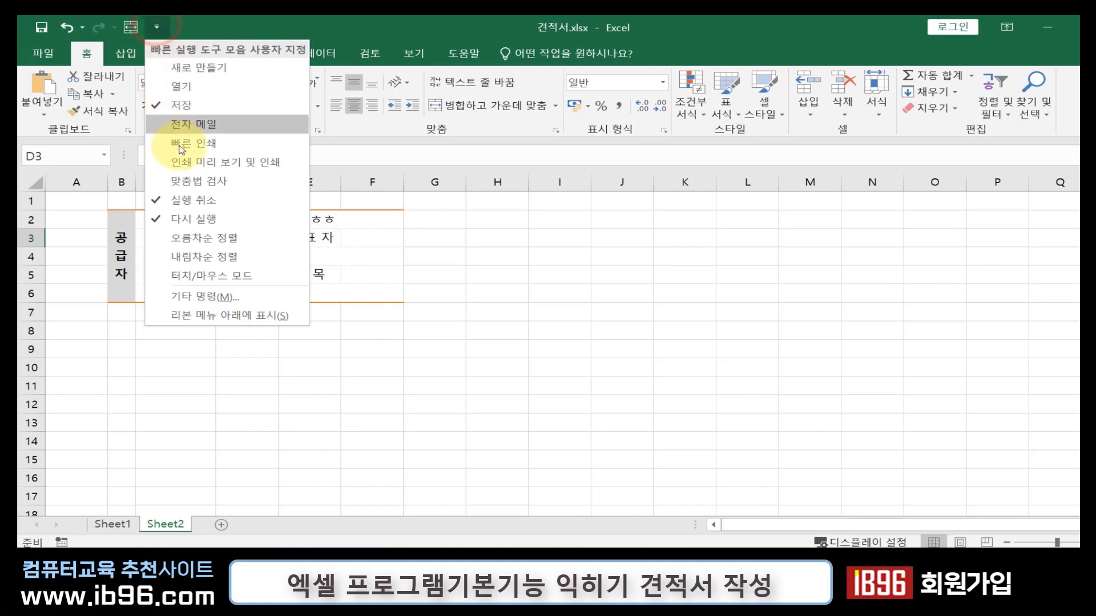
pyautogui.click(194, 296)
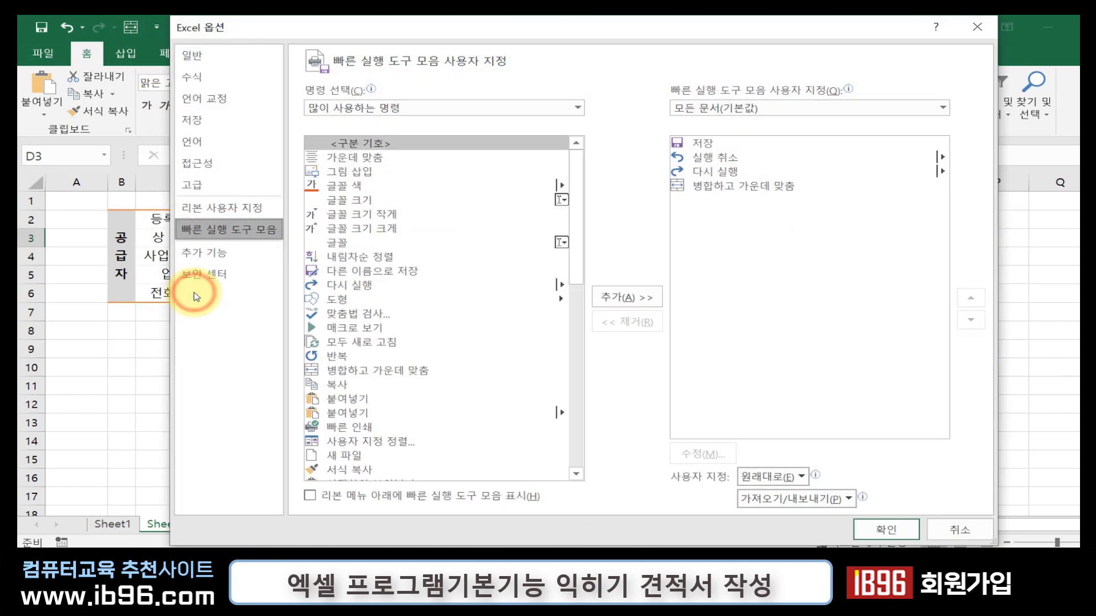
pyautogui.click(419, 111)
pyautogui.click(384, 145)
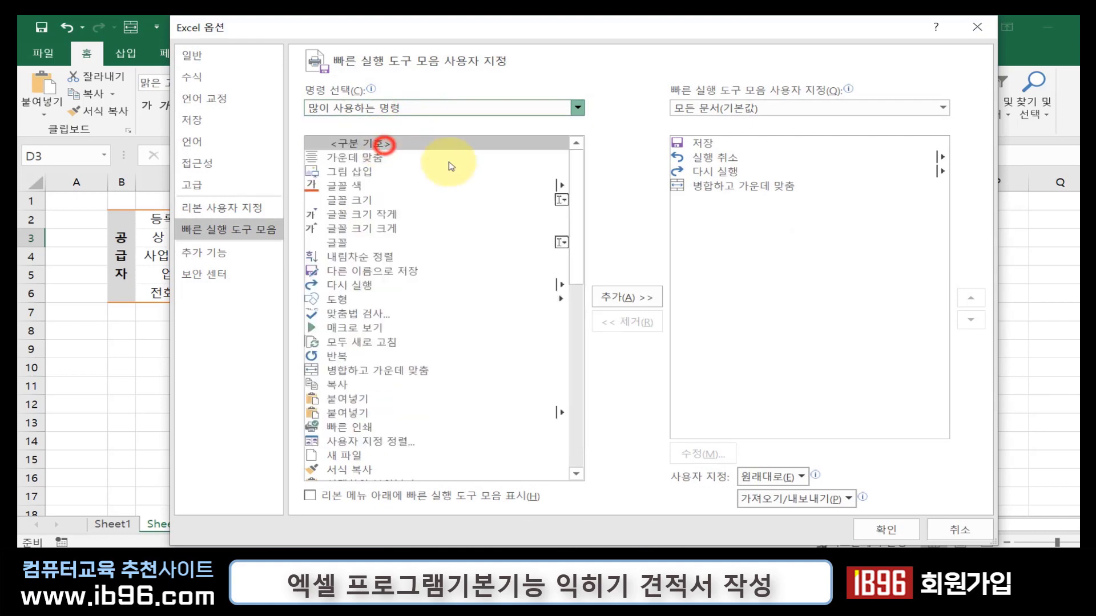
pyautogui.click(577, 221)
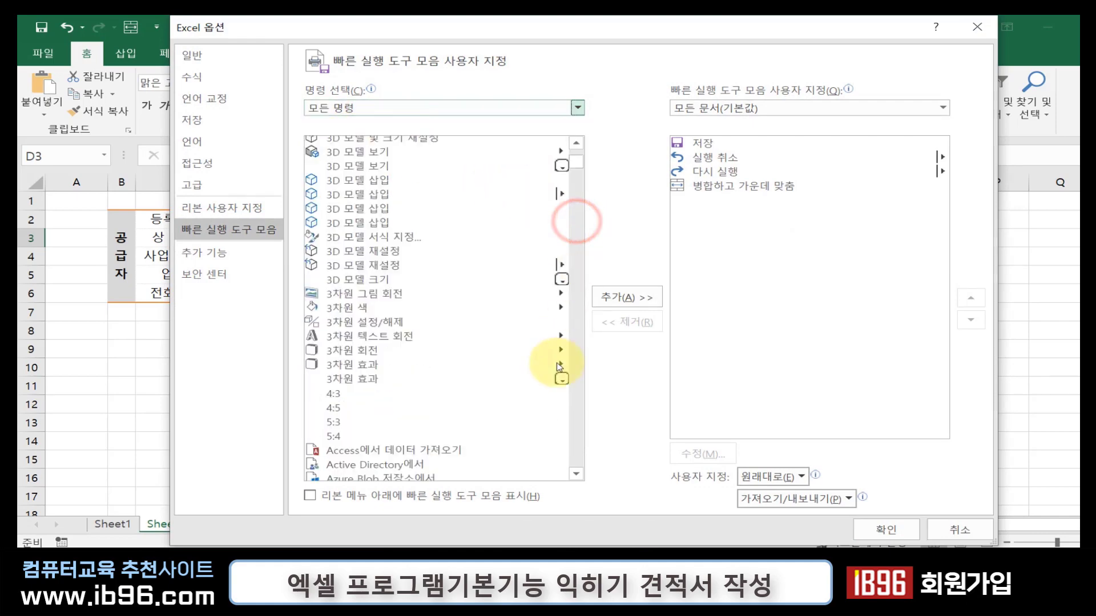
# - Add the Camera (카메라) command to the Quick Access Toolbar and apply the options
pyautogui.scroll(-20, 559, 371)
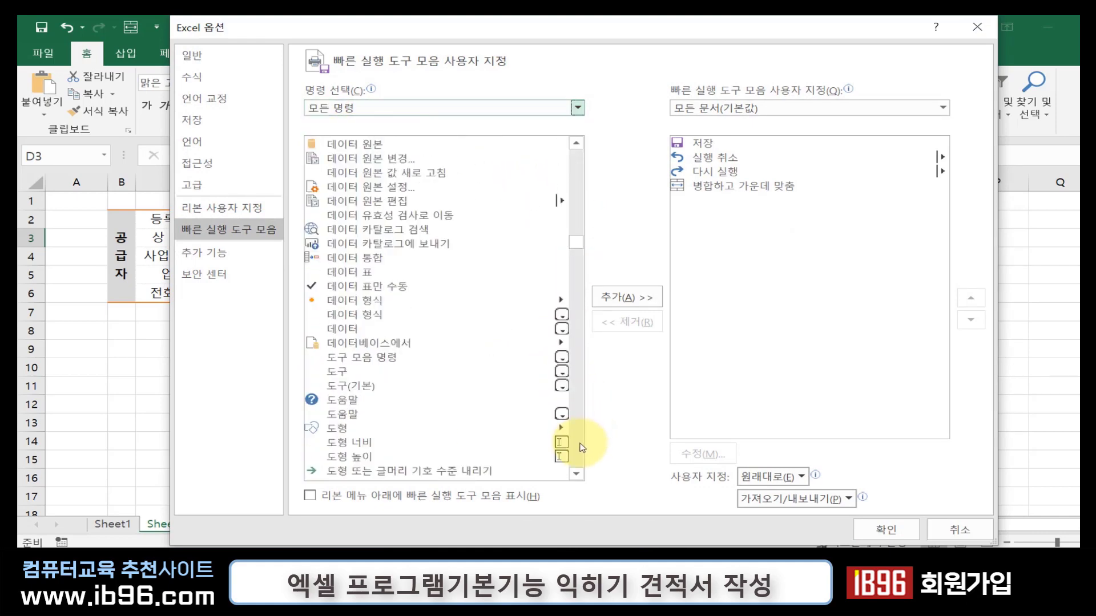
pyautogui.scroll(-20, 579, 448)
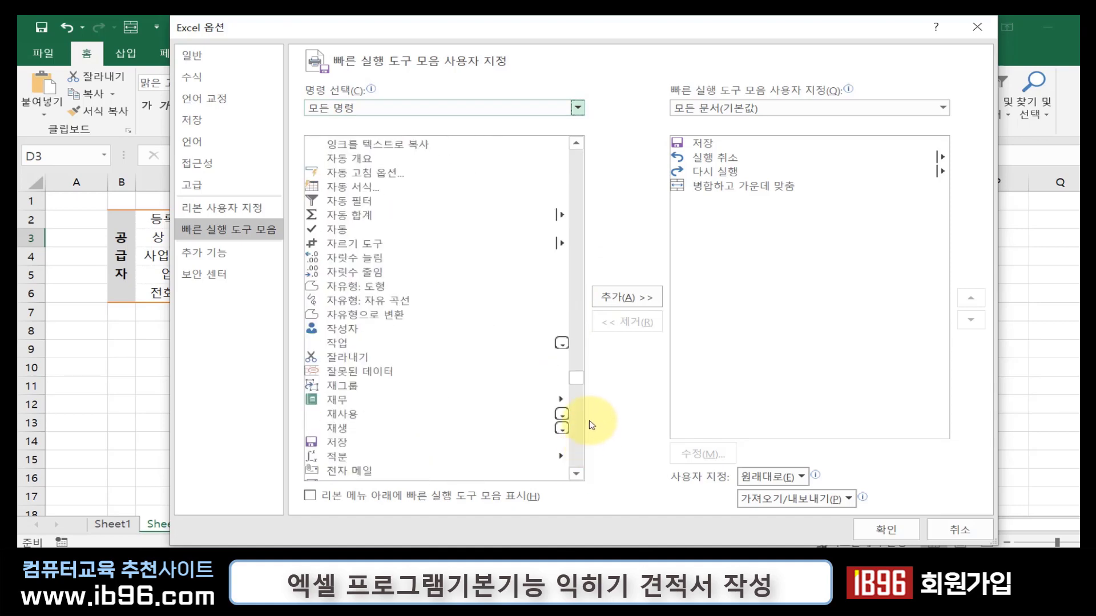
pyautogui.moveTo(573, 380); pyautogui.dragTo(582, 410)
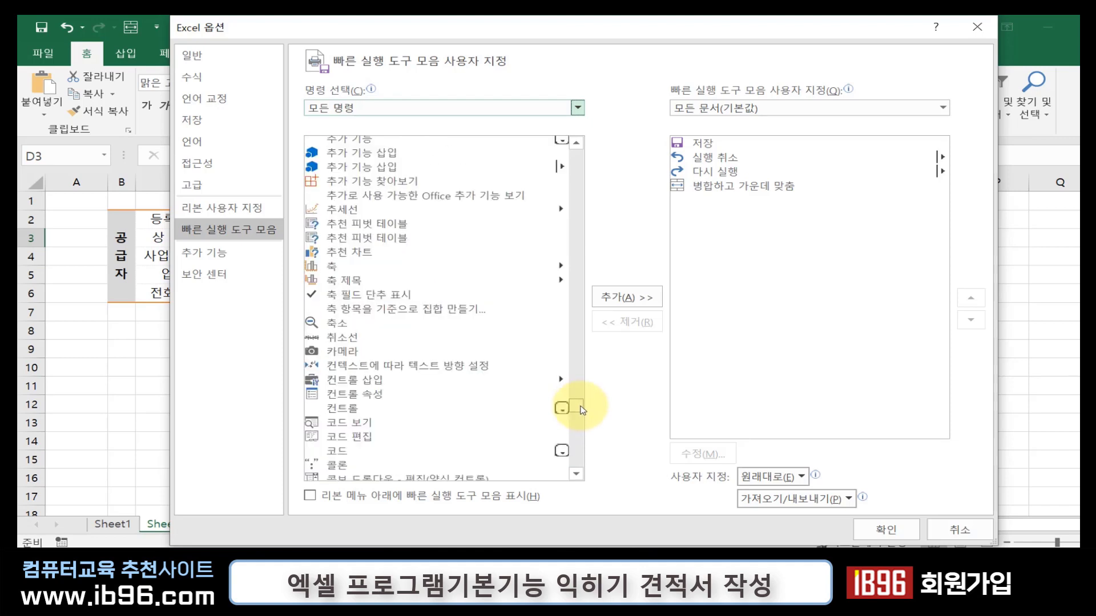
pyautogui.click(360, 351)
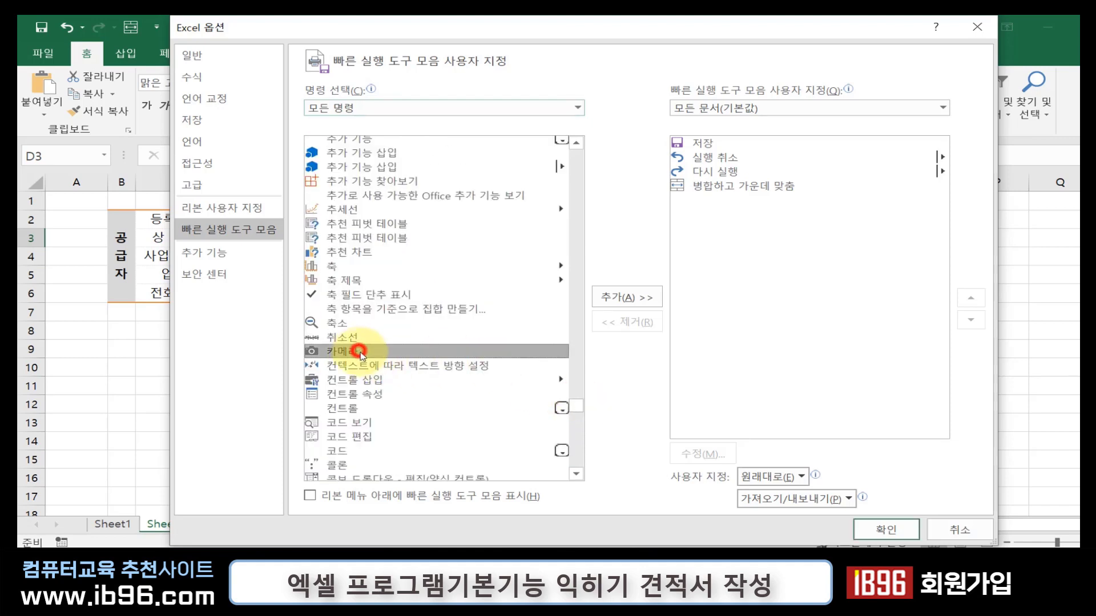
pyautogui.click(620, 297)
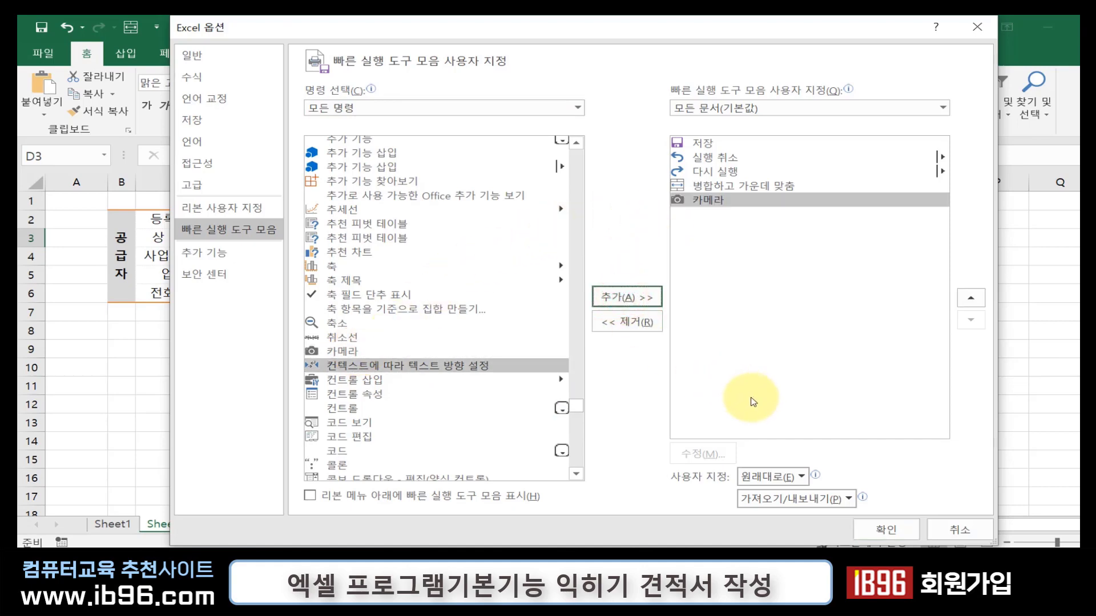
pyautogui.click(887, 530)
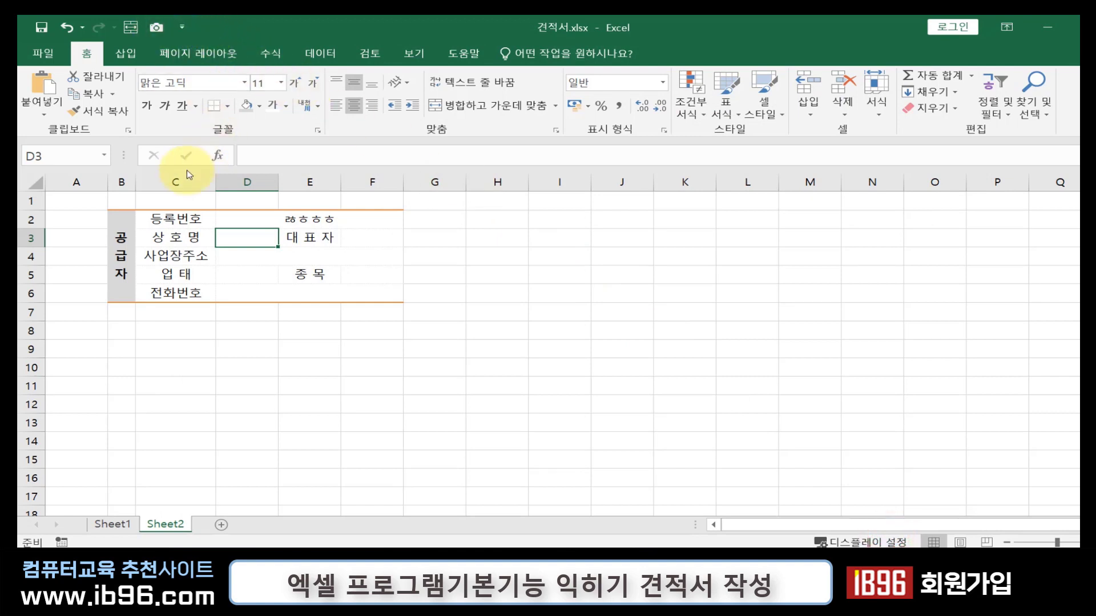
# - Capture the supplier table B2:F6 on Sheet2 with the Camera tool and place the linked picture on Sheet1 starting around cell E3
pyautogui.moveTo(121, 220); pyautogui.dragTo(305, 221)
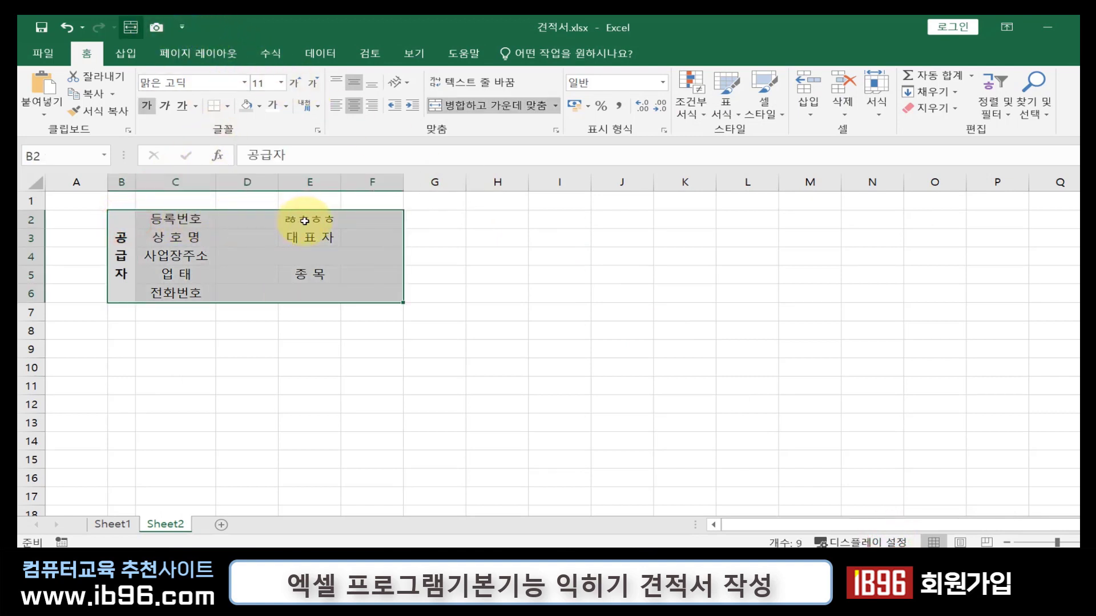
pyautogui.click(158, 28)
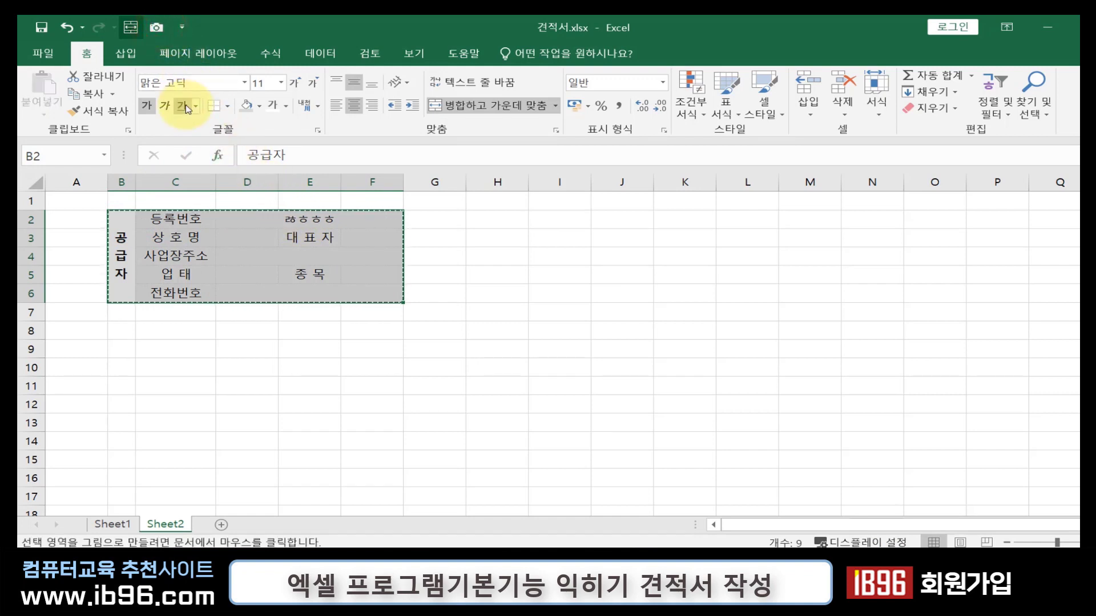
pyautogui.click(128, 525)
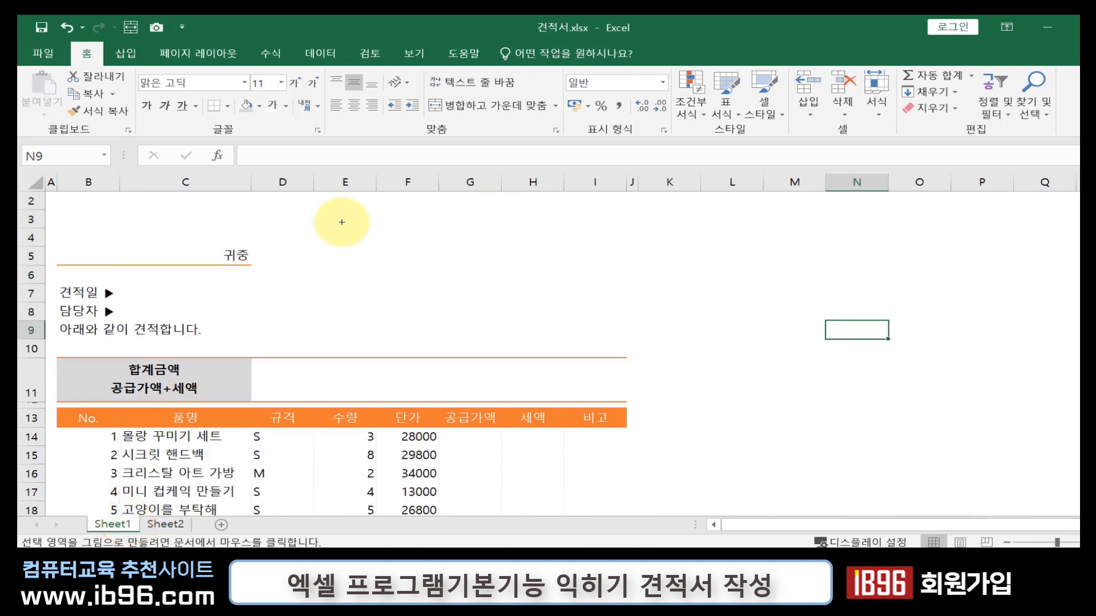
pyautogui.click(341, 221)
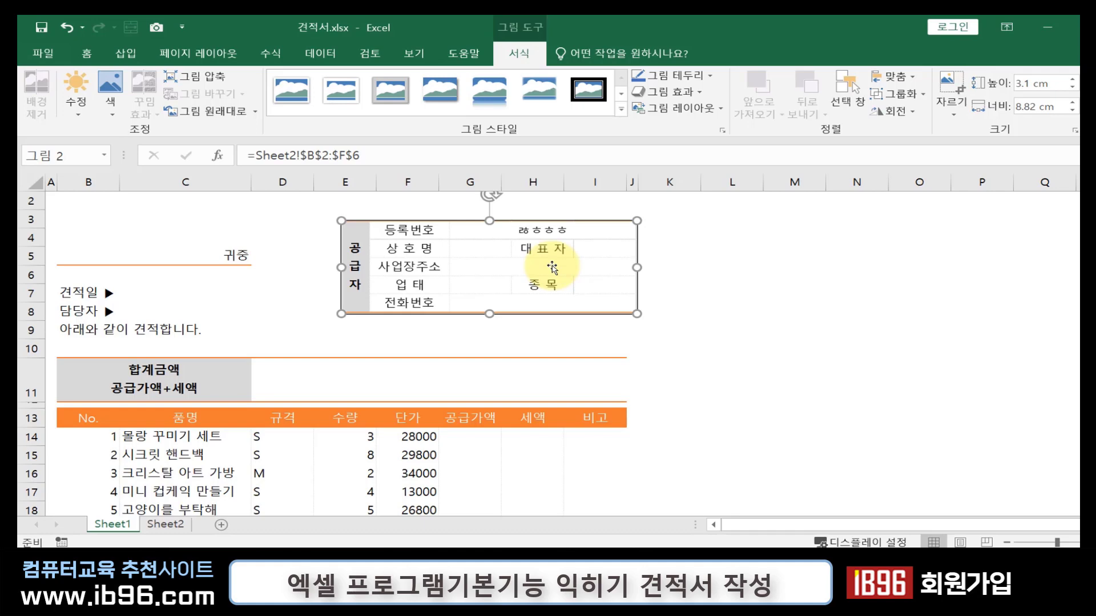
# - Clear the sample text from the 등록번호 value cell D2 on Sheet2 and check the linked picture on Sheet1
pyautogui.click(163, 525)
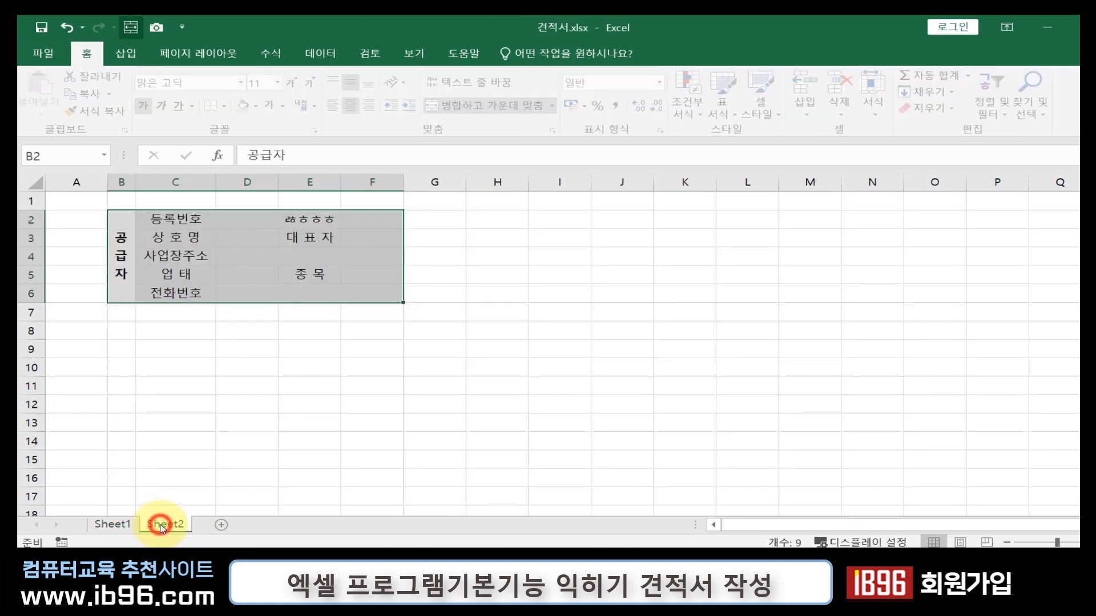
pyautogui.click(343, 220)
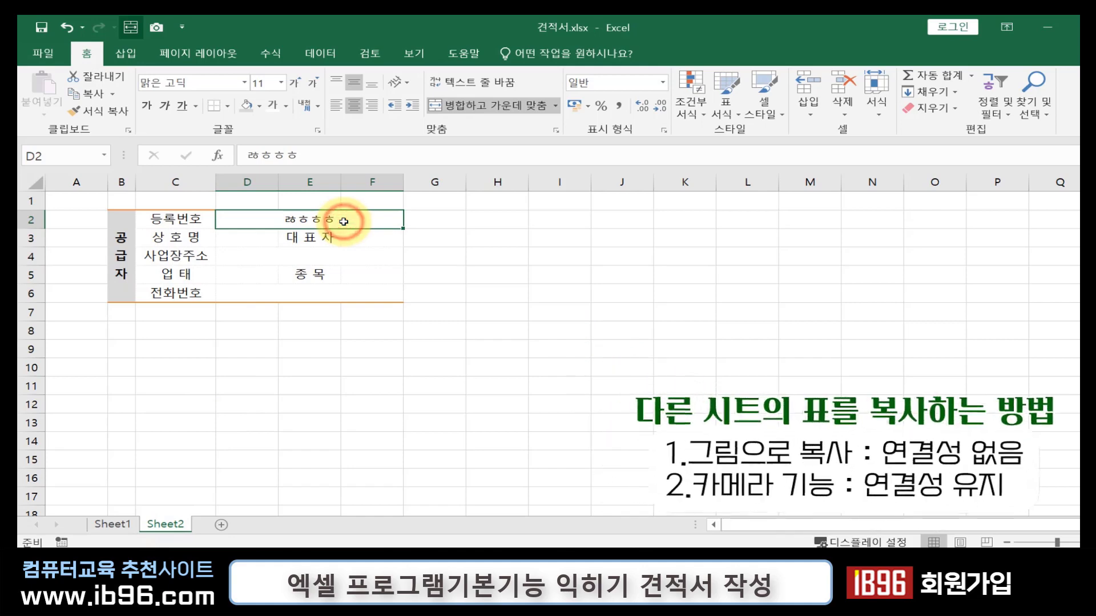
pyautogui.click(131, 525)
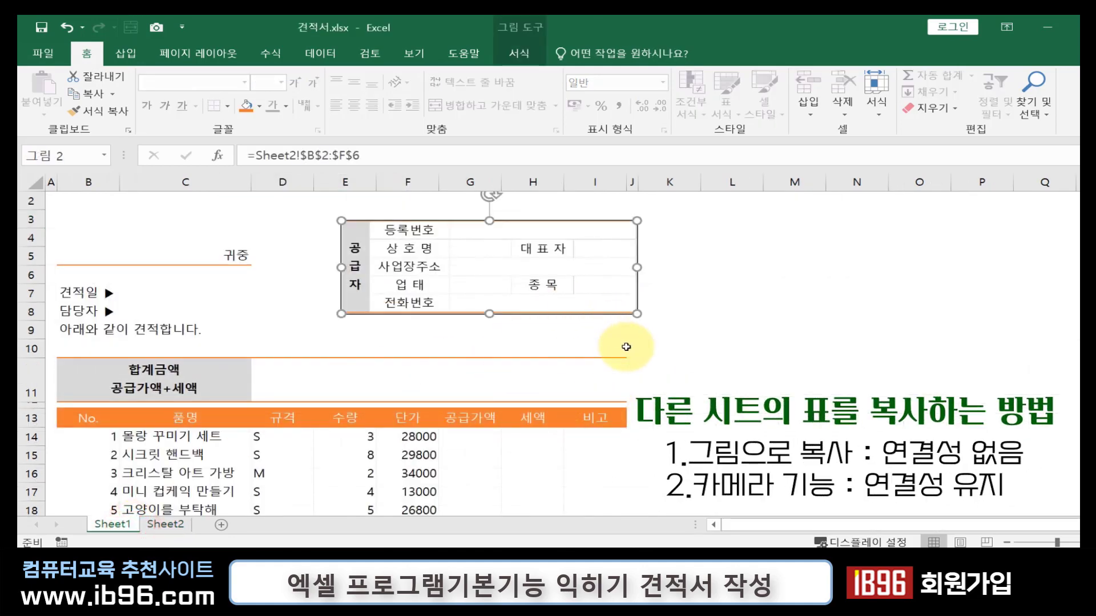
pyautogui.click(676, 345)
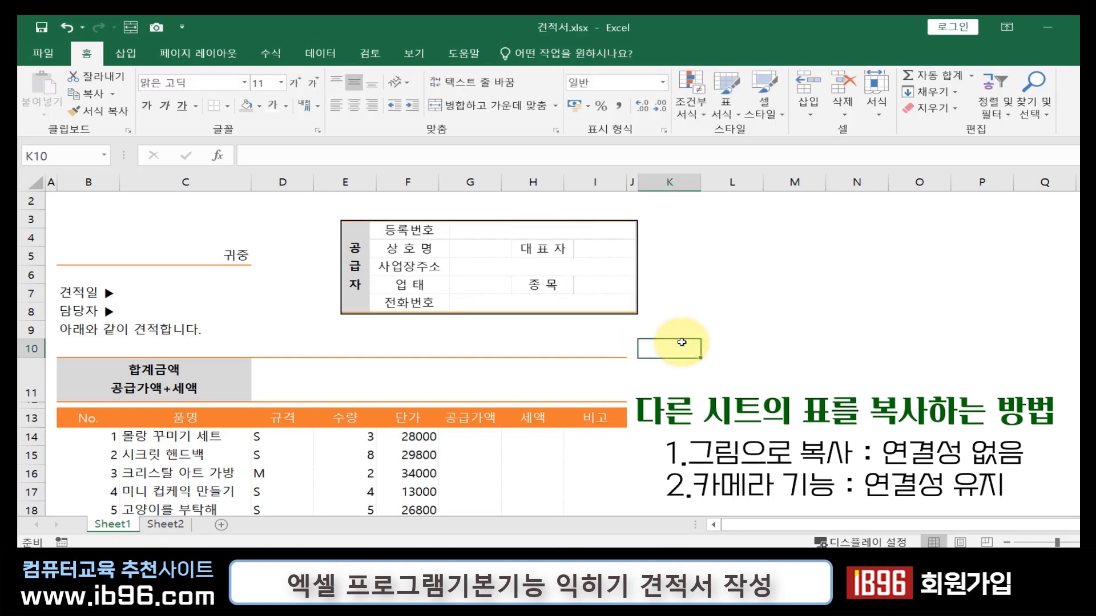
pyautogui.click(113, 96)
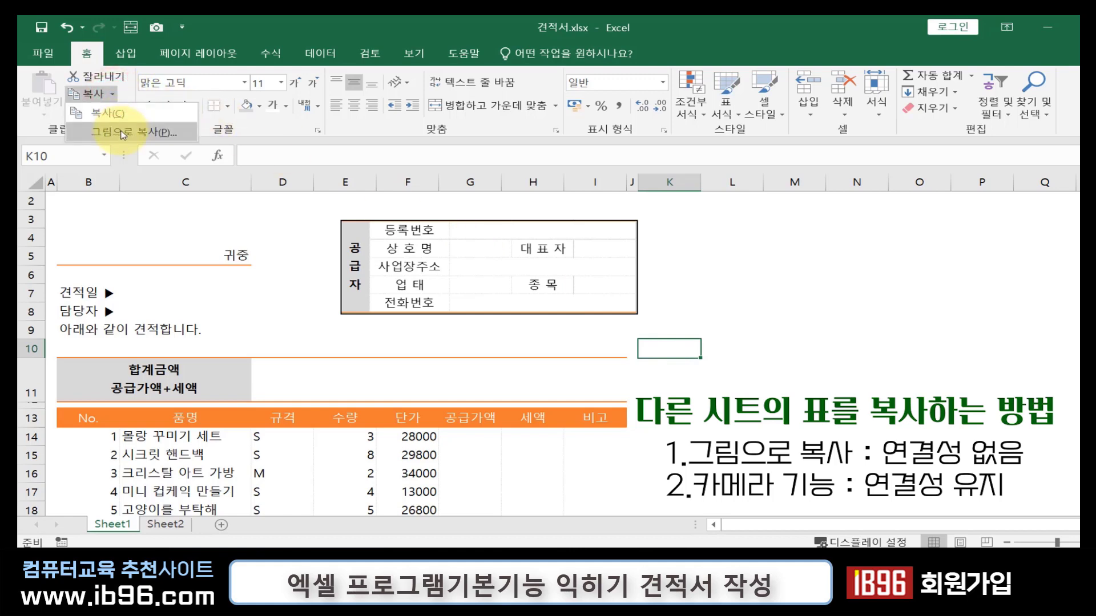
pyautogui.click(309, 244)
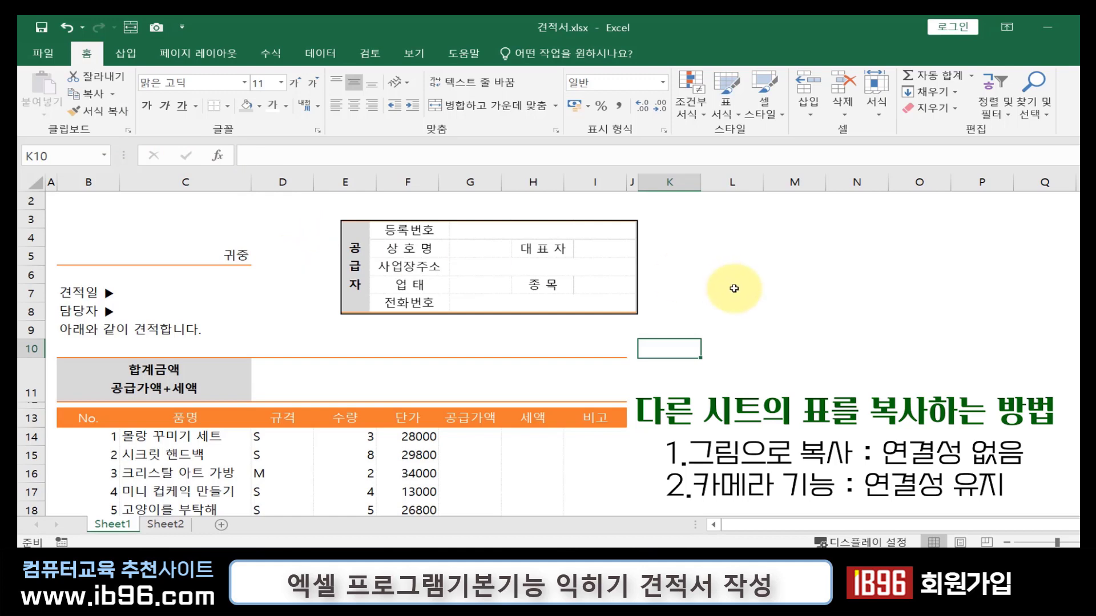
pyautogui.click(628, 247)
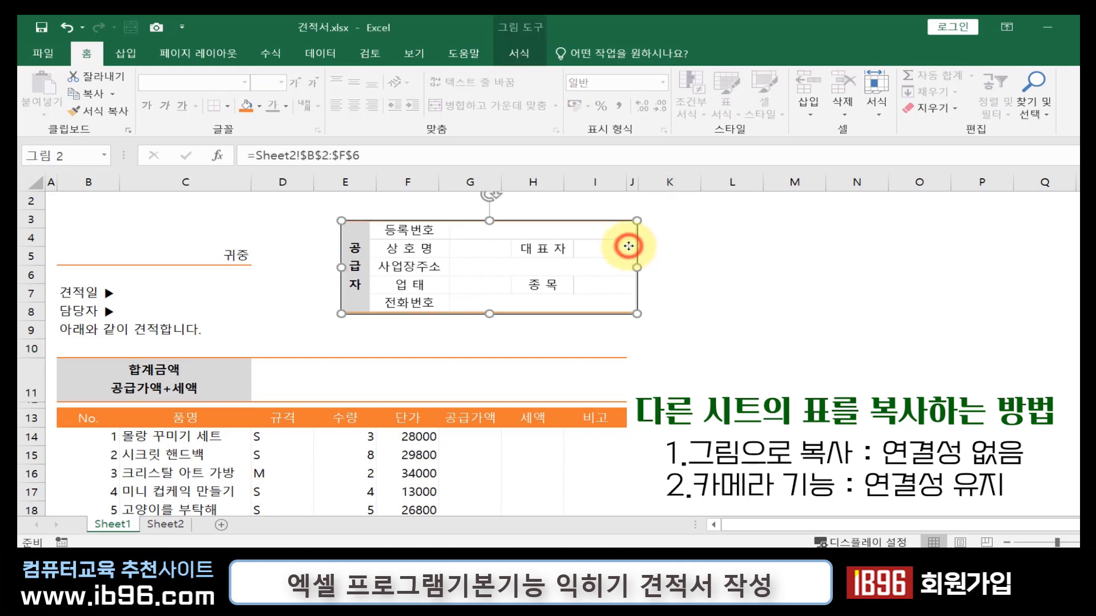
pyautogui.click(668, 251)
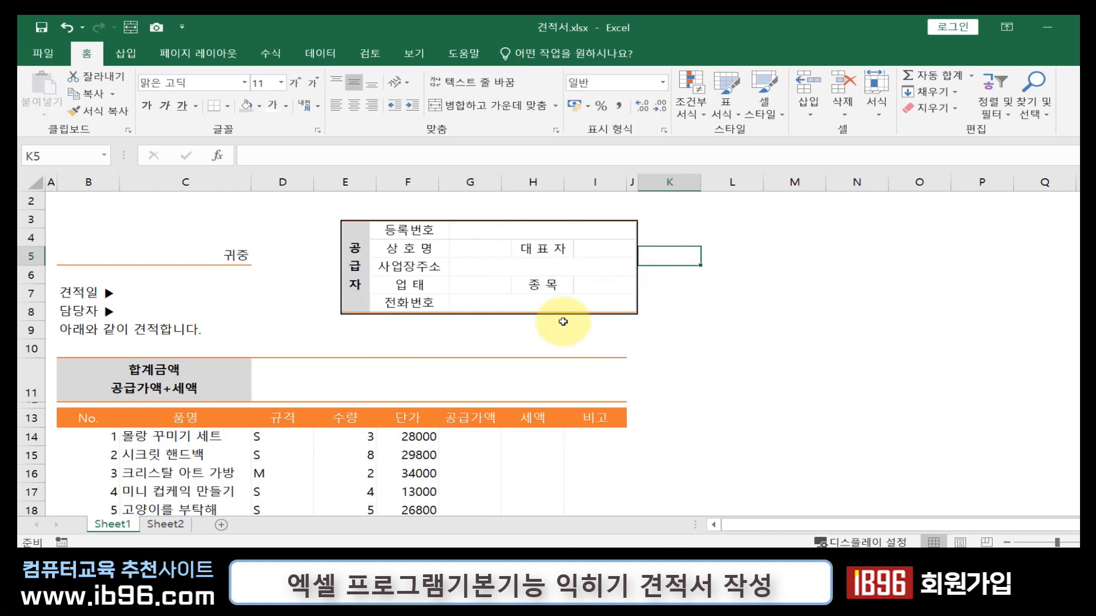
# - Remove the outline from the linked supplier picture on Sheet1 by setting its border to 윤곽선 없음
pyautogui.click(571, 288)
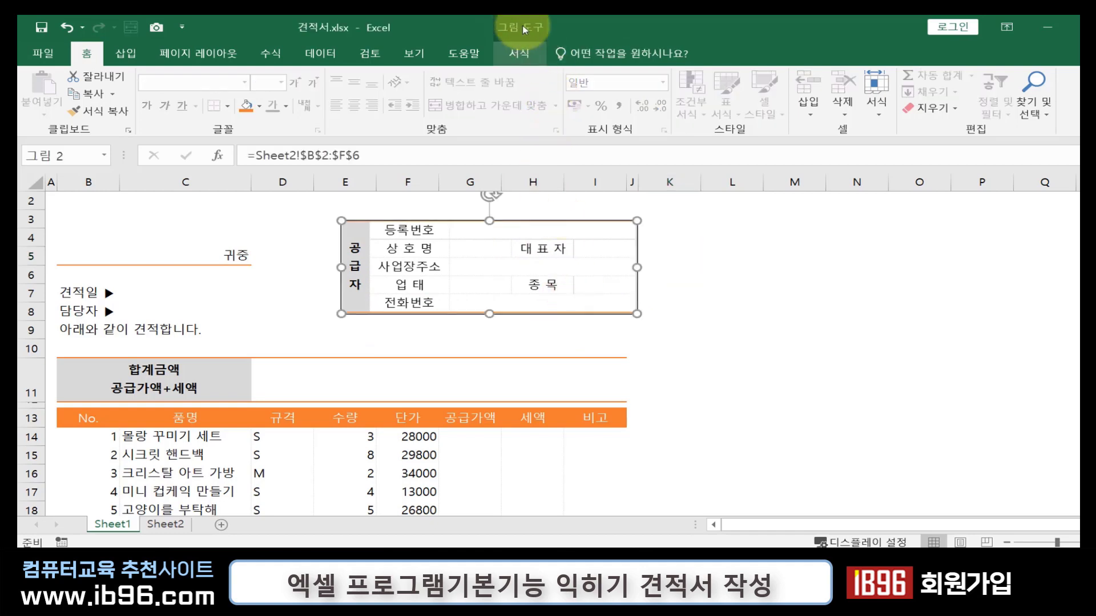
pyautogui.click(521, 54)
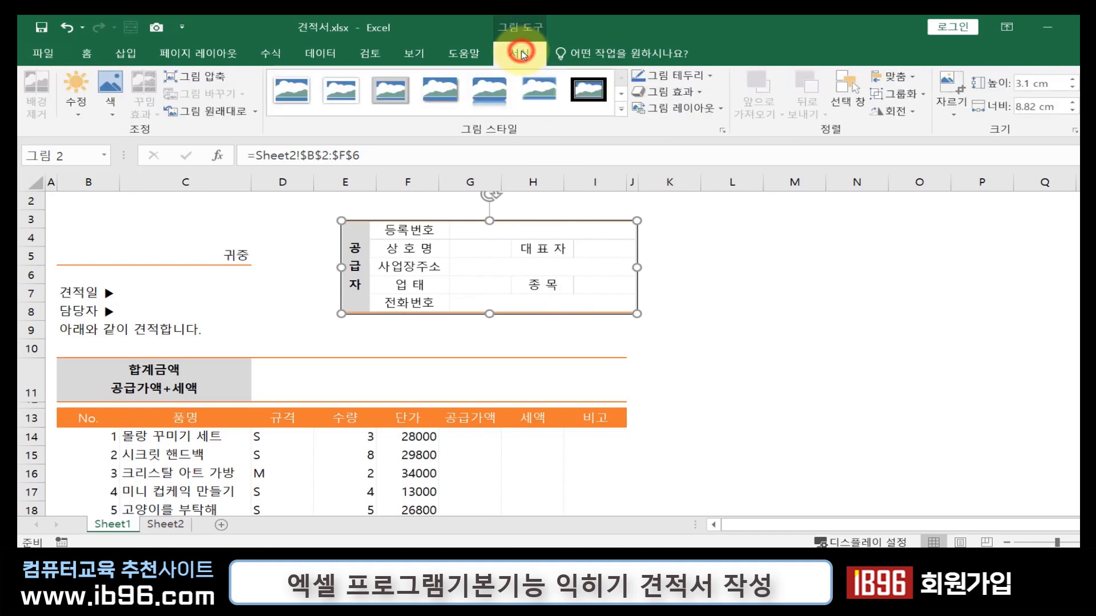
pyautogui.click(678, 79)
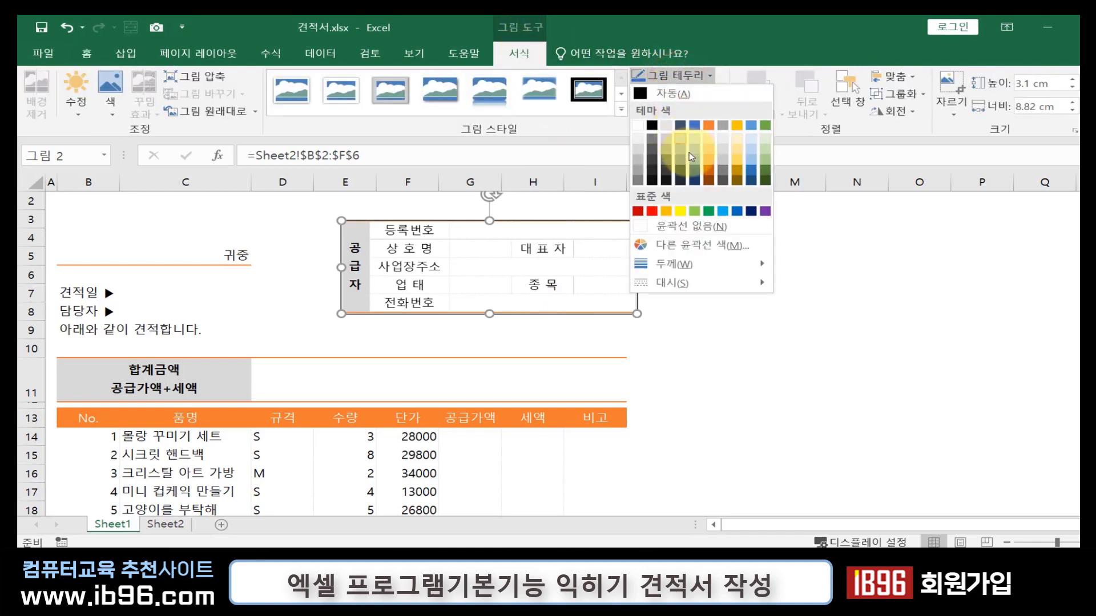
pyautogui.click(706, 226)
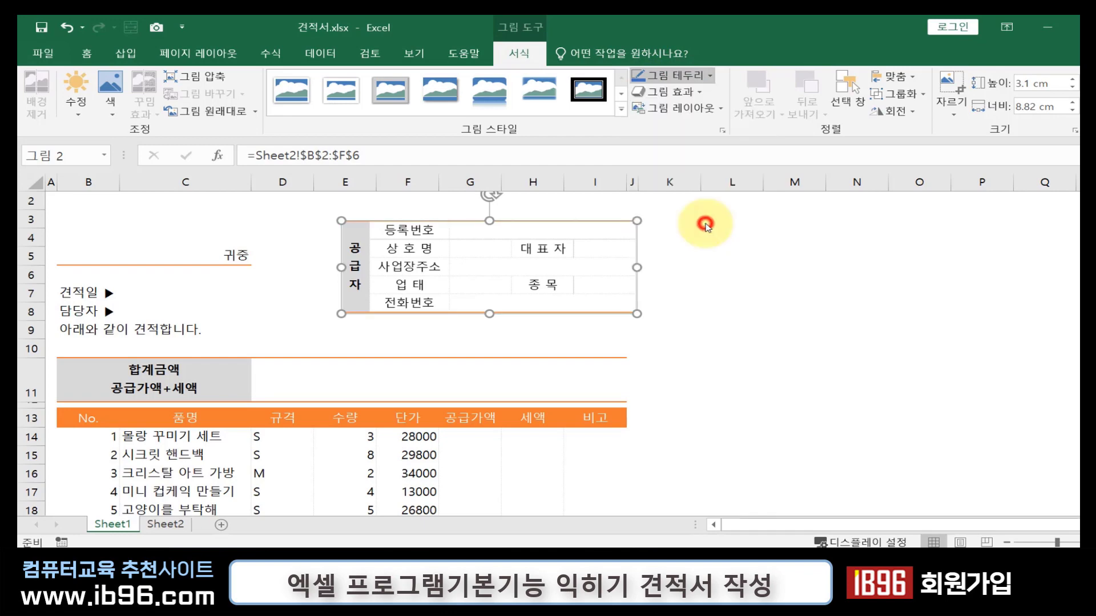
pyautogui.click(788, 307)
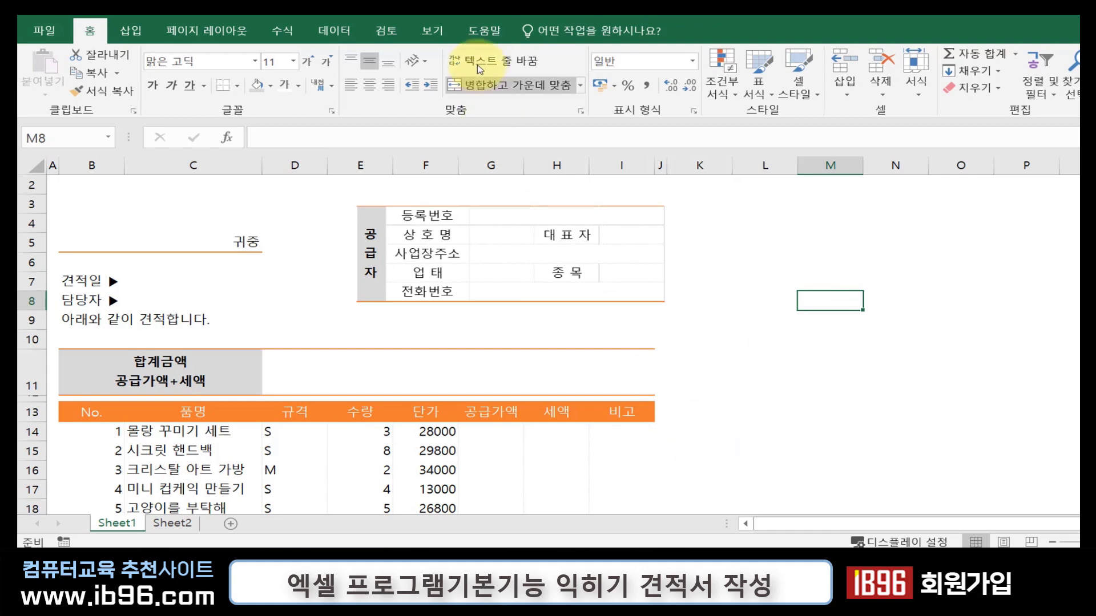
# - Show the gridlines (눈금선) and move the supplier picture, snapping its upper edge to row 5 and its outer edge to the end of column I
pyautogui.click(433, 31)
pyautogui.click(273, 87)
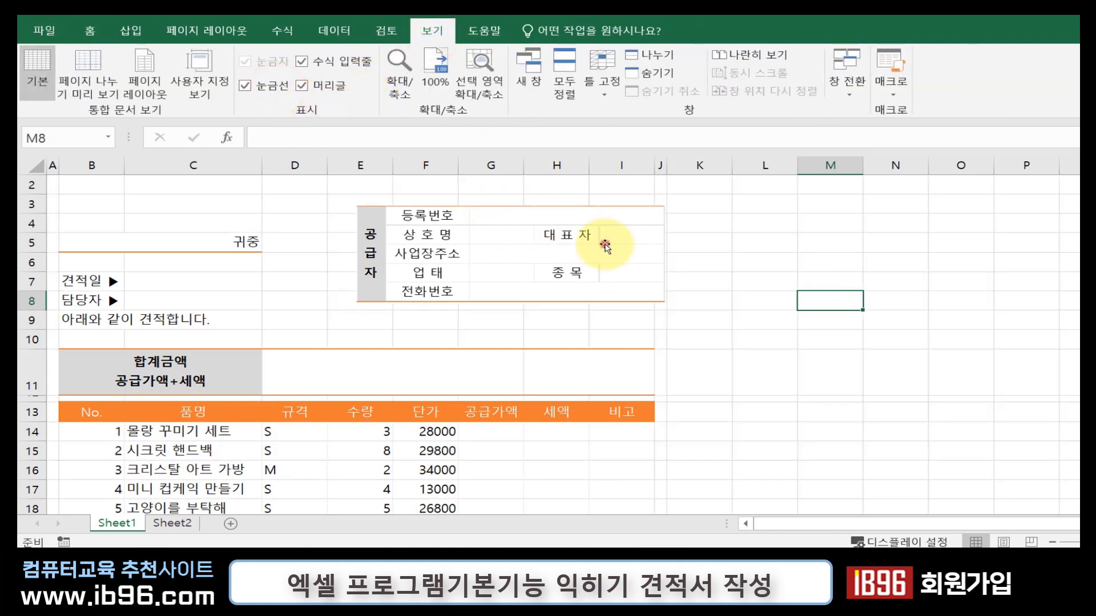
pyautogui.click(606, 244)
pyautogui.moveTo(605, 246); pyautogui.dragTo(590, 274)
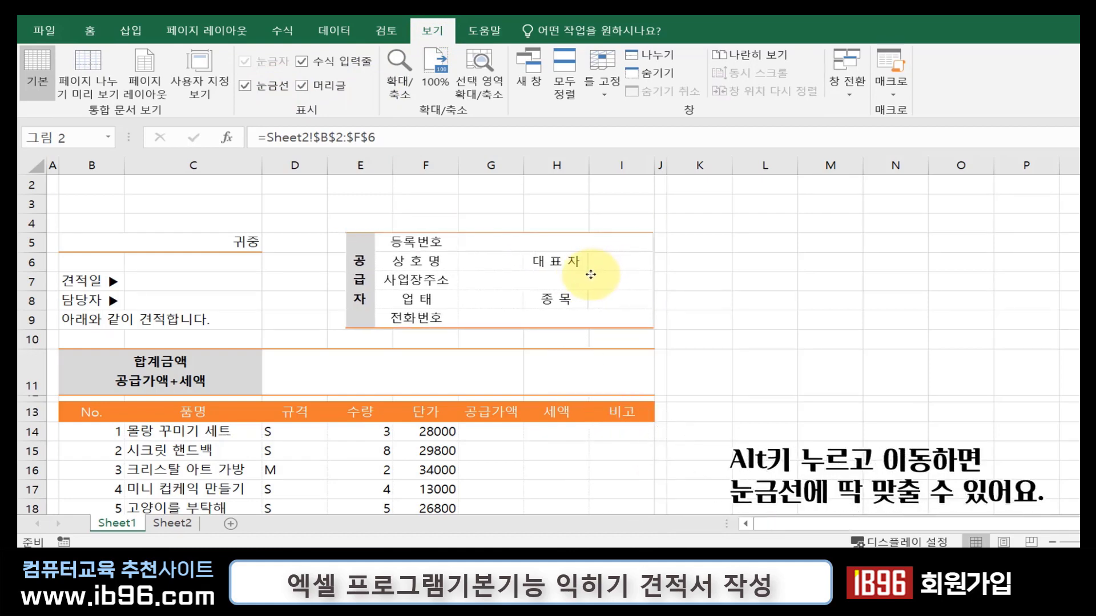
pyautogui.moveTo(591, 274); pyautogui.dragTo(590, 274)
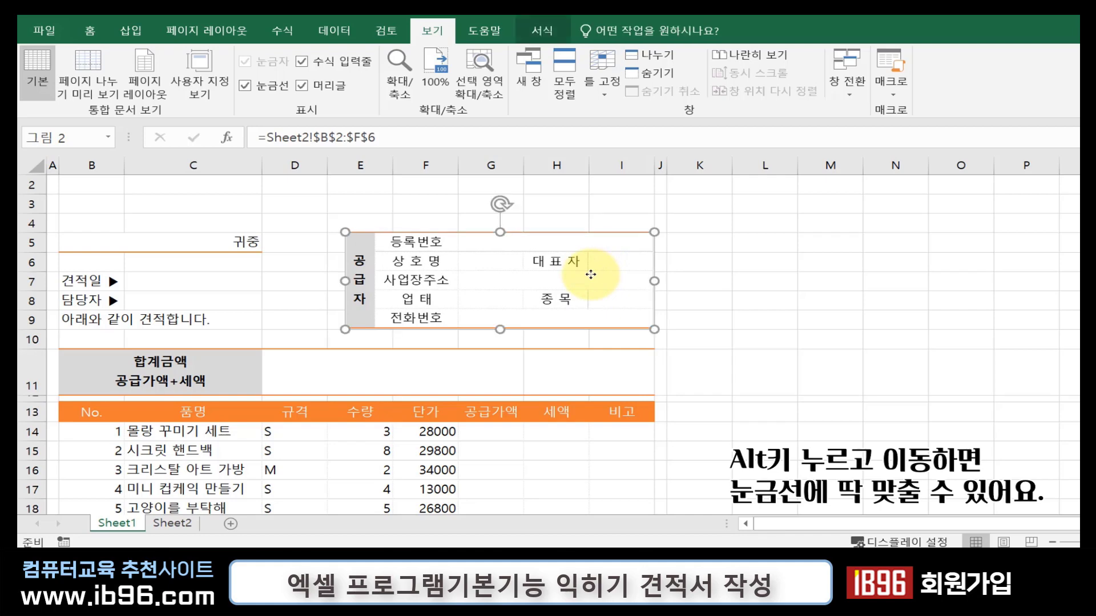
pyautogui.click(813, 306)
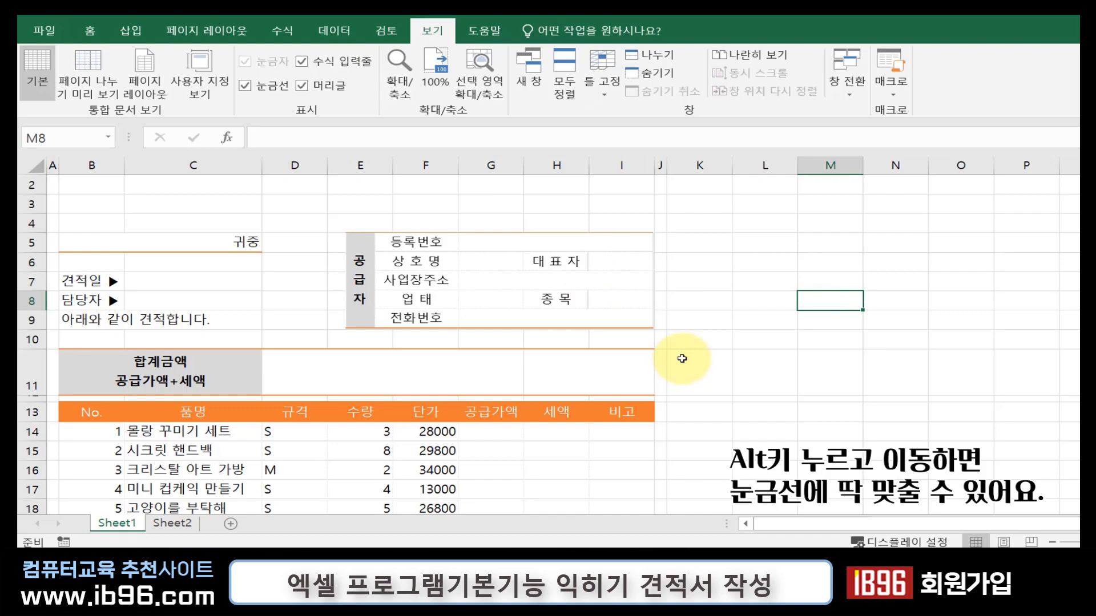
# - Enter the formula =3*28000 in G14 as the first item's 공급가액
pyautogui.scroll(-7, 682, 358)
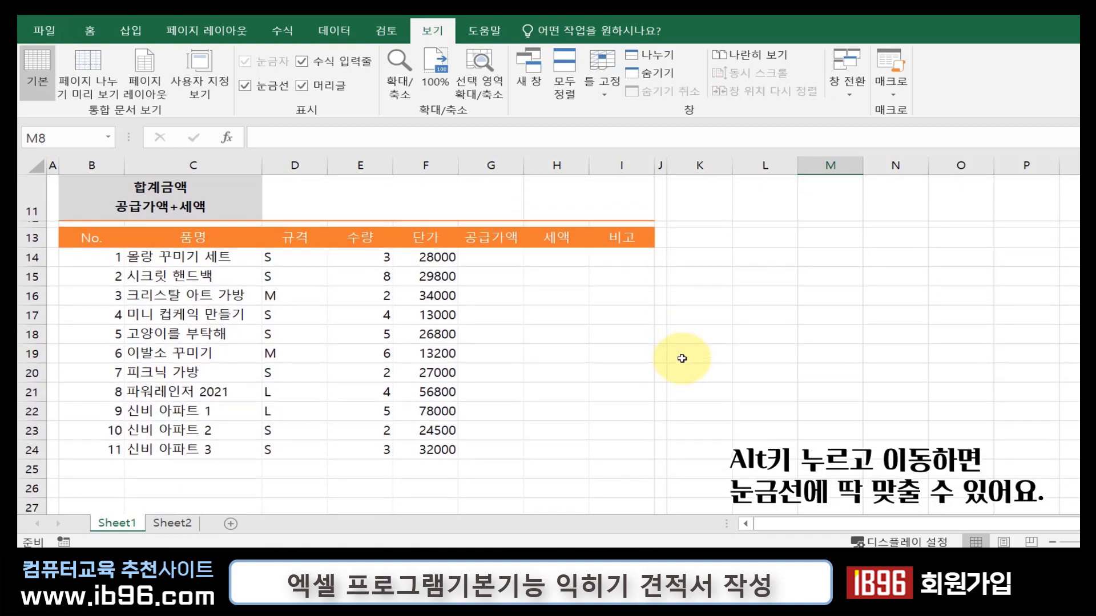
pyautogui.scroll(-3, 683, 358)
pyautogui.scroll(7, 682, 359)
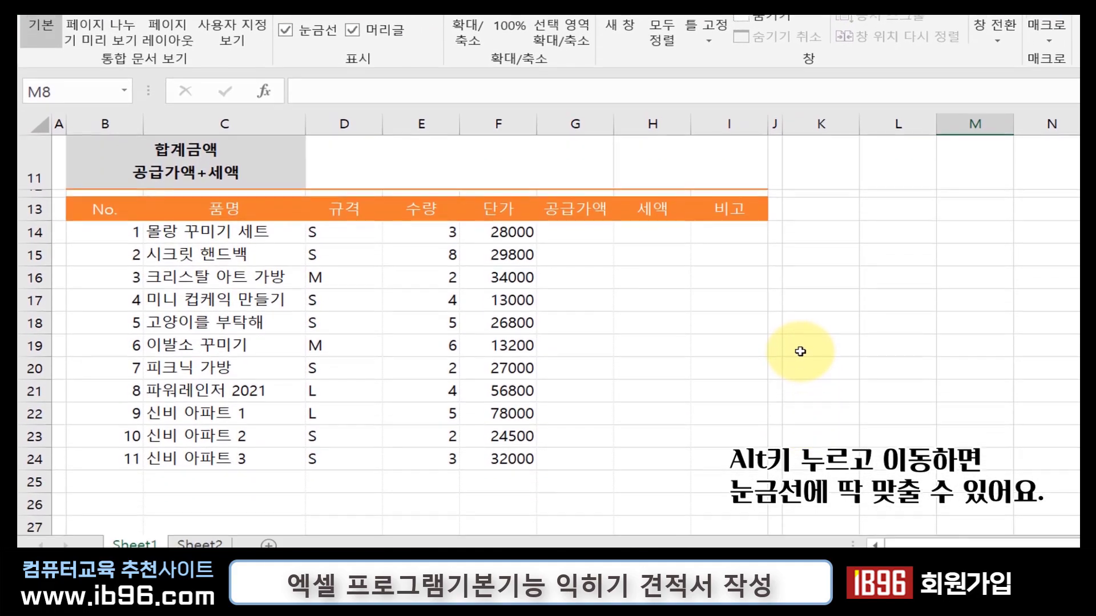
pyautogui.scroll(2, 800, 348)
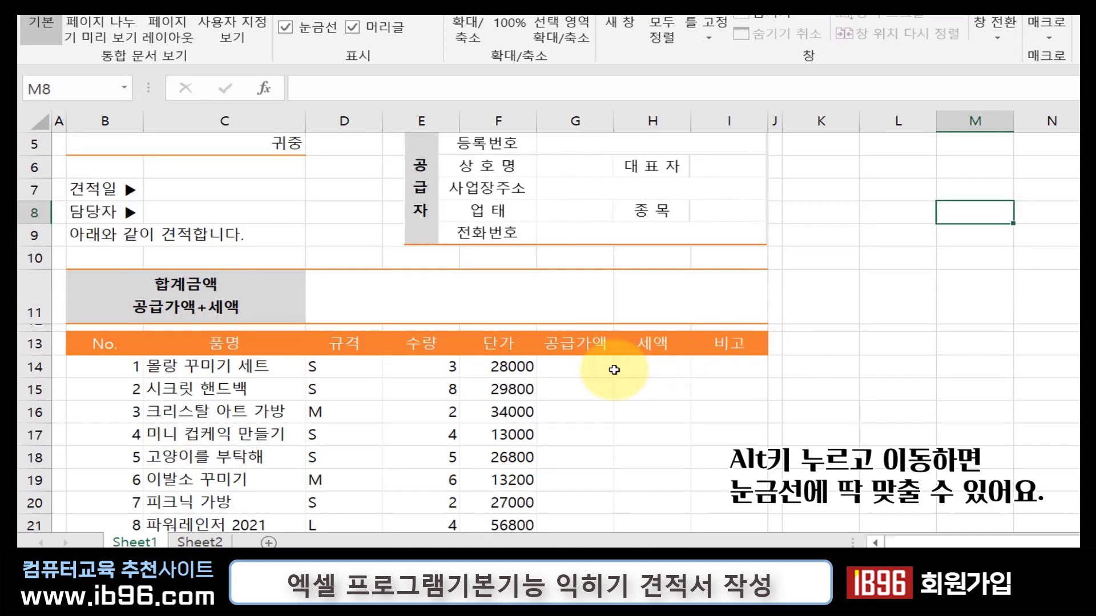
pyautogui.click(591, 371)
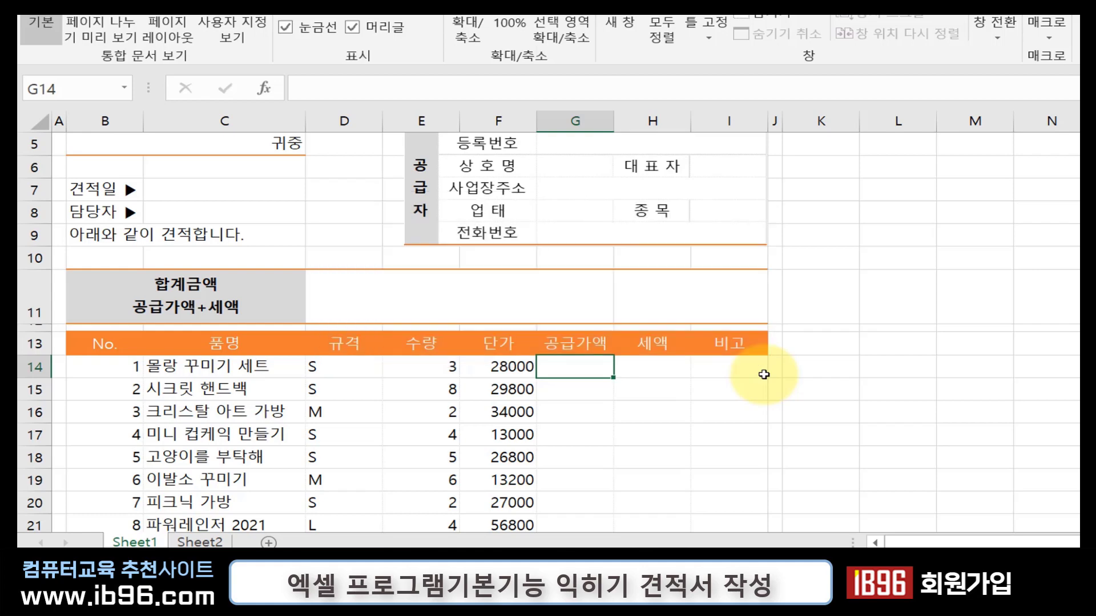
pyautogui.write('=3*')
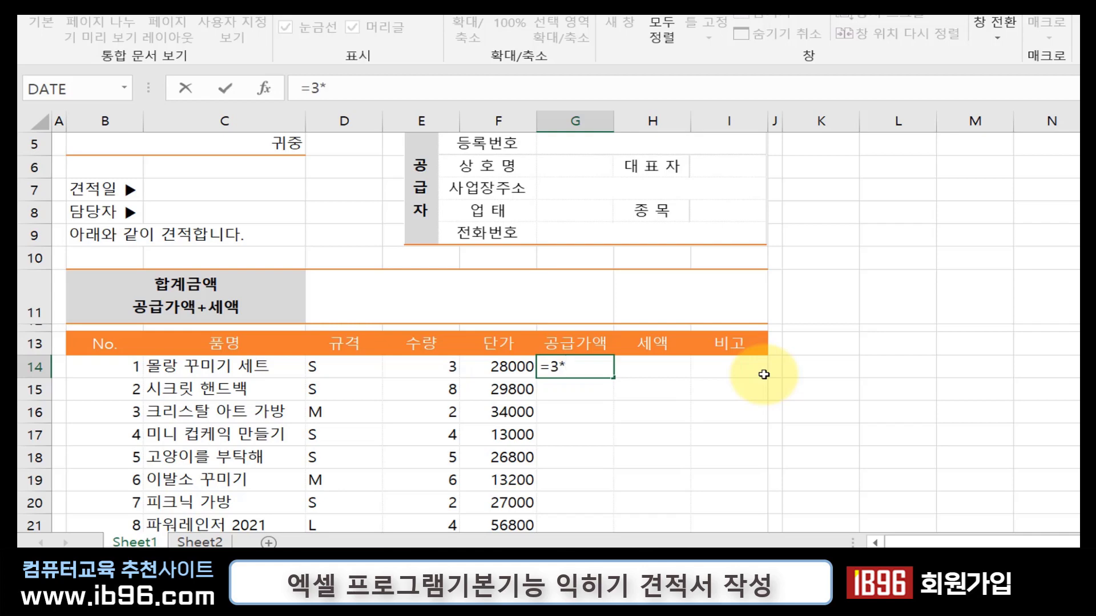
pyautogui.write('8000')
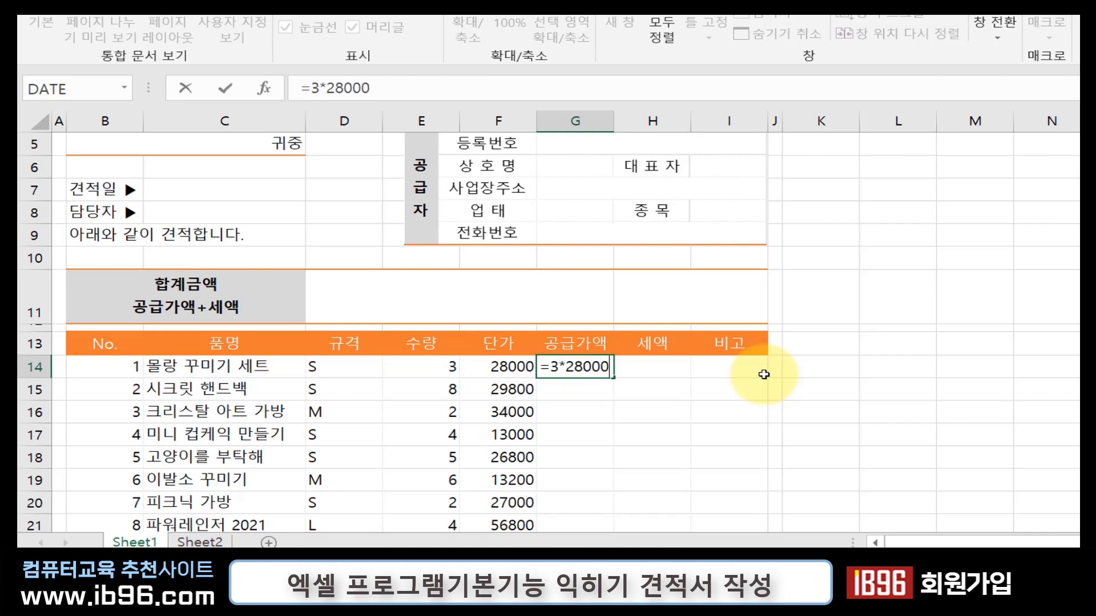
pyautogui.press('Return')
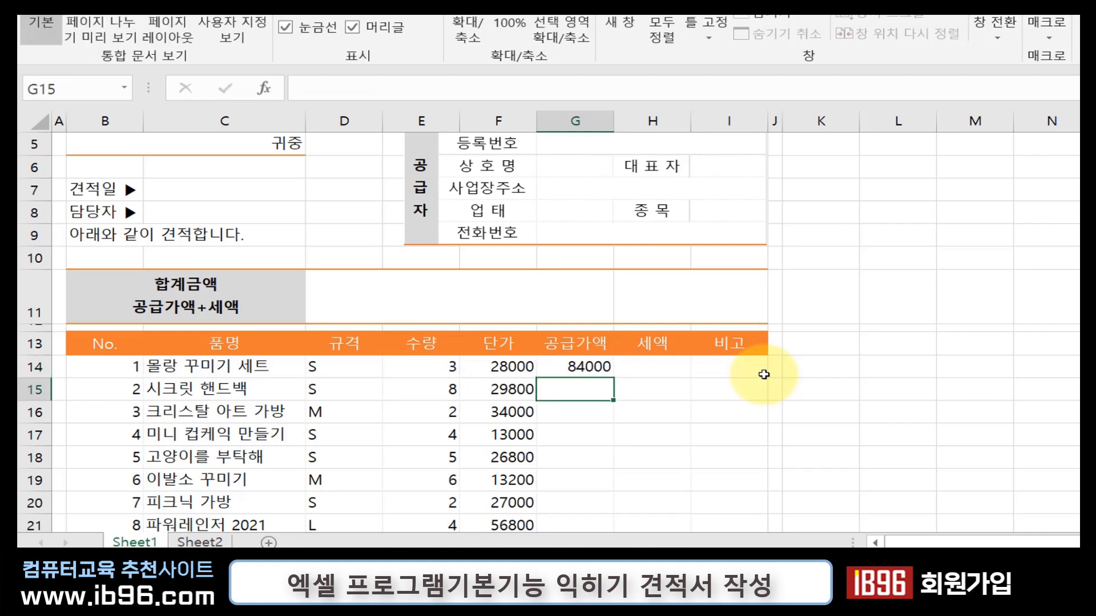
# - Try filling the constant-based formula from G14 down to G19, and undo both the fill and the G14 entry
pyautogui.click(579, 370)
pyautogui.moveTo(611, 377); pyautogui.dragTo(582, 485)
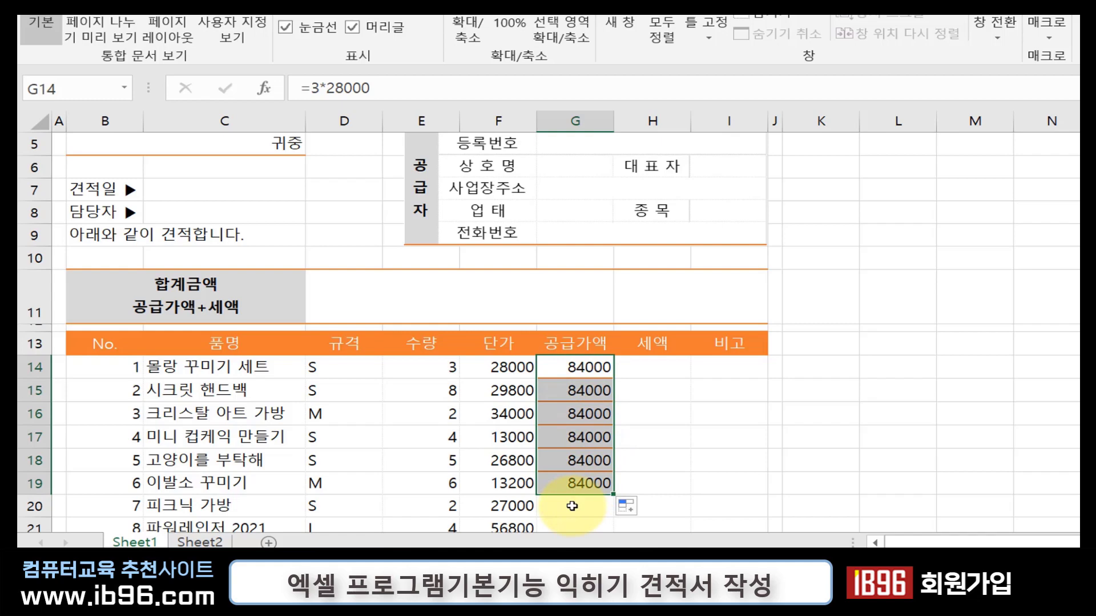
pyautogui.hotkey('ctrl', 'z')
pyautogui.hotkey('ctrl', 'z')
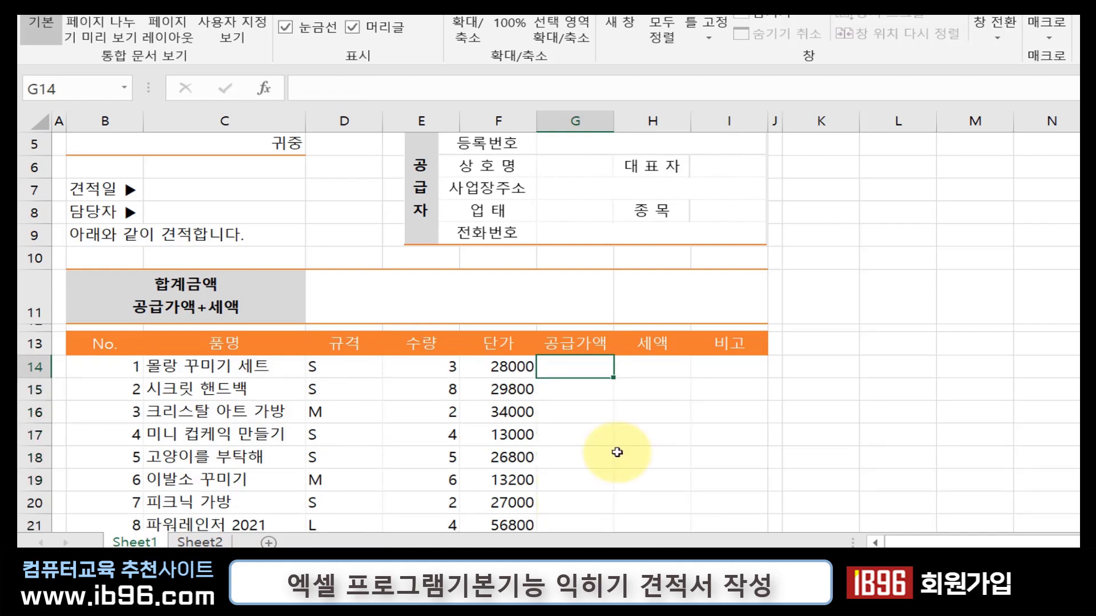
# - Calculate the first item's 공급가액 in G14 from quantity and unit price with the formula =E14*F14
pyautogui.write('=')
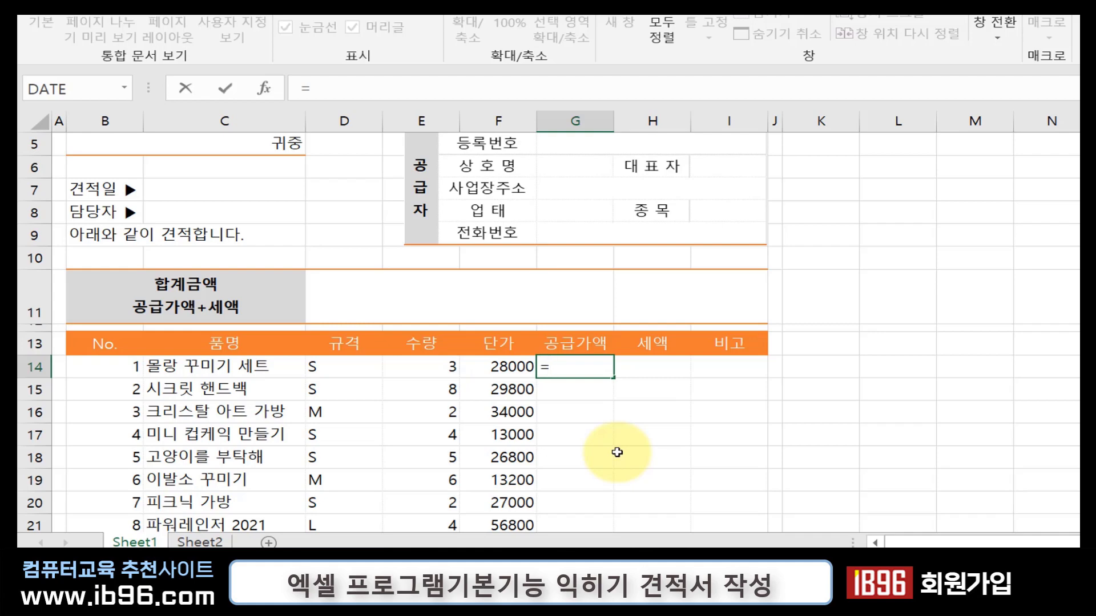
pyautogui.click(439, 363)
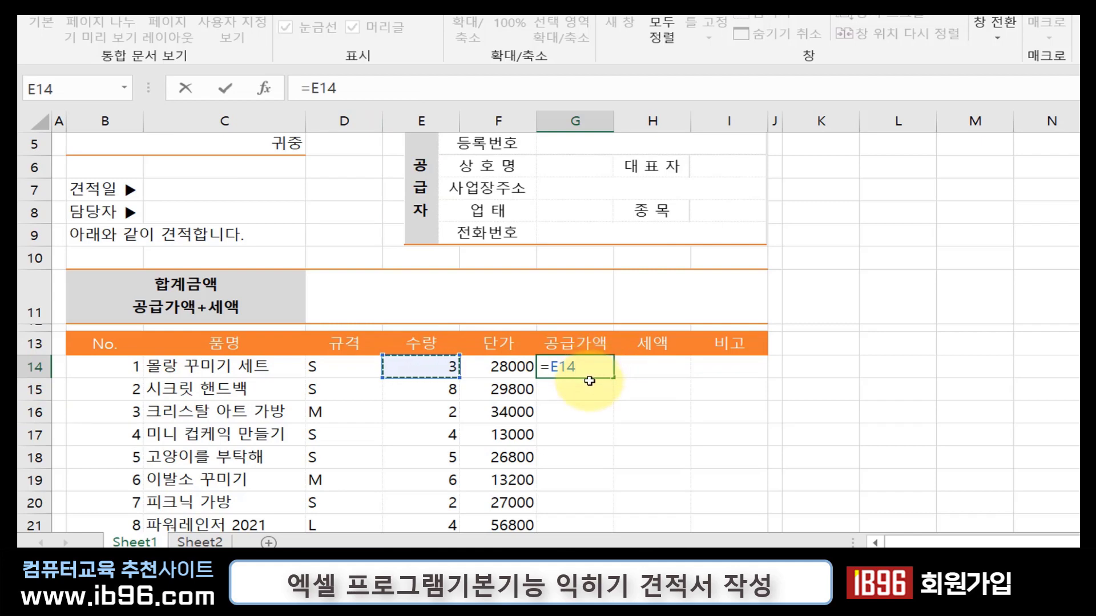
pyautogui.write('*')
pyautogui.click(498, 371)
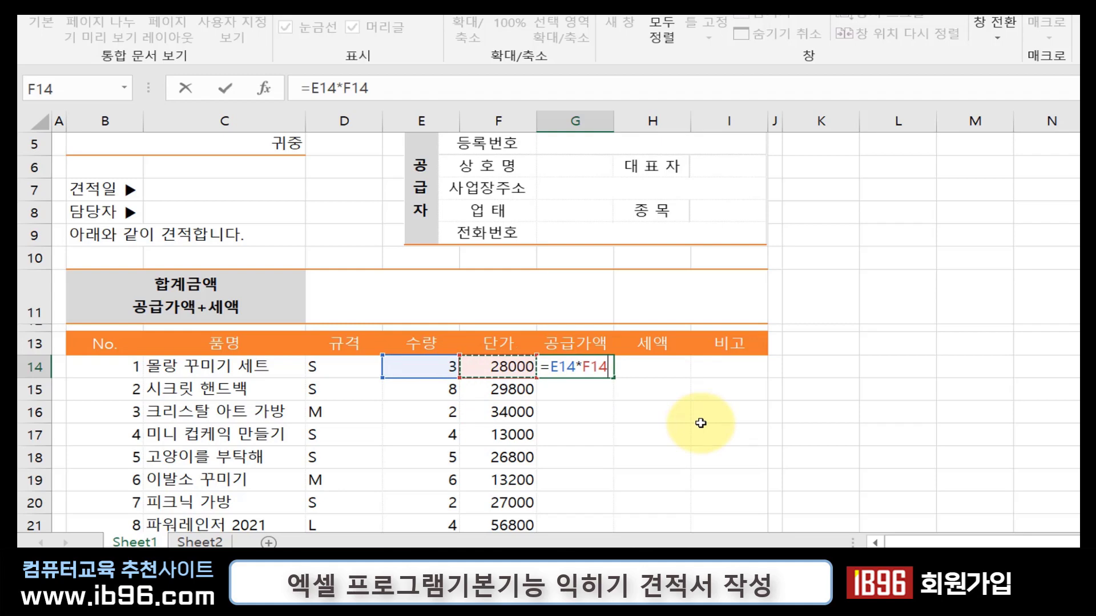
pyautogui.press('Return')
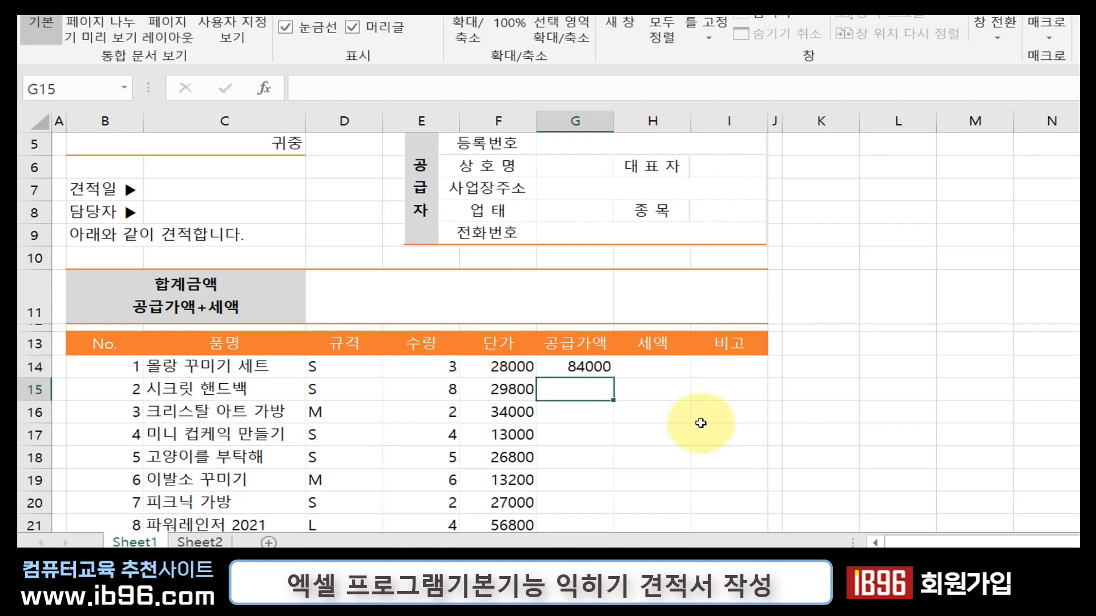
# - Fill the 공급가액 formula from G14 down to G24 for all items
pyautogui.click(588, 369)
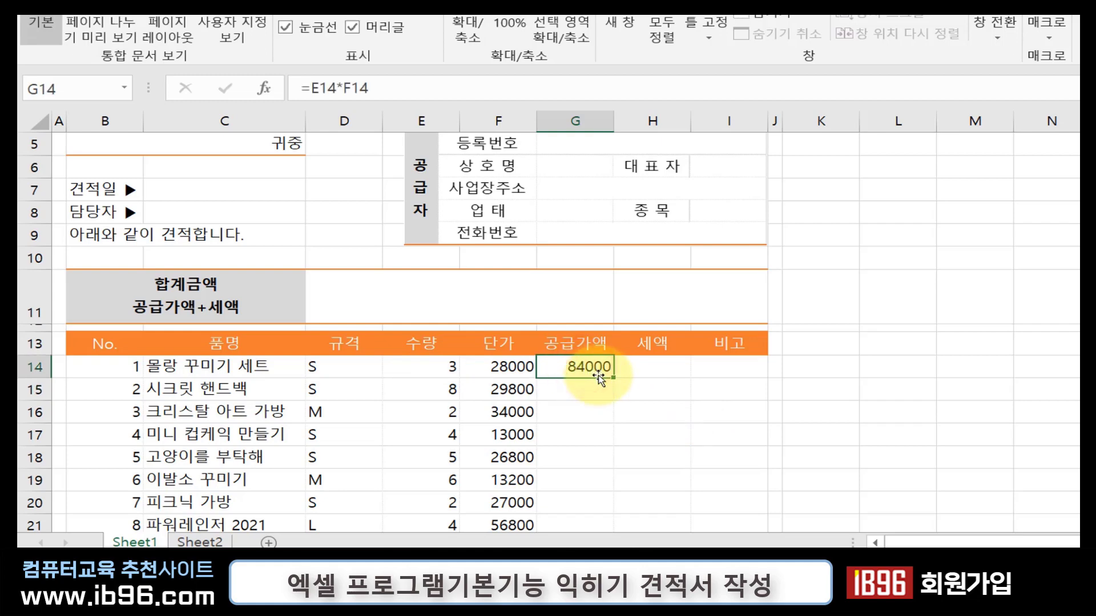
pyautogui.moveTo(610, 378); pyautogui.dragTo(598, 499)
pyautogui.moveTo(597, 499); pyautogui.dragTo(598, 498)
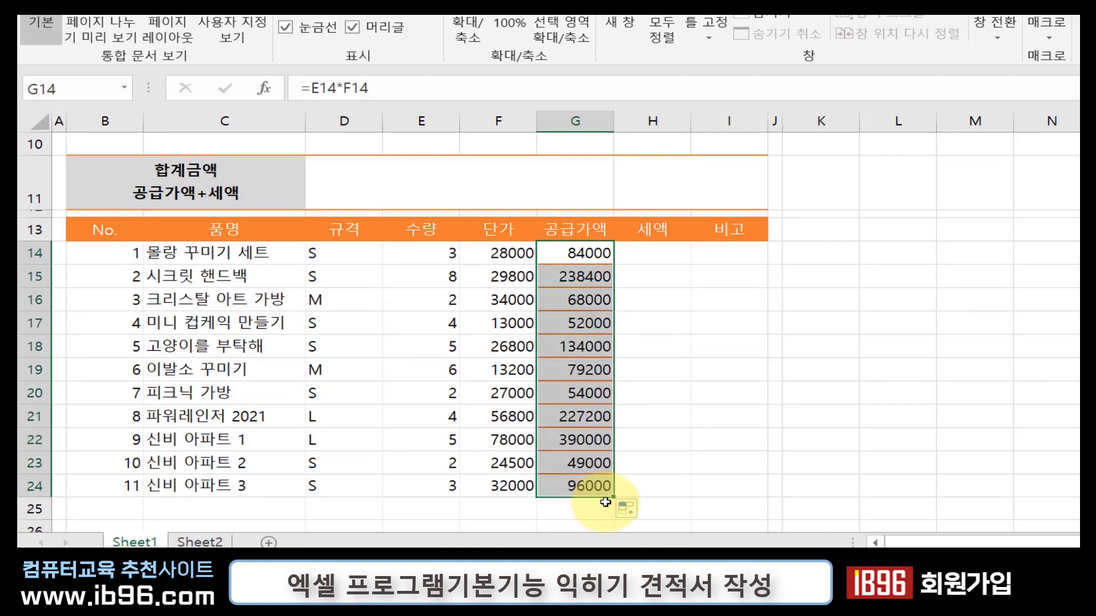
# - Inspect the cell references in the filled 공급가액 formulas in G15, G16 and G17
pyautogui.doubleClick(589, 278)
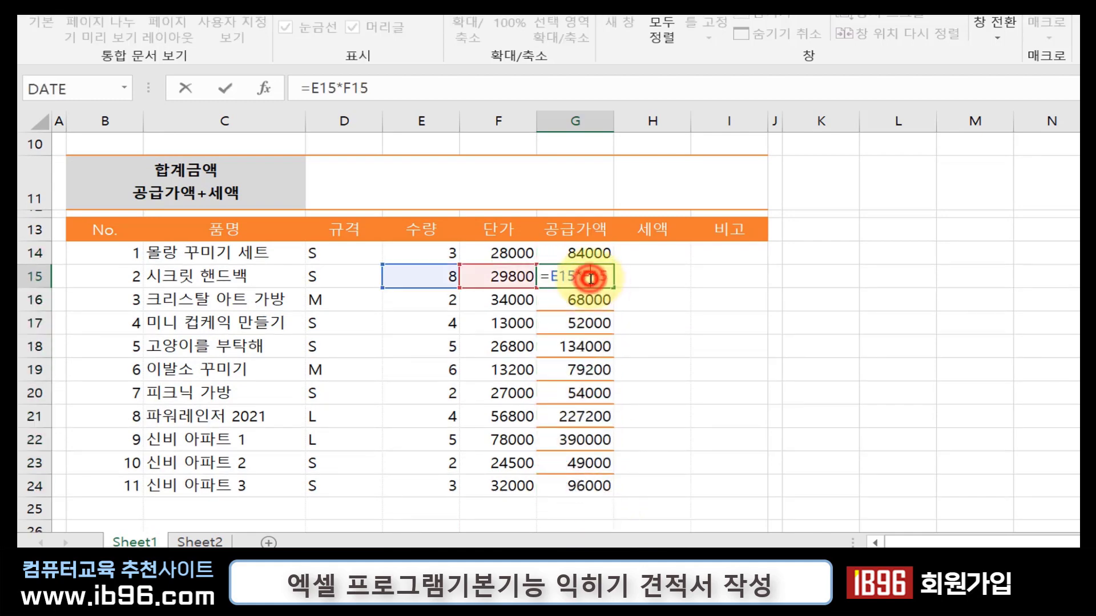
pyautogui.click(571, 301)
pyautogui.doubleClick(571, 302)
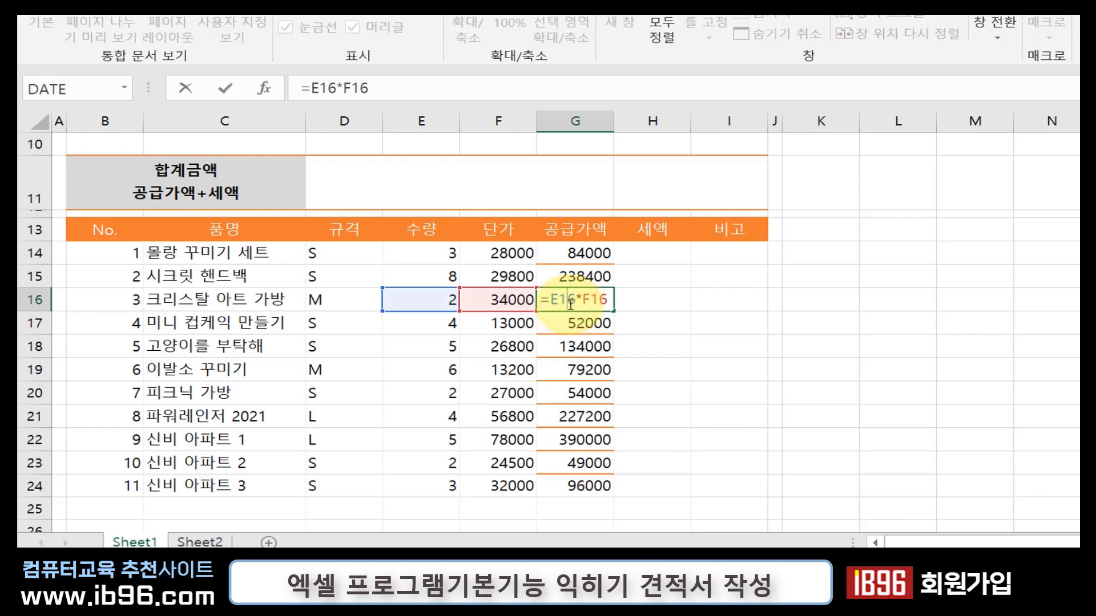
pyautogui.click(573, 323)
pyautogui.doubleClick(576, 323)
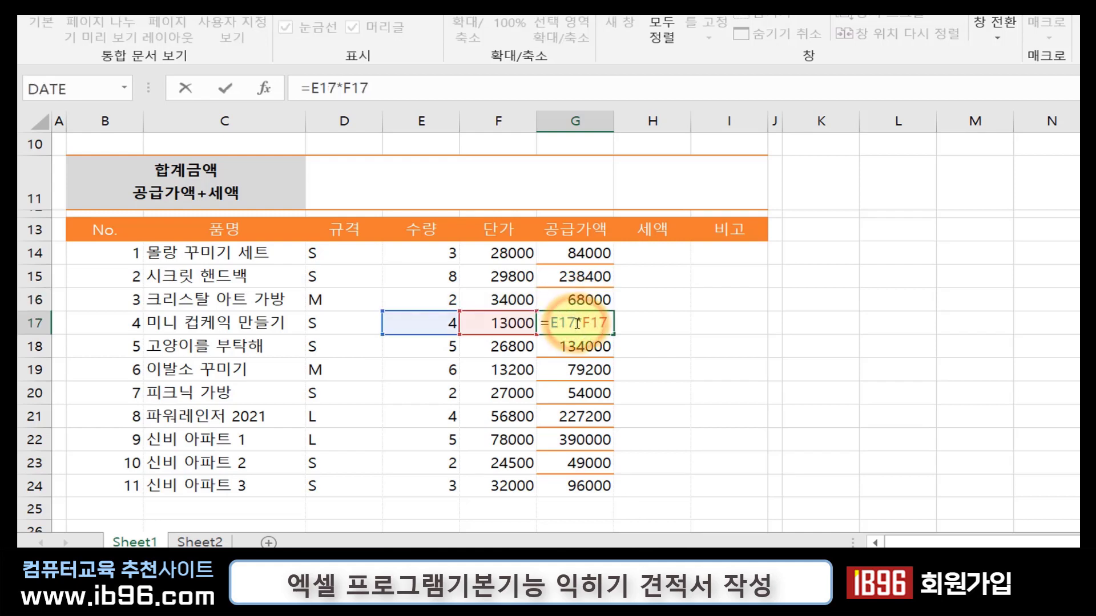
# - Check how the row references shift in the filled 공급가액 formulas from G15 down to G18
pyautogui.press('Escape')
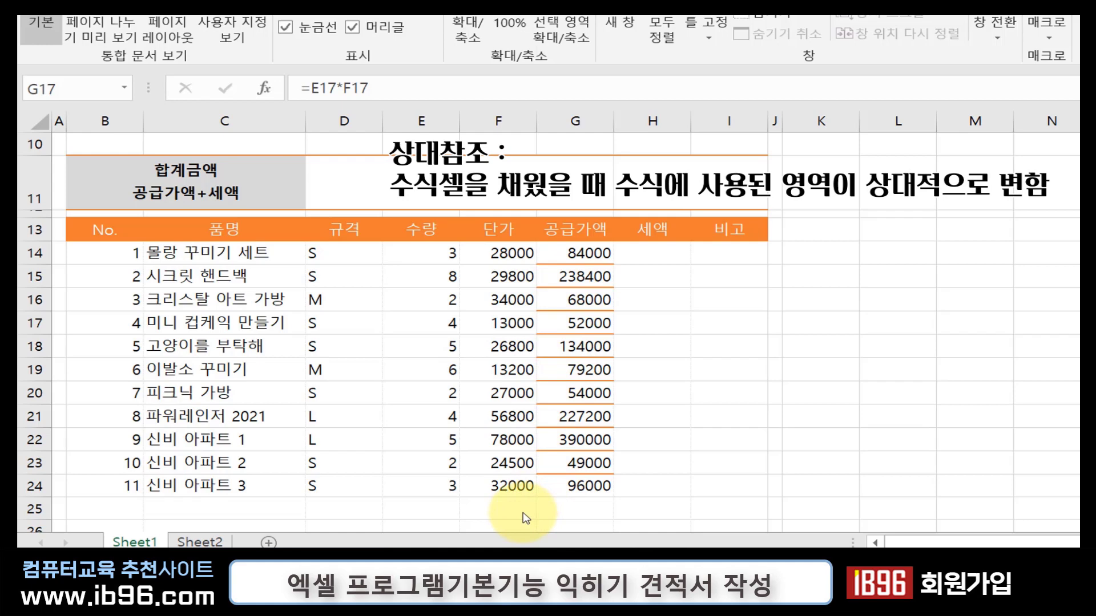
pyautogui.click(590, 251)
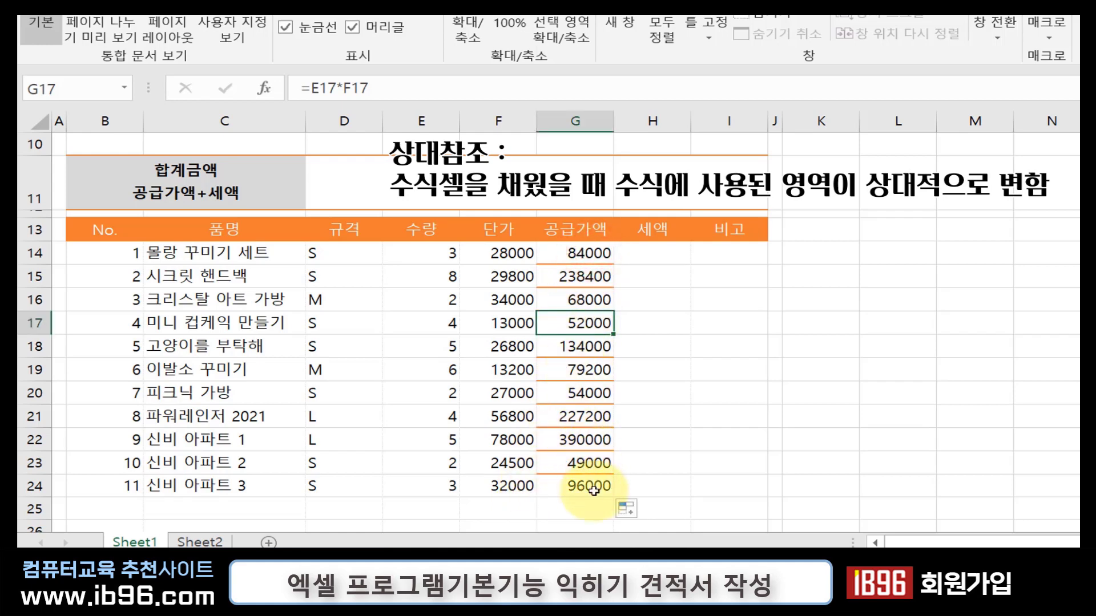
pyautogui.doubleClick(593, 276)
pyautogui.press('Escape')
pyautogui.click(593, 300)
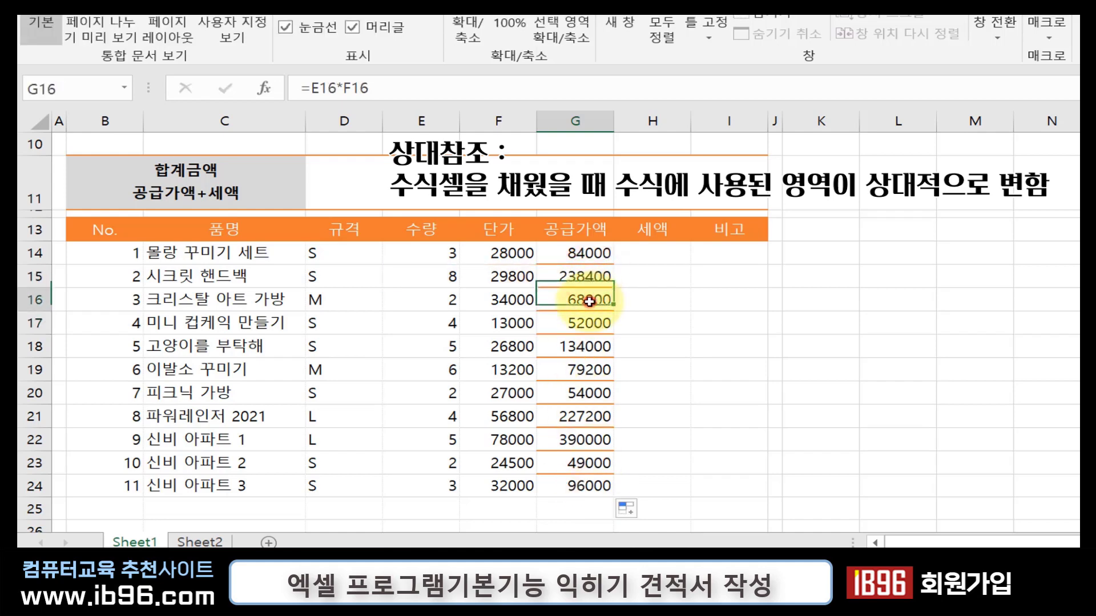
pyautogui.doubleClick(591, 301)
pyautogui.press('Escape')
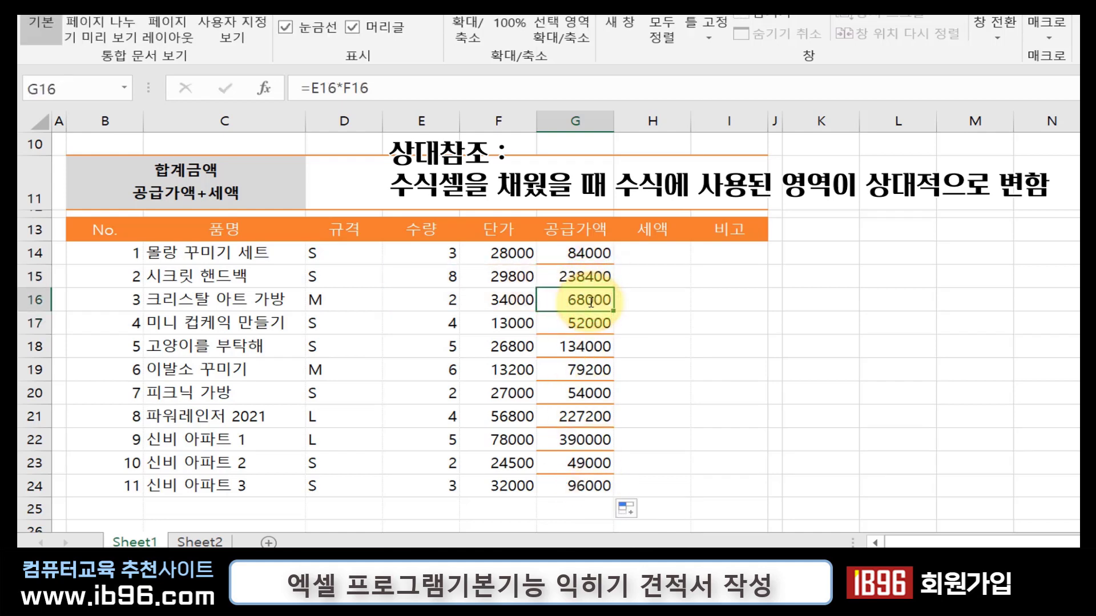
pyautogui.click(589, 323)
pyautogui.doubleClick(589, 323)
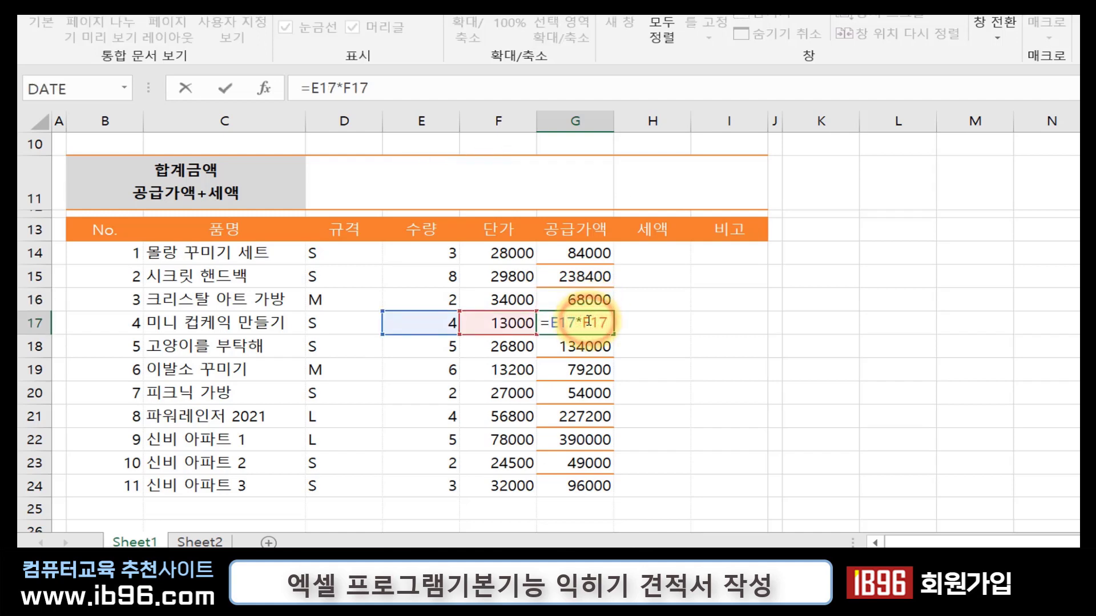
pyautogui.press('Escape')
pyautogui.click(591, 346)
pyautogui.doubleClick(592, 347)
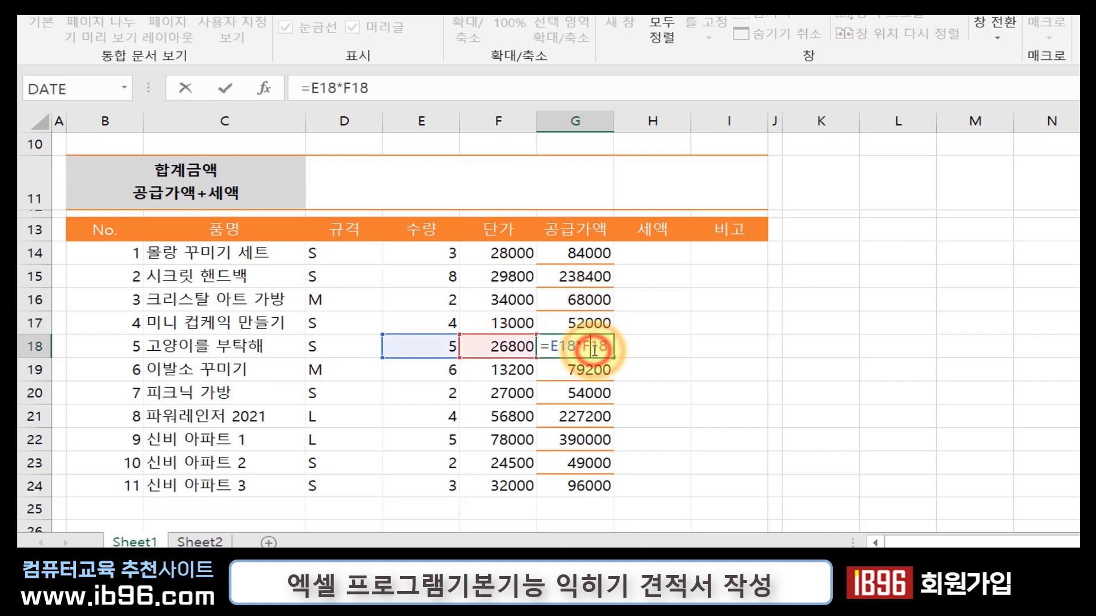
pyautogui.press('Escape')
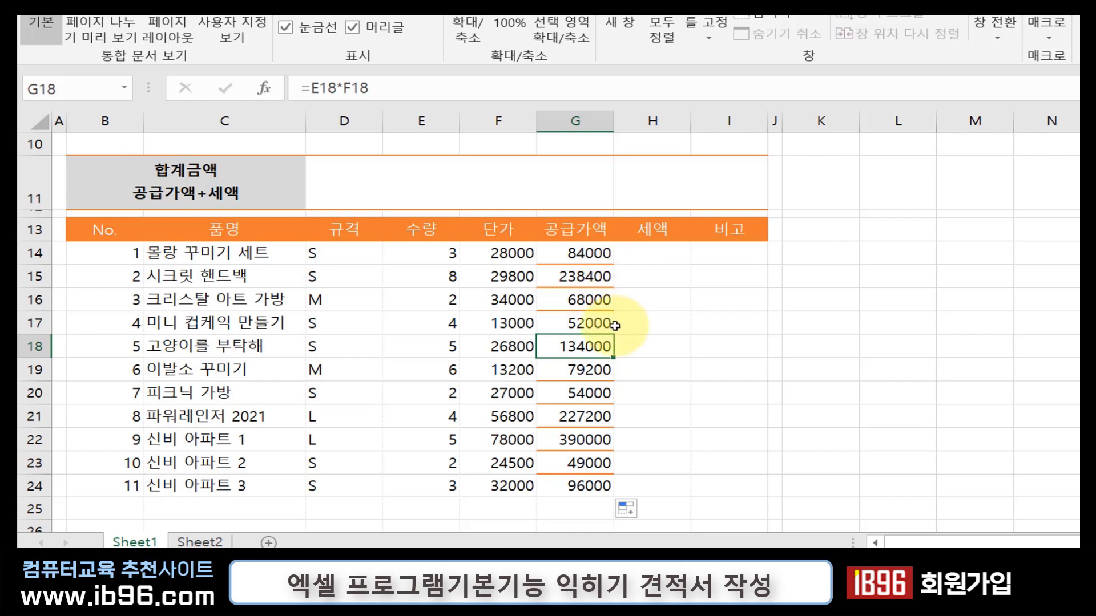
# - Change the 공급가액 fill in G14:G24 to fill without formatting (서식 없이 채우기)
pyautogui.click(632, 508)
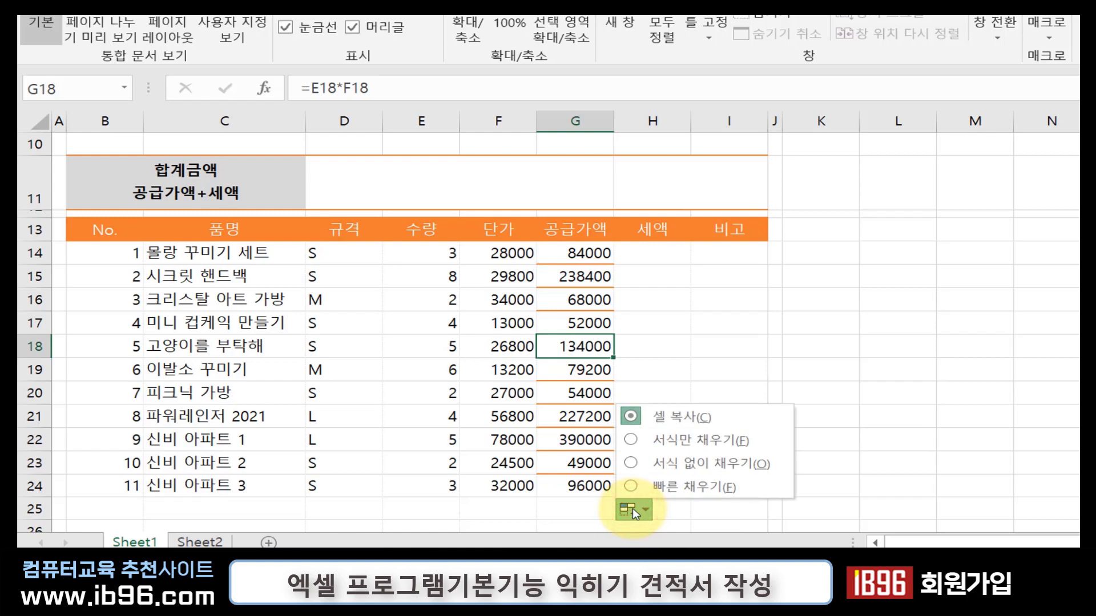
pyautogui.click(683, 464)
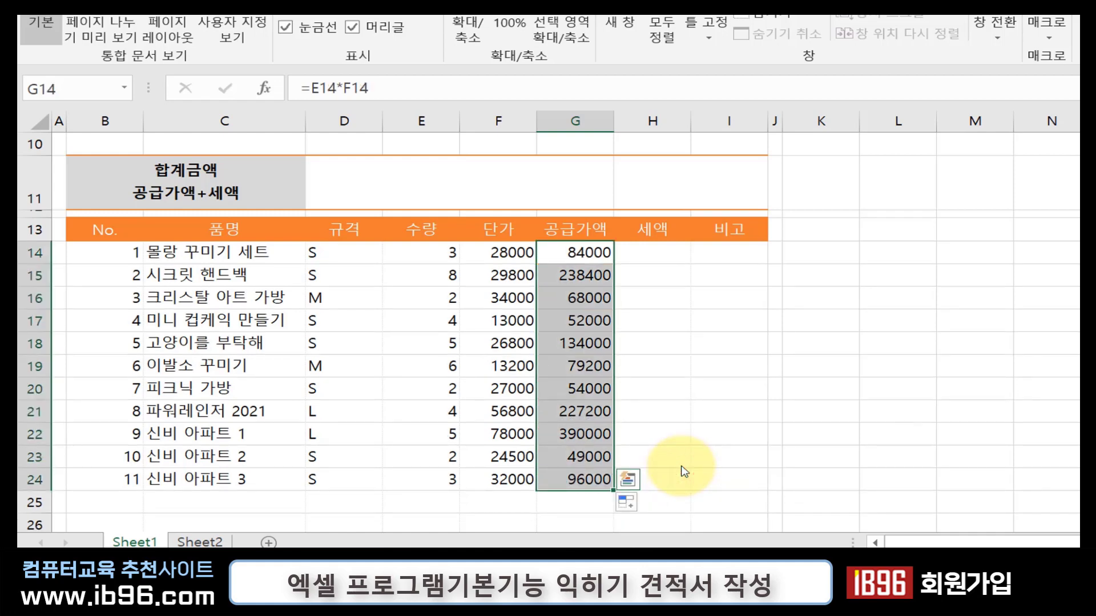
pyautogui.click(641, 264)
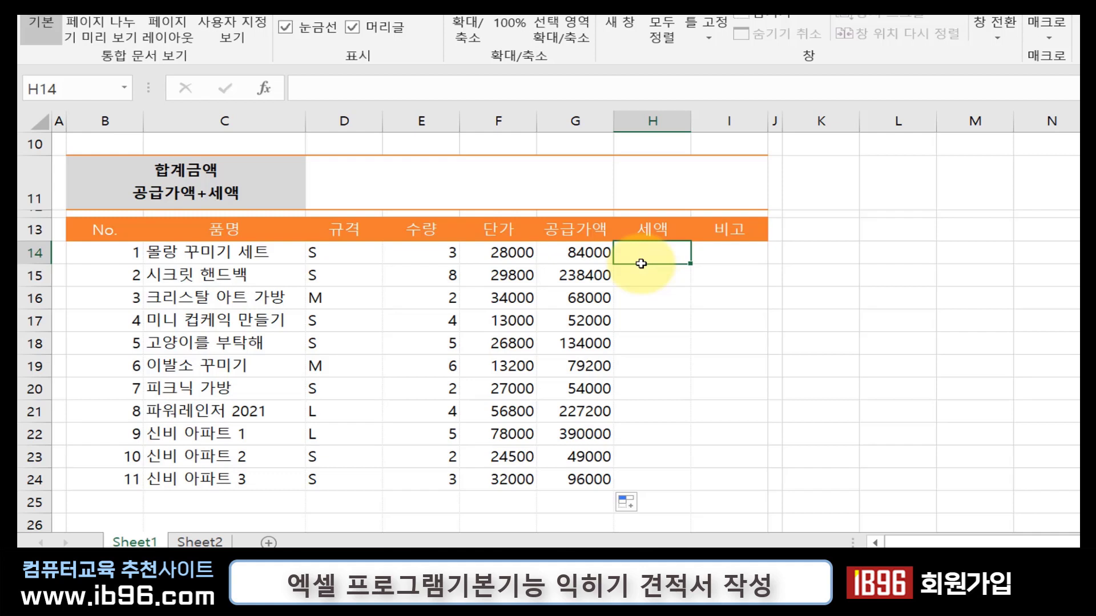
pyautogui.write('- + * /')
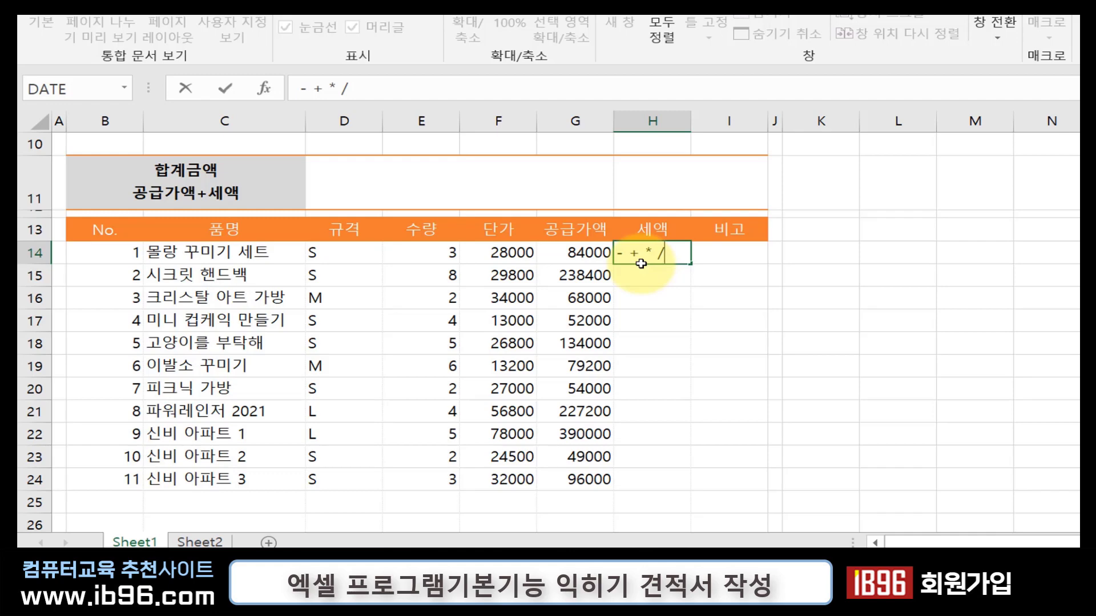
pyautogui.press('Escape')
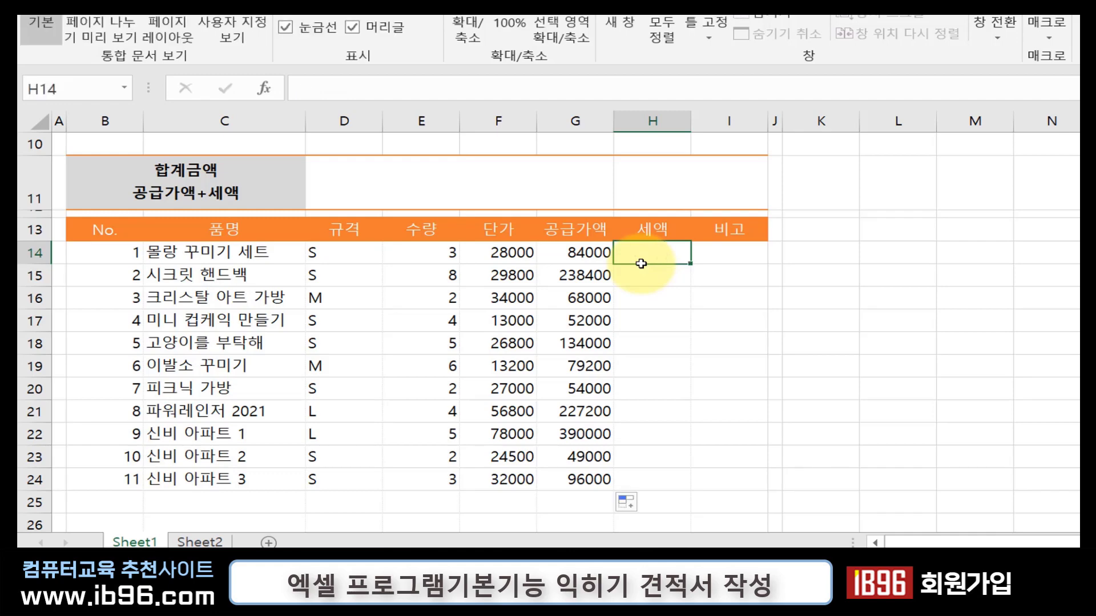
# - Calculate the 세액 in H14 with the formula =G14*10% and fill it down to H24
pyautogui.write('=')
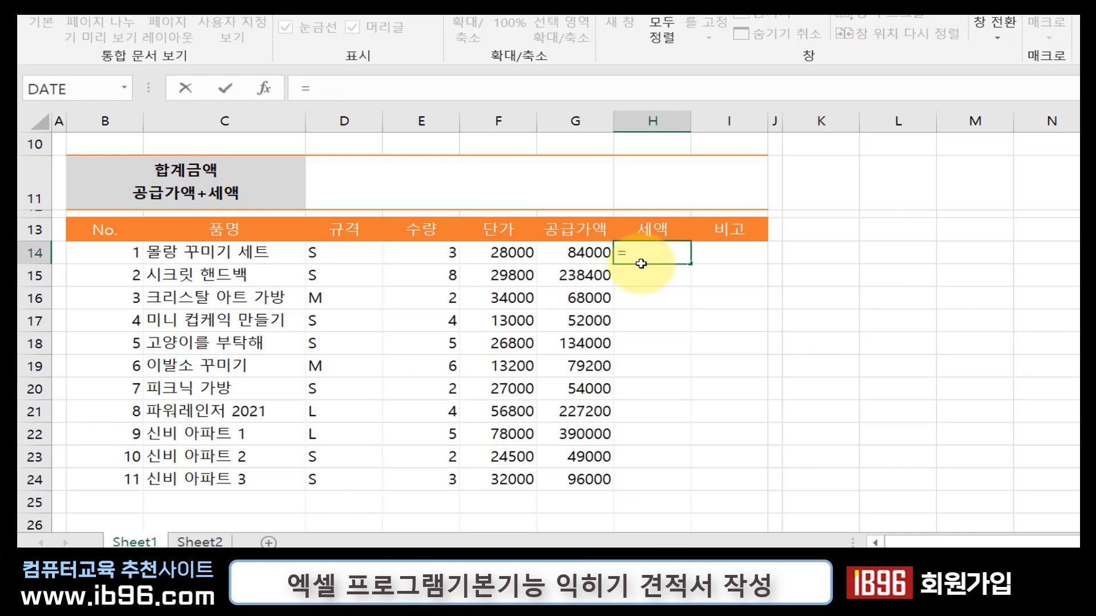
pyautogui.click(573, 255)
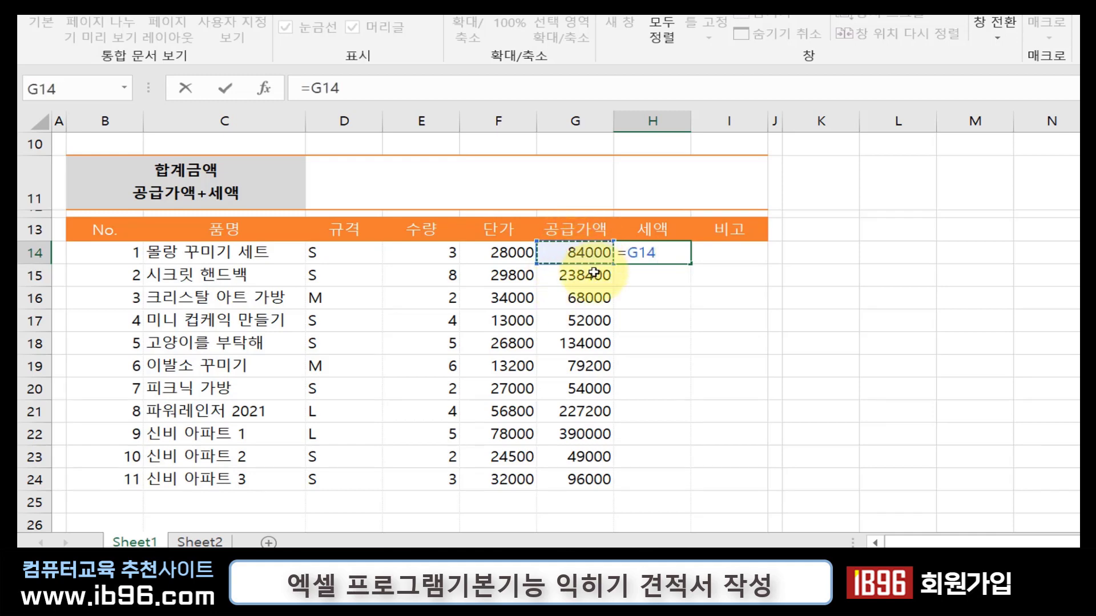
pyautogui.write('*10%')
pyautogui.press('Return')
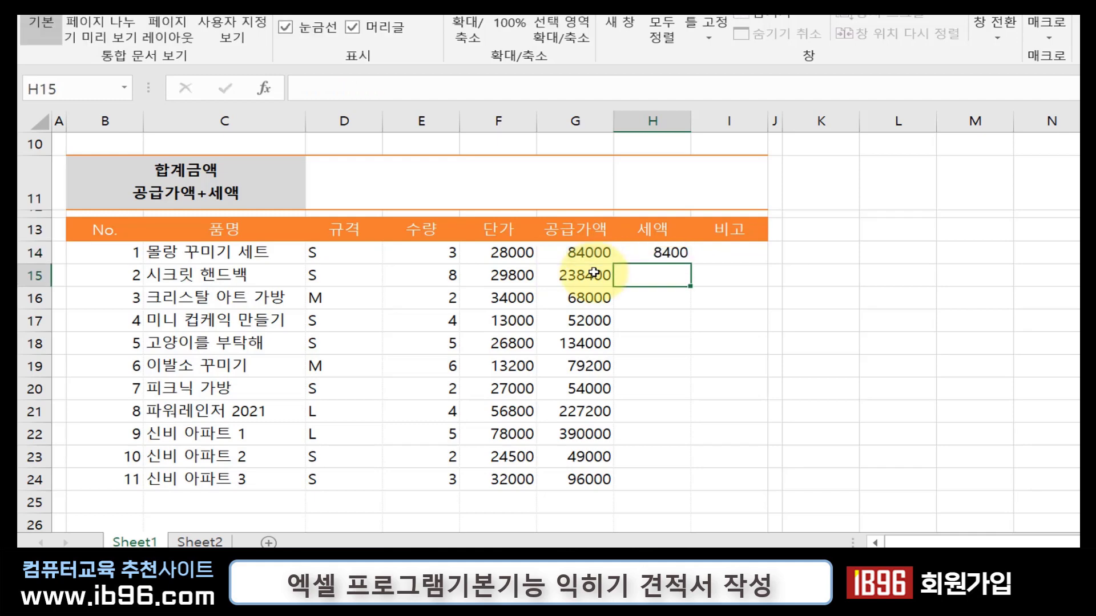
pyautogui.click(641, 251)
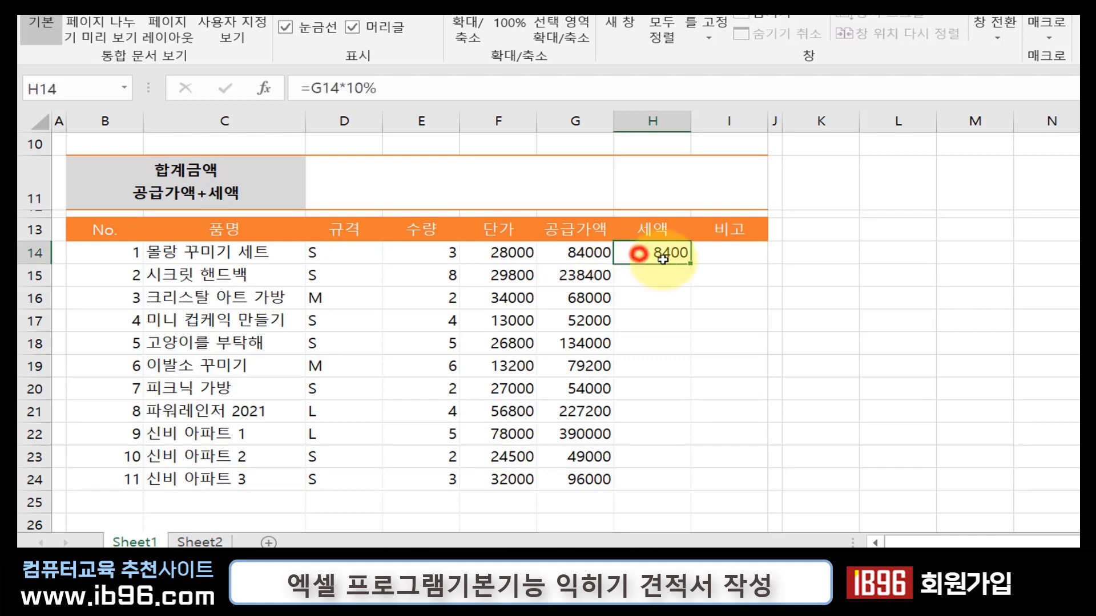
pyautogui.moveTo(693, 309); pyautogui.dragTo(673, 485)
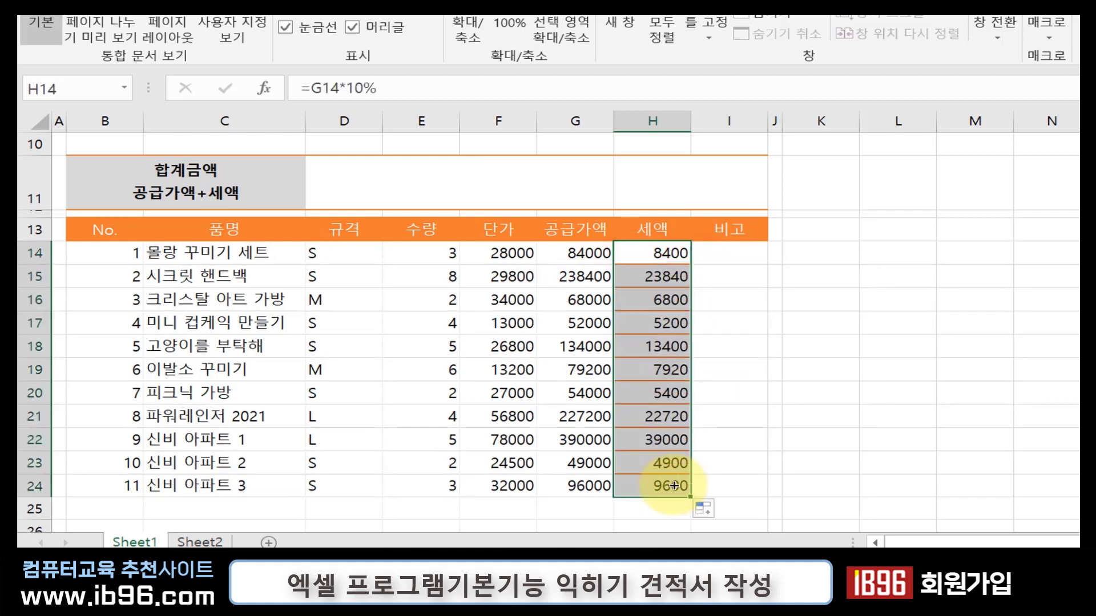
# - Inspect the cell references in the filled 세액 formulas in H15, H17 and H19
pyautogui.doubleClick(672, 277)
pyautogui.press('Escape')
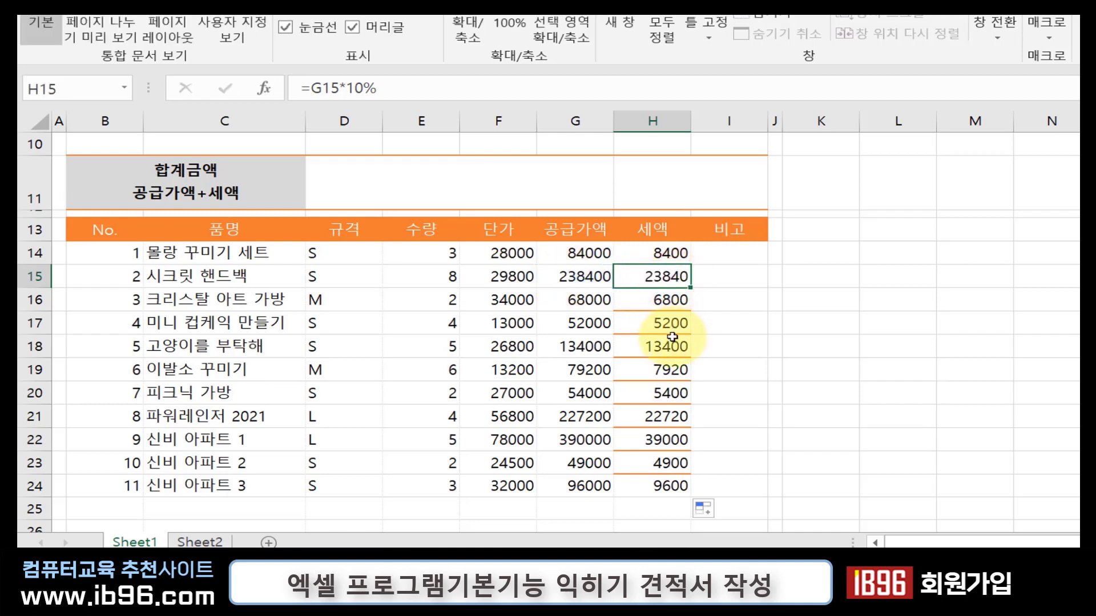
pyautogui.click(672, 330)
pyautogui.doubleClick(673, 327)
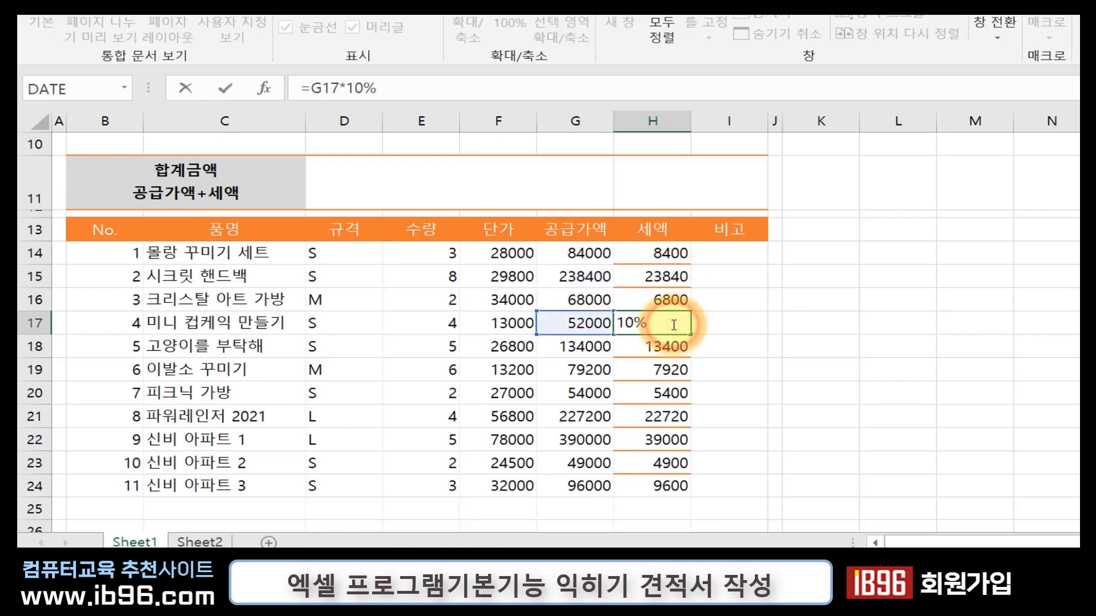
pyautogui.press('Escape')
pyautogui.click(678, 368)
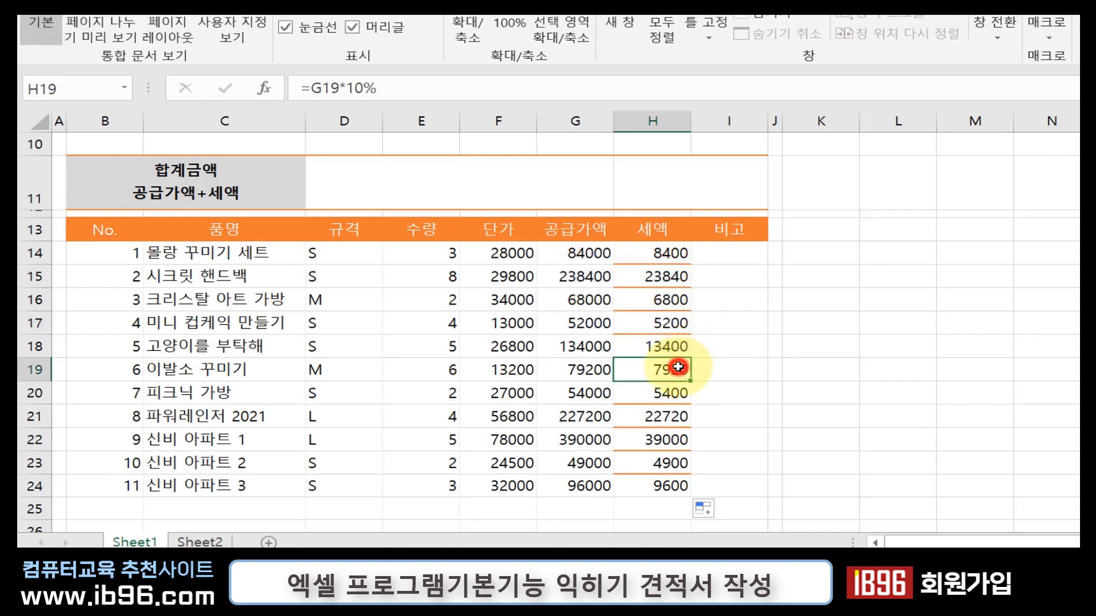
pyautogui.doubleClick(679, 368)
pyautogui.press('Escape')
# - Change the 세액 fill in H14:H24 to fill without formatting (서식 없이 채우기)
pyautogui.click(703, 509)
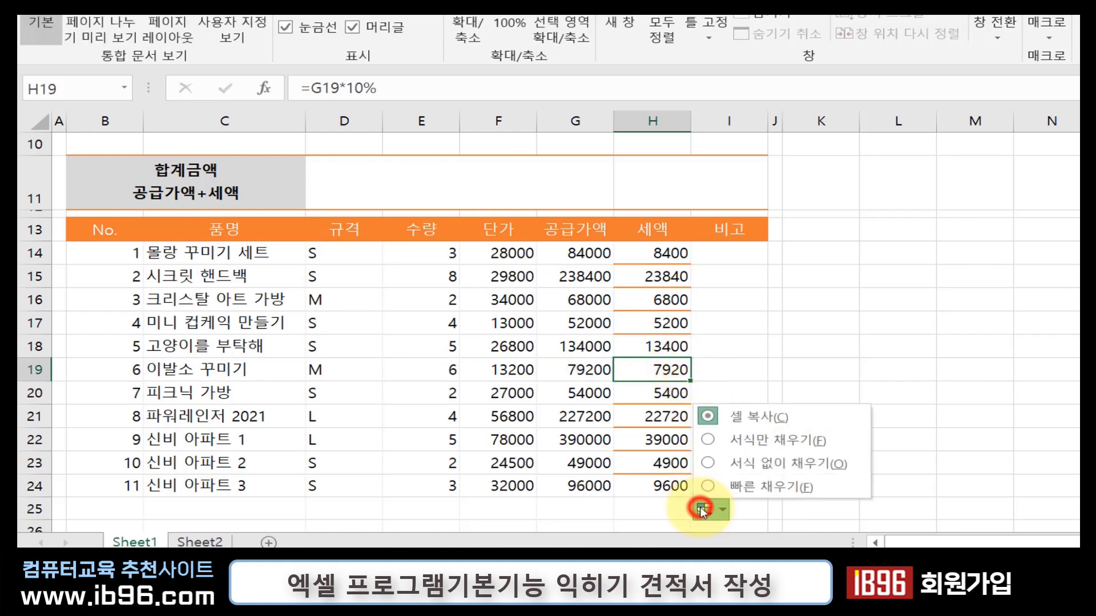
pyautogui.click(750, 463)
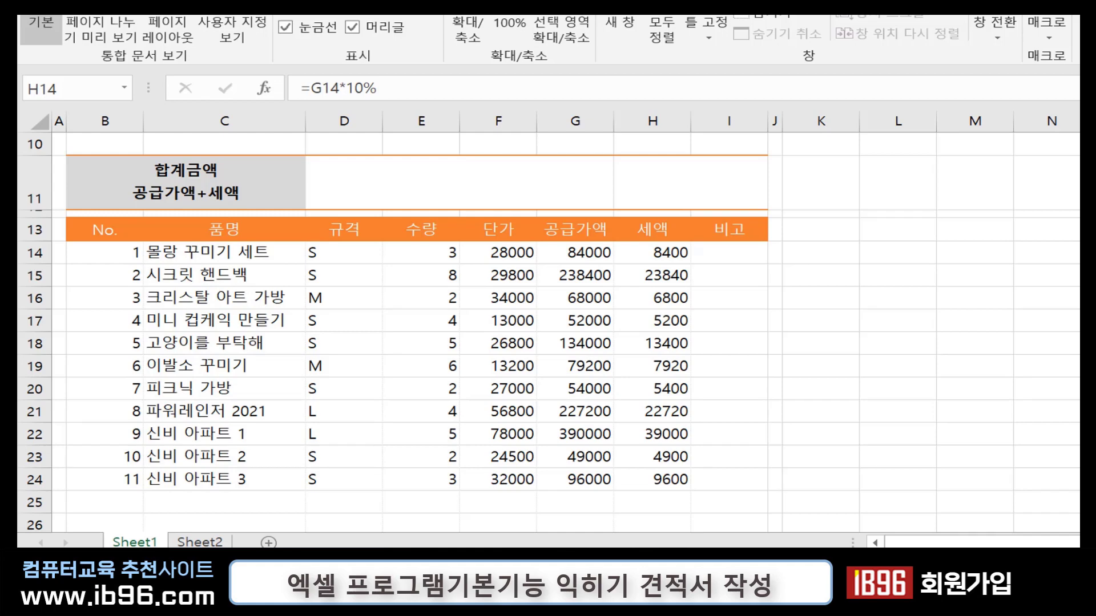
pyautogui.click(688, 292)
# - Add a tax rate reference beside the table with the label 세율 in L14 and 10% in L15
pyautogui.scroll(1, 682, 246)
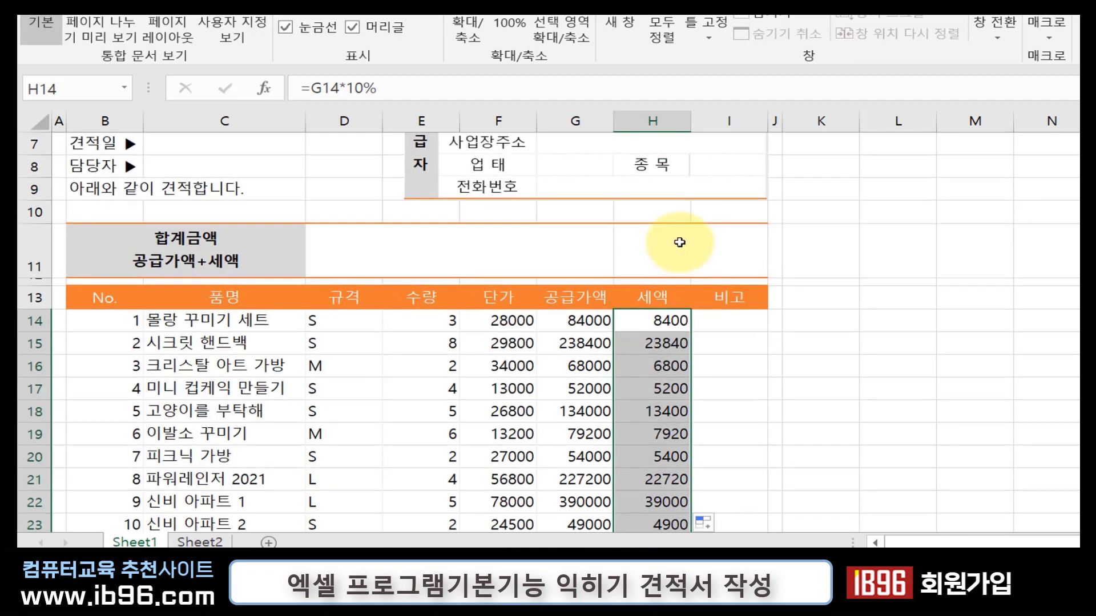
pyautogui.click(910, 314)
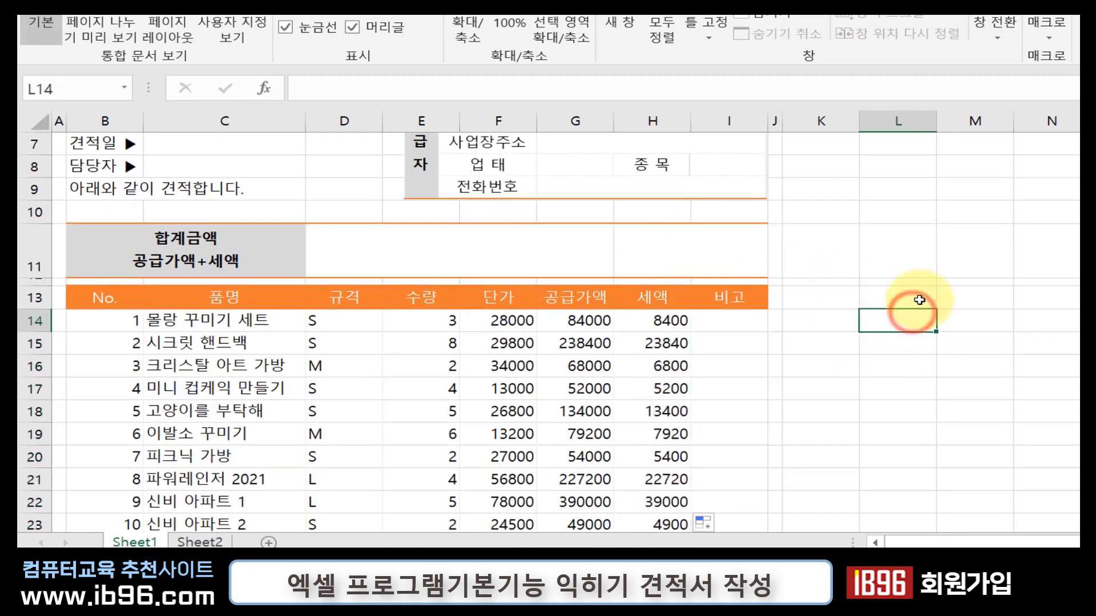
pyautogui.write('세율')
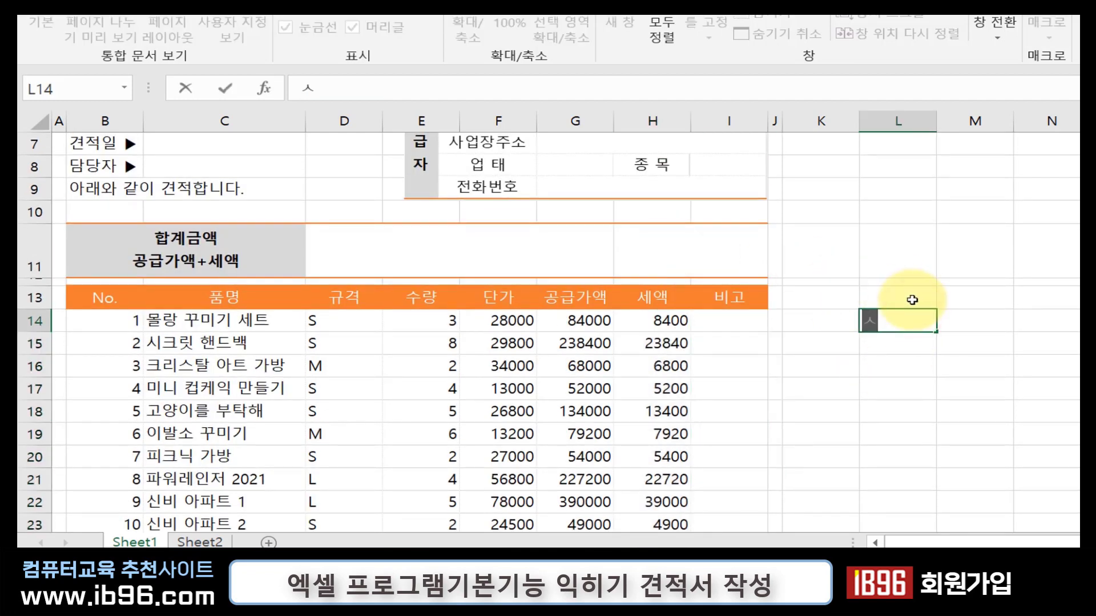
pyautogui.press('Tab')
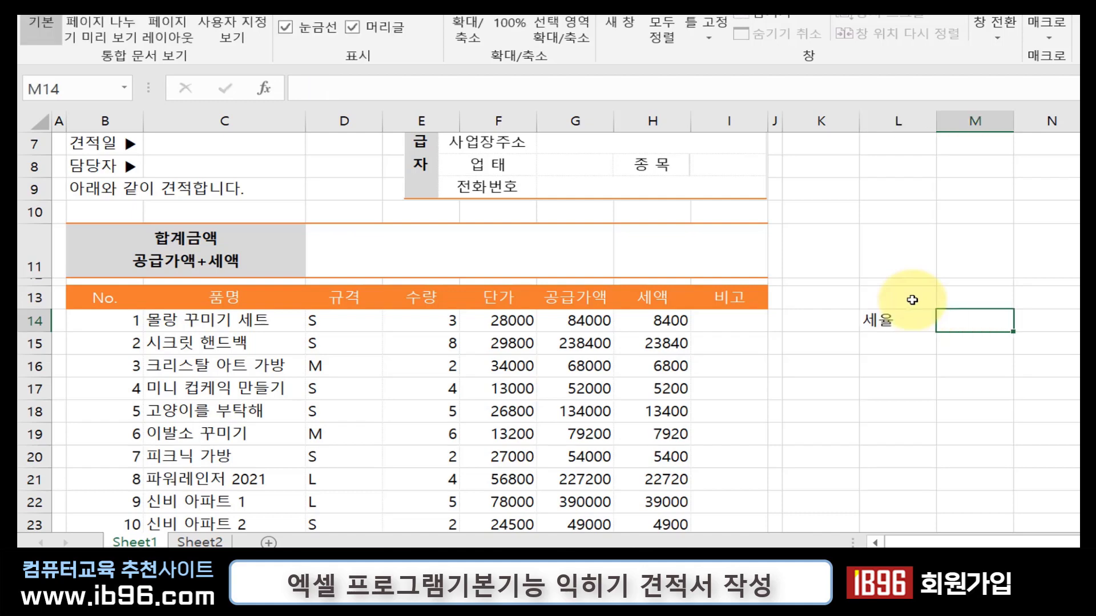
pyautogui.press('Return')
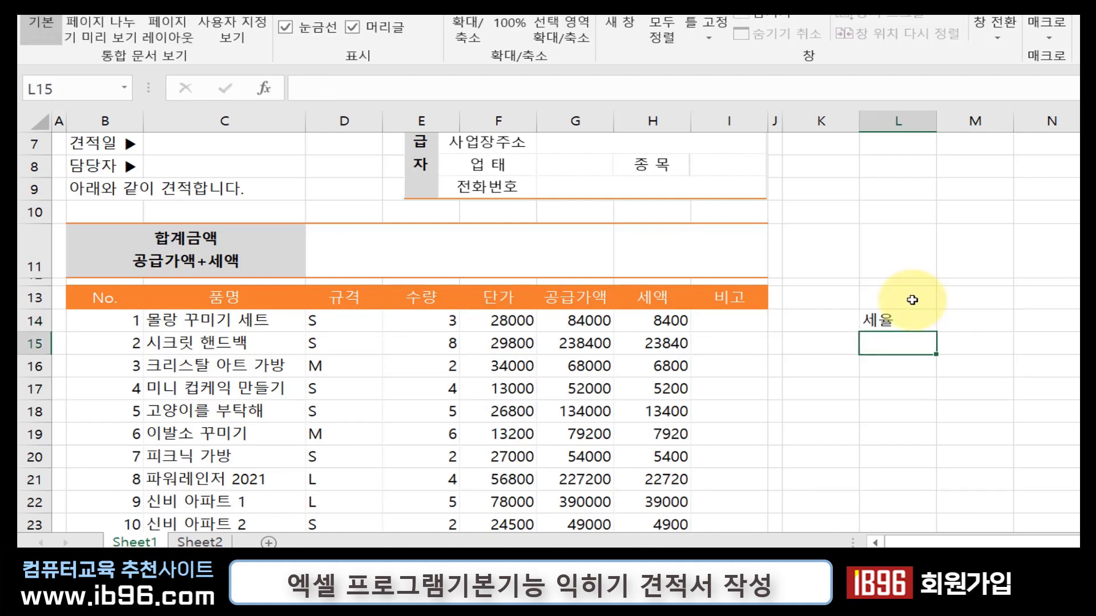
pyautogui.write('10')
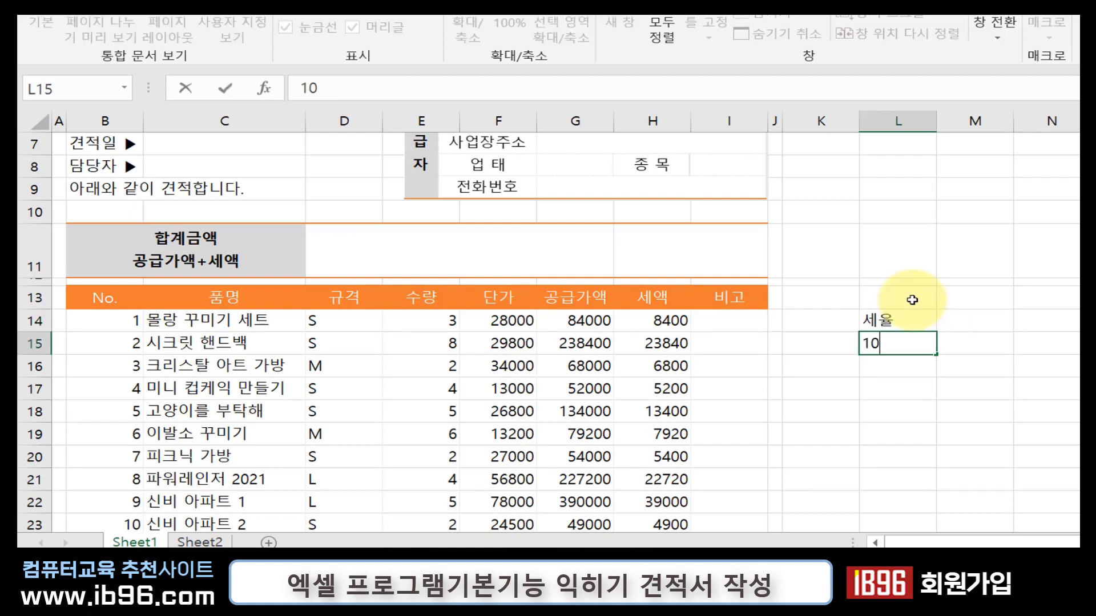
pyautogui.write('%')
pyautogui.press('Return')
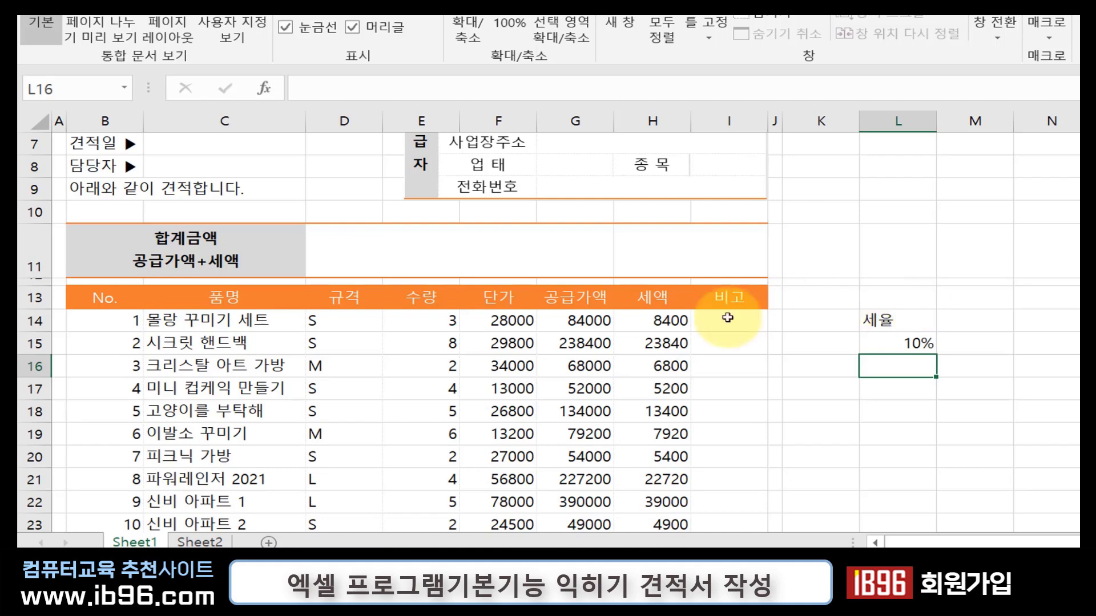
# - Clear the 세액 formulas in H14:H24 and calculate H14 from the tax rate cell with =G14*L15
pyautogui.moveTo(665, 320); pyautogui.dragTo(647, 478)
pyautogui.press('Delete')
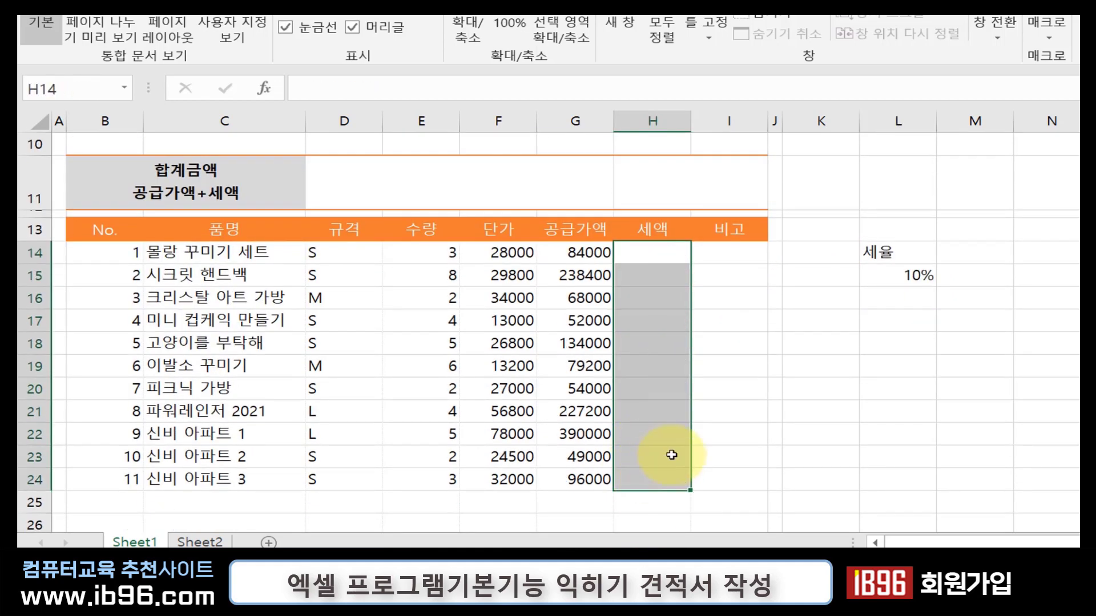
pyautogui.click(653, 251)
pyautogui.write('=')
pyautogui.click(587, 250)
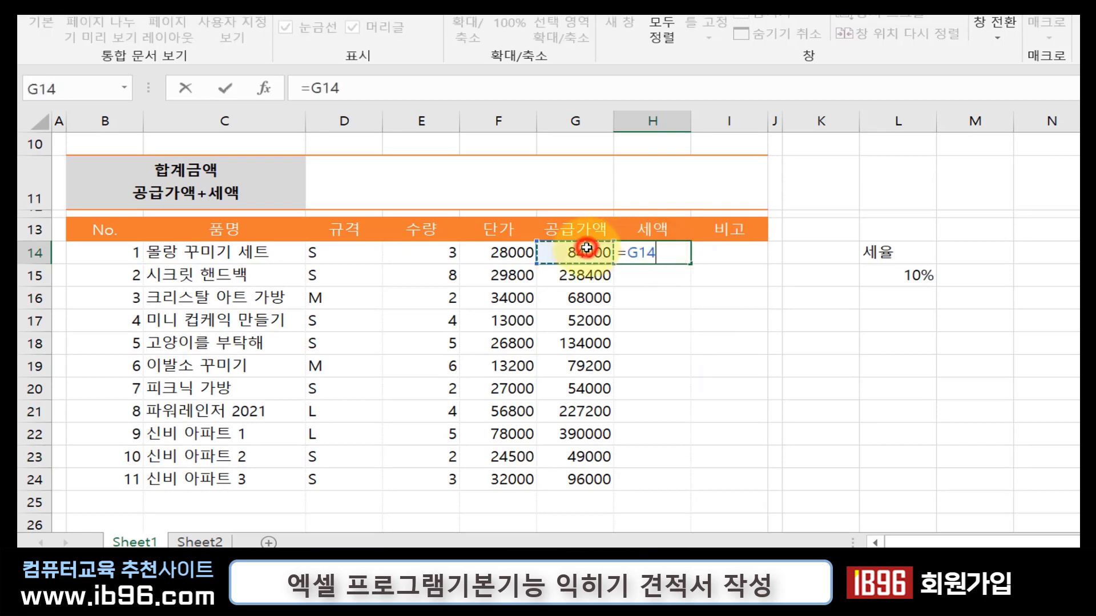
pyautogui.write('*')
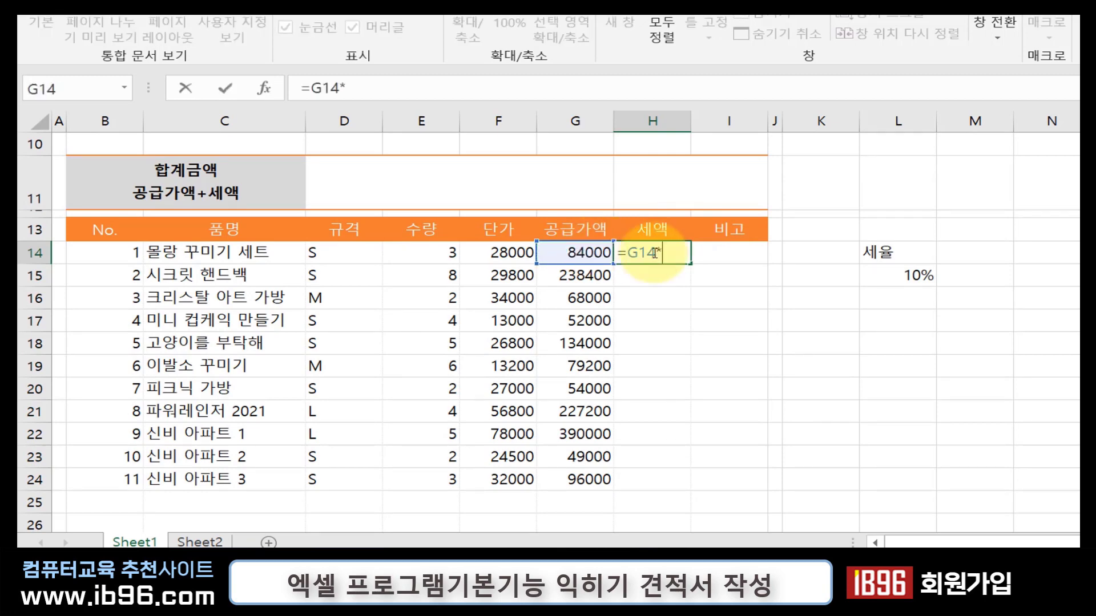
pyautogui.click(895, 274)
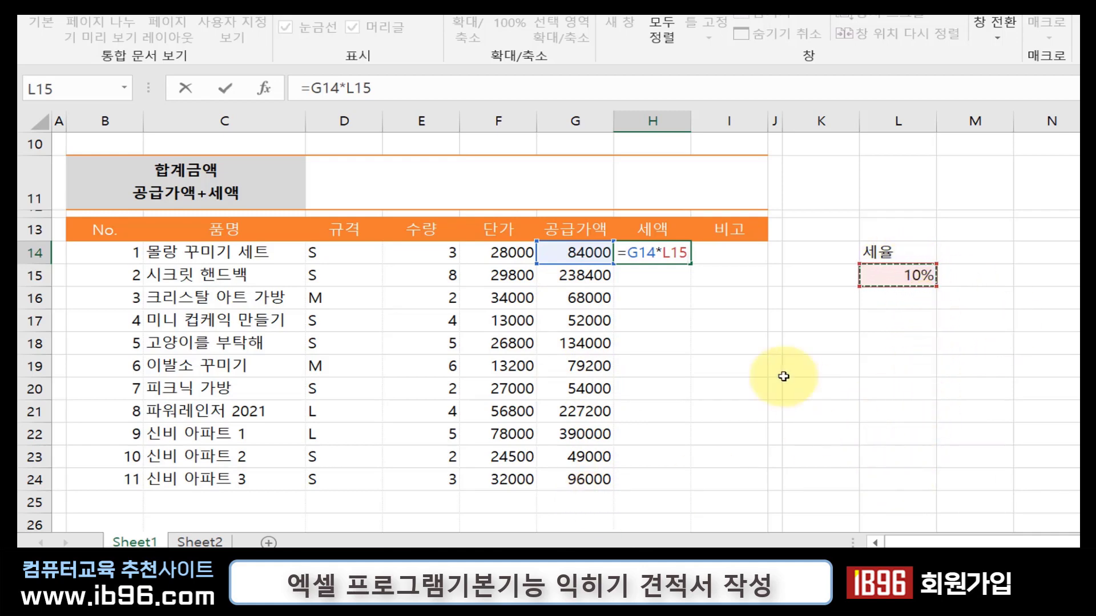
pyautogui.press('Return')
# - Fill the 세액 formula from H14 down to H22 and inspect the cell references in H15
pyautogui.click(680, 256)
pyautogui.moveTo(681, 257); pyautogui.dragTo(688, 442)
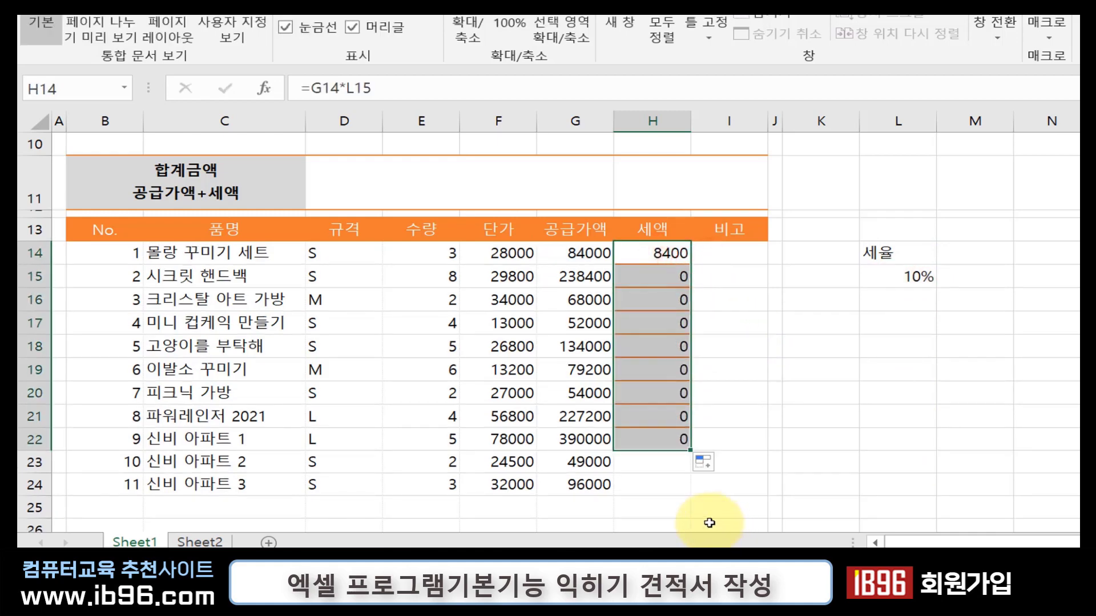
pyautogui.doubleClick(660, 276)
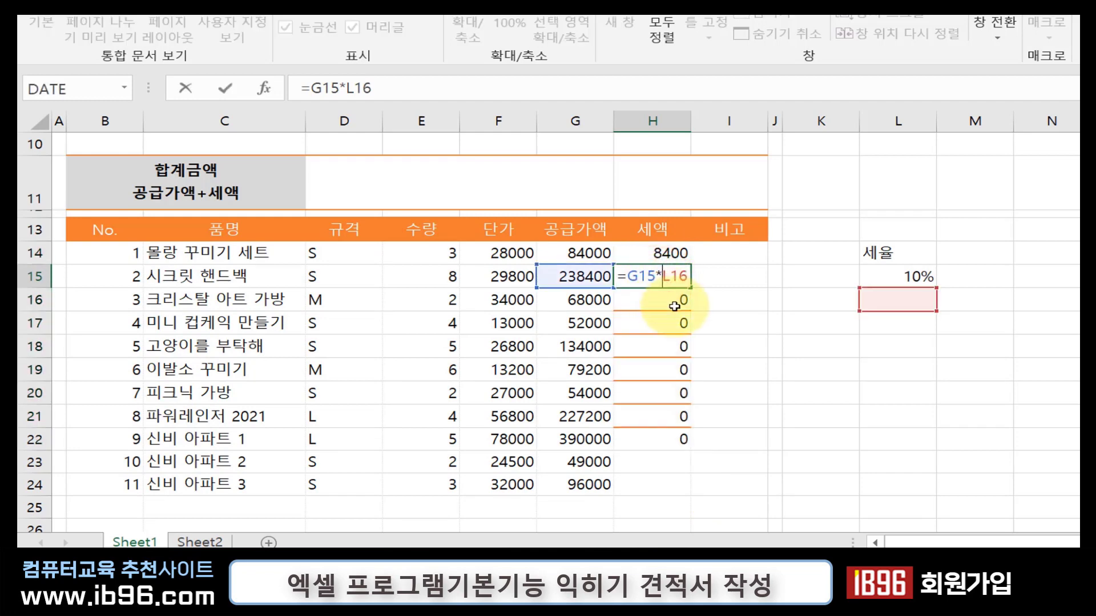
# - Inspect the cell references of the 세액 formula in H16 and undo the last fill of the 세액 column
pyautogui.press('Return')
pyautogui.doubleClick(673, 301)
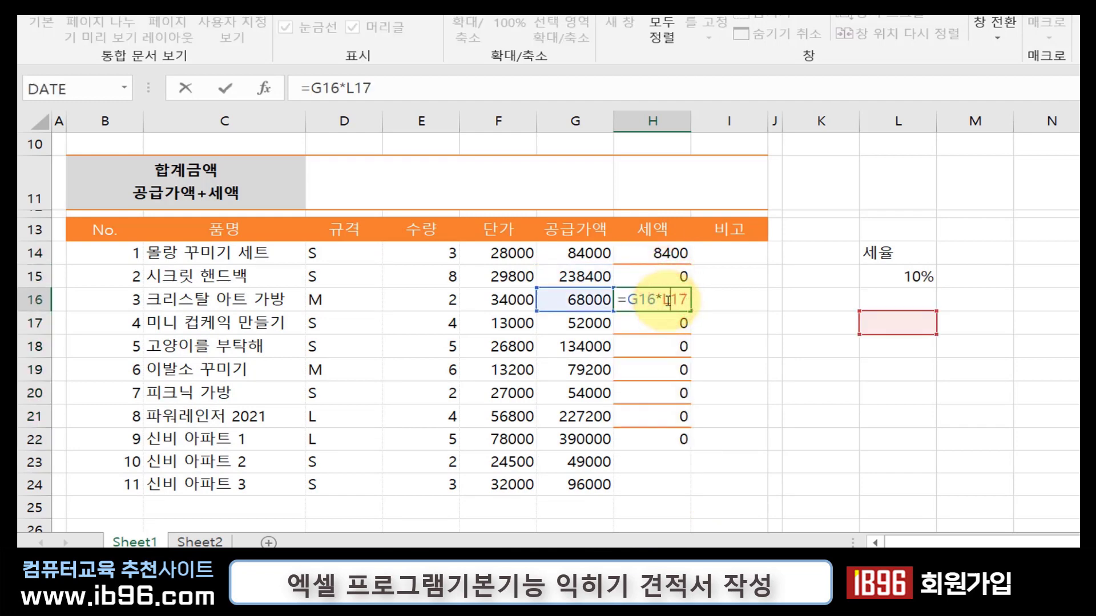
pyautogui.press('Escape')
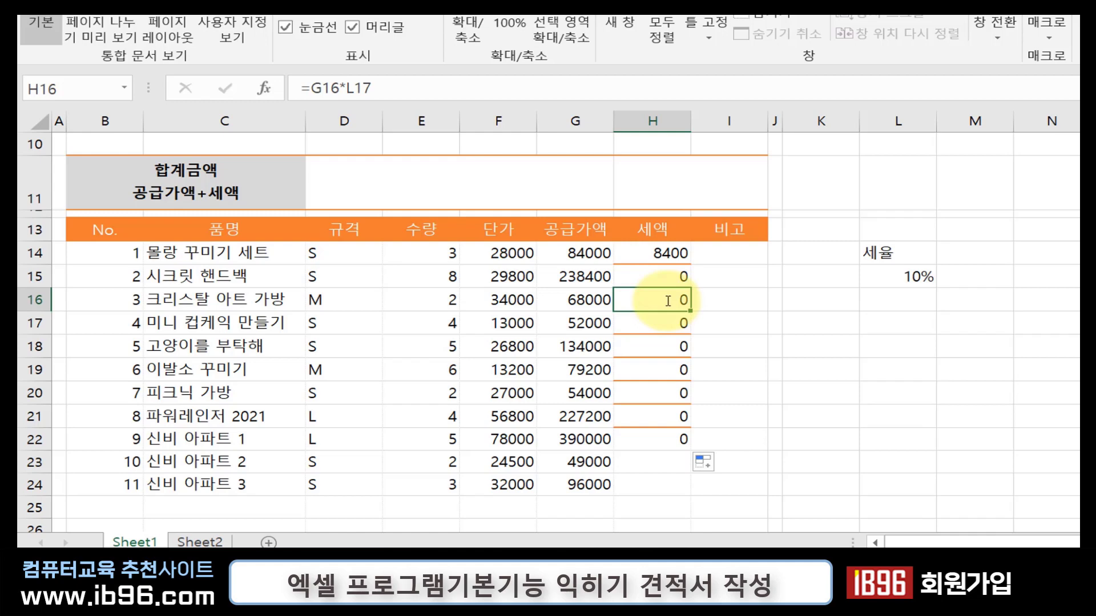
pyautogui.hotkey('ctrl', 'z')
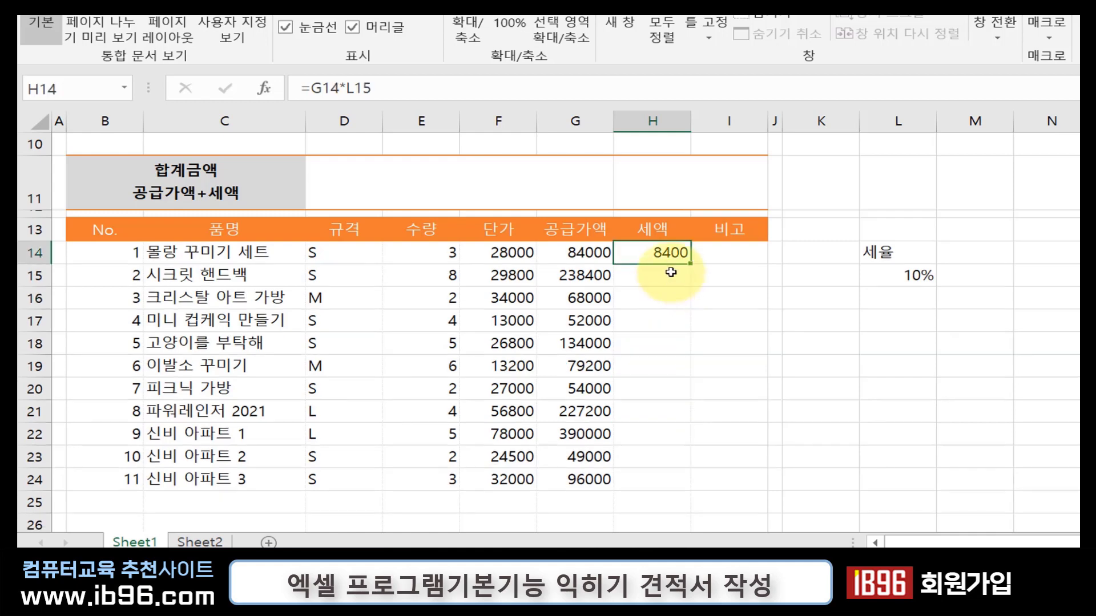
# - Make the tax rate reference in H14 absolute with =G14*$L$15 and fill the formula down to H24
pyautogui.doubleClick(674, 253)
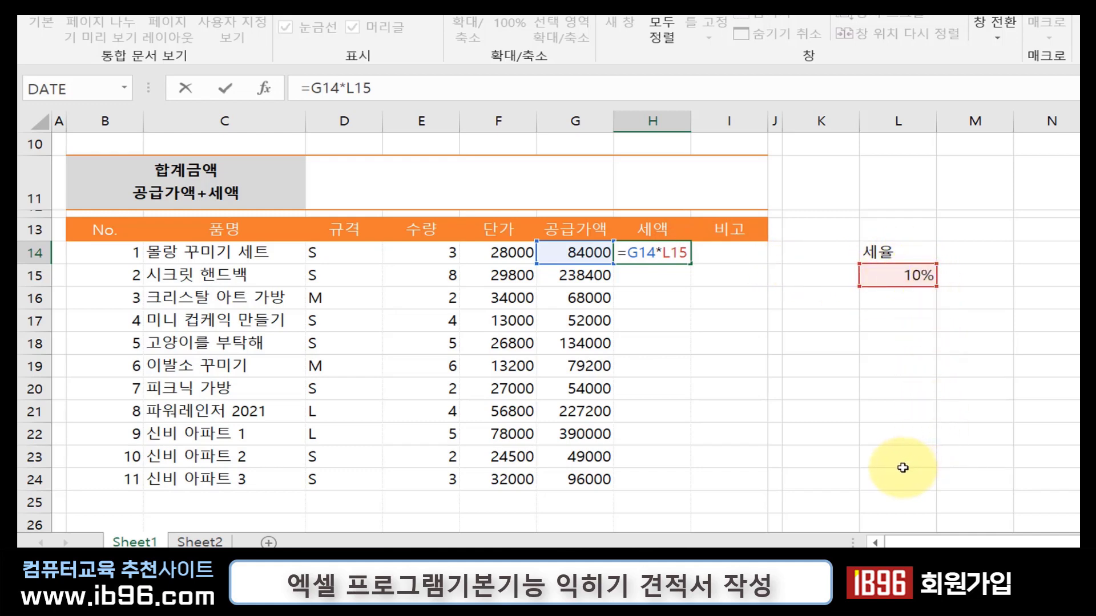
pyautogui.click(665, 252)
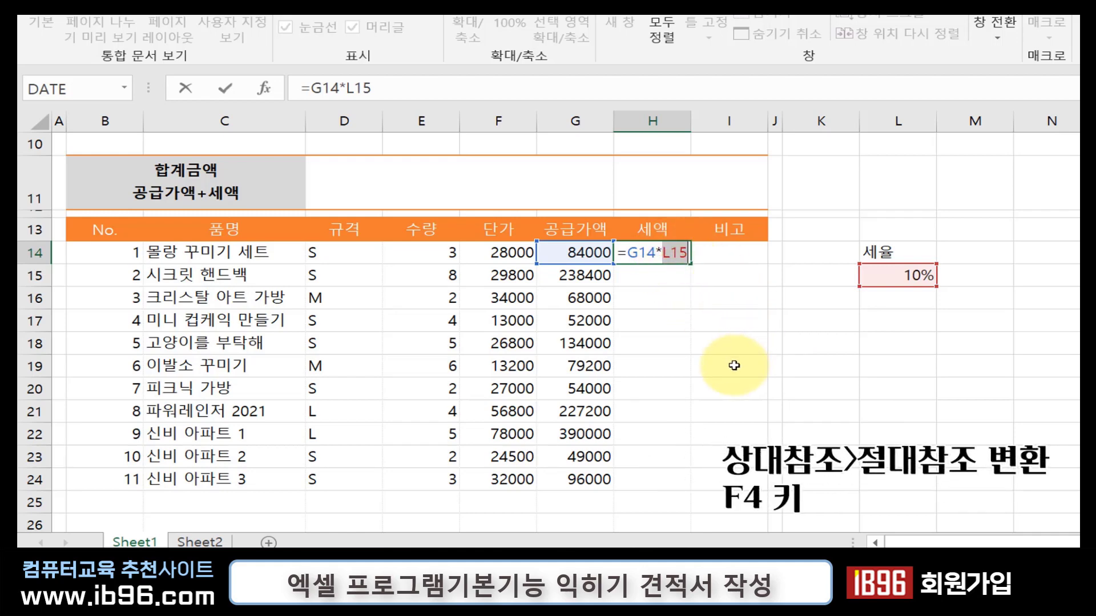
pyautogui.press('F4')
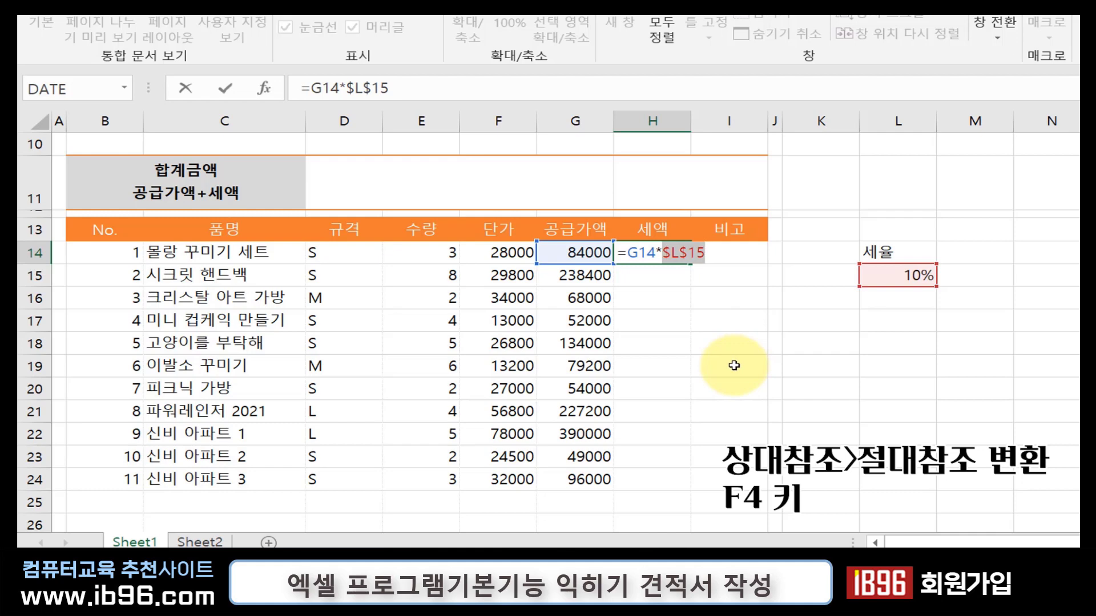
pyautogui.press('Return')
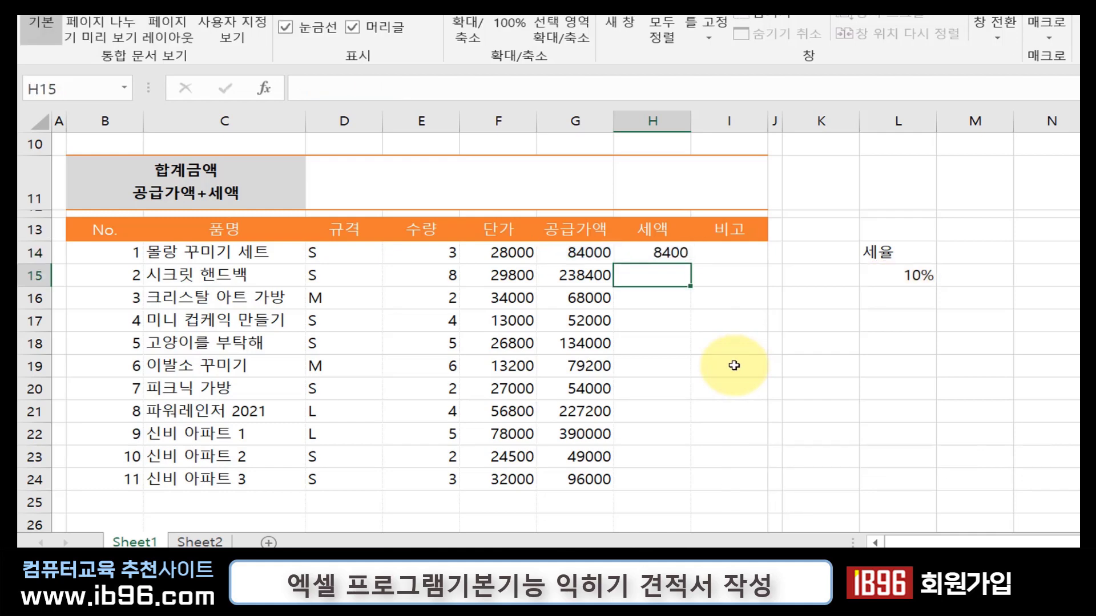
pyautogui.click(684, 254)
pyautogui.moveTo(690, 263); pyautogui.dragTo(692, 486)
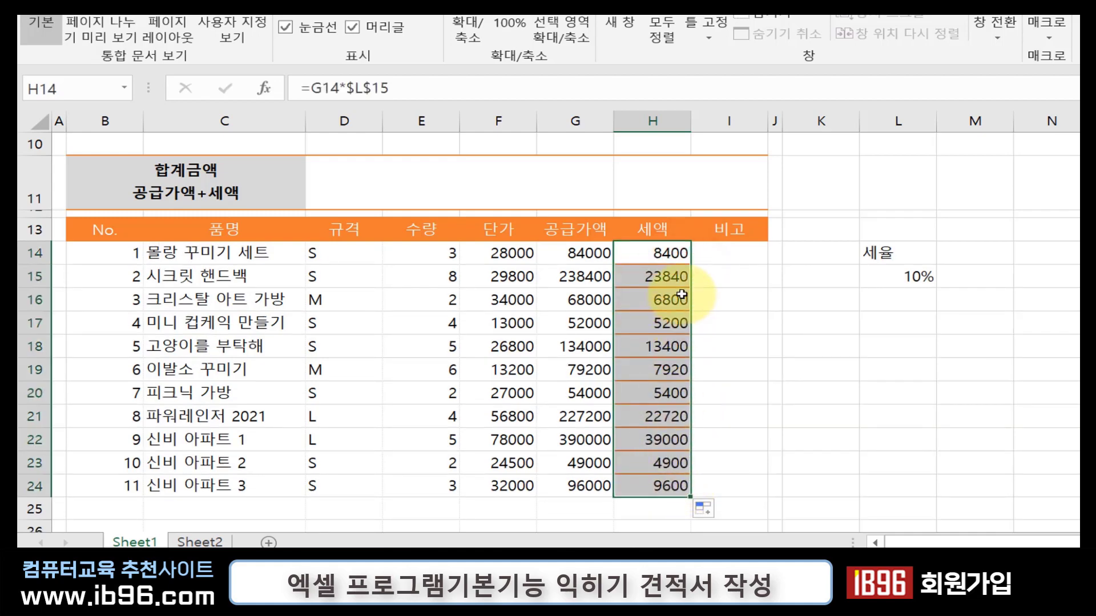
# - Inspect the cell references of the filled 세액 formulas in H15, H17 and H19
pyautogui.doubleClick(676, 278)
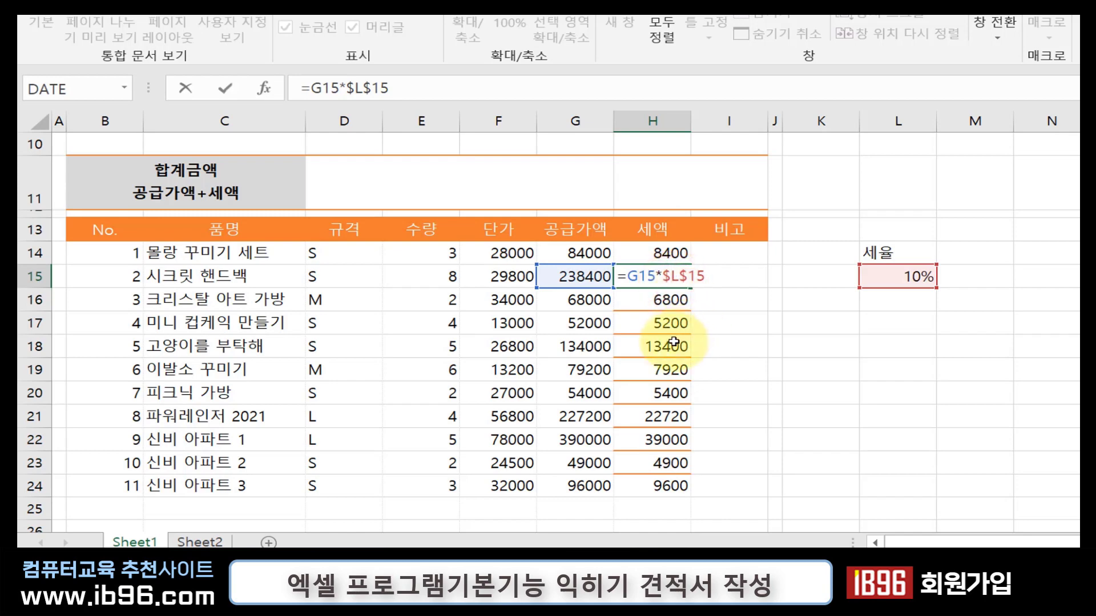
pyautogui.press('Escape')
pyautogui.doubleClick(669, 324)
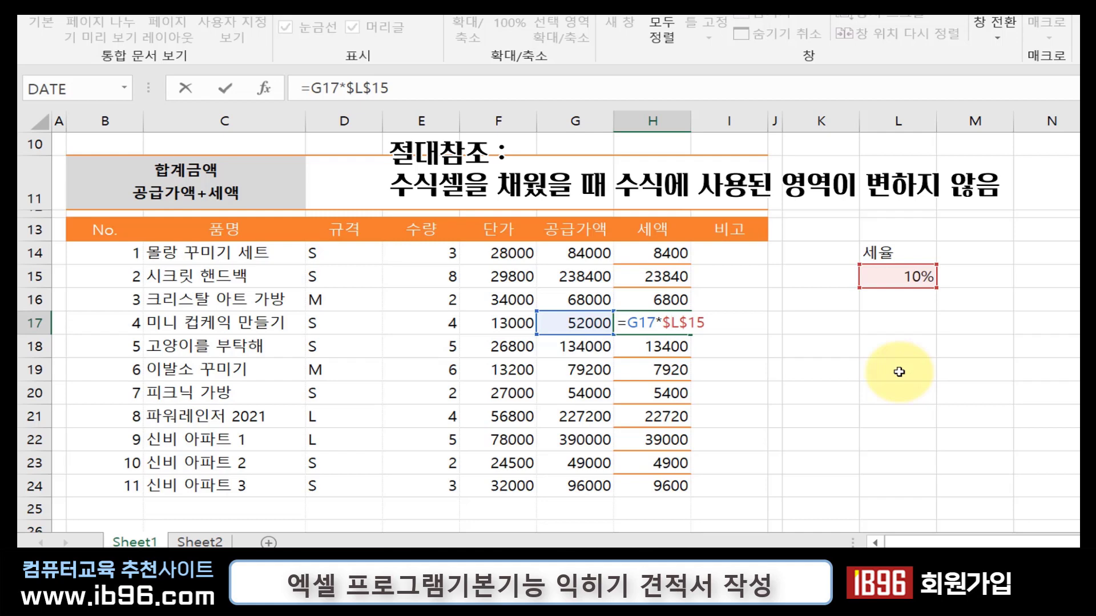
pyautogui.hotkey('ctrl', 'Return')
pyautogui.doubleClick(669, 370)
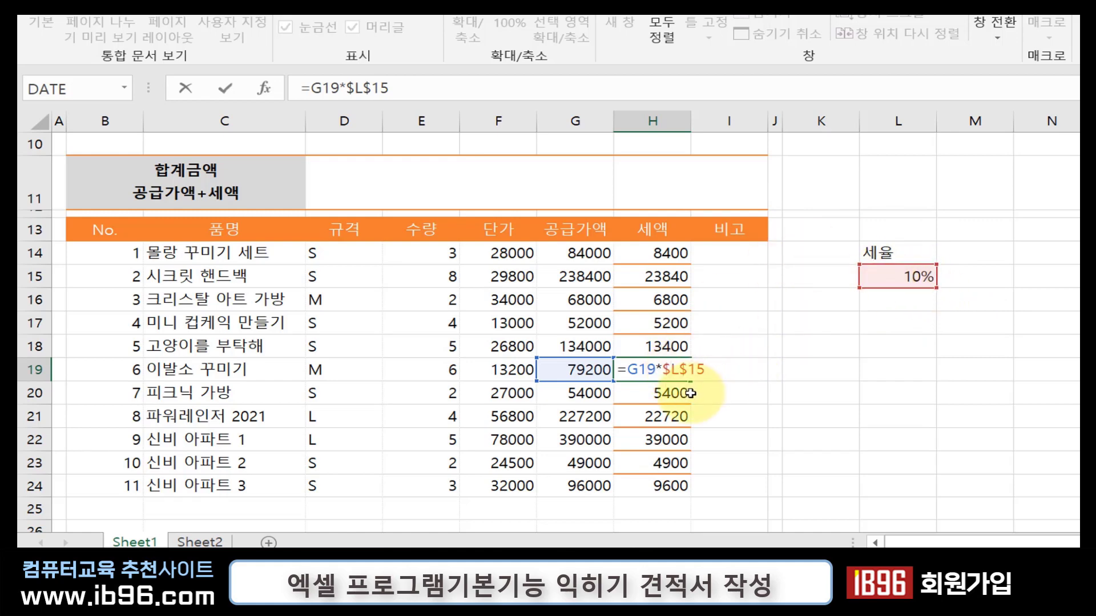
pyautogui.press('Escape')
# - Try tax rates of 8%, 5%, 3% and 2% in L15
pyautogui.click(892, 279)
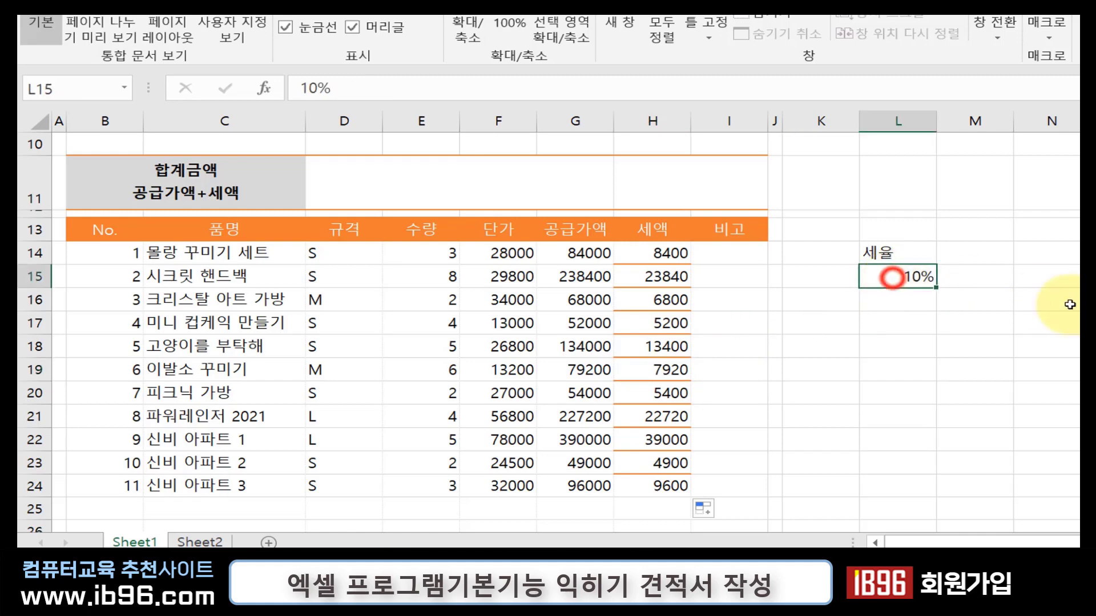
pyautogui.write('8%')
pyautogui.press('Return')
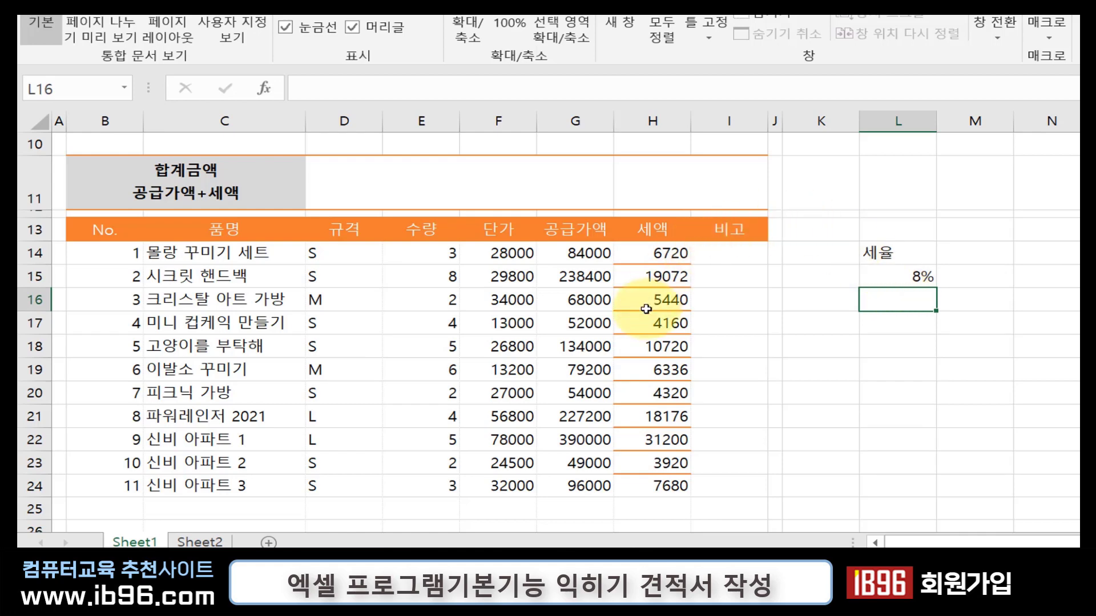
pyautogui.click(894, 278)
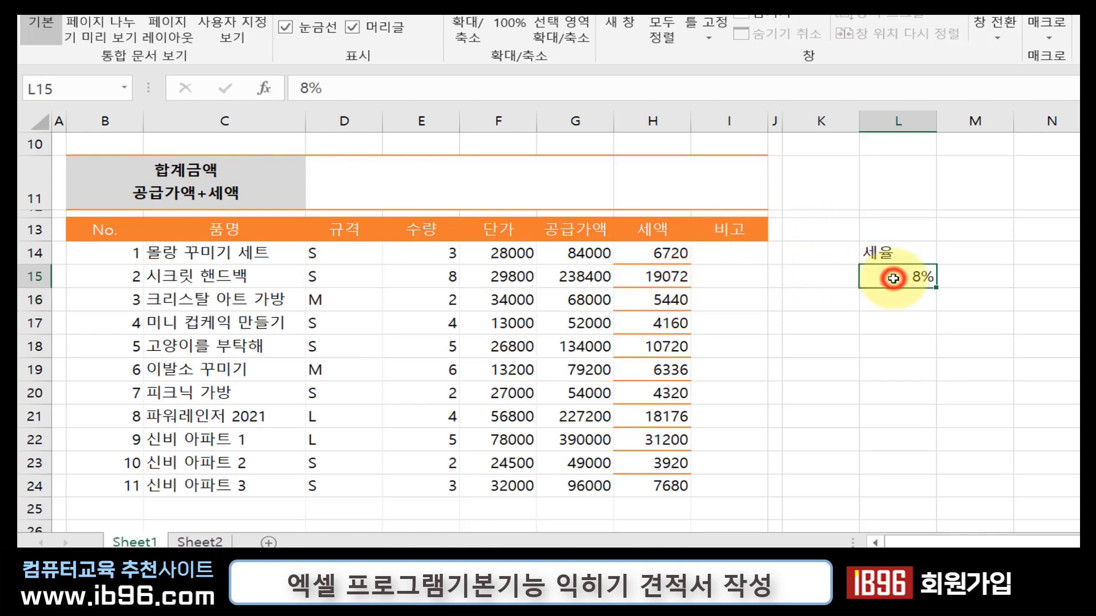
pyautogui.write('5%')
pyautogui.press('Return')
pyautogui.click(893, 278)
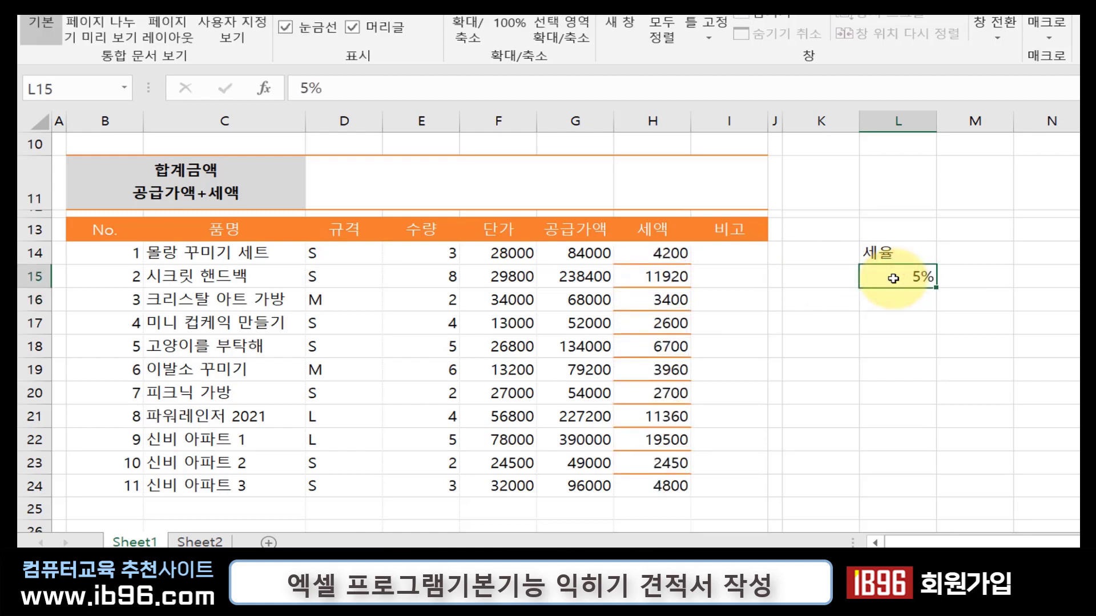
pyautogui.write('3%')
pyautogui.press('Return')
pyautogui.click(894, 278)
pyautogui.write('2%')
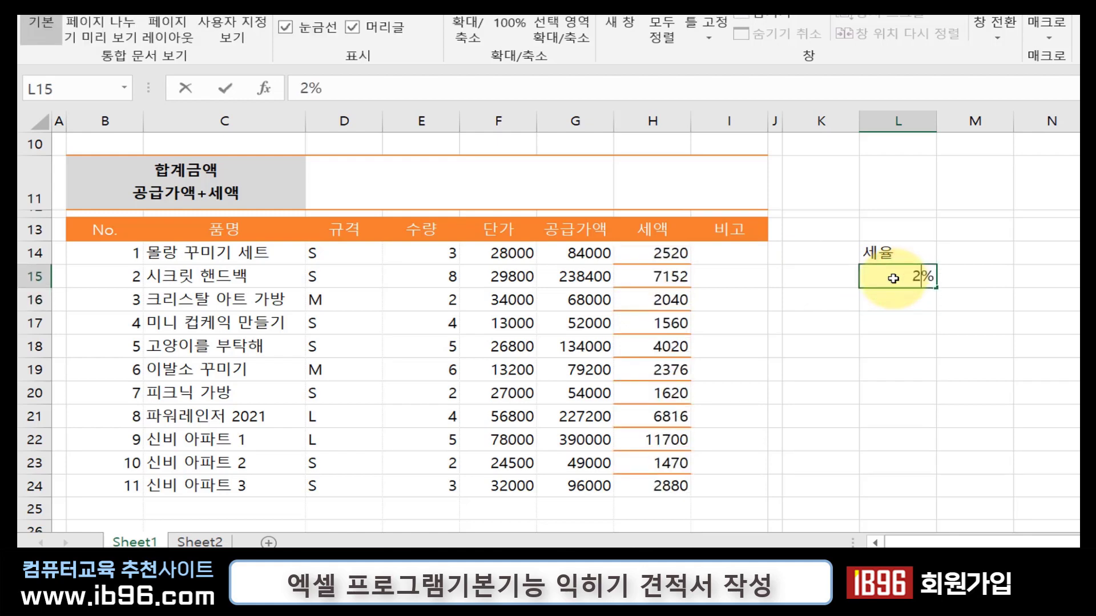
pyautogui.press('Return')
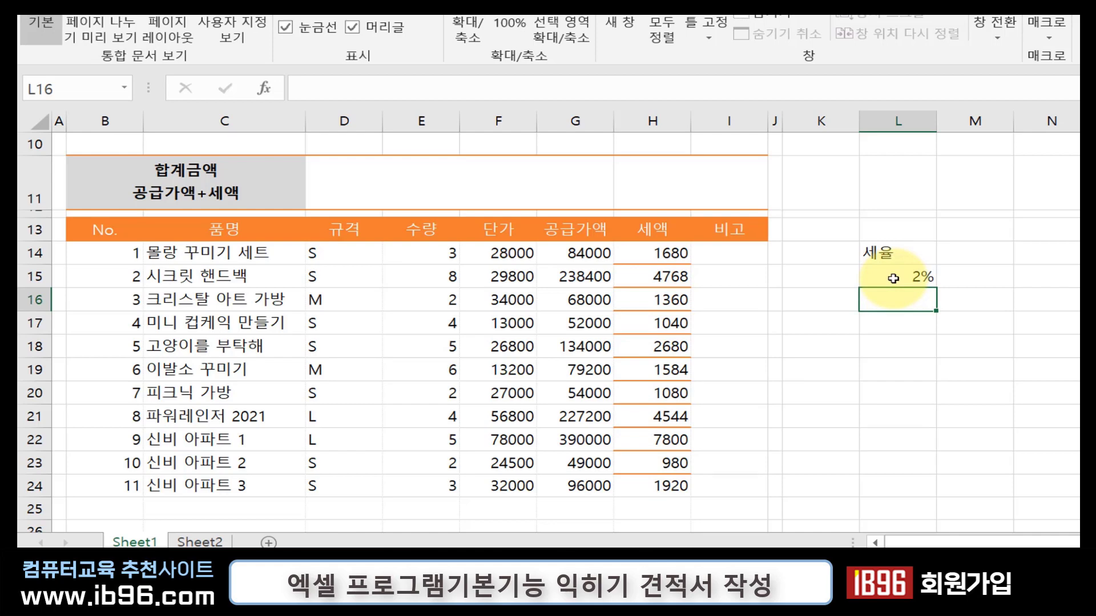
# - Delete the tax rate reference in L14:L15 and clear both the formulas and the formatting of H14:H24 (모두 지우기)
pyautogui.moveTo(890, 253); pyautogui.dragTo(894, 278)
pyautogui.press('Delete')
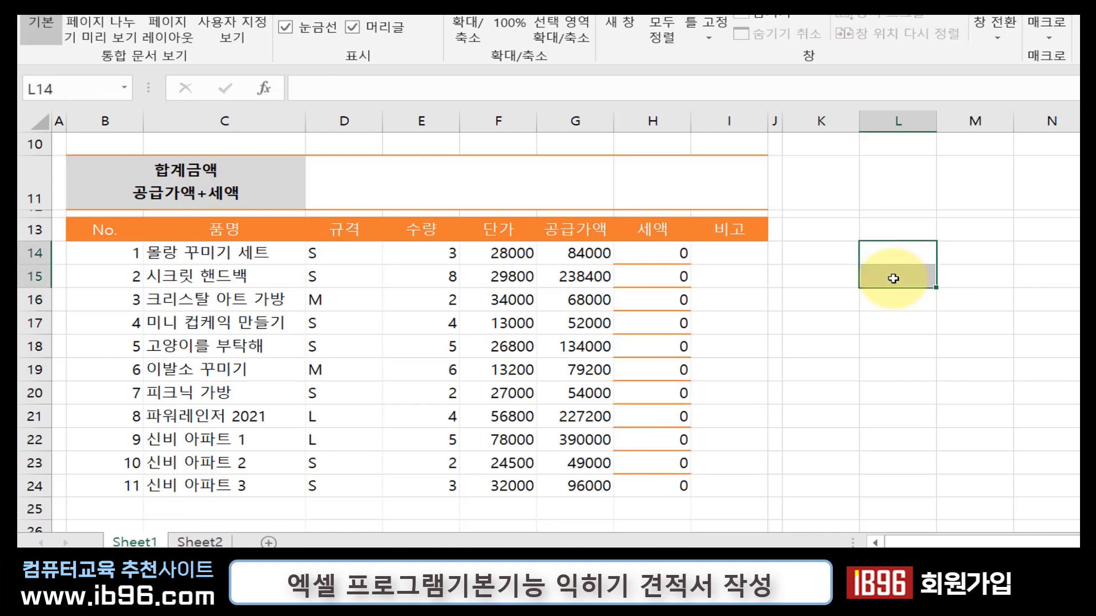
pyautogui.moveTo(662, 253); pyautogui.dragTo(657, 486)
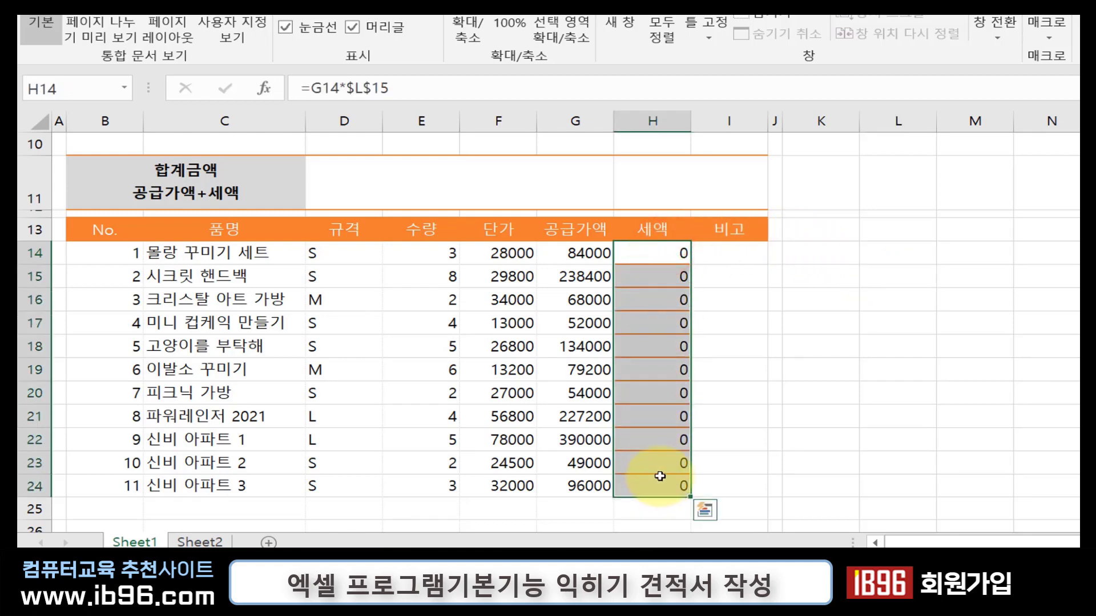
pyautogui.press('Delete')
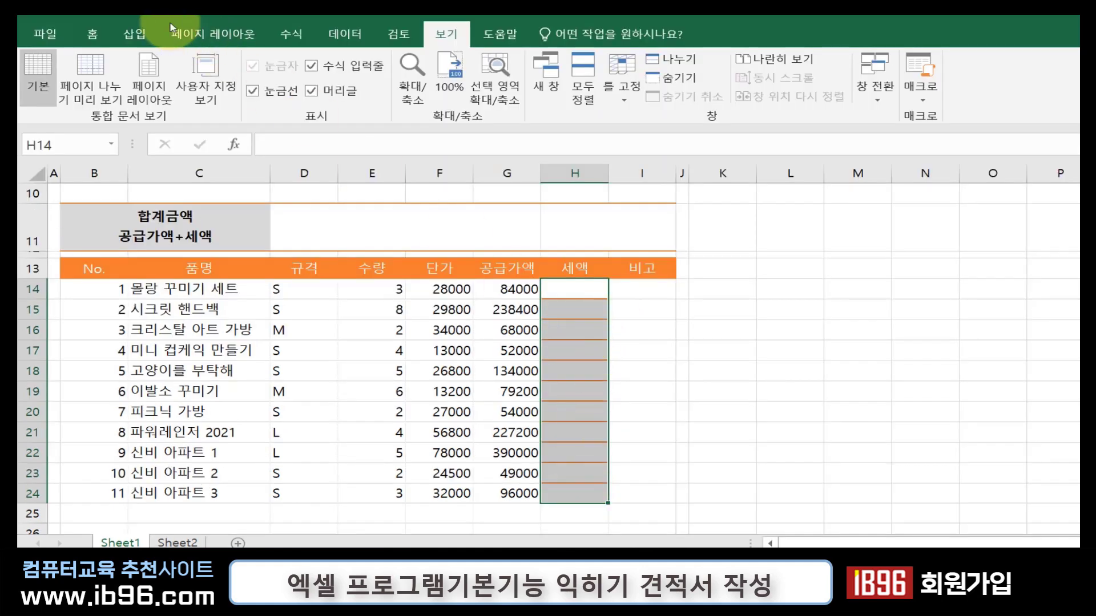
pyautogui.click(92, 34)
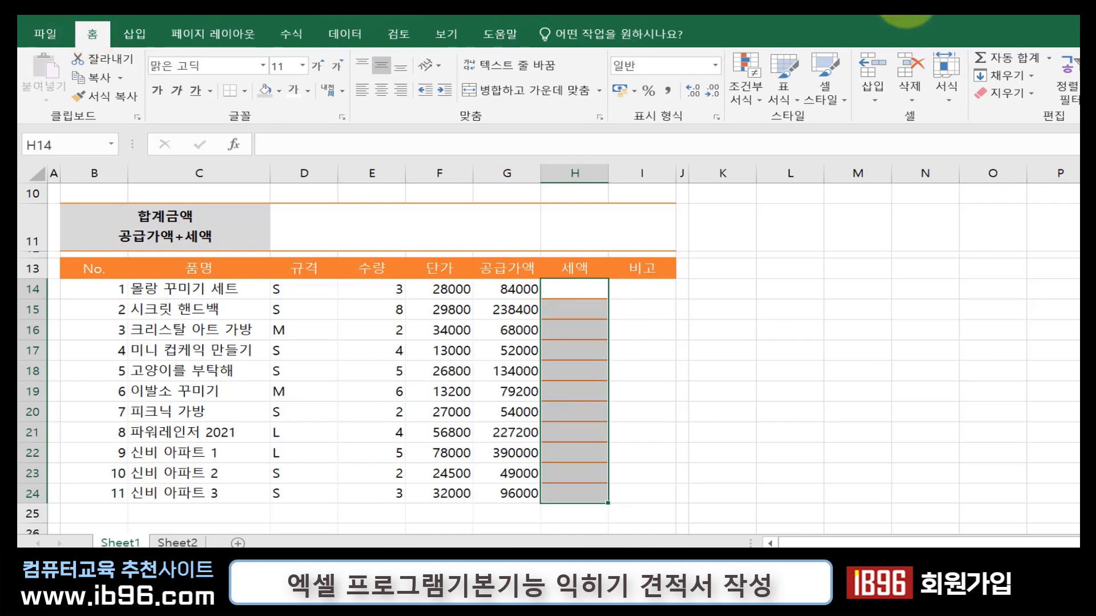
pyautogui.click(1018, 93)
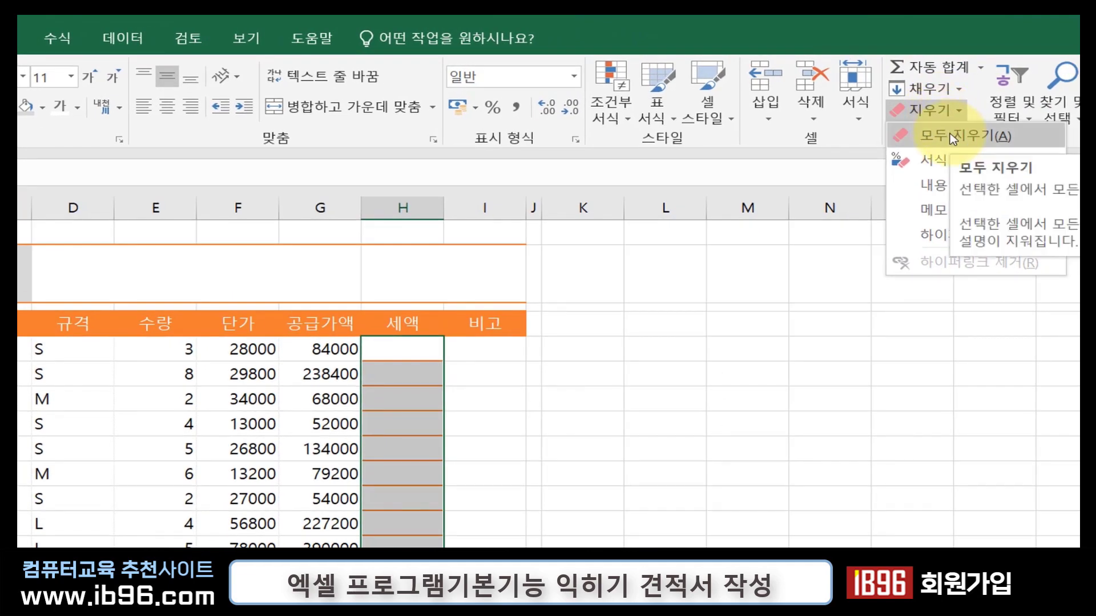
pyautogui.click(950, 132)
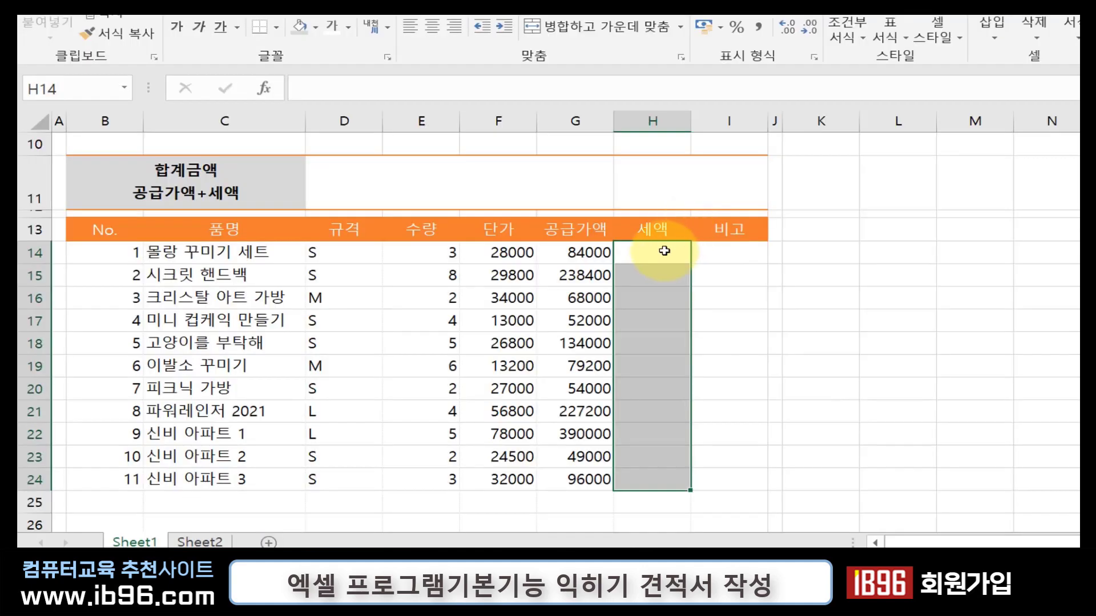
# - Calculate the first item's 세액 in H14 as 10% of its 공급가액 with =G14*10%
pyautogui.click(414, 348)
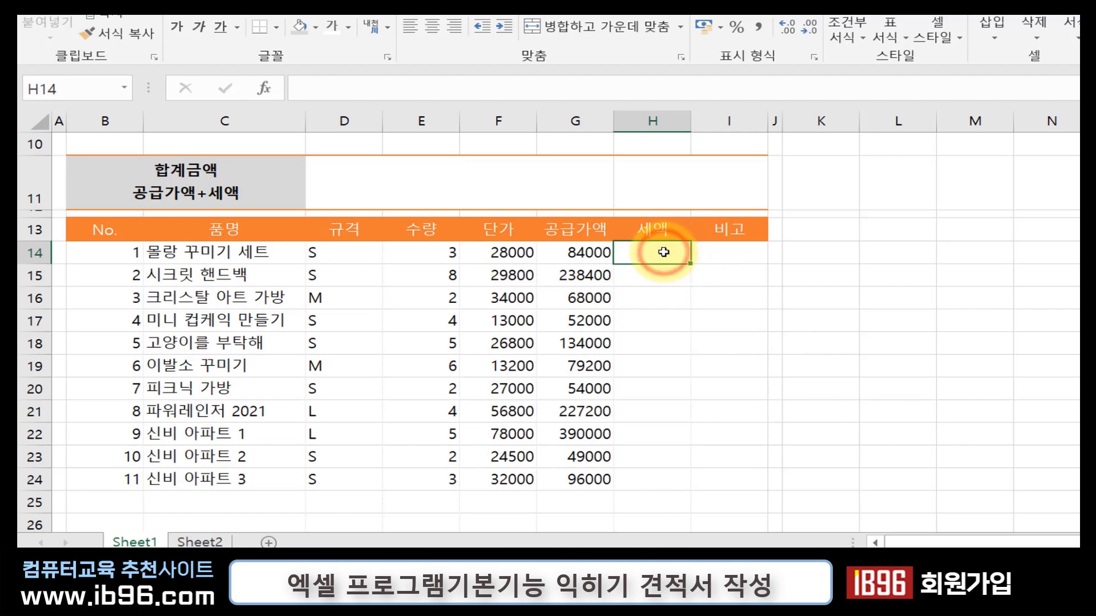
pyautogui.write('=')
pyautogui.click(583, 252)
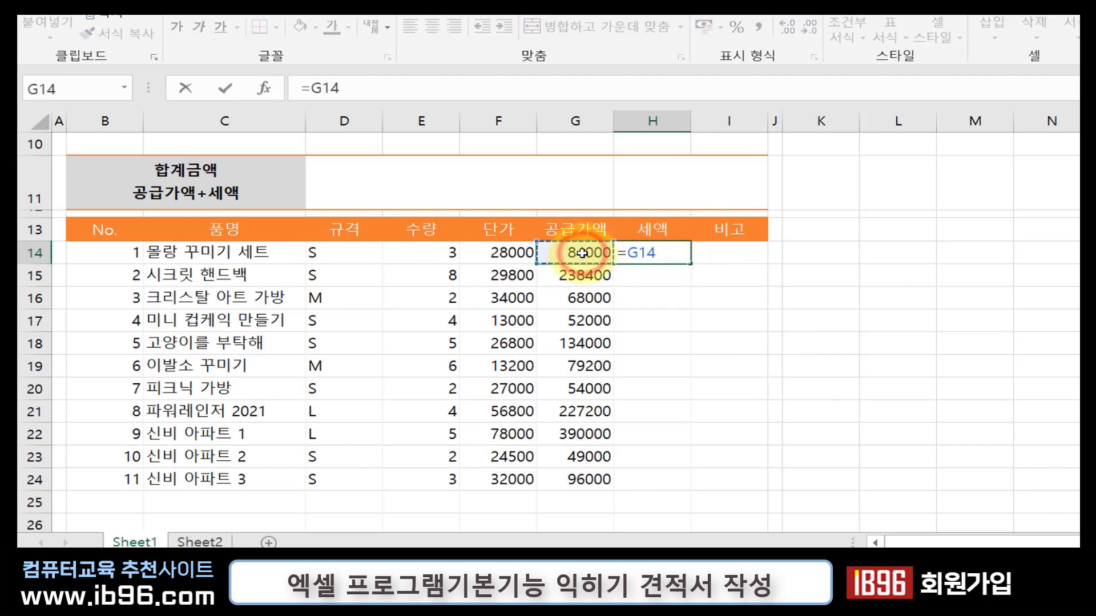
pyautogui.write('*1')
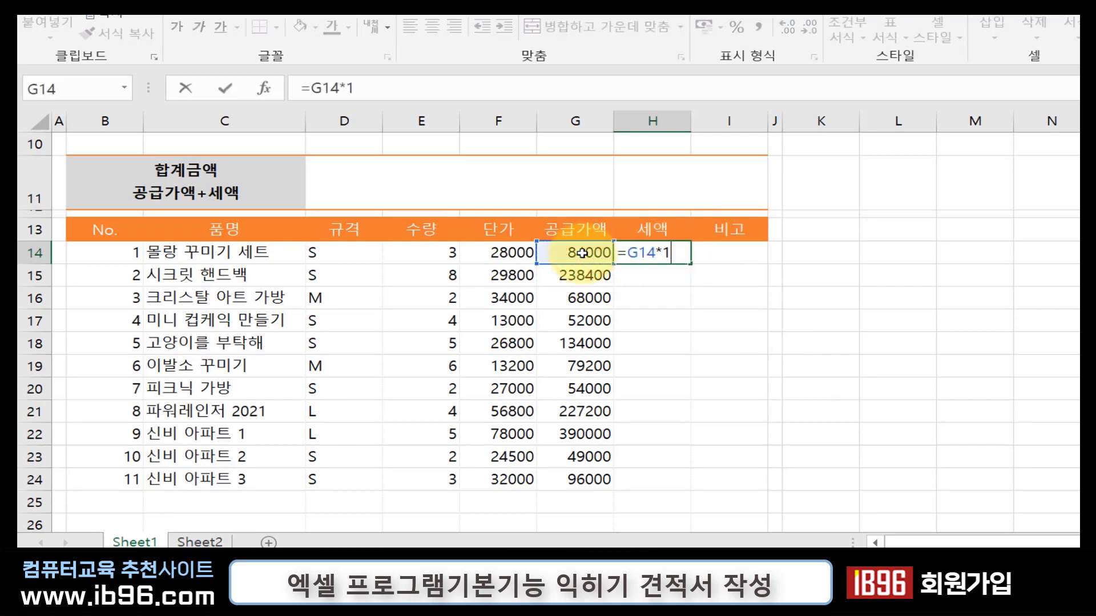
pyautogui.write('0%')
pyautogui.hotkey('ctrl', 'Return')
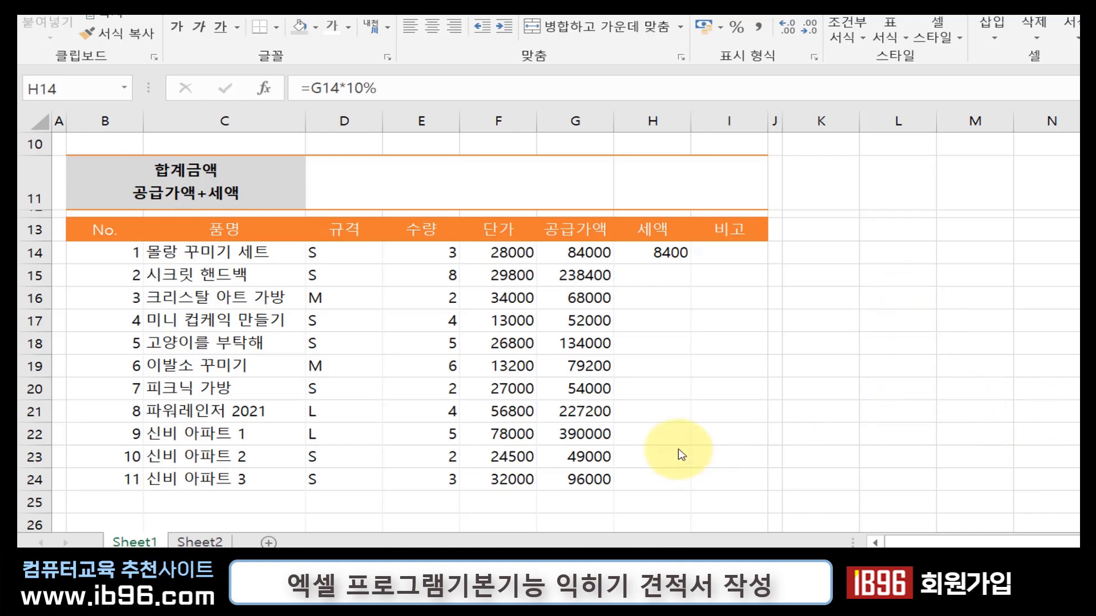
# - Fill the 세액 formula from H14 down to H24 without formatting (서식 없이 채우기)
pyautogui.click(651, 252)
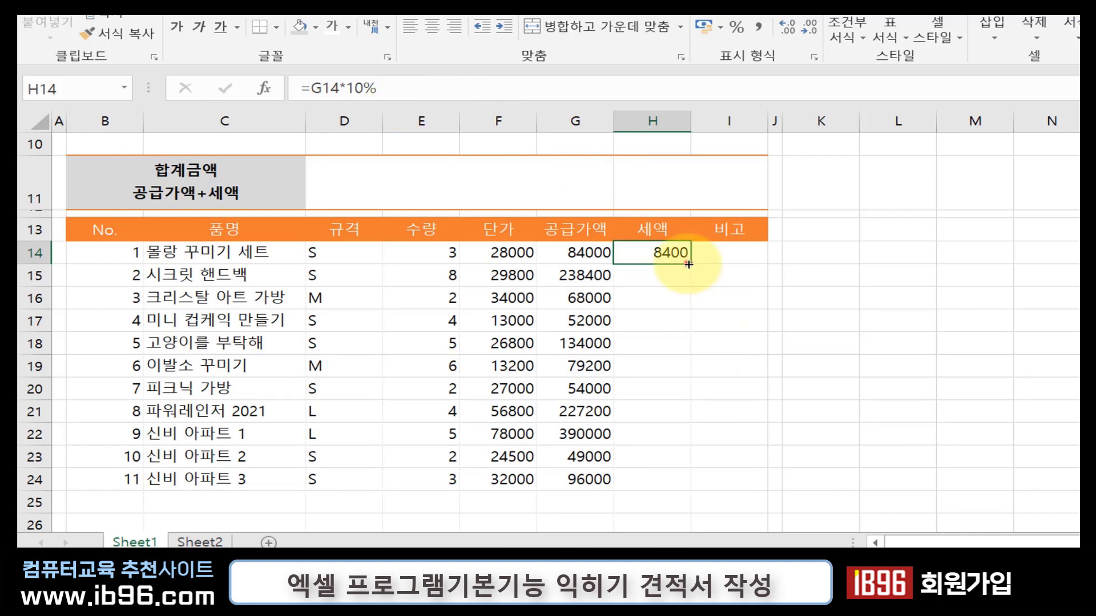
pyautogui.moveTo(691, 263); pyautogui.dragTo(698, 494)
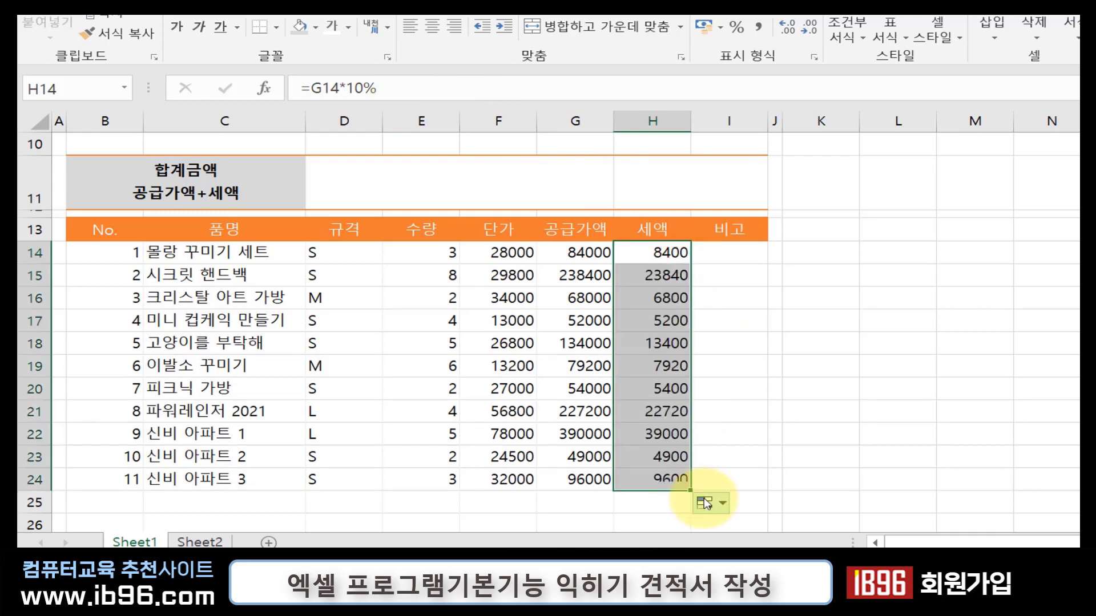
pyautogui.click(704, 502)
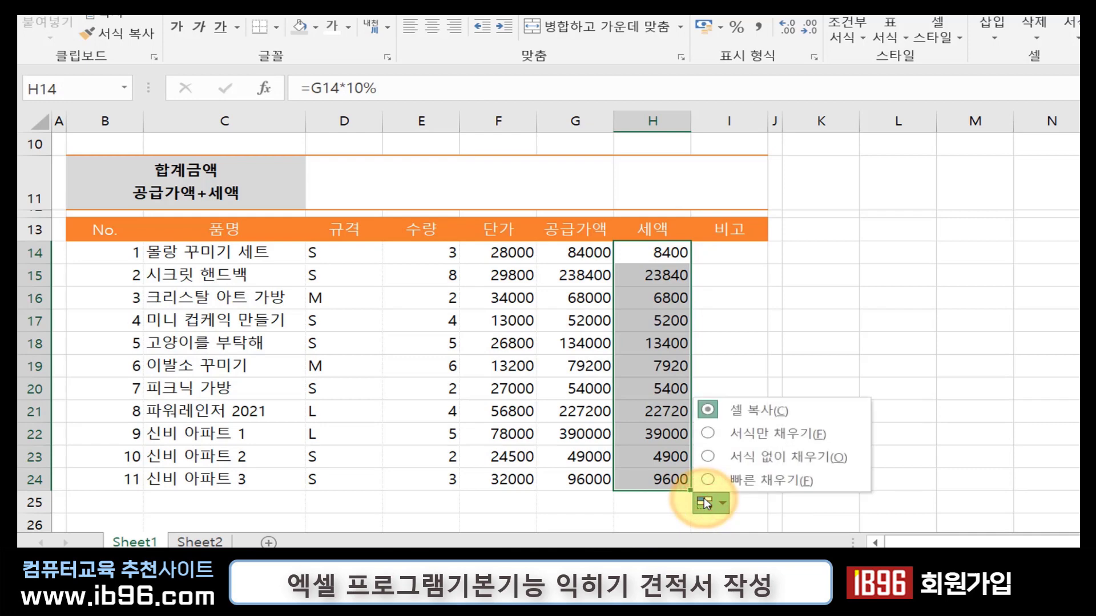
pyautogui.click(763, 457)
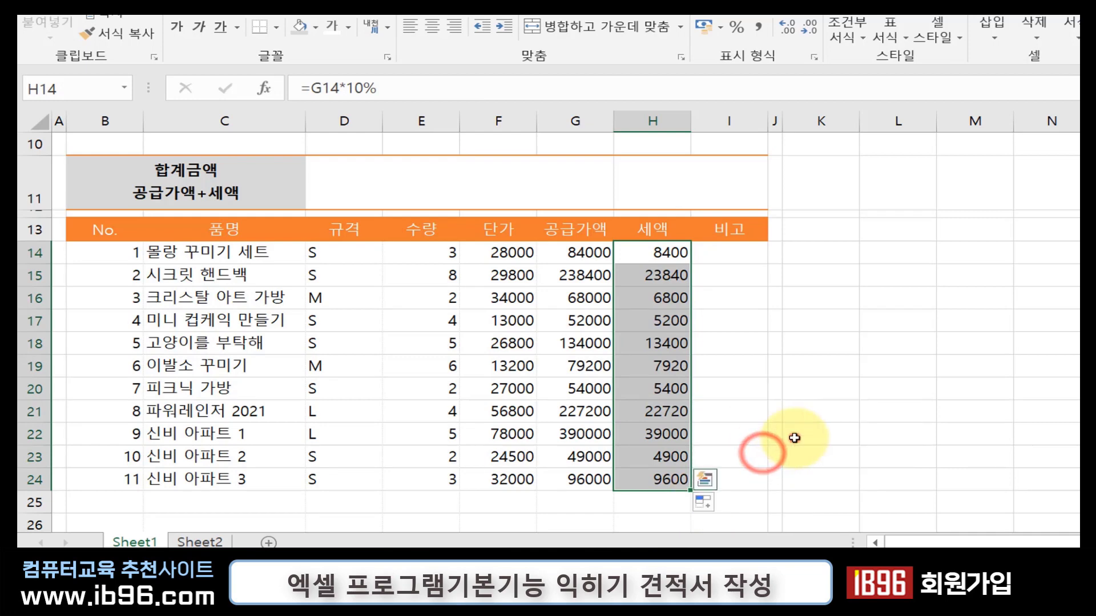
pyautogui.click(786, 439)
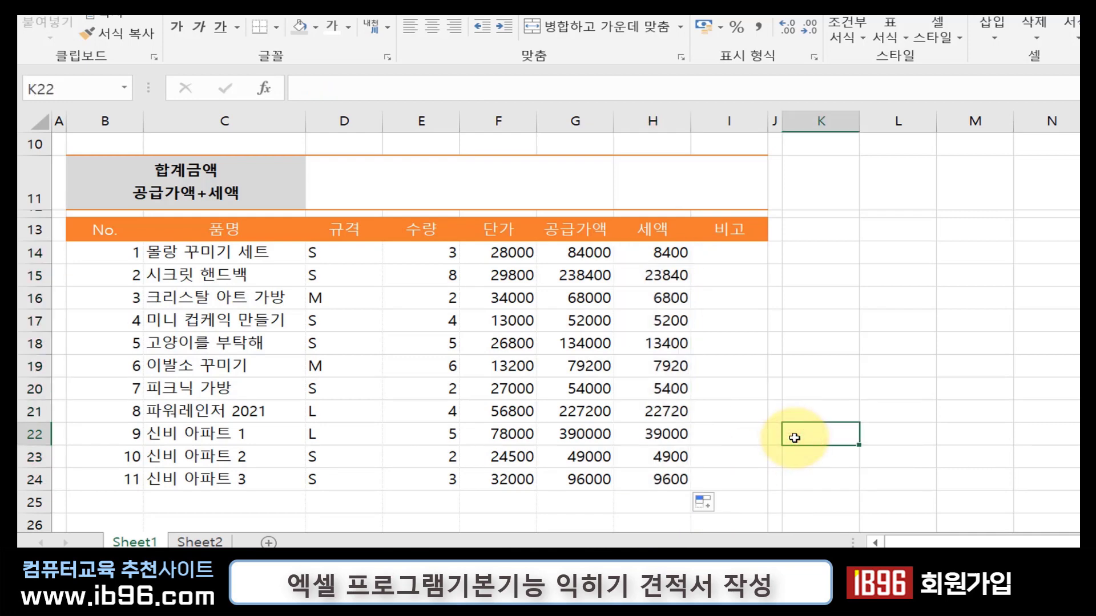
# - Select the 공급가액 total cell G31 and look through the 찾기/참조 영역, 날짜 및 시간 and 텍스트 function lists
pyautogui.click(698, 453)
pyautogui.scroll(-1, 692, 454)
pyautogui.scroll(-2, 685, 454)
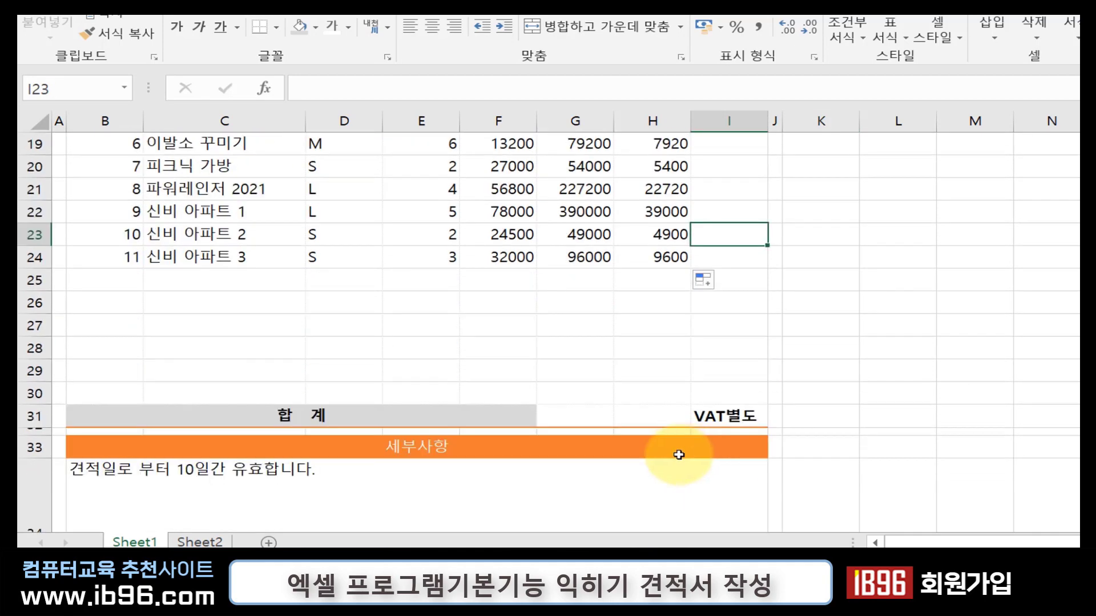
pyautogui.click(588, 420)
pyautogui.scroll(1, 720, 419)
pyautogui.scroll(1, 719, 420)
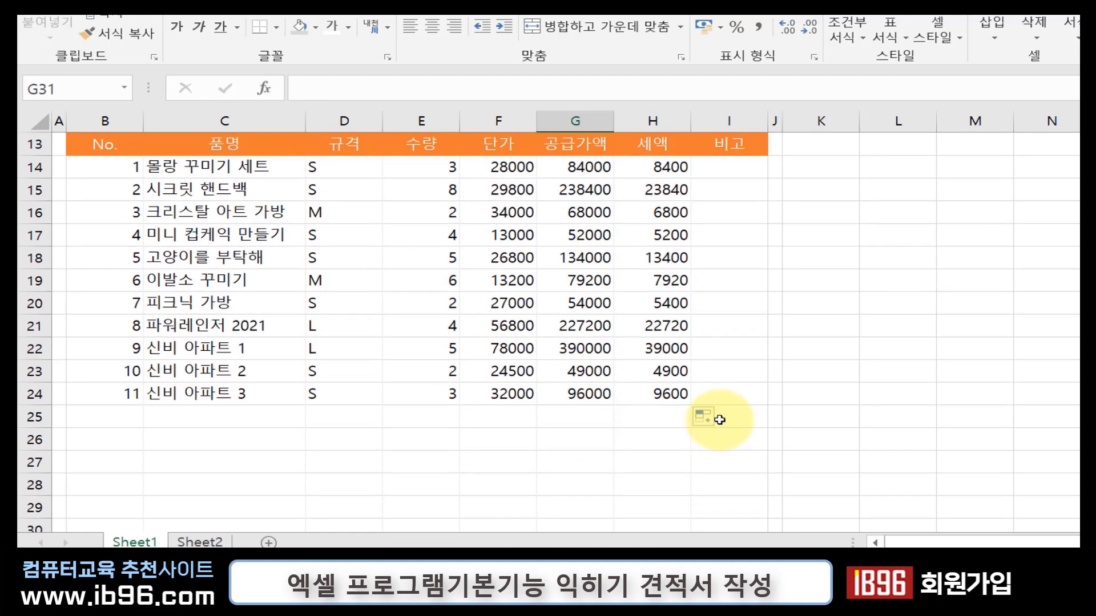
pyautogui.scroll(-1, 719, 419)
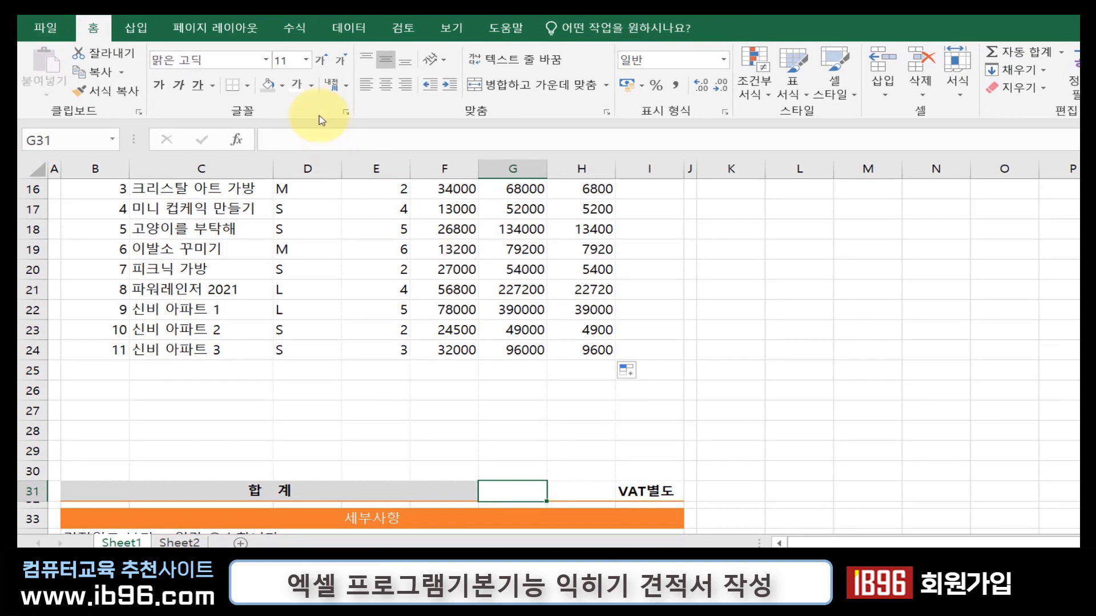
pyautogui.click(295, 28)
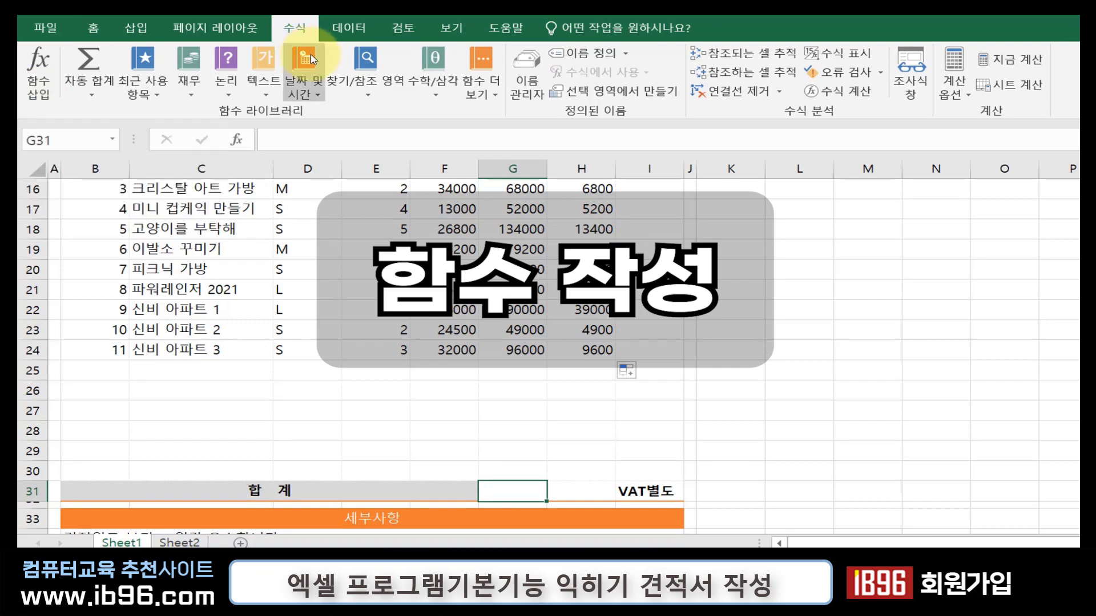
pyautogui.click(346, 91)
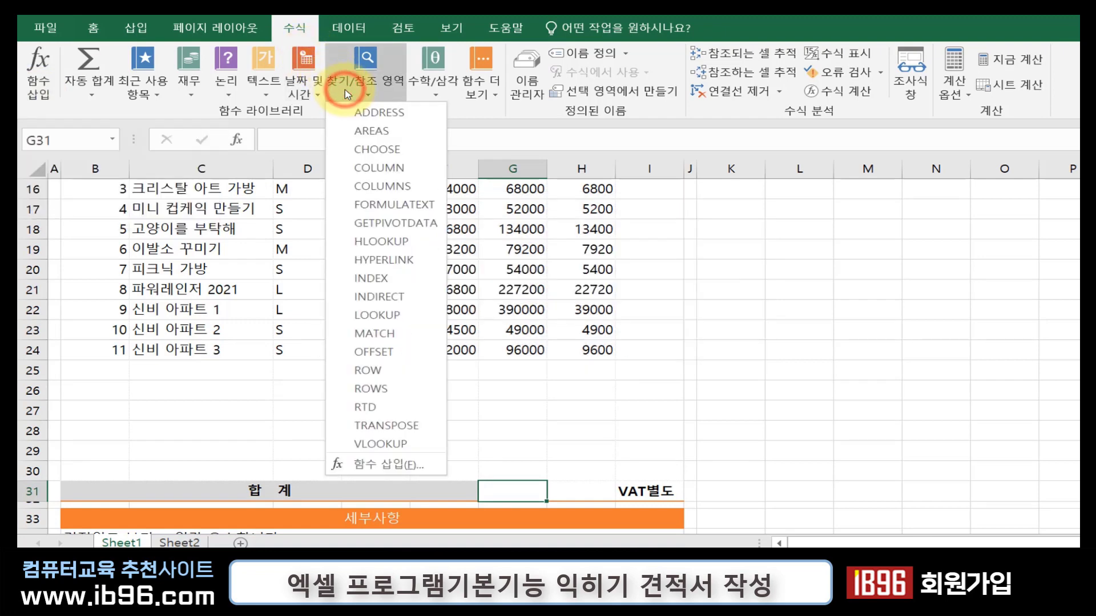
pyautogui.click(345, 91)
pyautogui.click(308, 96)
pyautogui.click(267, 91)
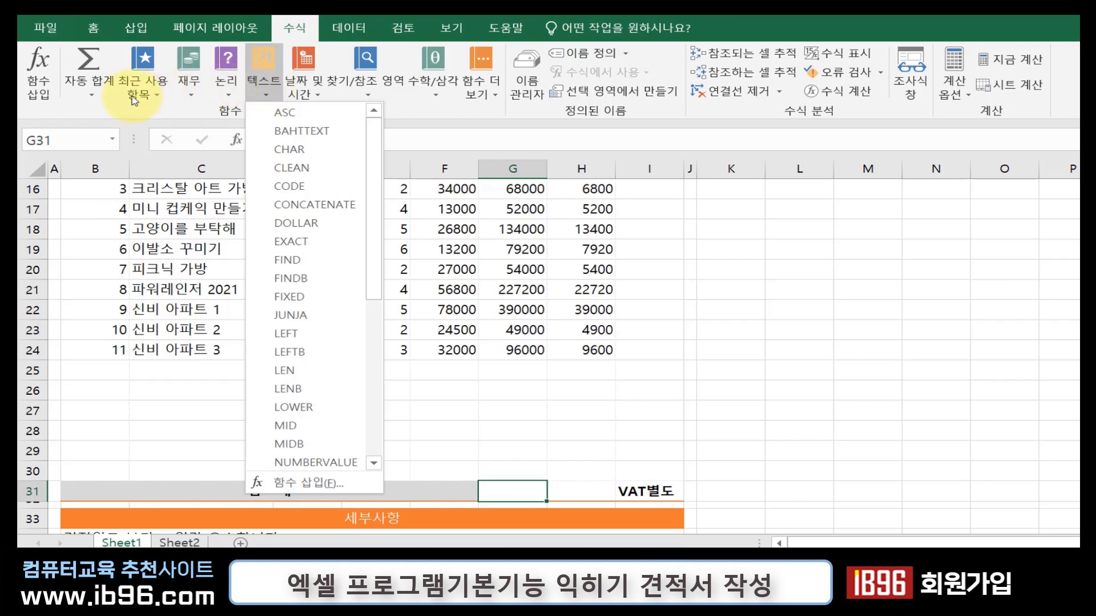
# - Total the 공급가액 column in G31 with the automatic sum function (합계) over G14:G30
pyautogui.click(108, 95)
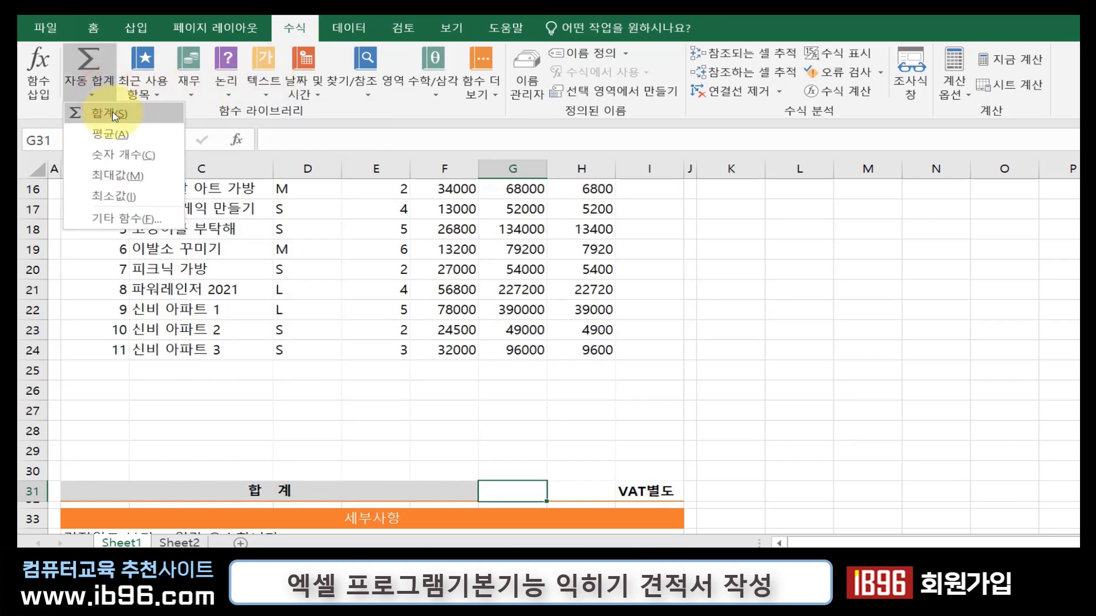
pyautogui.click(117, 115)
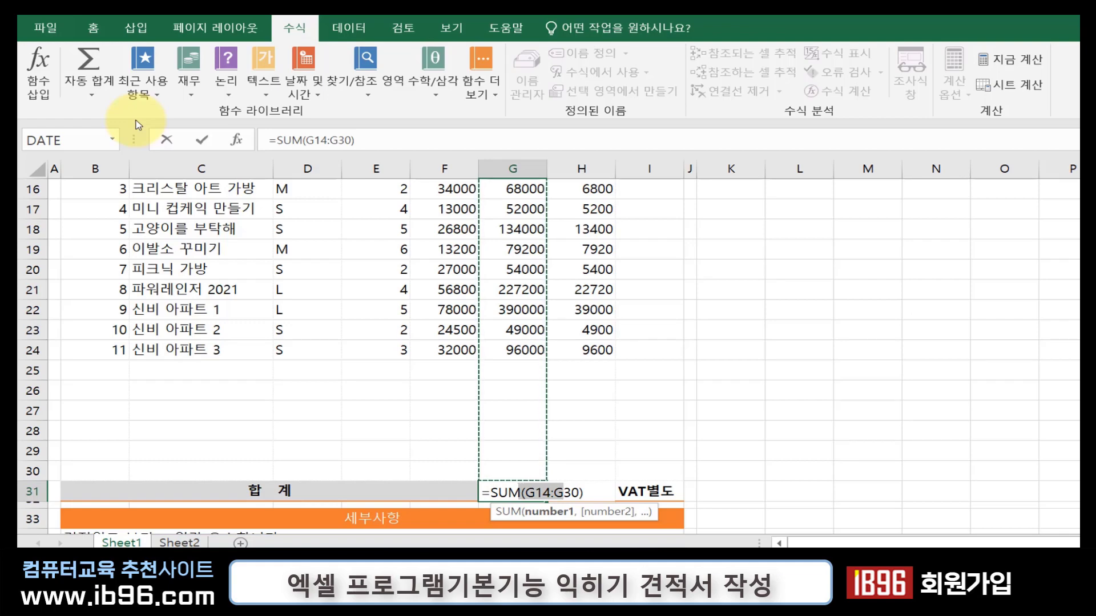
pyautogui.scroll(2, 475, 269)
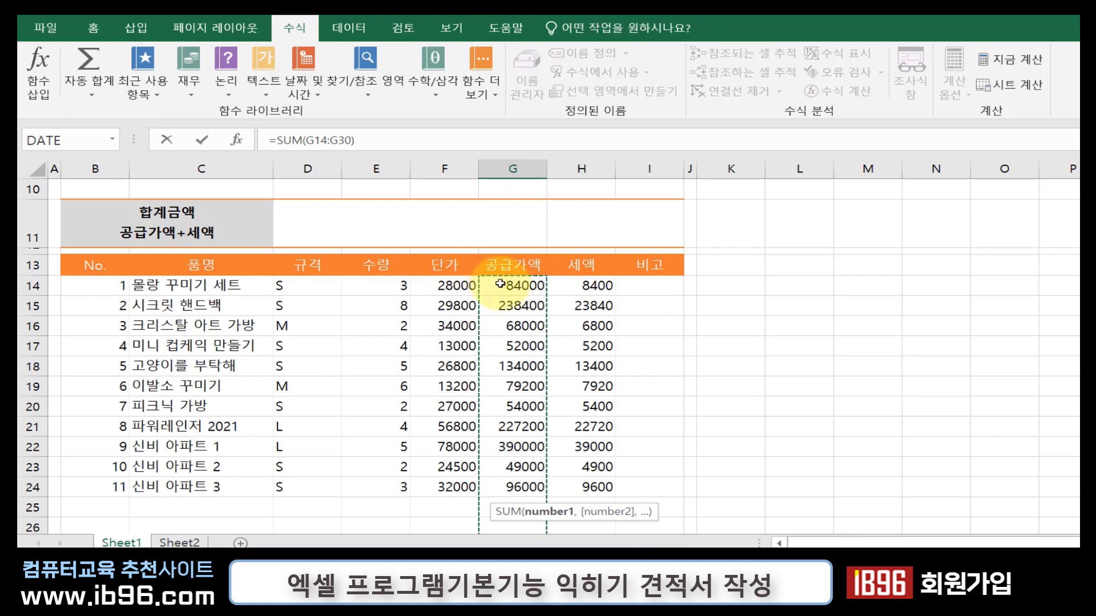
pyautogui.moveTo(500, 284); pyautogui.dragTo(525, 466)
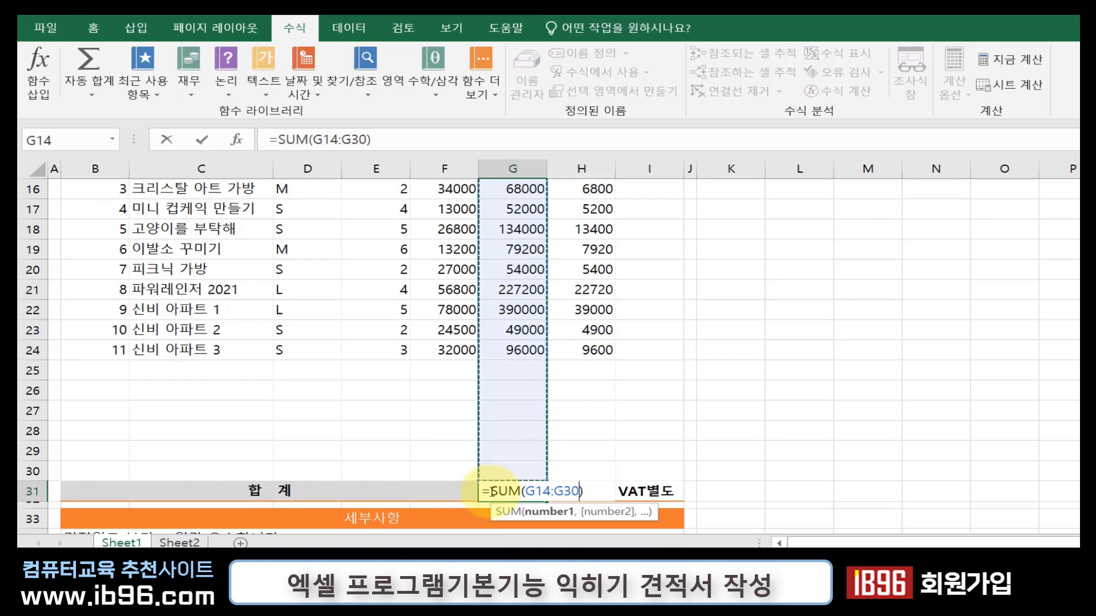
pyautogui.press('Return')
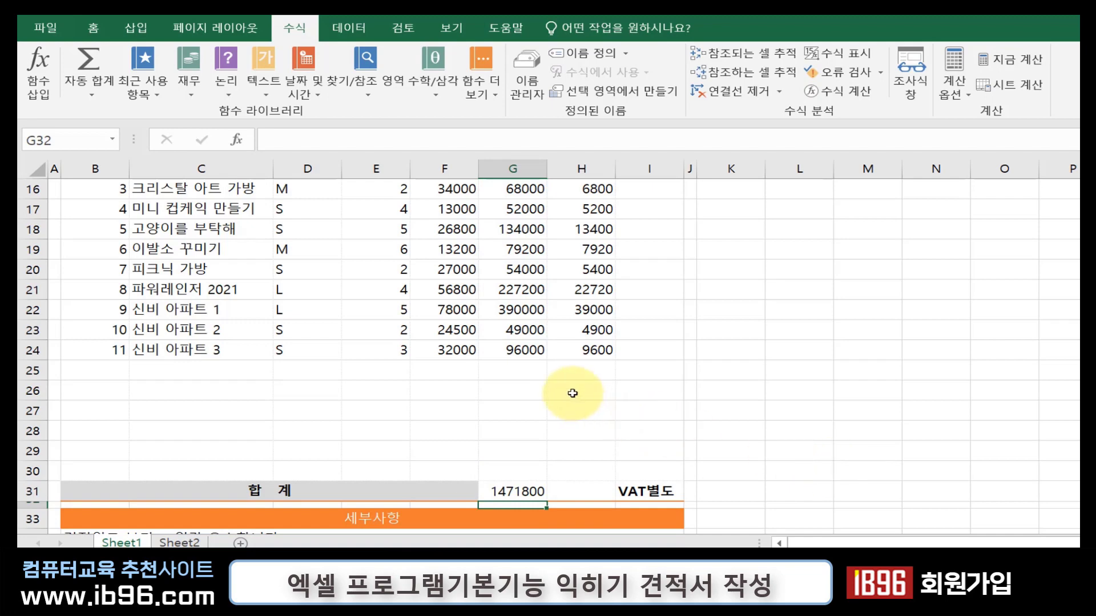
# - Test the 공급가액 total by entering 34440, 22222 and 12222 in G26:G28, and clear G25:G29
pyautogui.click(533, 390)
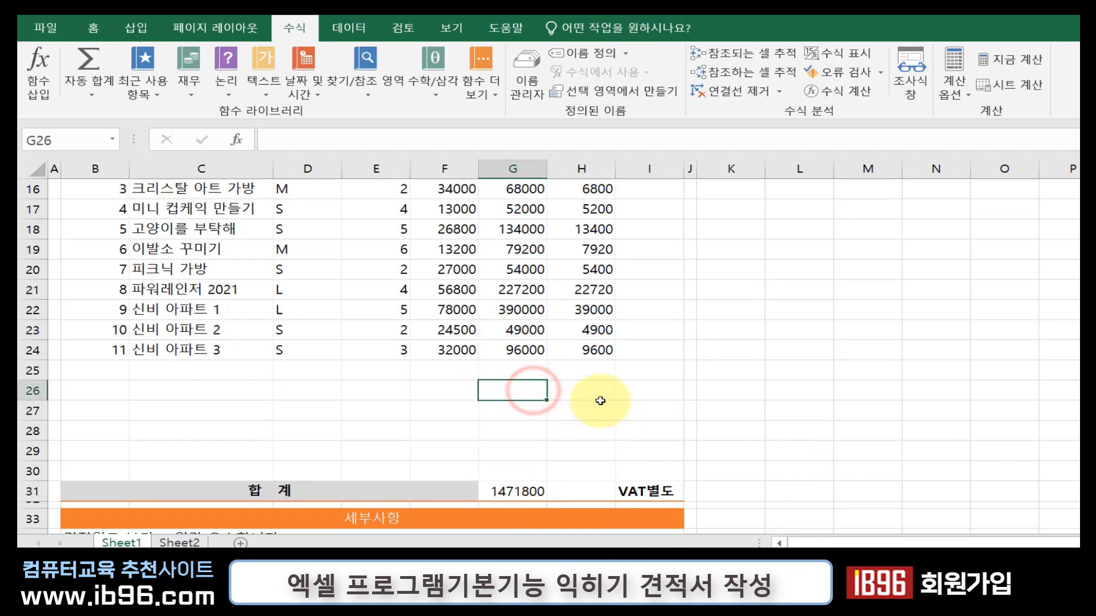
pyautogui.write('34440')
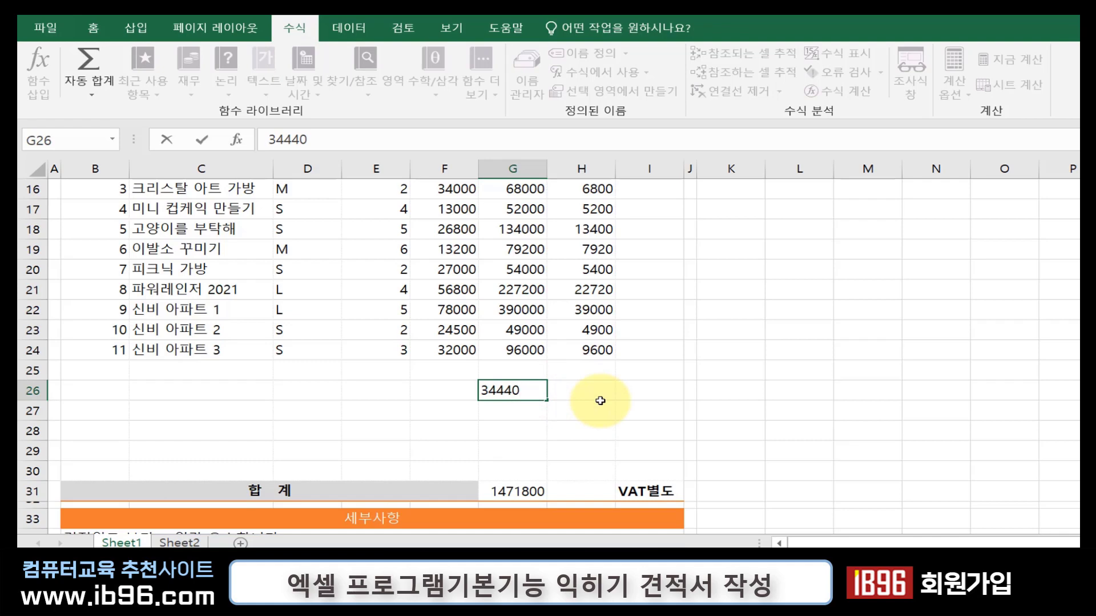
pyautogui.press('Return')
pyautogui.write('22222')
pyautogui.press('Return')
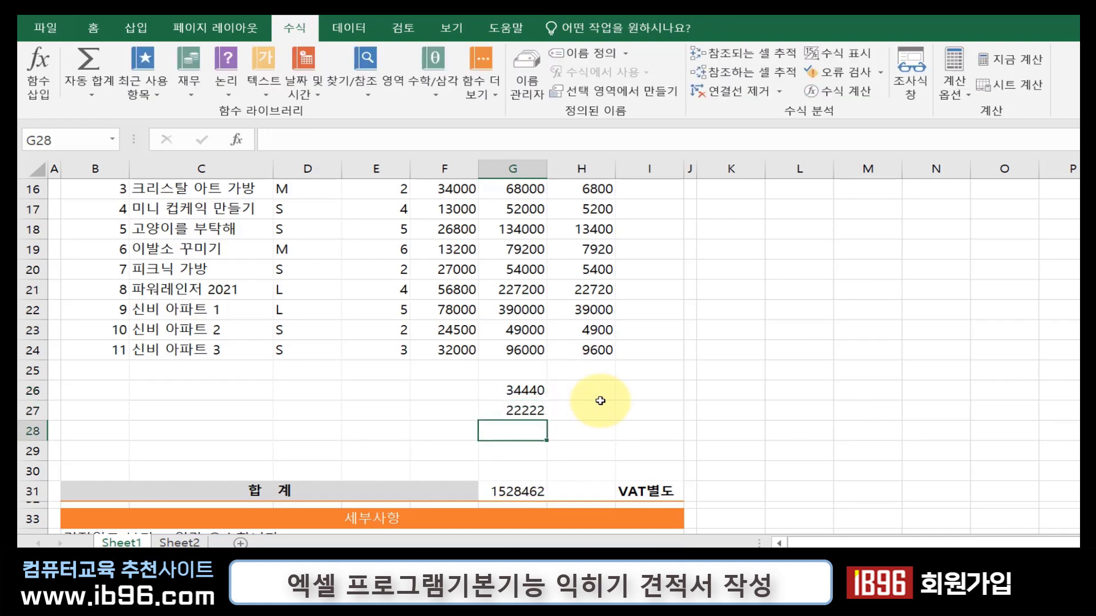
pyautogui.write('12222')
pyautogui.press('Return')
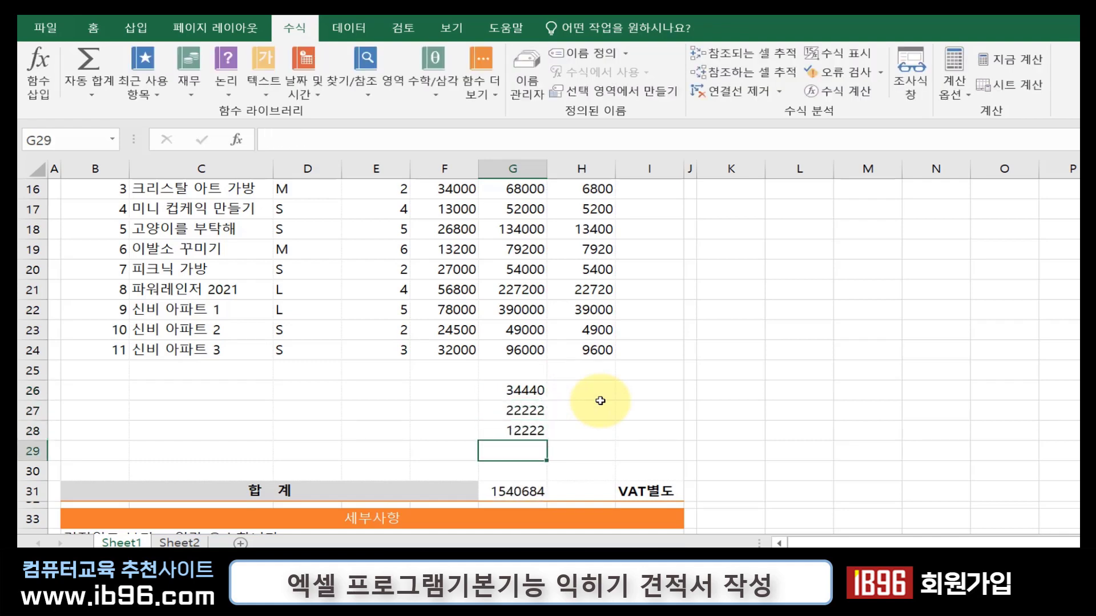
pyautogui.moveTo(521, 371); pyautogui.dragTo(520, 455)
pyautogui.press('Delete')
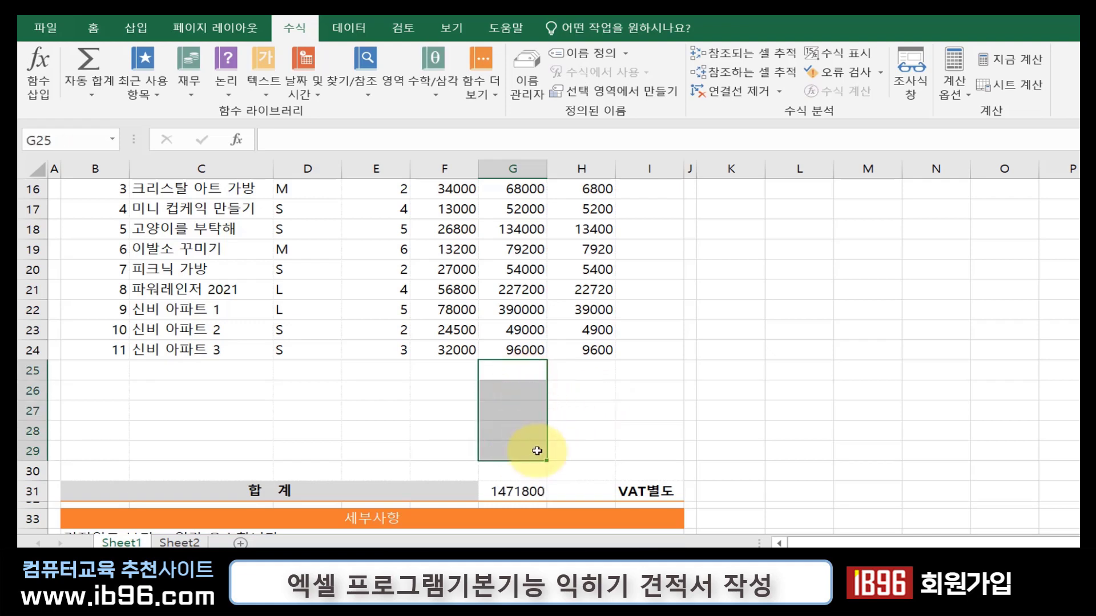
# - Check the total formula in G31 and the 공급가액 formulas of the first four items in G14:G17
pyautogui.click(530, 491)
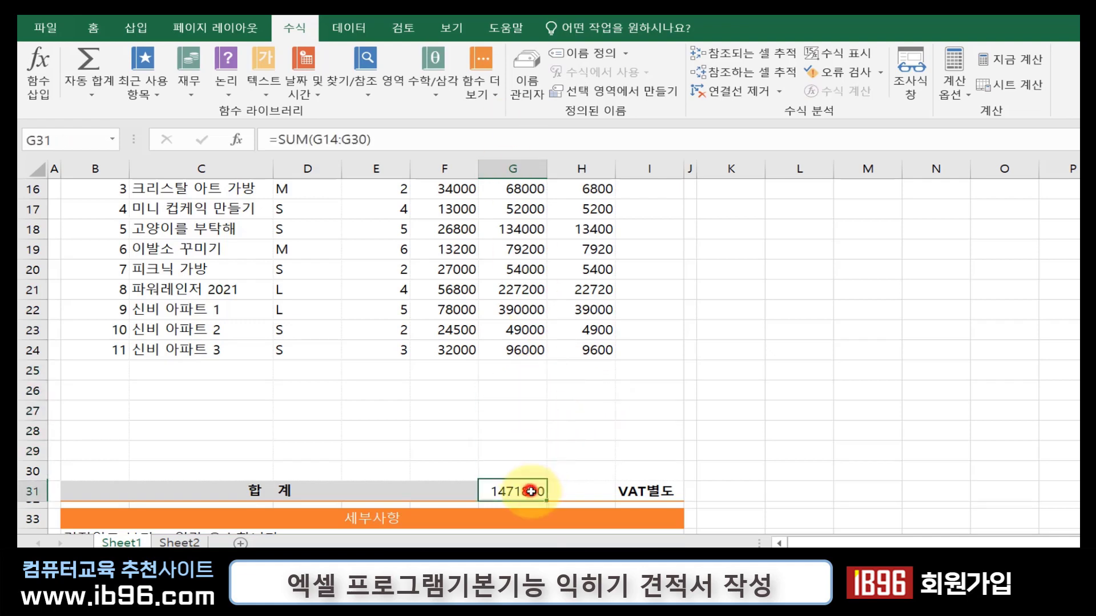
pyautogui.scroll(2, 608, 460)
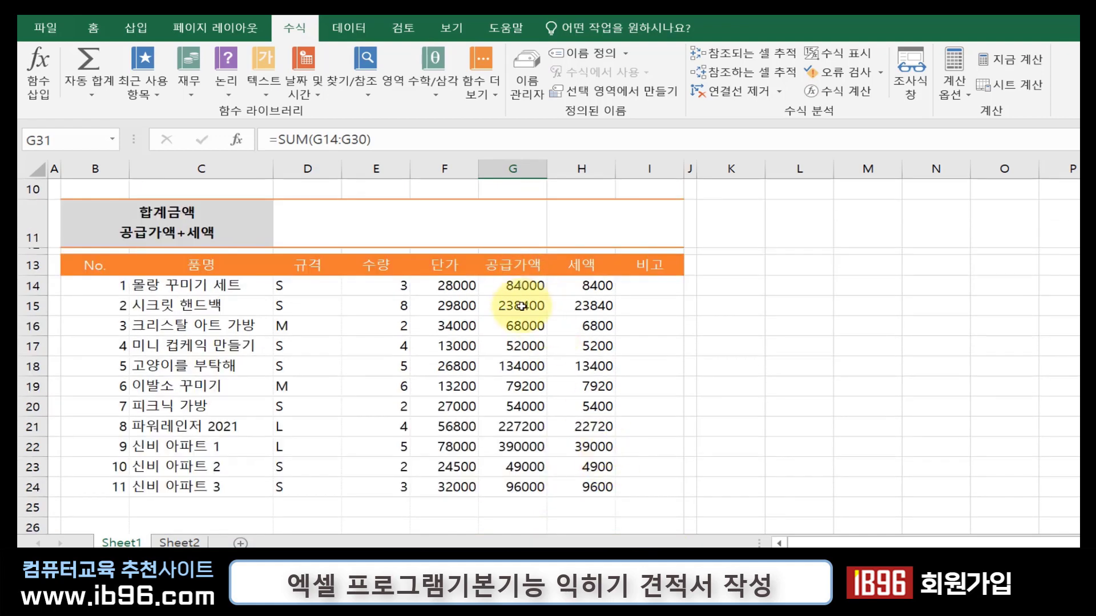
pyautogui.click(522, 286)
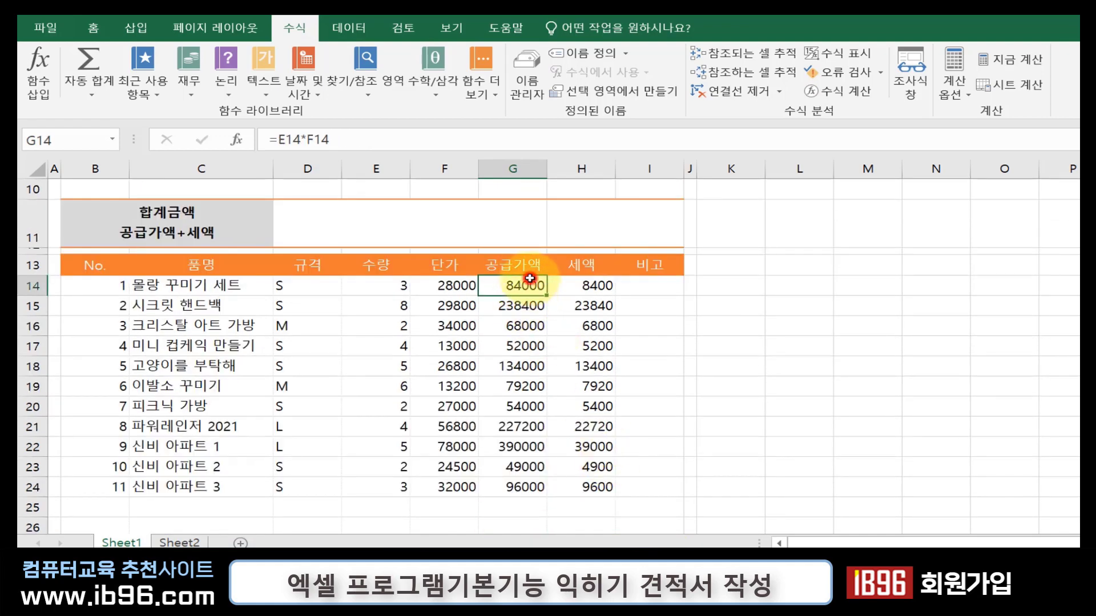
pyautogui.click(521, 306)
pyautogui.click(526, 325)
pyautogui.click(527, 345)
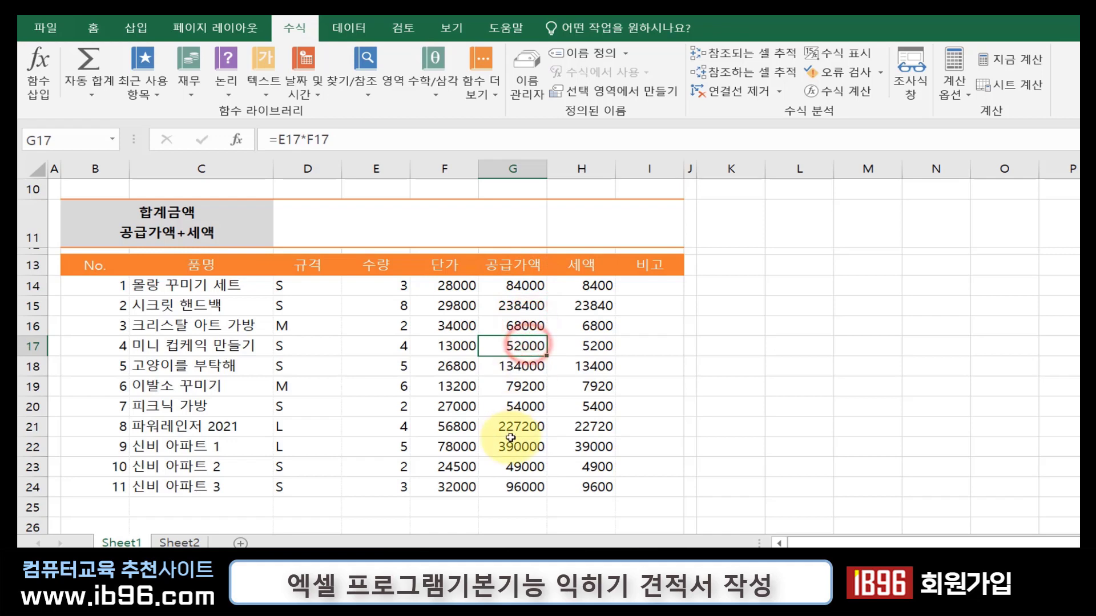
pyautogui.rightClick(35, 346)
pyautogui.click(102, 293)
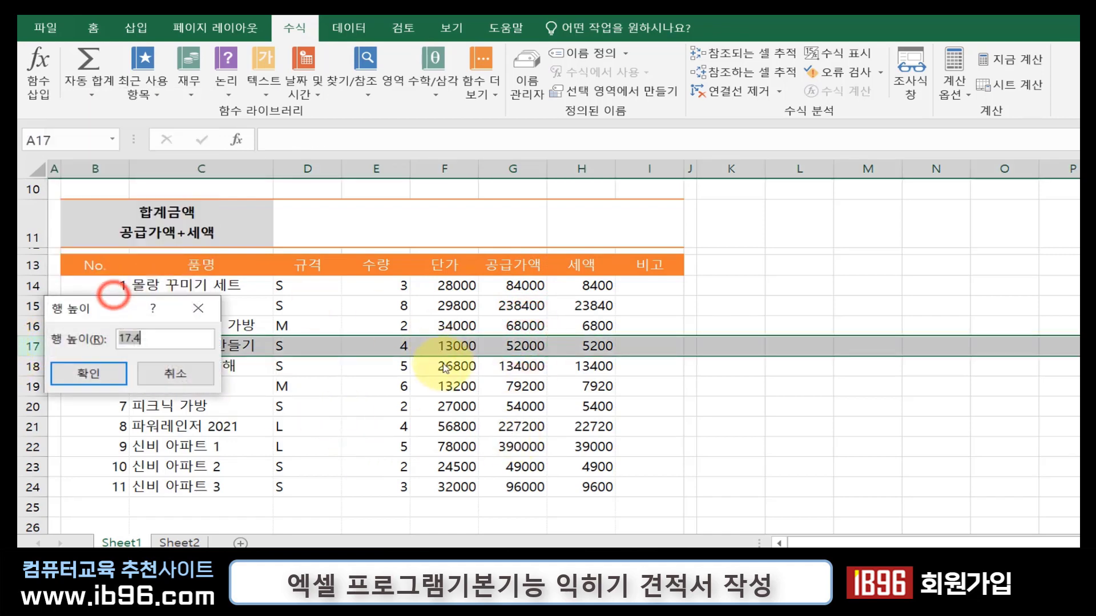
pyautogui.click(198, 373)
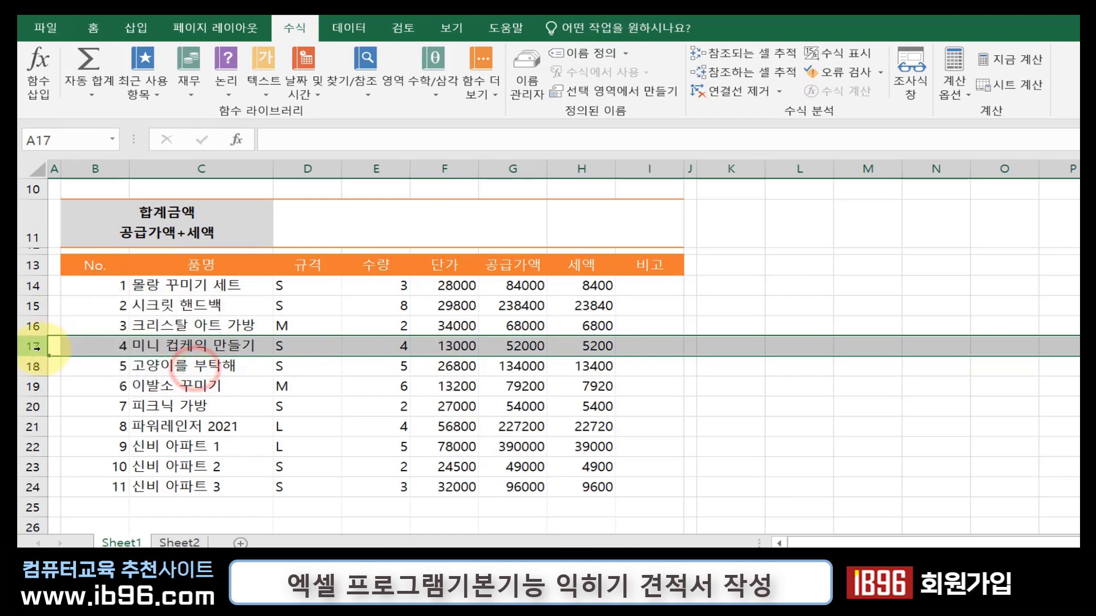
# - Try inserting a blank row above the 미니 컵케익 만들기 item in row 17, and undo the insertion
pyautogui.rightClick(36, 346)
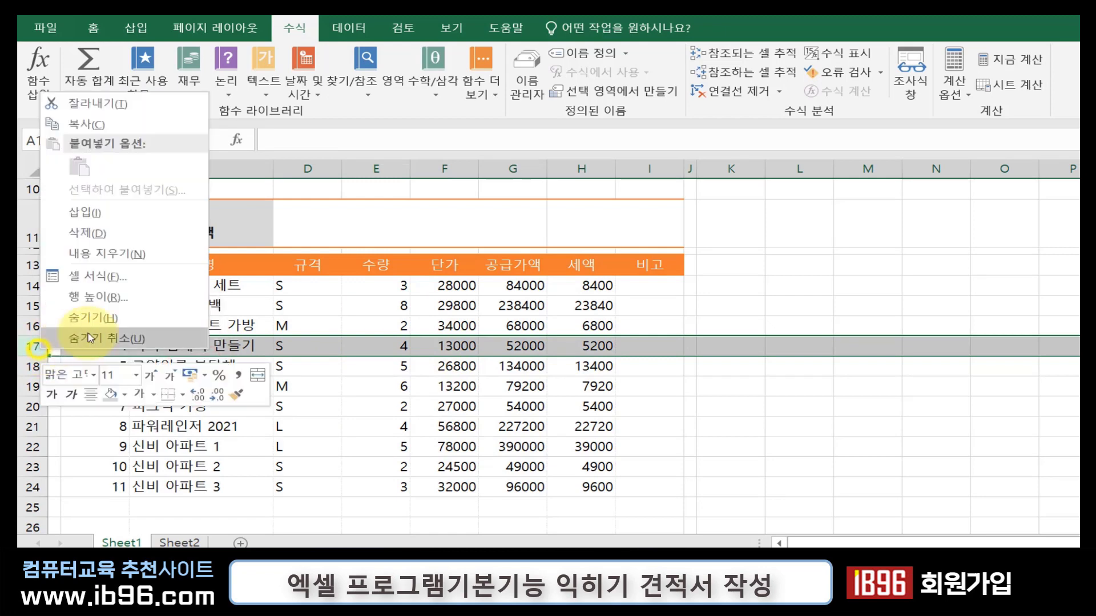
pyautogui.click(152, 213)
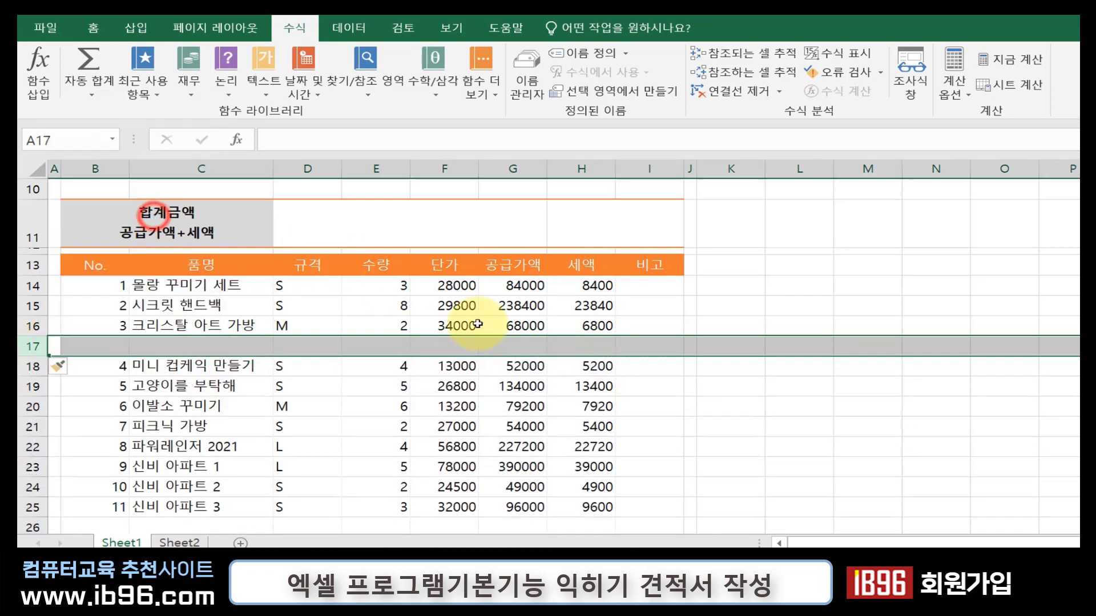
pyautogui.click(456, 286)
pyautogui.click(459, 305)
pyautogui.click(458, 326)
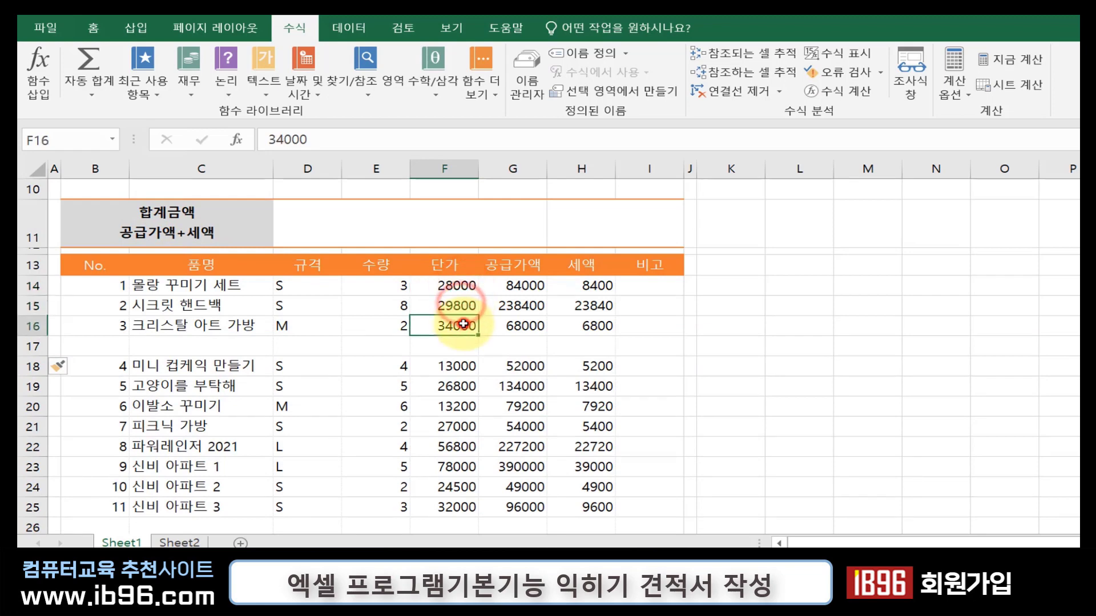
pyautogui.click(459, 366)
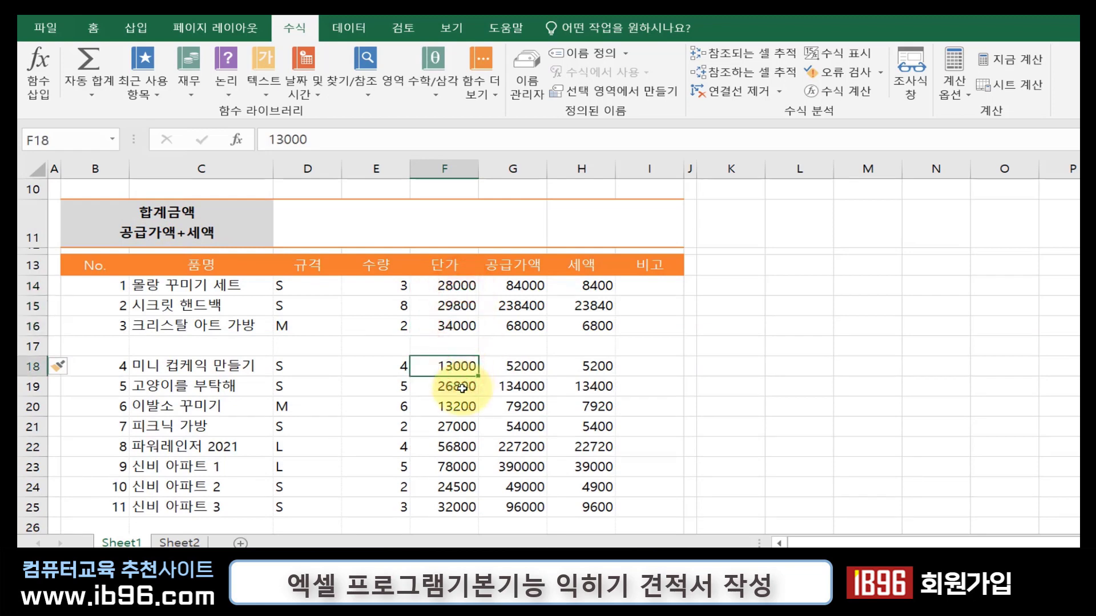
pyautogui.click(454, 348)
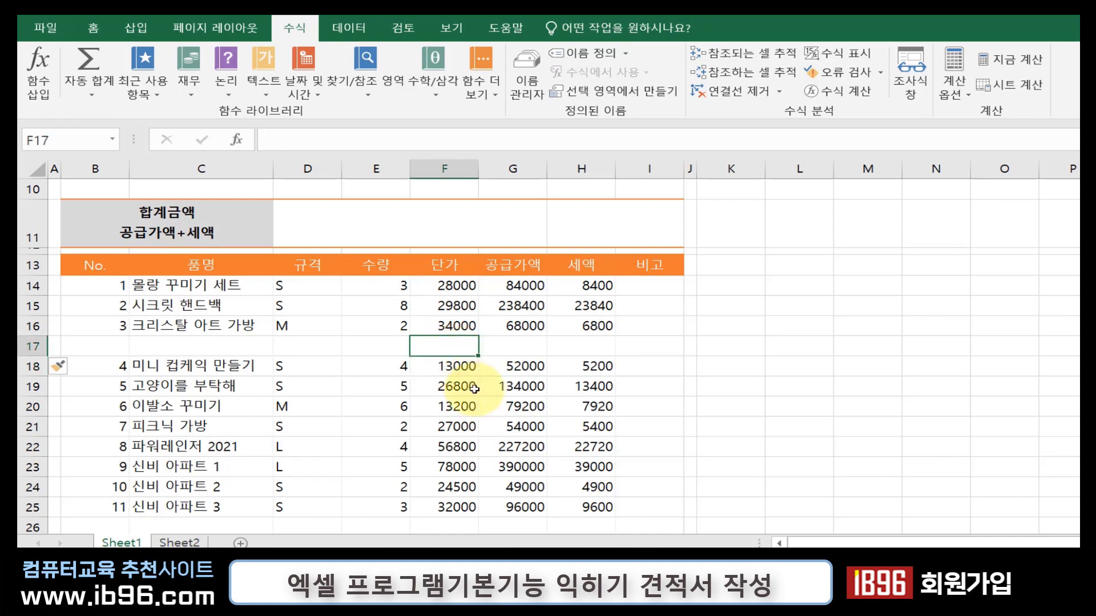
pyautogui.scroll(-2, 488, 514)
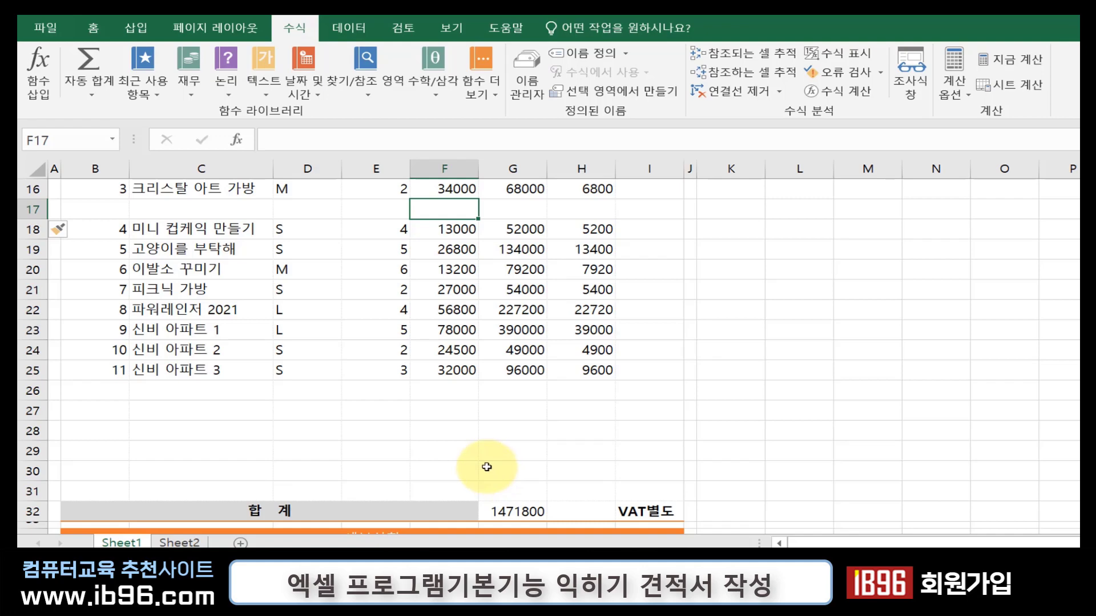
pyautogui.scroll(2, 486, 467)
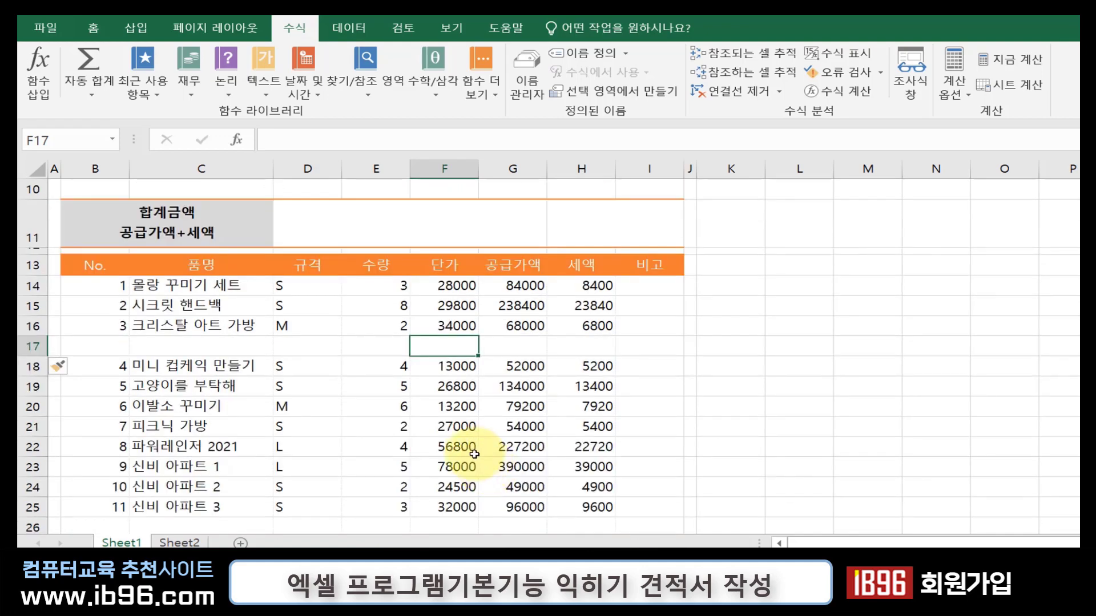
pyautogui.hotkey('ctrl', 'z')
# - Open the 공급가액 total formula in G31 to check its SUM range, and close it with the cell still selected
pyautogui.scroll(-3, 477, 456)
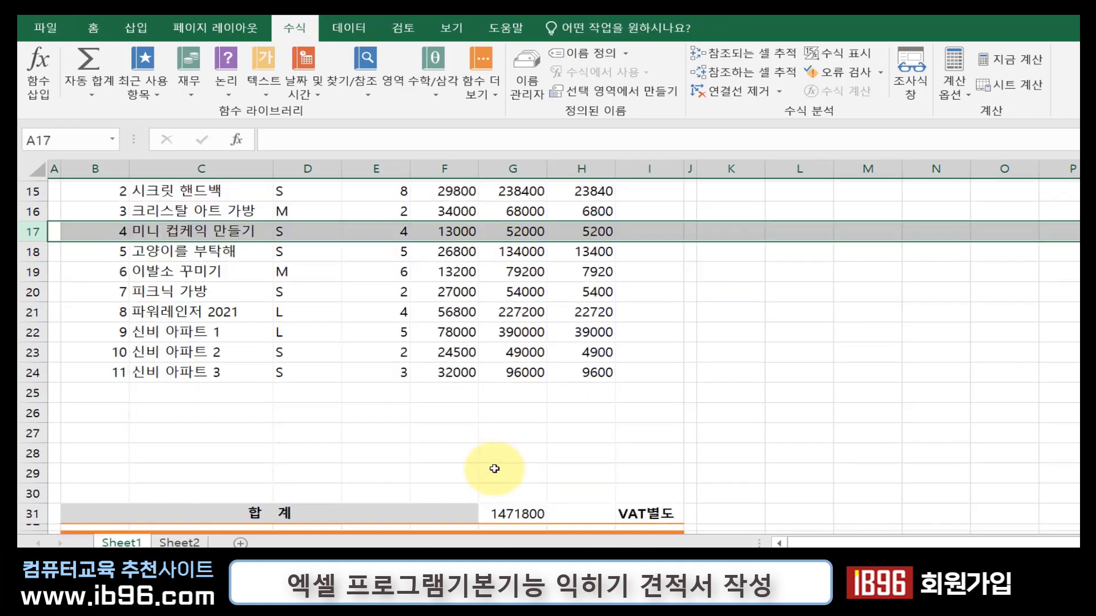
pyautogui.doubleClick(518, 432)
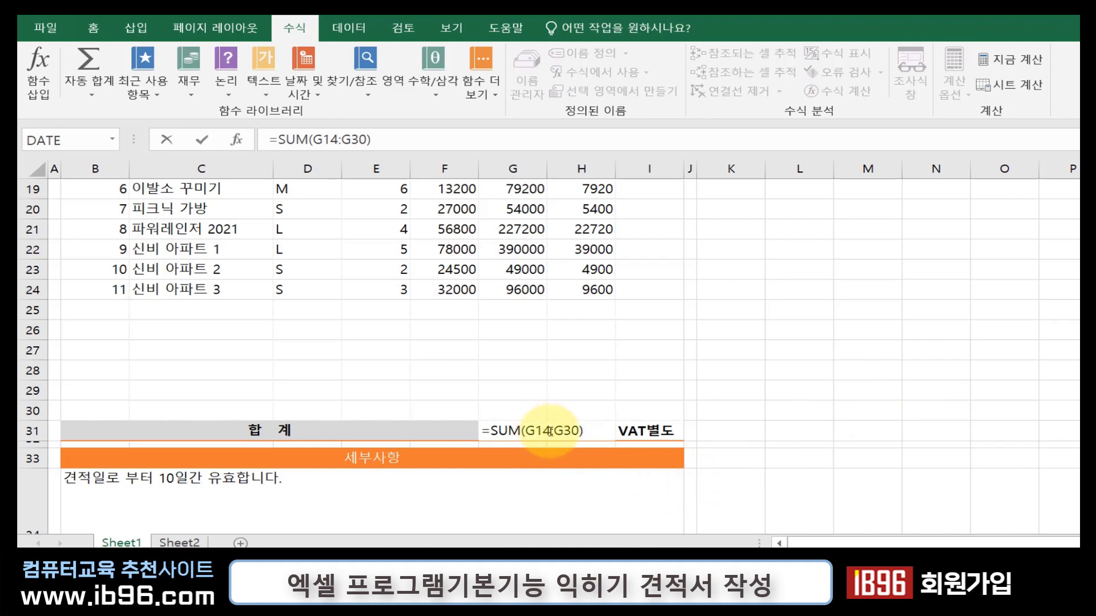
pyautogui.click(530, 433)
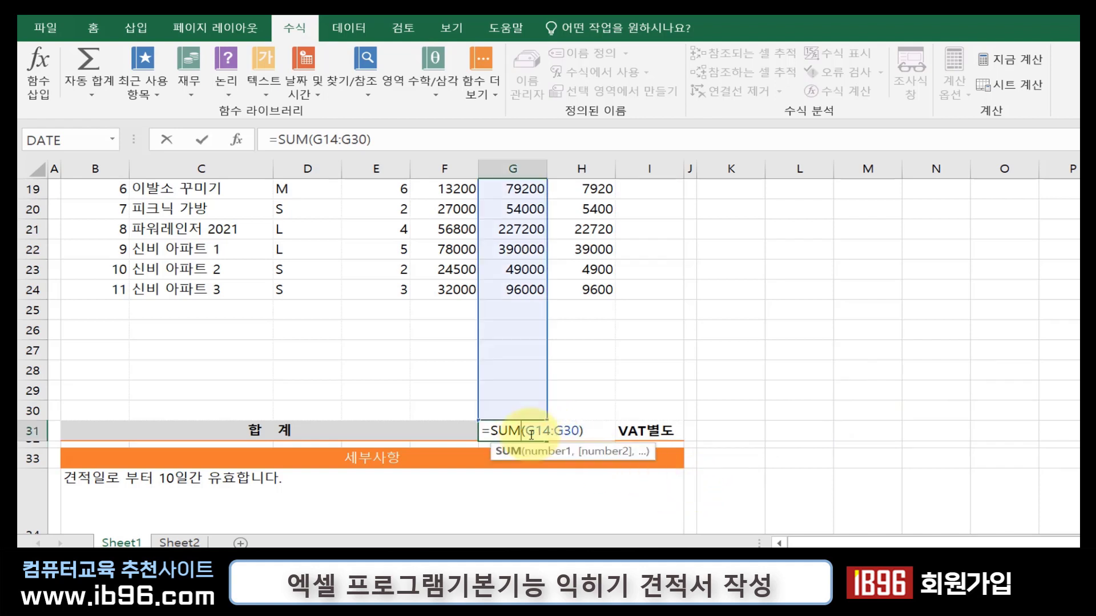
pyautogui.hotkey('ctrl', 'Return')
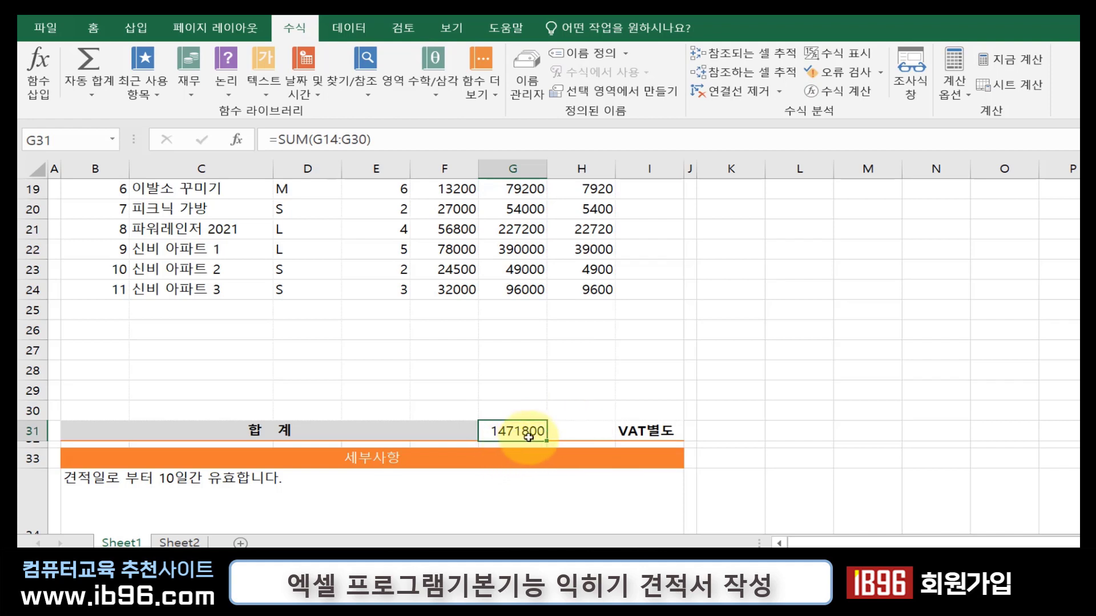
# - Fill the 공급가액 total formula from G31 into H31 for the 세액 total, and check its SUM range H14:H30
pyautogui.moveTo(546, 439); pyautogui.dragTo(600, 436)
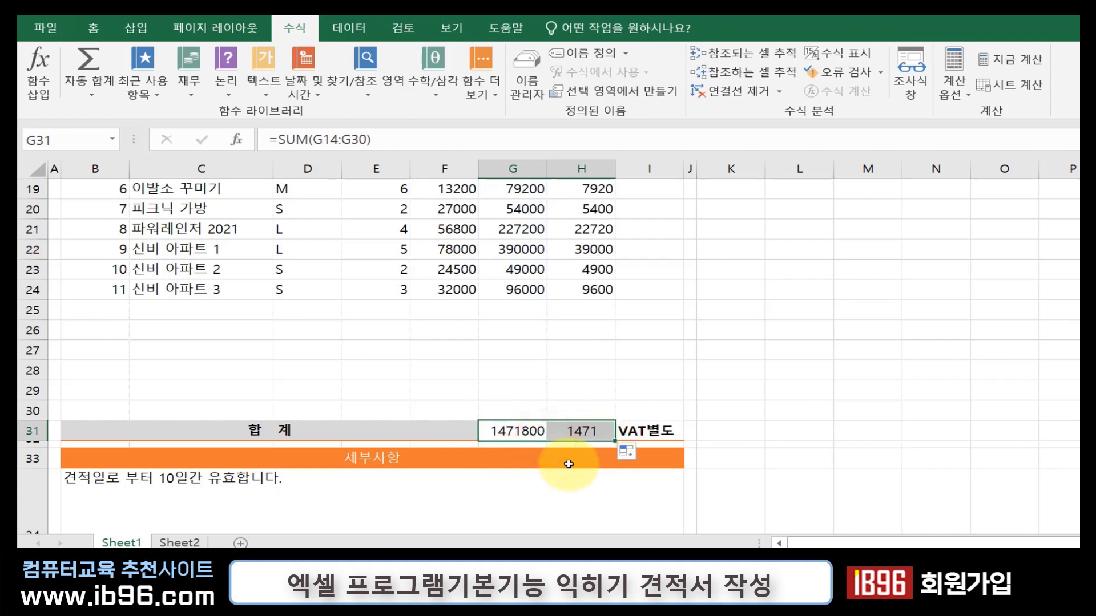
pyautogui.doubleClick(570, 429)
pyautogui.scroll(5, 575, 425)
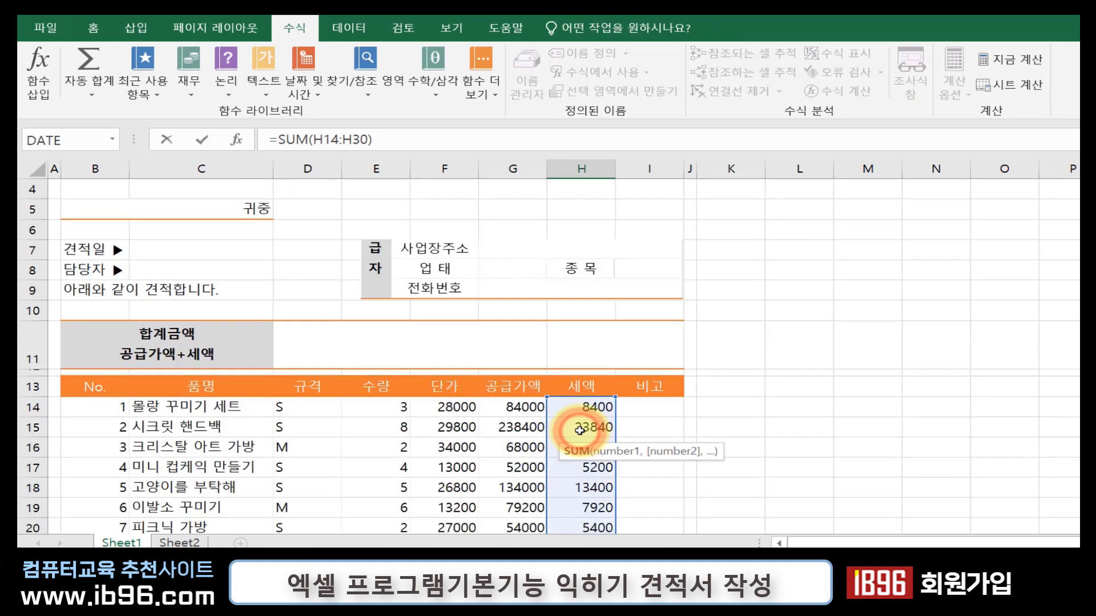
pyautogui.scroll(-5, 582, 417)
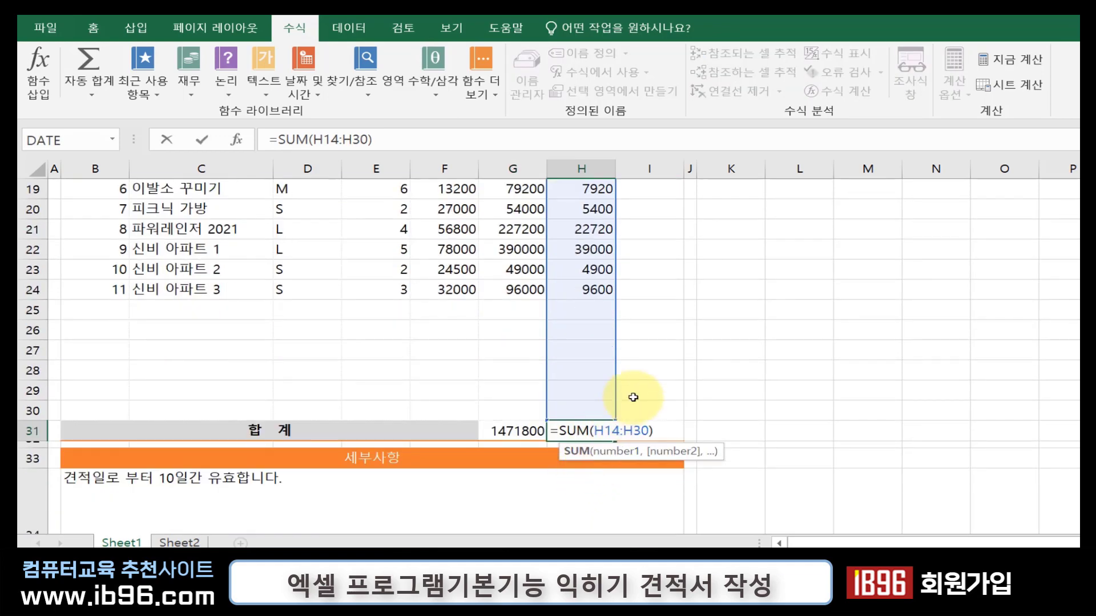
pyautogui.press('Return')
pyautogui.scroll(1, 631, 391)
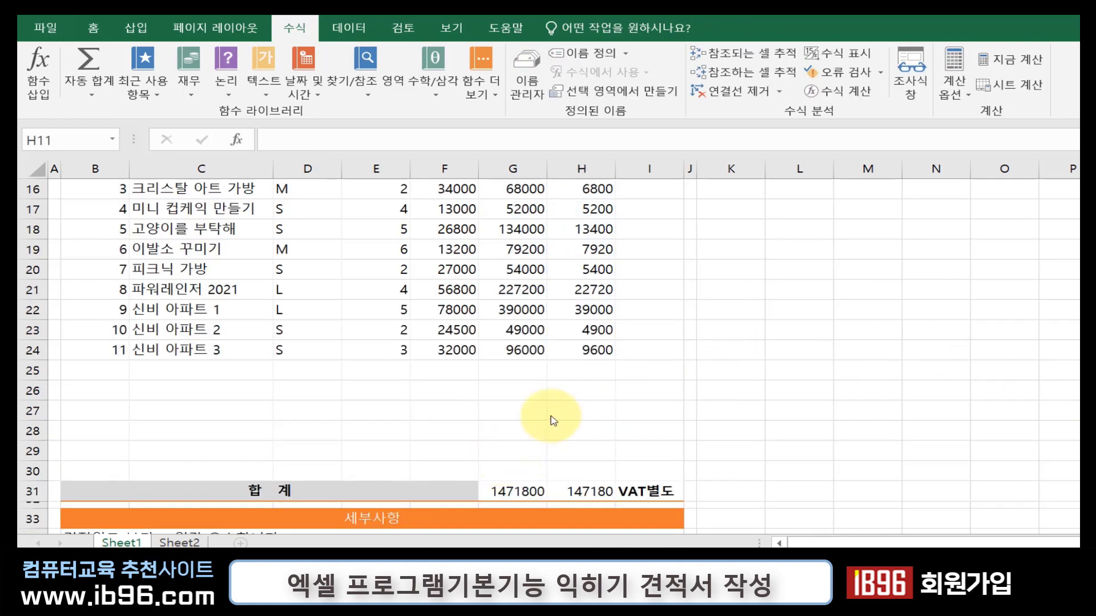
# - Test an automatic average of the 공급가액 column in G30, using AVERAGE over G14:G29
pyautogui.click(529, 470)
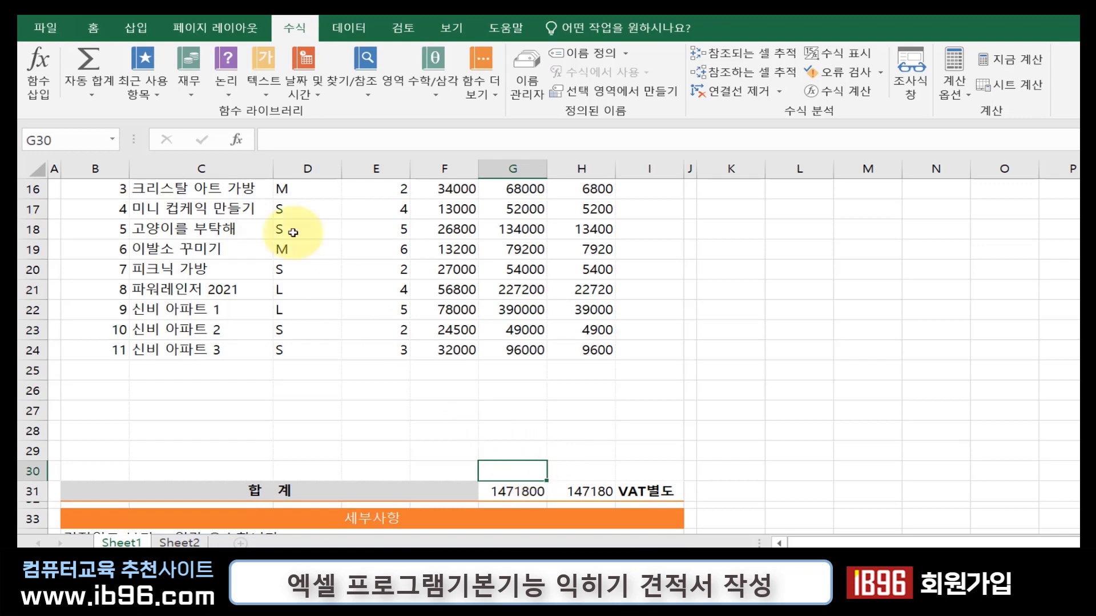
pyautogui.click(96, 89)
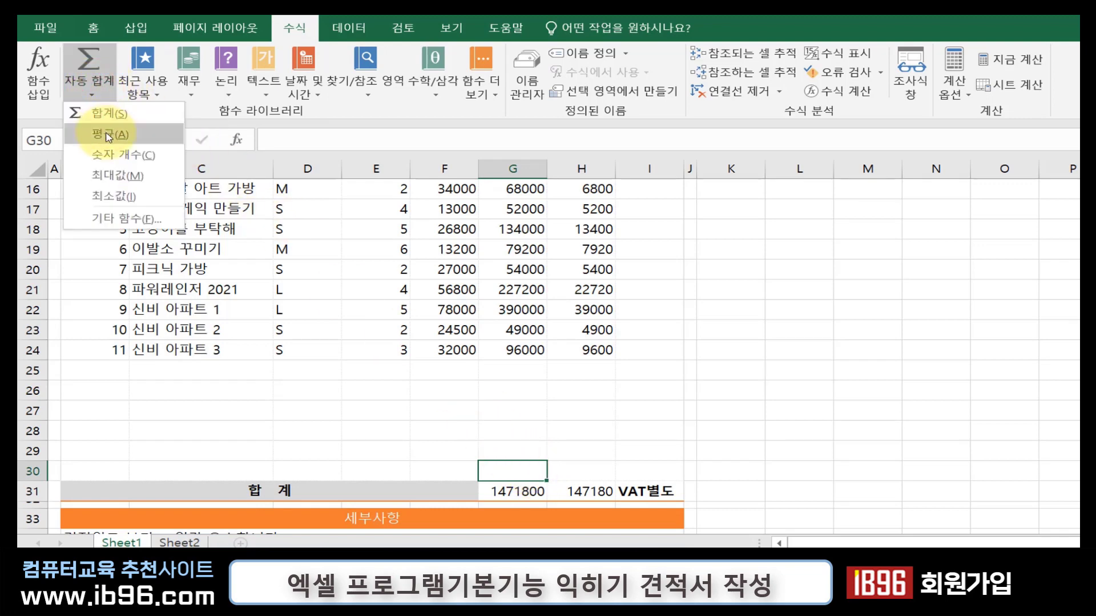
pyautogui.click(107, 136)
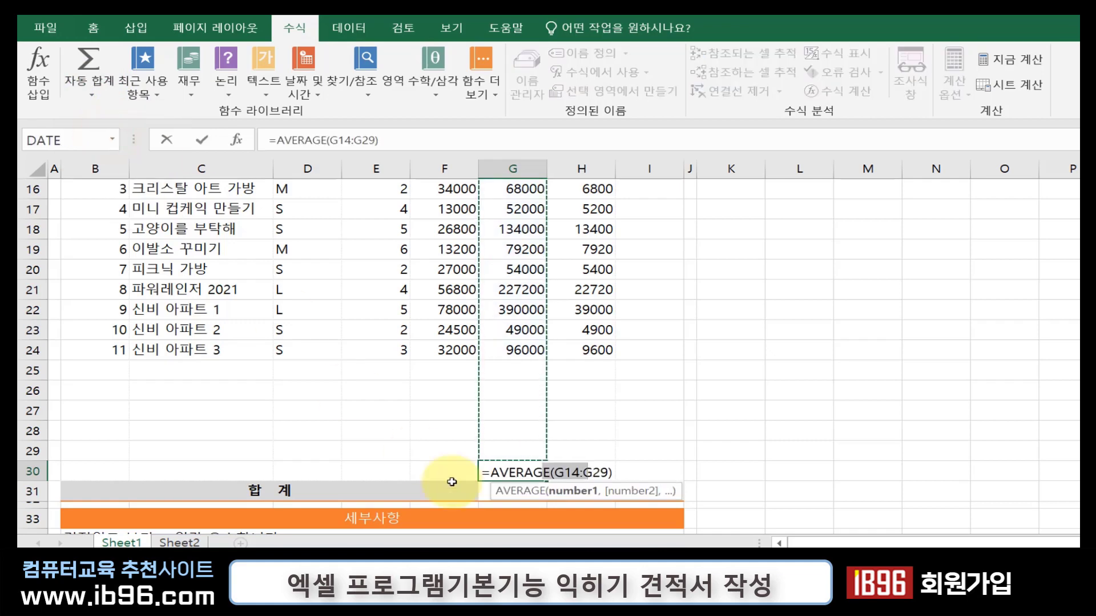
pyautogui.scroll(2, 558, 372)
pyautogui.scroll(-3, 570, 451)
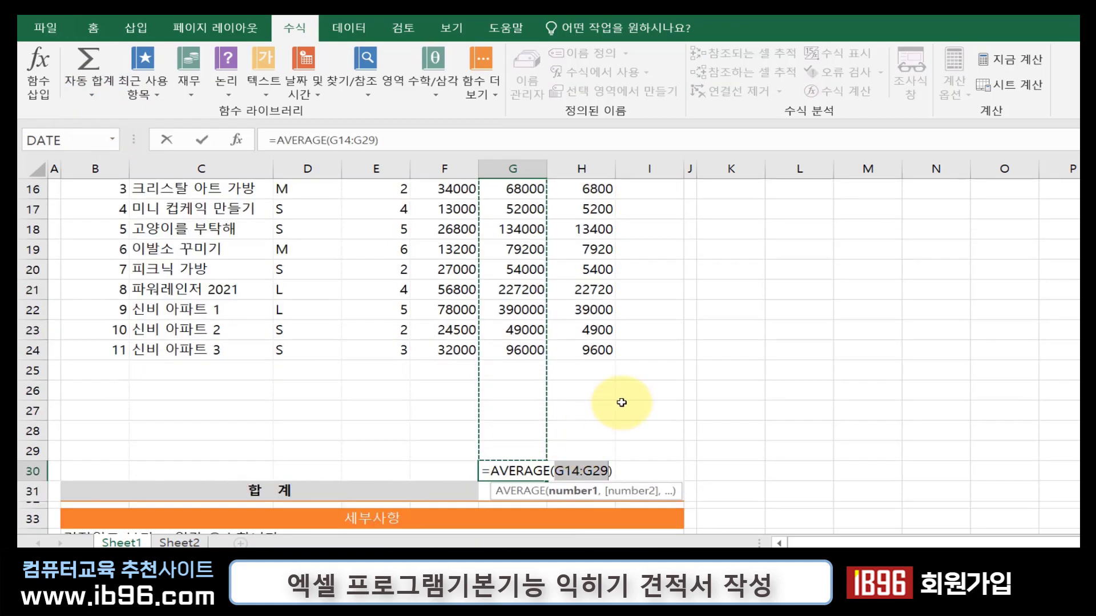
pyautogui.press('Return')
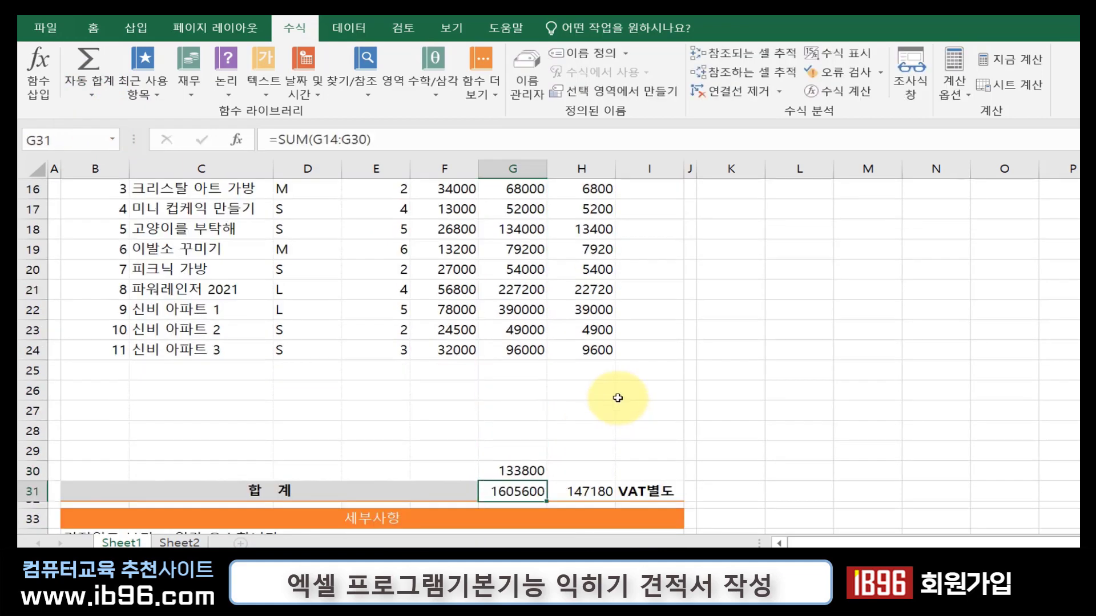
# - Test an automatic average in H30, accepting the suggested reference G30
pyautogui.click(588, 467)
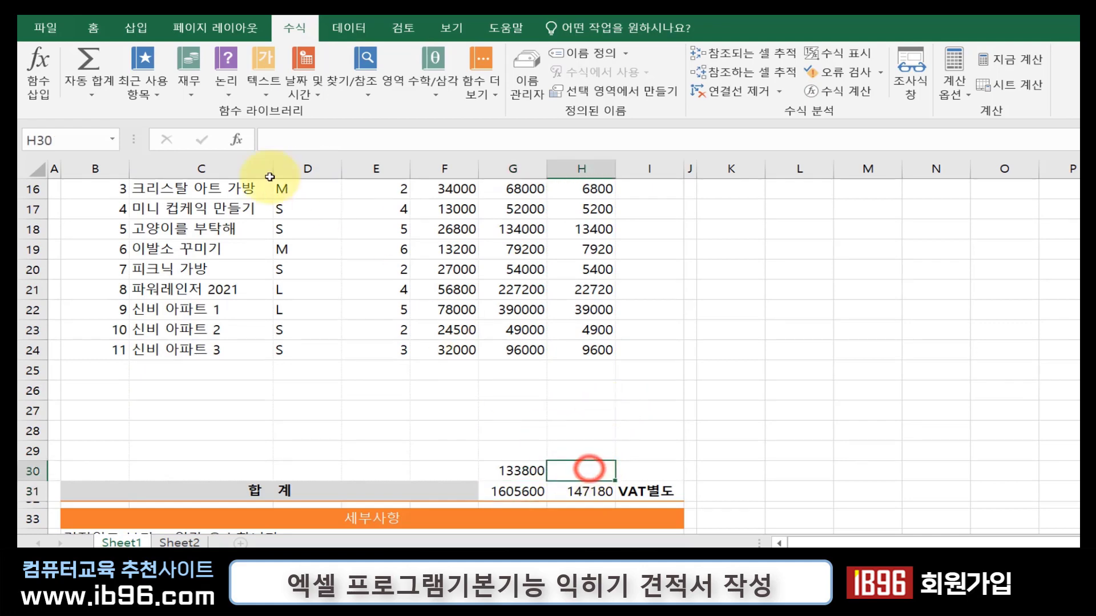
pyautogui.click(91, 96)
pyautogui.click(109, 132)
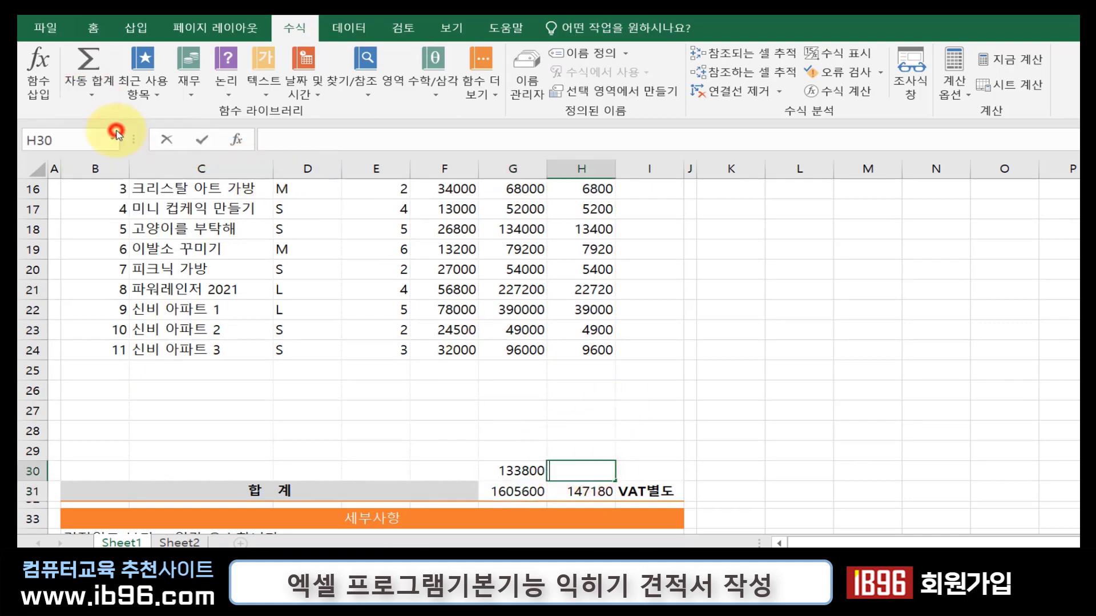
pyautogui.press('Return')
# - Test an automatic number count of the 공급가액 column in G29, using COUNT over G14:G28
pyautogui.click(503, 448)
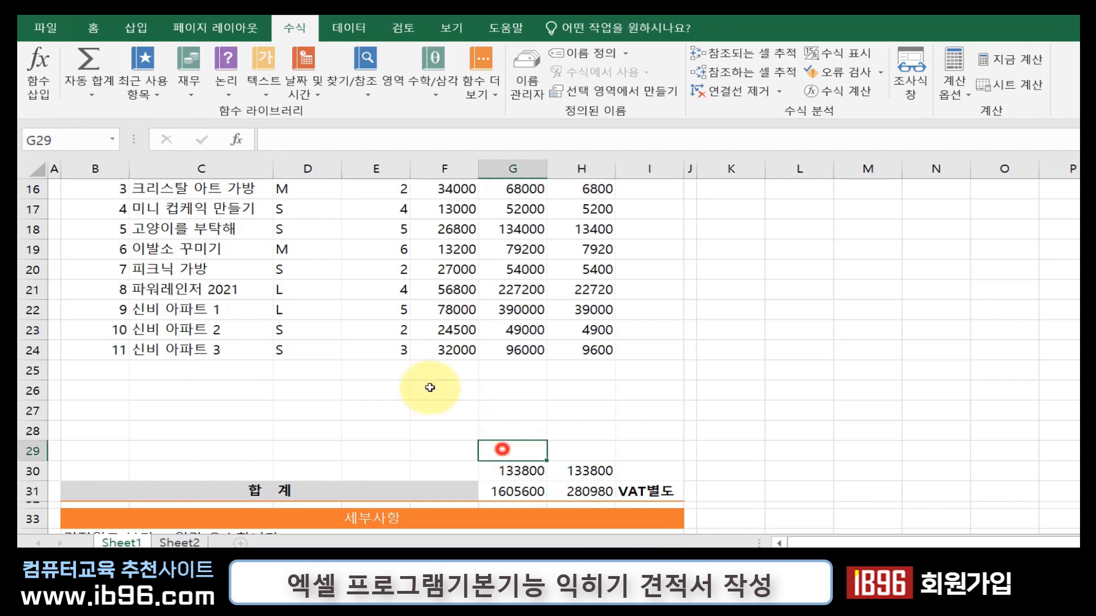
pyautogui.click(90, 96)
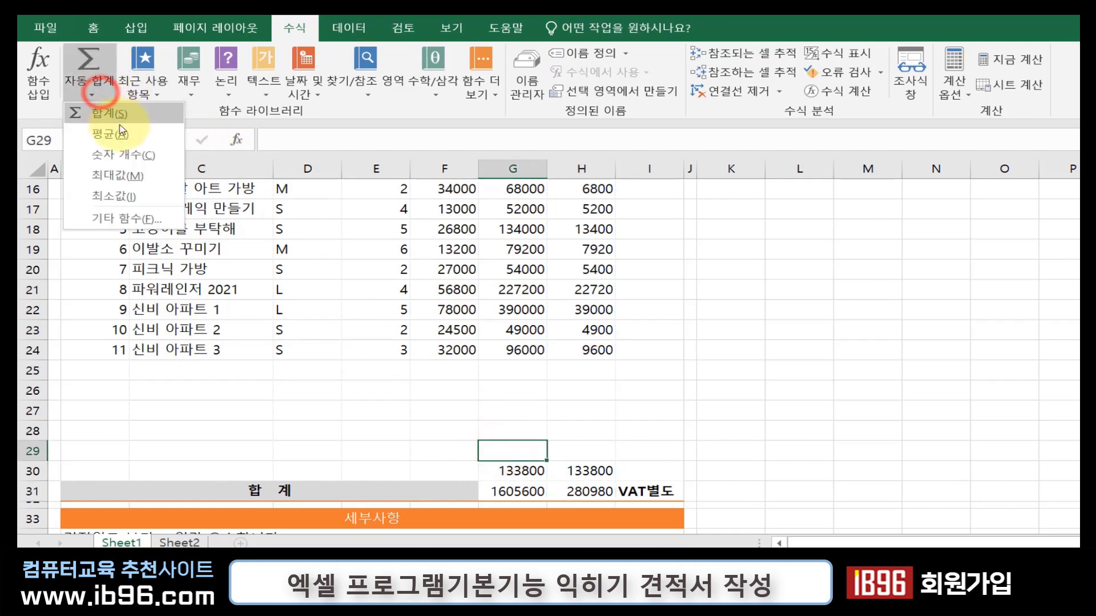
pyautogui.click(128, 153)
pyautogui.scroll(3, 519, 346)
pyautogui.scroll(-3, 520, 344)
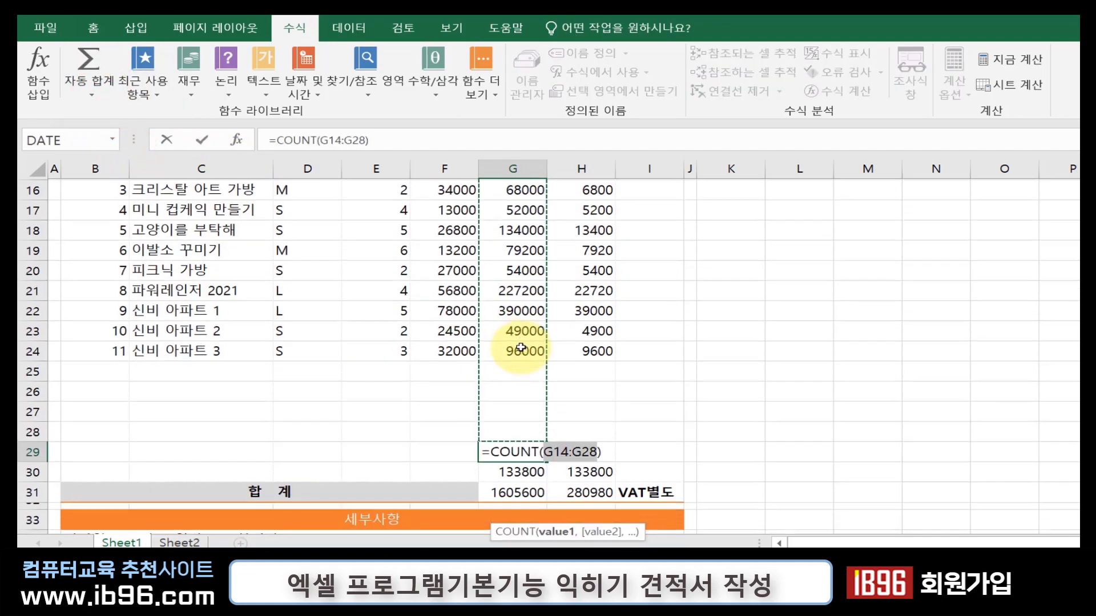
pyautogui.press('Return')
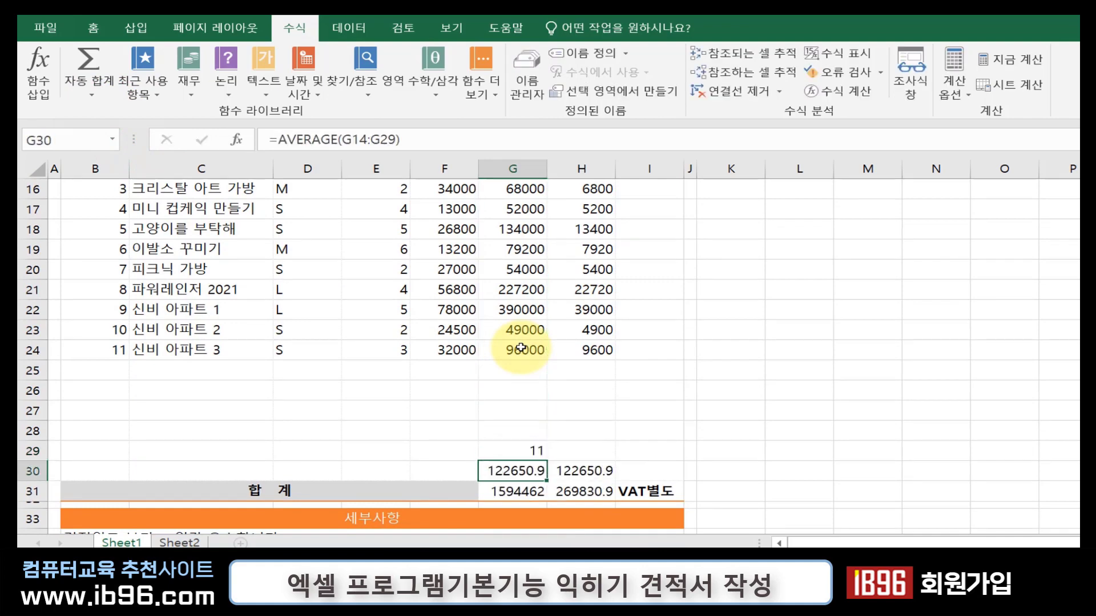
# - Test a MAX formula over the items' 세액 values in H29, and clear the test formulas in G29:H30
pyautogui.click(578, 451)
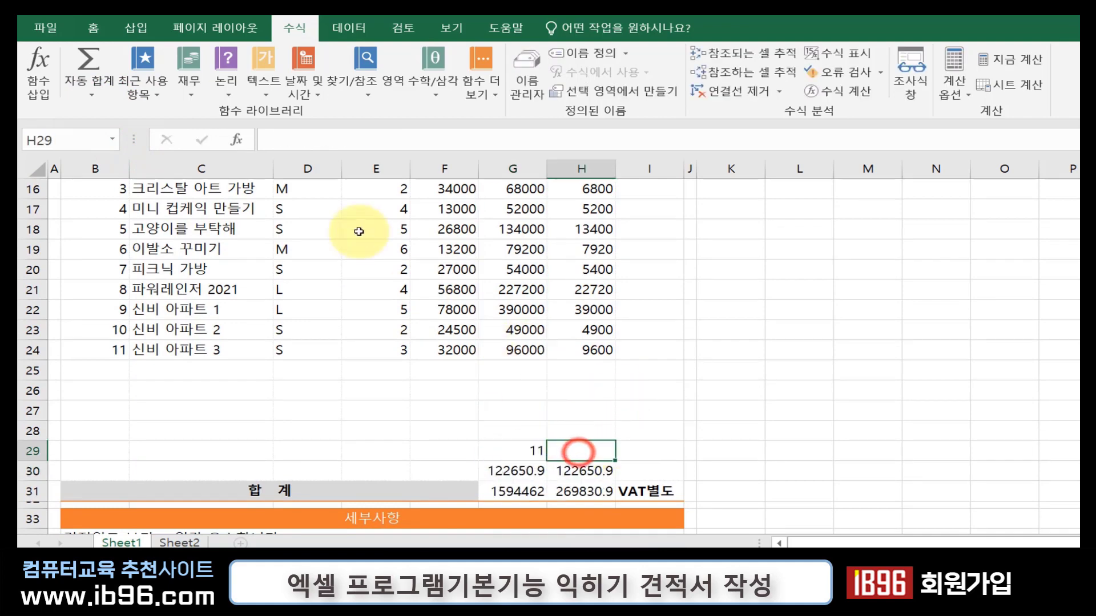
pyautogui.click(87, 93)
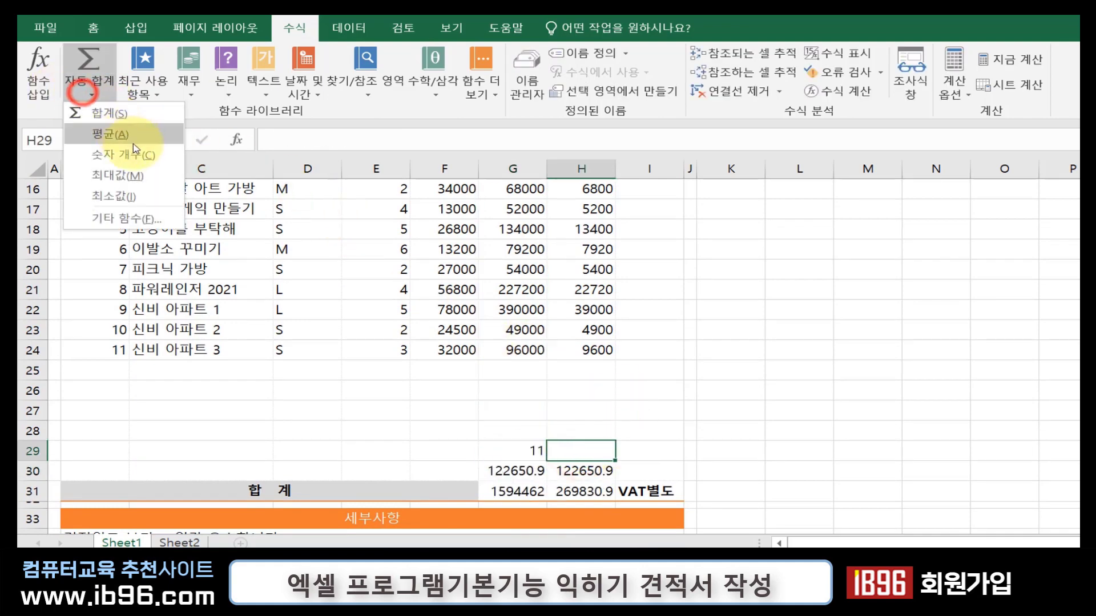
pyautogui.click(148, 177)
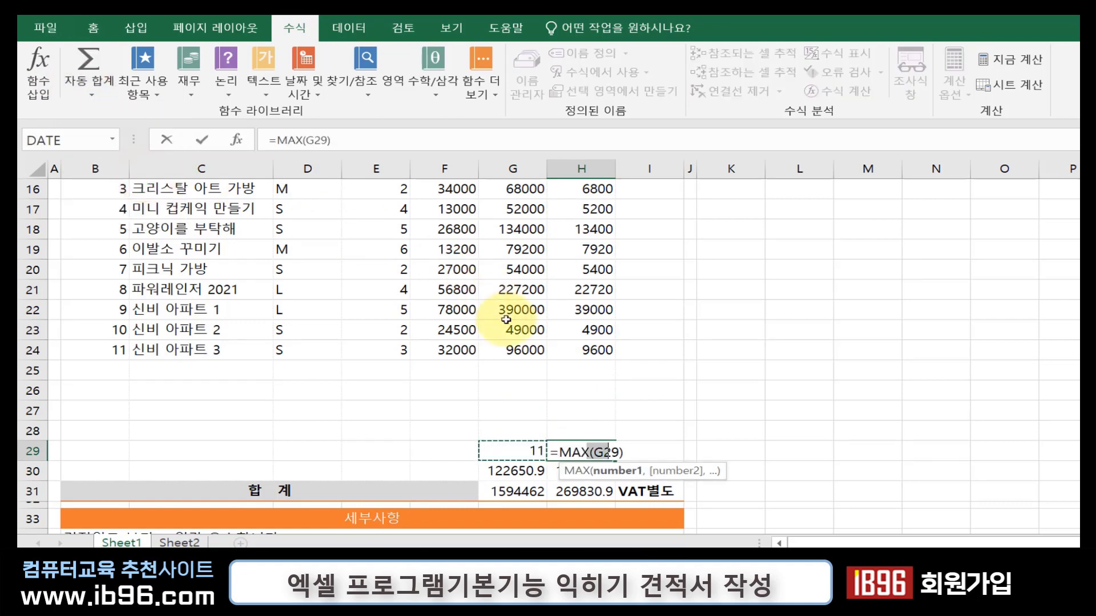
pyautogui.moveTo(581, 352); pyautogui.dragTo(597, 215)
pyautogui.press('Return')
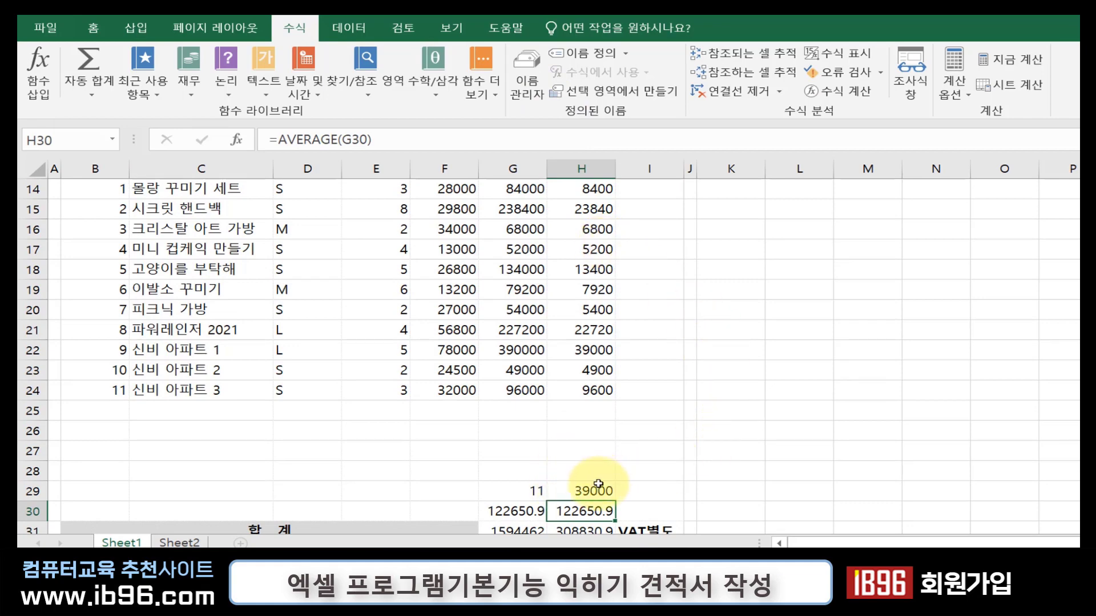
pyautogui.moveTo(516, 491); pyautogui.dragTo(569, 510)
pyautogui.press('Delete')
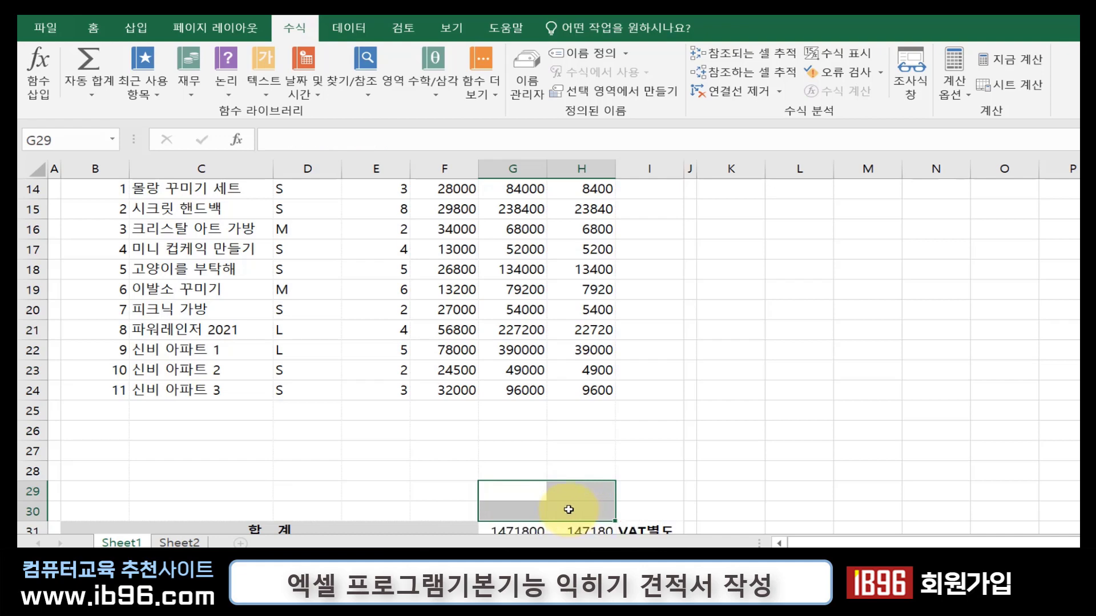
# - Test a manually written SUM formula over G14:G24 in G29, and clear the cell
pyautogui.click(538, 491)
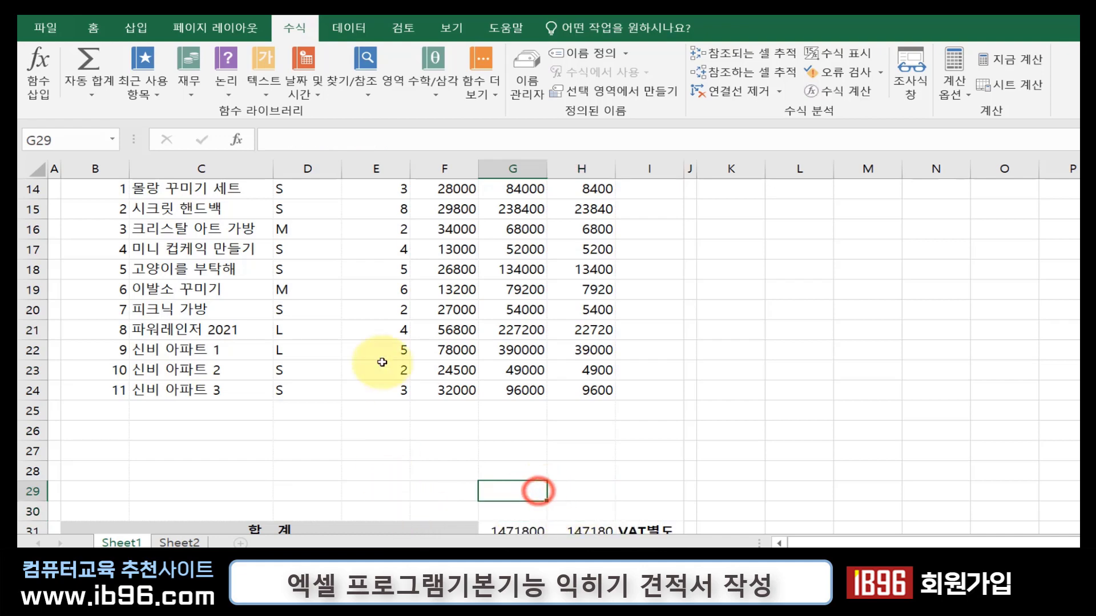
pyautogui.click(83, 90)
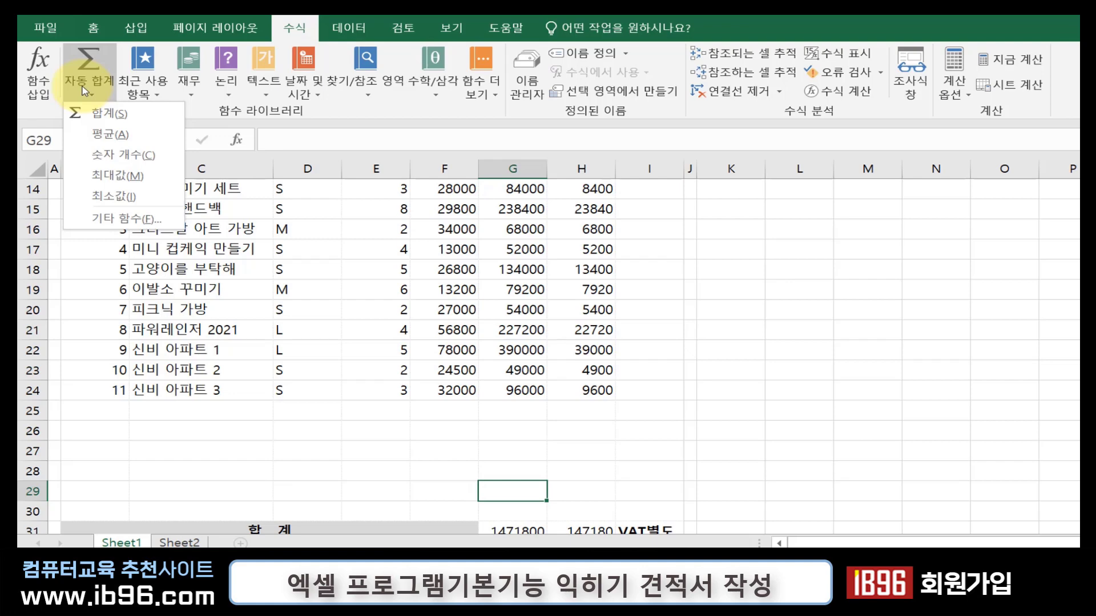
pyautogui.click(524, 489)
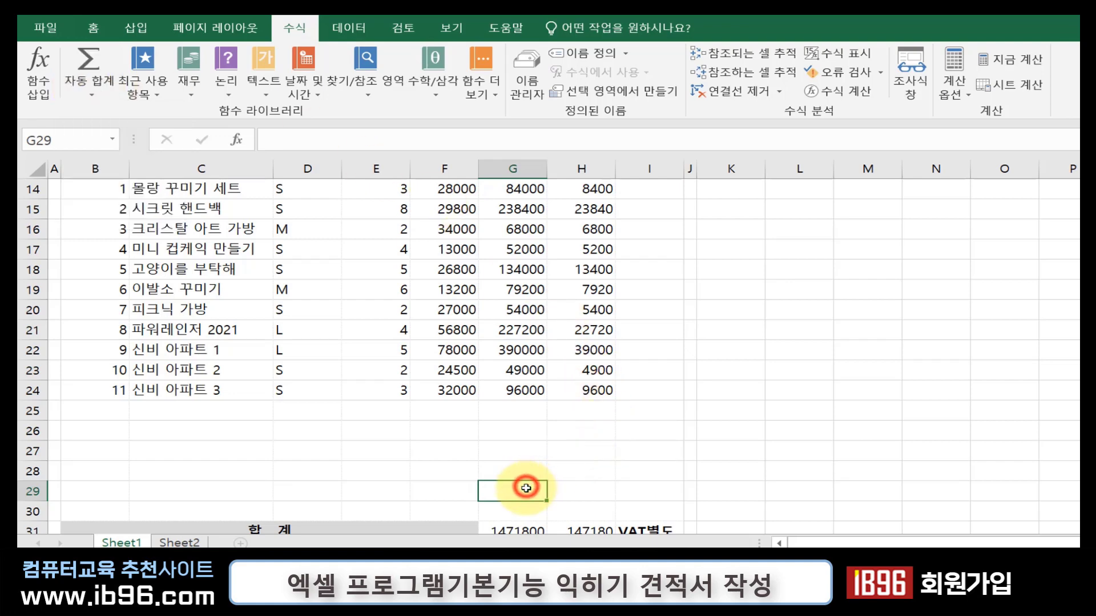
pyautogui.write('=')
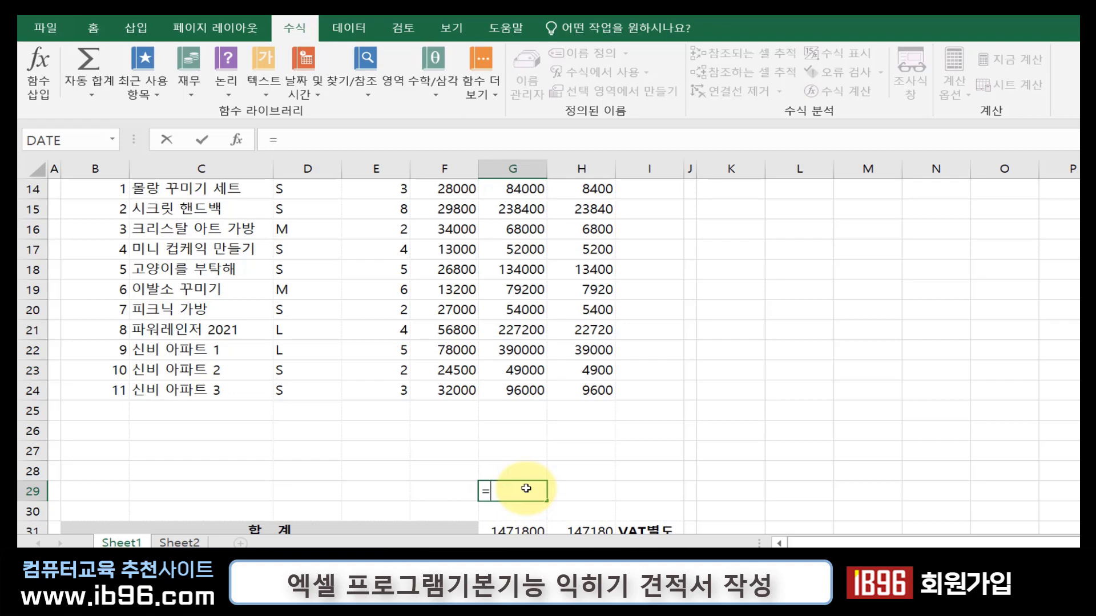
pyautogui.write('sum')
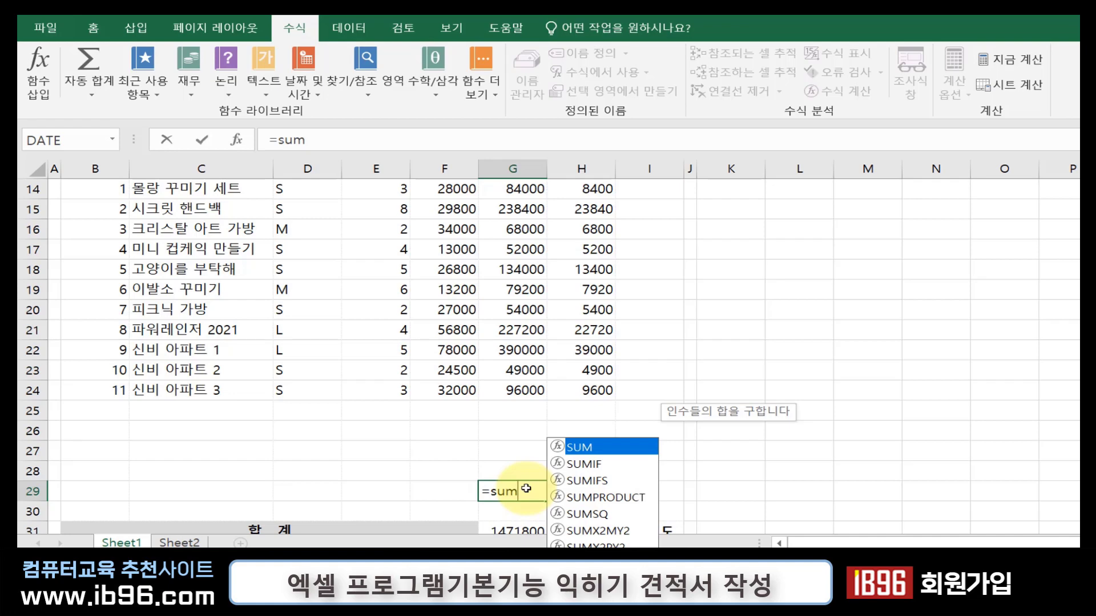
pyautogui.press('Tab')
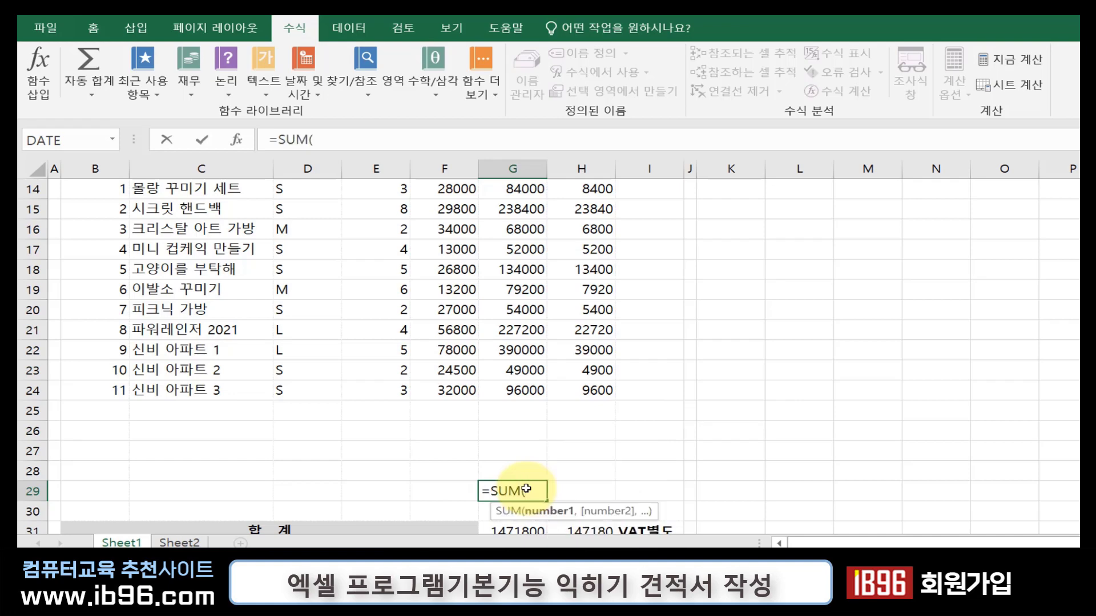
pyautogui.moveTo(516, 399); pyautogui.dragTo(515, 217)
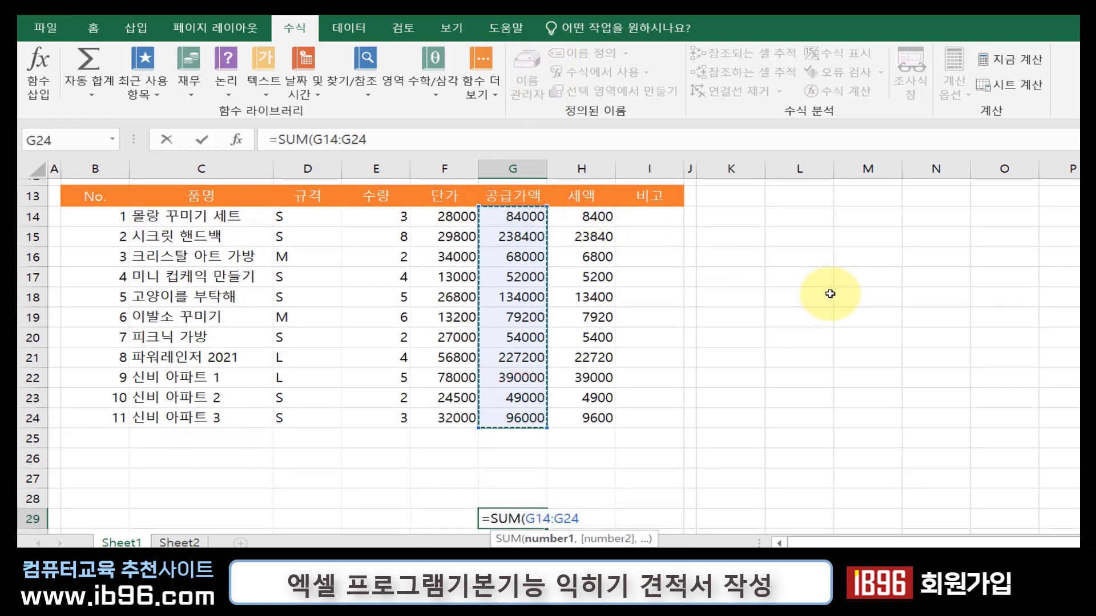
pyautogui.press('Return')
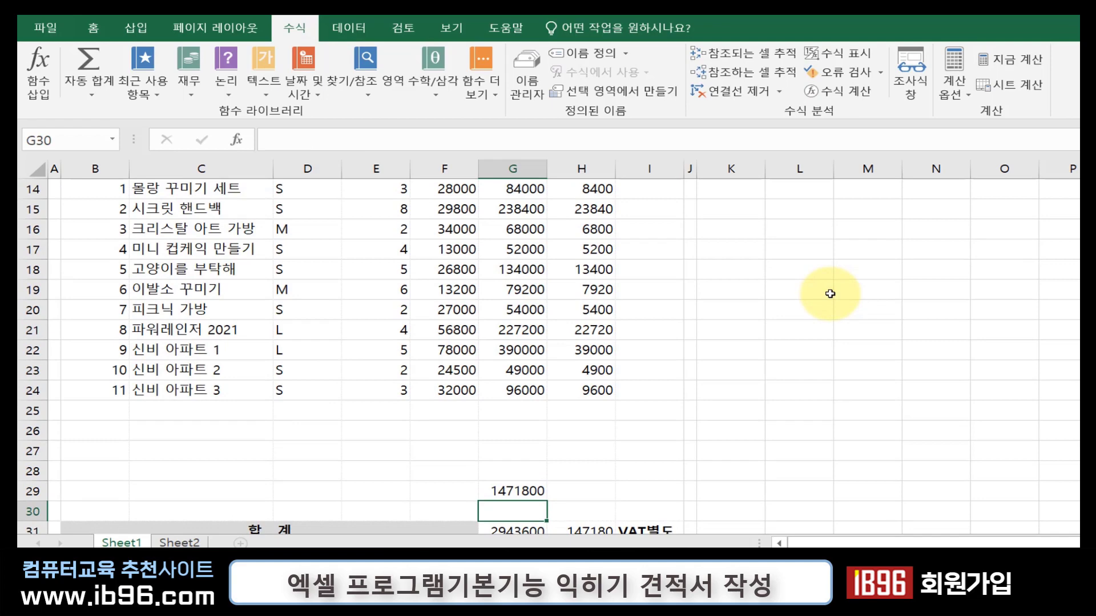
pyautogui.press('Up')
pyautogui.press('Delete')
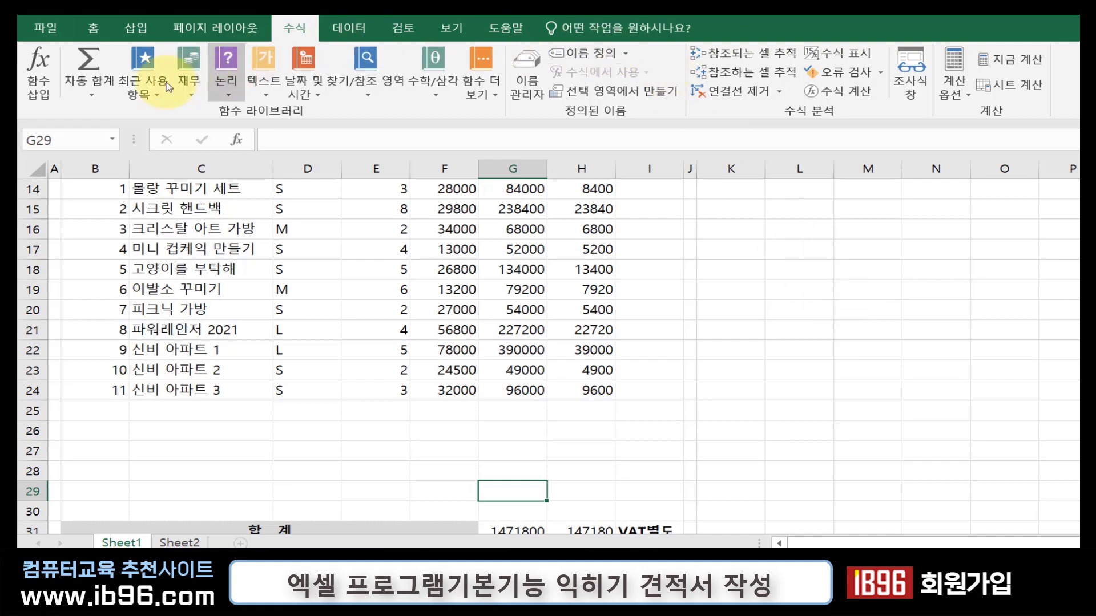
# - Try adding the 합계 command to the quick access toolbar, and remove it again
pyautogui.click(105, 96)
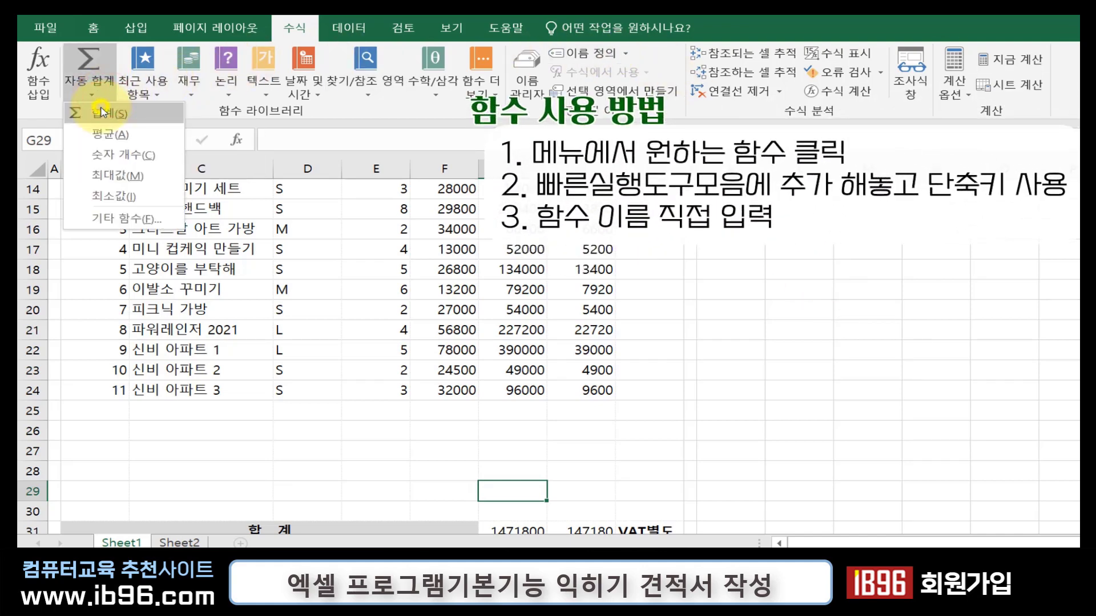
pyautogui.rightClick(101, 112)
pyautogui.click(117, 114)
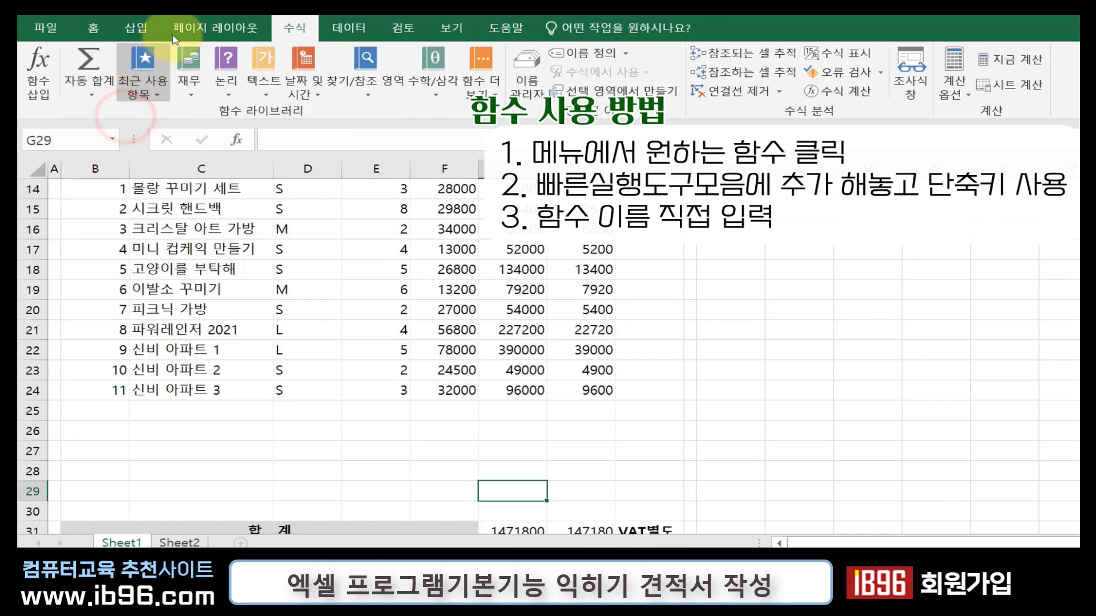
pyautogui.rightClick(201, 11)
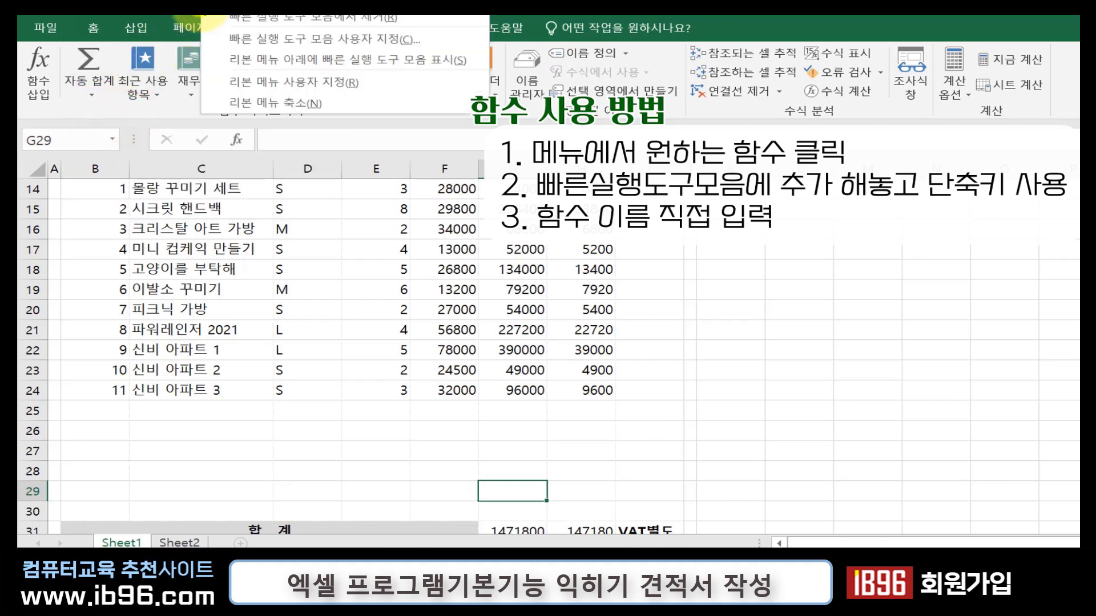
pyautogui.click(217, 19)
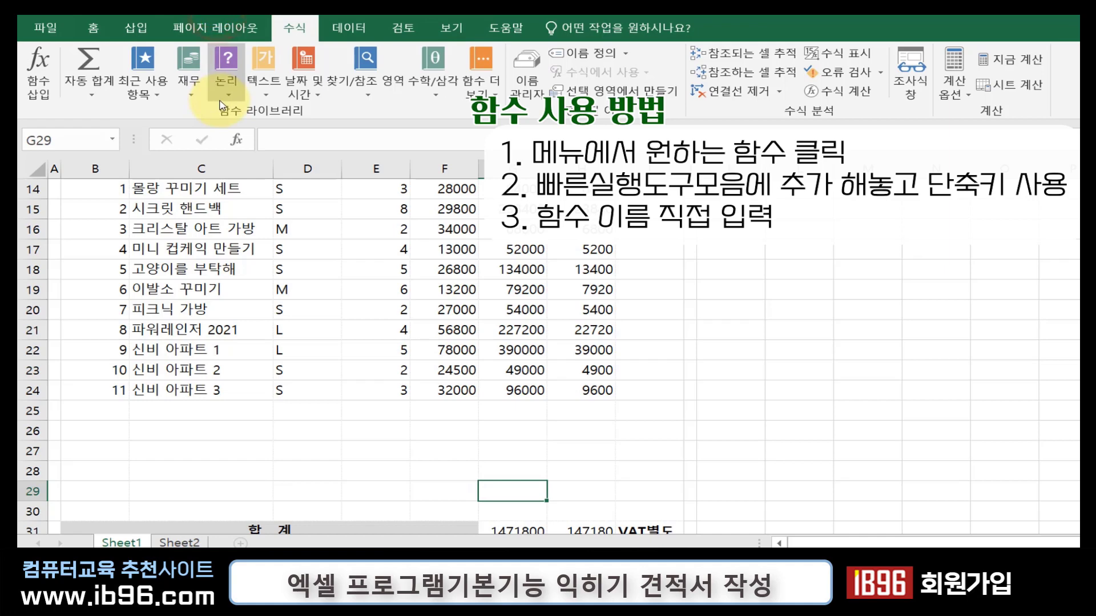
# - Try starting a SUM formula in G29 by its function name, and cancel the entry
pyautogui.write('=s')
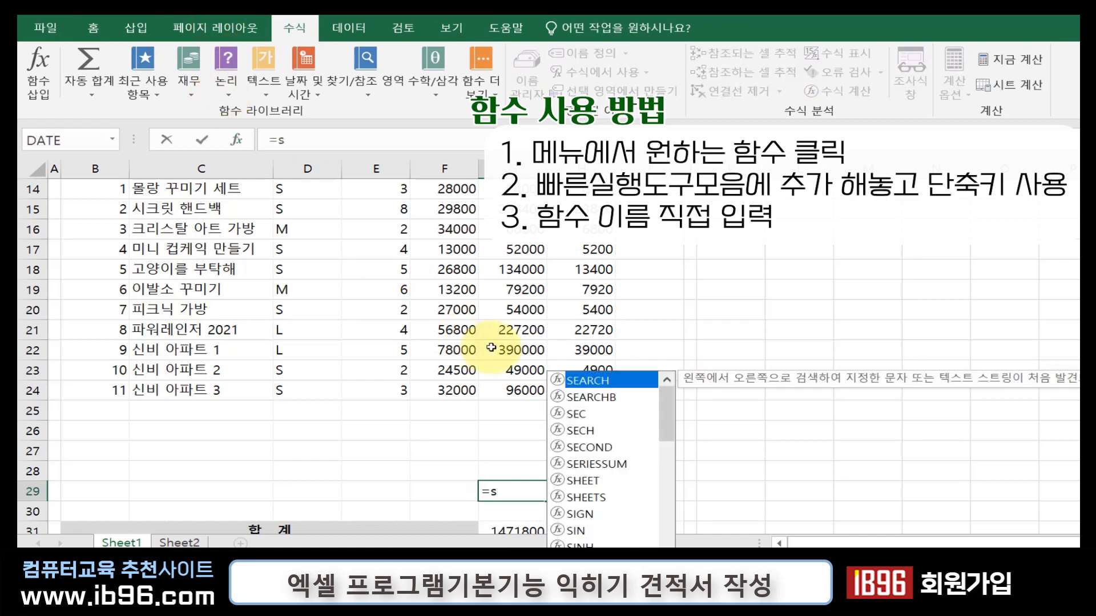
pyautogui.write('um')
pyautogui.press('Tab')
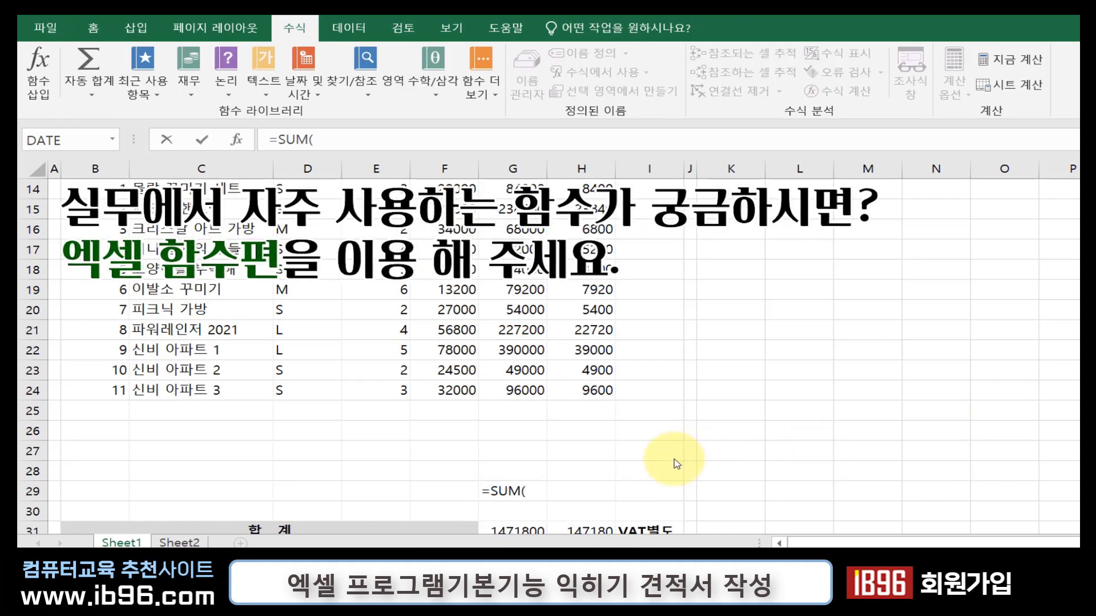
pyautogui.click(539, 495)
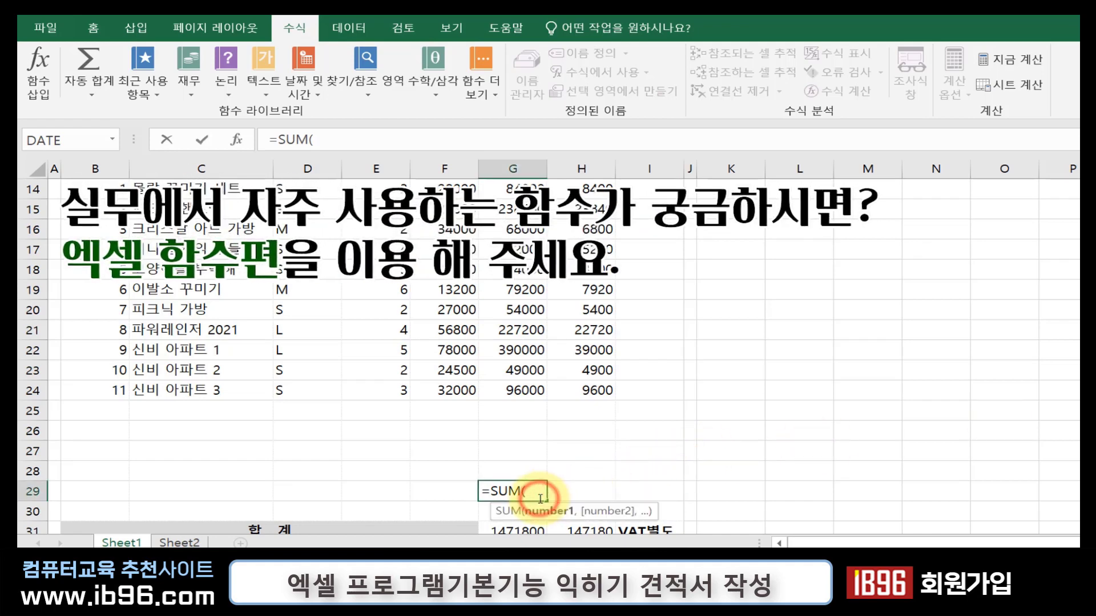
pyautogui.press('Escape')
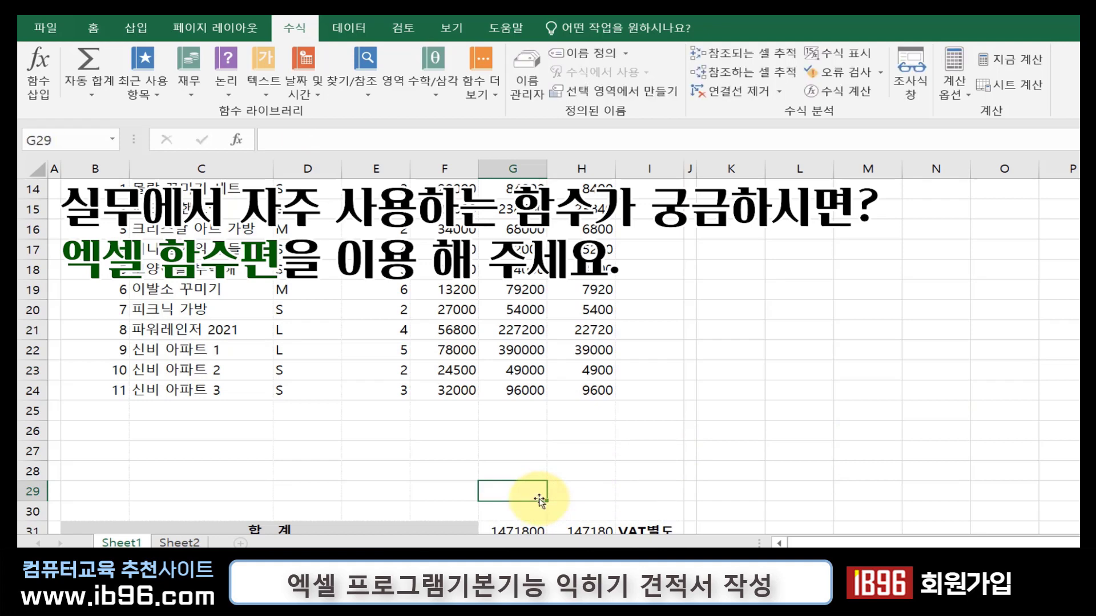
# - Examine the 공급가액 and 세액 totals in G31:H31 that feed the 합계금액 row
pyautogui.scroll(-1, 538, 500)
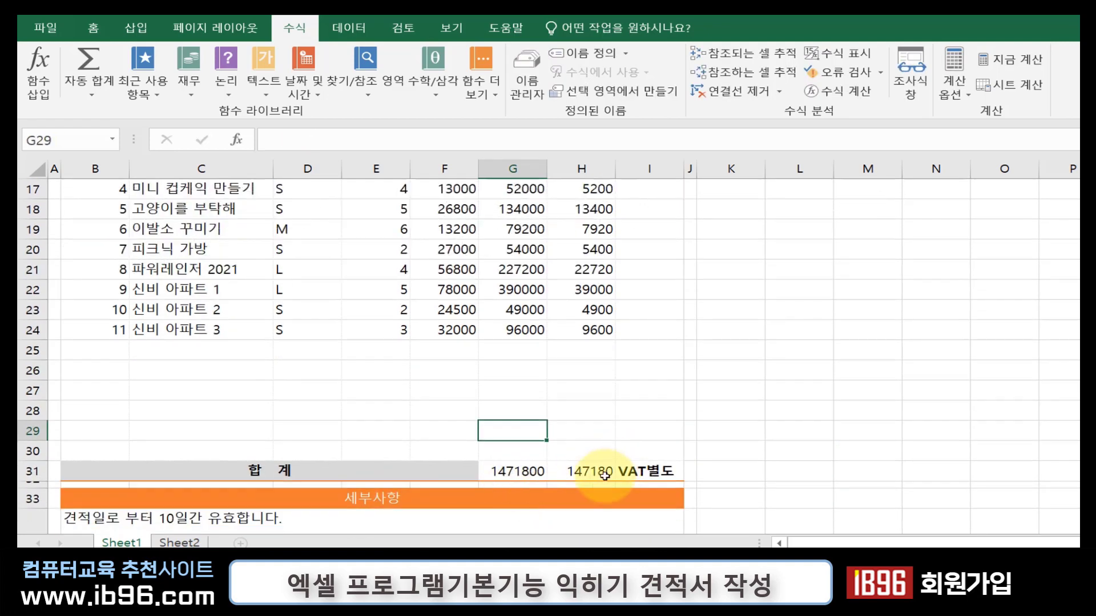
pyautogui.scroll(3, 605, 475)
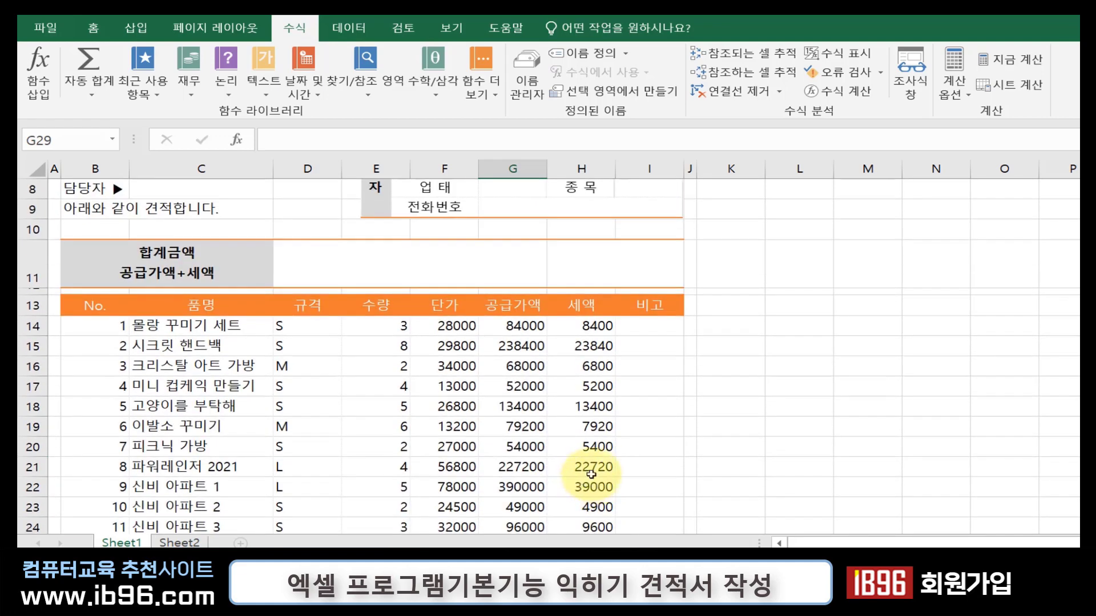
pyautogui.click(611, 262)
pyautogui.scroll(-1, 561, 379)
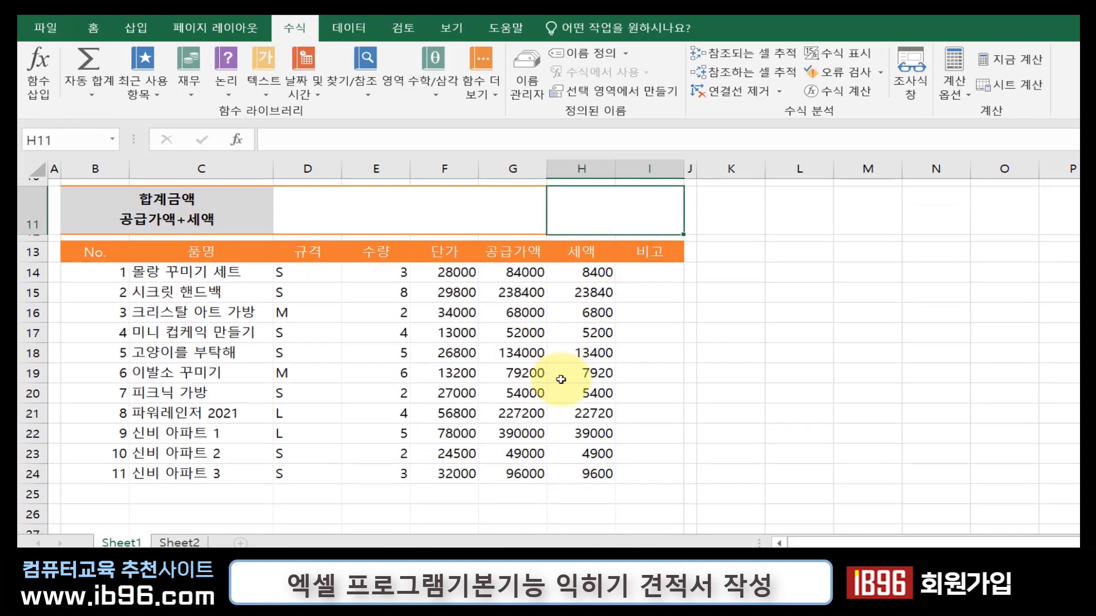
pyautogui.scroll(-2, 561, 380)
pyautogui.moveTo(508, 472); pyautogui.dragTo(569, 472)
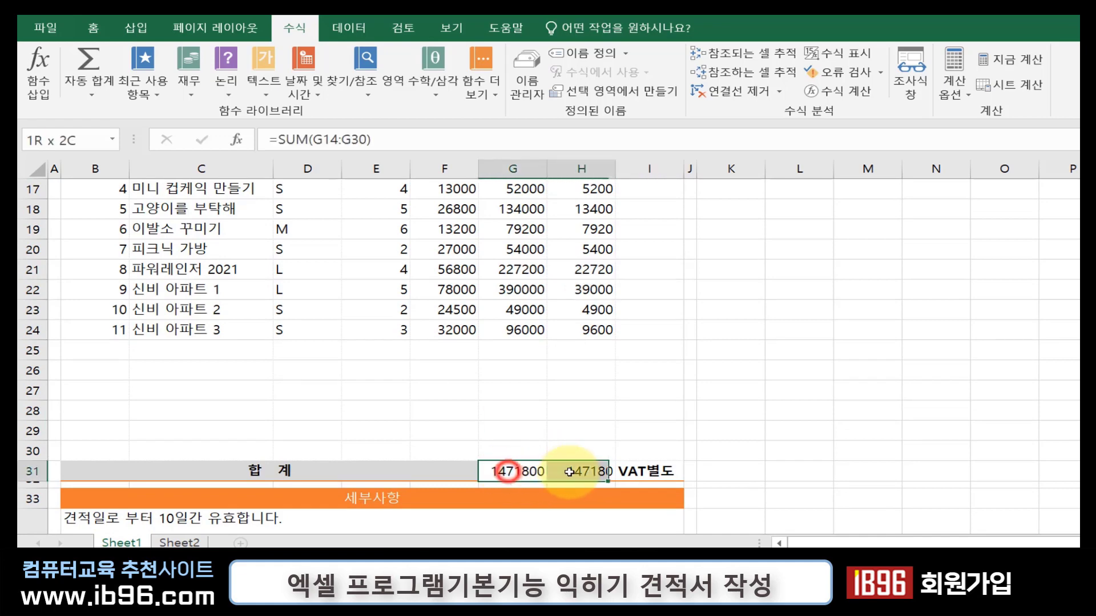
pyautogui.scroll(2, 570, 472)
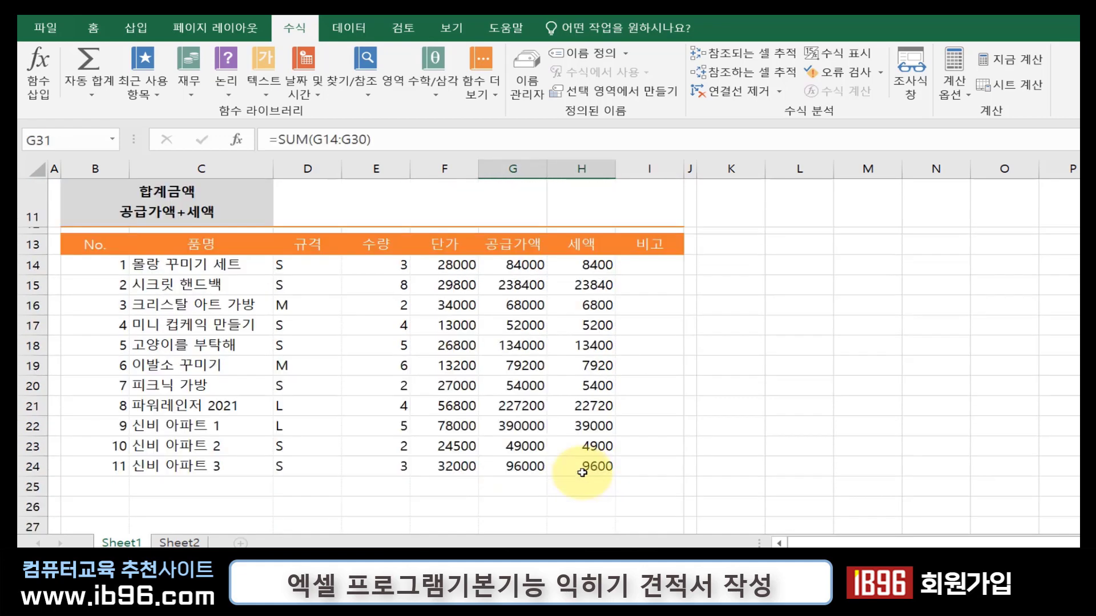
pyautogui.scroll(2, 627, 346)
# - Insert an automatic sum in H11 that adds the 공급가액 and 세액 totals in G31:H31
pyautogui.click(631, 342)
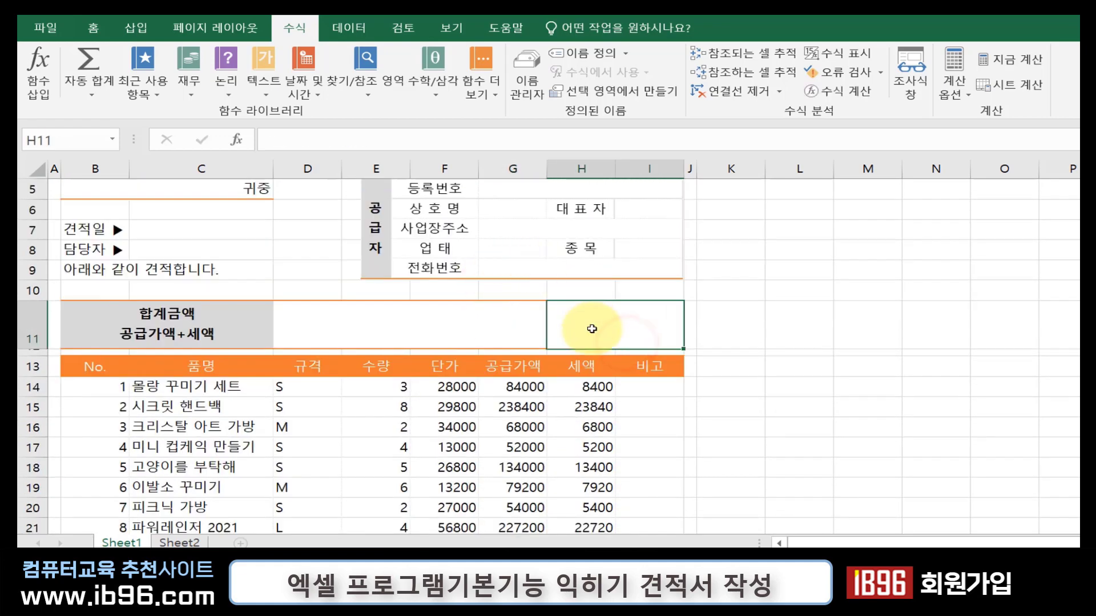
pyautogui.click(76, 91)
pyautogui.click(102, 116)
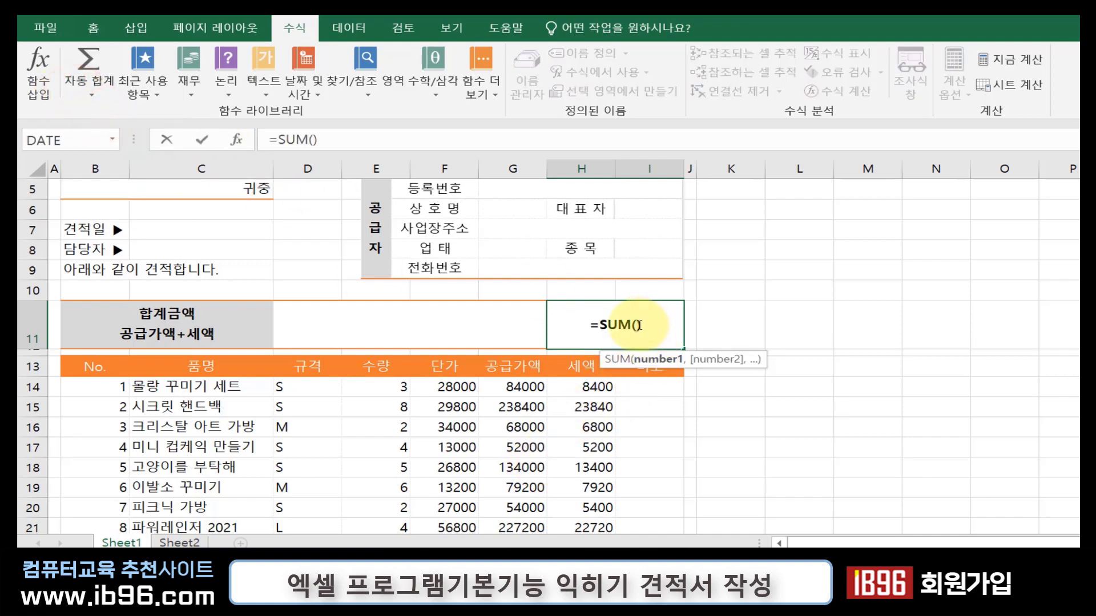
pyautogui.scroll(-6, 635, 377)
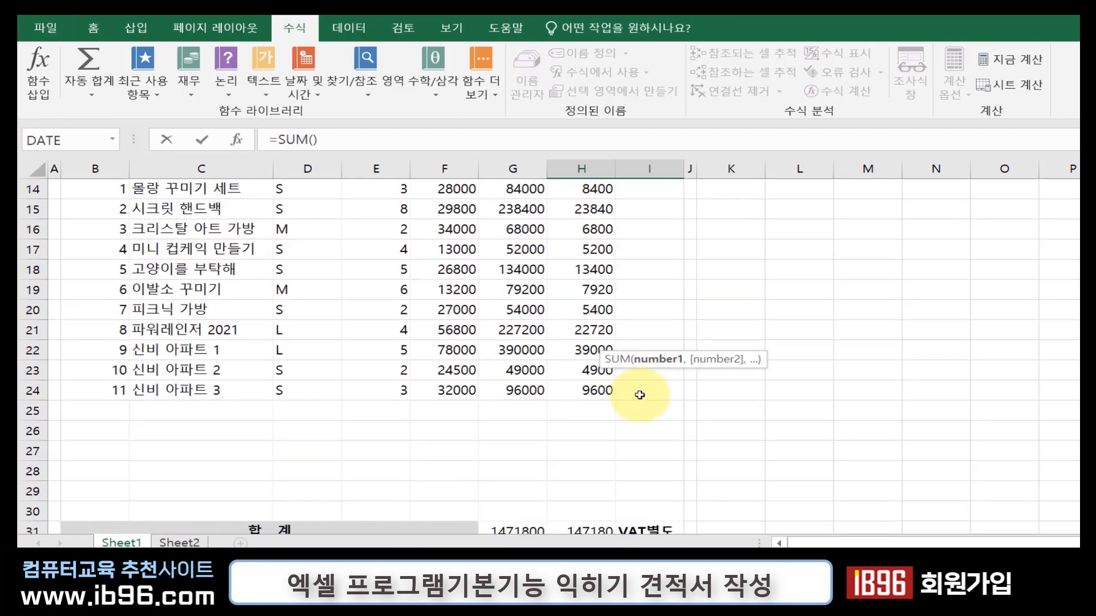
pyautogui.moveTo(500, 352); pyautogui.dragTo(565, 351)
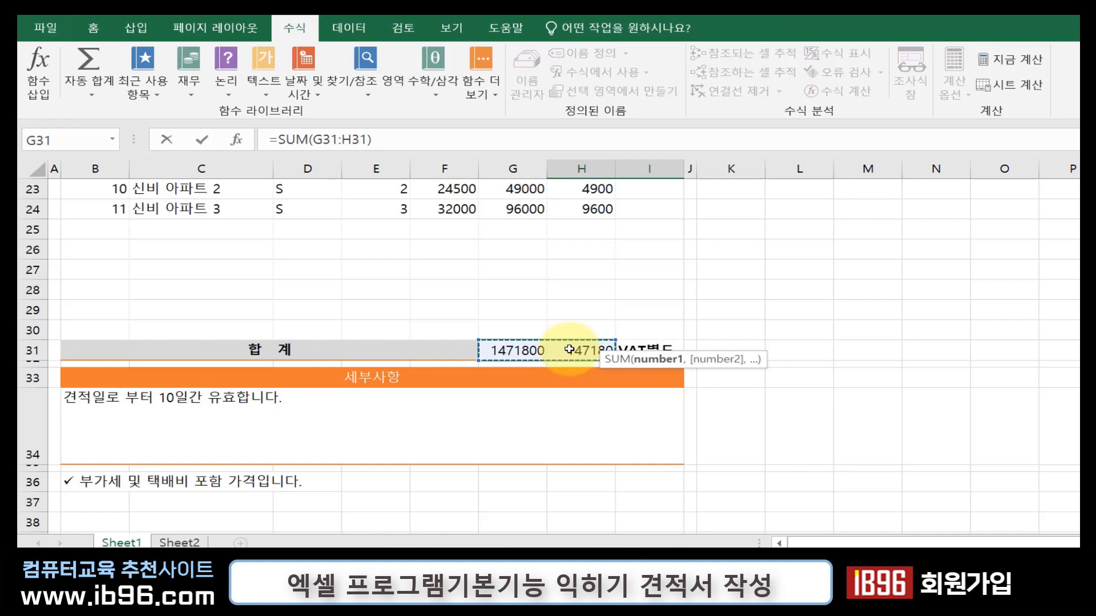
pyautogui.press('Return')
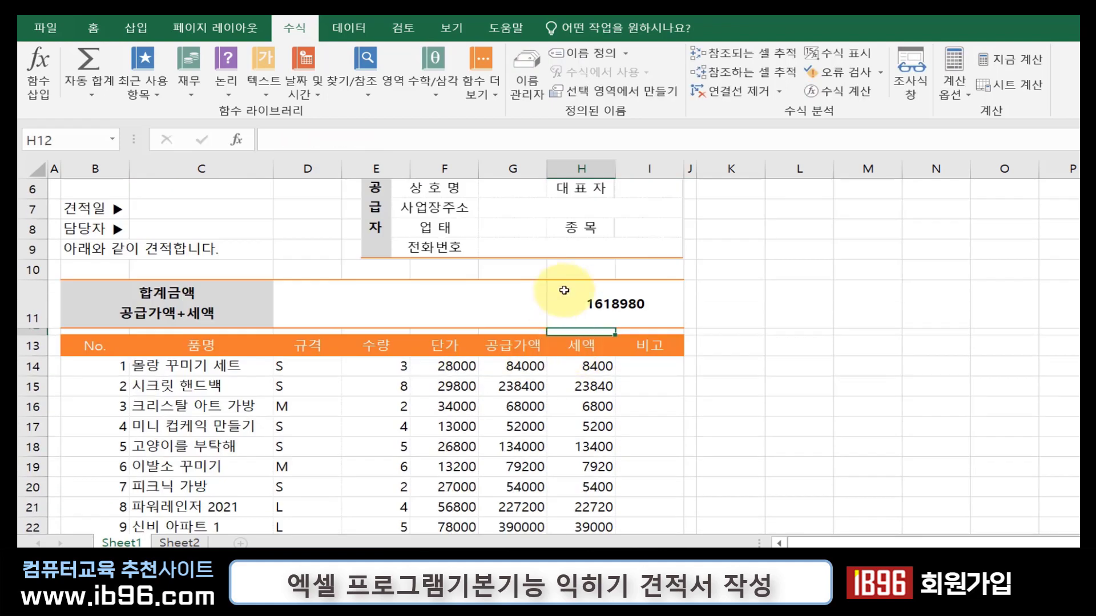
# - Link the merged 합계금액 cell D11 to the total with the formula =H11
pyautogui.click(564, 291)
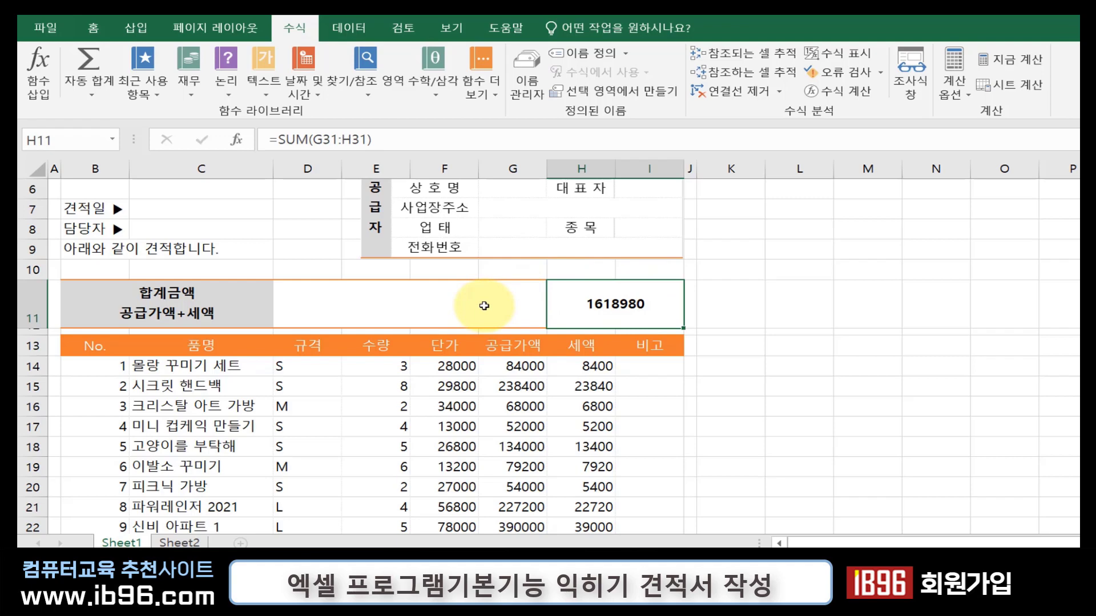
pyautogui.click(484, 305)
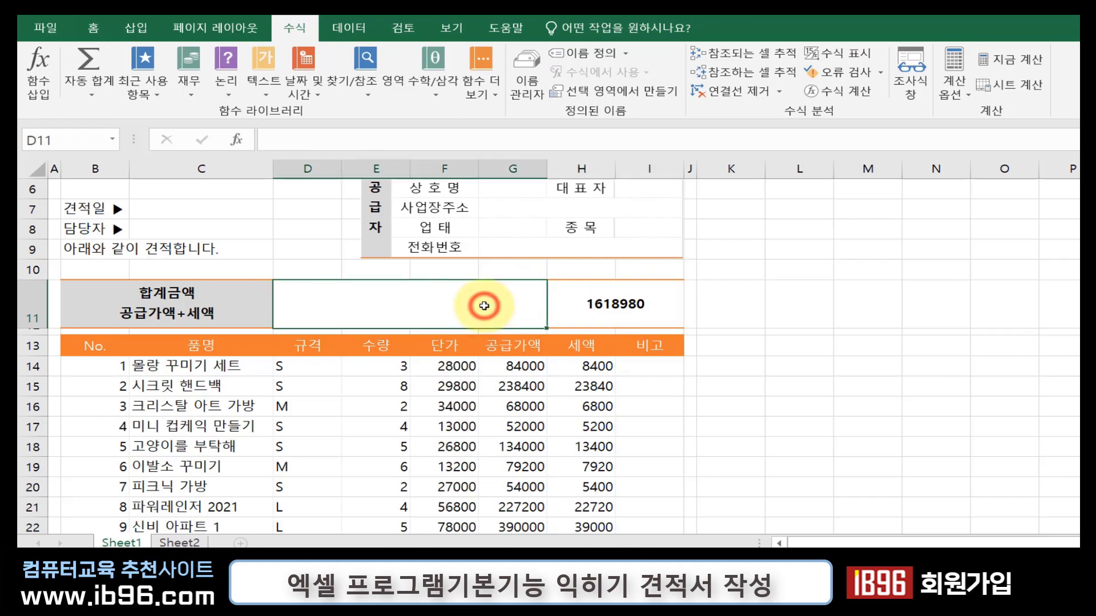
pyautogui.write('=')
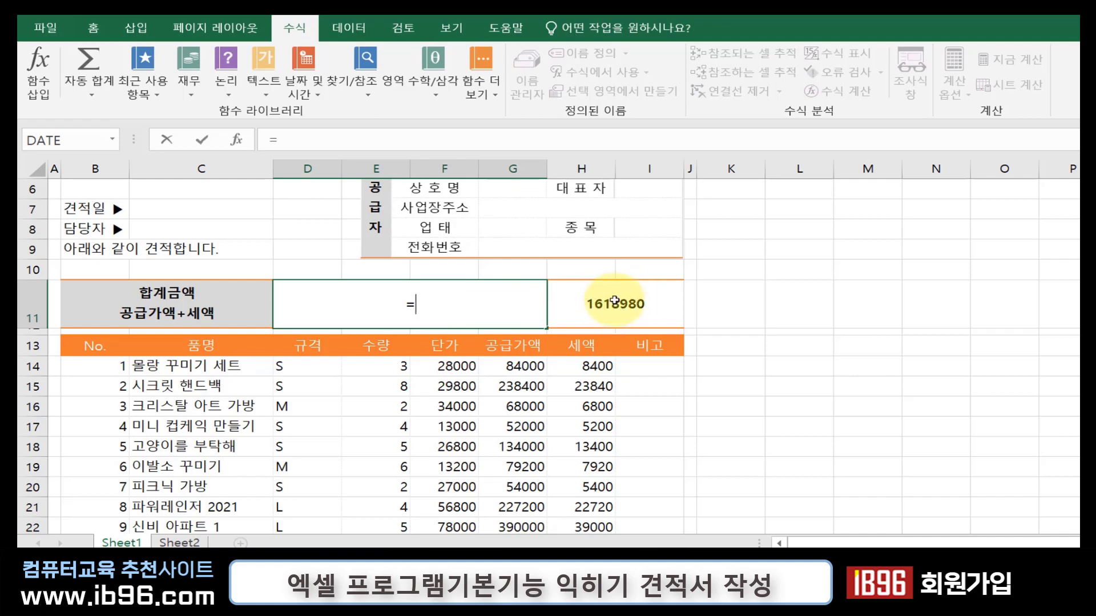
pyautogui.click(615, 305)
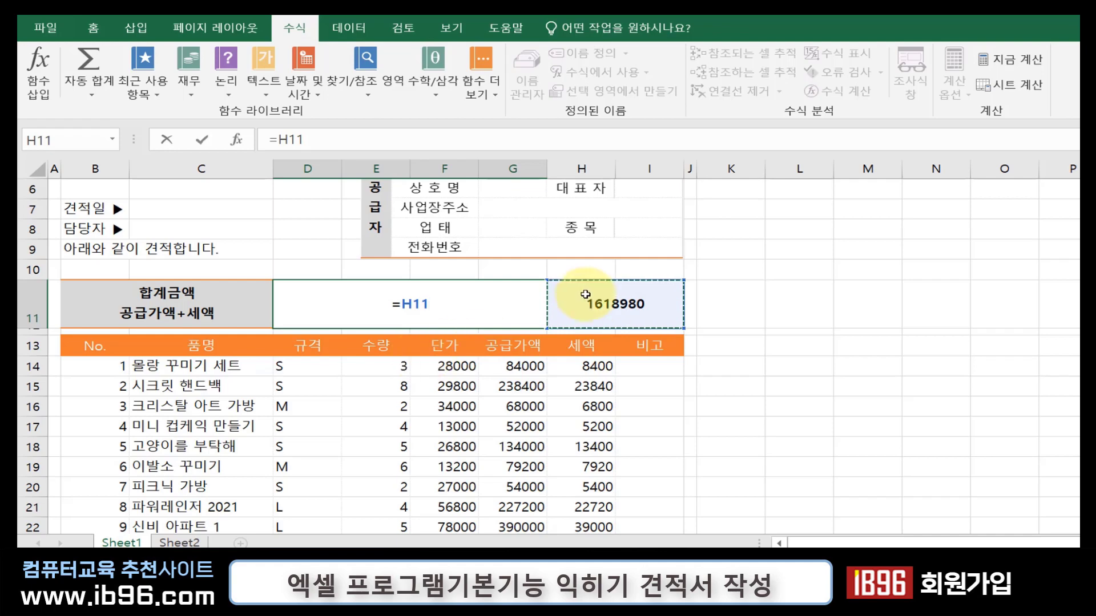
pyautogui.press('Return')
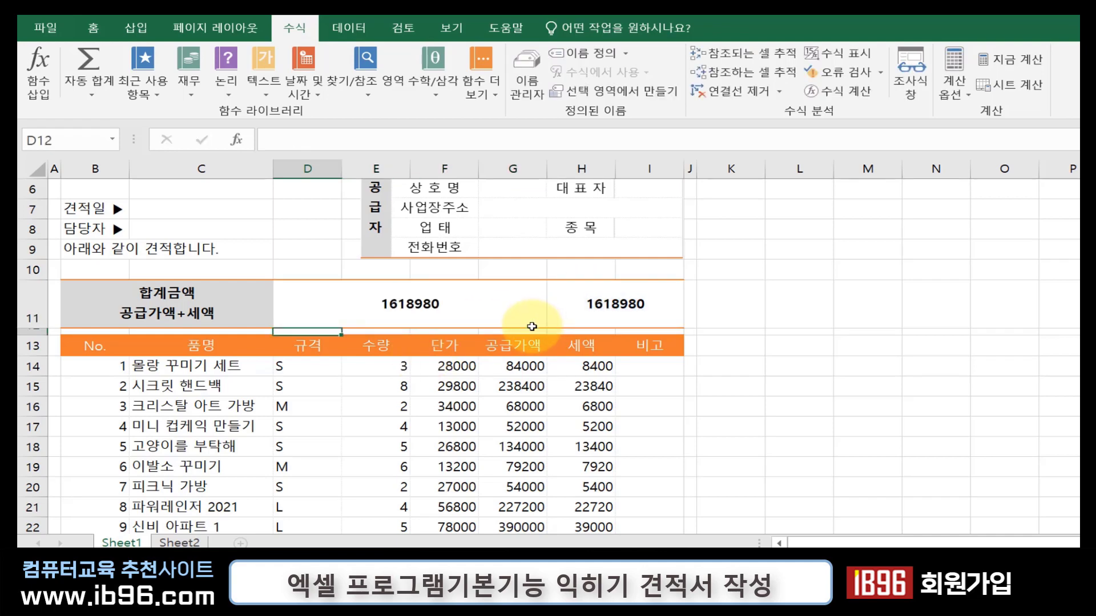
# - Review the item table's columns from 품명 to 세액 one by one for their widths and contents
pyautogui.scroll(-4, 530, 334)
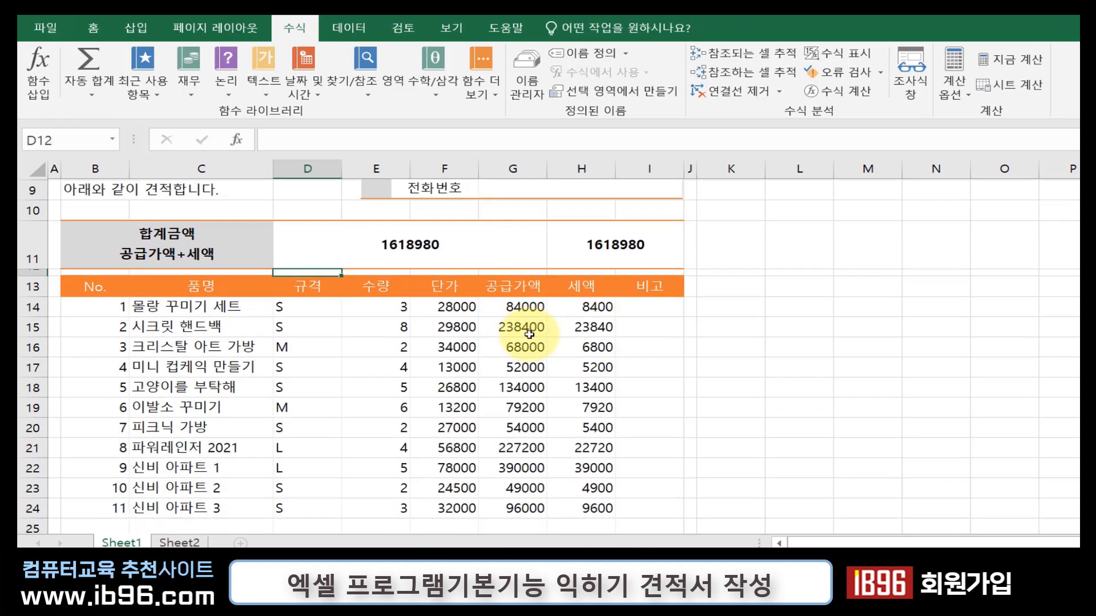
pyautogui.scroll(4, 523, 341)
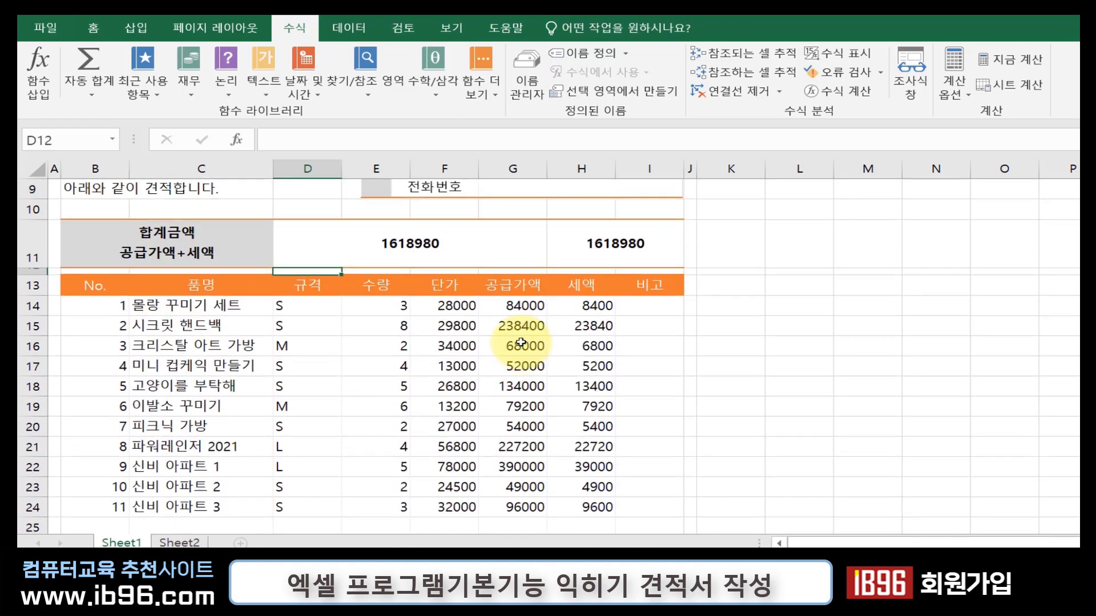
pyautogui.scroll(-1, 521, 345)
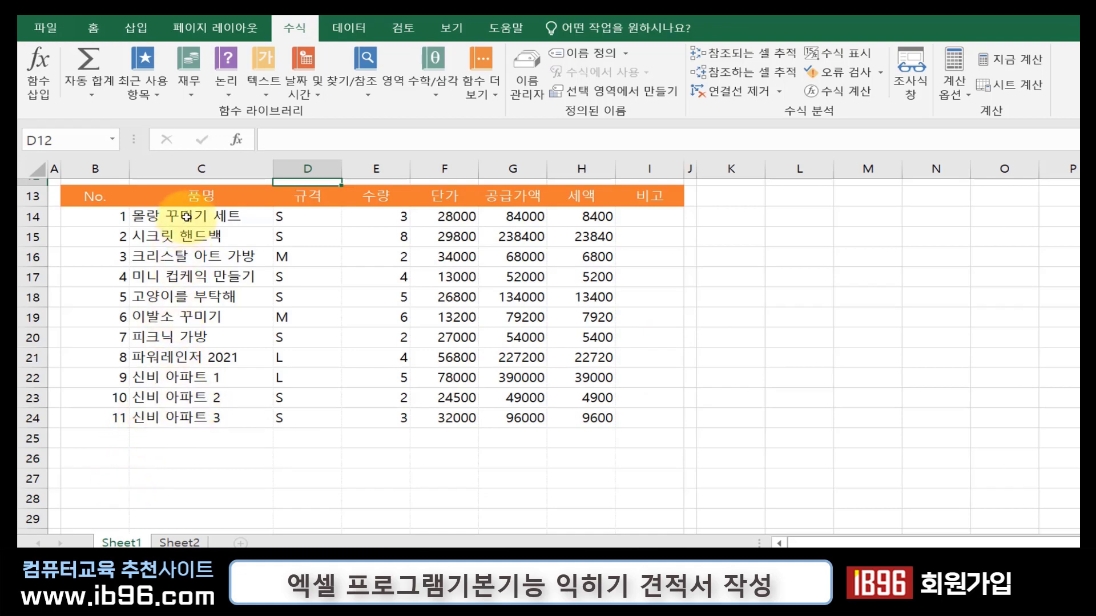
pyautogui.click(202, 169)
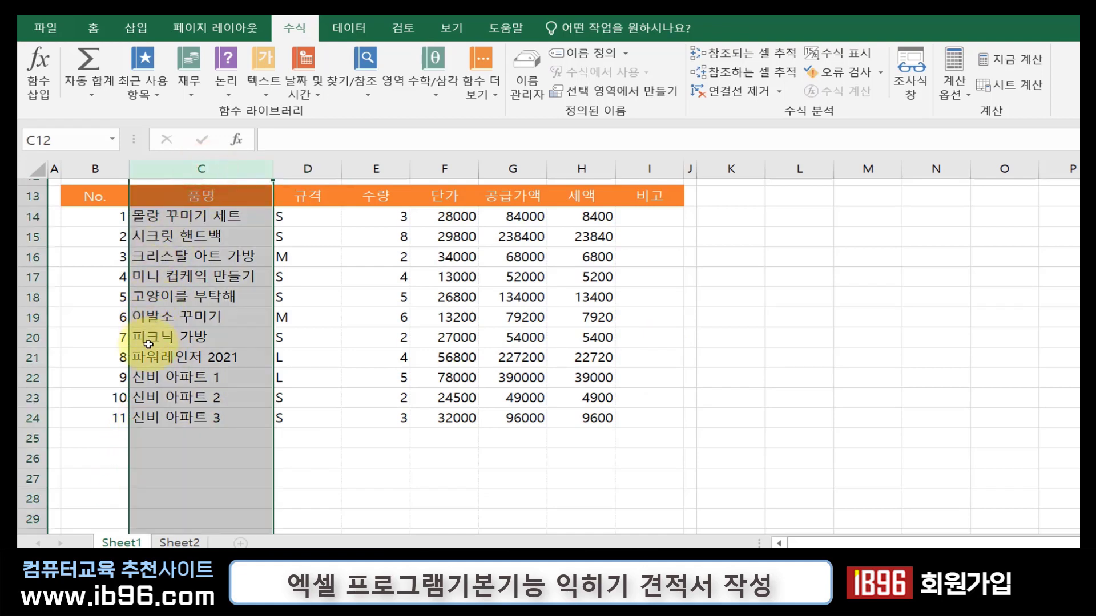
pyautogui.click(307, 169)
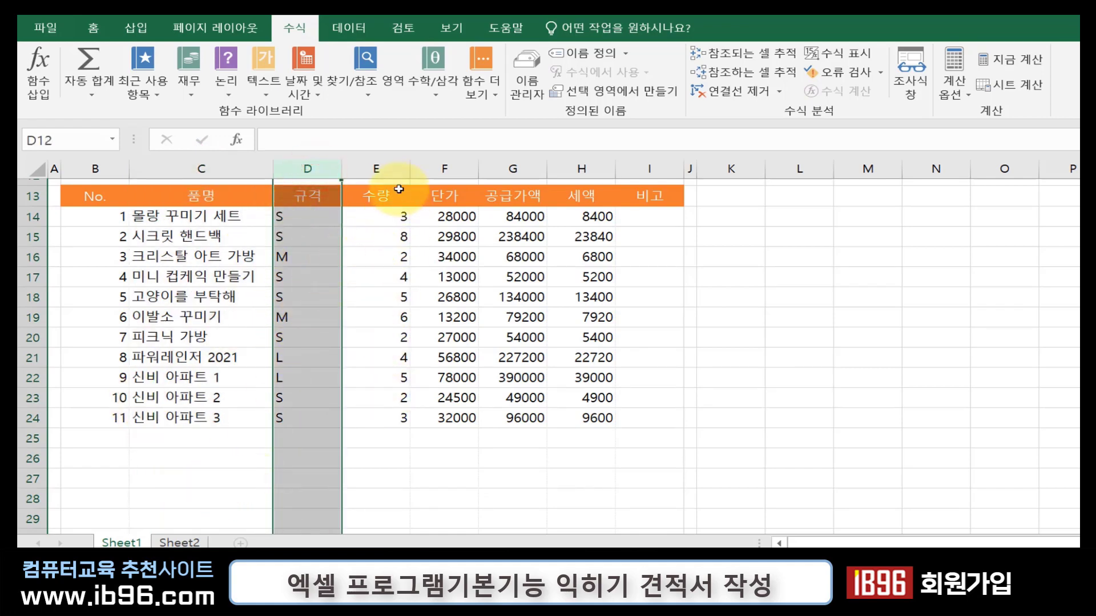
pyautogui.click(396, 170)
pyautogui.click(444, 168)
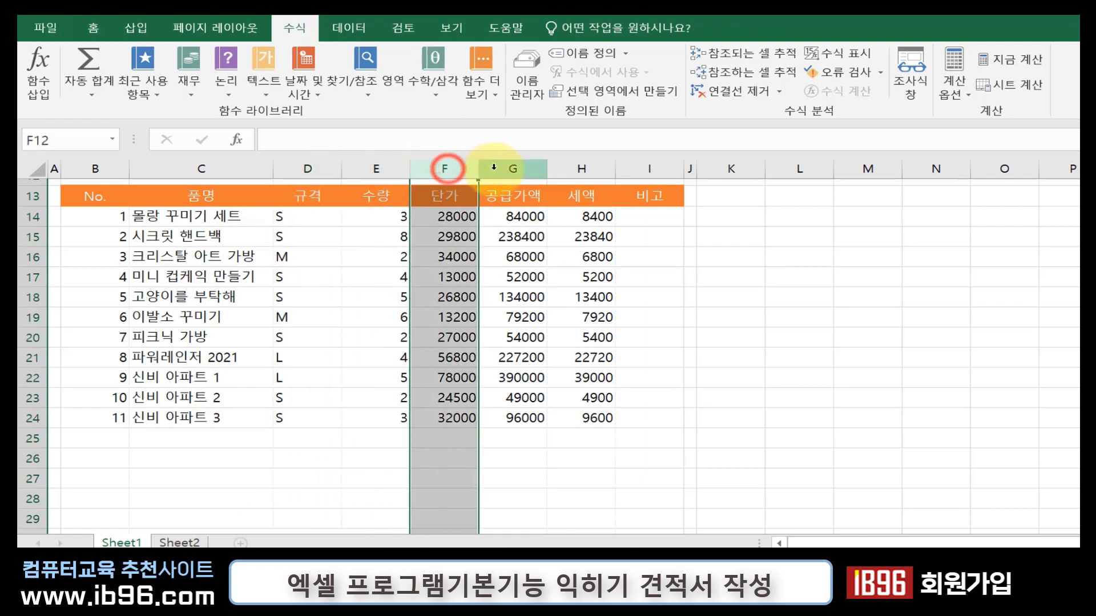
pyautogui.click(495, 168)
pyautogui.click(588, 169)
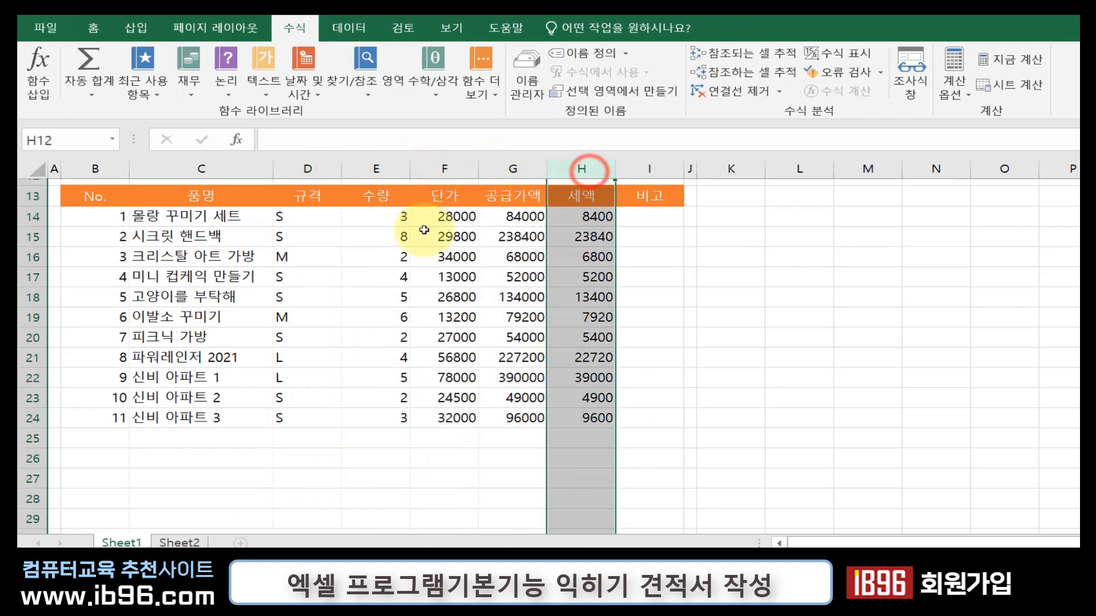
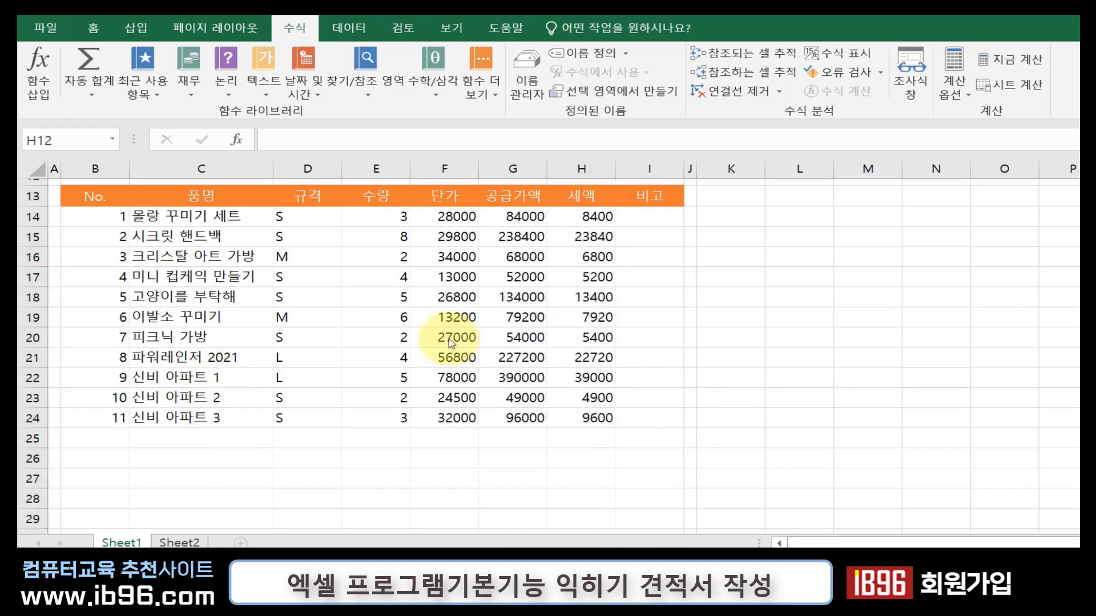
# - Narrow the No. column B, and narrow the 규격 and 수량 columns D and E to an equal width
pyautogui.click(108, 176)
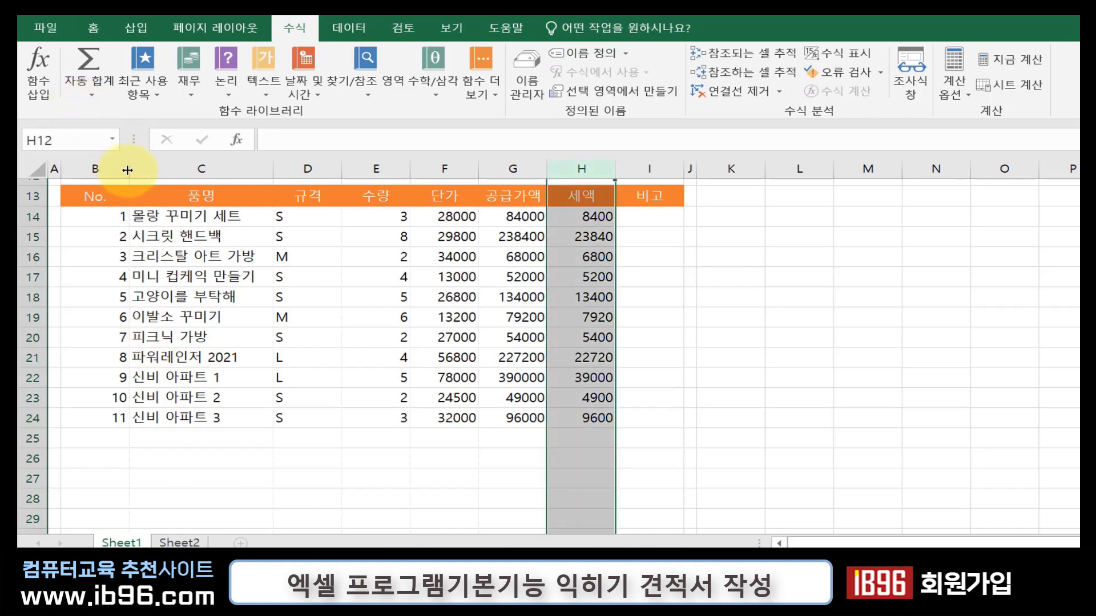
pyautogui.moveTo(129, 169); pyautogui.dragTo(94, 171)
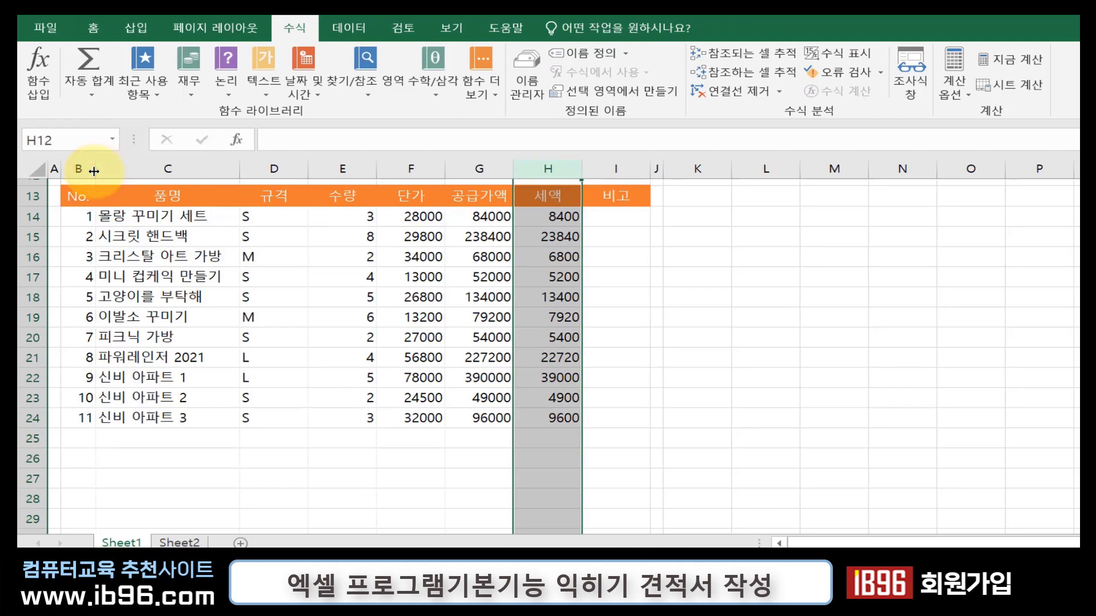
pyautogui.moveTo(273, 168)
pyautogui.mouseDown()
pyautogui.moveTo(338, 165)
pyautogui.moveTo(281, 173)
pyautogui.mouseUp()
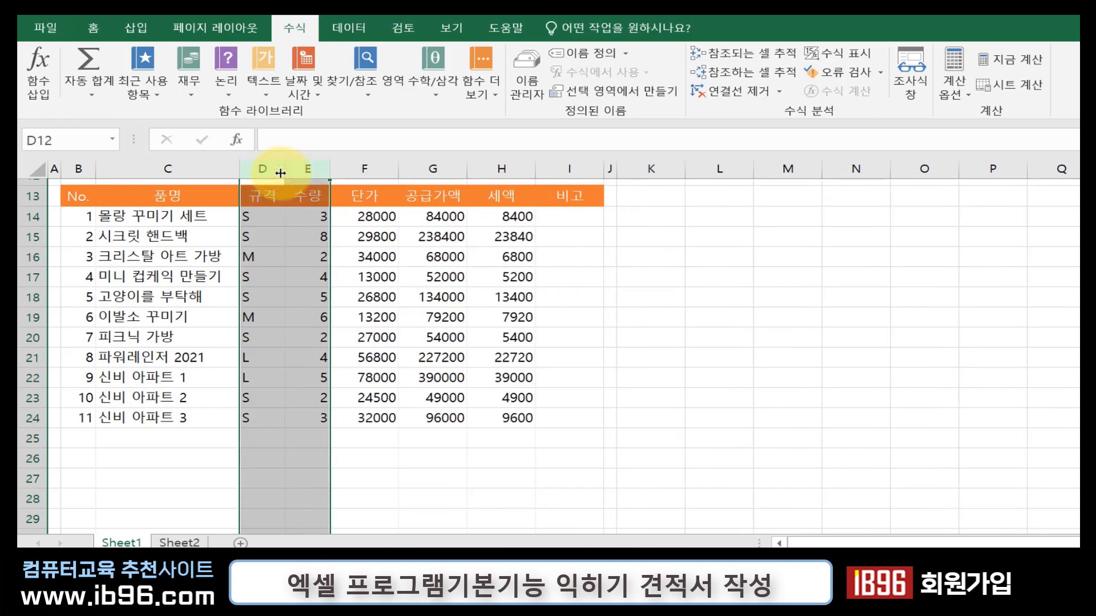
pyautogui.click(283, 233)
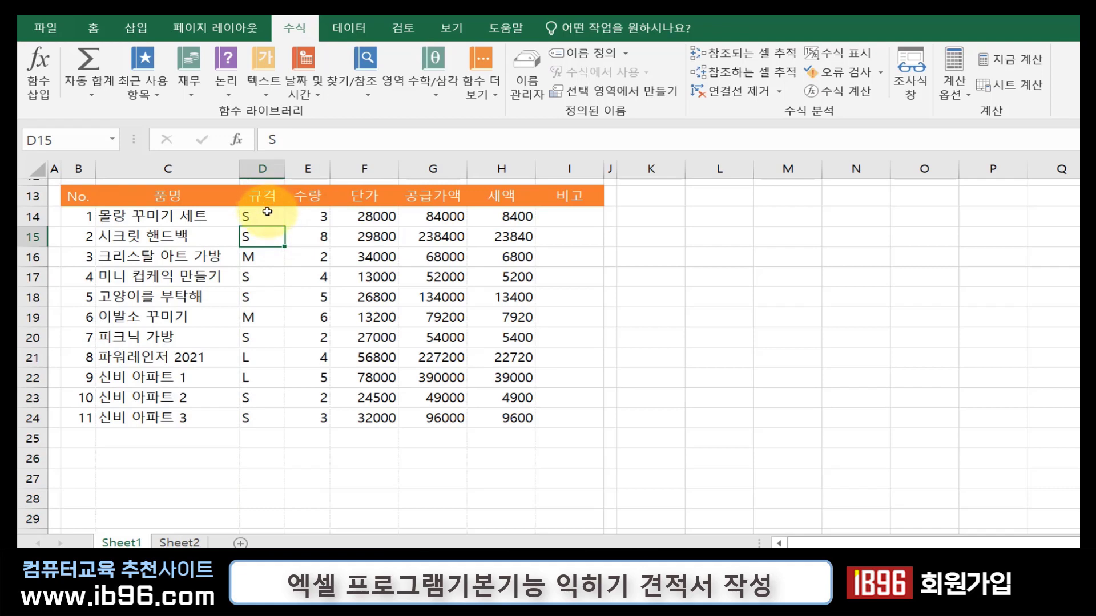
# - Center the 규격 and 수량 entries horizontally in columns D and E from row 14 down
pyautogui.moveTo(268, 212); pyautogui.dragTo(303, 330)
pyautogui.scroll(3, 304, 330)
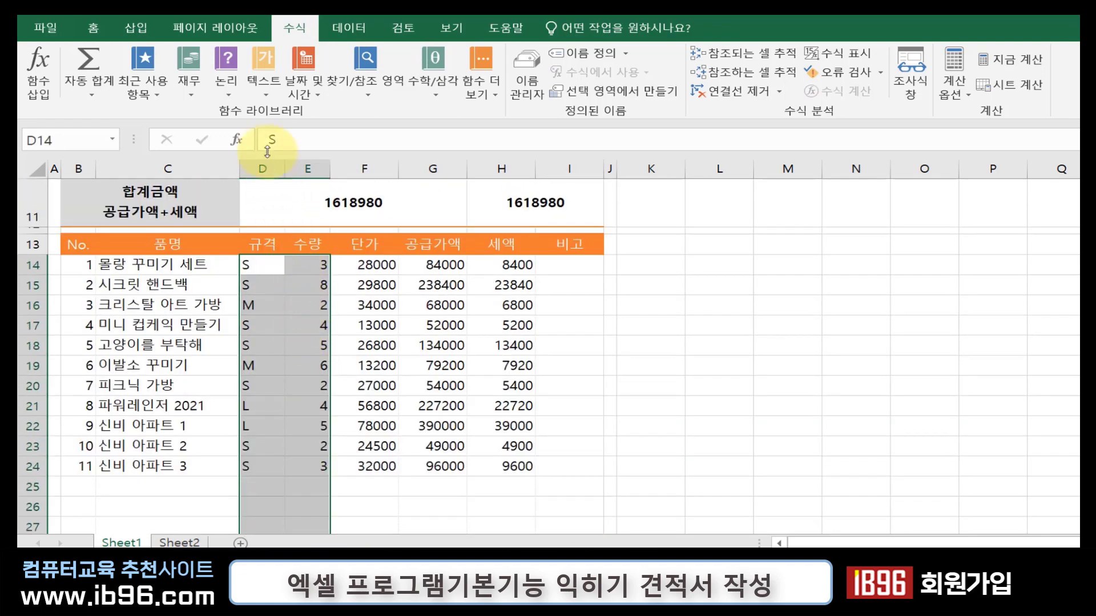
pyautogui.click(93, 27)
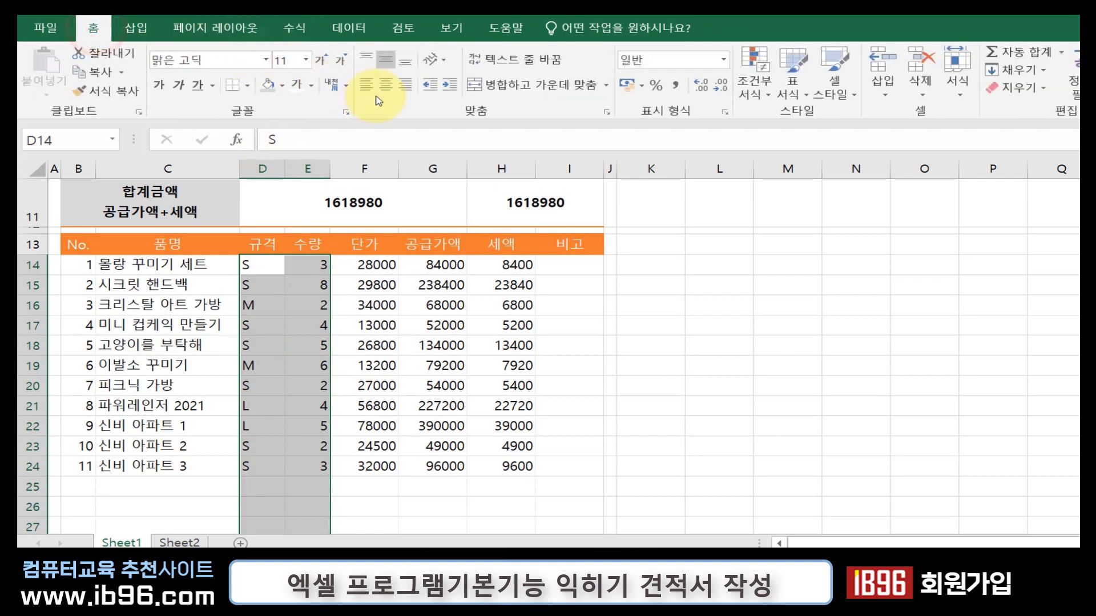
pyautogui.click(386, 93)
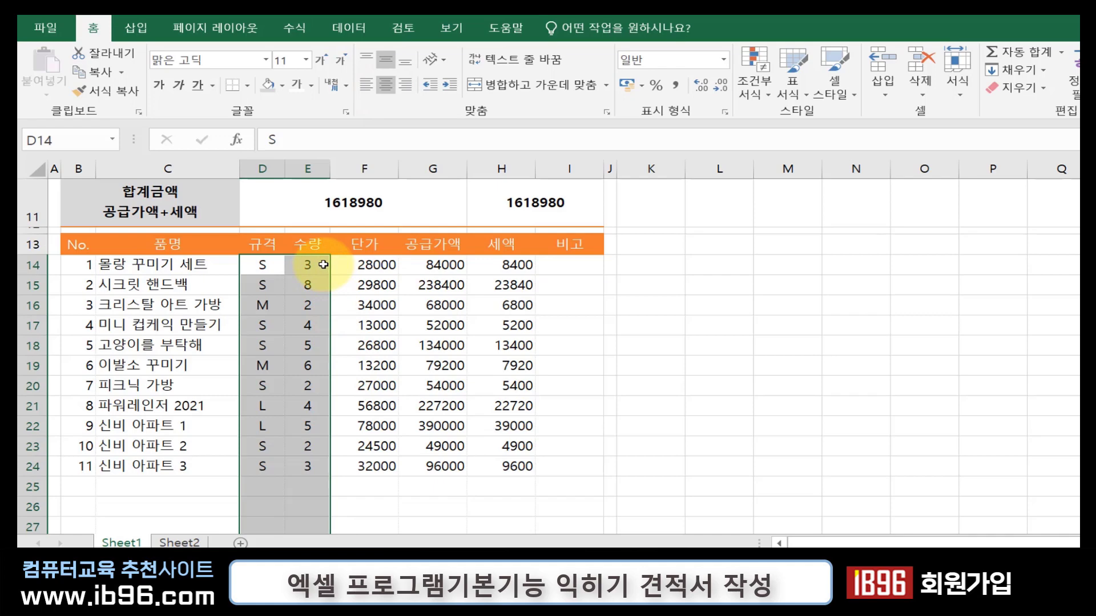
# - Right-align the 수량 entries in column E from row 14 to row 30
pyautogui.moveTo(323, 264); pyautogui.dragTo(306, 477)
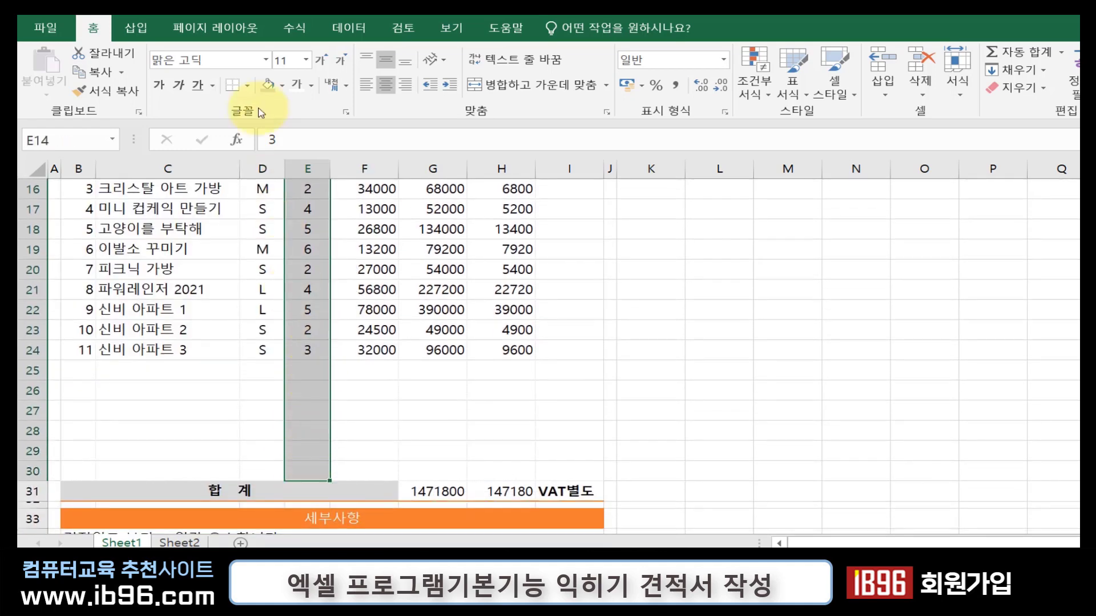
pyautogui.click(399, 85)
pyautogui.scroll(3, 386, 411)
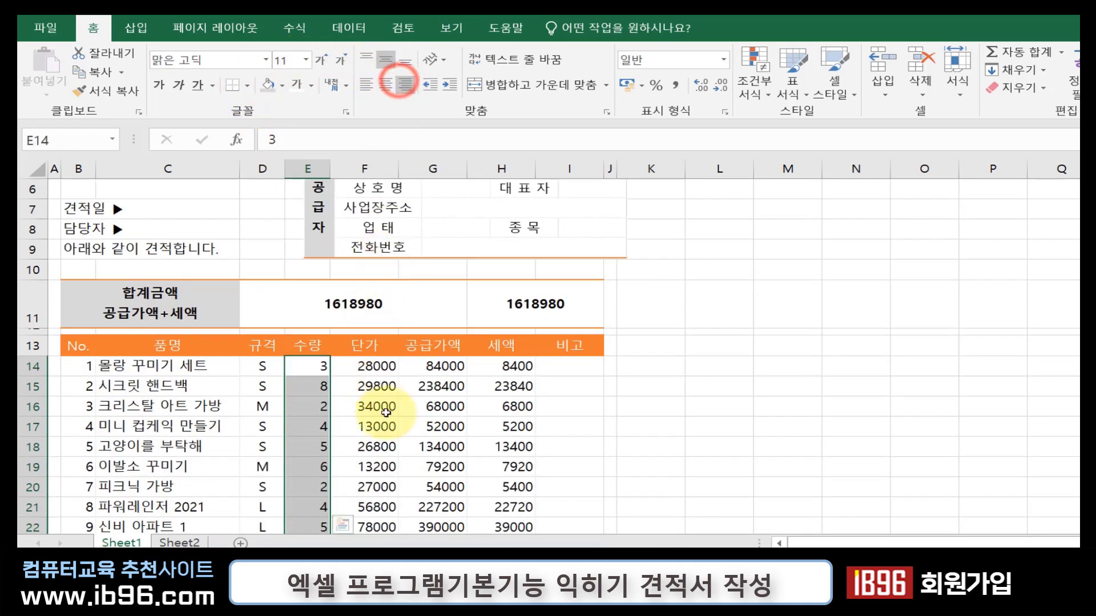
pyautogui.click(402, 444)
pyautogui.scroll(-2, 95, 330)
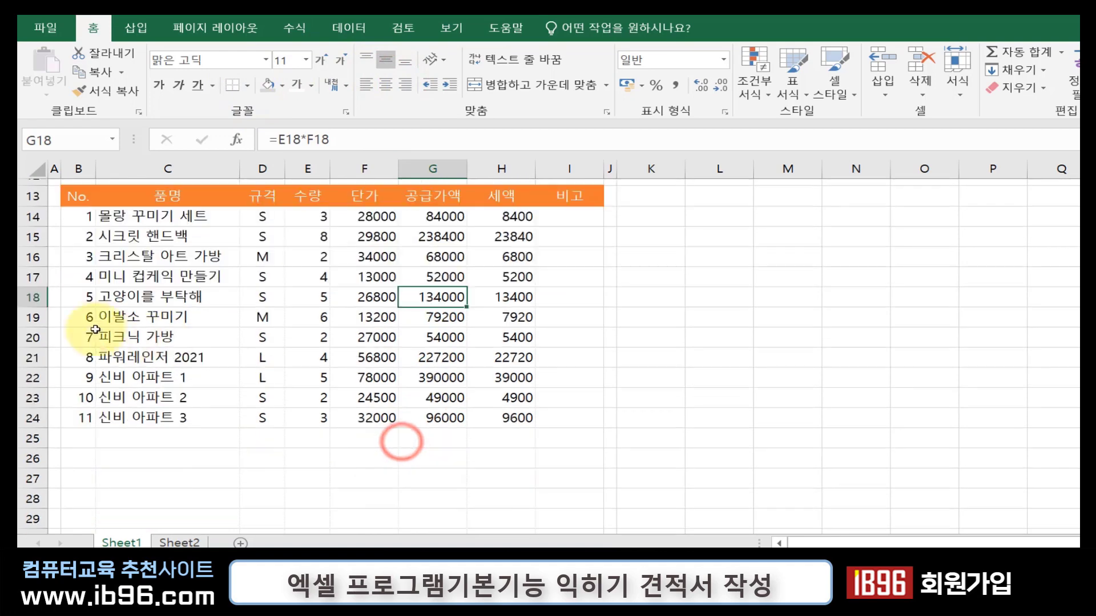
# - Apply the thousands-separator comma style to the 단가, 공급가액 and 세액 amounts in F14:H30
pyautogui.click(85, 217)
pyautogui.click(524, 297)
pyautogui.click(341, 269)
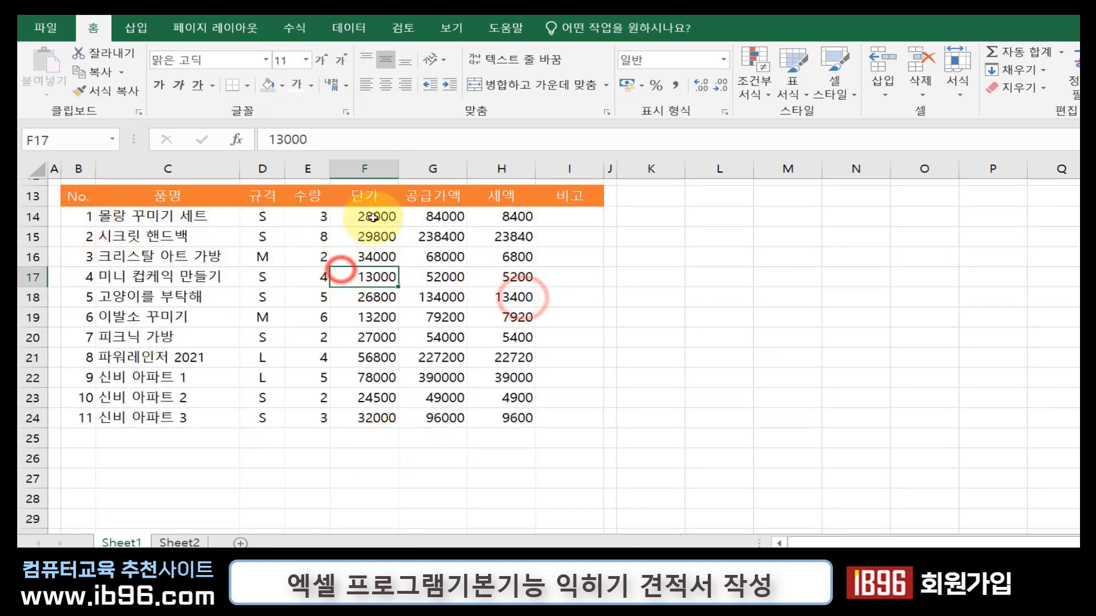
pyautogui.moveTo(374, 217); pyautogui.dragTo(486, 384)
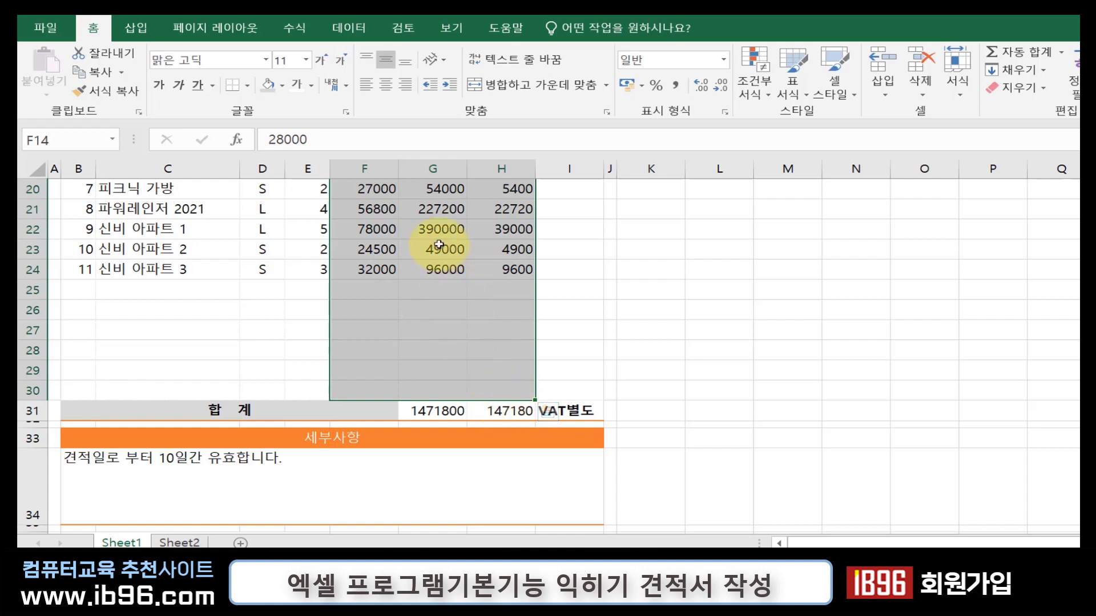
pyautogui.click(677, 88)
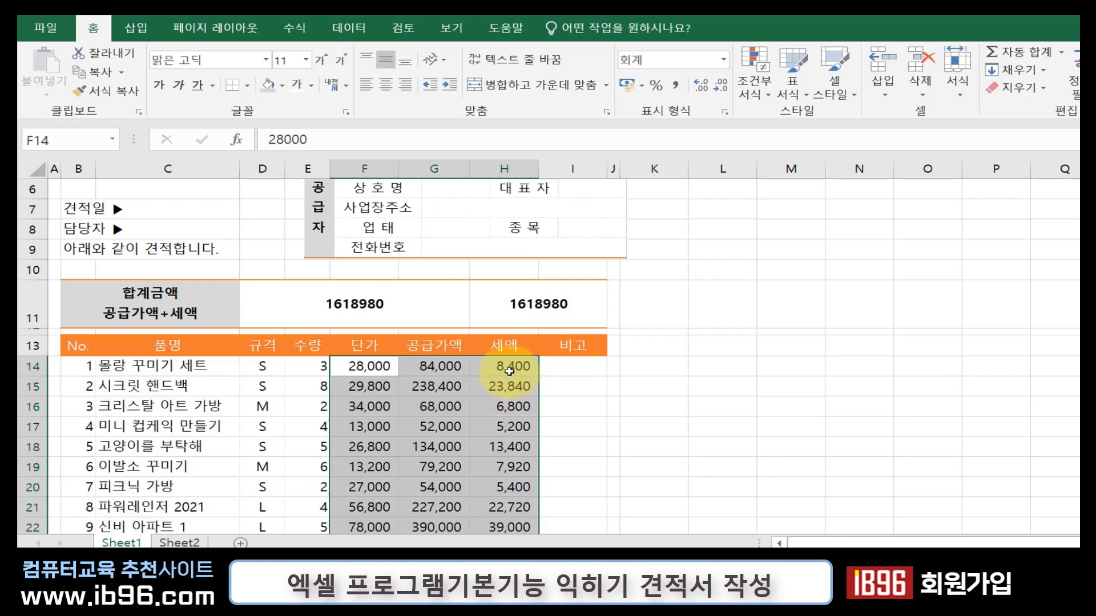
# - Examine the 통화, 날짜, 백분율 and 사용자 지정 number format categories for the selected amounts without applying any
pyautogui.hotkey('ctrl', '1')
pyautogui.click(578, 127)
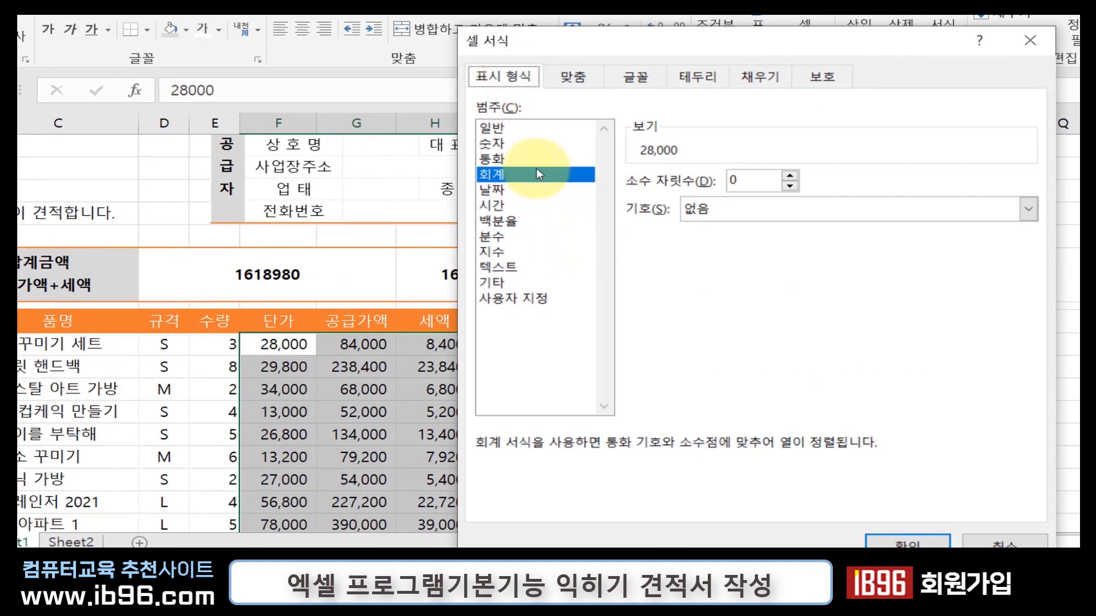
pyautogui.click(558, 179)
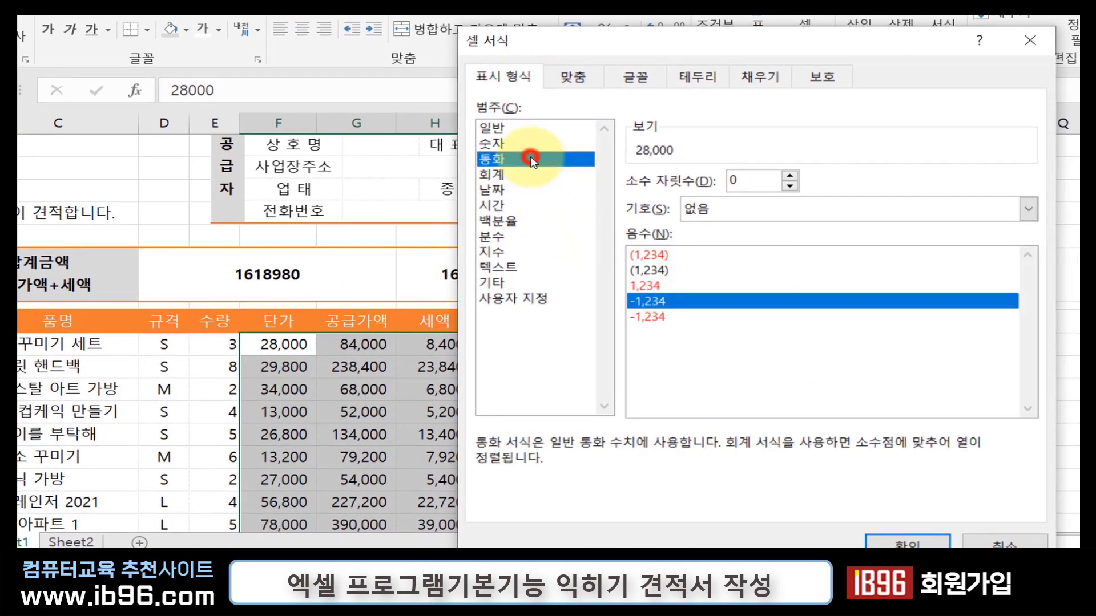
pyautogui.click(710, 211)
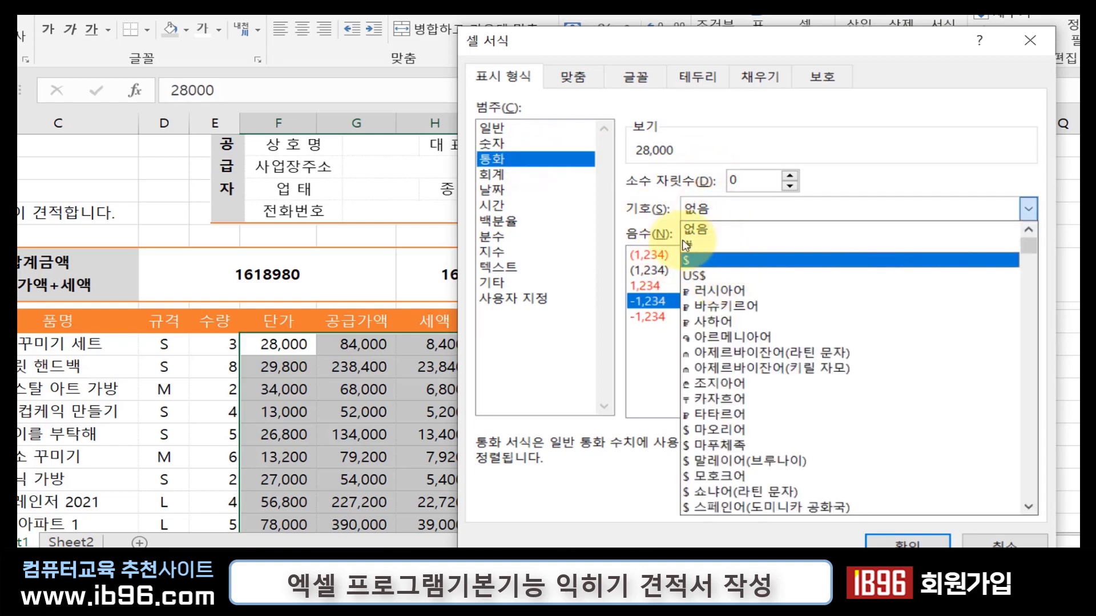
pyautogui.click(543, 188)
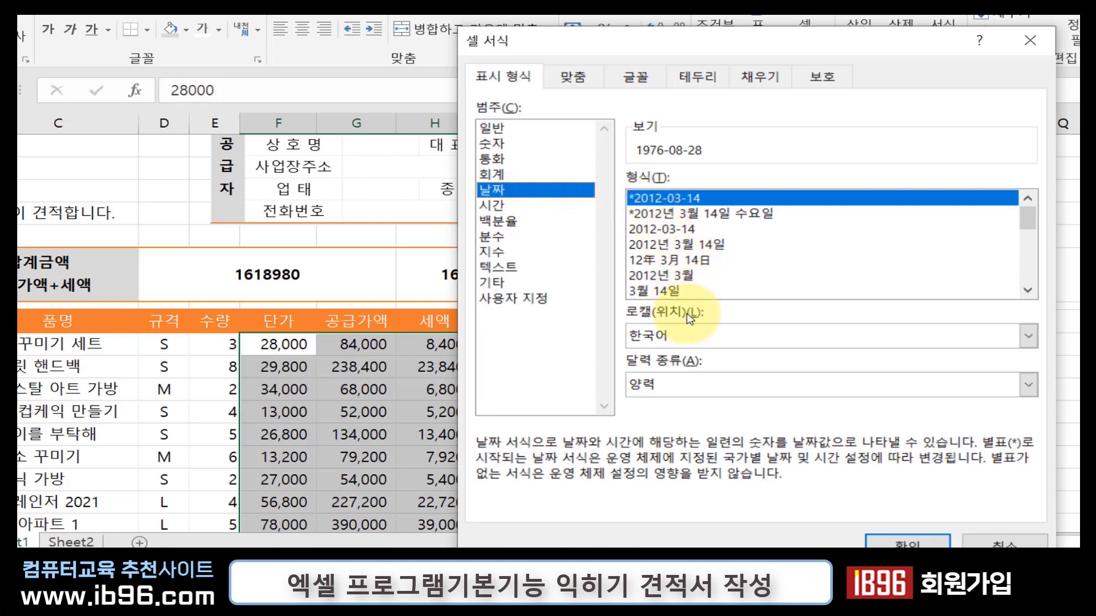
pyautogui.click(509, 237)
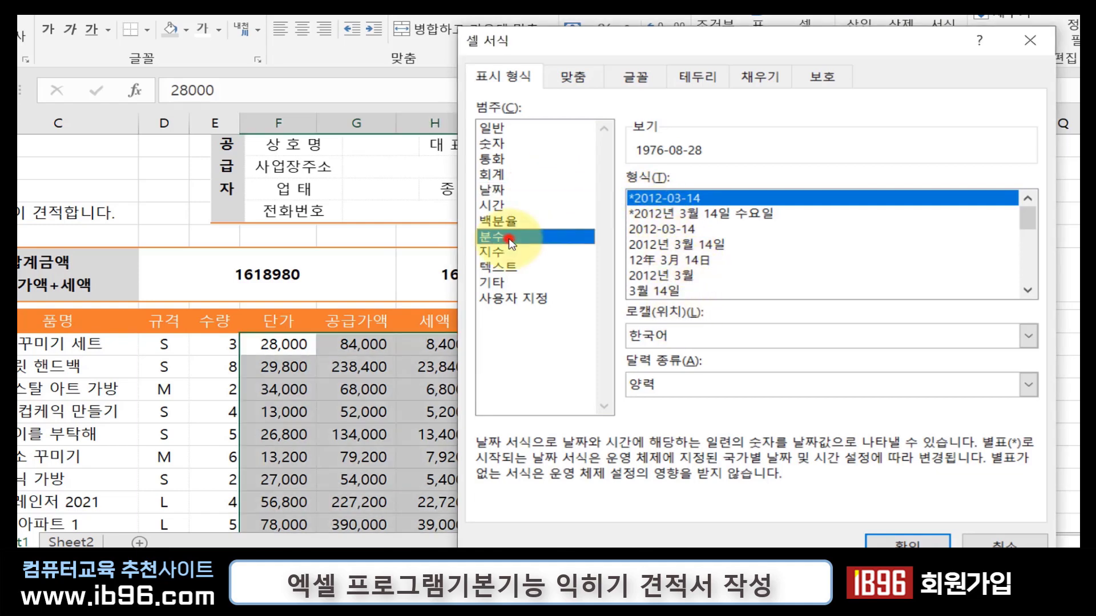
pyautogui.click(516, 222)
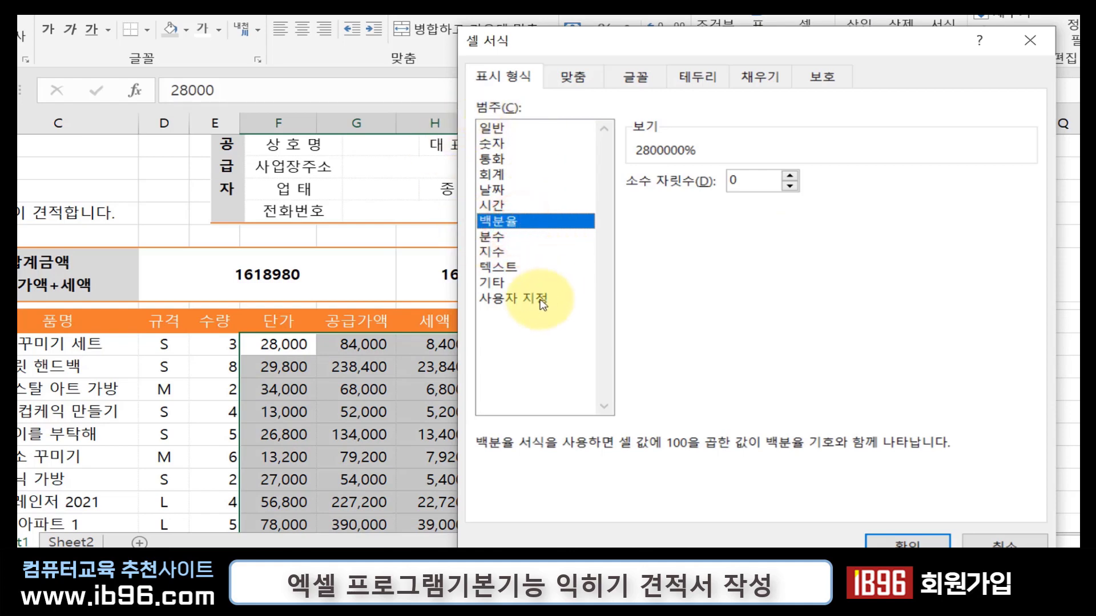
pyautogui.click(523, 308)
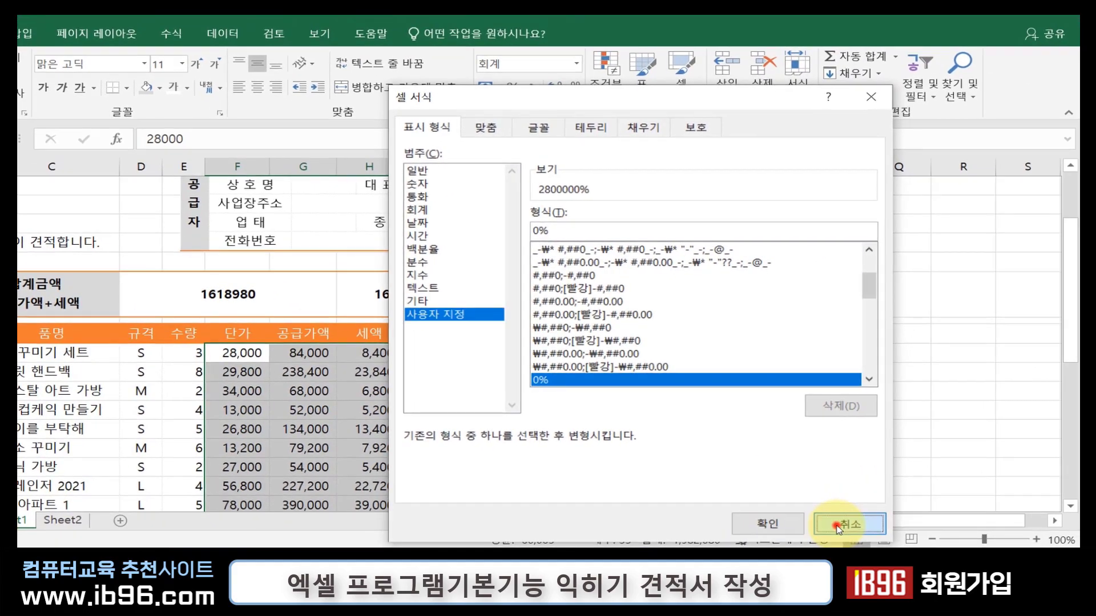
pyautogui.click(1005, 542)
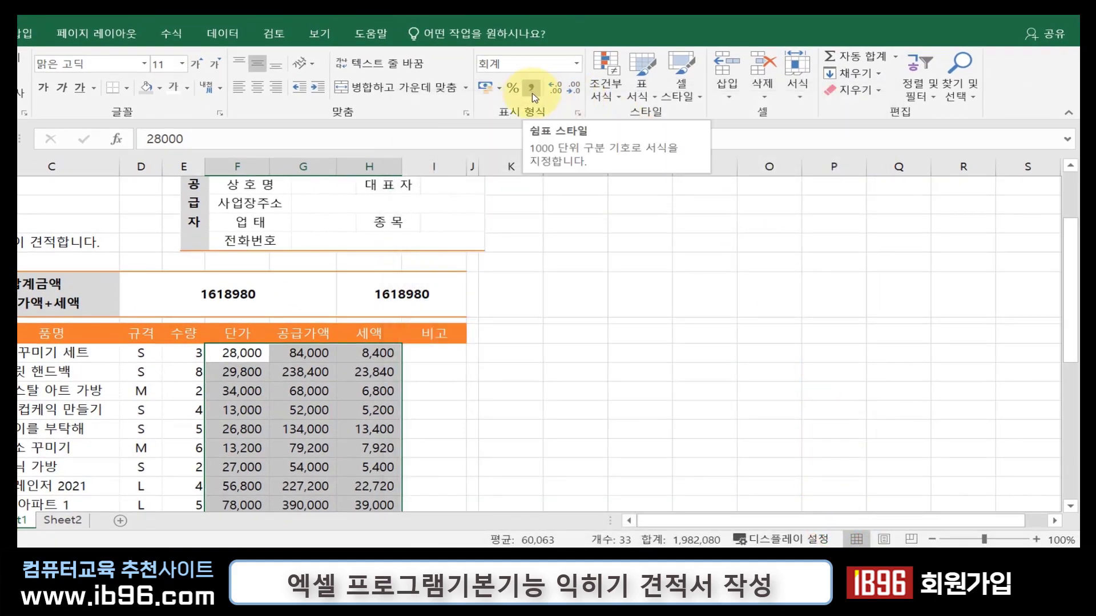
# - Format the 합계 row totals in G31:H31 and the total in H11 as 통화 with the ₩ symbol
pyautogui.scroll(-4, 587, 343)
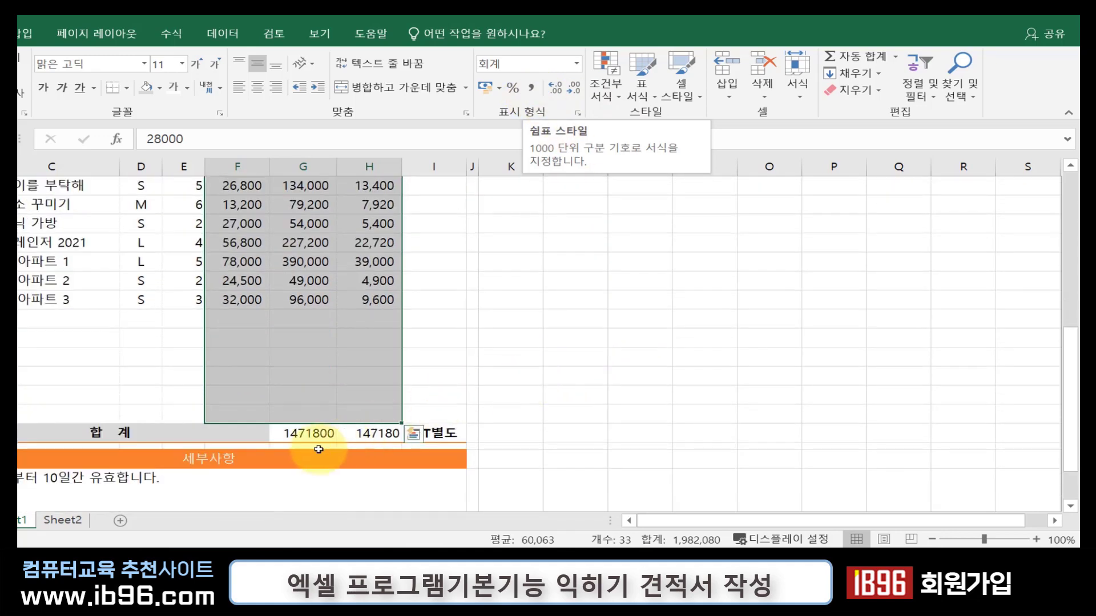
pyautogui.moveTo(305, 443); pyautogui.dragTo(373, 439)
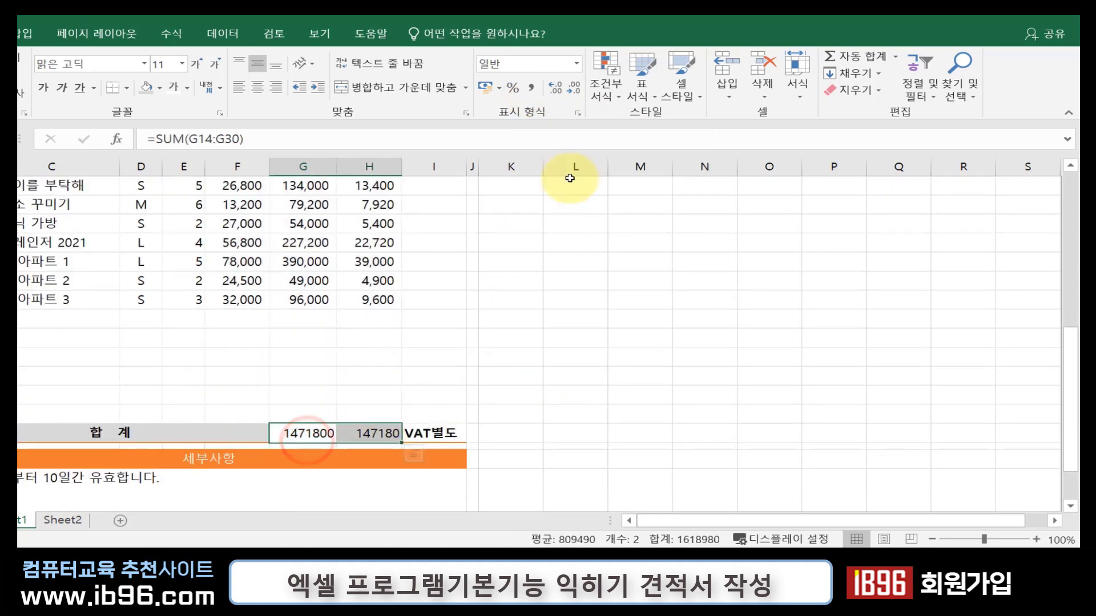
pyautogui.click(531, 89)
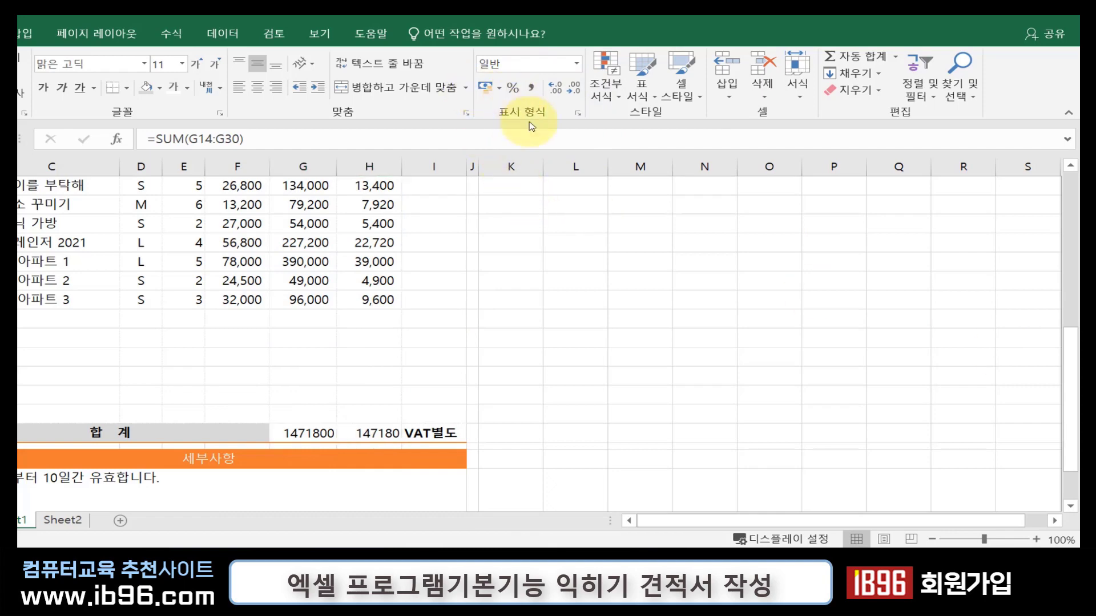
pyautogui.click(315, 435)
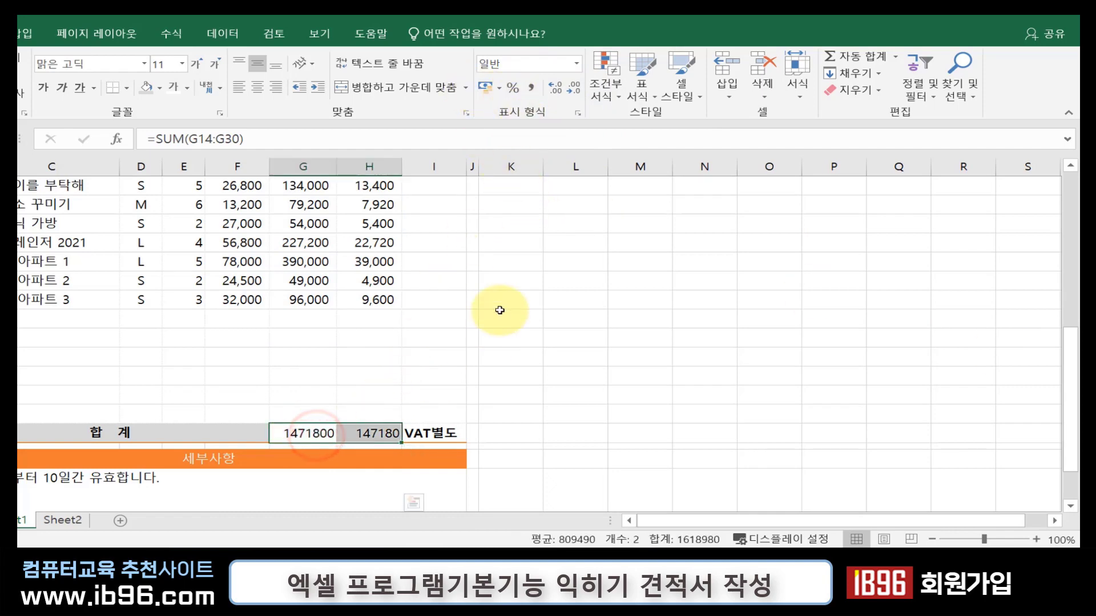
pyautogui.scroll(2, 499, 311)
pyautogui.scroll(3, 450, 230)
pyautogui.click(429, 296)
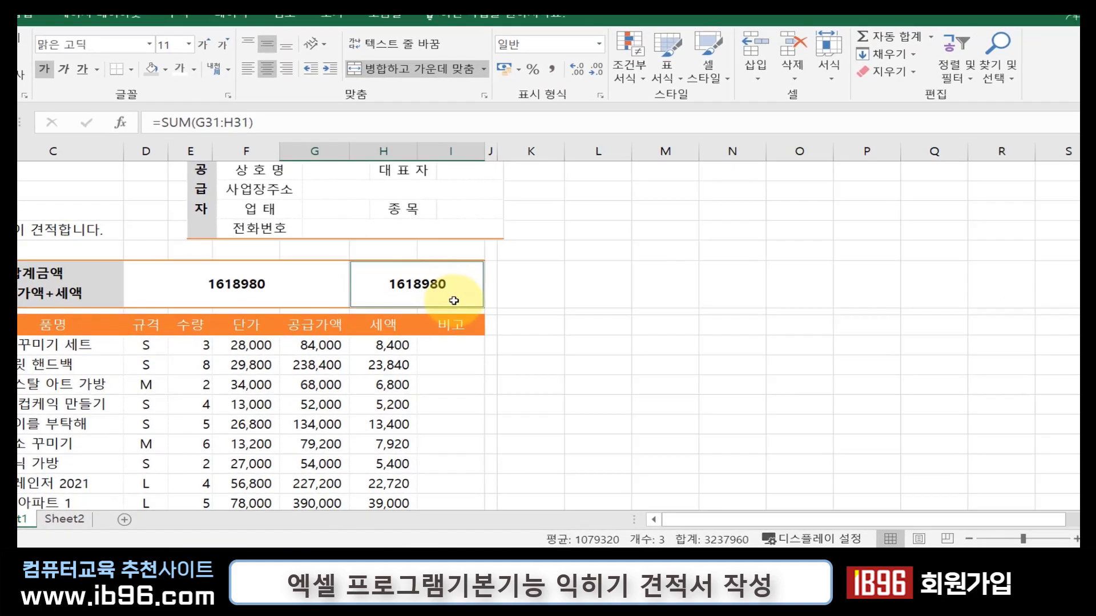
pyautogui.hotkey('ctrl', '1')
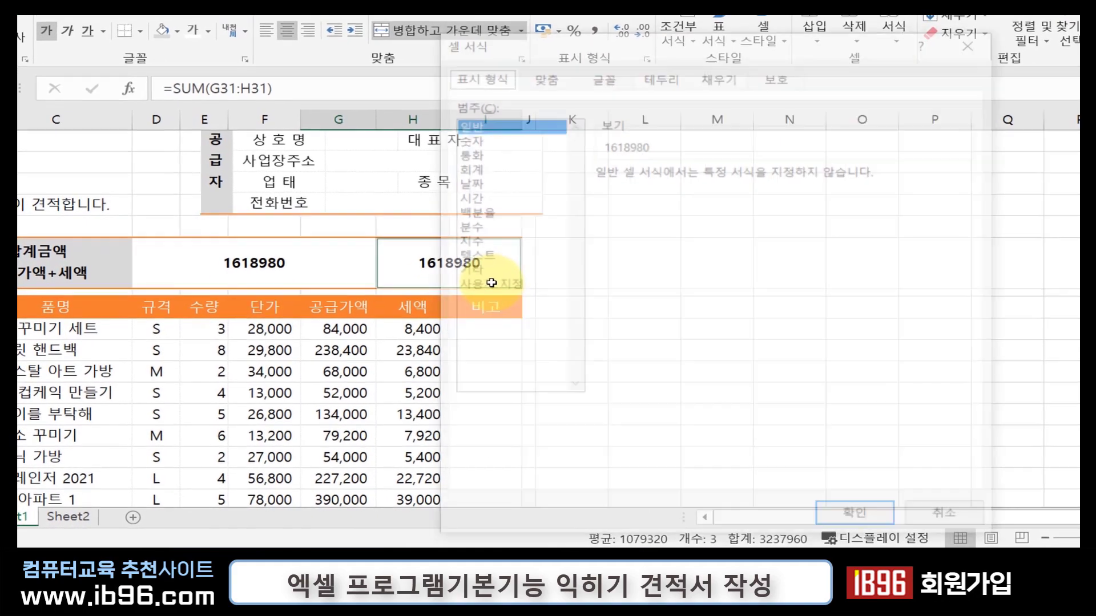
pyautogui.click(468, 153)
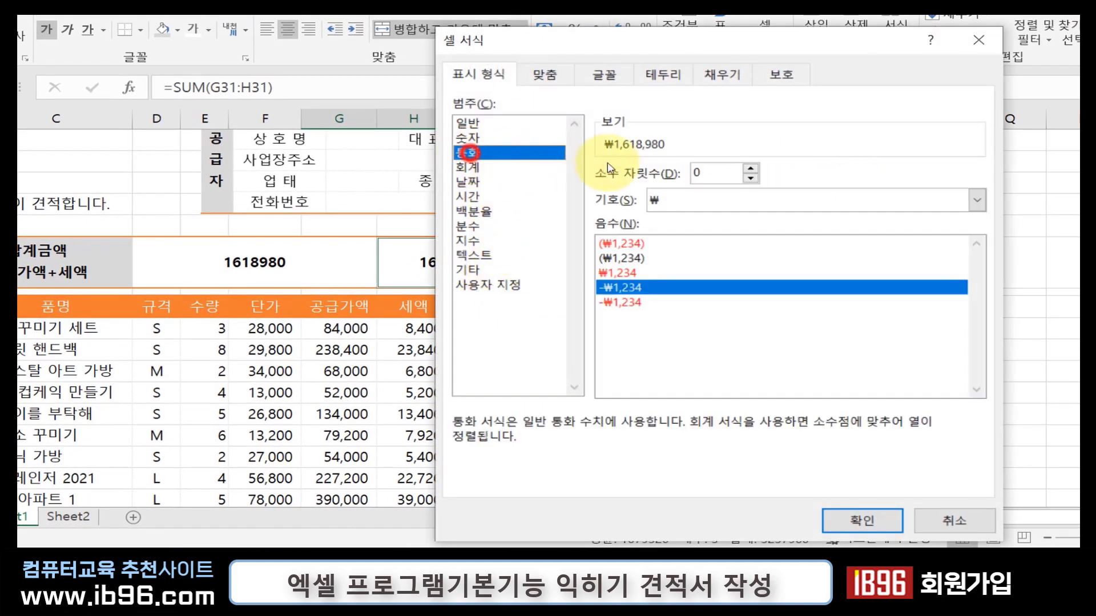
pyautogui.click(687, 202)
pyautogui.click(674, 234)
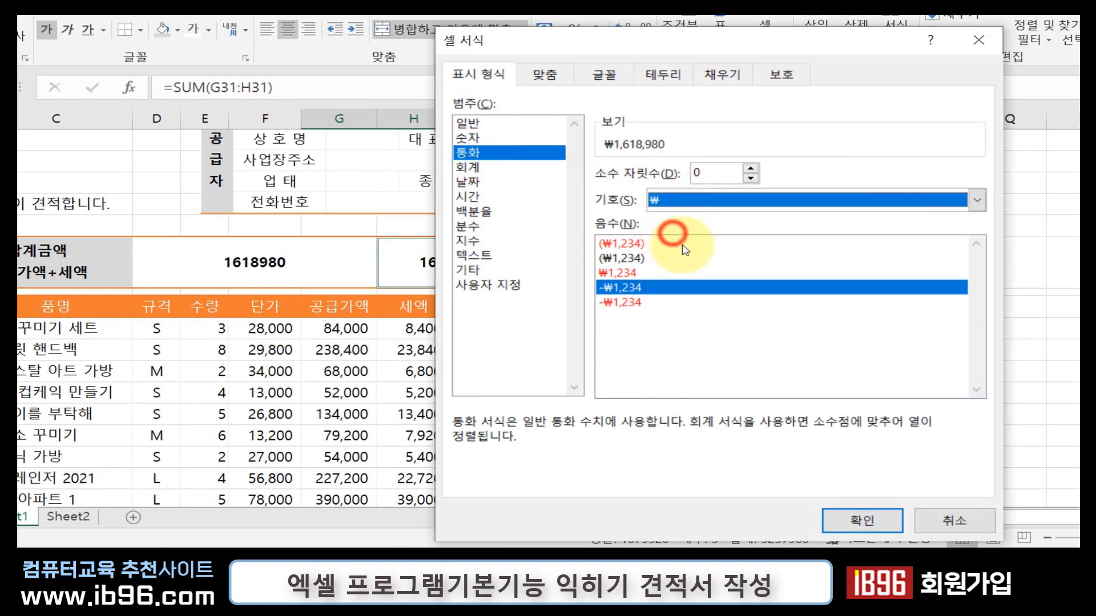
pyautogui.click(853, 531)
pyautogui.click(727, 439)
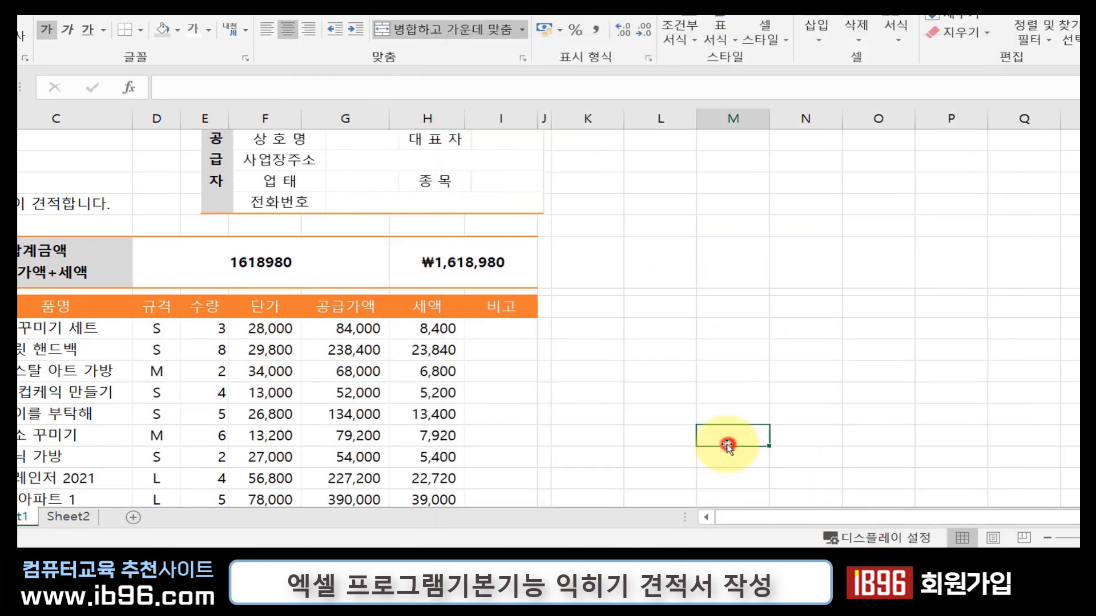
pyautogui.scroll(-3, 727, 445)
pyautogui.scroll(-1, 726, 447)
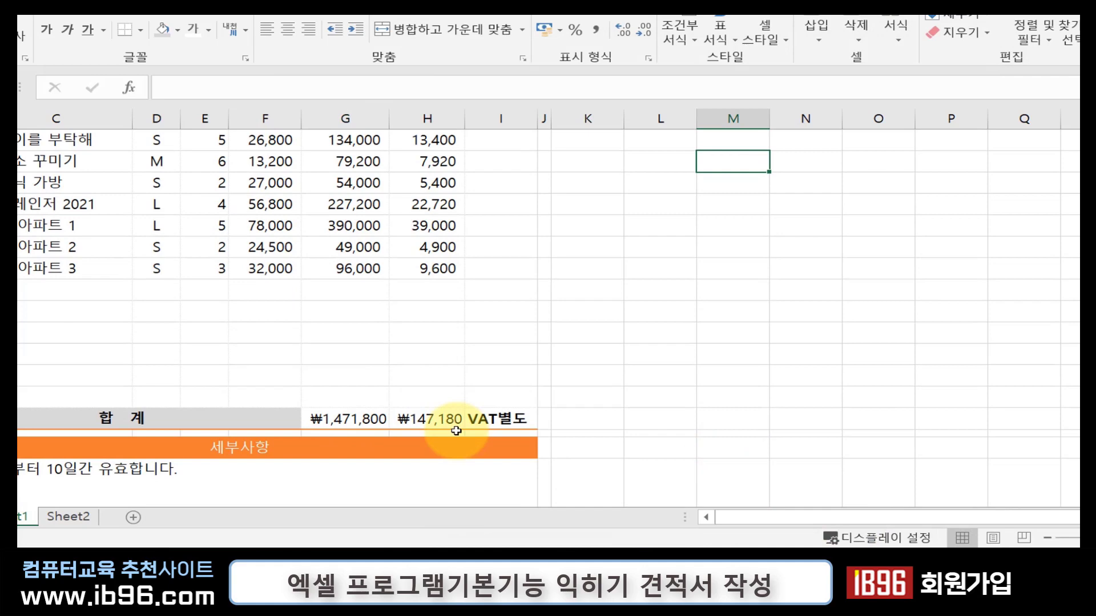
# - Format the merged 합계금액 cell D11 with the 기타 number format 숫자(한글)
pyautogui.scroll(5, 421, 436)
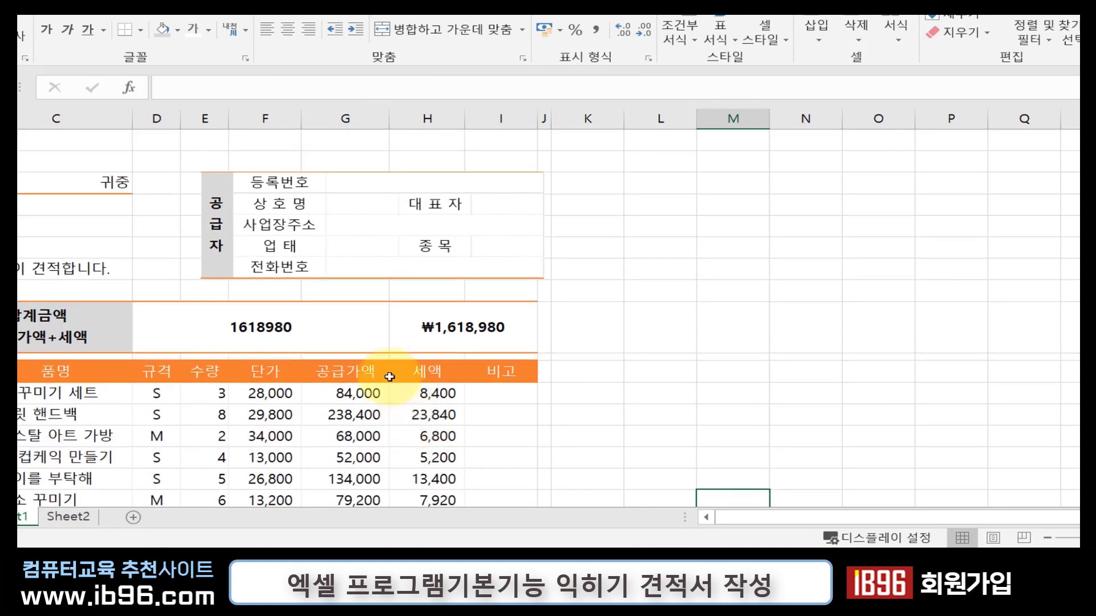
pyautogui.click(362, 341)
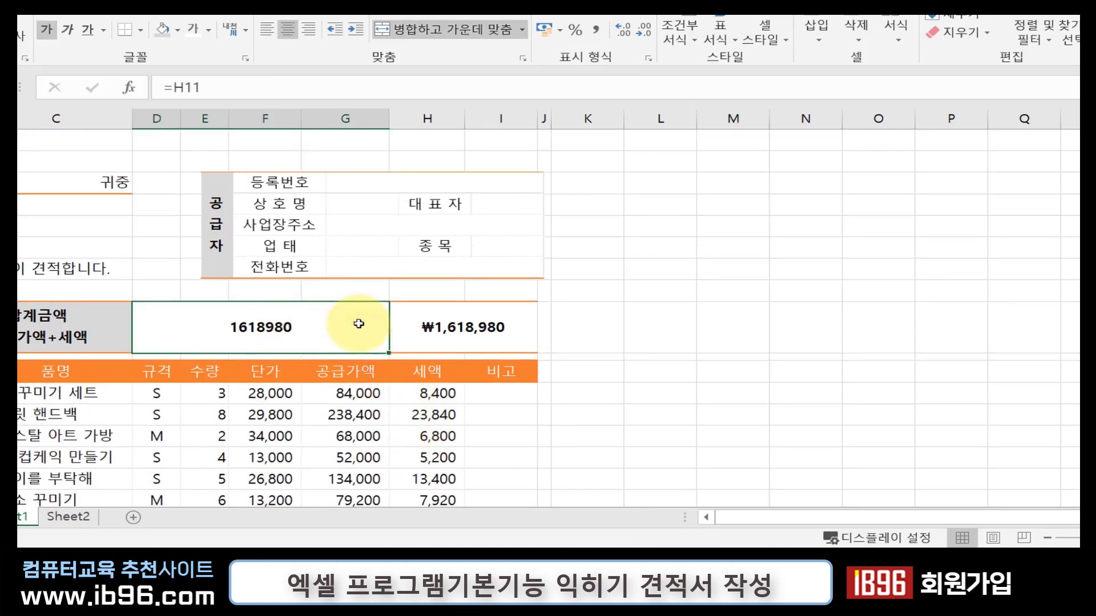
pyautogui.hotkey('ctrl', '1')
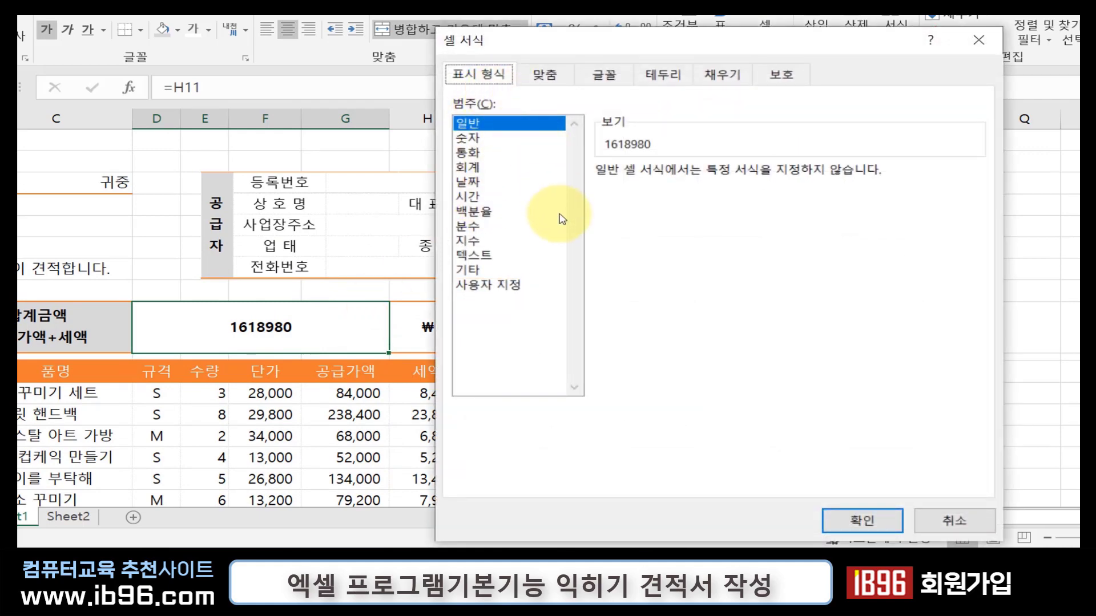
pyautogui.click(516, 269)
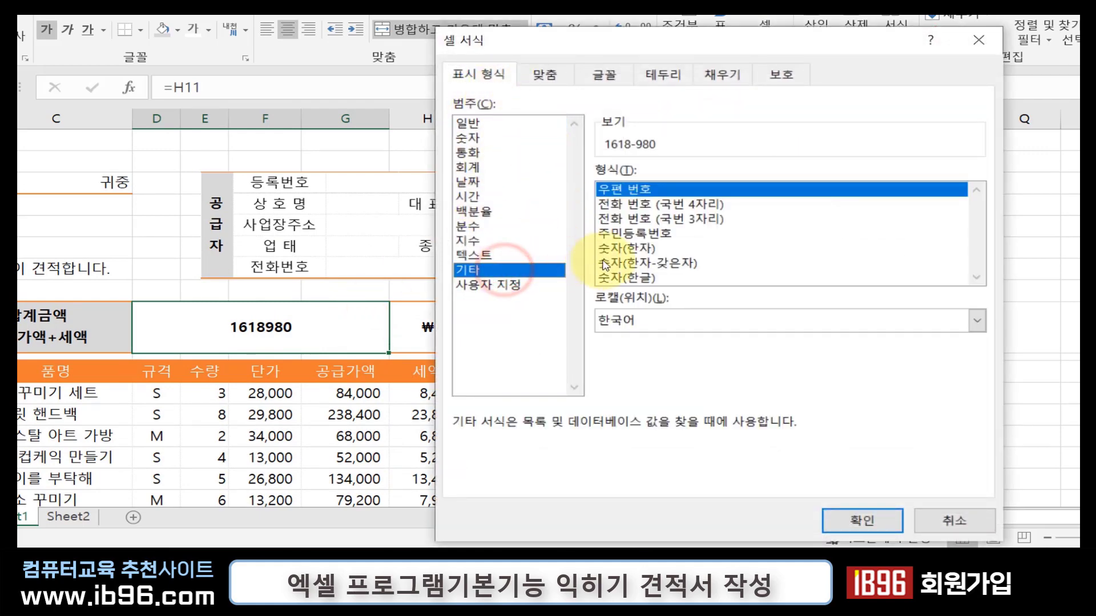
pyautogui.click(623, 278)
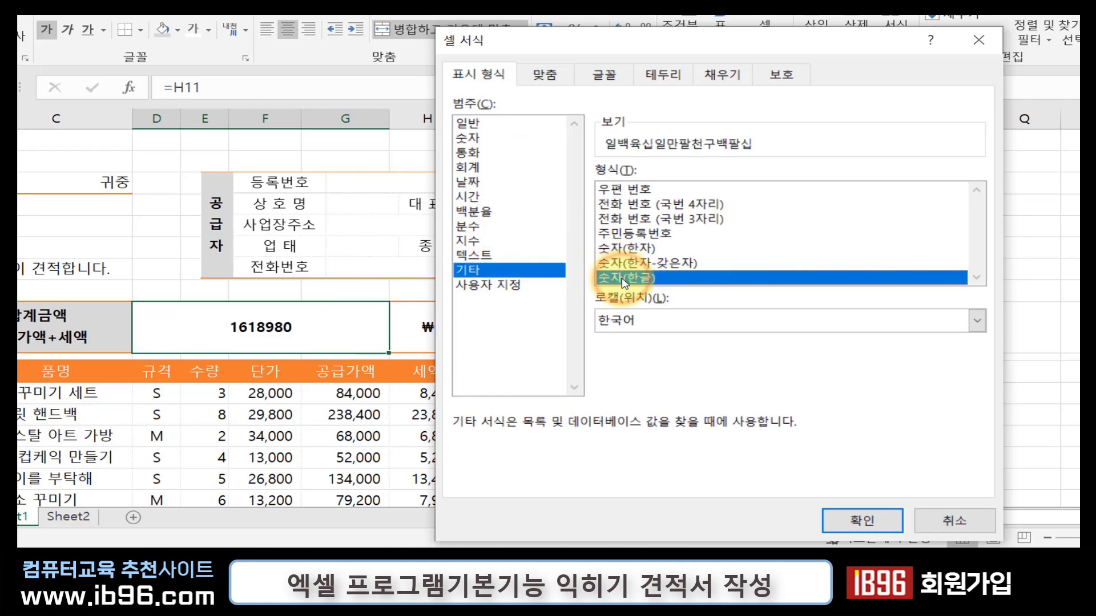
pyautogui.click(862, 519)
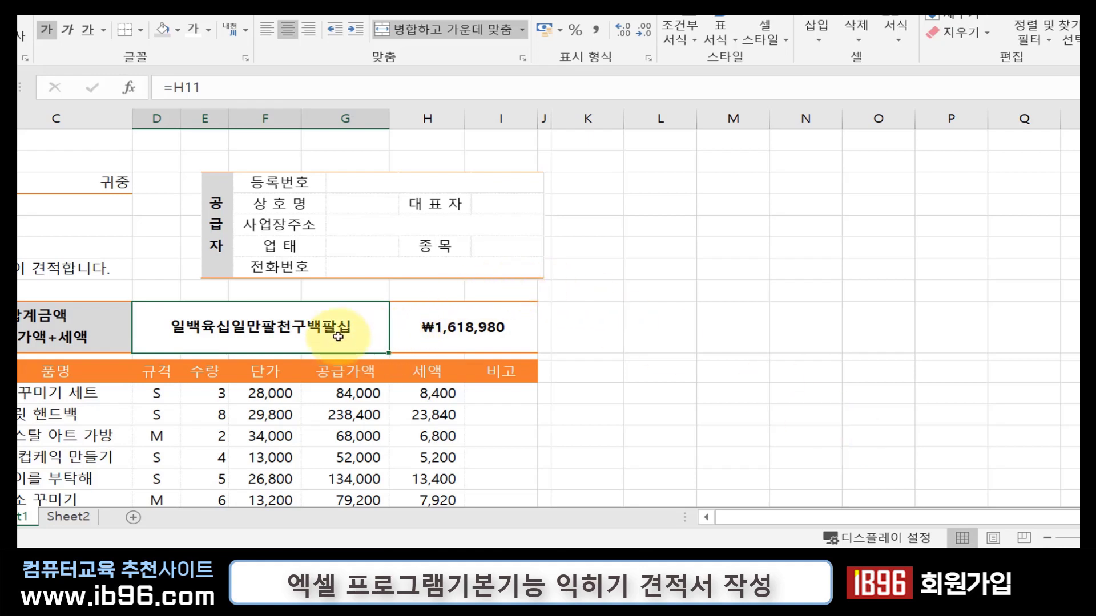
# - Append the text " 원정" to the custom number format of the merged 합계금액 cell D11, giving [DBNum4][$-ko-KR]G/표준" 원정"
pyautogui.hotkey('ctrl', '1')
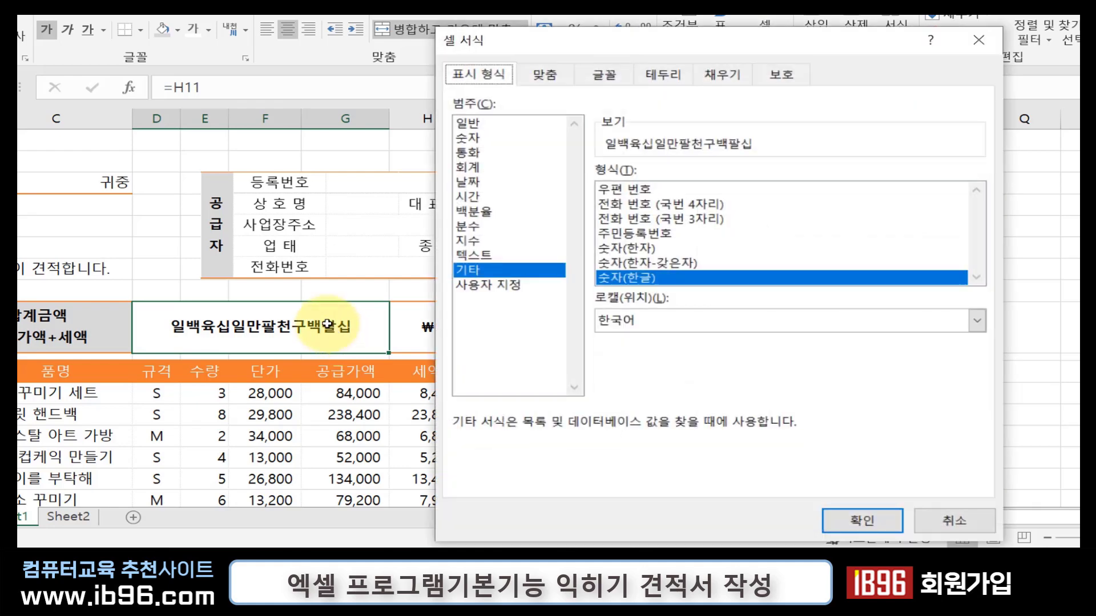
pyautogui.click(496, 293)
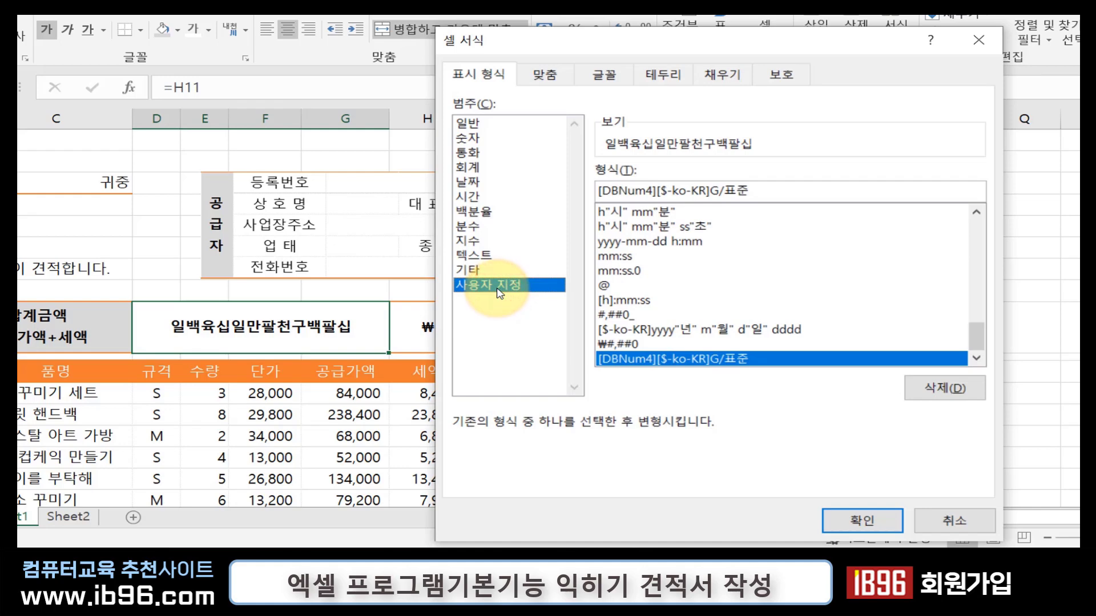
pyautogui.click(792, 188)
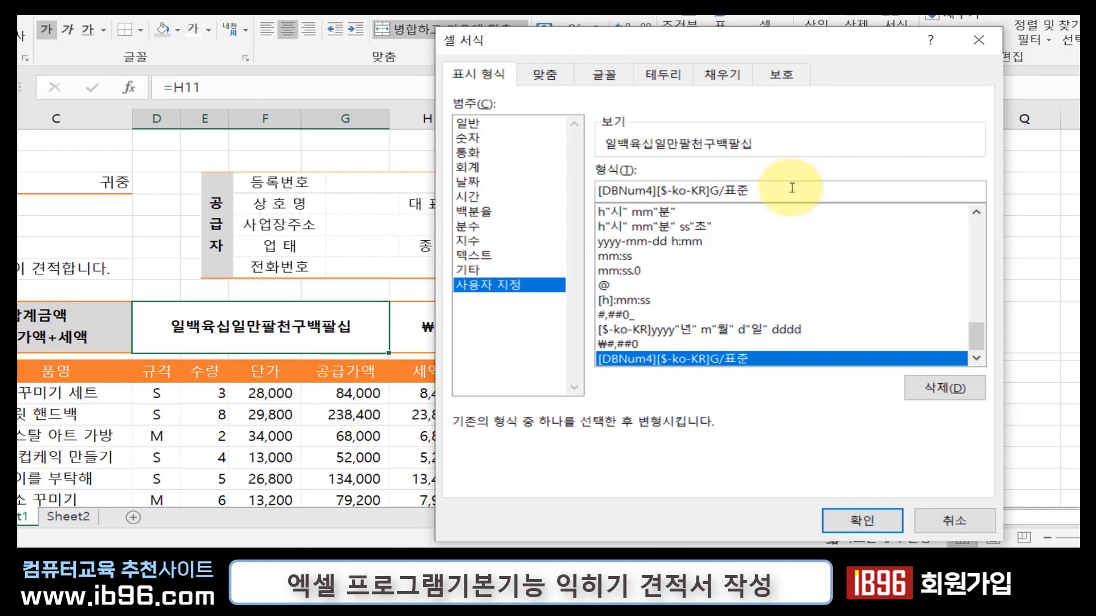
pyautogui.write('"')
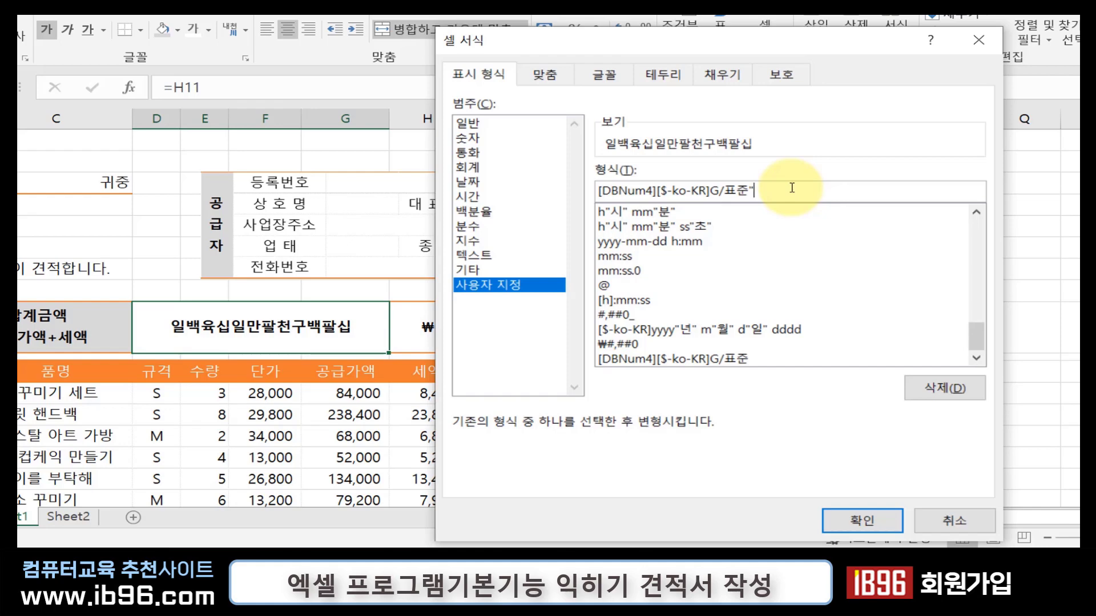
pyautogui.write(' dnjs')
pyautogui.press('BackSpace')
pyautogui.press('BackSpace')
pyautogui.press('BackSpace')
pyautogui.press('BackSpace')
pyautogui.write('원정"')
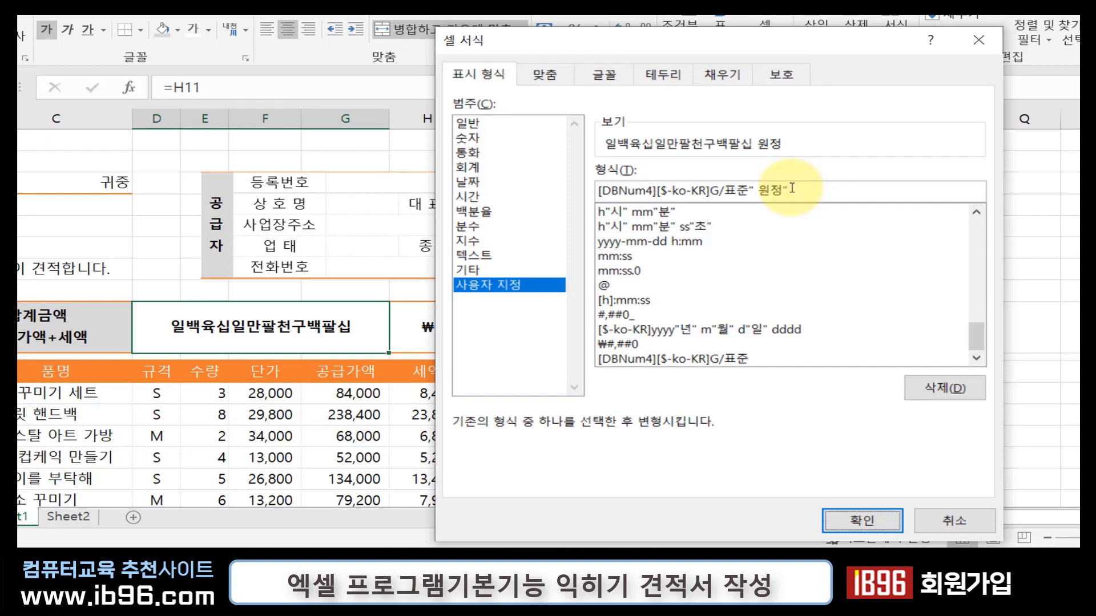
pyautogui.press('Return')
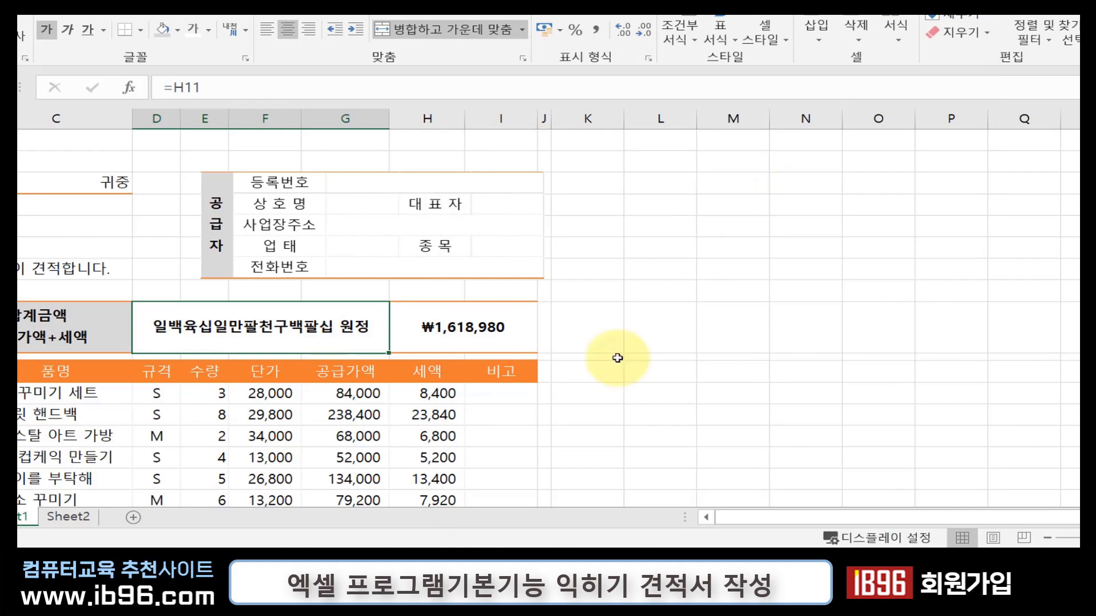
# - Review the quotation sheet from the item rows down to the 합계 and 세부사항 sections and back up to the heading area
pyautogui.scroll(1, 225, 440)
pyautogui.scroll(-3, 227, 445)
pyautogui.scroll(-2, 228, 445)
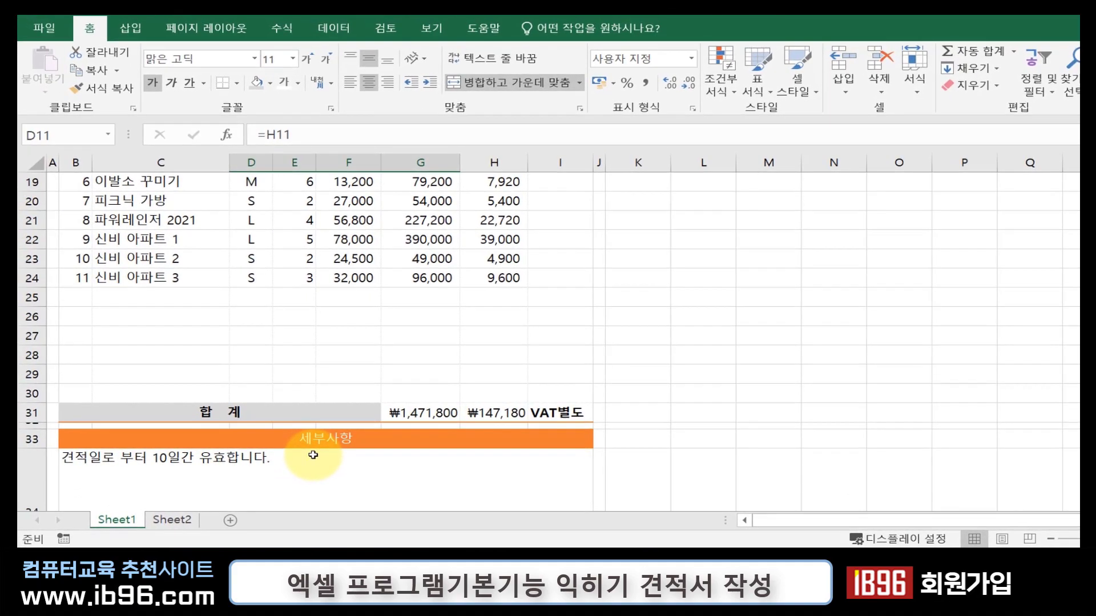
pyautogui.scroll(-2, 226, 445)
pyautogui.scroll(6, 312, 455)
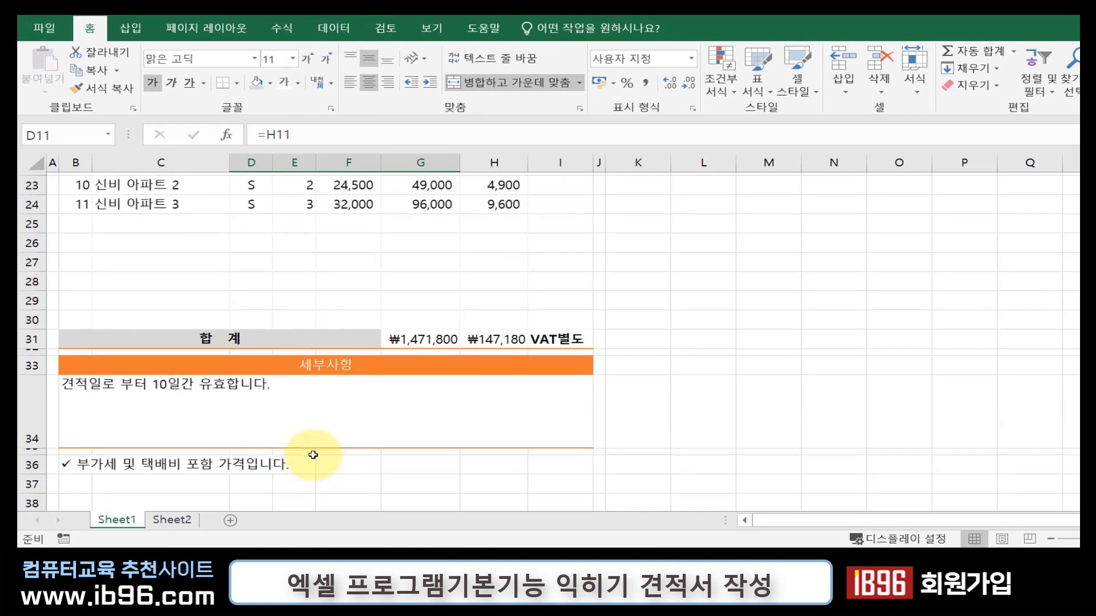
pyautogui.scroll(-1, 313, 454)
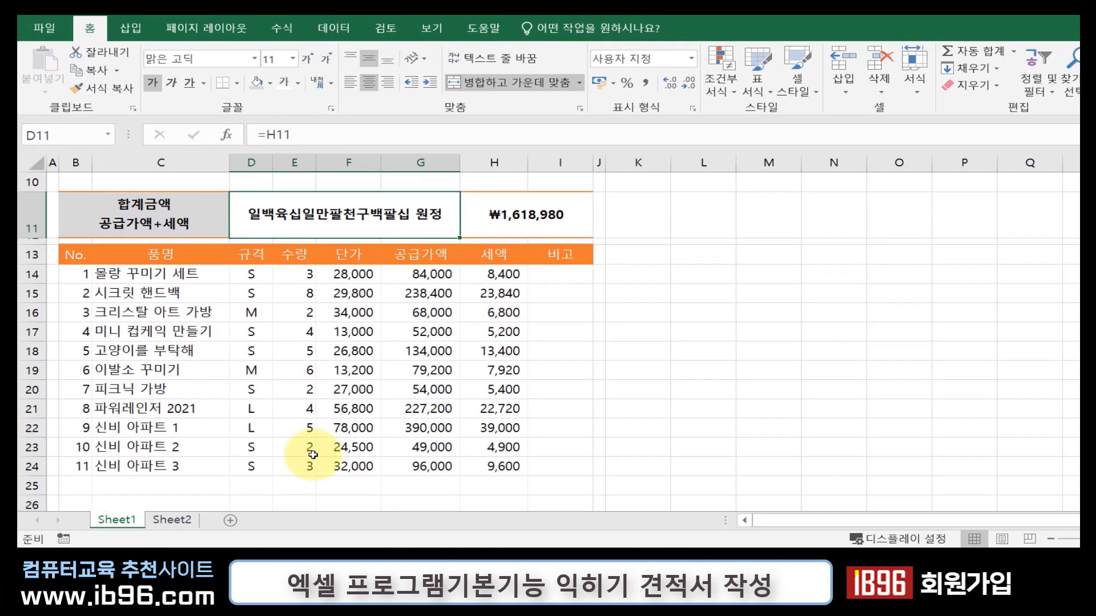
pyautogui.scroll(-1, 313, 455)
pyautogui.scroll(4, 313, 455)
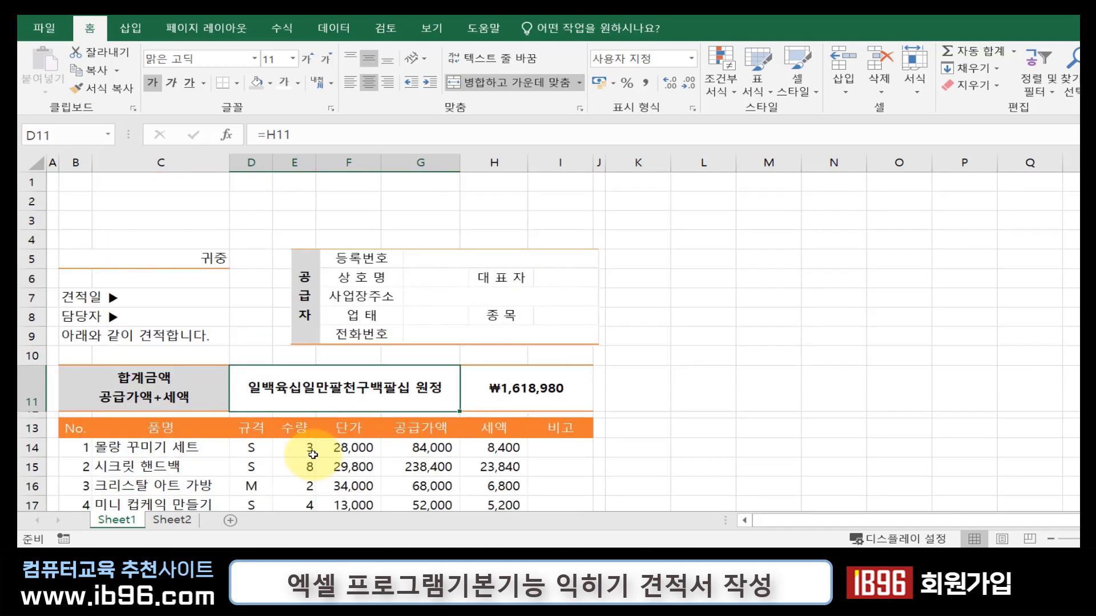
pyautogui.hotkey('ctrl', 'p')
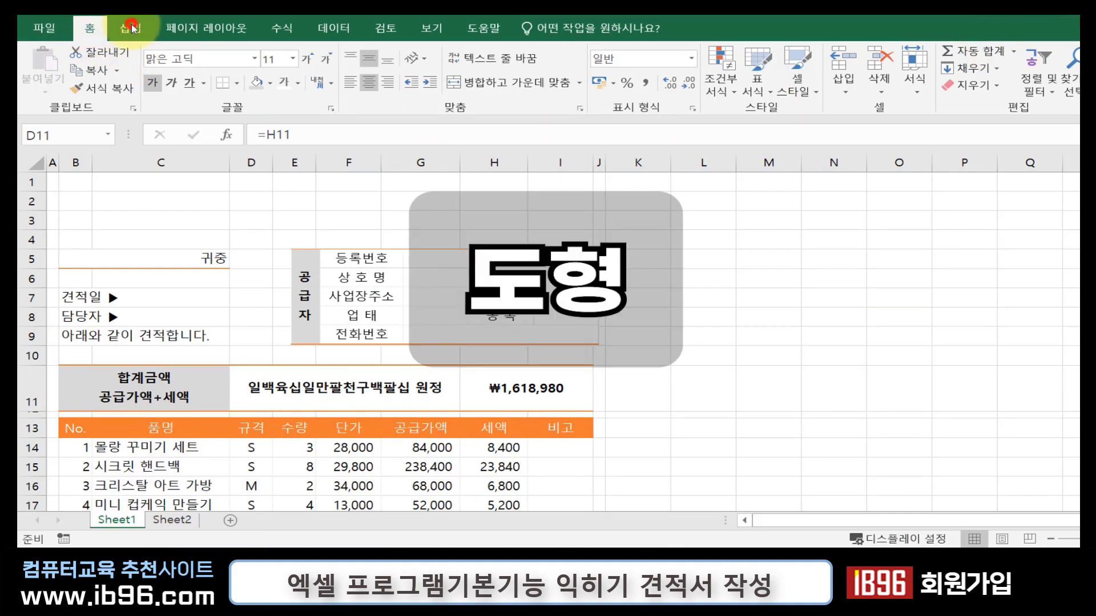
# - Draw a rectangle shape covering the blank heading area from A1 to J3
pyautogui.click(130, 27)
pyautogui.click(255, 51)
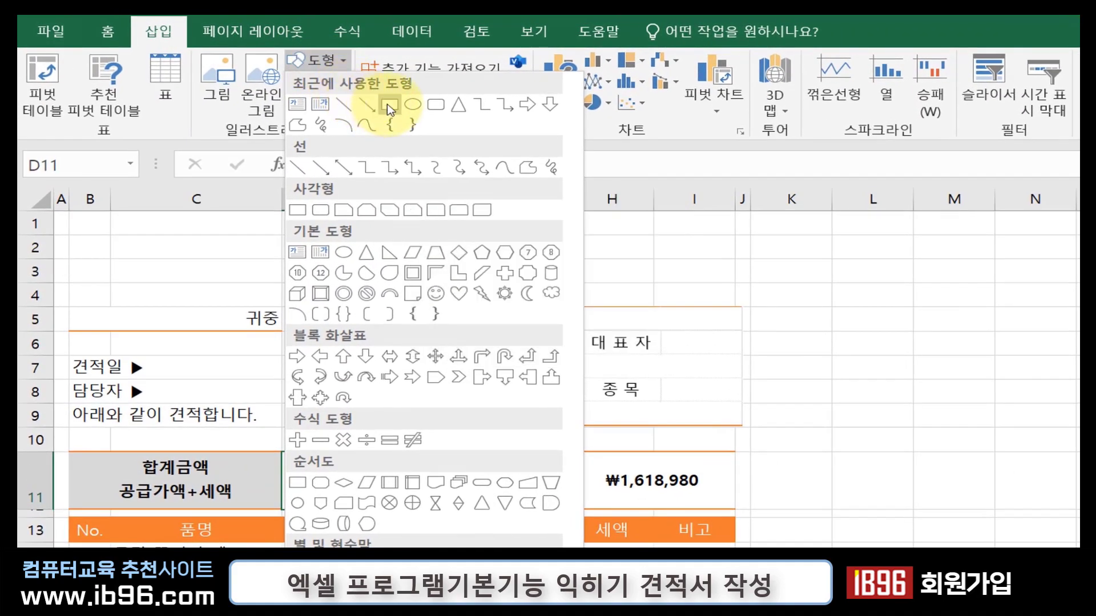
pyautogui.click(387, 104)
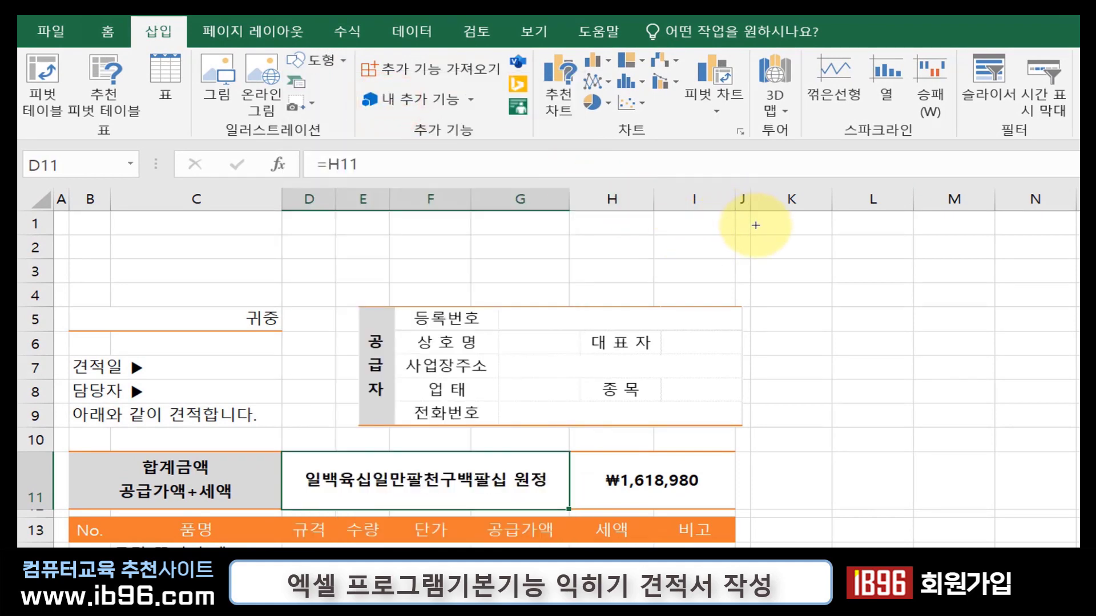
pyautogui.moveTo(748, 213); pyautogui.dragTo(589, 264)
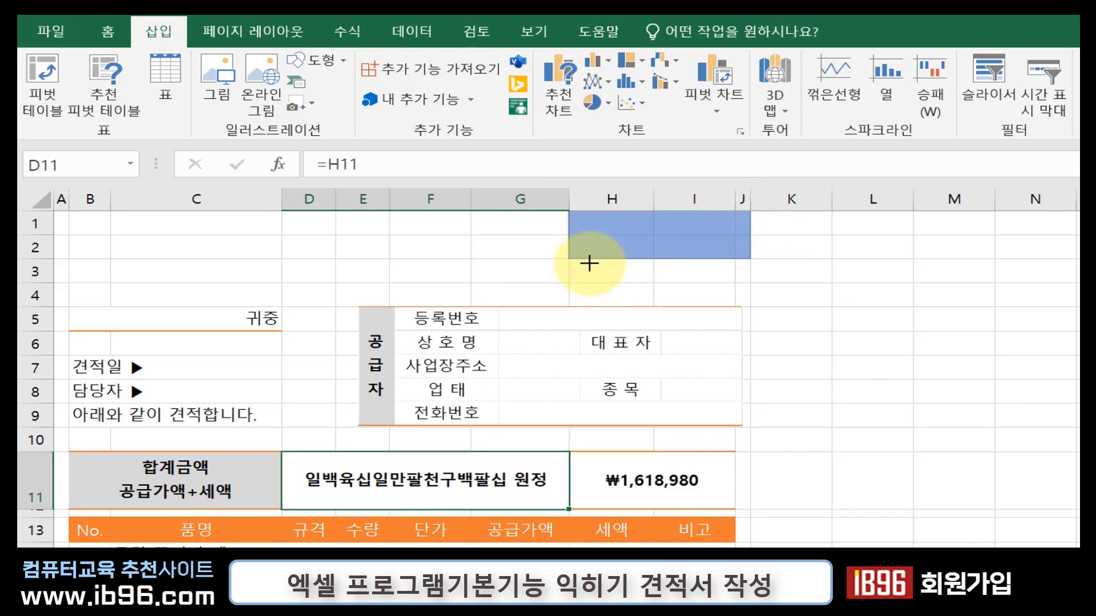
pyautogui.moveTo(589, 263); pyautogui.dragTo(48, 280)
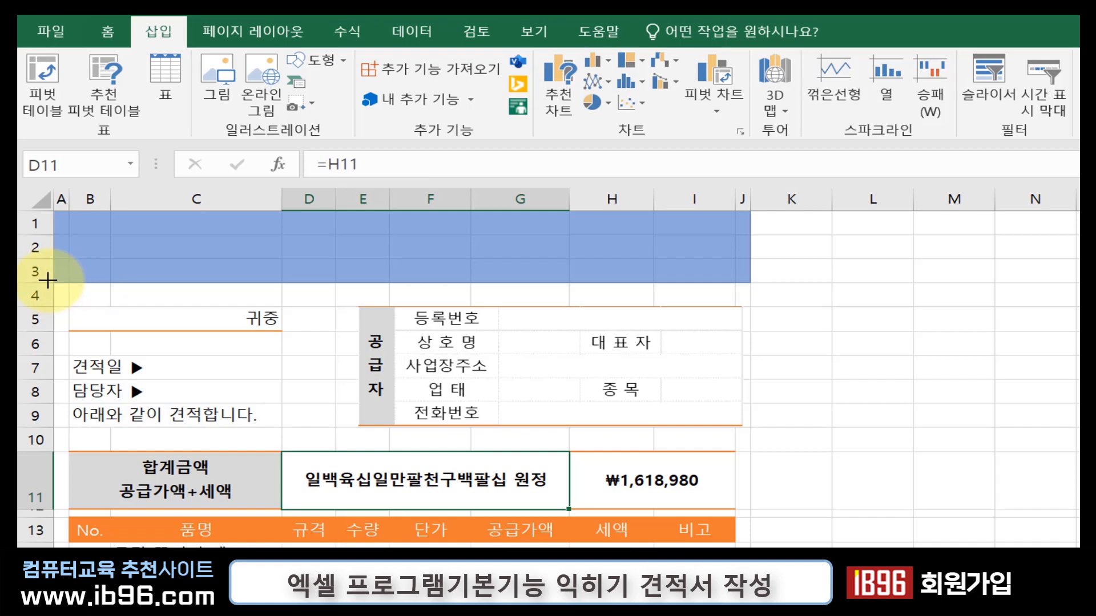
pyautogui.moveTo(48, 280); pyautogui.dragTo(48, 280)
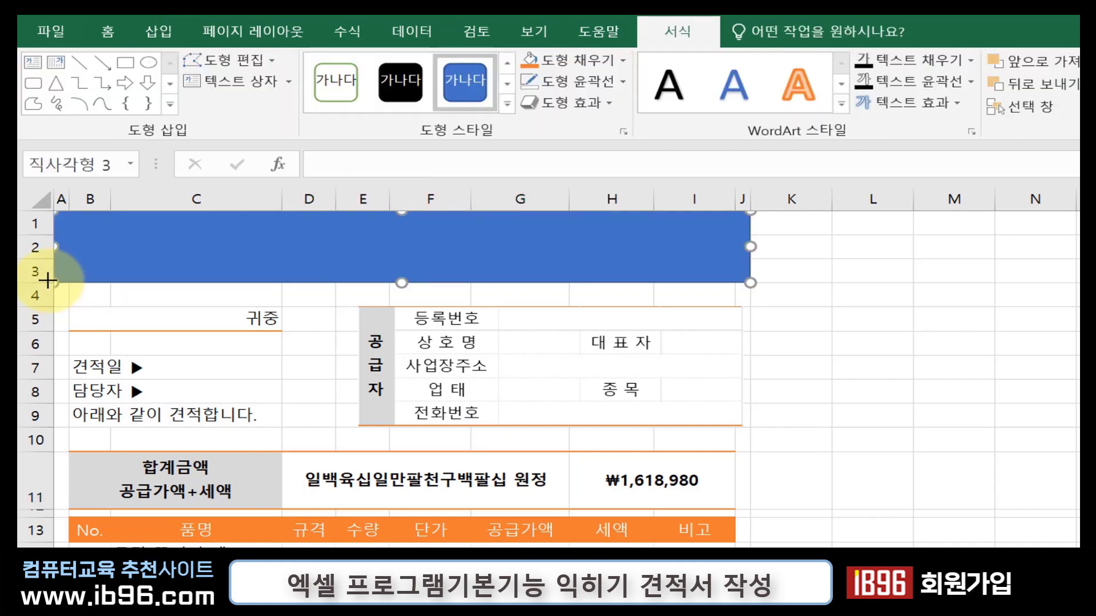
# - Fill the heading rectangle with the orange theme color and set its outline to 윤곽선 없음
pyautogui.click(571, 61)
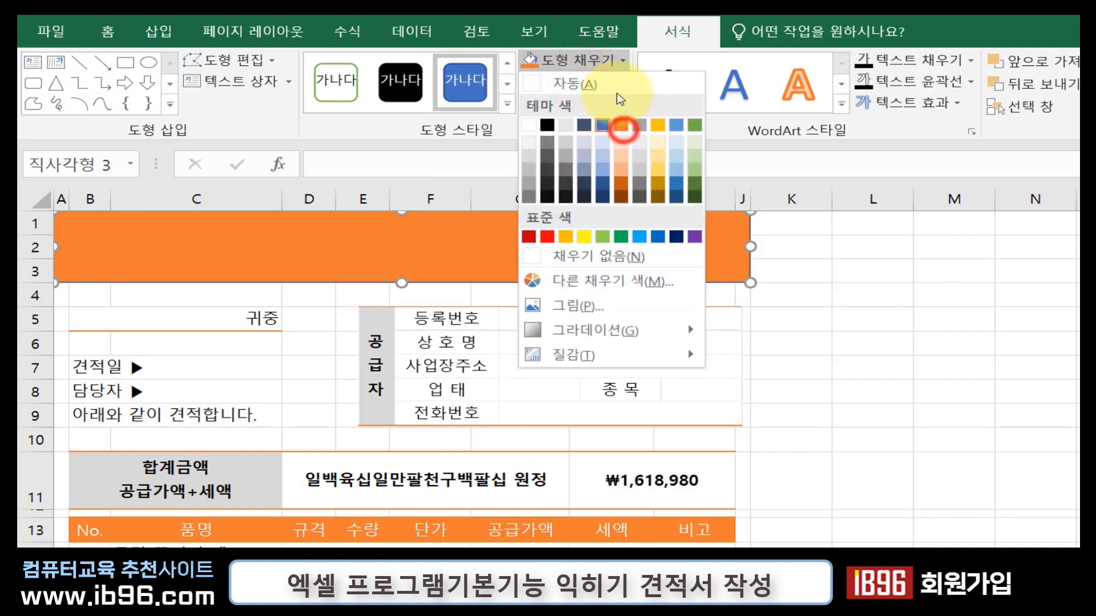
pyautogui.click(621, 125)
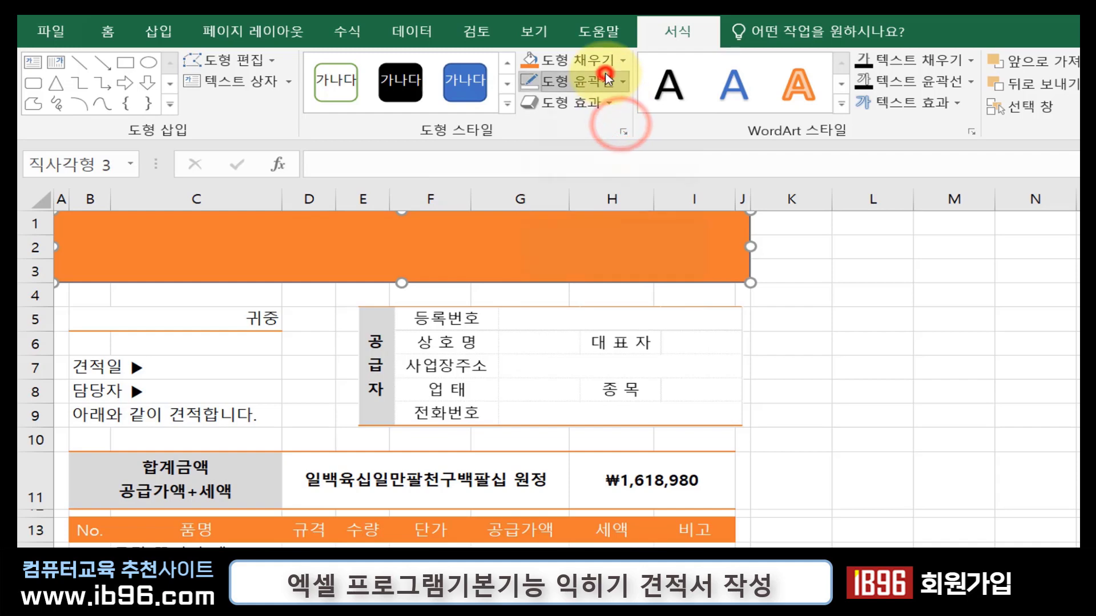
pyautogui.click(608, 81)
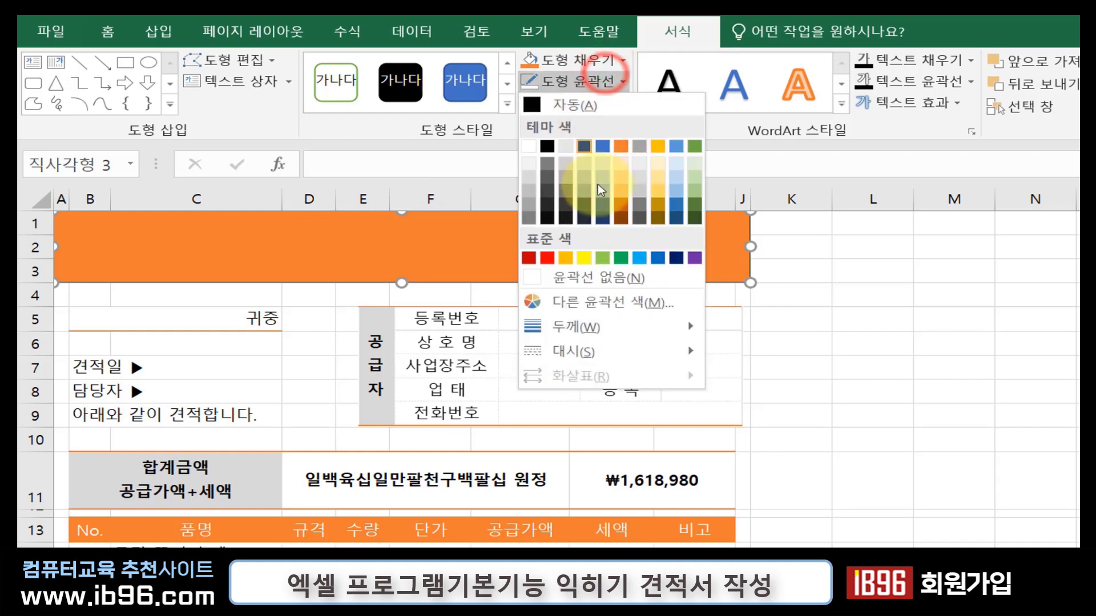
pyautogui.click(621, 278)
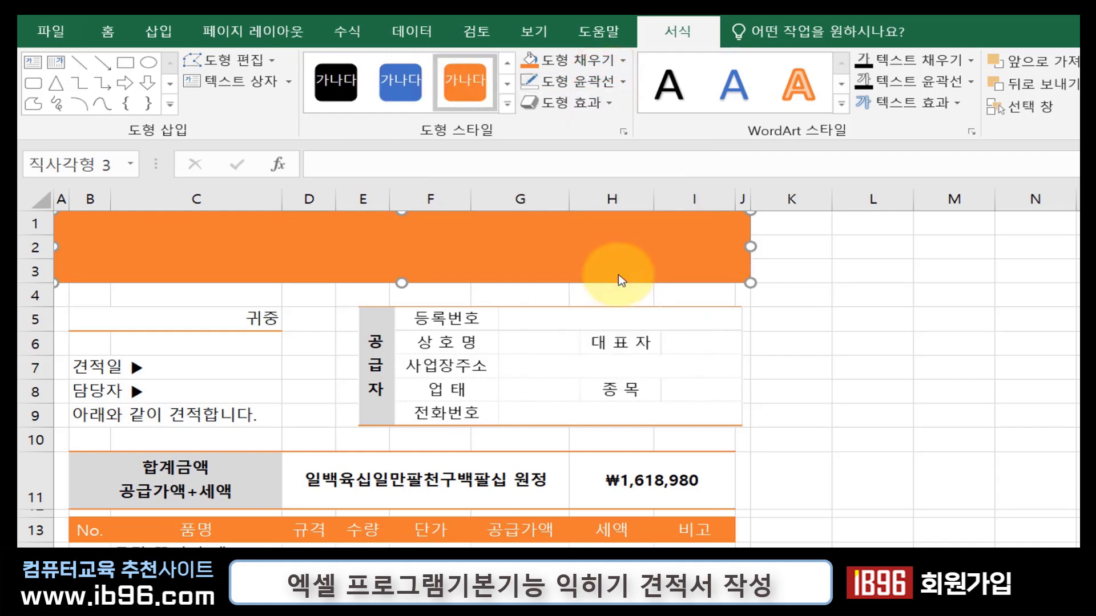
# - Draw a rounded rectangle over the orange banner, spanning B2 to J3
pyautogui.click(159, 31)
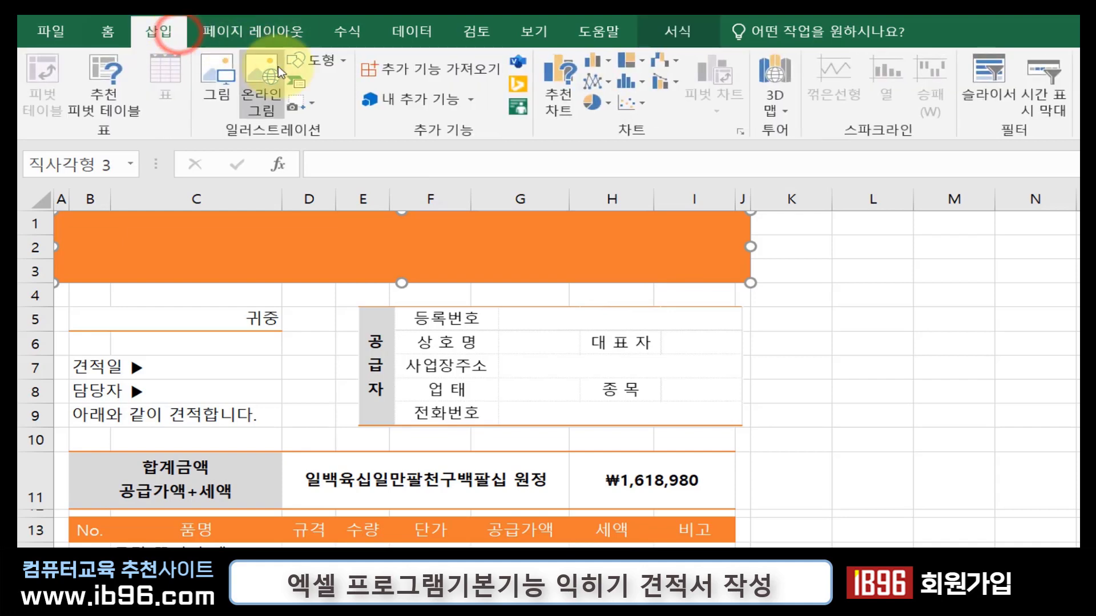
pyautogui.click(317, 65)
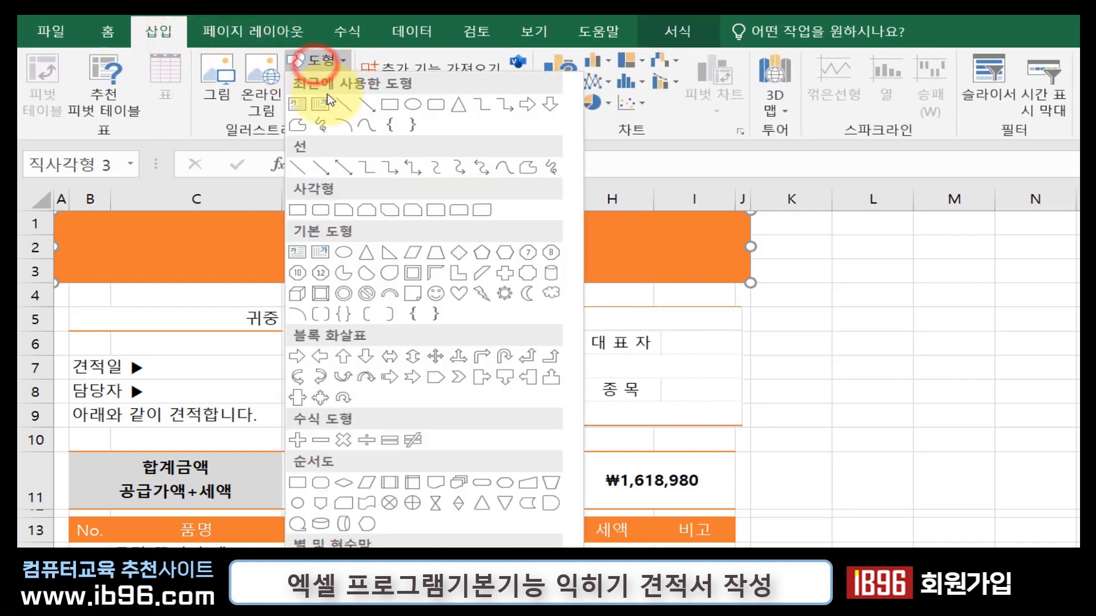
pyautogui.click(435, 107)
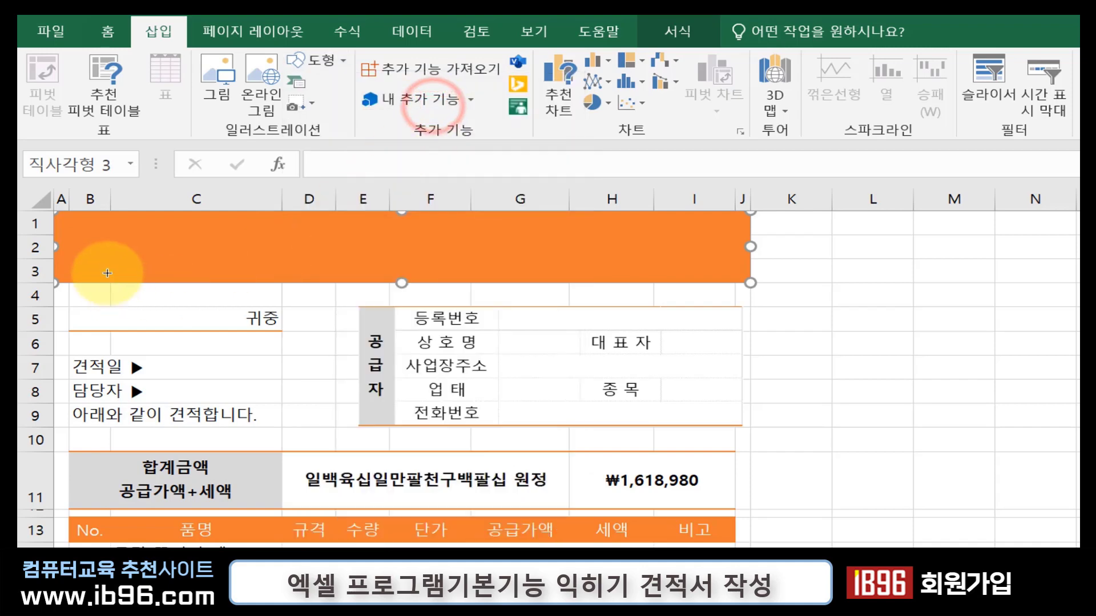
pyautogui.moveTo(71, 245)
pyautogui.mouseDown()
pyautogui.moveTo(692, 259)
pyautogui.moveTo(727, 283)
pyautogui.moveTo(751, 284)
pyautogui.mouseUp()
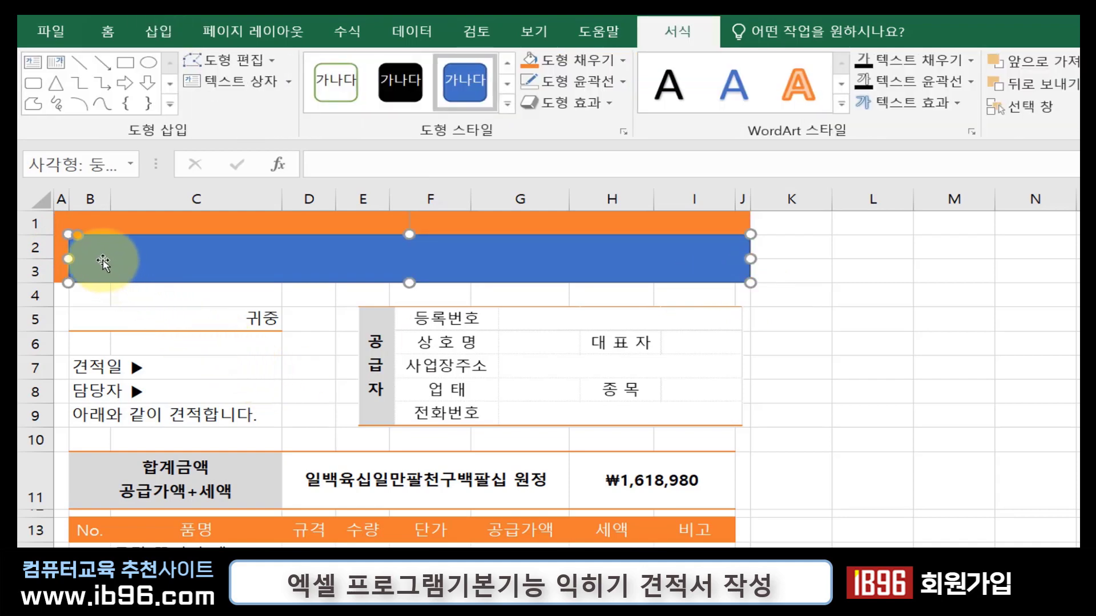
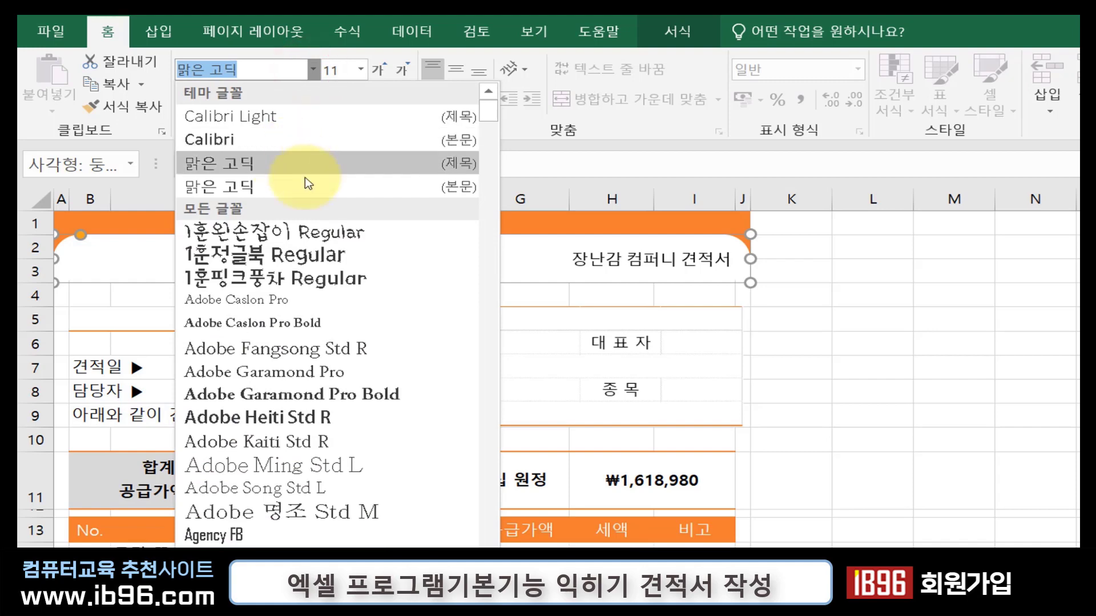
pyautogui.scroll(-5, 306, 177)
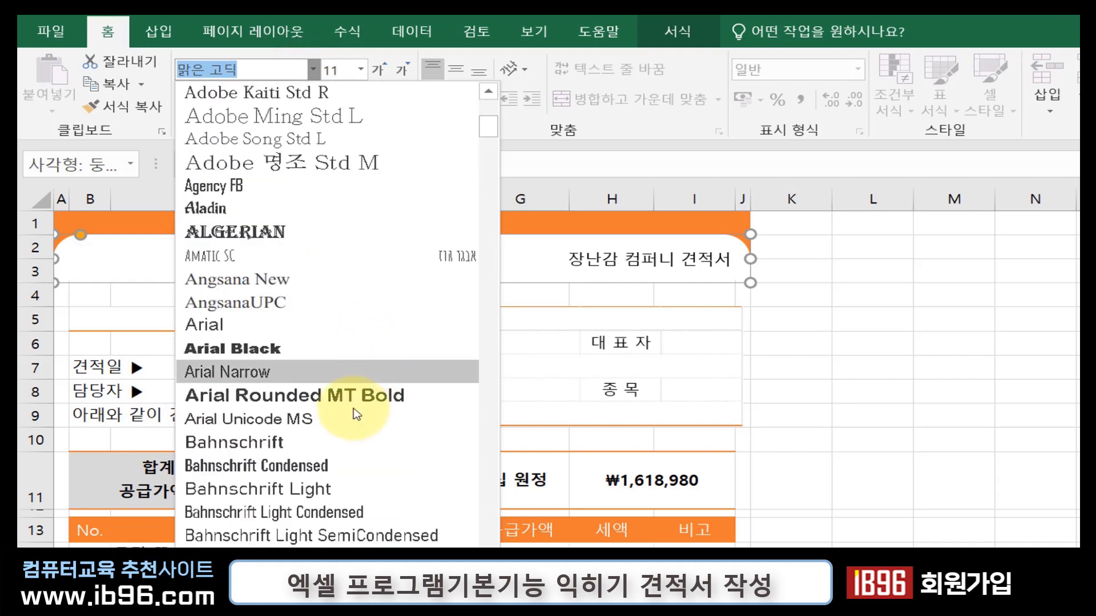
pyautogui.scroll(-4, 318, 416)
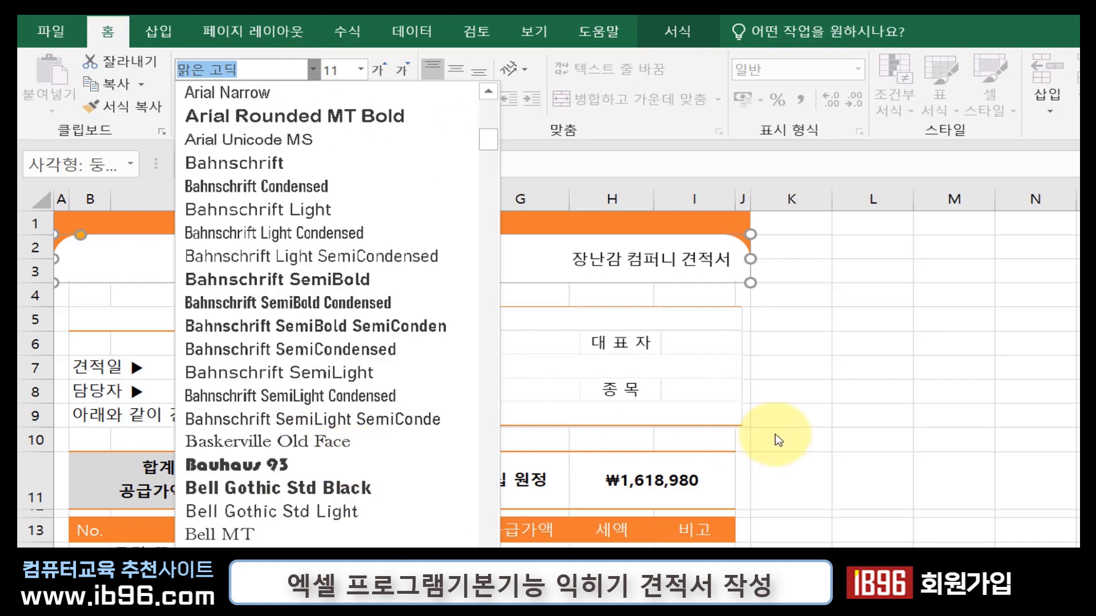
pyautogui.click(823, 386)
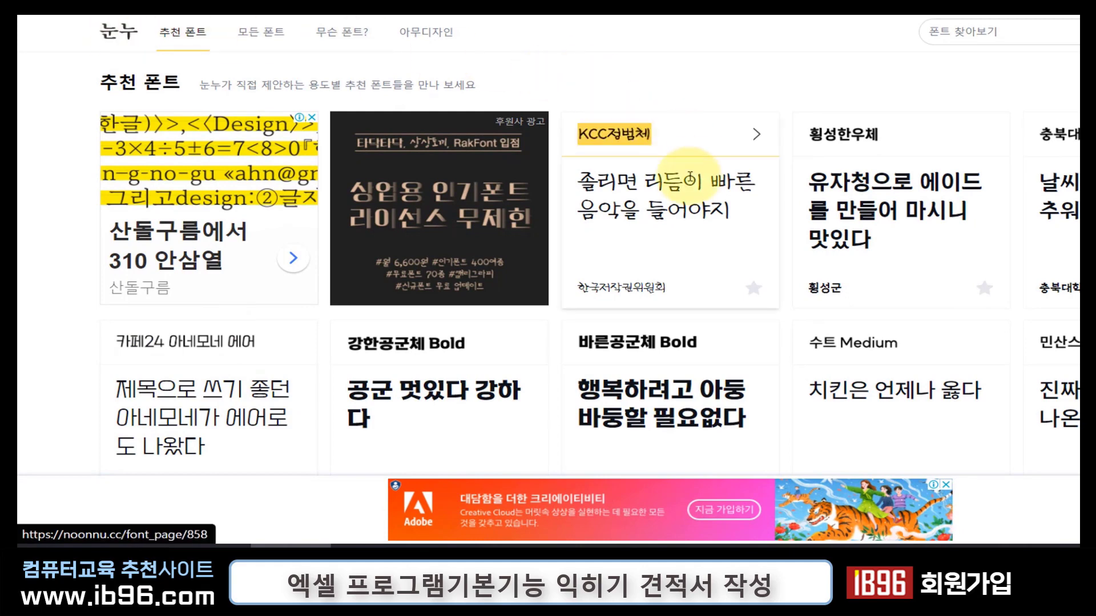
# - Examine the 라이선스 본문 and 라이선스 요약표 of the KCC정범체 font on the 눈누 font website
pyautogui.click(734, 136)
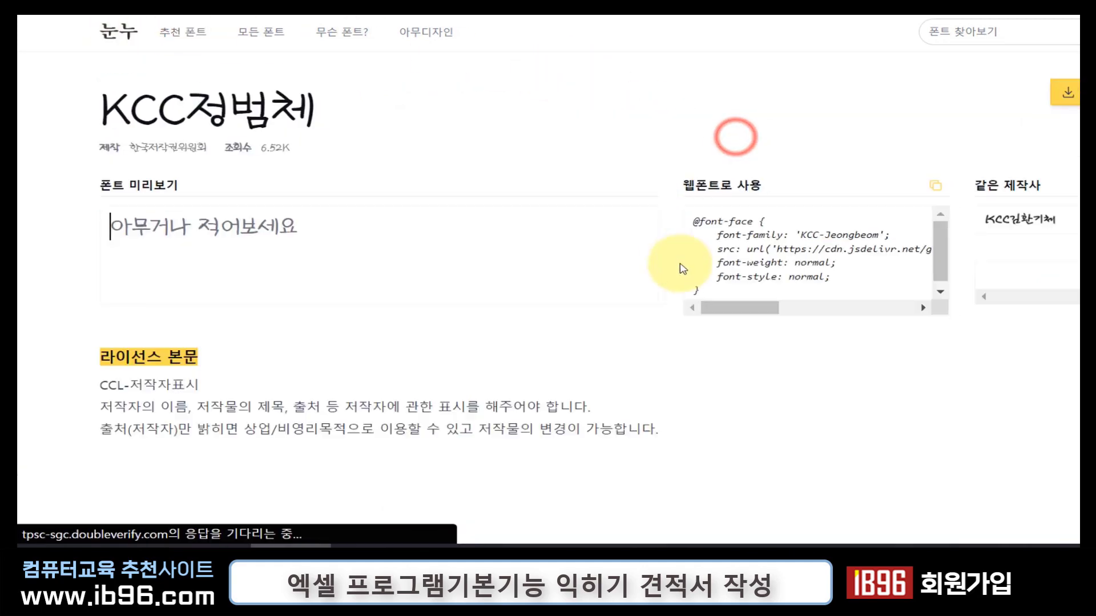
pyautogui.scroll(-12, 357, 393)
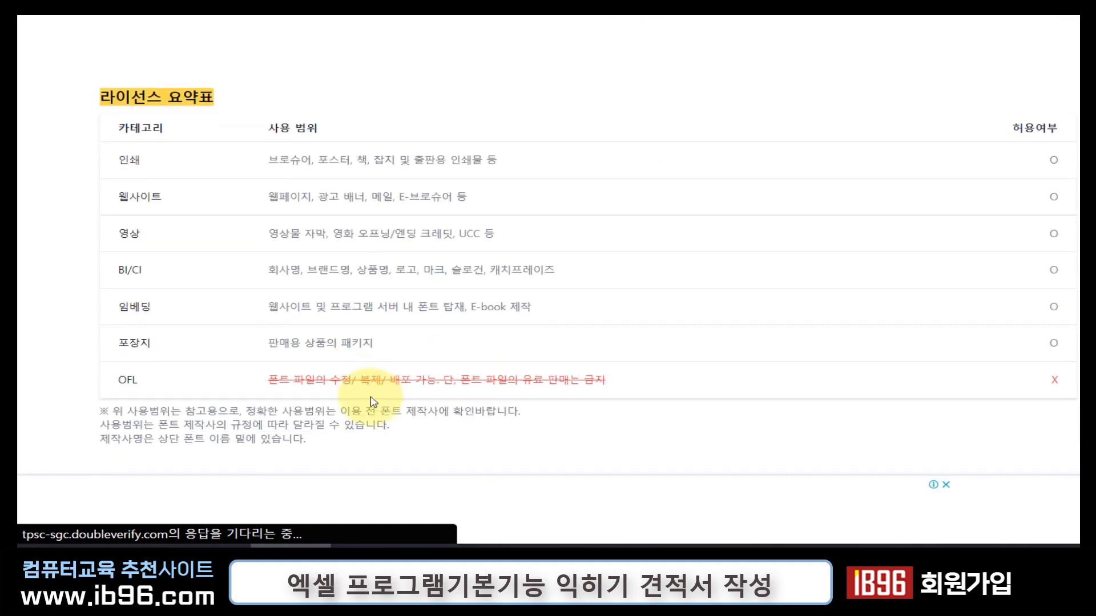
pyautogui.scroll(5, 371, 396)
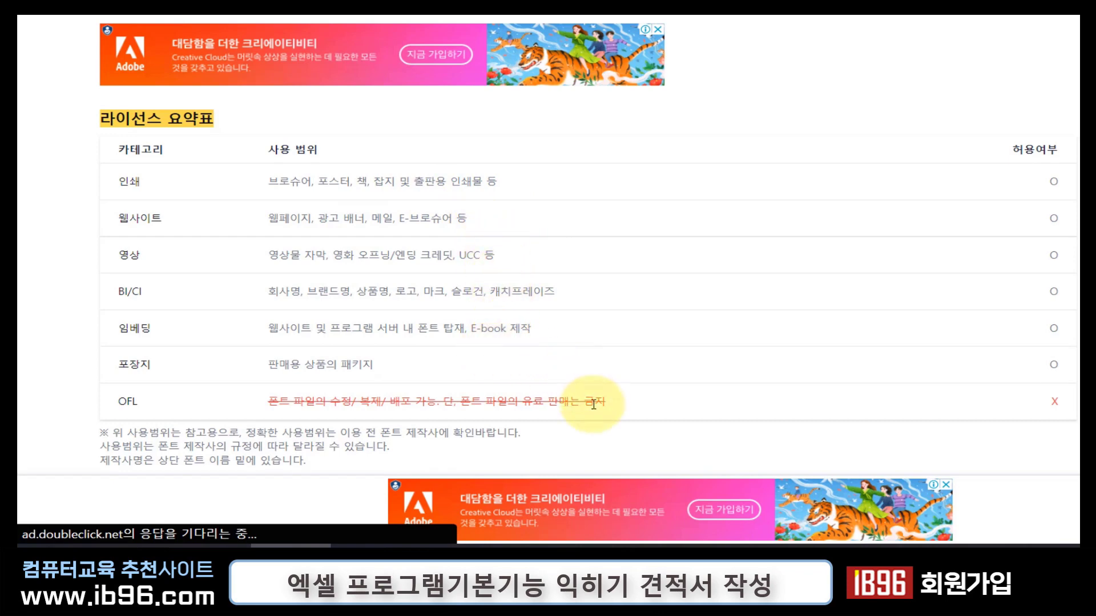
pyautogui.scroll(10, 591, 404)
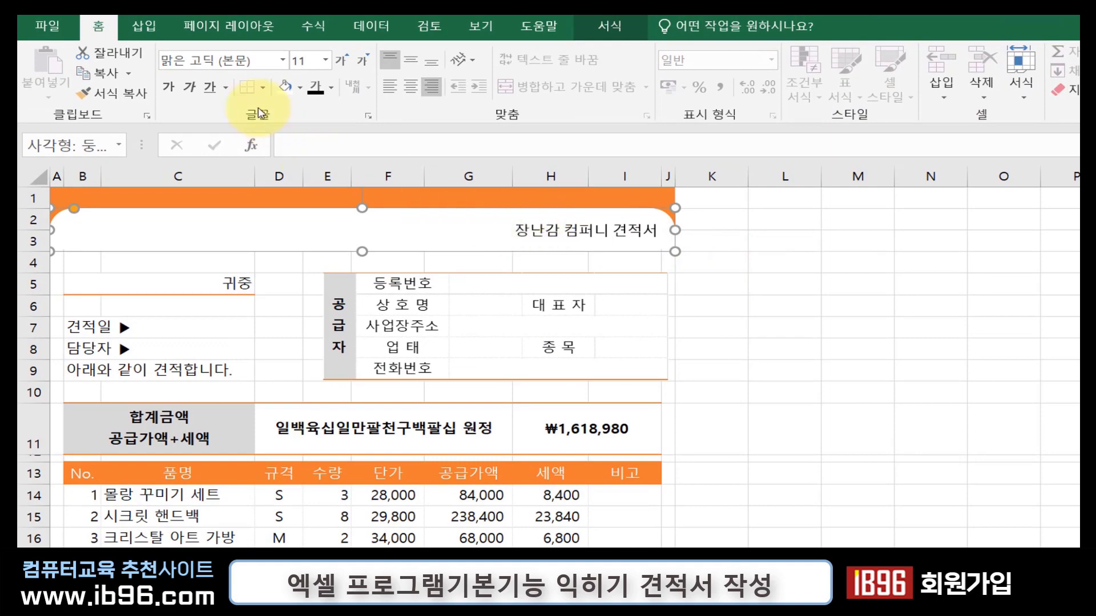
# - Set the font of the 장난감 컴퍼니 견적서 banner title to Tmon몬소리 Black
pyautogui.click(257, 59)
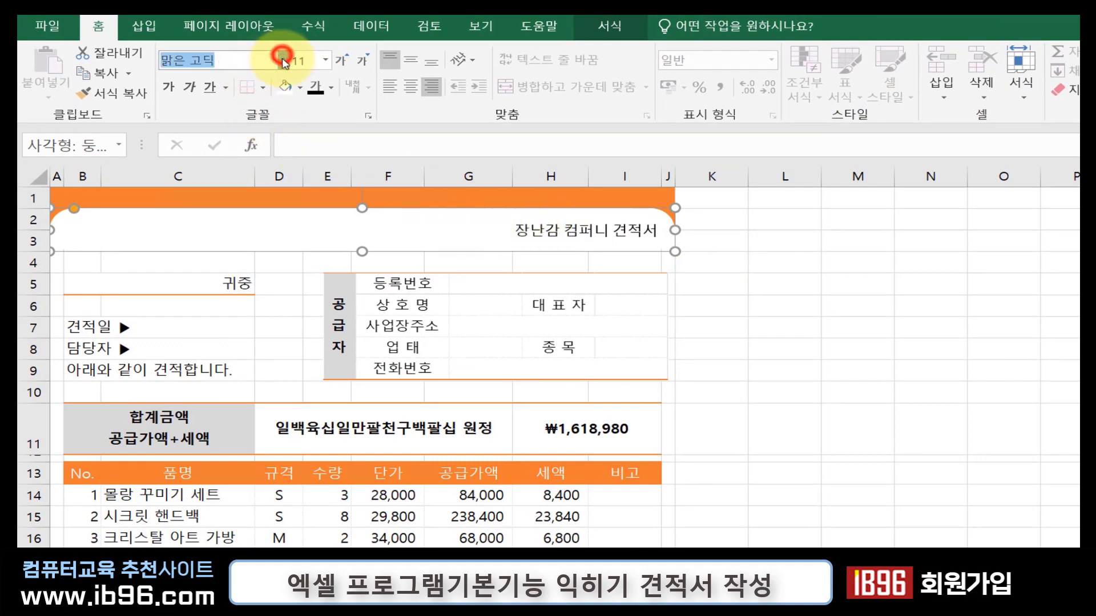
pyautogui.click(283, 59)
pyautogui.scroll(-15, 281, 416)
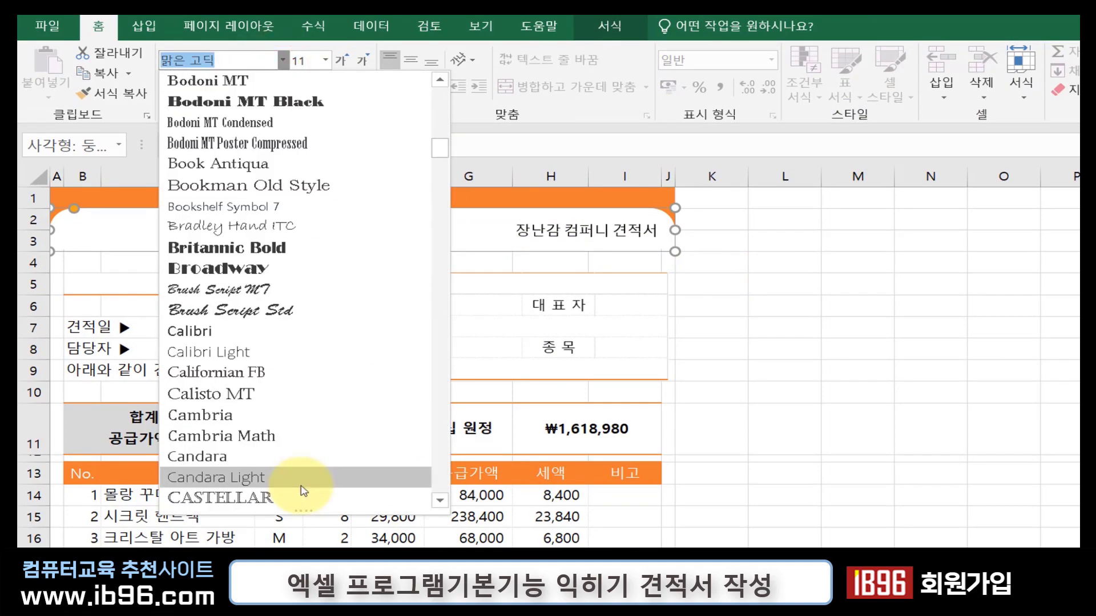
pyautogui.scroll(-20, 303, 491)
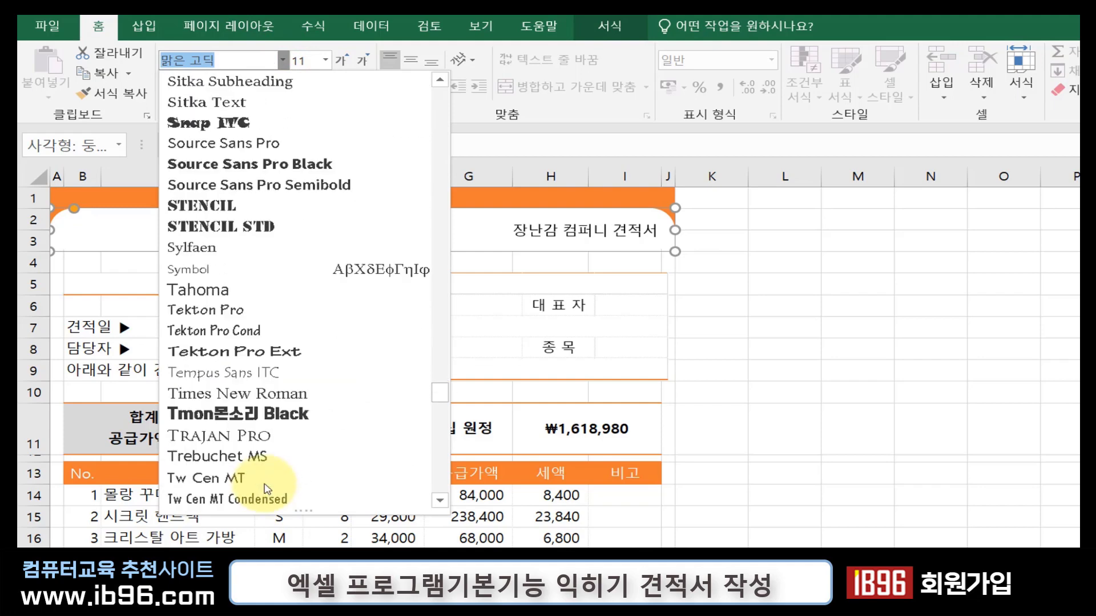
pyautogui.scroll(-2, 265, 489)
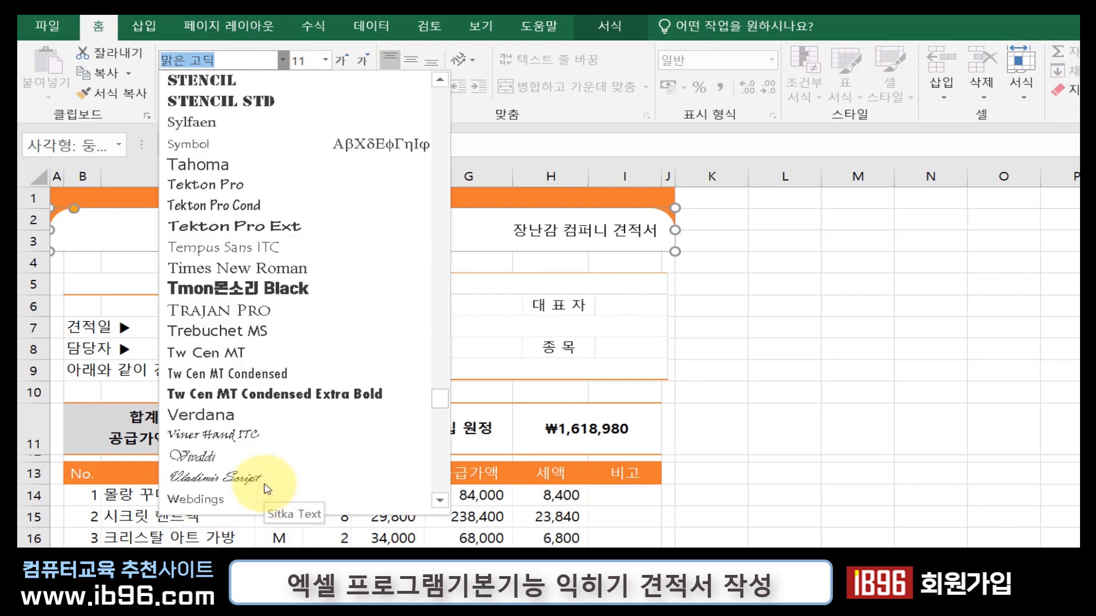
pyautogui.click(261, 291)
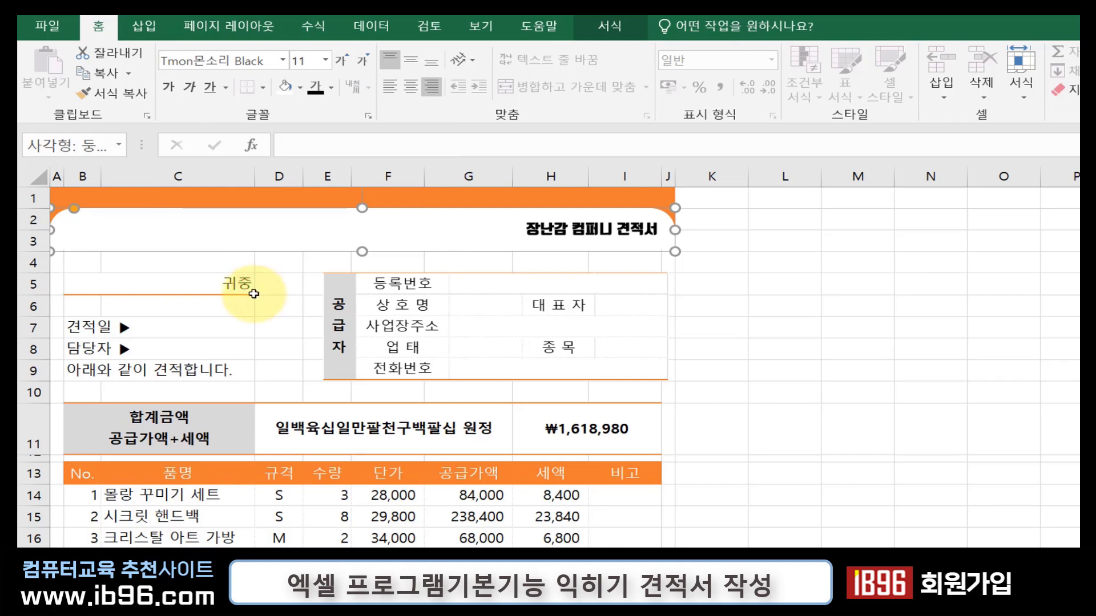
# - Increase the banner title's font size to 20
pyautogui.click(343, 61)
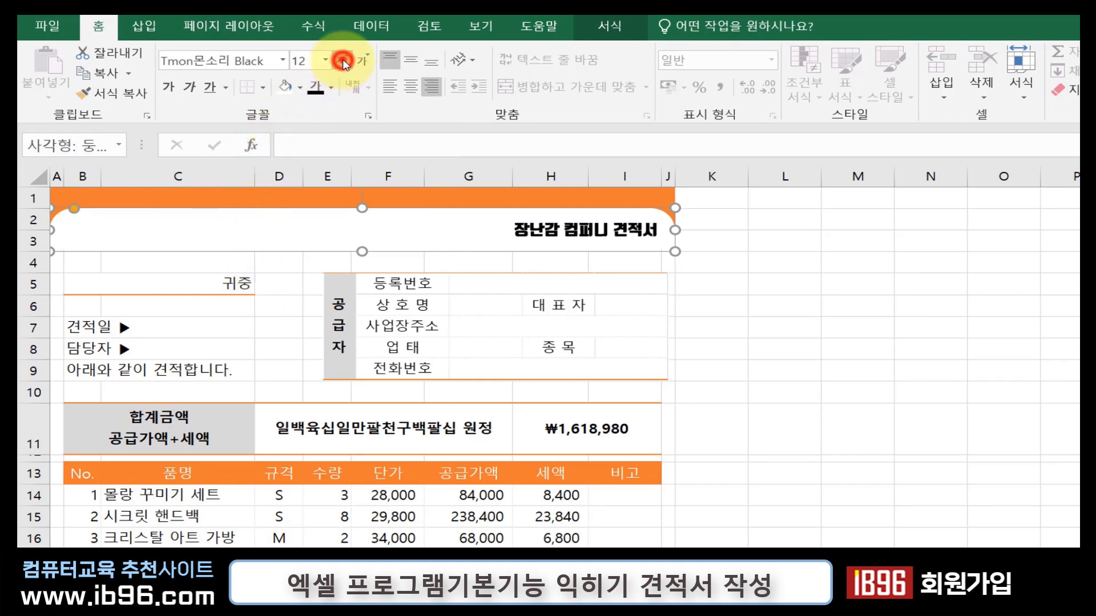
pyautogui.click(343, 61)
pyautogui.click(343, 61)
pyautogui.click(343, 61)
pyautogui.click(343, 61)
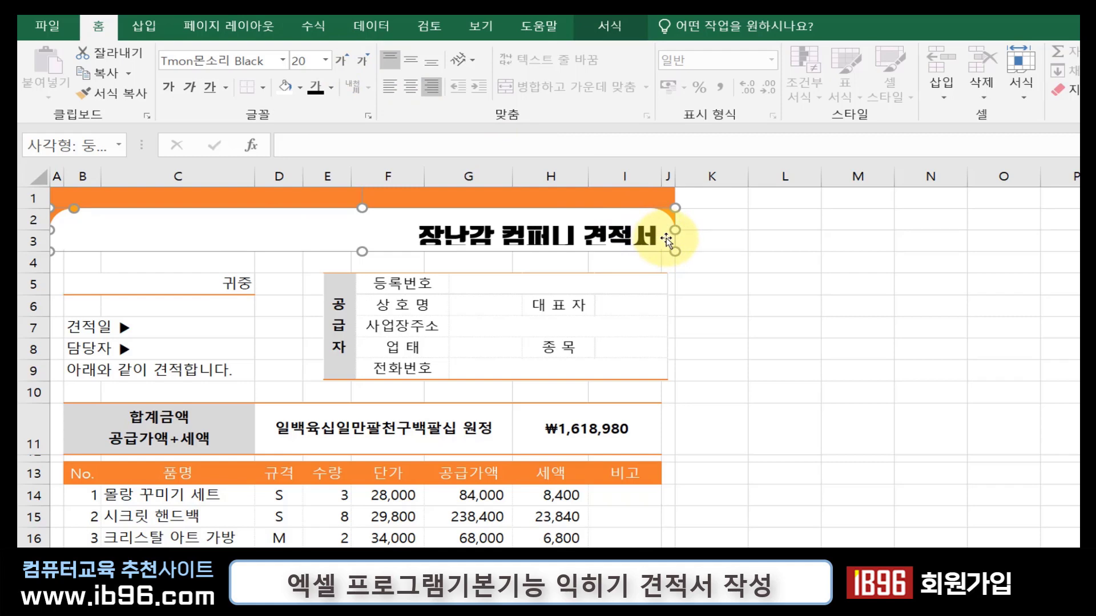
# - Increase the rounded rectangle's 오른쪽 여백 in its text box settings to move the title inward from the right edge
pyautogui.click(610, 27)
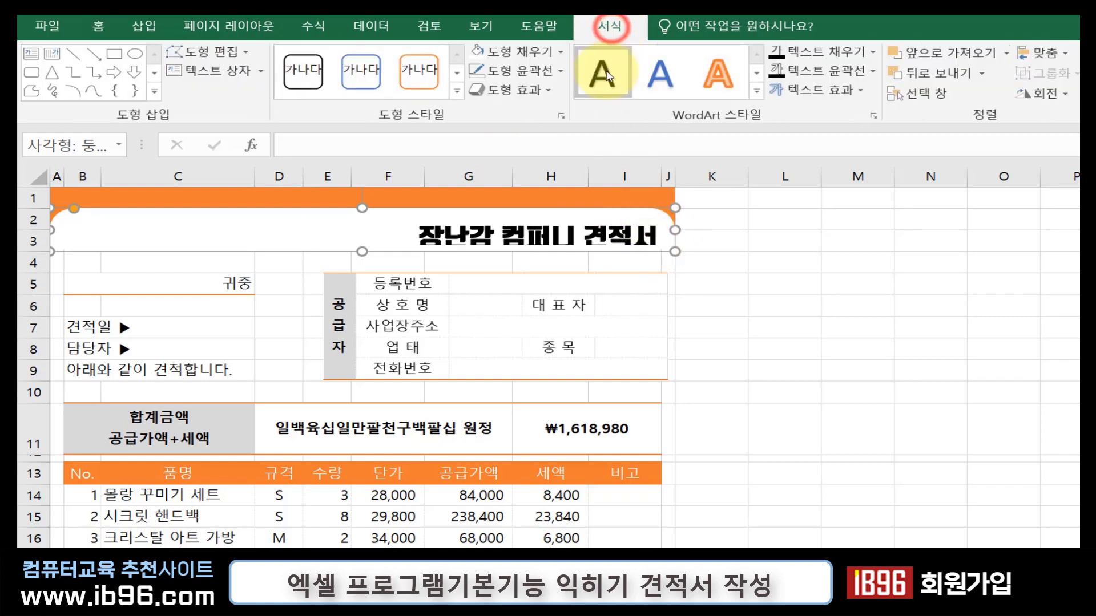
pyautogui.click(562, 118)
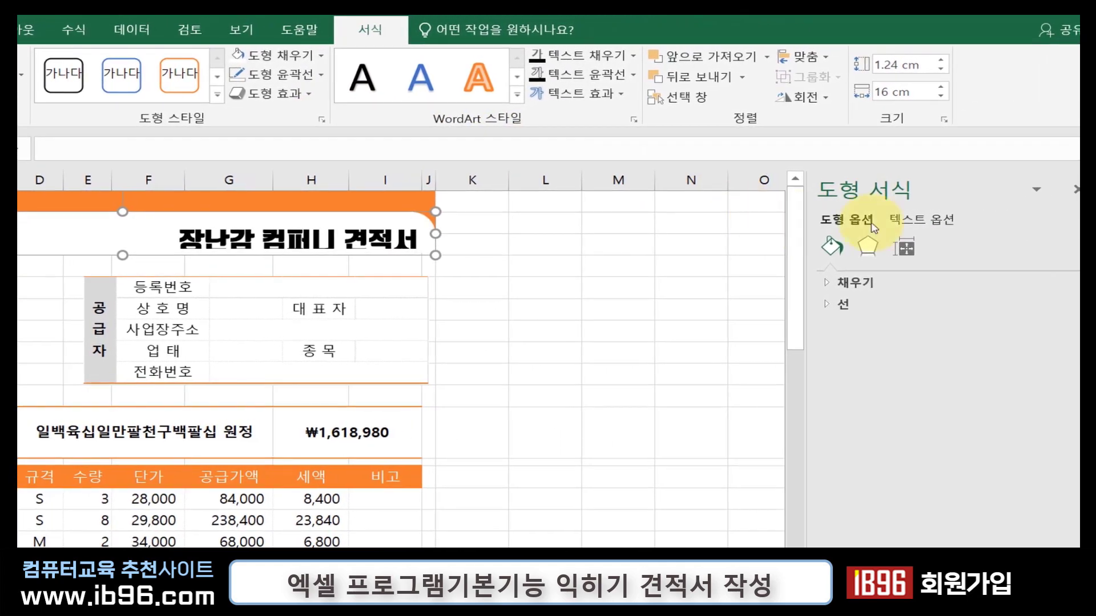
pyautogui.click(909, 251)
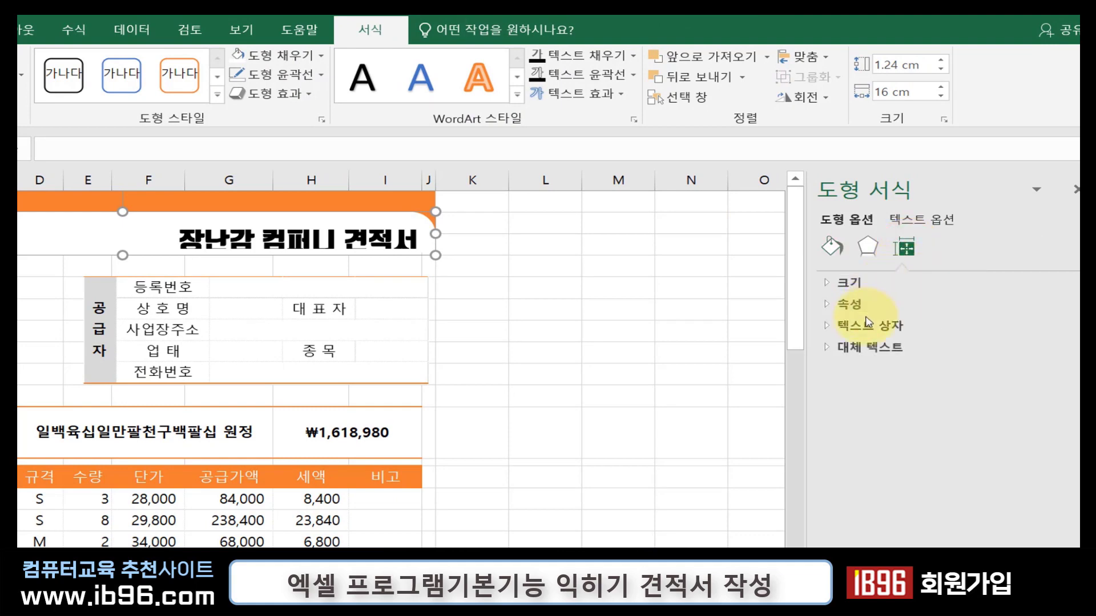
pyautogui.click(866, 323)
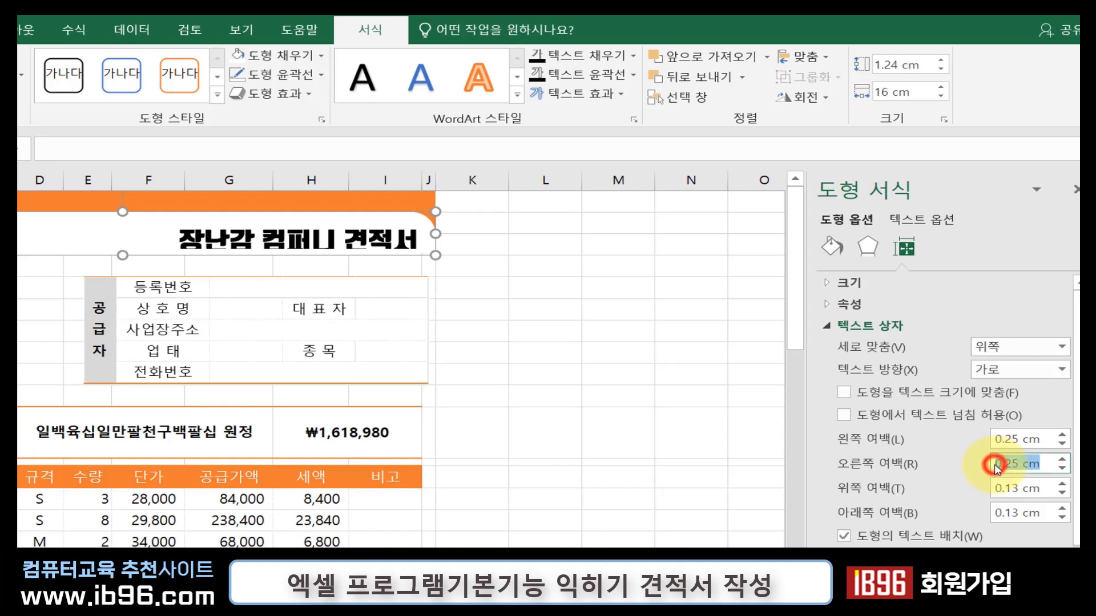
pyautogui.moveTo(996, 465); pyautogui.dragTo(992, 464)
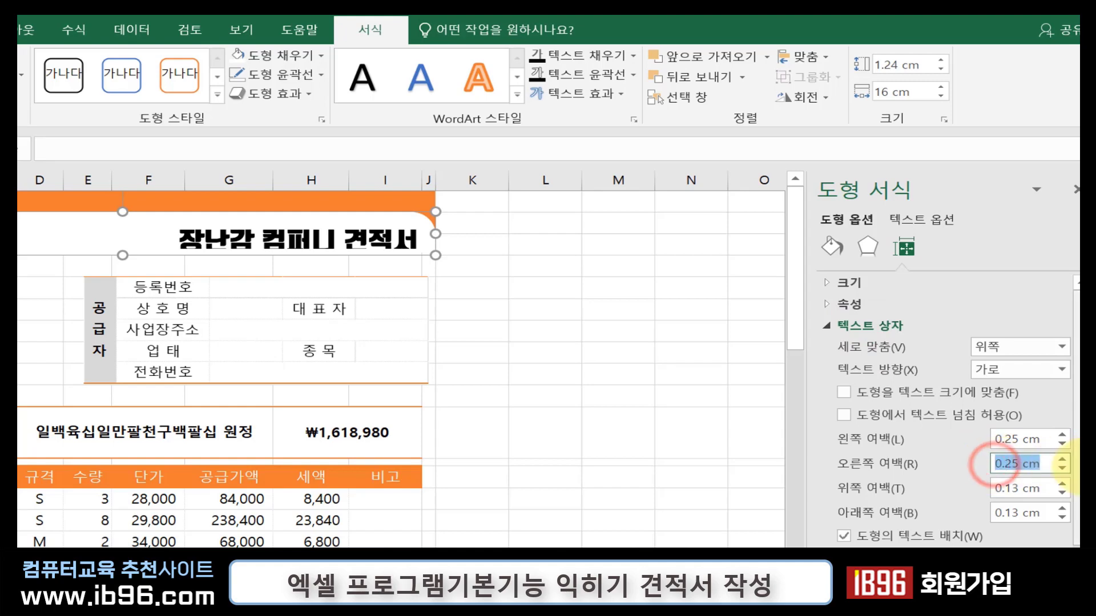
pyautogui.click(1061, 459)
pyautogui.click(1061, 459)
pyautogui.click(1062, 459)
pyautogui.click(1061, 459)
pyautogui.click(1061, 459)
pyautogui.click(1061, 458)
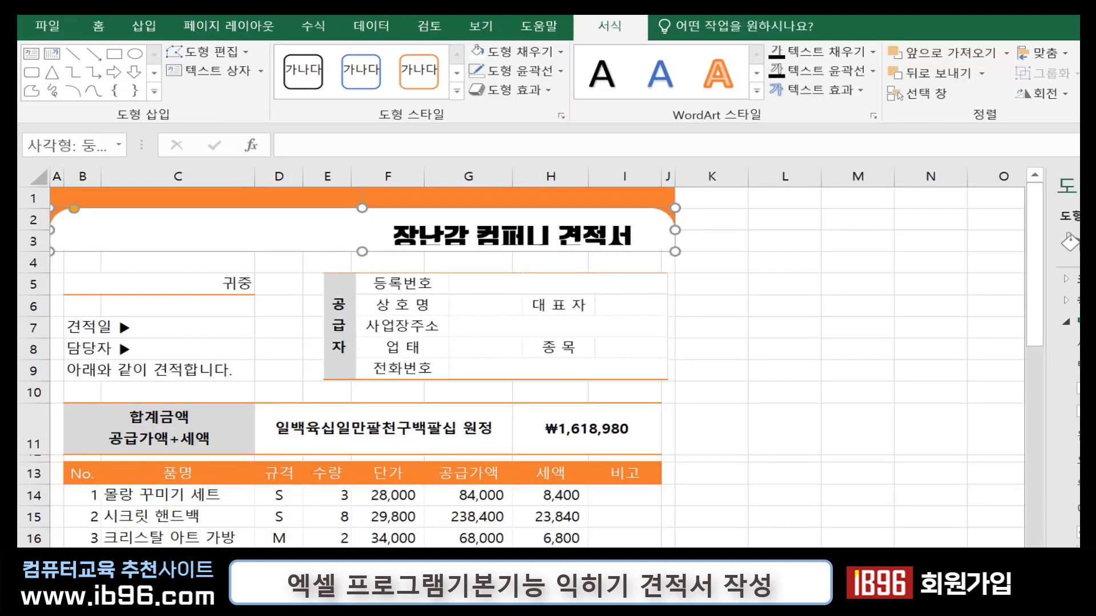
pyautogui.click(1095, 186)
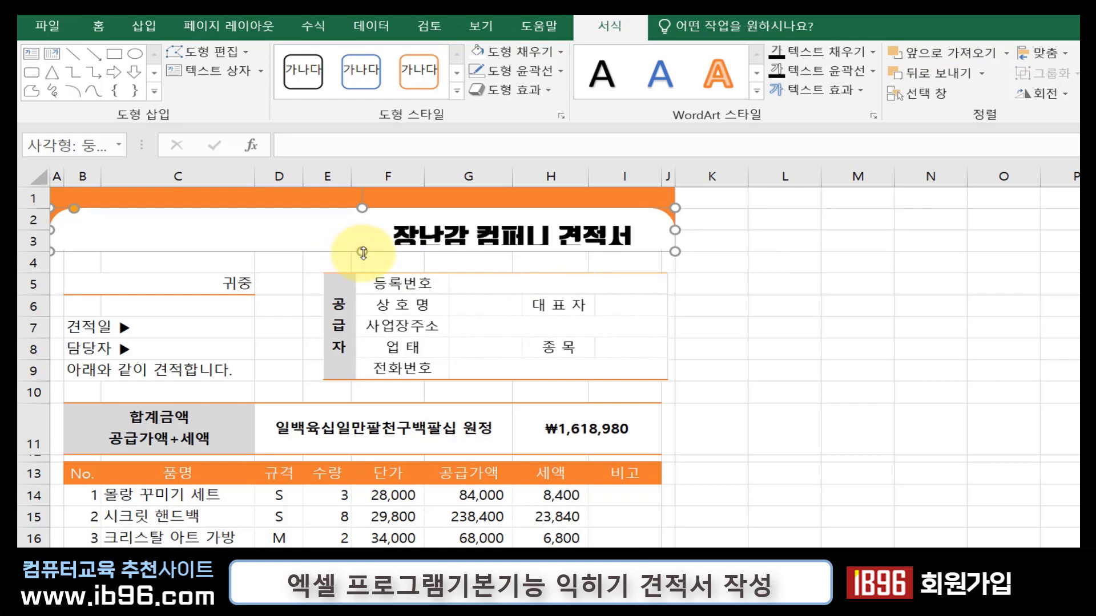
# - Increase row 3's height and resize the rounded rectangle vertically so the whole title fits, ending within row 3
pyautogui.moveTo(363, 252)
pyautogui.mouseDown()
pyautogui.moveTo(372, 281)
pyautogui.moveTo(361, 271)
pyautogui.mouseUp()
pyautogui.moveTo(31, 252); pyautogui.dragTo(37, 278)
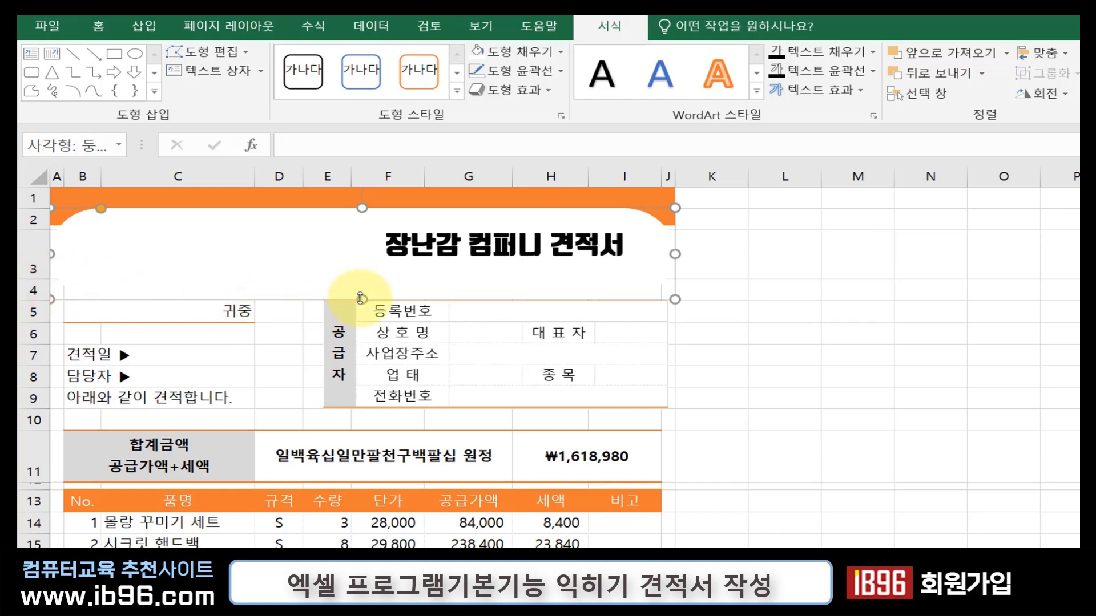
pyautogui.moveTo(361, 298); pyautogui.dragTo(362, 263)
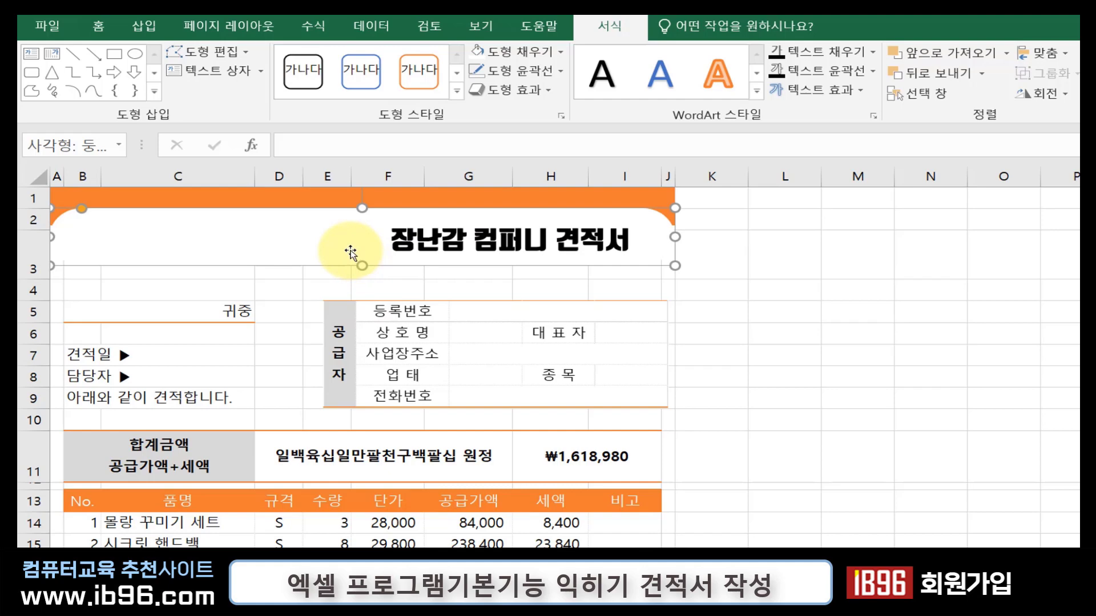
pyautogui.click(850, 254)
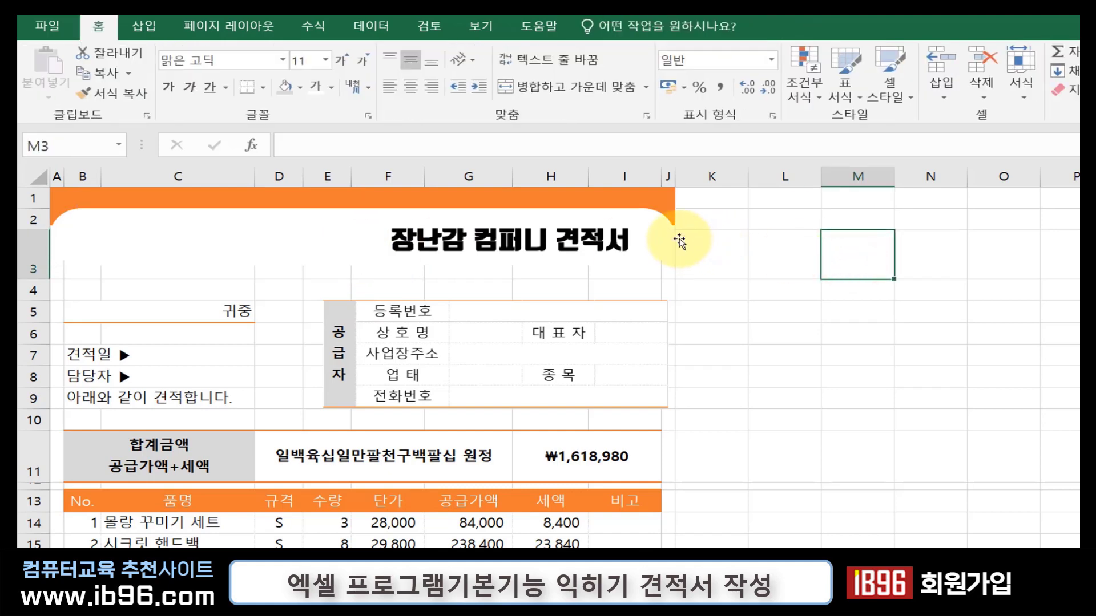
# - Extend the orange rectangle's lower edge slightly so it fully backs the rounded upper corners of the title shape
pyautogui.scroll(2, 742, 245)
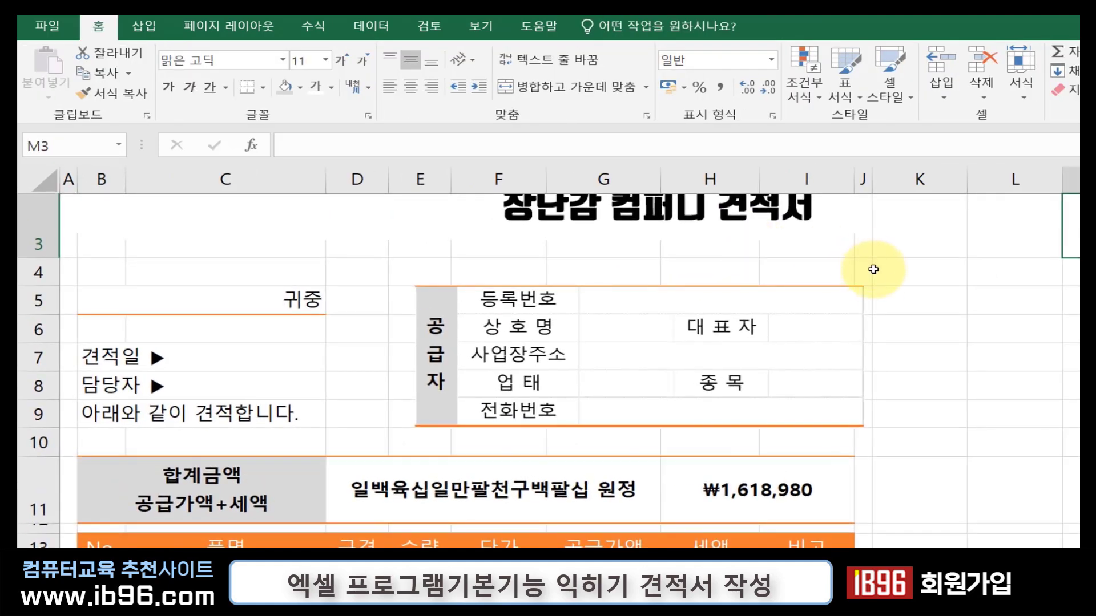
pyautogui.scroll(1, 873, 269)
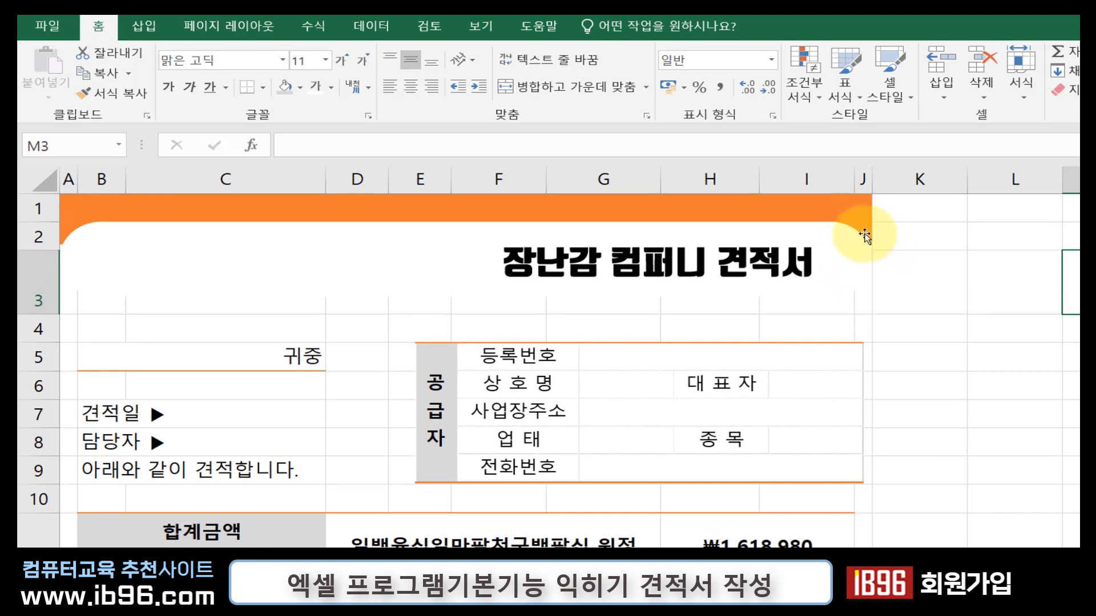
pyautogui.click(855, 209)
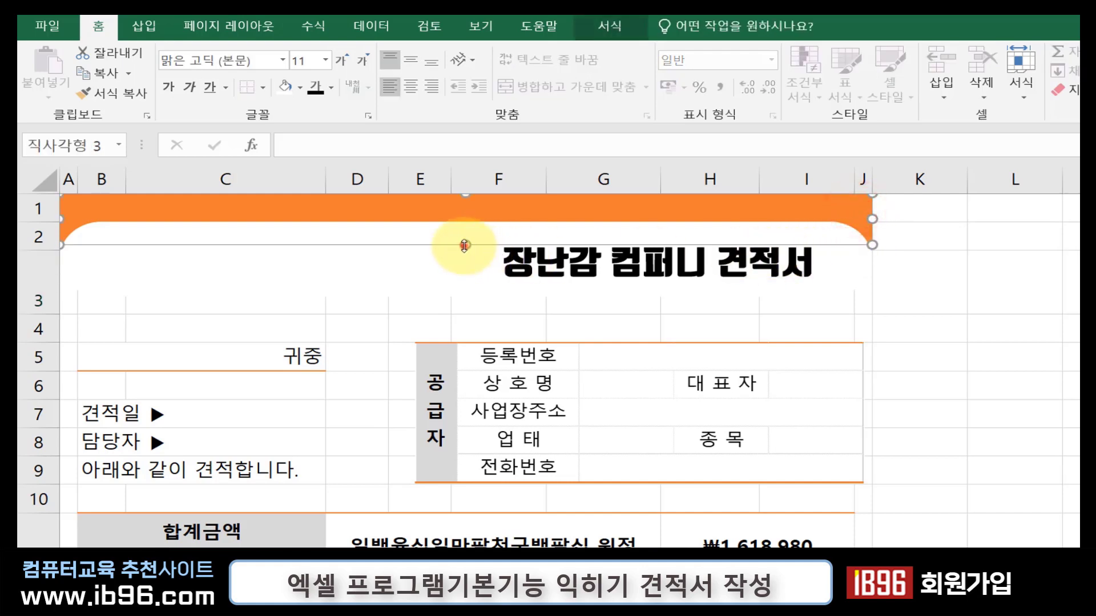
pyautogui.moveTo(465, 246); pyautogui.dragTo(466, 252)
pyautogui.click(942, 328)
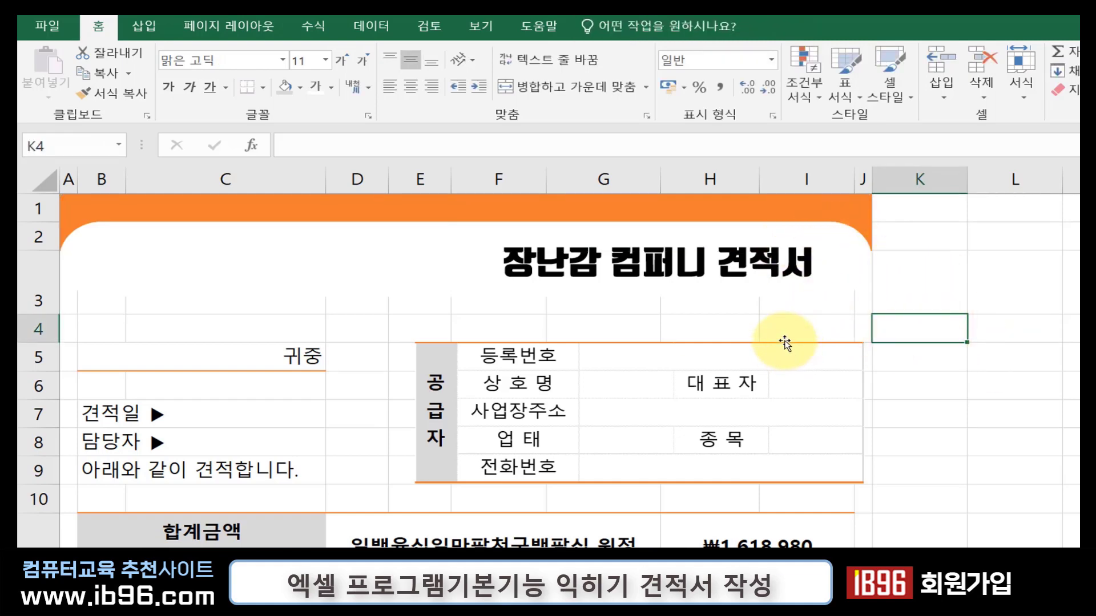
# - Reduce the height of row 4 to narrow the gap below the title banner
pyautogui.scroll(-6, 755, 382)
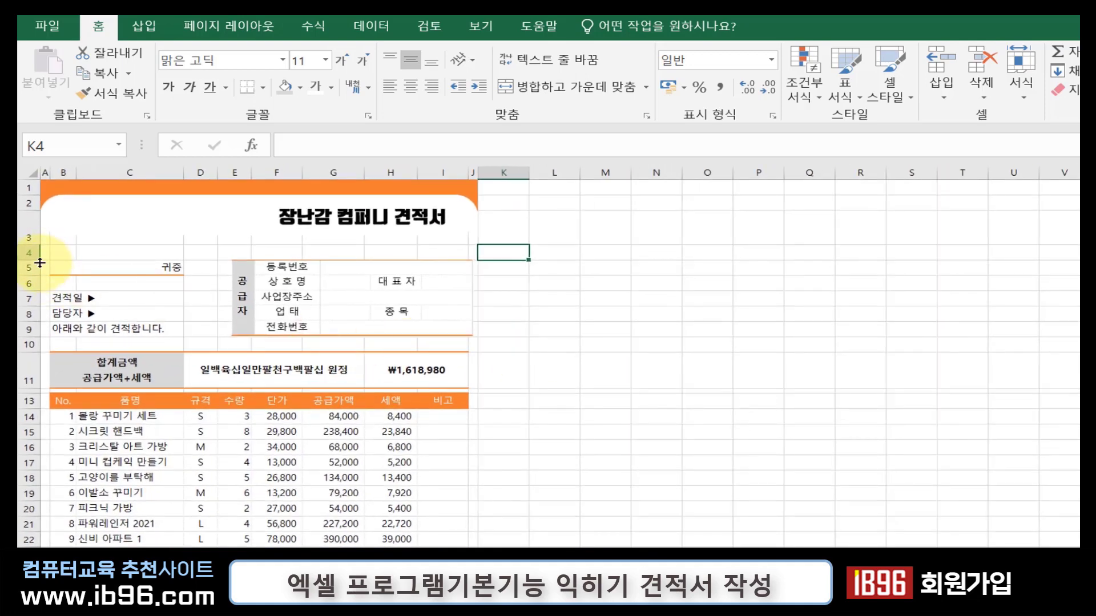
pyautogui.moveTo(40, 263); pyautogui.dragTo(37, 254)
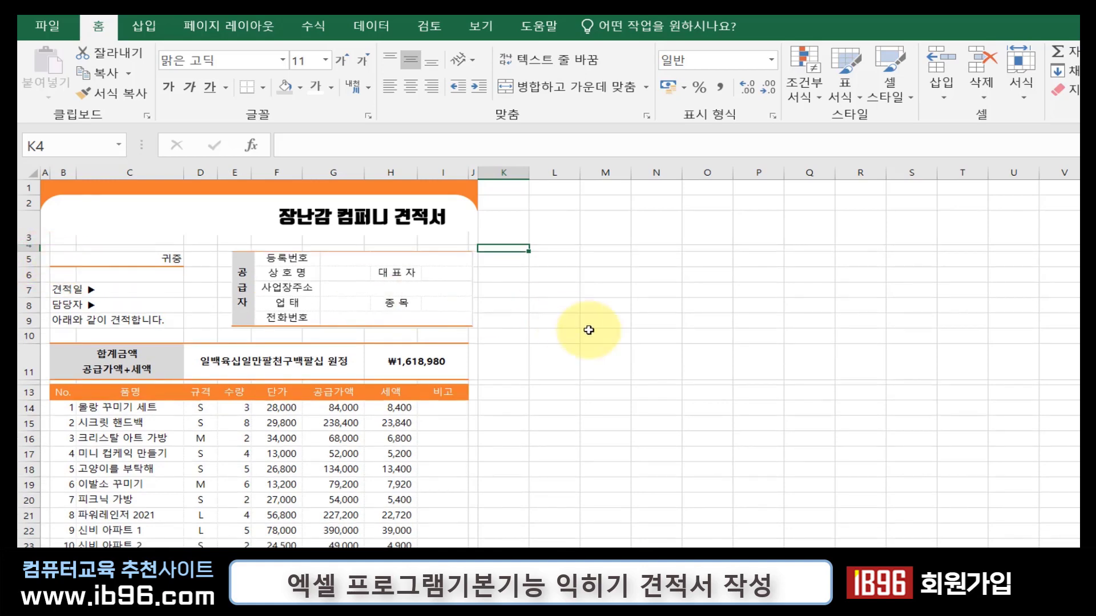
pyautogui.click(588, 329)
# - Set the range A1:J36, covering the whole quotation form, as the print area
pyautogui.scroll(-4, 565, 349)
pyautogui.scroll(-3, 561, 356)
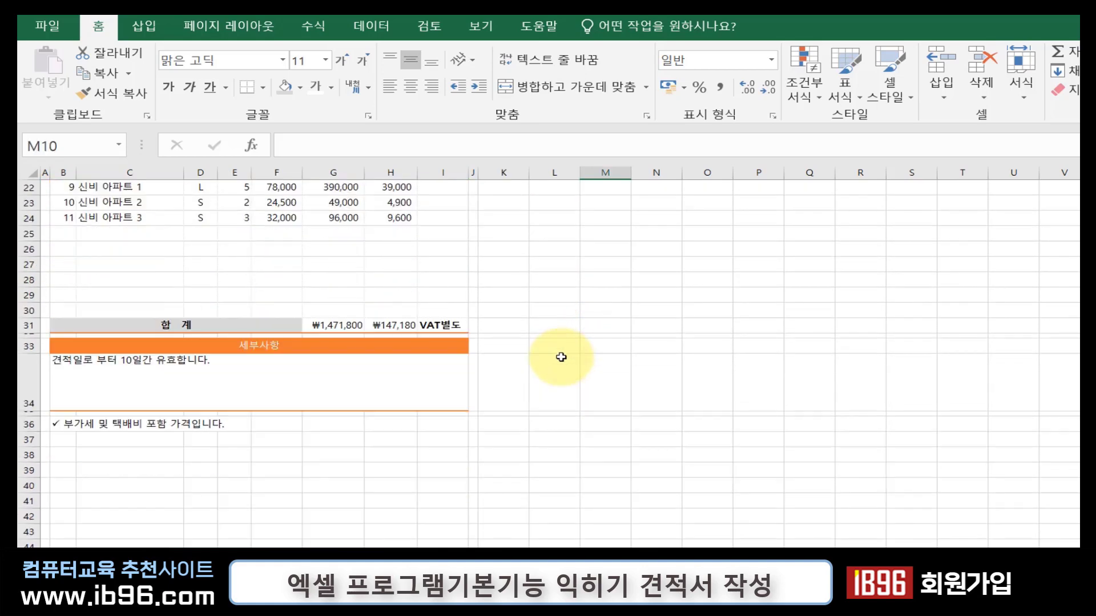
pyautogui.scroll(7, 561, 358)
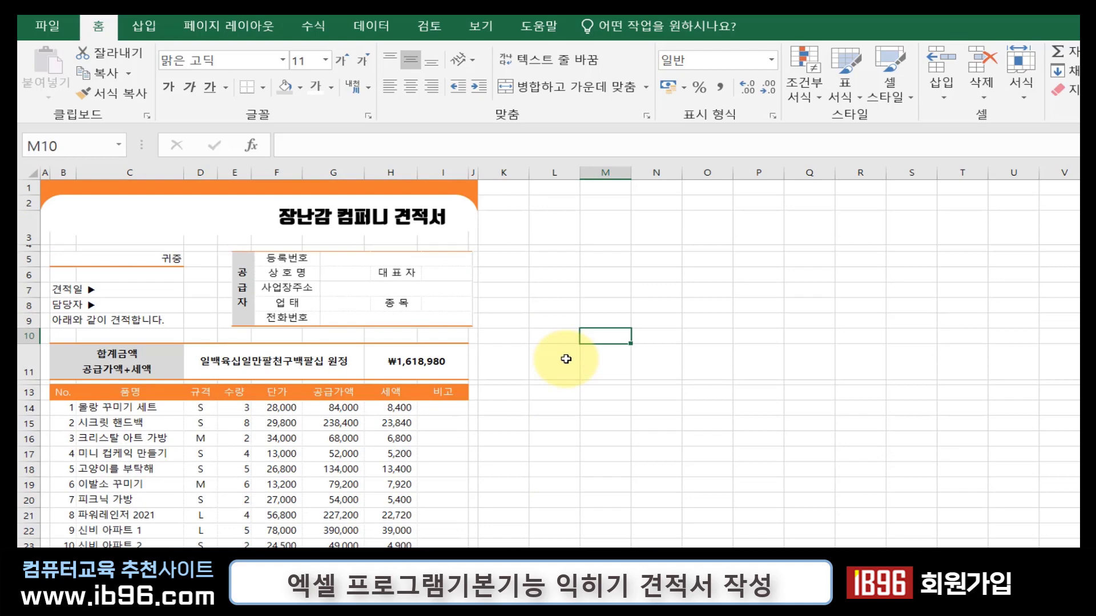
pyautogui.scroll(-4, 565, 359)
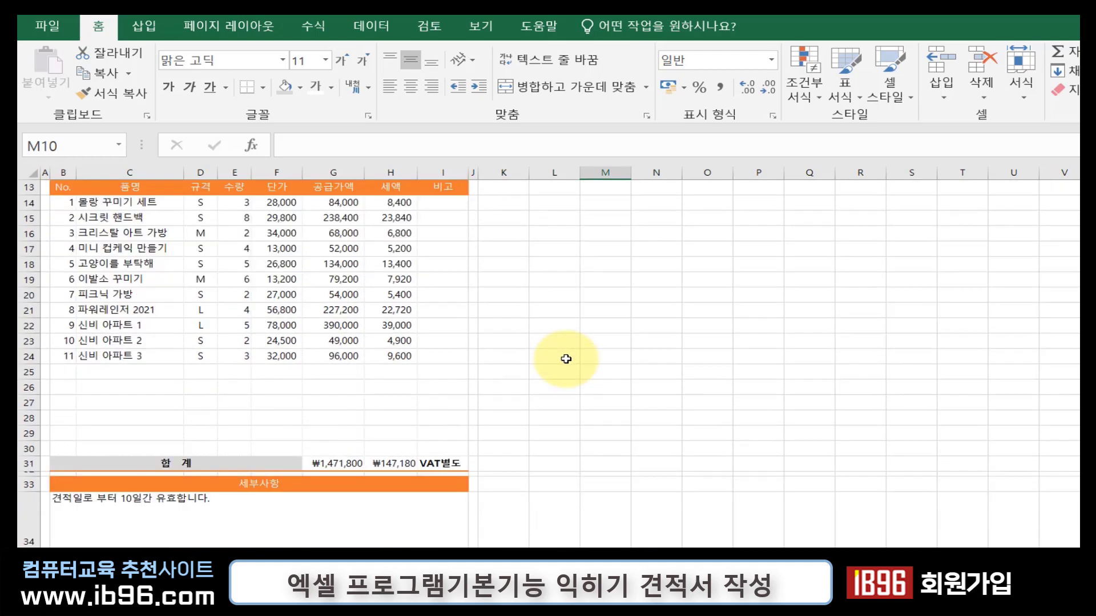
pyautogui.scroll(-1, 566, 359)
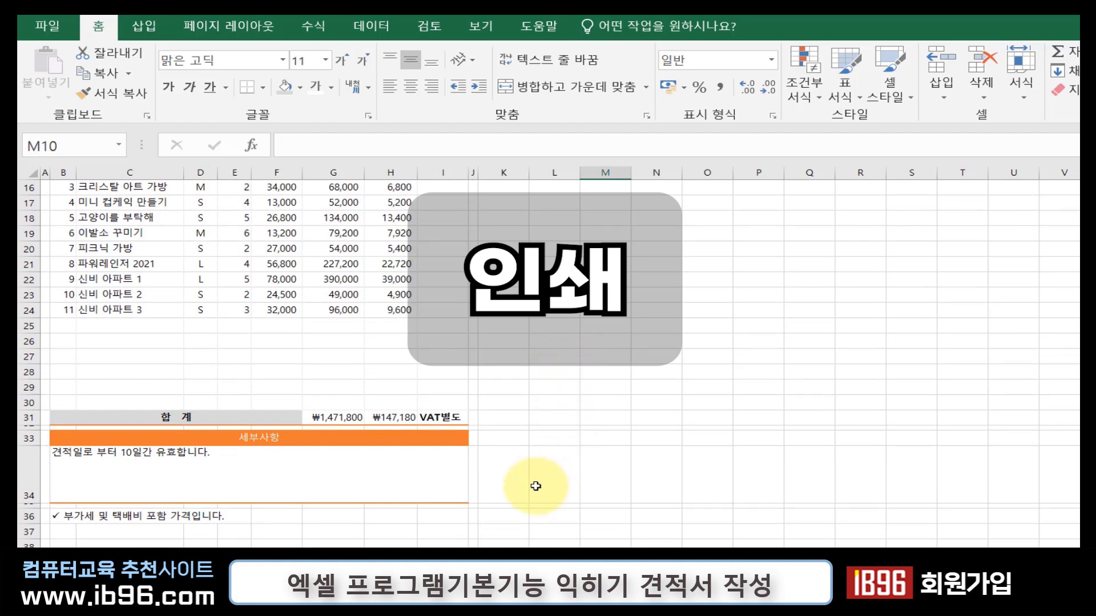
pyautogui.moveTo(474, 520); pyautogui.dragTo(20, 129)
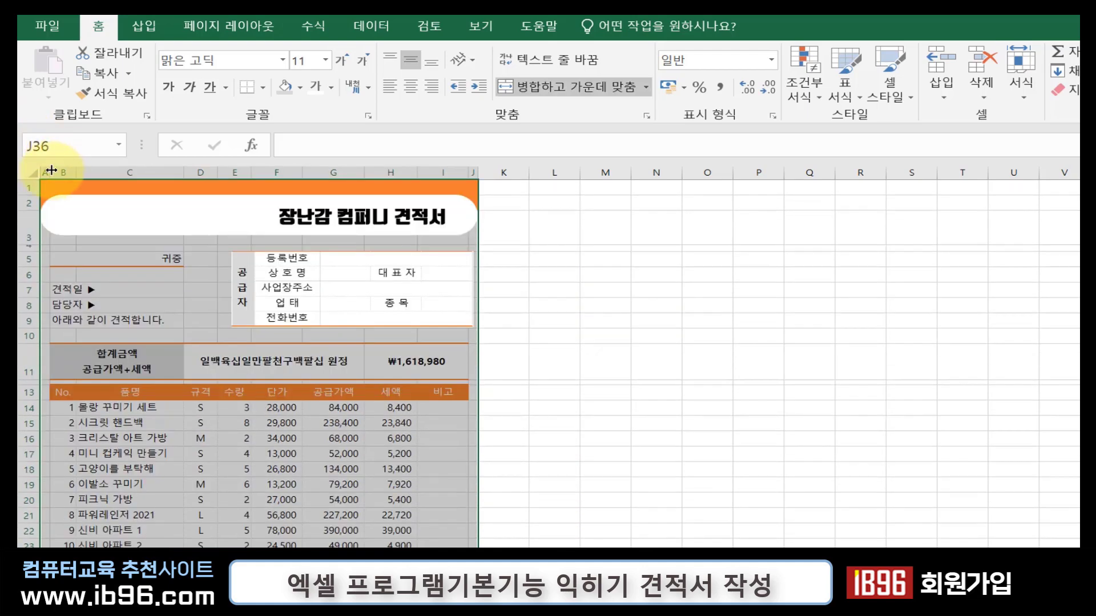
pyautogui.scroll(-2, 484, 349)
pyautogui.scroll(-3, 488, 368)
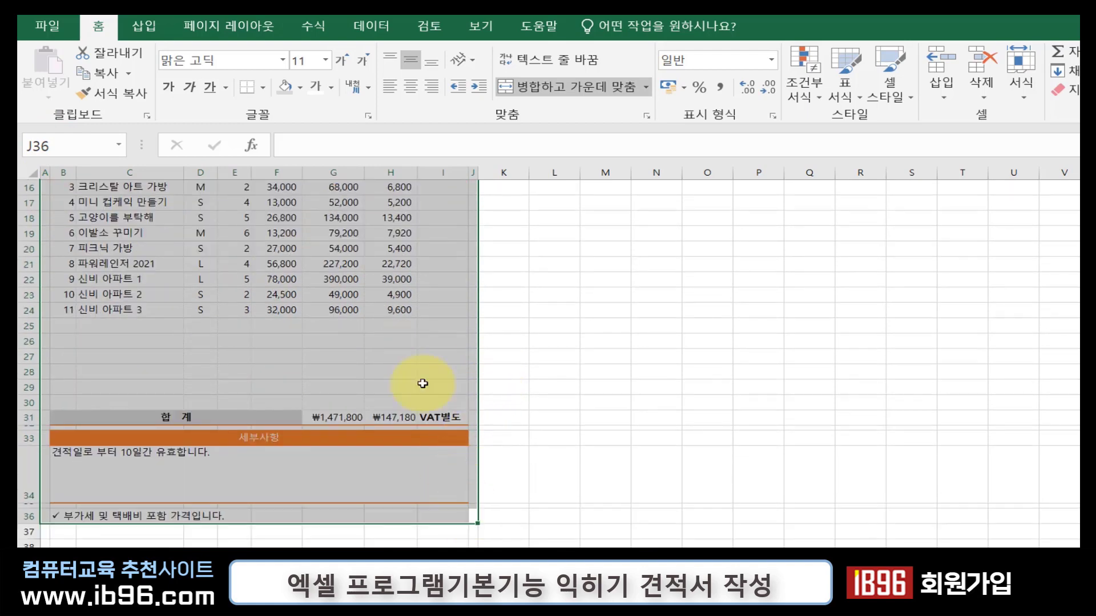
pyautogui.click(251, 26)
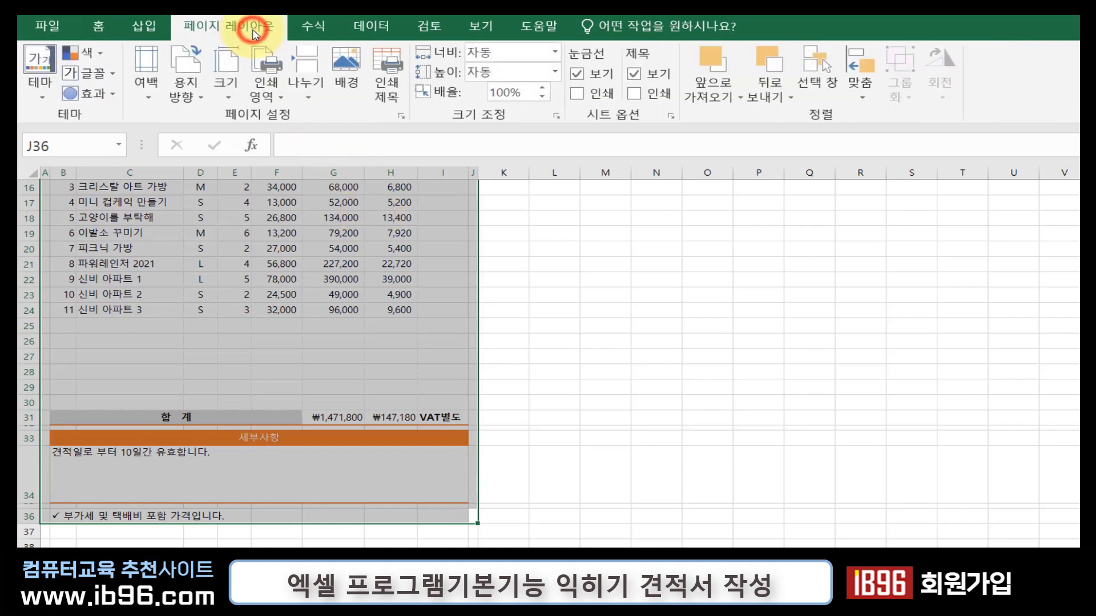
pyautogui.click(263, 85)
pyautogui.click(283, 126)
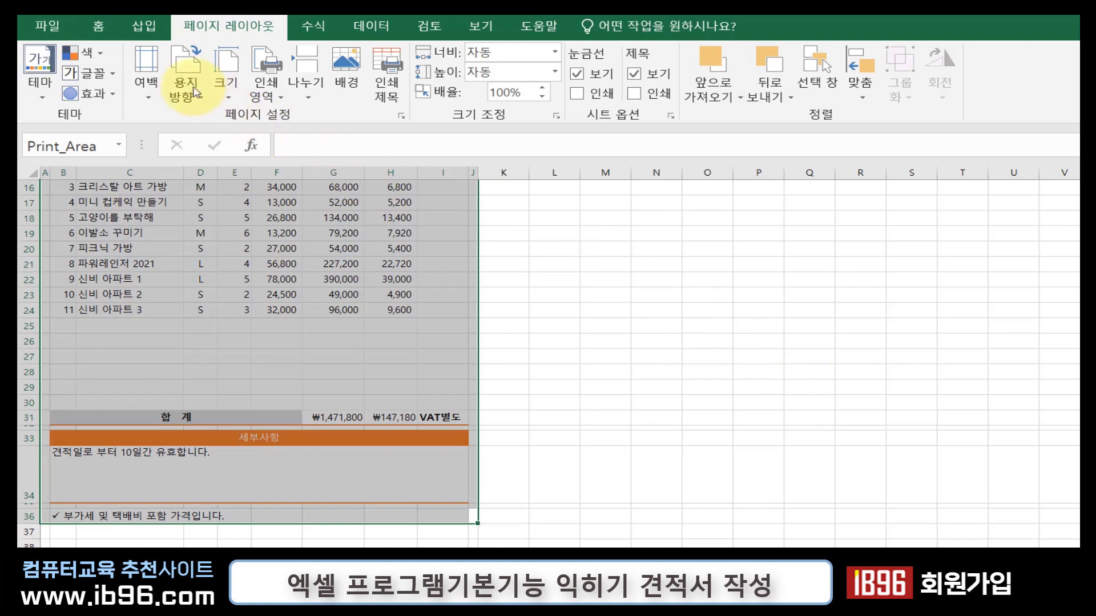
# - Check the quotation form's layout in the print preview and return to the sheet
pyautogui.click(51, 23)
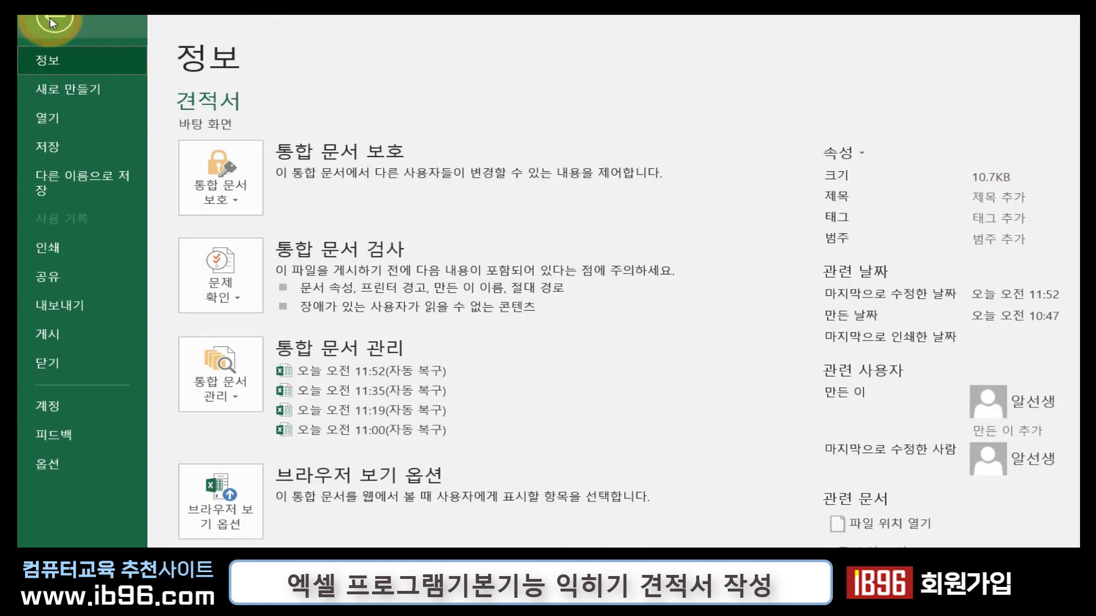
pyautogui.click(129, 257)
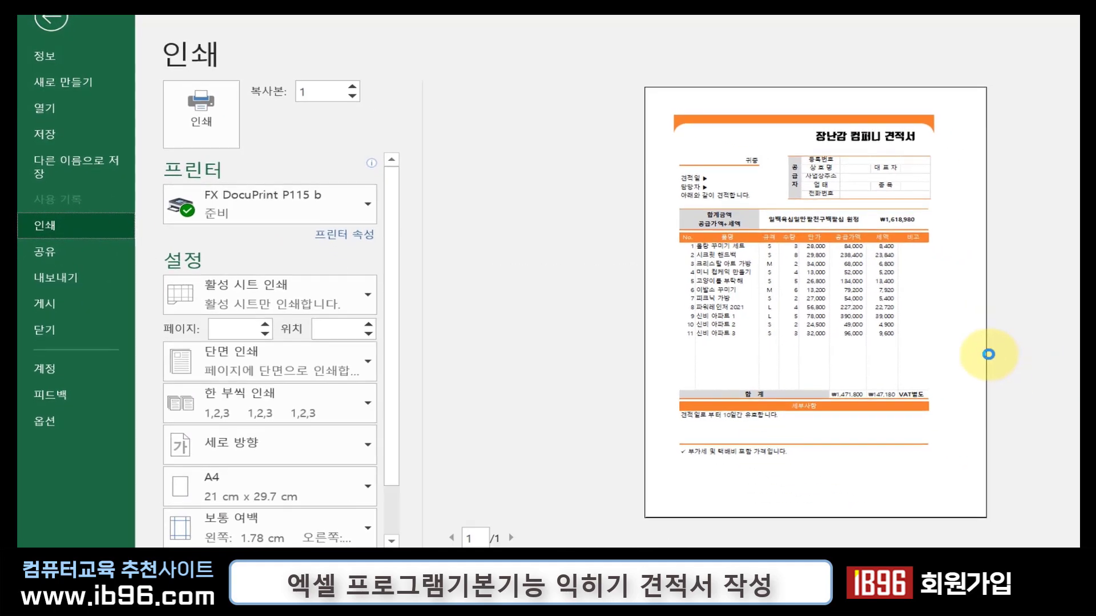
pyautogui.press('Escape')
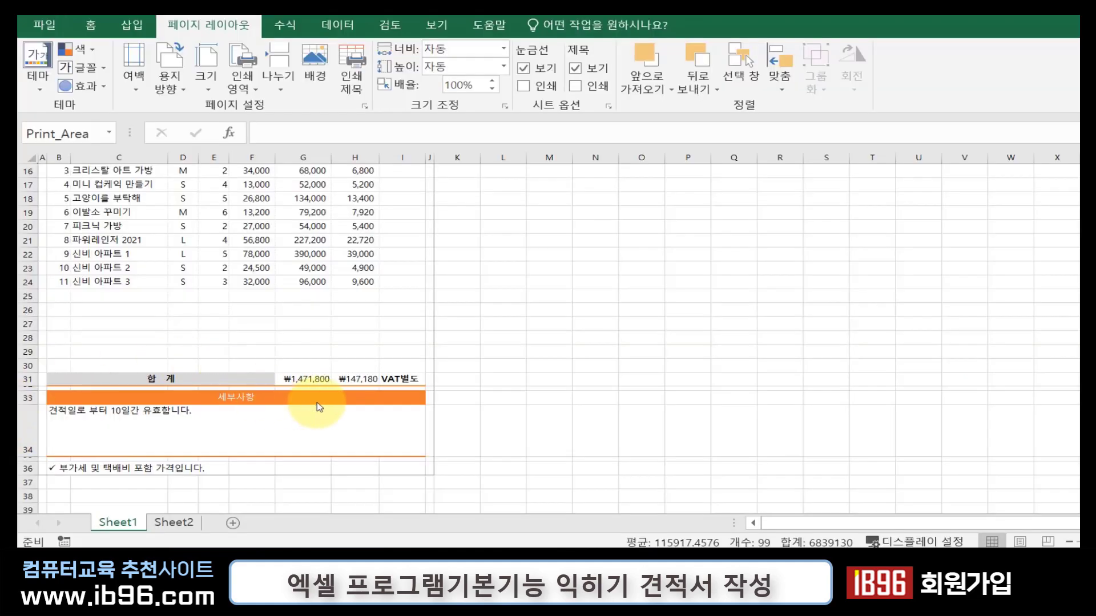
pyautogui.click(430, 465)
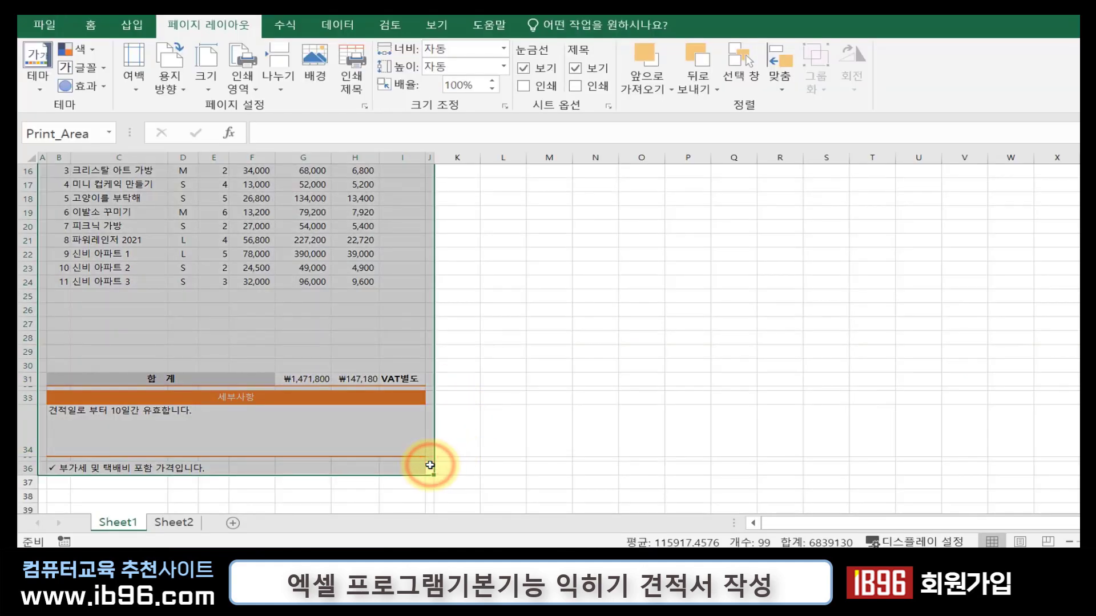
# - Fit the quotation to 1 page wide with the page height left blank, and show the print preview
pyautogui.scroll(3, 430, 465)
pyautogui.scroll(2, 430, 465)
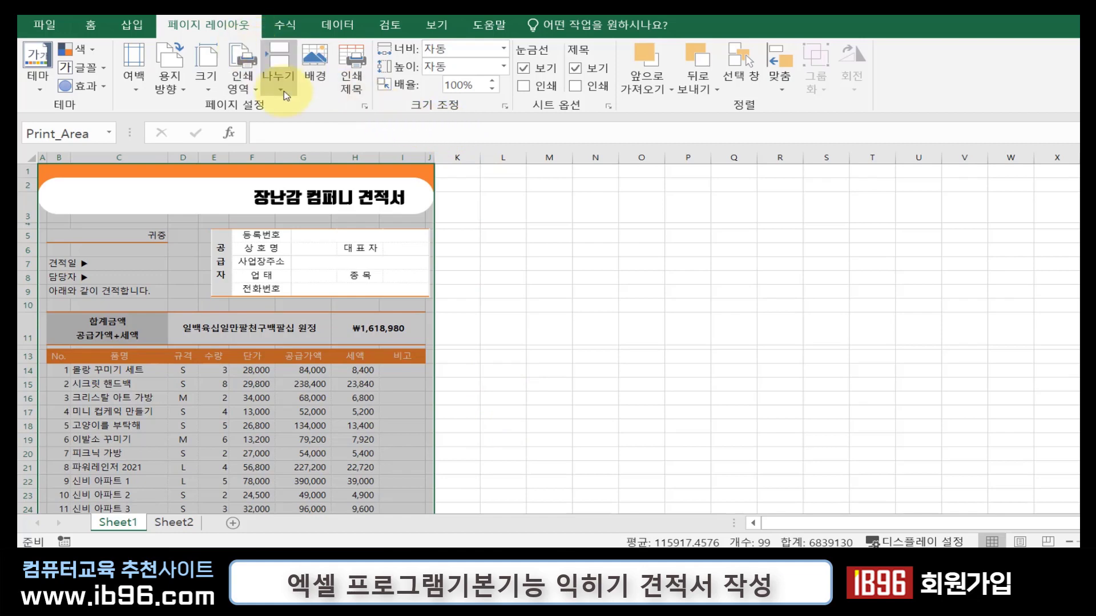
pyautogui.click(365, 106)
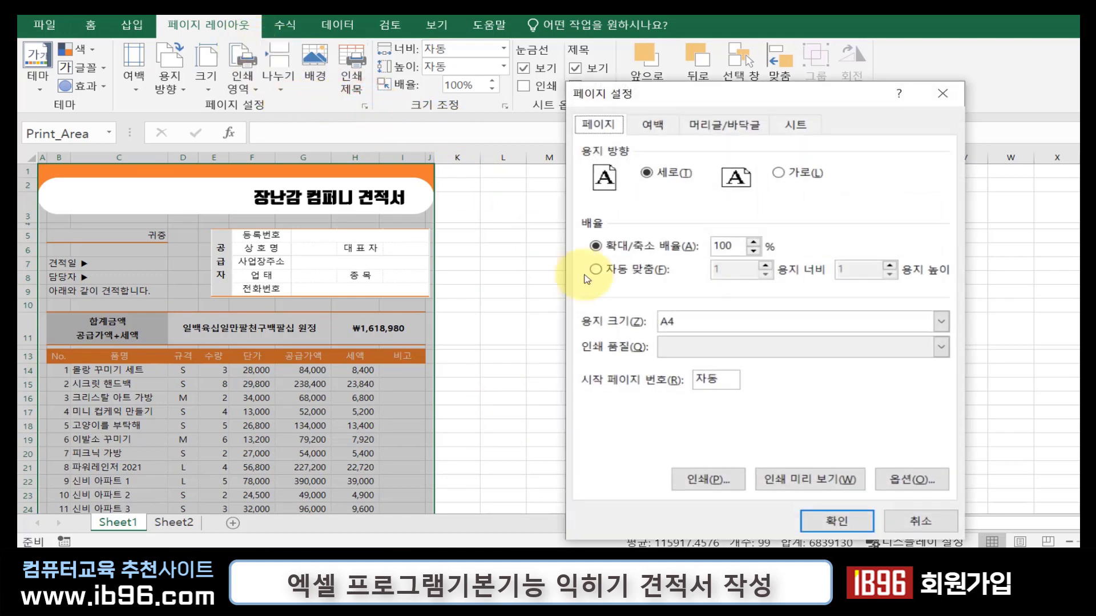
pyautogui.click(662, 275)
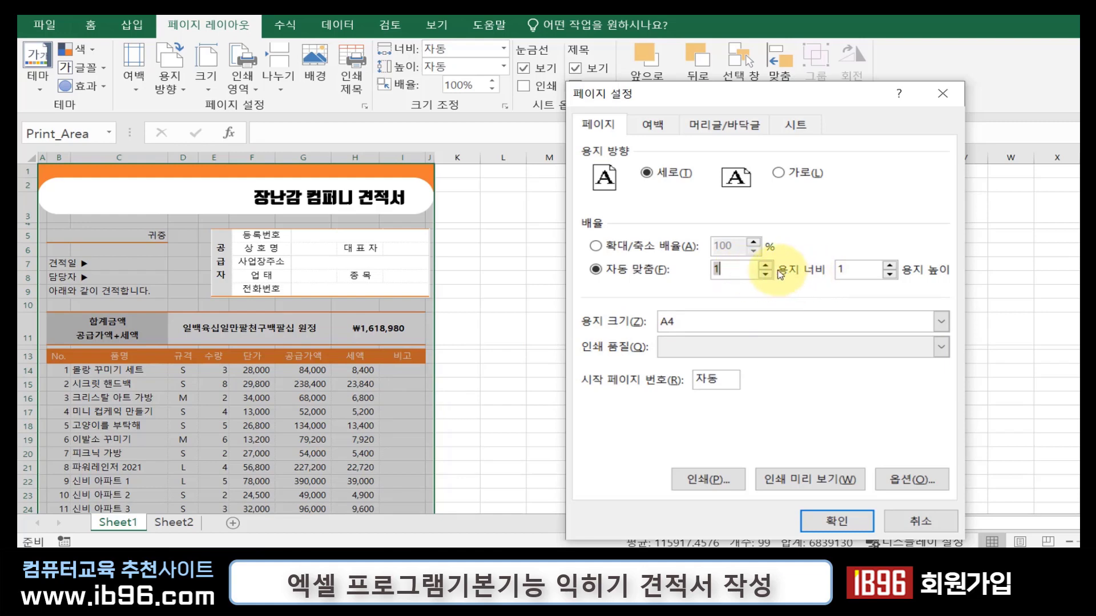
pyautogui.click(741, 269)
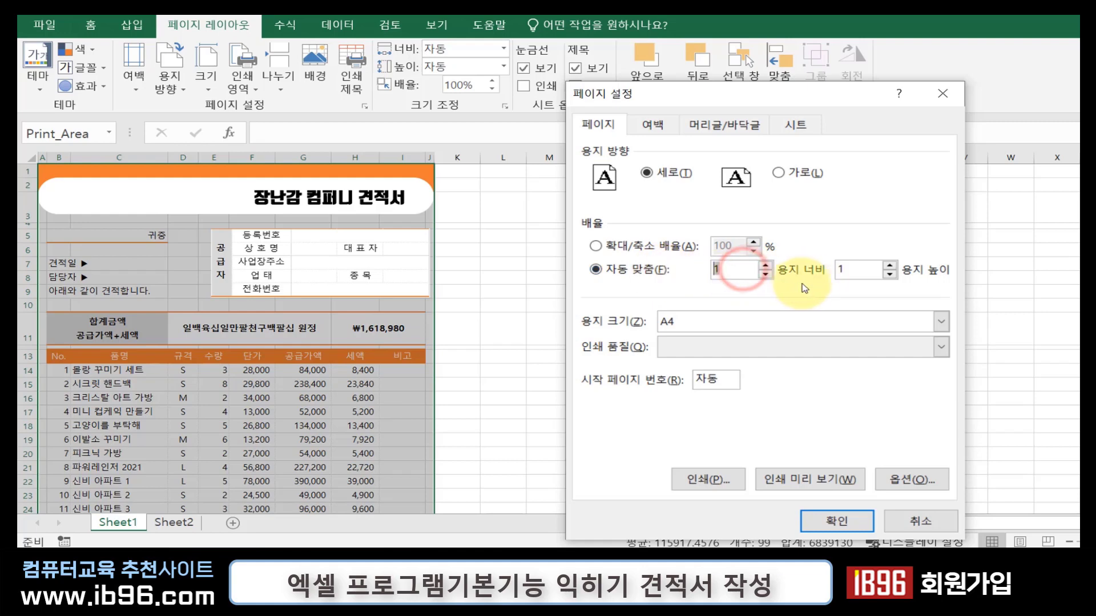
pyautogui.moveTo(845, 270); pyautogui.dragTo(818, 272)
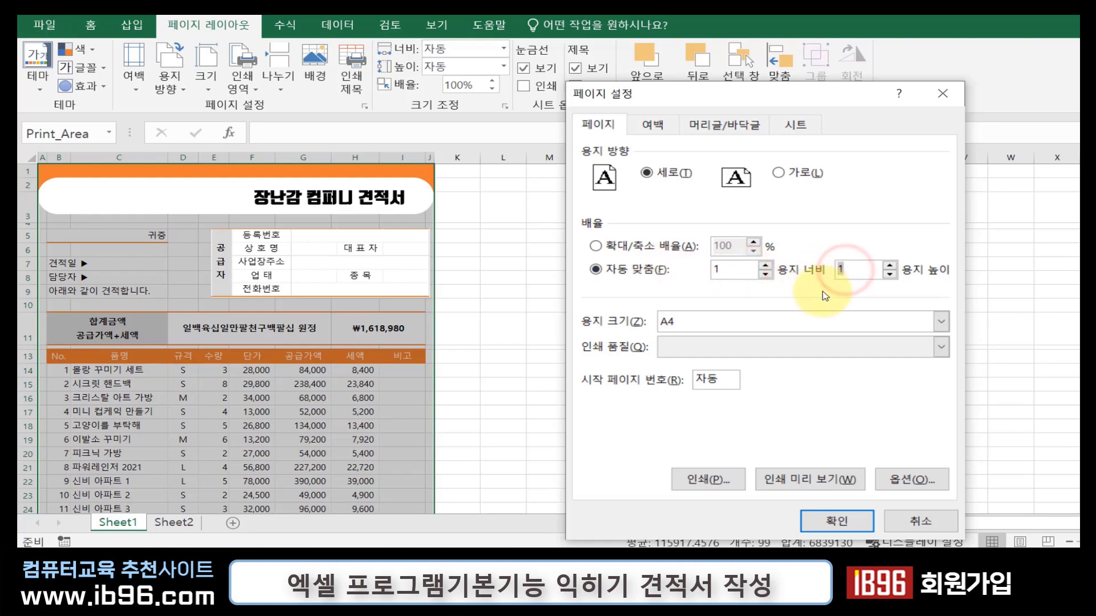
pyautogui.press('BackSpace')
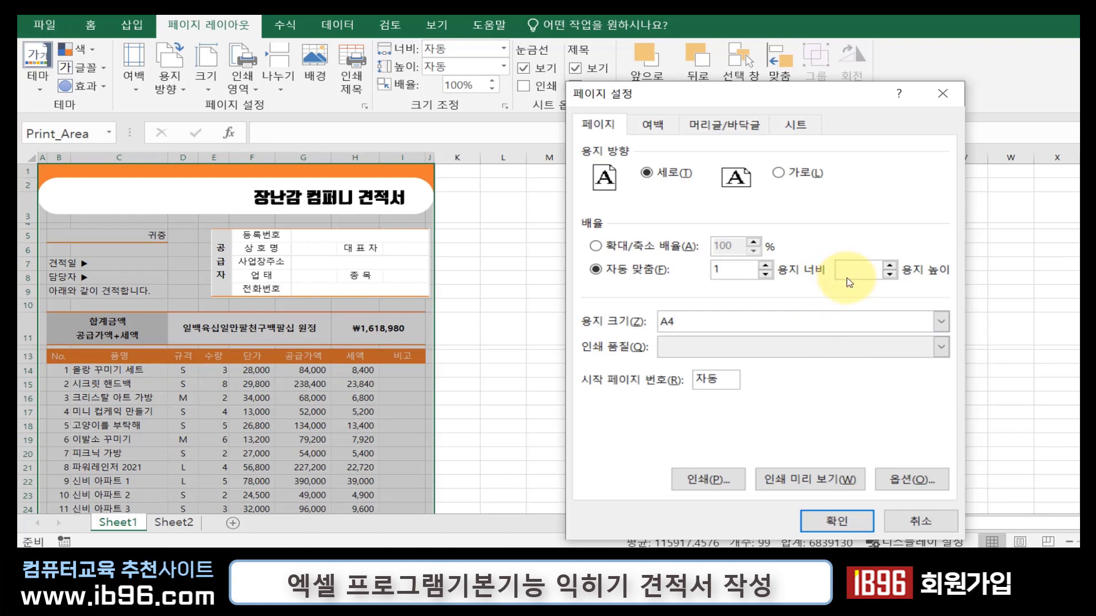
pyautogui.click(807, 480)
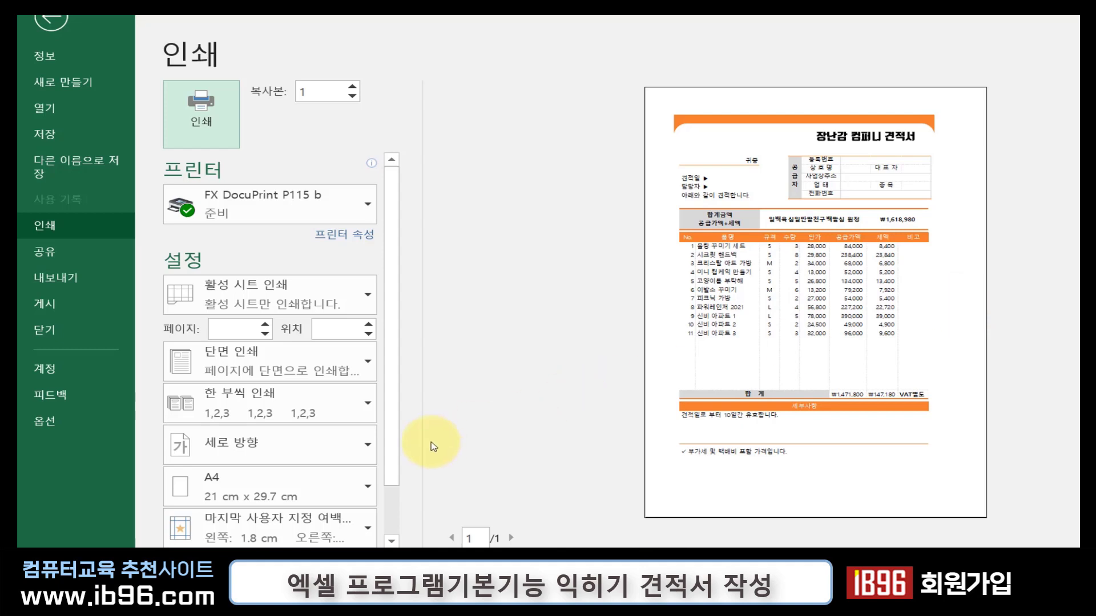
# - Set the left and right page margins to 1 cm and return to the sheet
pyautogui.moveTo(391, 442); pyautogui.dragTo(404, 521)
pyautogui.click(368, 540)
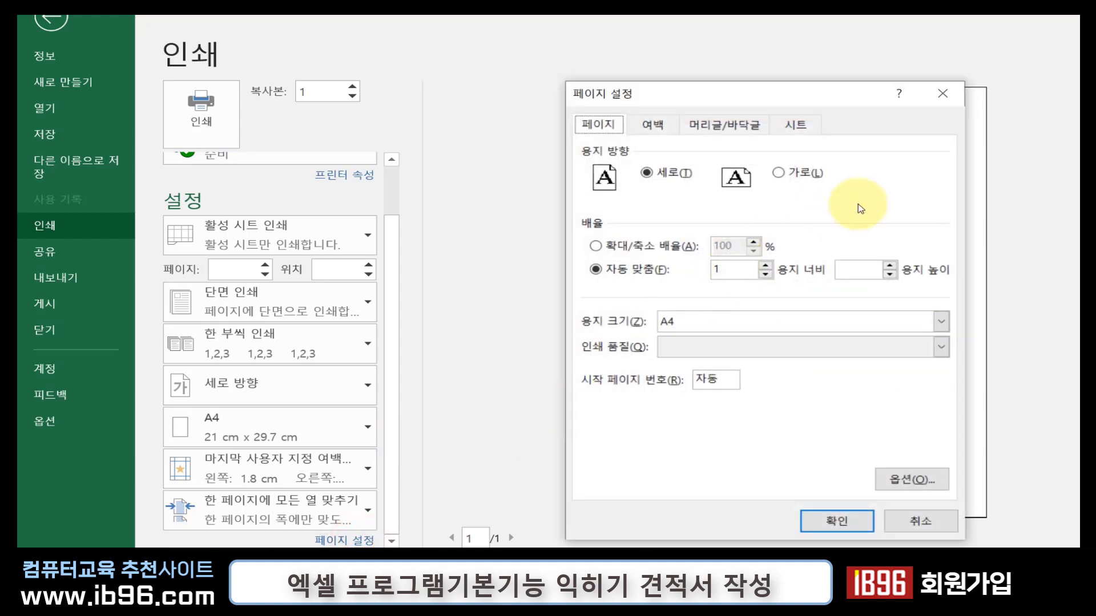
pyautogui.click(656, 125)
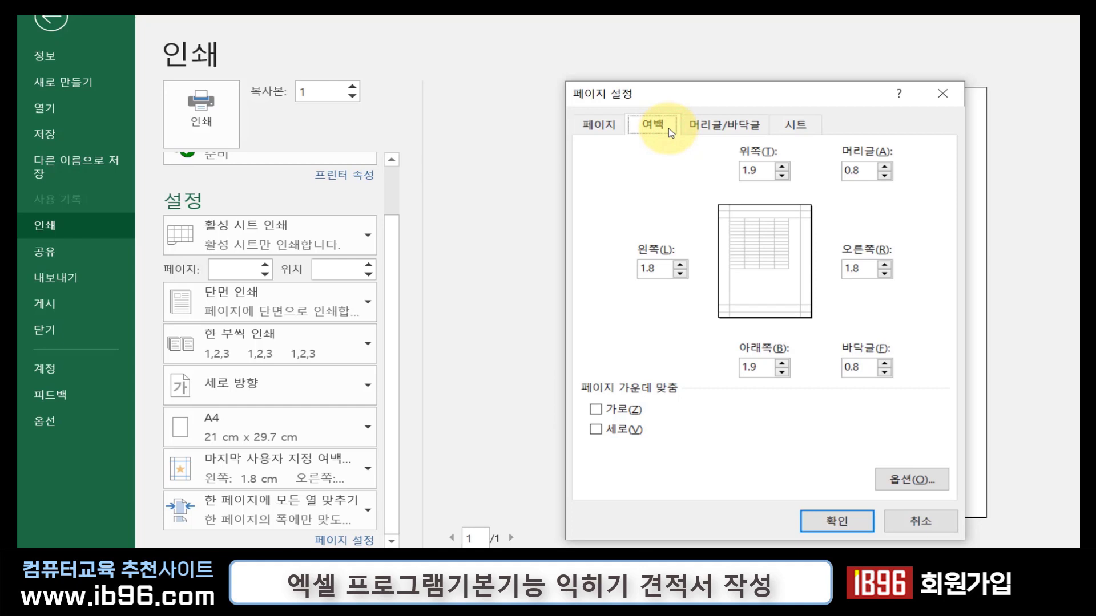
pyautogui.doubleClick(655, 269)
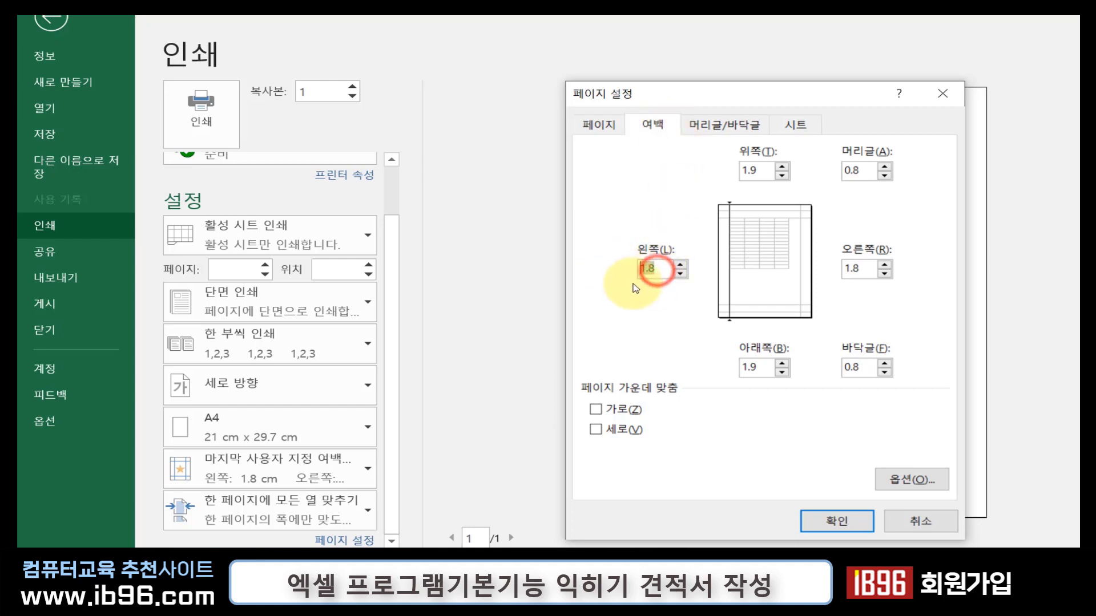
pyautogui.write('1')
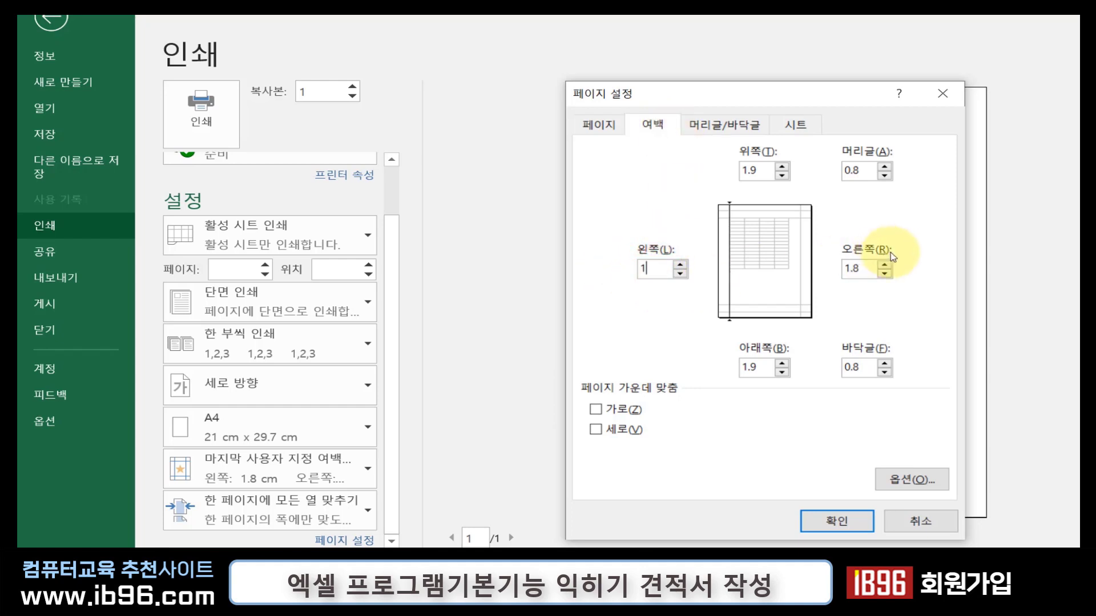
pyautogui.doubleClick(862, 267)
pyautogui.write('1')
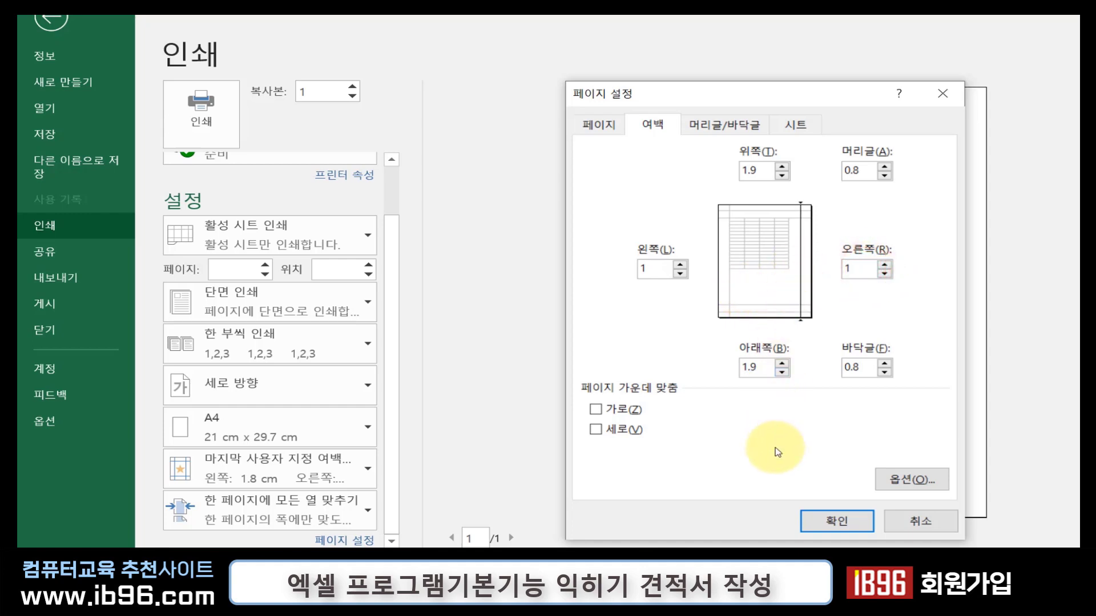
pyautogui.click(837, 521)
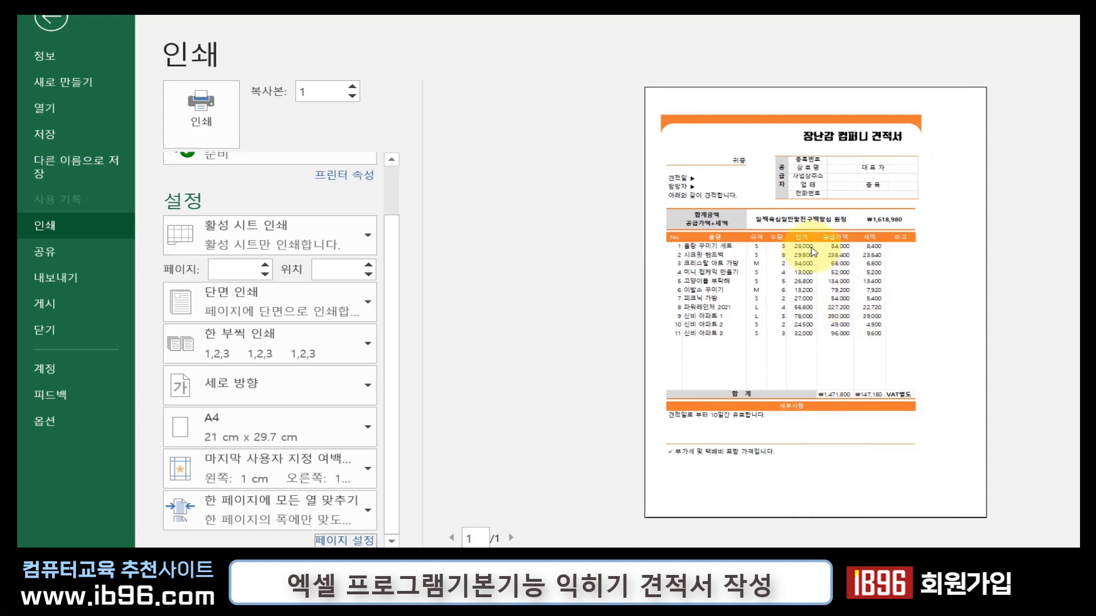
pyautogui.click(50, 18)
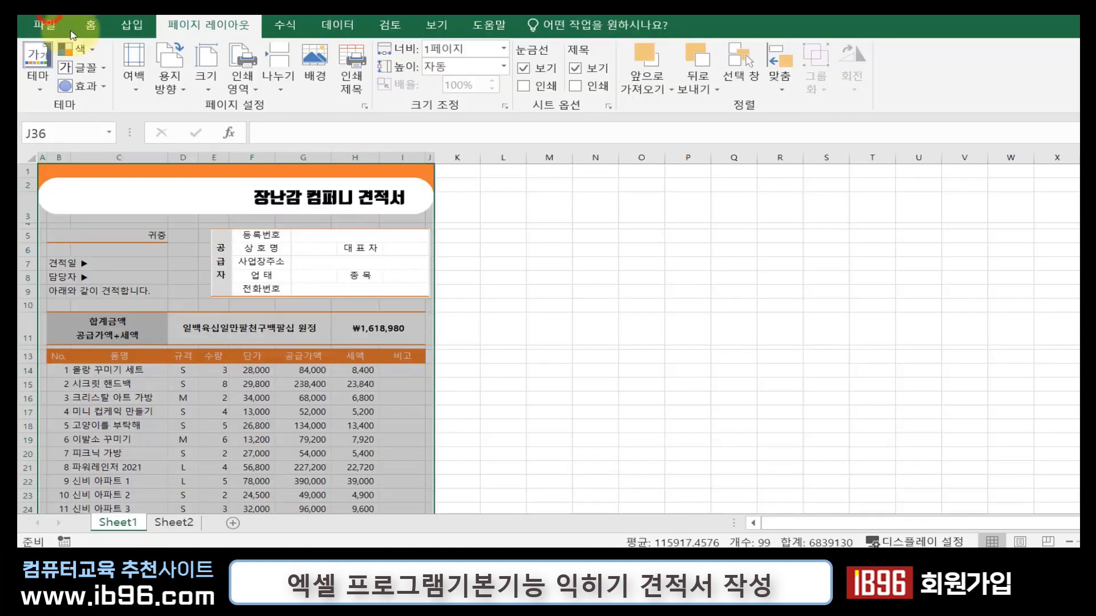
# - Widen columns F to H and column C, and move the supplier information picture to align with the quotation table's right edge
pyautogui.moveTo(258, 158); pyautogui.dragTo(345, 156)
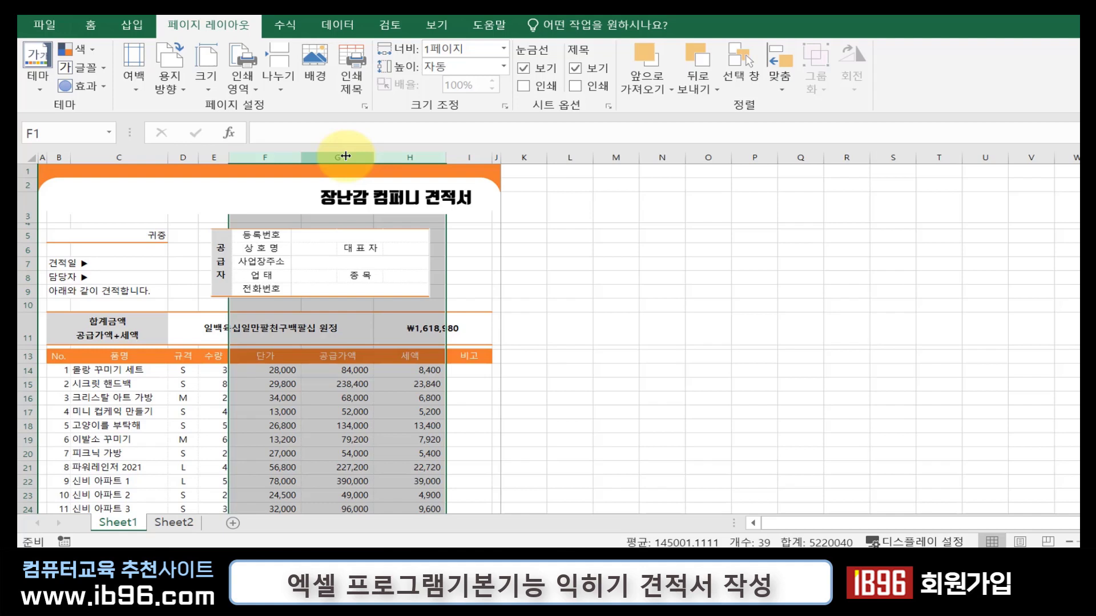
pyautogui.moveTo(167, 158); pyautogui.dragTo(188, 158)
pyautogui.click(501, 435)
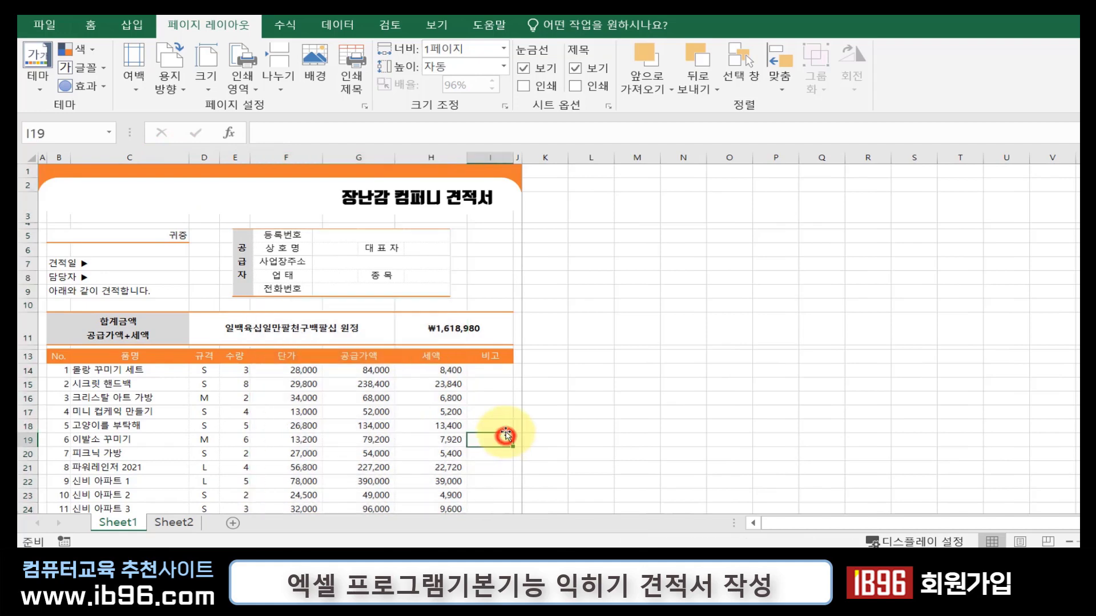
pyautogui.click(425, 260)
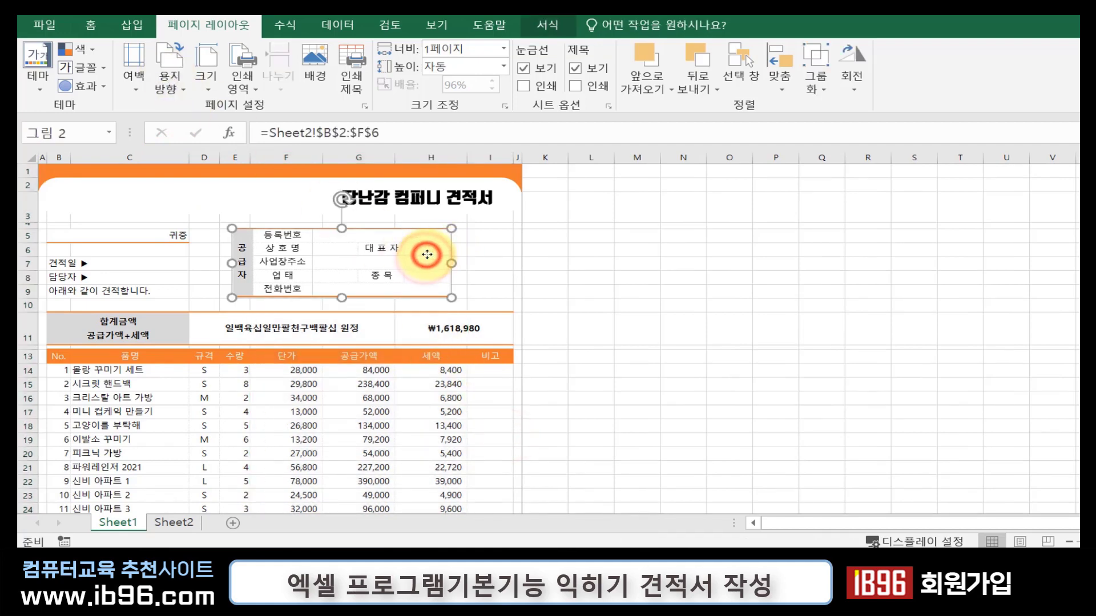
pyautogui.moveTo(425, 260); pyautogui.dragTo(483, 253)
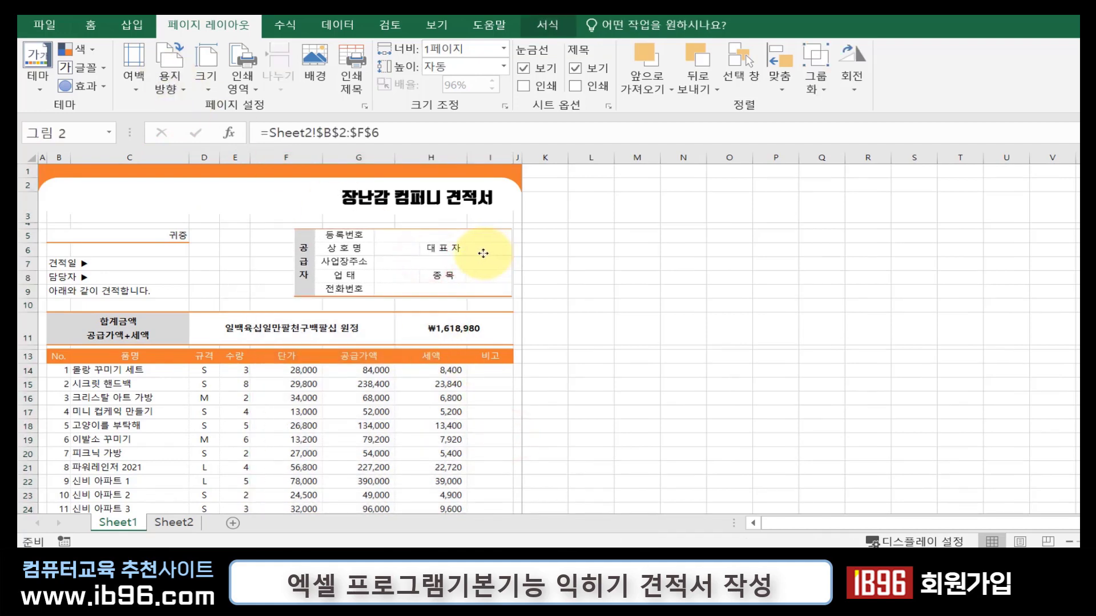
# - Center the quotation horizontally and vertically on the printed page, and print the sheet
pyautogui.click(40, 24)
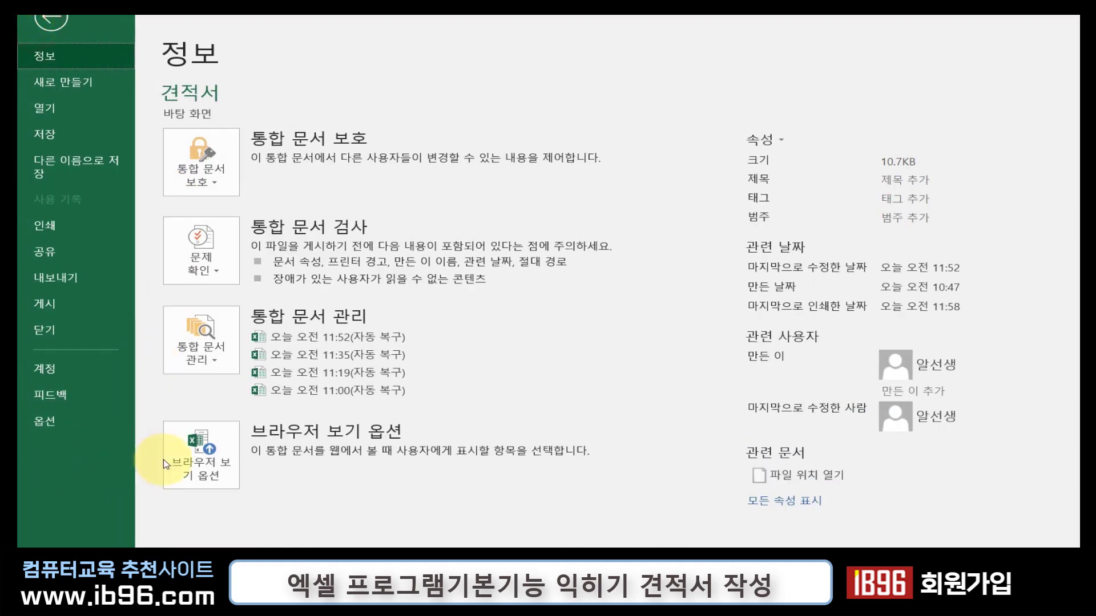
pyautogui.click(109, 225)
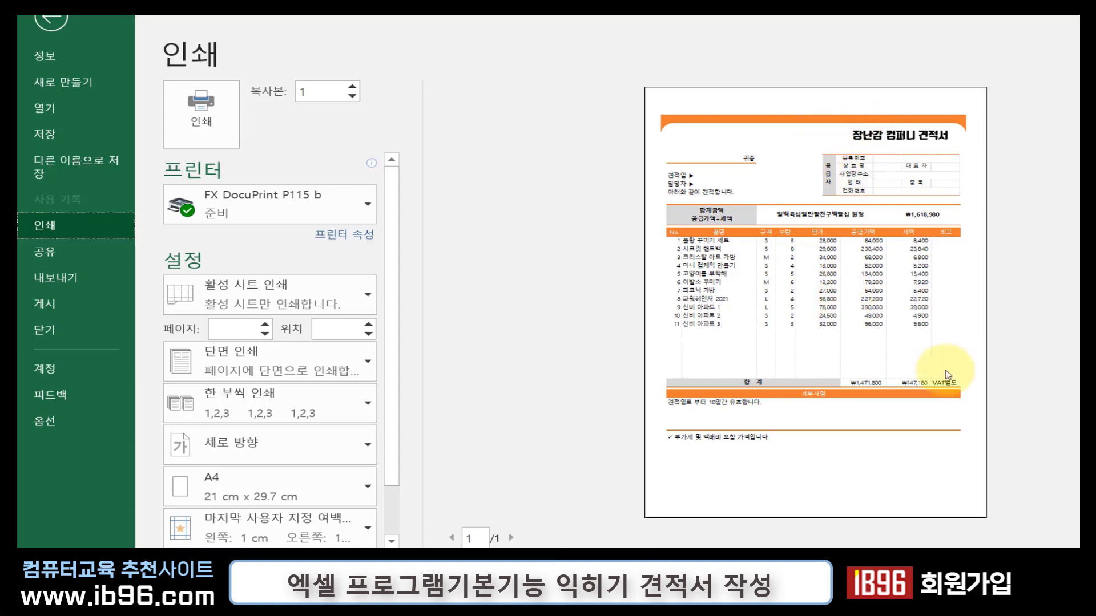
pyautogui.scroll(-2, 393, 462)
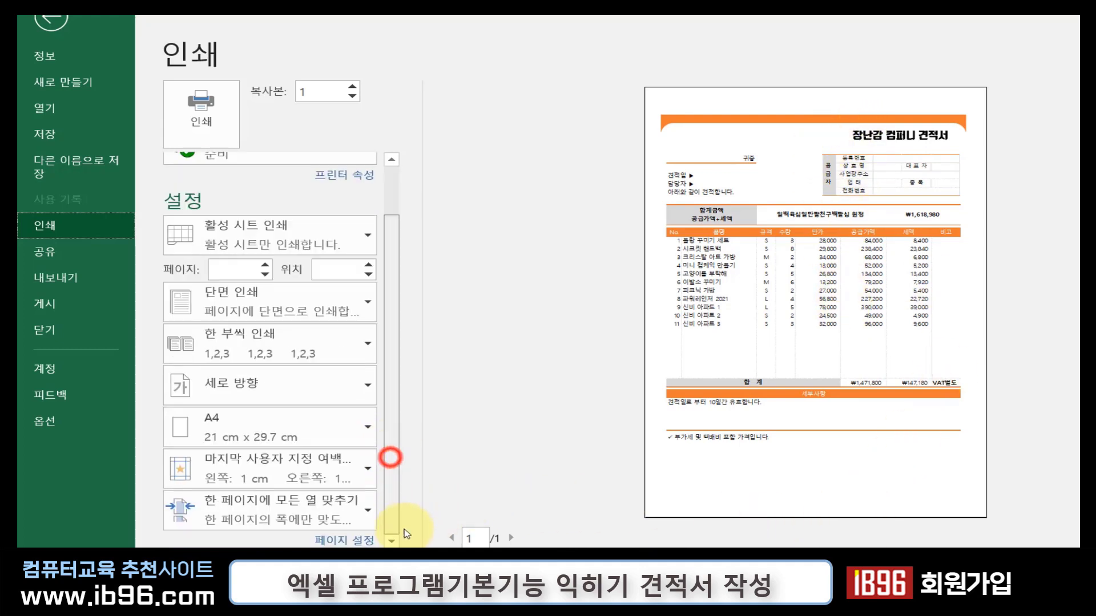
pyautogui.click(368, 539)
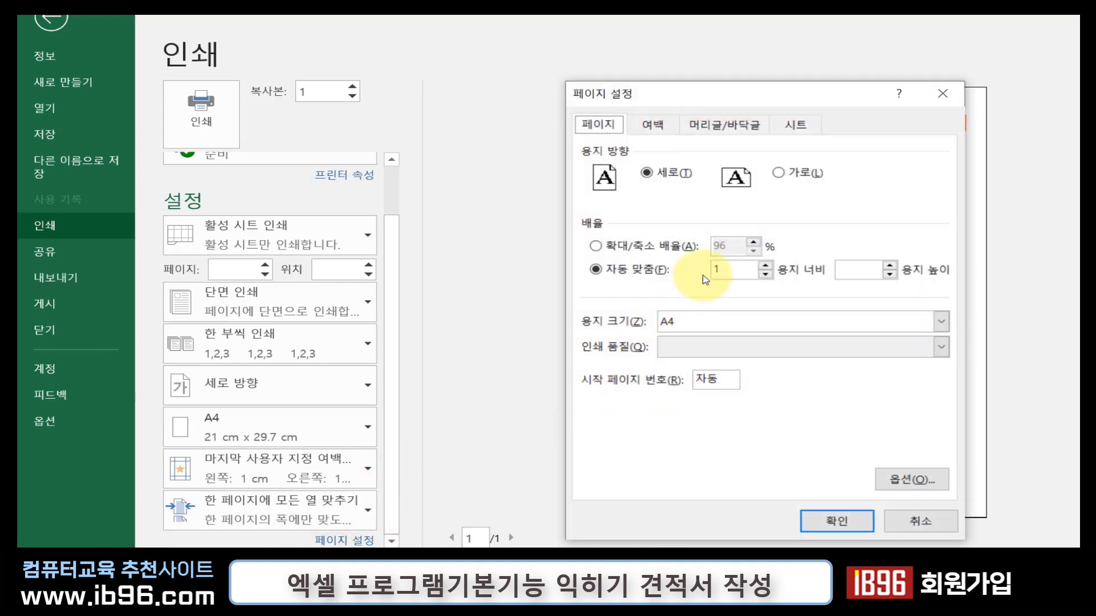
pyautogui.click(661, 131)
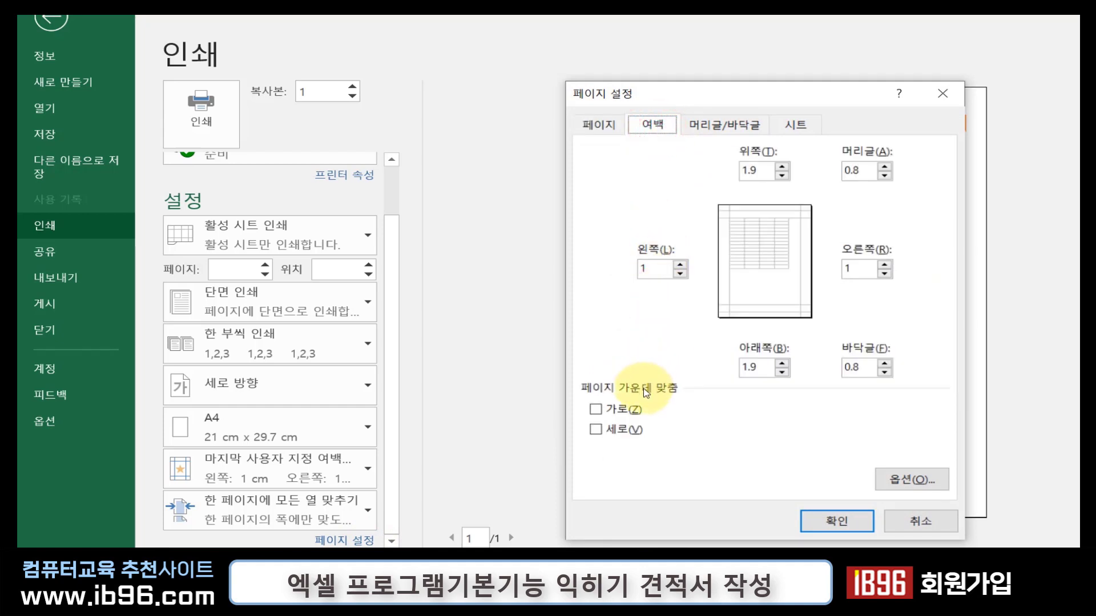
pyautogui.click(637, 410)
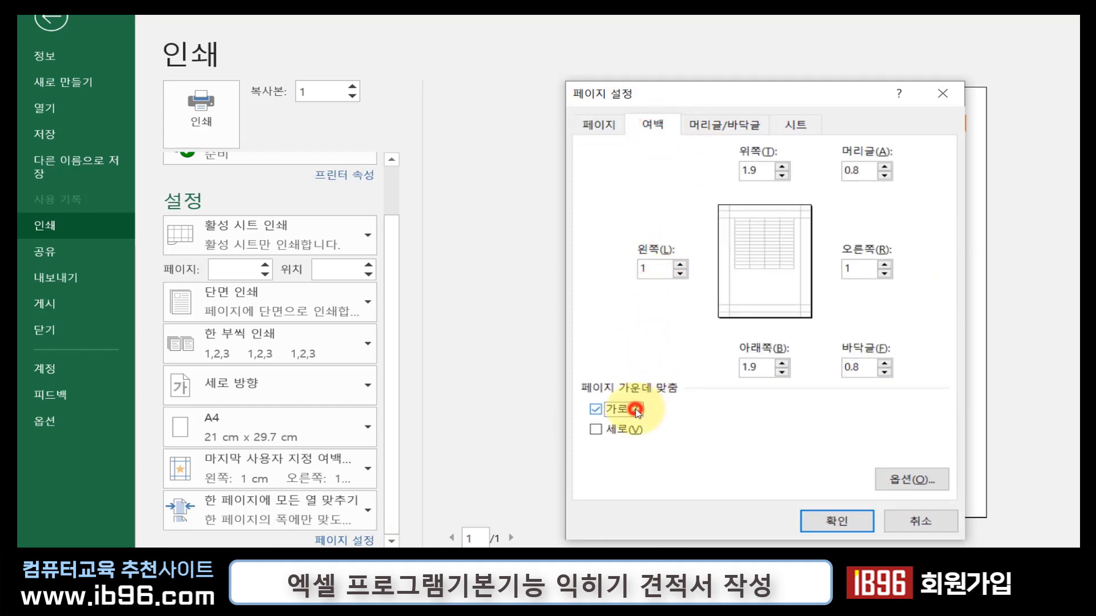
pyautogui.click(630, 433)
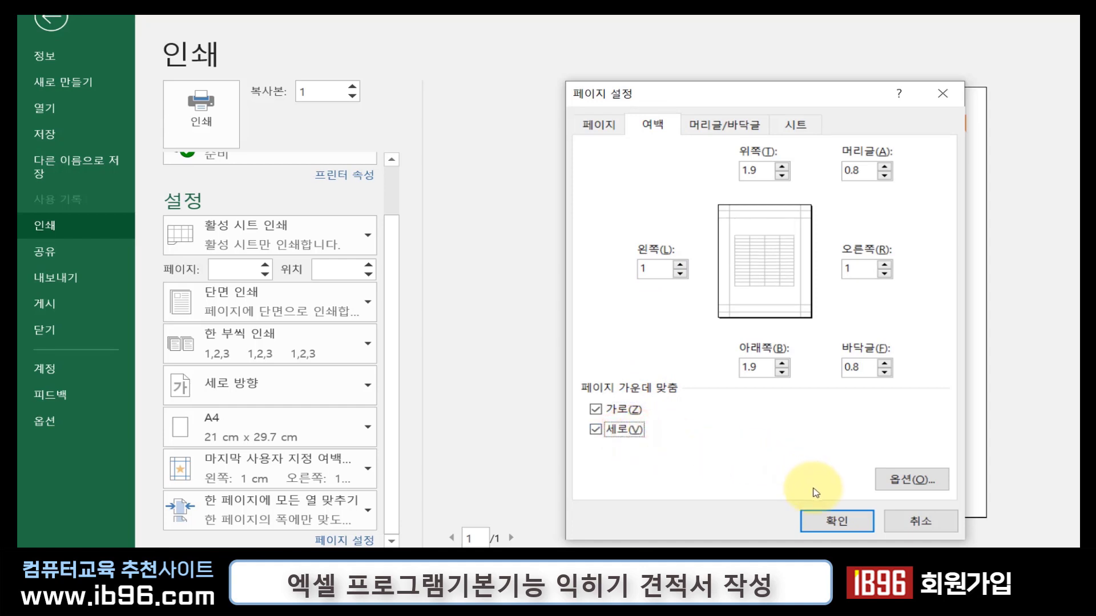
pyautogui.click(830, 522)
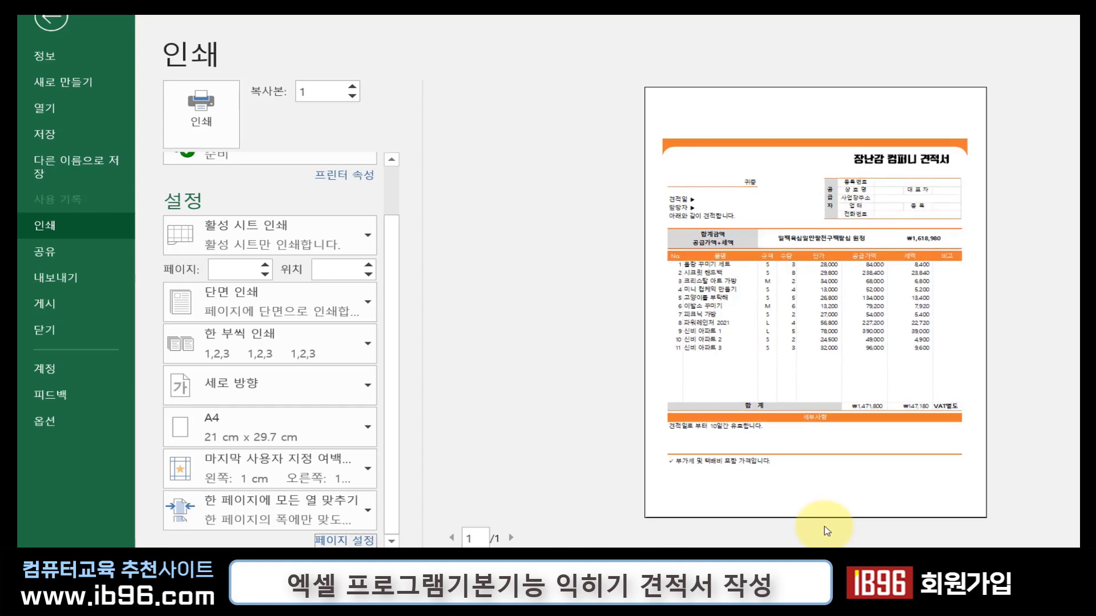
pyautogui.click(231, 140)
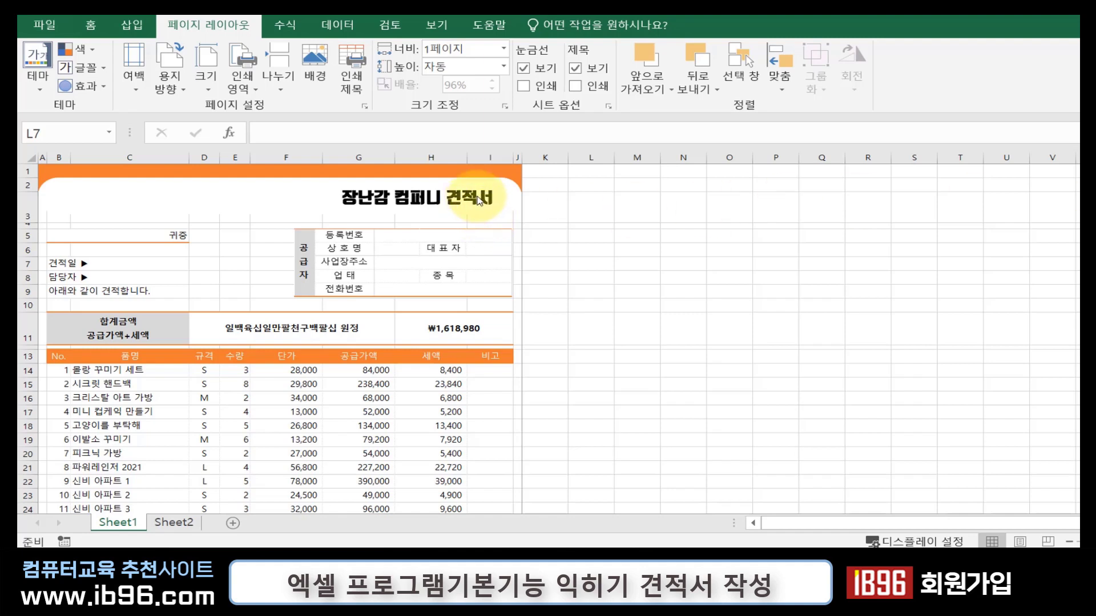
# - Review the print area commands and the fit-to-page scaling in the page setup
pyautogui.click(252, 90)
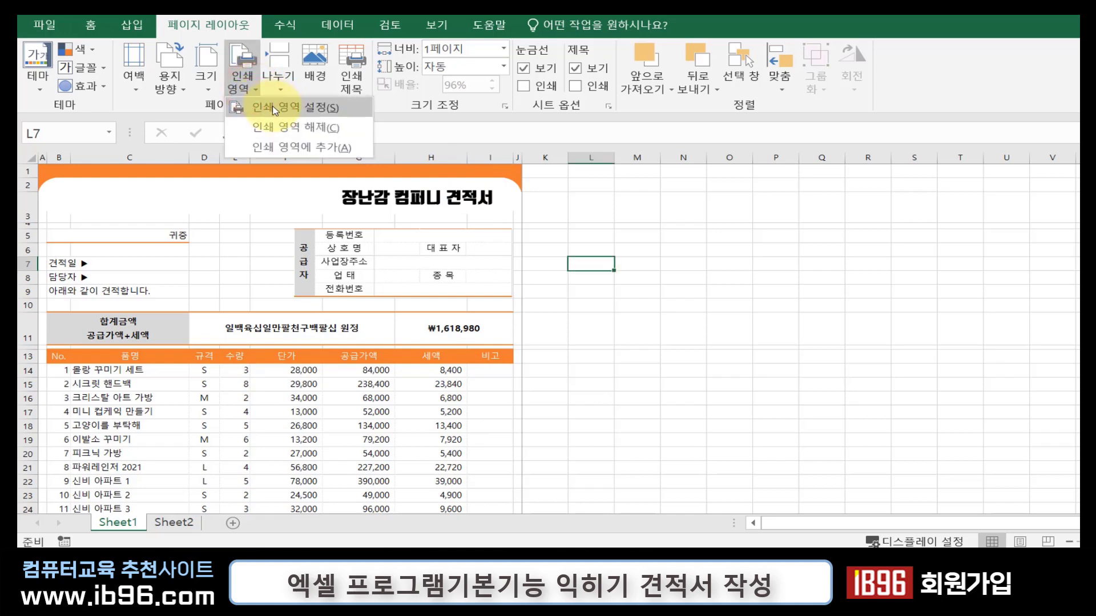
pyautogui.click(215, 107)
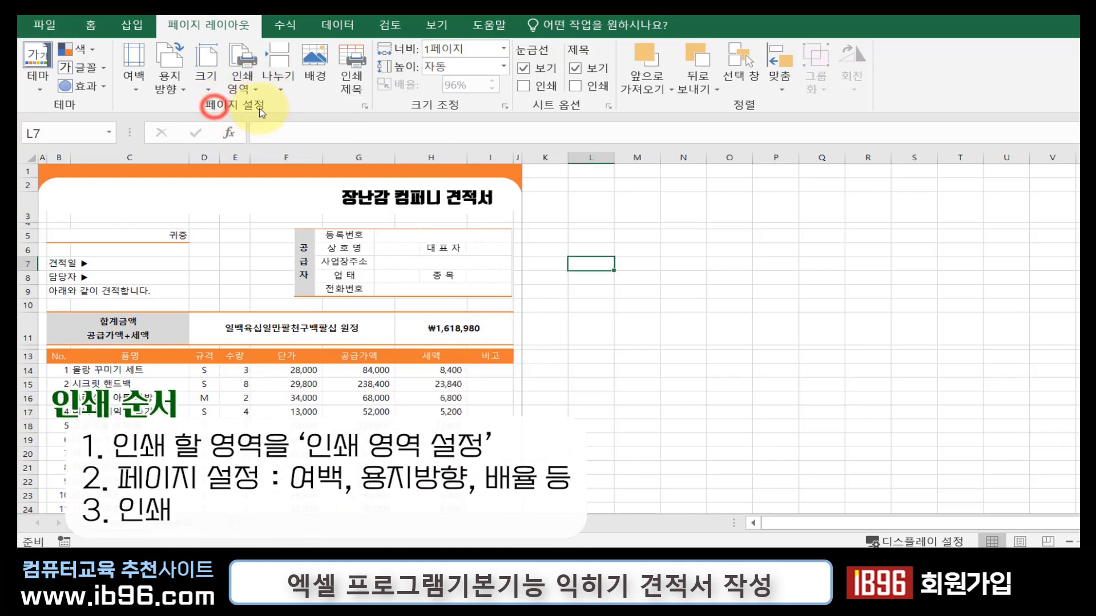
pyautogui.click(364, 107)
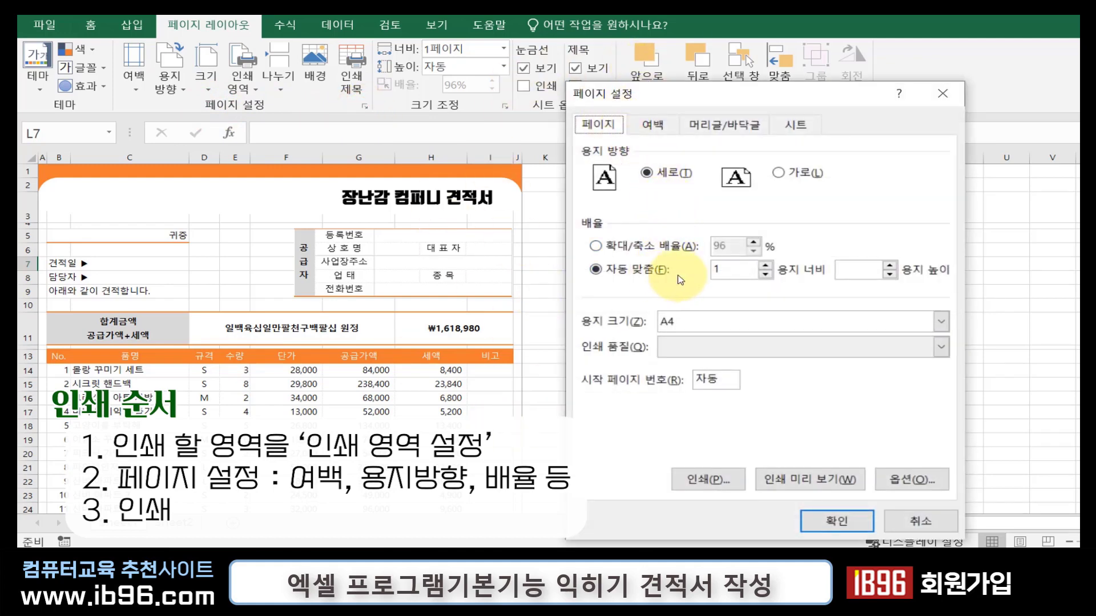
pyautogui.moveTo(728, 267); pyautogui.dragTo(695, 267)
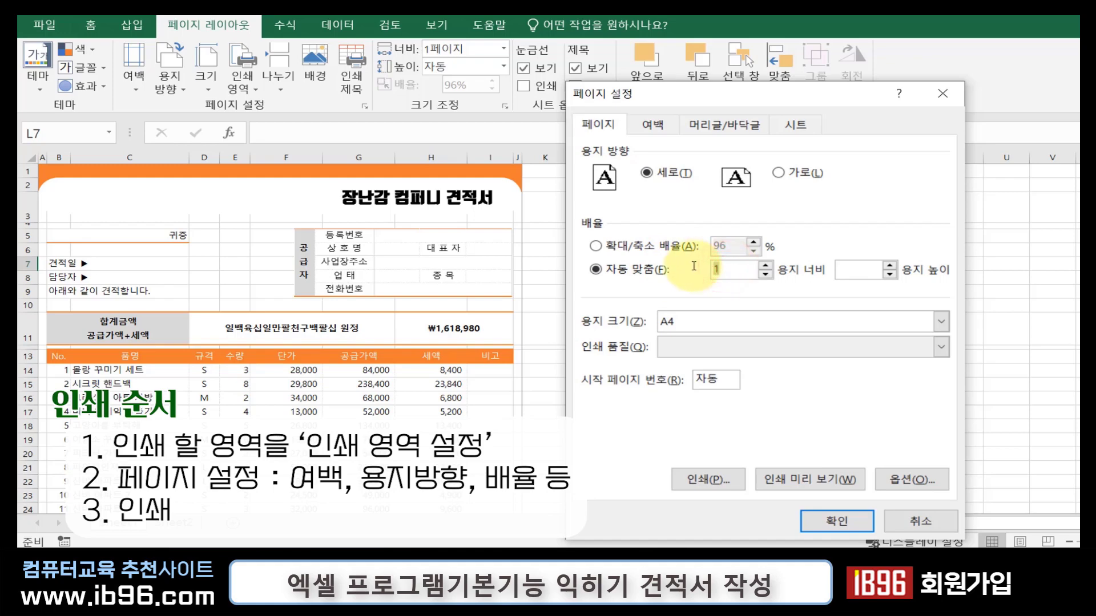